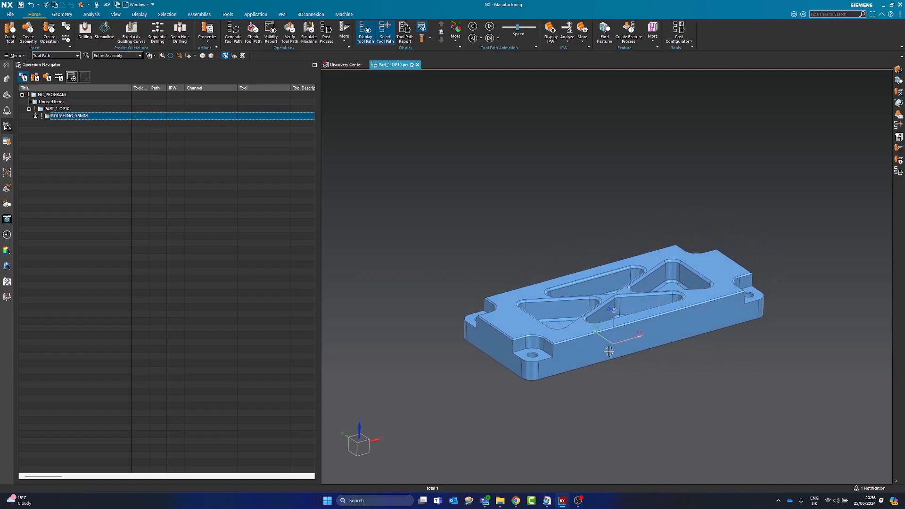
Insert a mill_planar program group named FINISHING under PART_1-OP10, keeping its default settings
right_click(61, 110)
mouse_move(71, 200)
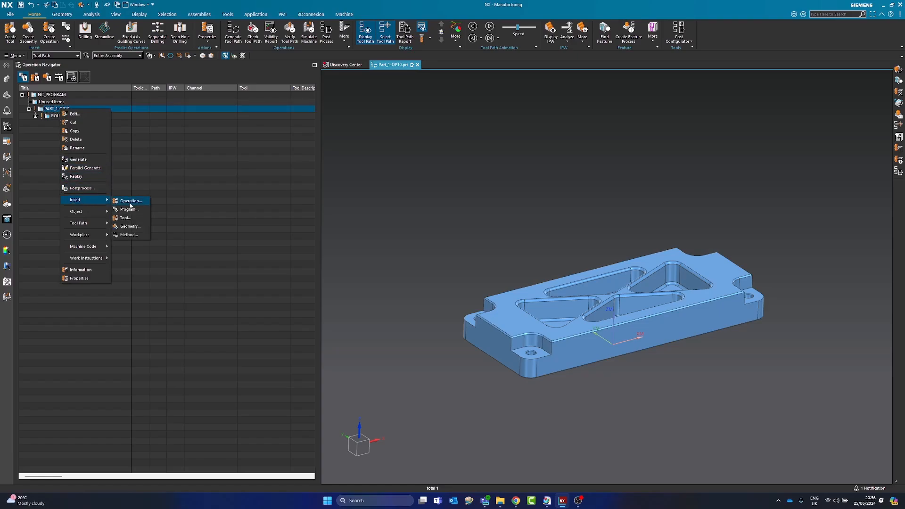
click(134, 211)
drag(358, 181, 323, 190)
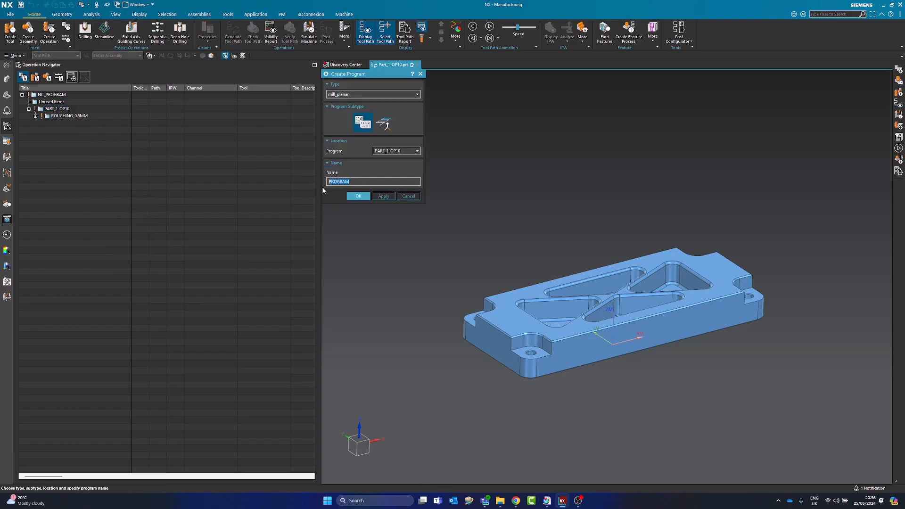
text(finishing)
click(357, 195)
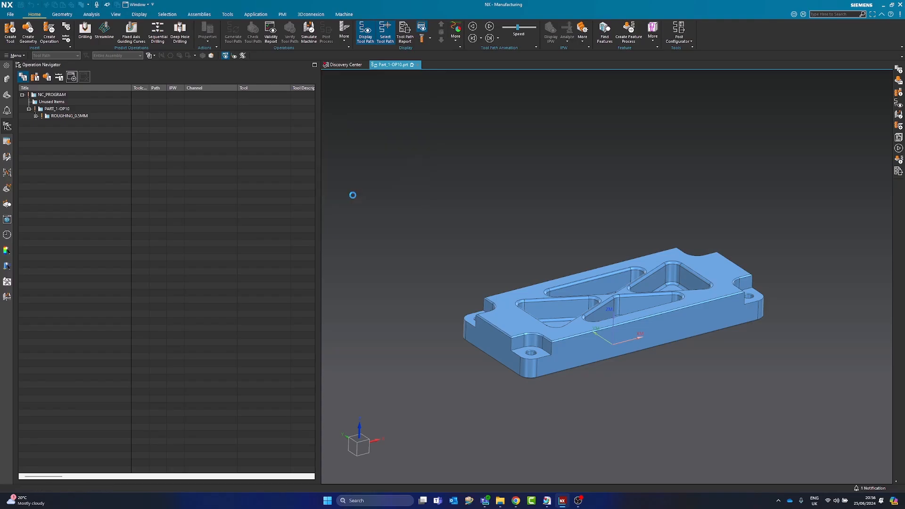
click(486, 264)
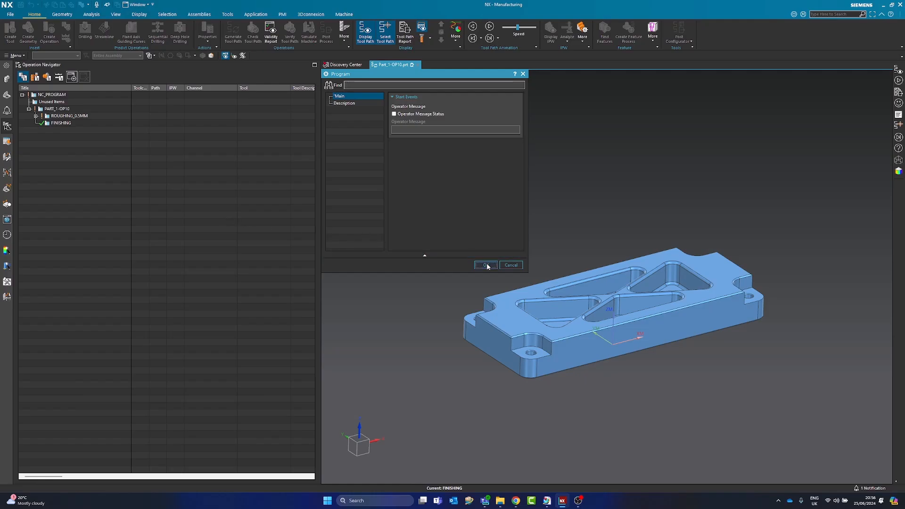
Copy the FINISHING program group and paste the copy inside FINISHING
right_click(61, 125)
click(76, 148)
right_click(57, 124)
click(76, 153)
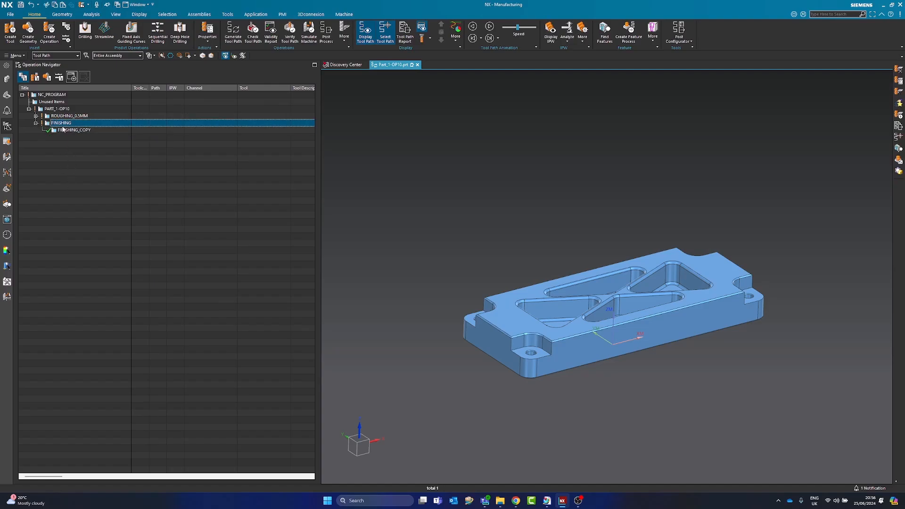
Rename the copied group inside FINISHING as PLANAR_FINISH
click(90, 132)
drag(95, 130, 88, 130)
key(ctrl+a)
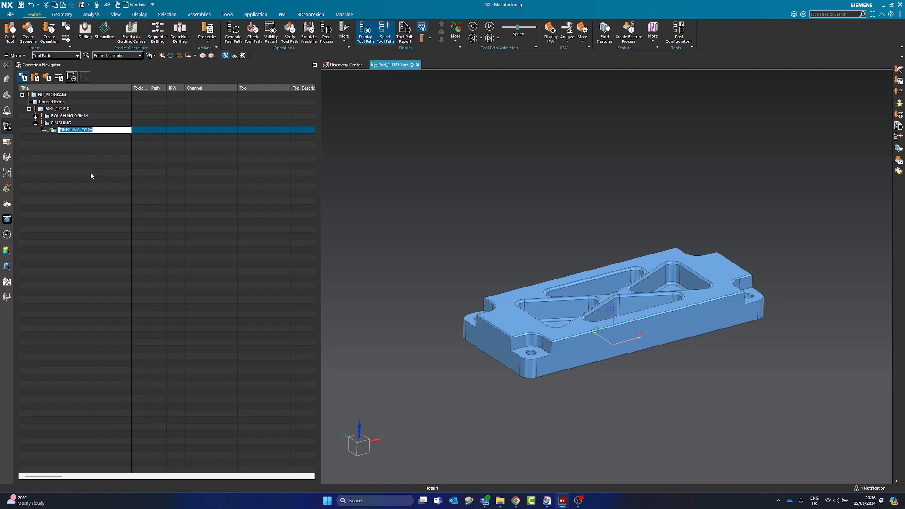
text(plana)
key(Return)
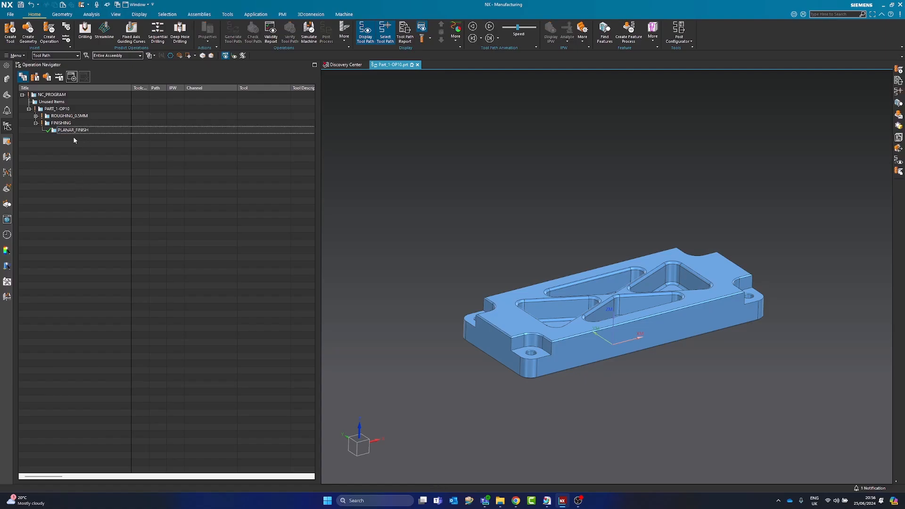
Examine the part's top face, corner bolt pads, outer walls and triangular pockets for the features that need finishing
click(72, 132)
click(311, 231)
middle_drag(552, 320, 608, 368)
scroll(627, 340, up, 4)
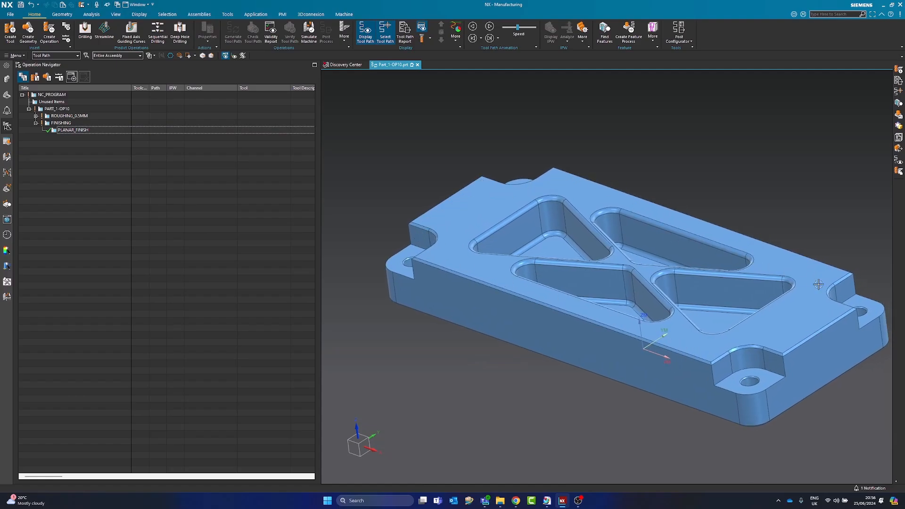
mouse_move(814, 306)
middle_down()
mouse_move(711, 333)
mouse_move(703, 358)
mouse_move(751, 363)
mouse_move(743, 363)
middle_up()
middle_drag(420, 333, 735, 361)
scroll(522, 365, up, 3)
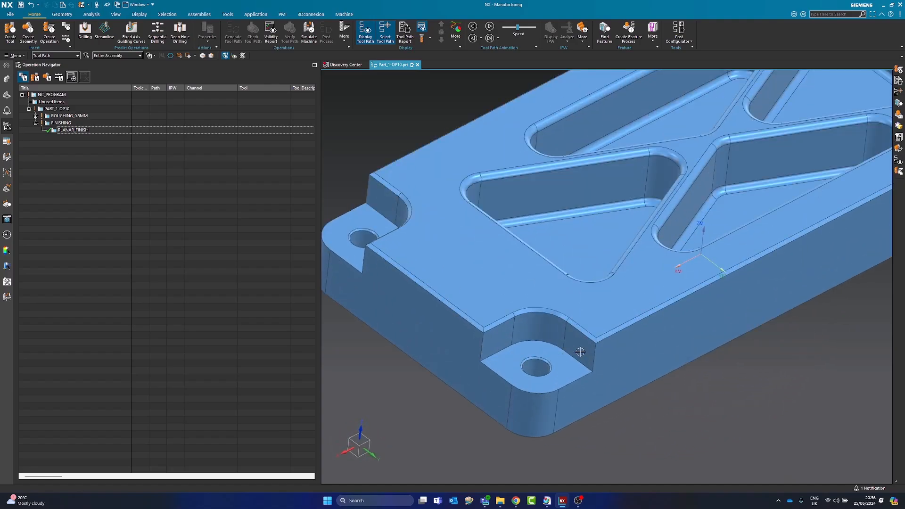
scroll(580, 355, down, 5)
middle_drag(623, 367, 641, 335)
scroll(641, 334, up, 5)
scroll(641, 333, down, 4)
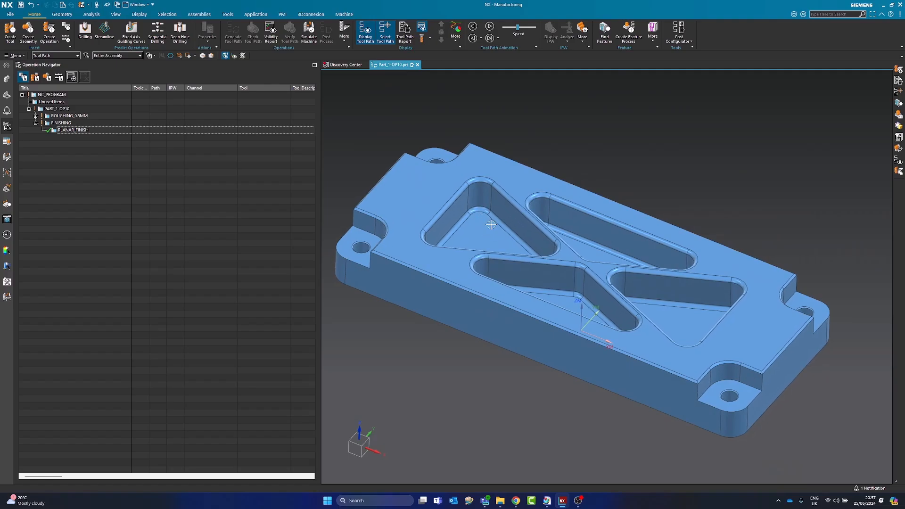
scroll(491, 224, up, 3)
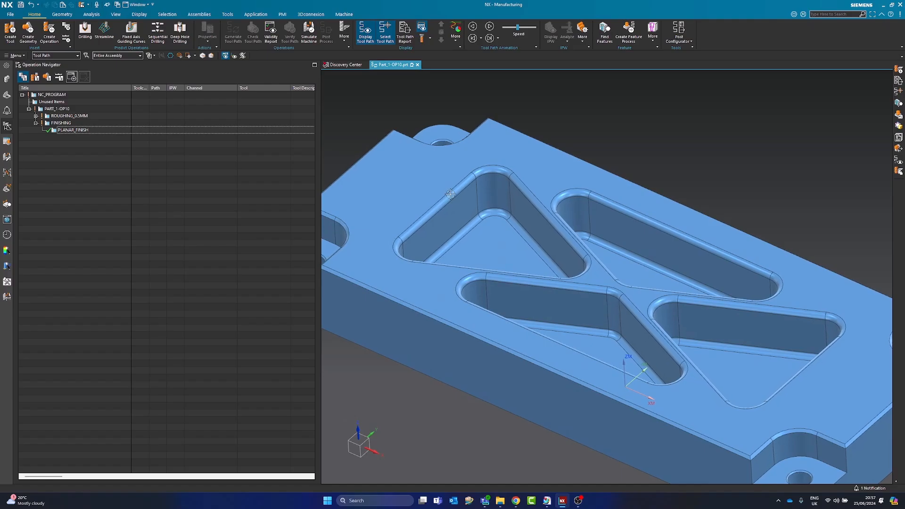
scroll(450, 194, down, 4)
middle_drag(450, 195, 567, 265)
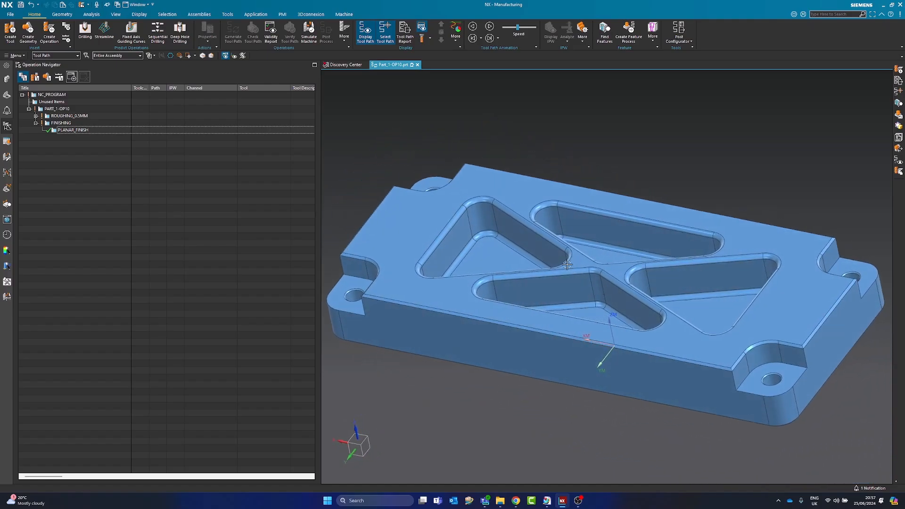
scroll(570, 274, up, 5)
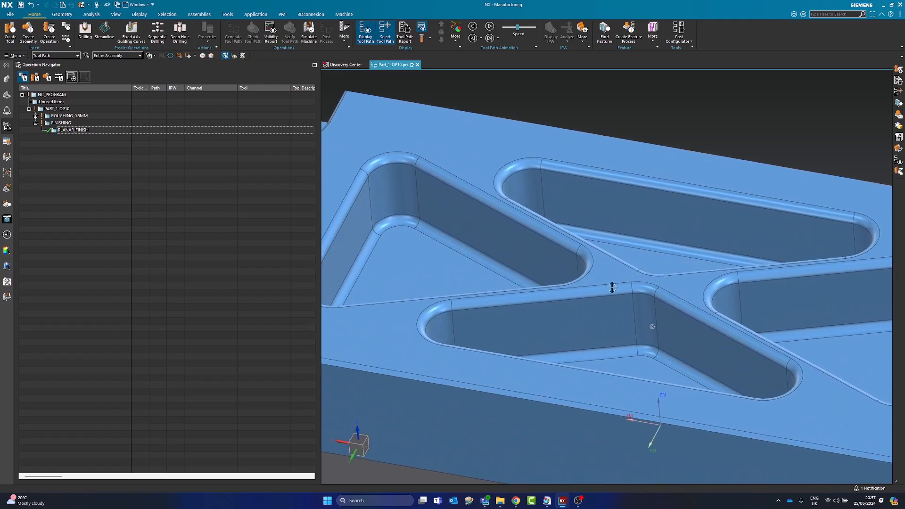
scroll(630, 314, down, 1)
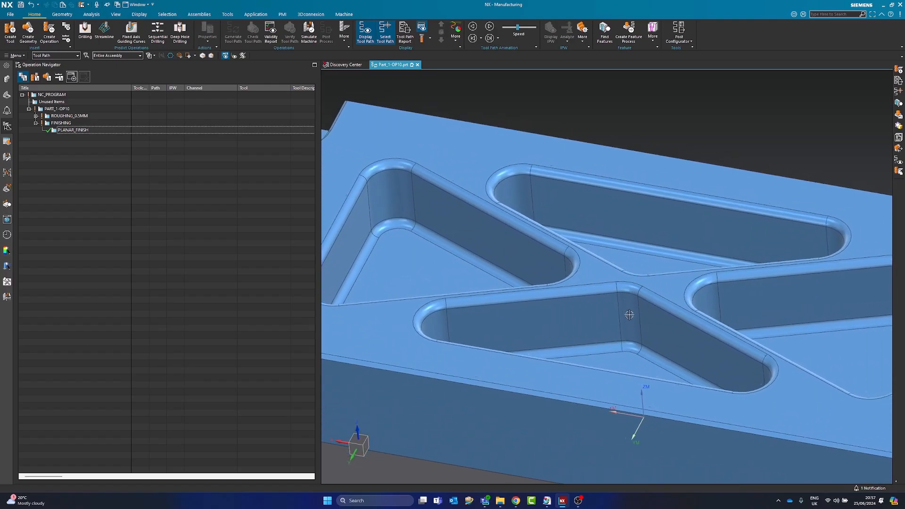
scroll(630, 314, down, 3)
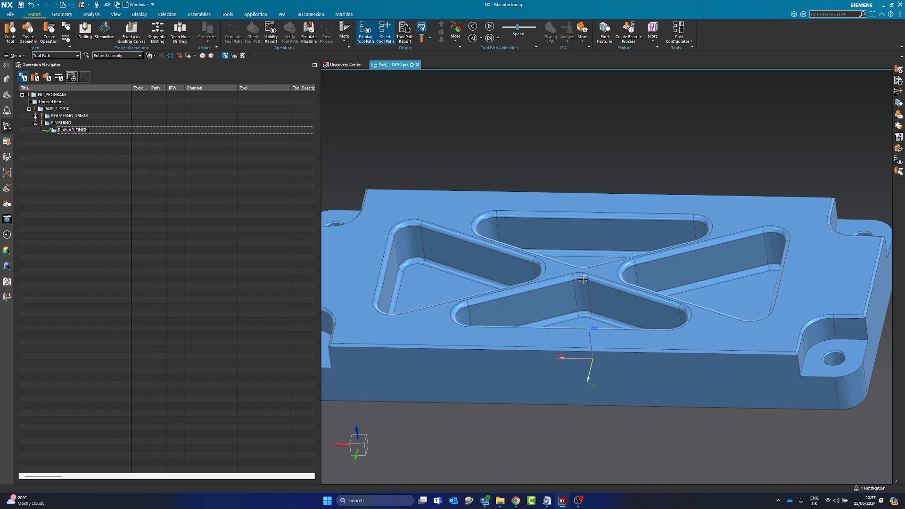
Delete the PLANAR_FINISH group from inside FINISHING
click(104, 132)
click(69, 131)
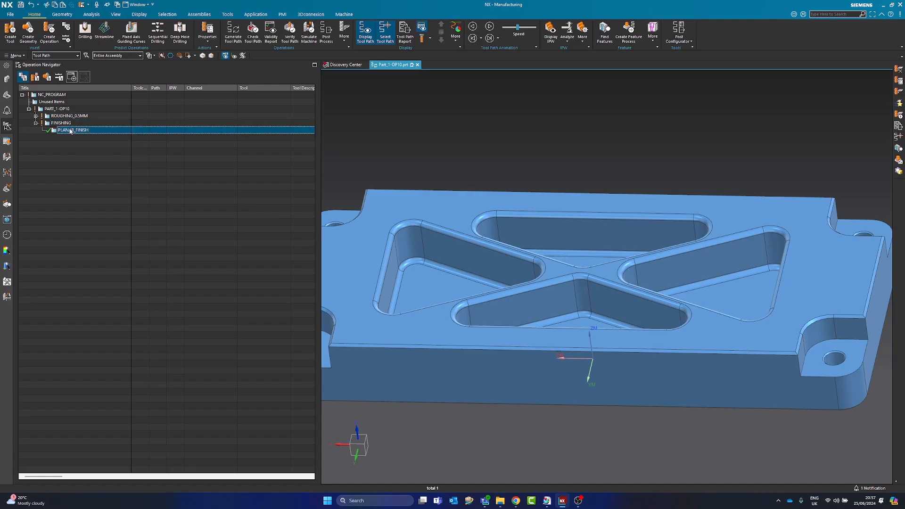
middle_drag(596, 285, 581, 277)
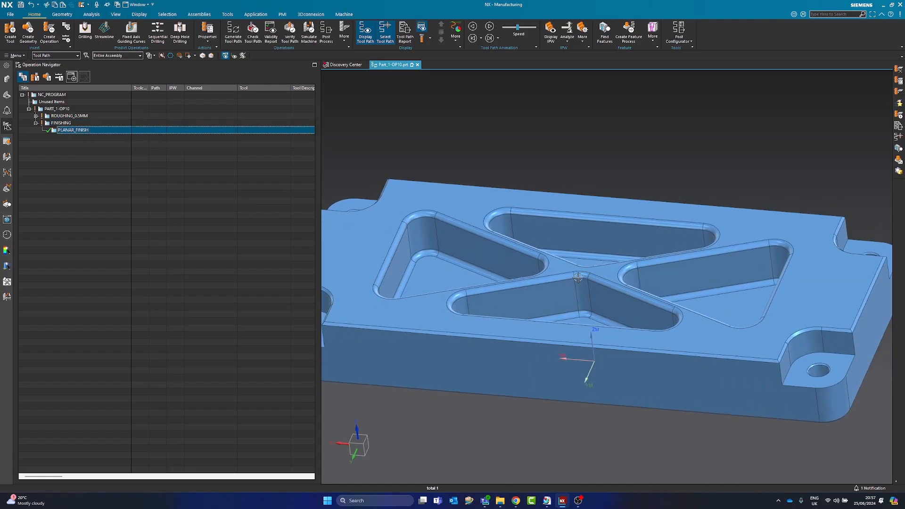
right_click(91, 132)
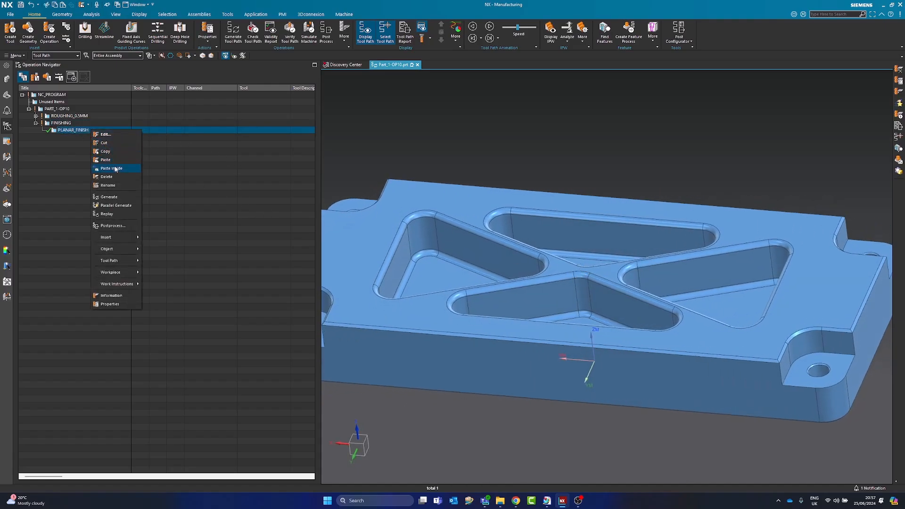
click(104, 177)
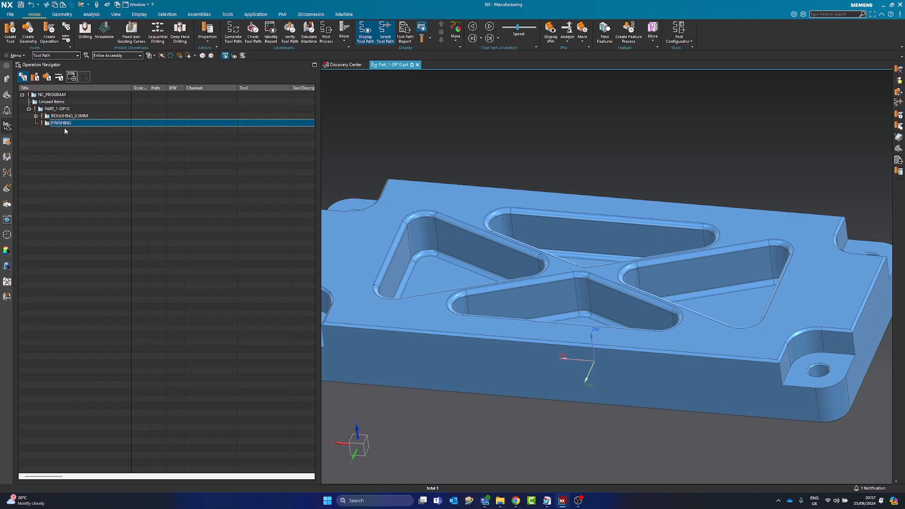
Expand the ROUGHING_0.5MM program group to list its operations
click(85, 151)
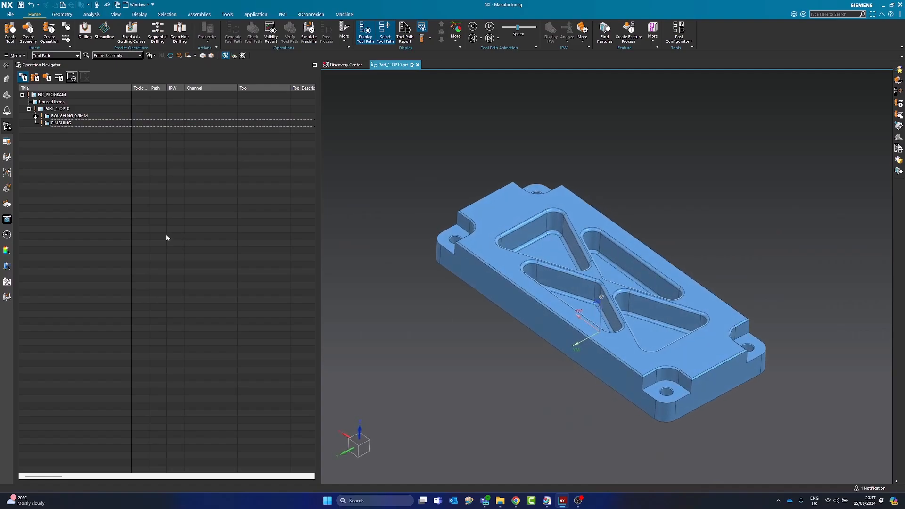
click(35, 115)
middle_drag(588, 315, 531, 394)
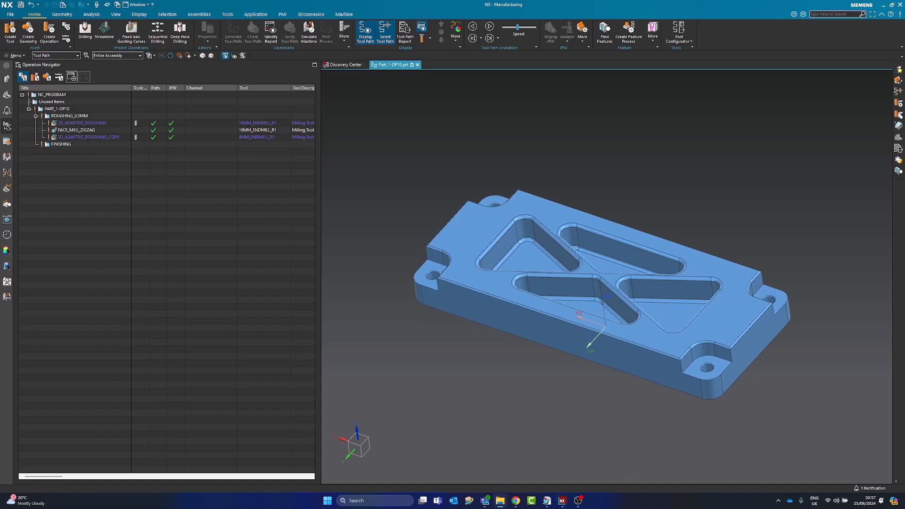
Switch to File Explorer, open Drawing.pdf from Beginner to Expert's Parts/Part_1 folder, review its dimensions and tolerances, and return to NX
right_click(500, 500)
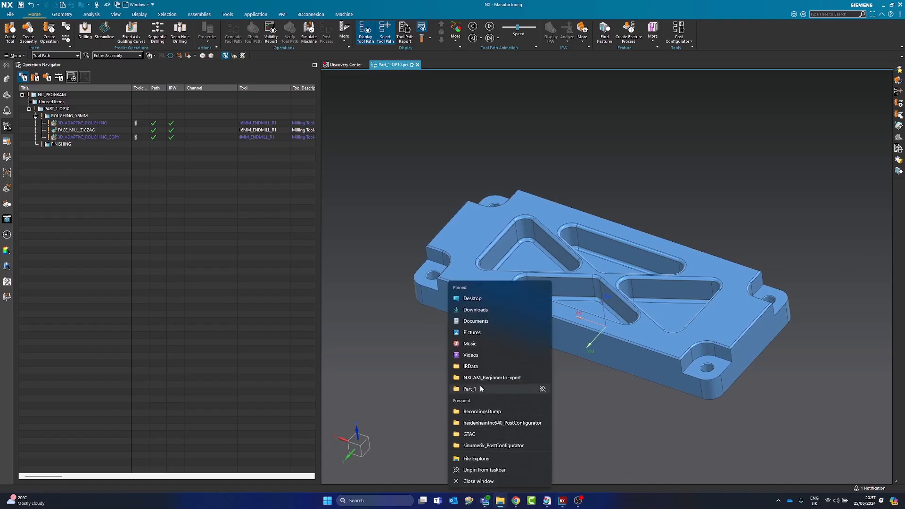
click(486, 377)
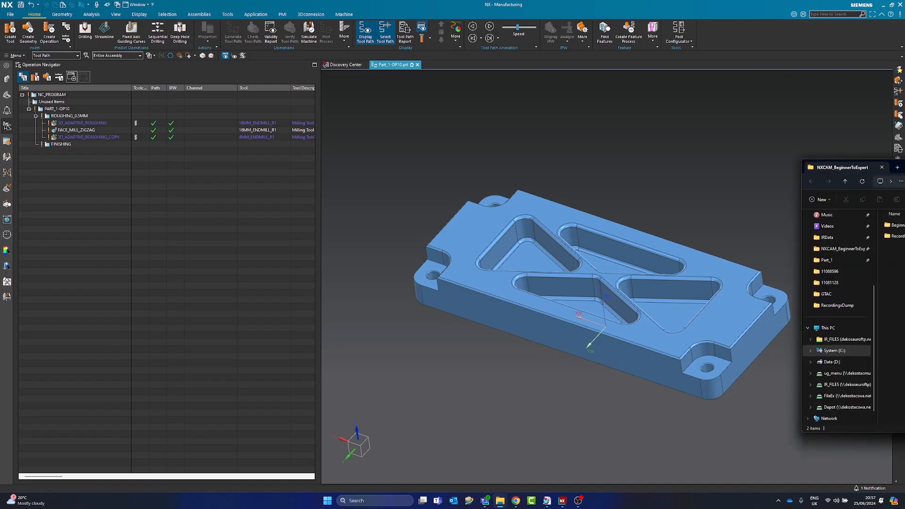
double_click(456, 235)
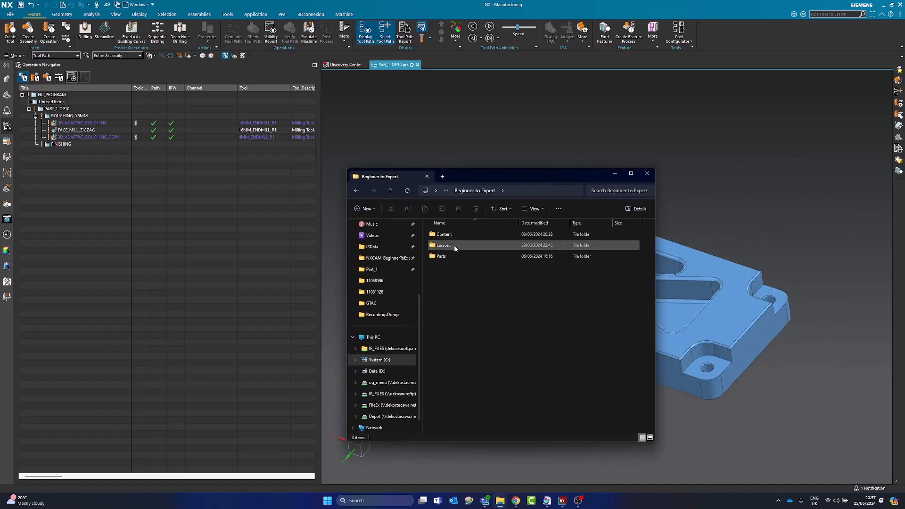
double_click(451, 257)
double_click(443, 234)
click(450, 246)
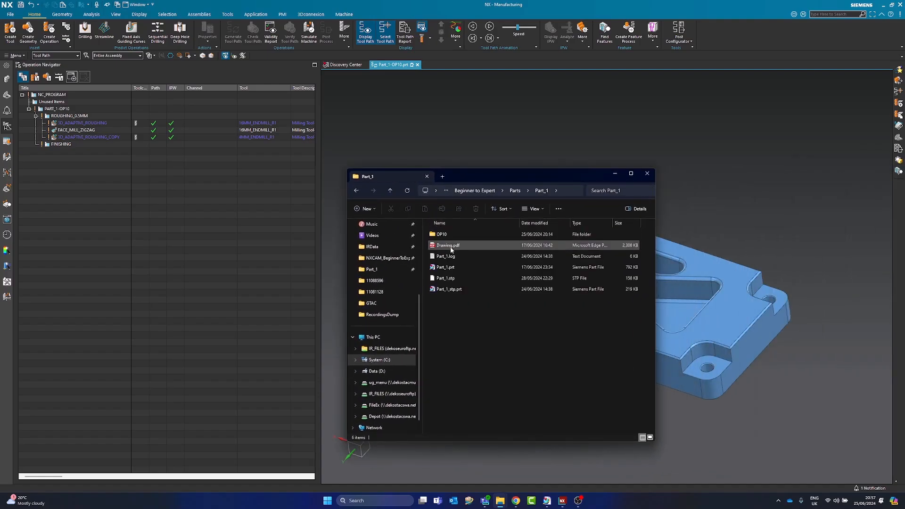
double_click(450, 246)
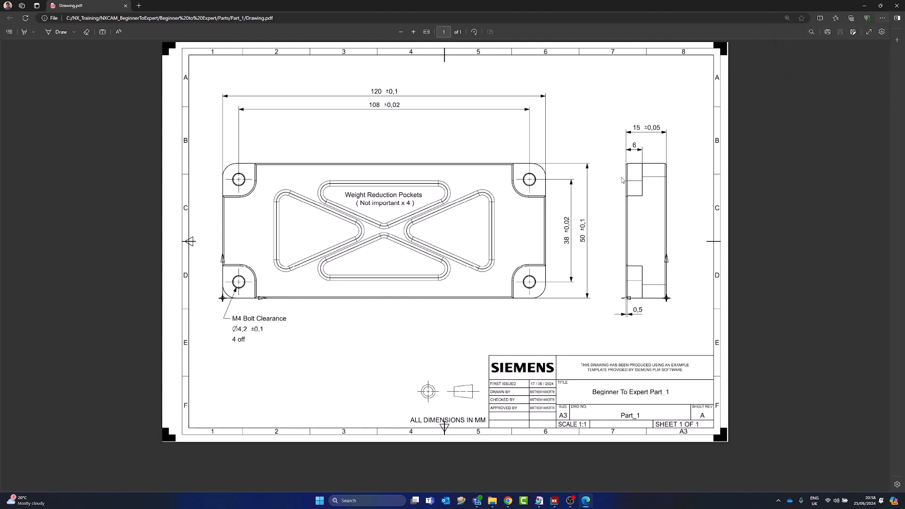
click(864, 5)
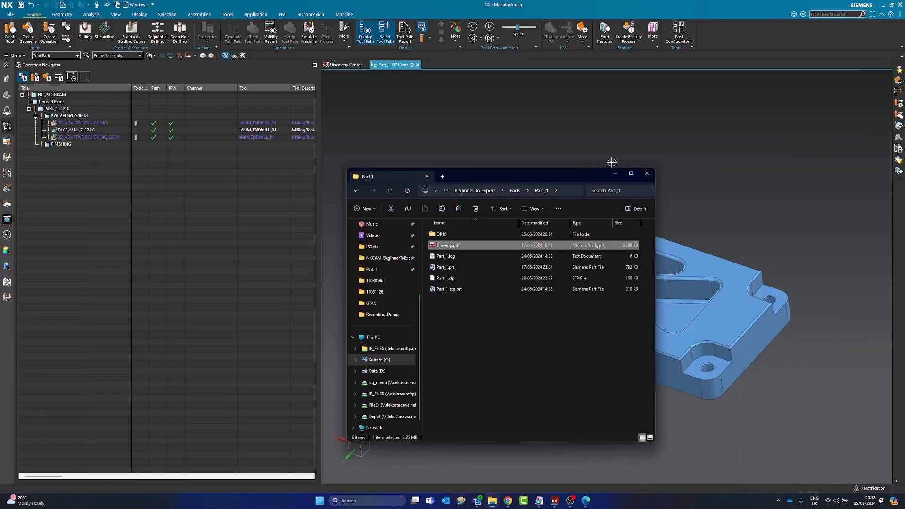
click(647, 175)
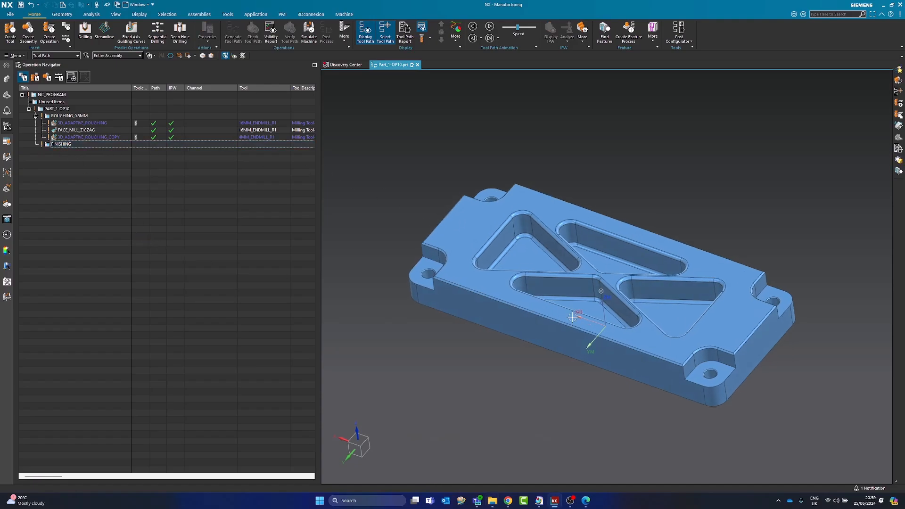
Inspect the weight reduction pockets and display the 3D_ADAPTIVE_ROUGHING_COPY tool path to check its cuts inside them
scroll(620, 260, up, 5)
middle_drag(620, 260, 597, 272)
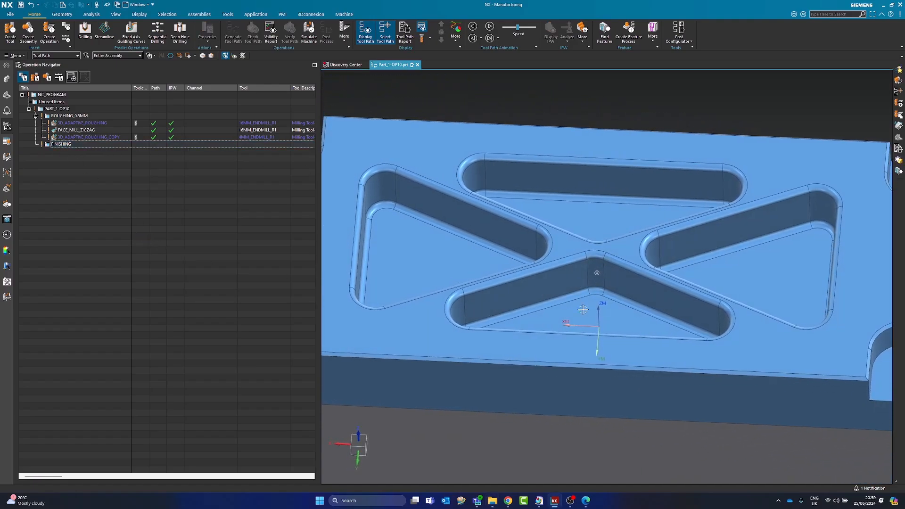
scroll(539, 284, down, 2)
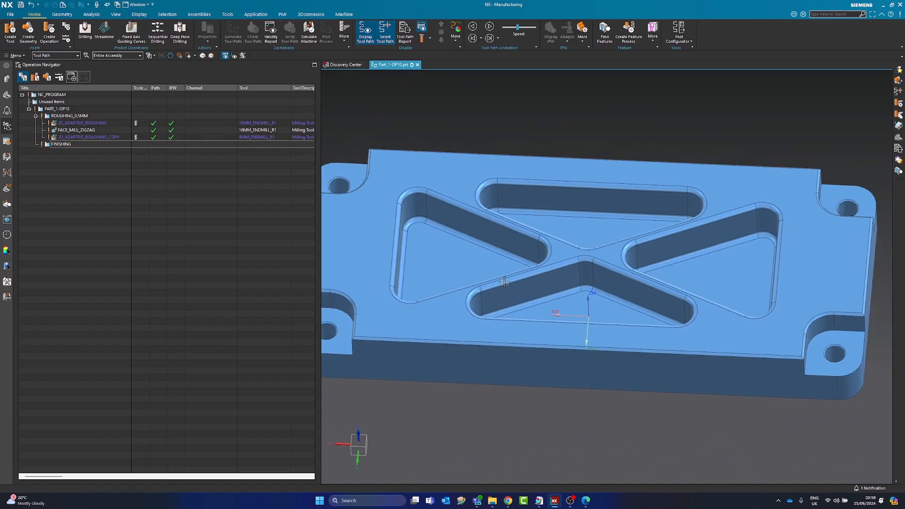
middle_drag(498, 325, 653, 272)
click(241, 138)
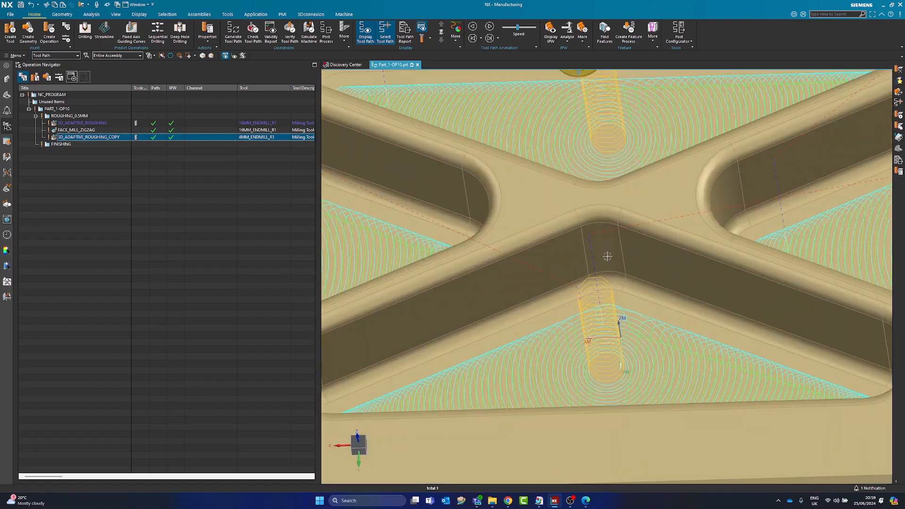
scroll(584, 251, up, 4)
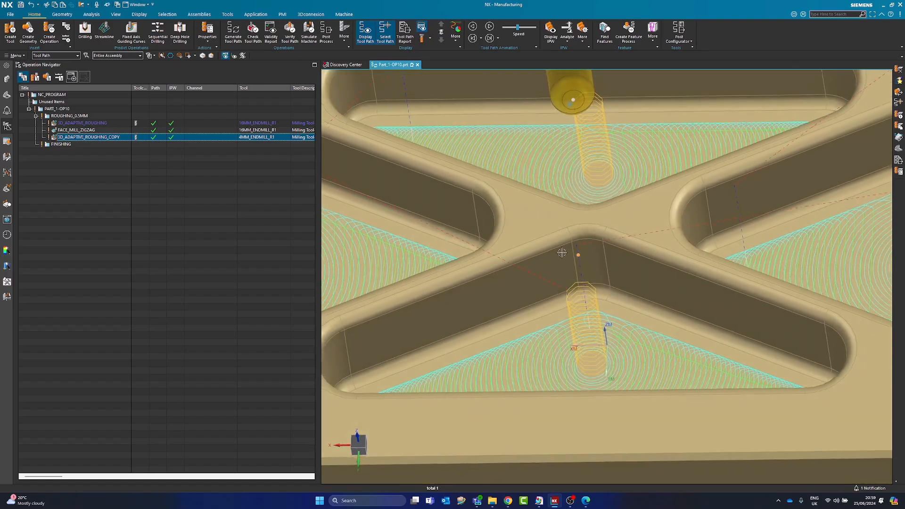
scroll(574, 279, up, 3)
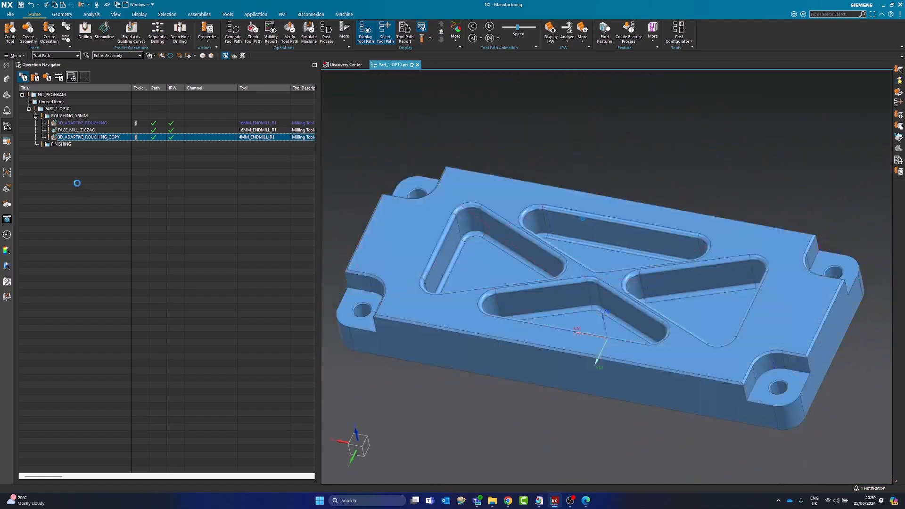
Reselect 3D_ADAPTIVE_ROUGHING_COPY to show its tool path and widen the tool change column until its heading is readable
click(67, 145)
click(144, 137)
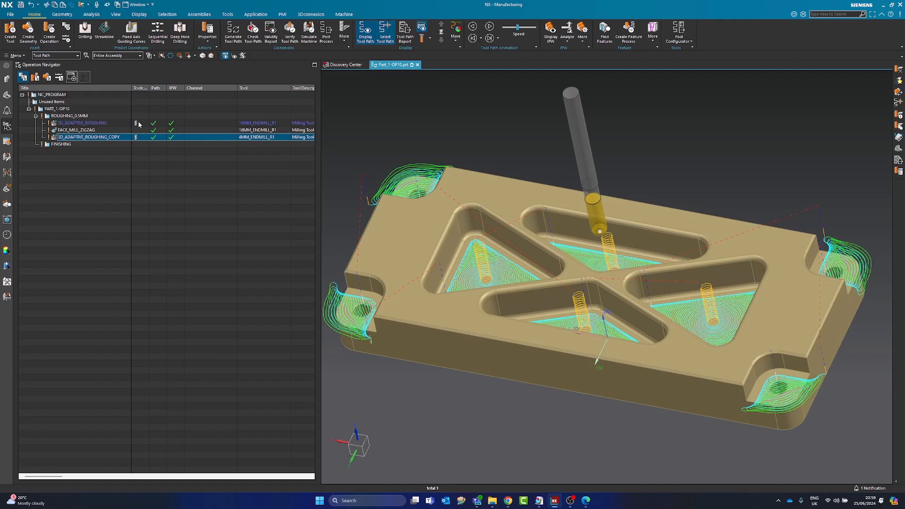
drag(149, 88, 168, 89)
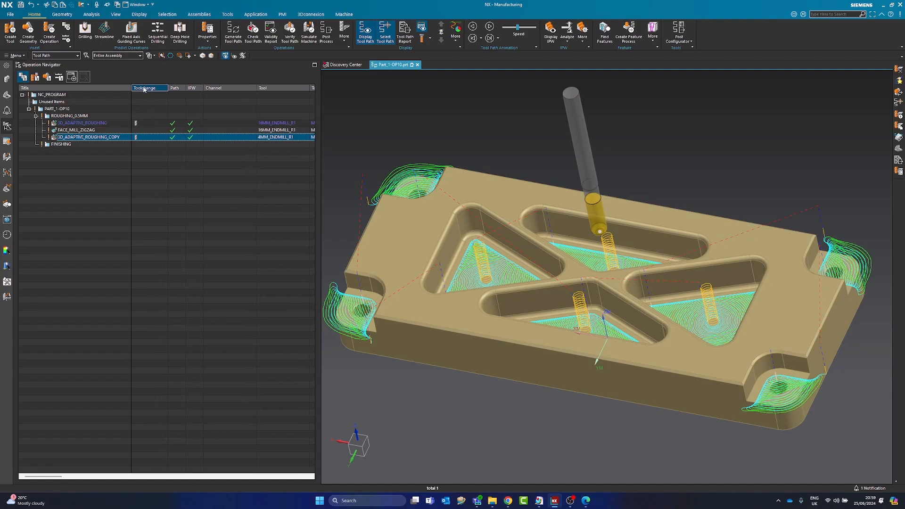
Display the tool paths of 3D_ADAPTIVE_ROUGHING, FACE_MILL_ZIGZAG and 3D_ADAPTIVE_ROUGHING_COPY one after another, then clear the selection
click(82, 124)
click(82, 124)
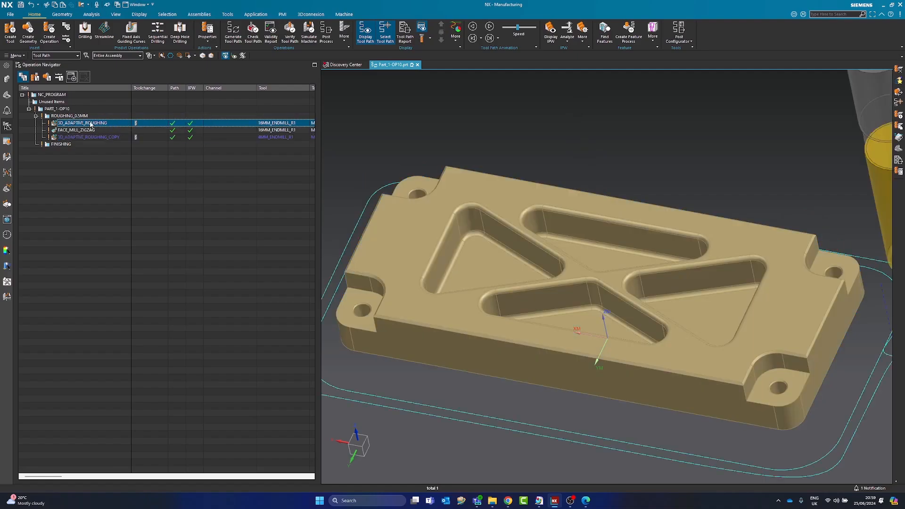
click(105, 130)
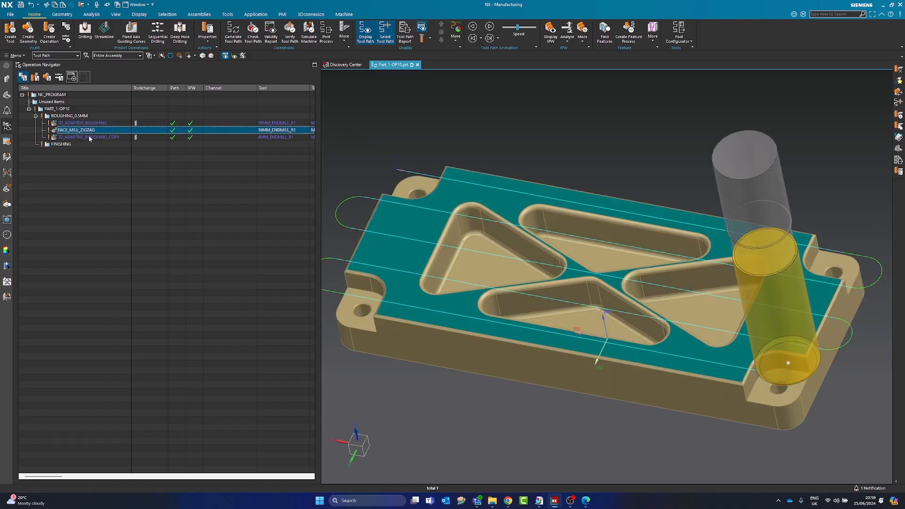
click(138, 137)
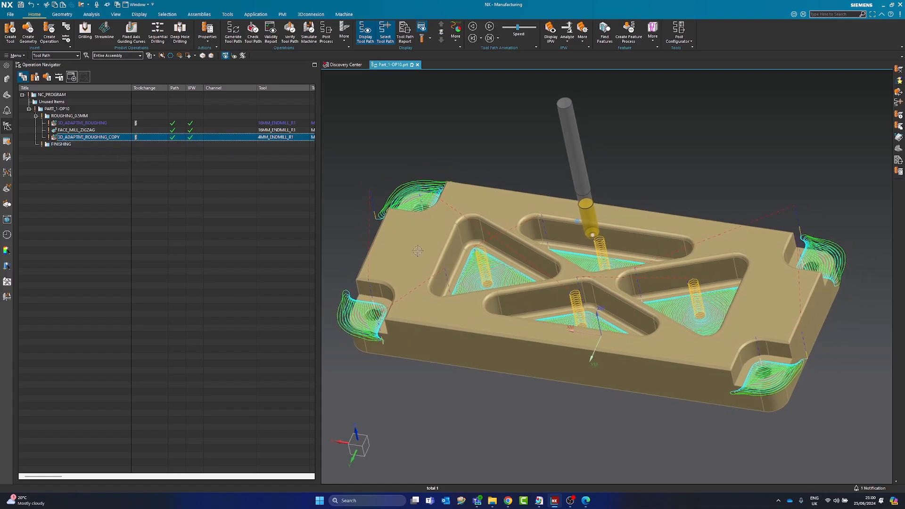
click(259, 254)
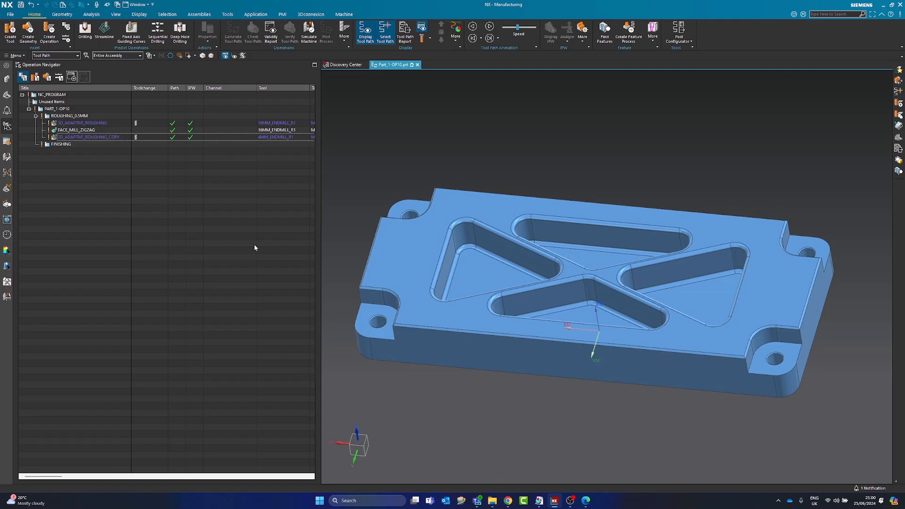
Start a new mill_planar operation in the FINISHING program group using the Planar Mill subtype
scroll(556, 235, up, 3)
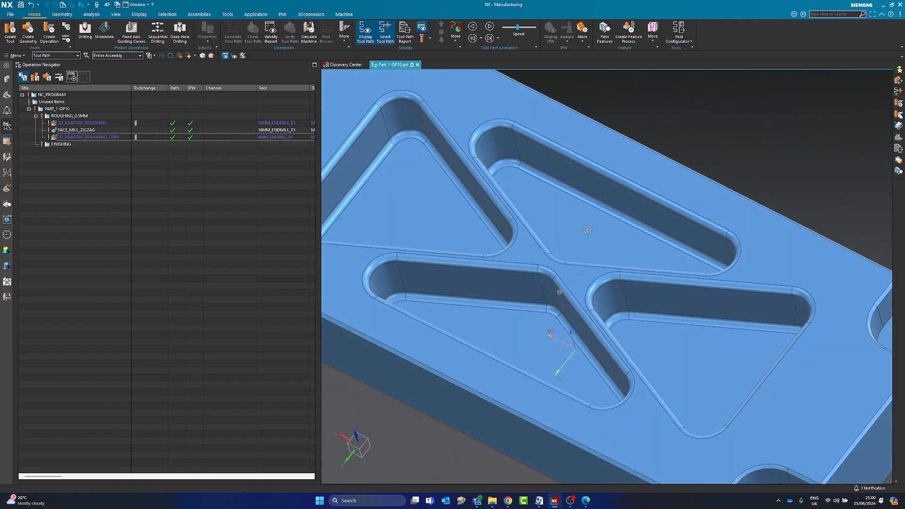
click(70, 148)
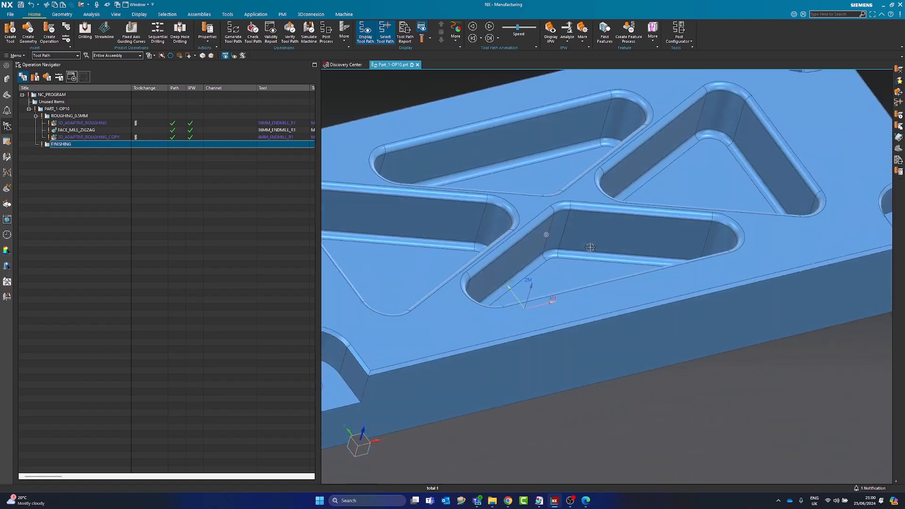
right_click(60, 143)
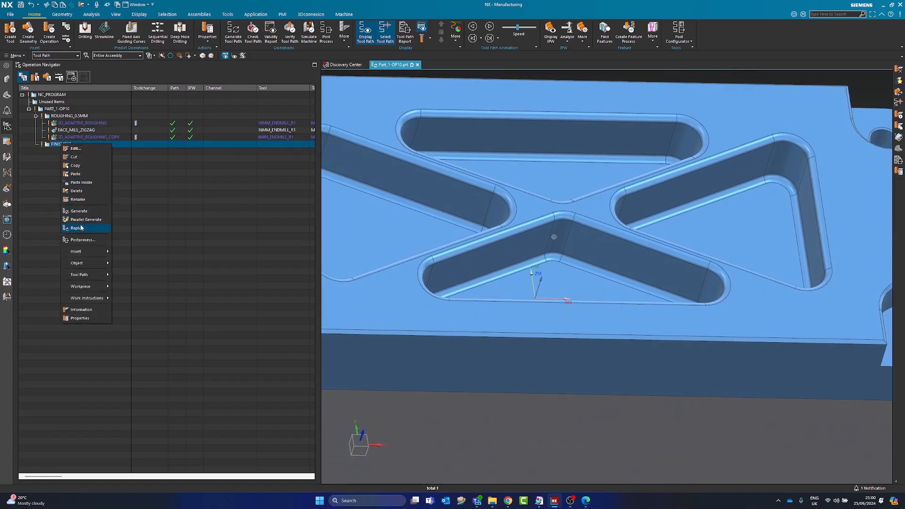
mouse_move(92, 255)
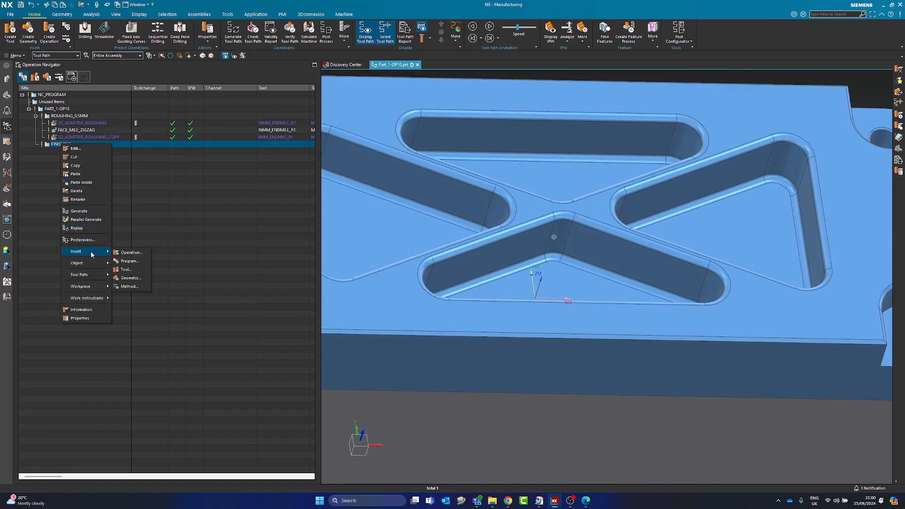
click(129, 253)
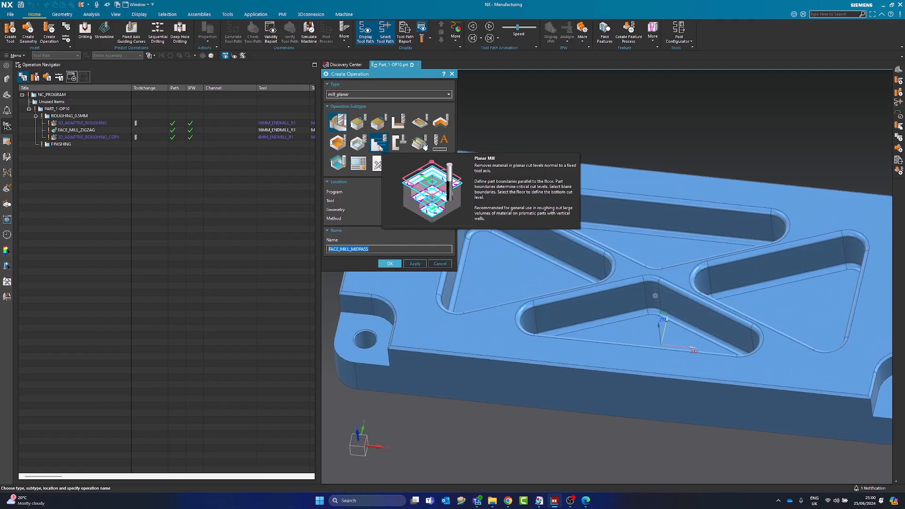
click(380, 147)
Create the operation with tool 4MM_ENDMILL_R1, geometry WORKPIECE and method MILL_FINISH, and open its part boundaries for definition
click(429, 201)
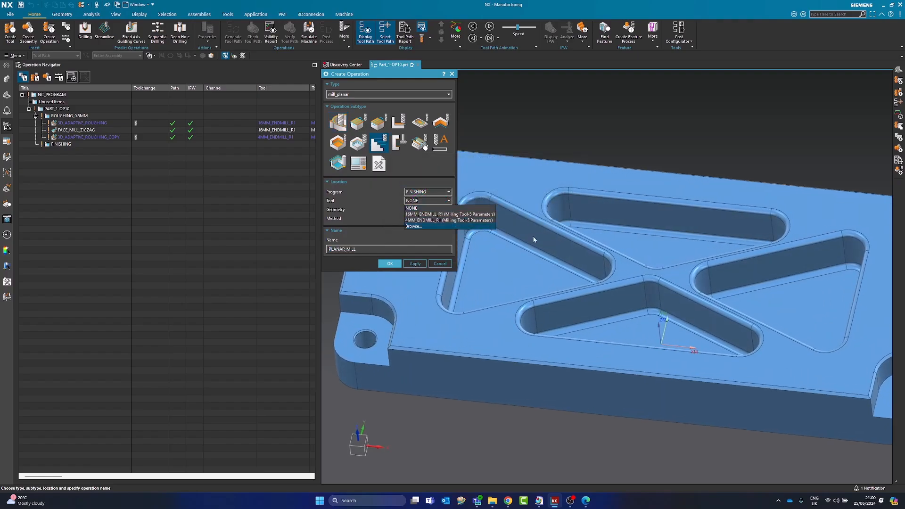
click(433, 220)
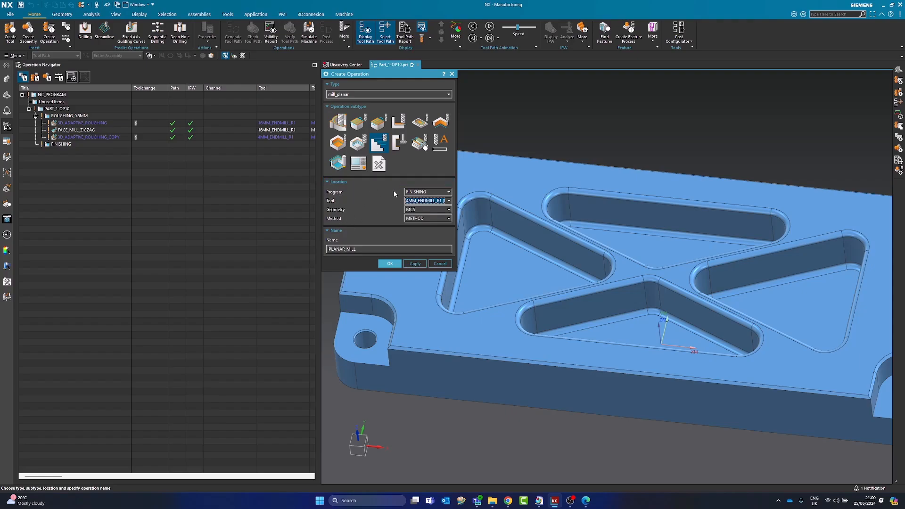
click(418, 210)
click(421, 230)
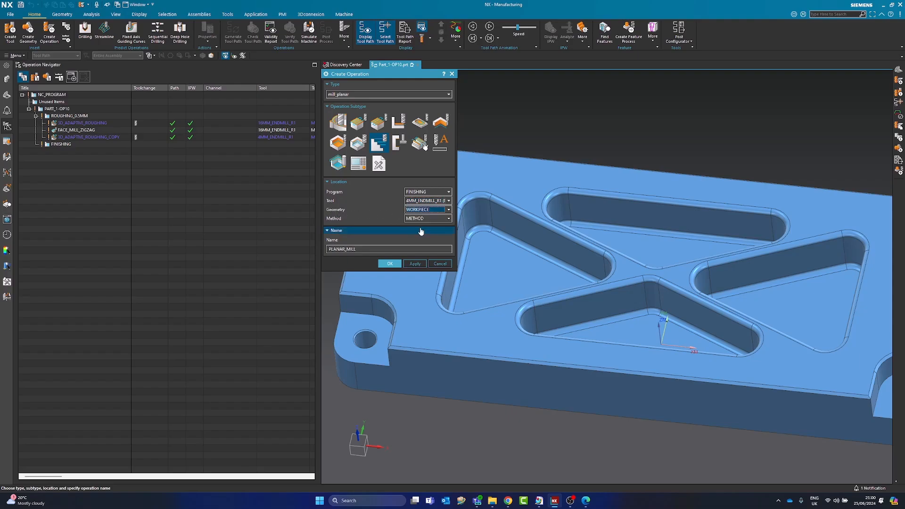
click(408, 219)
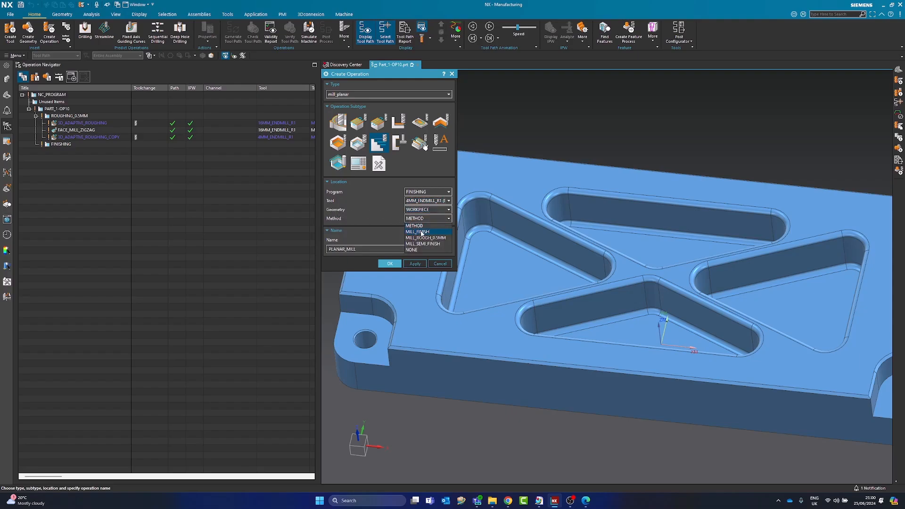
click(422, 233)
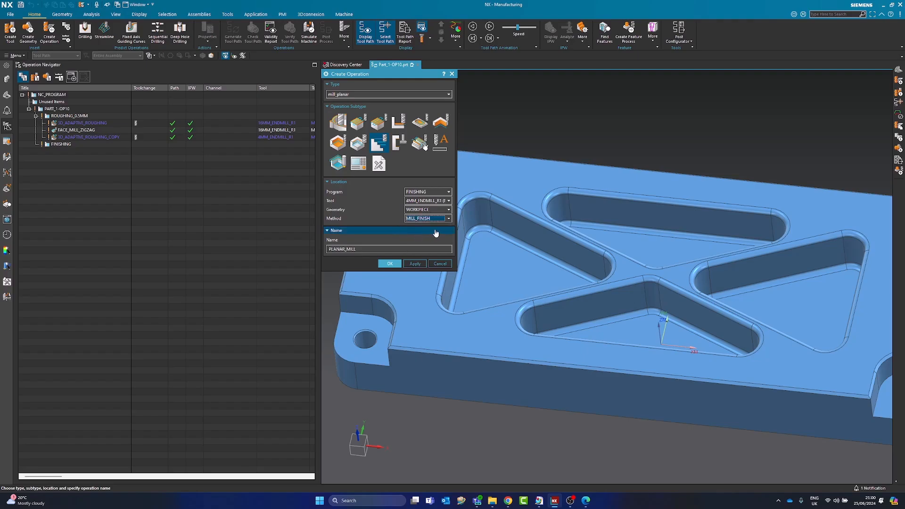
click(390, 264)
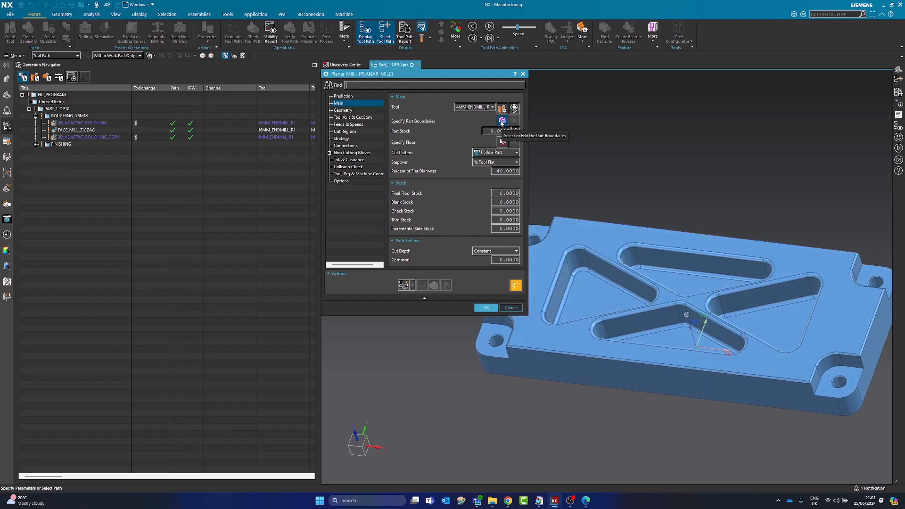
click(502, 121)
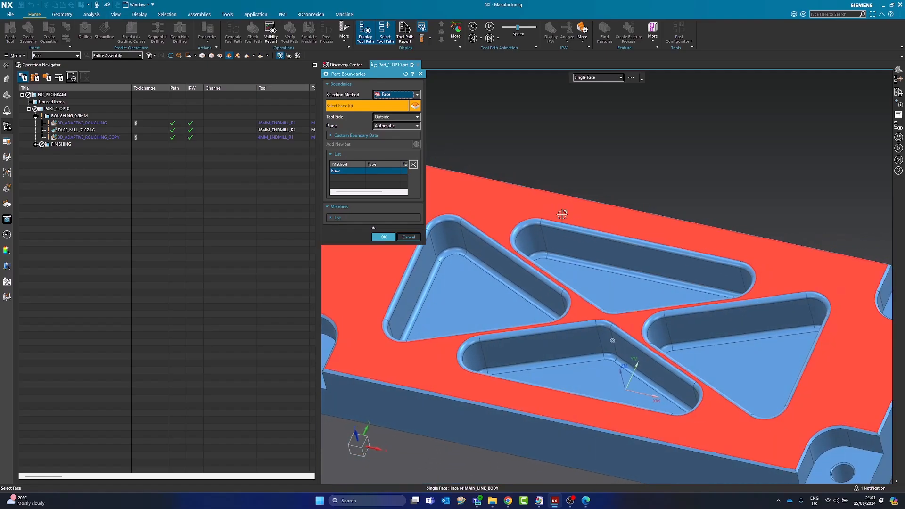
Try to define the part boundary from the long wall face of the rear pocket, then remove that boundary
click(390, 95)
click(389, 102)
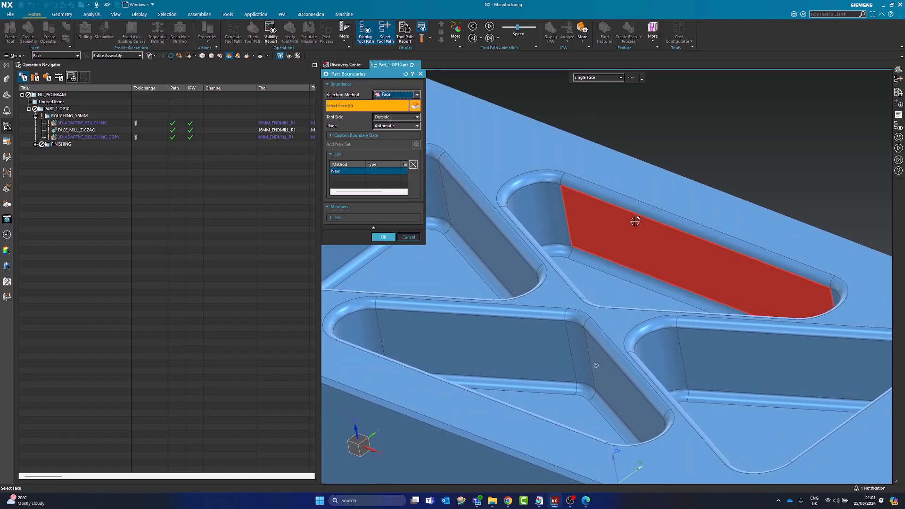
click(635, 221)
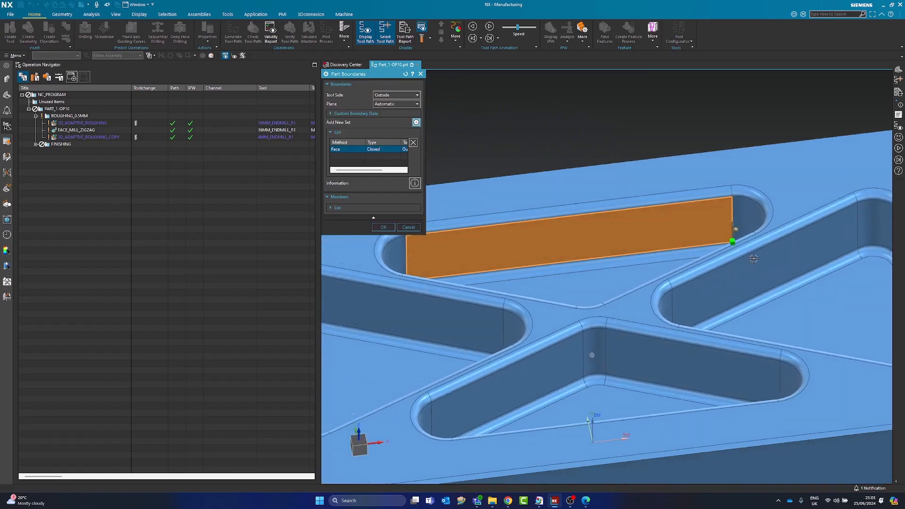
click(413, 142)
Set the part boundary selection method to Curves
click(395, 95)
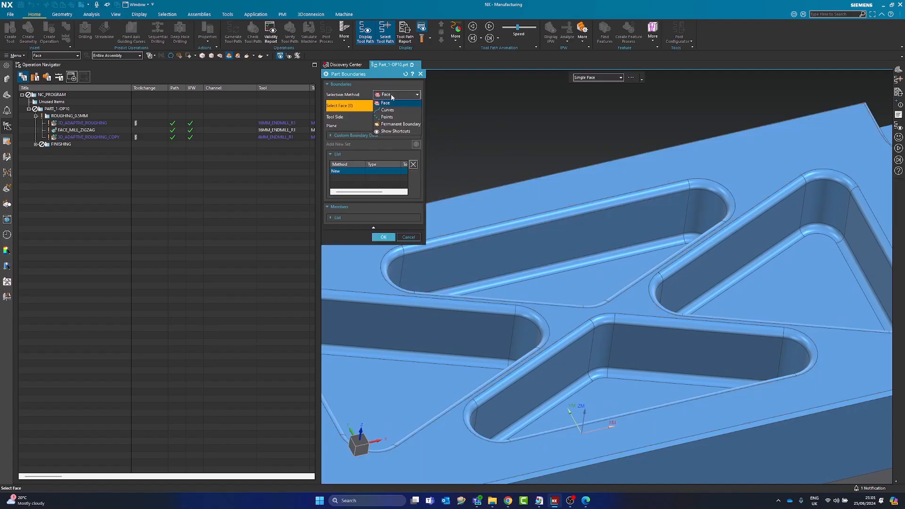
click(386, 111)
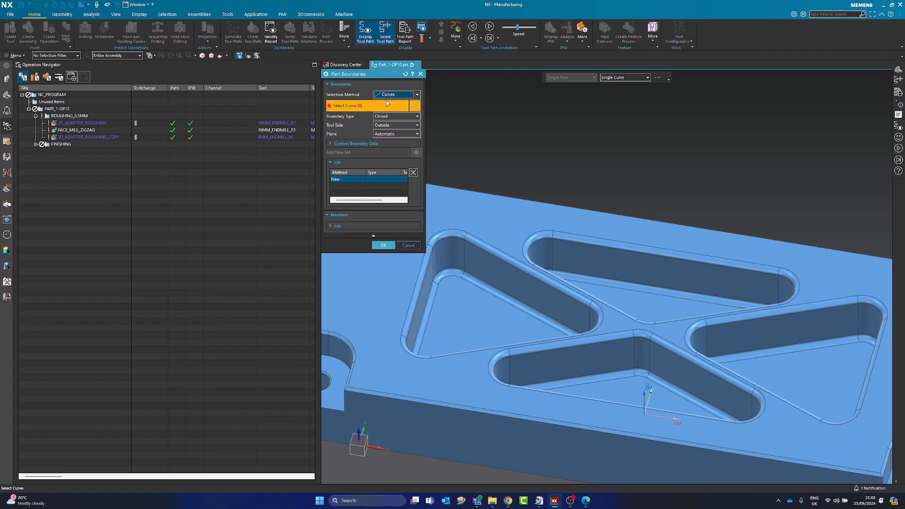
Try to build the pocket boundary from individually picked edges with the Single Curve rule, then remove that boundary
click(629, 78)
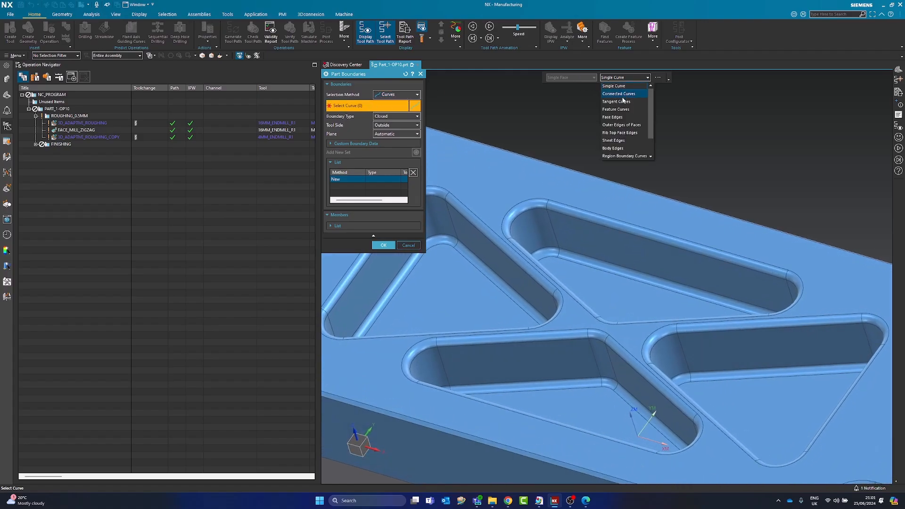
click(618, 86)
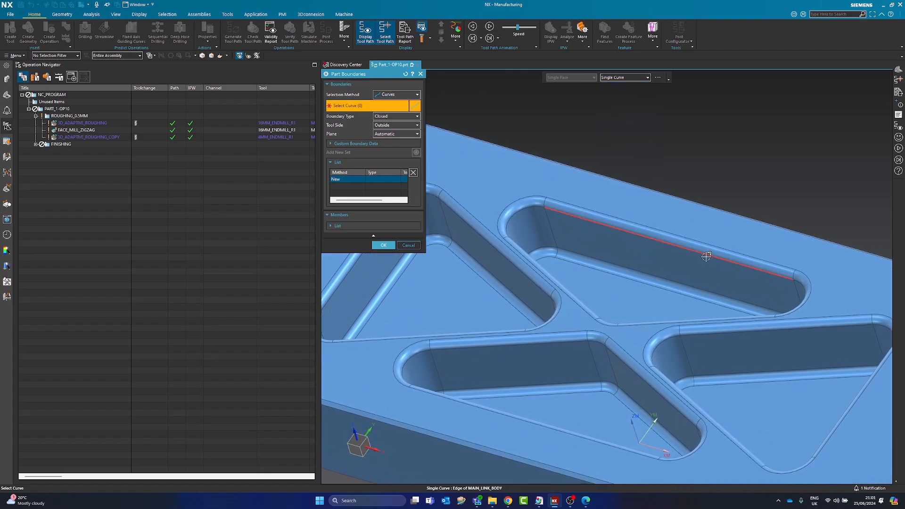
click(706, 256)
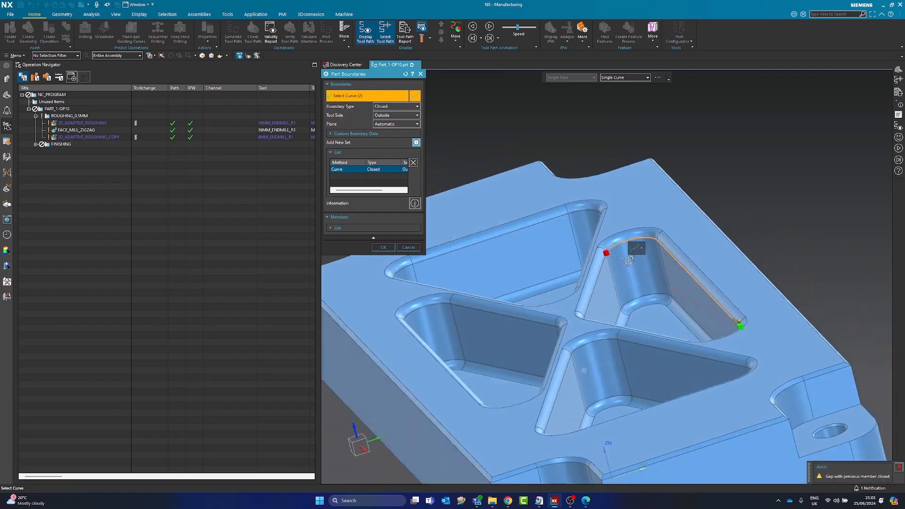
click(658, 288)
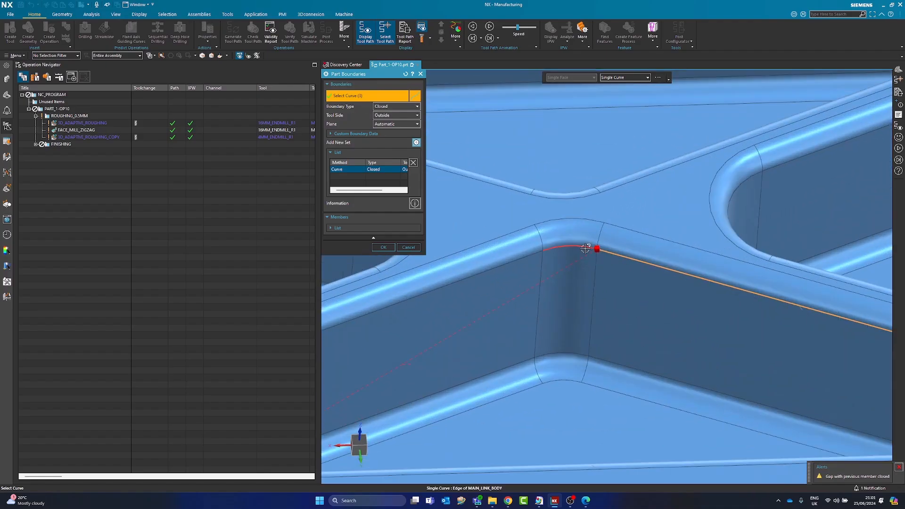
click(585, 248)
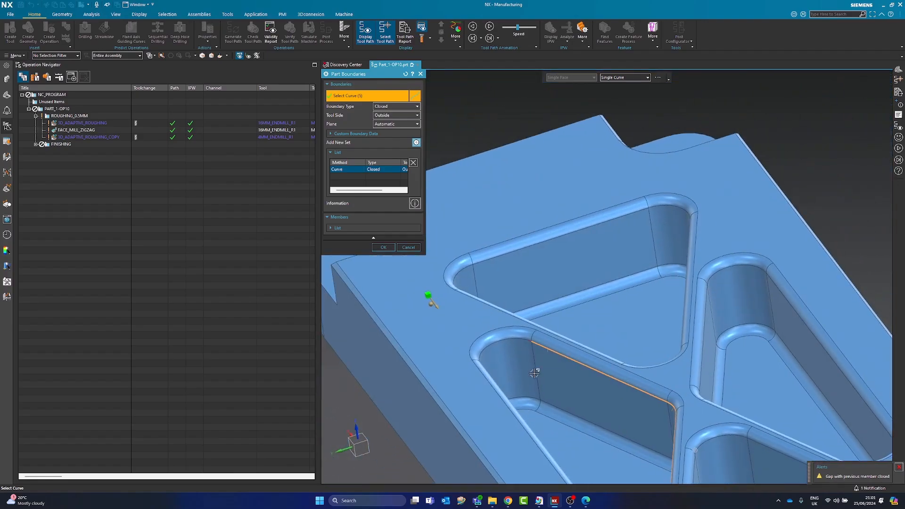
click(524, 342)
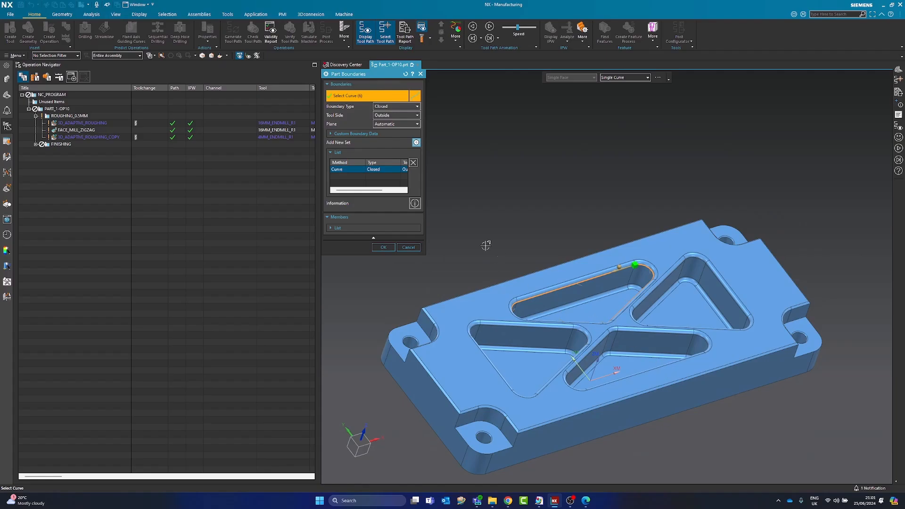
click(413, 163)
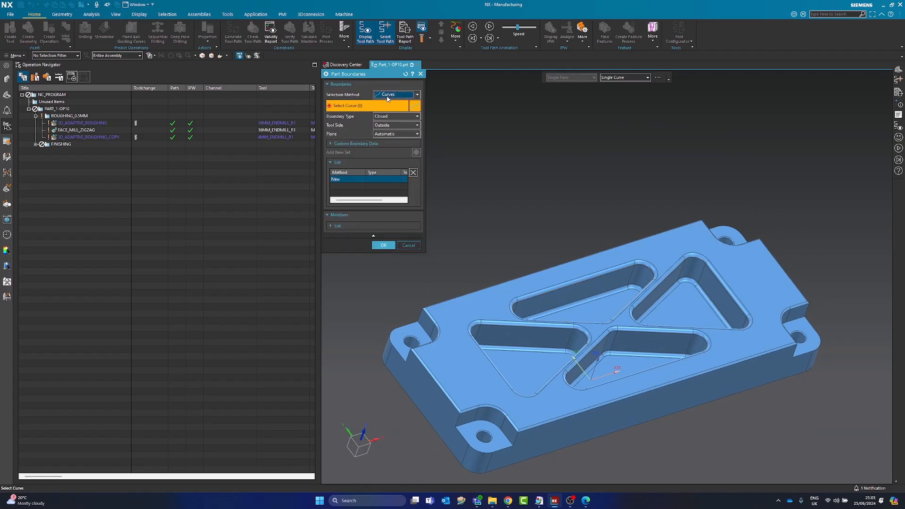
Define the part boundary from the rear pocket's upper wall edge loop using the Tangent Curves rule
click(618, 77)
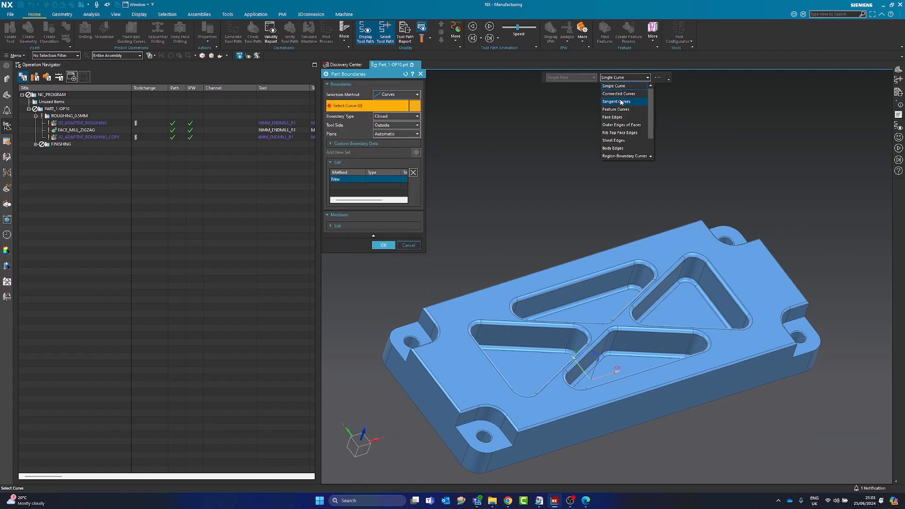
click(618, 102)
click(556, 276)
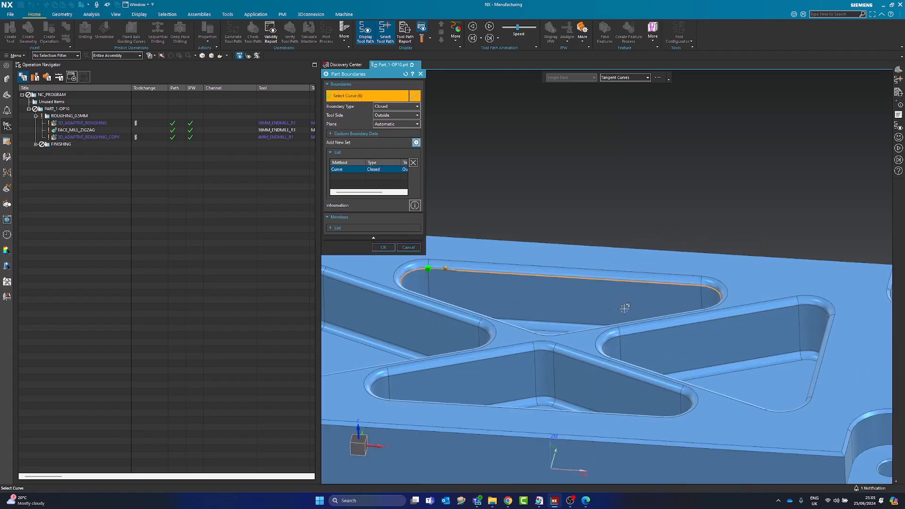
middle_drag(556, 258, 465, 172)
scroll(466, 172, down, 2)
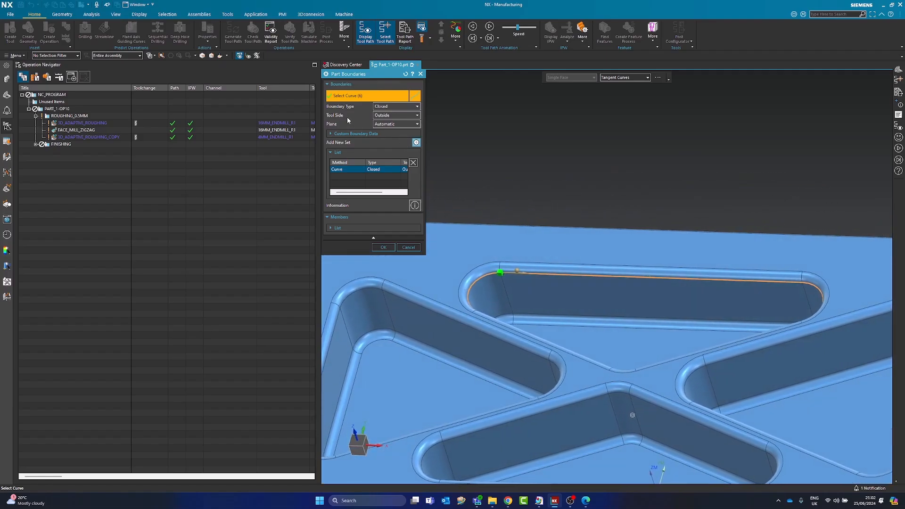
Compare the tool side options for the pocket boundary and set the tool side to Inside
click(380, 115)
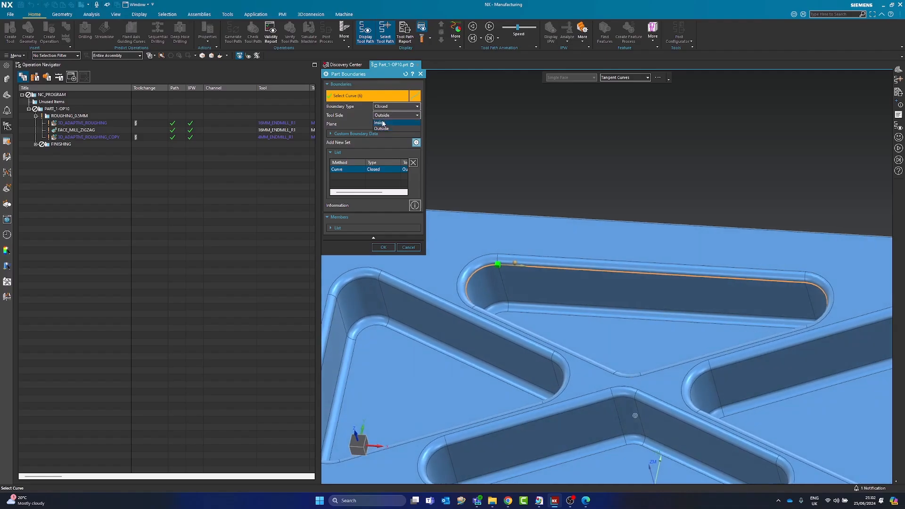
click(382, 129)
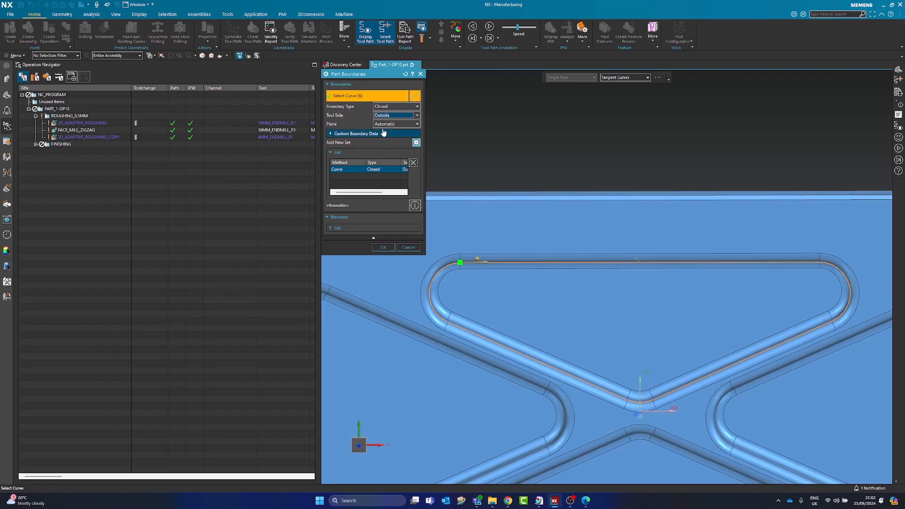
click(393, 116)
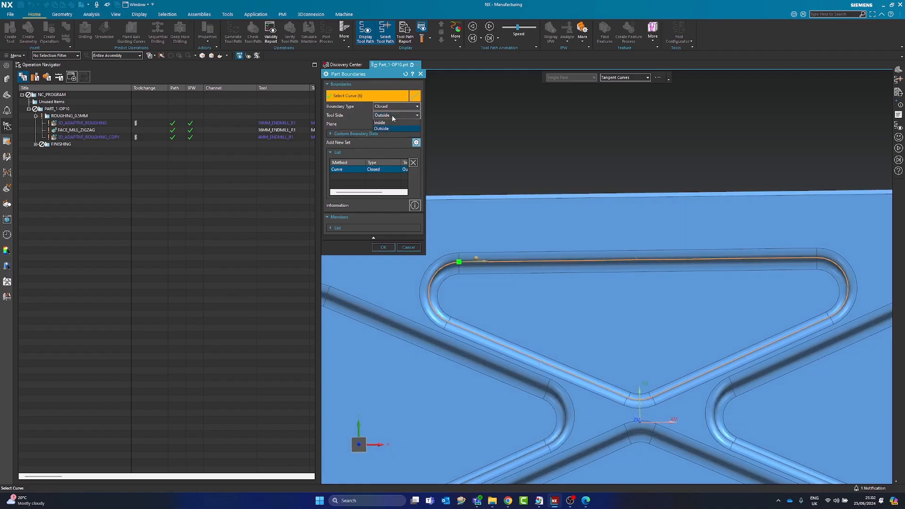
click(382, 123)
middle_drag(600, 327, 607, 308)
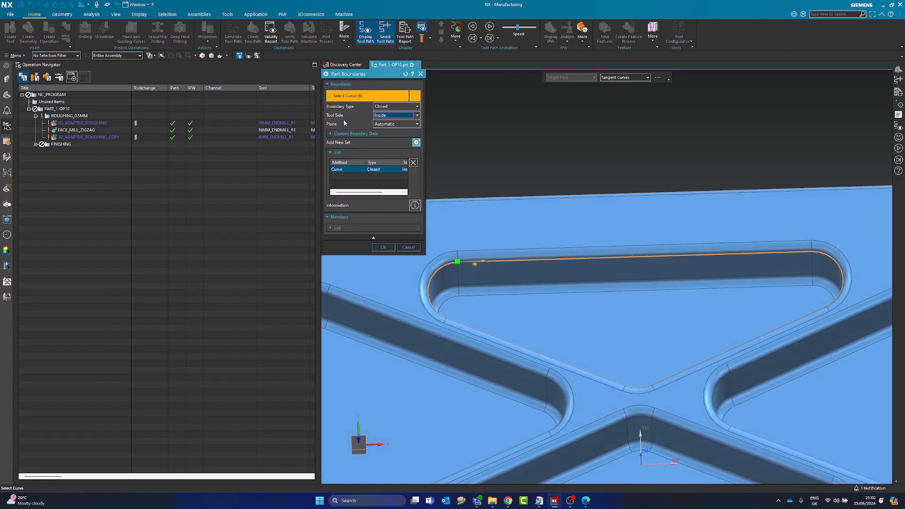
Switch the boundary plane to Specify and define it at a 5 mm offset from the rear pocket's floor face
click(383, 125)
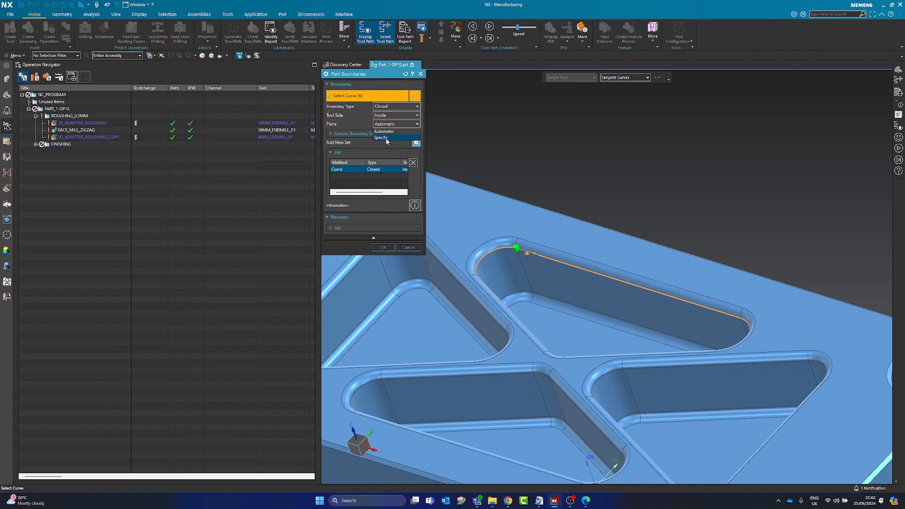
click(383, 137)
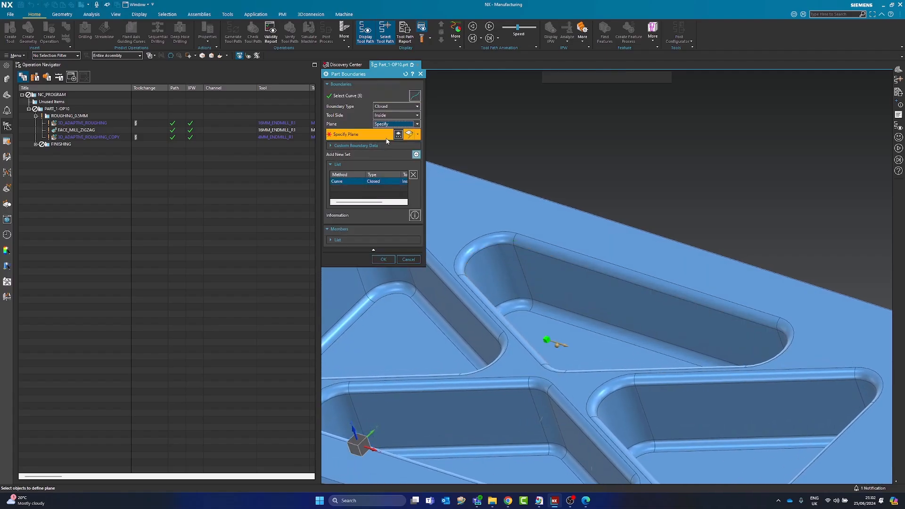
click(587, 250)
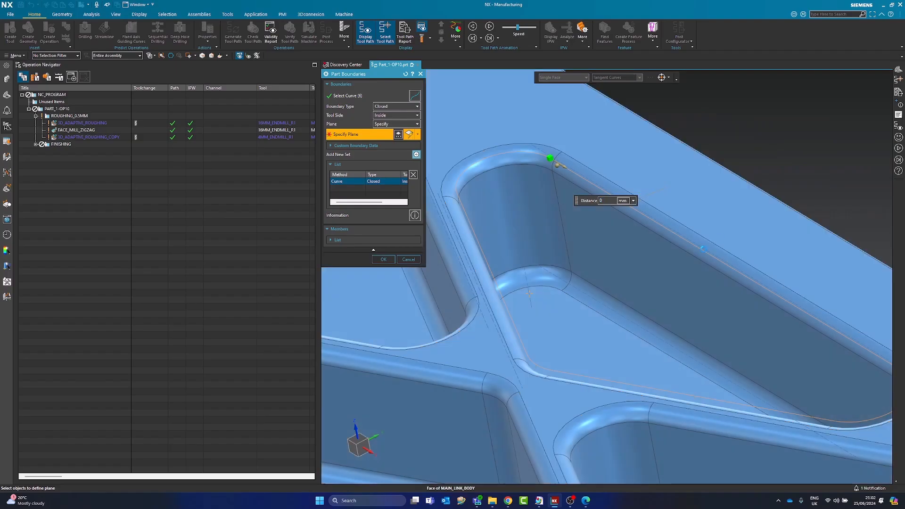
click(592, 341)
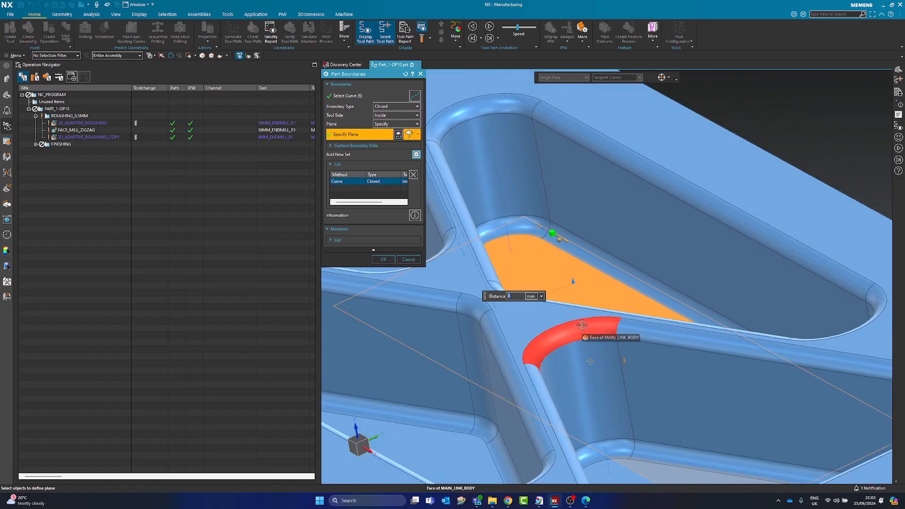
text(5)
key(Return)
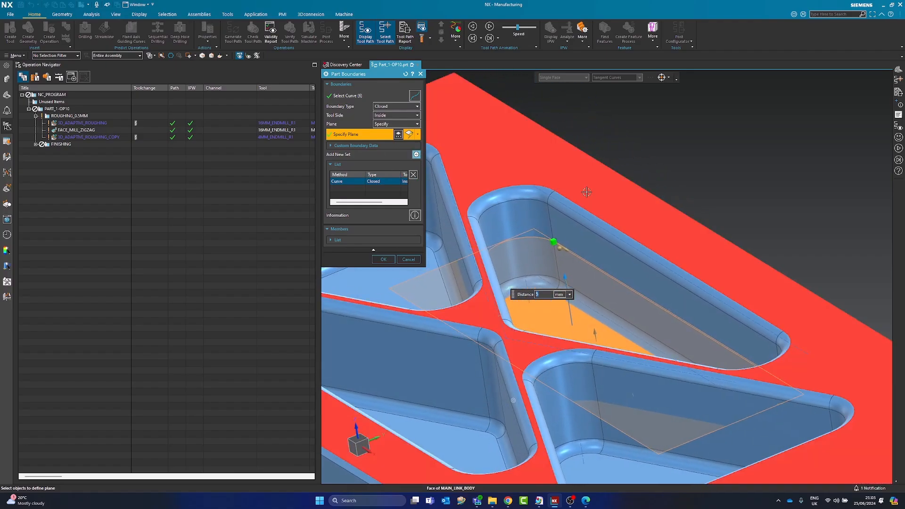
Redefine the boundary plane on the part's upper face with a 0 mm offset in place of the pocket floor, and accept the boundary
click(581, 194)
shift+click(582, 206)
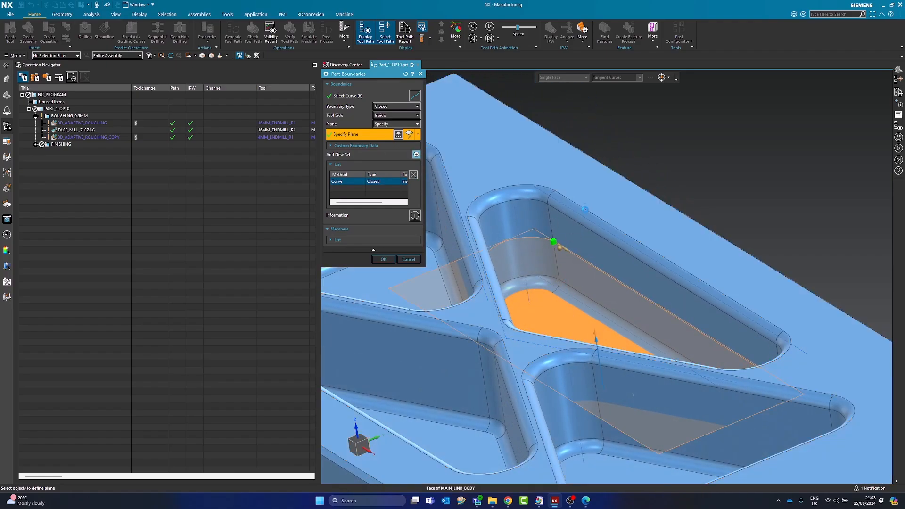
shift+click(558, 314)
click(617, 214)
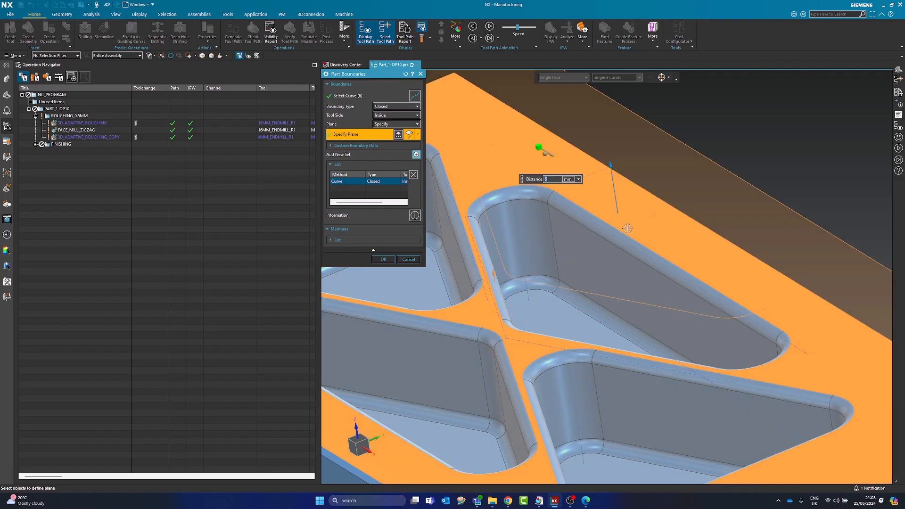
click(544, 187)
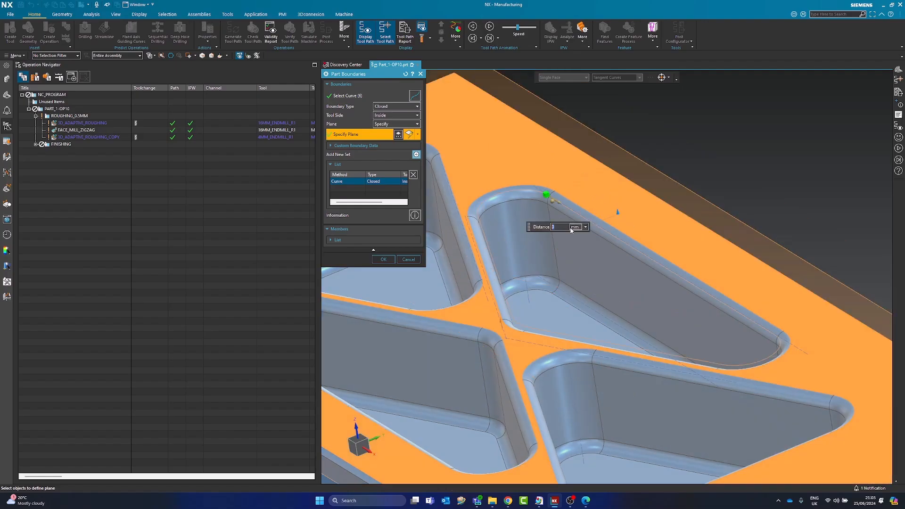
scroll(587, 284, down, 2)
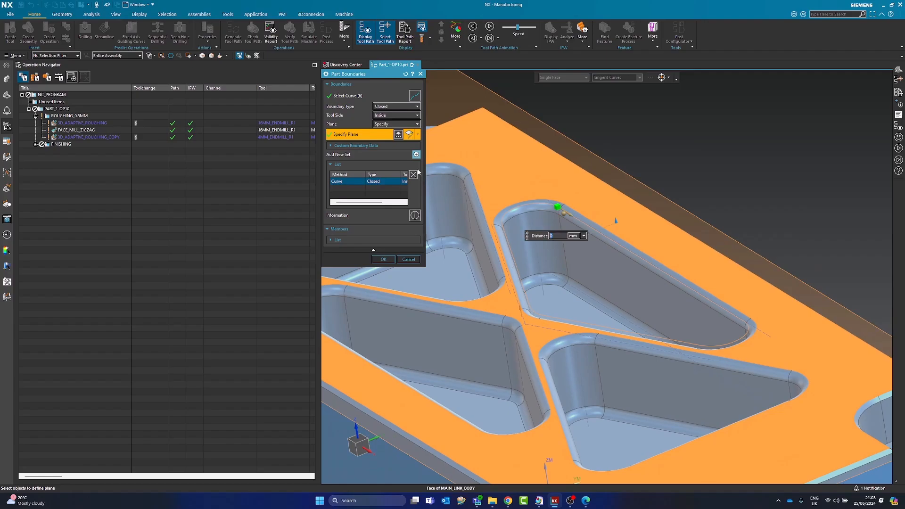
click(384, 260)
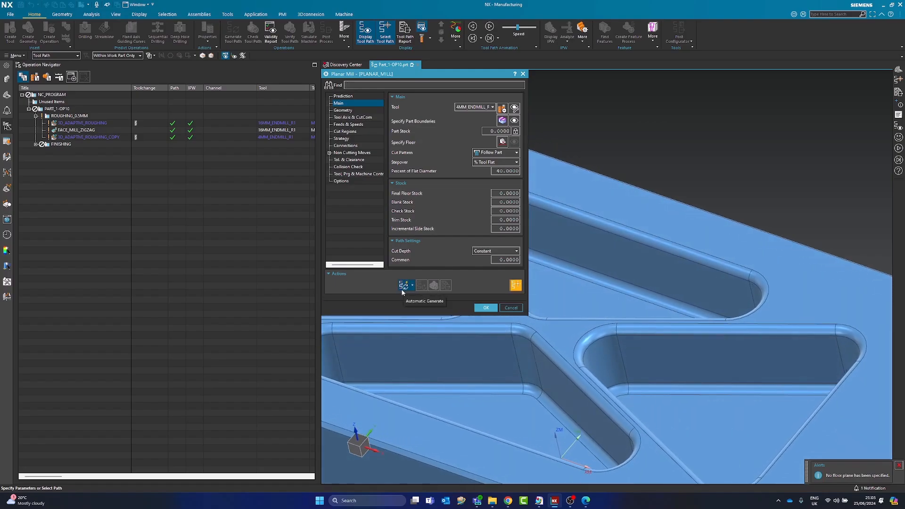
Use Automatic Generate for the toolpath and specify the rear pocket's bottom face as the floor plane with 0 mm offset
click(409, 286)
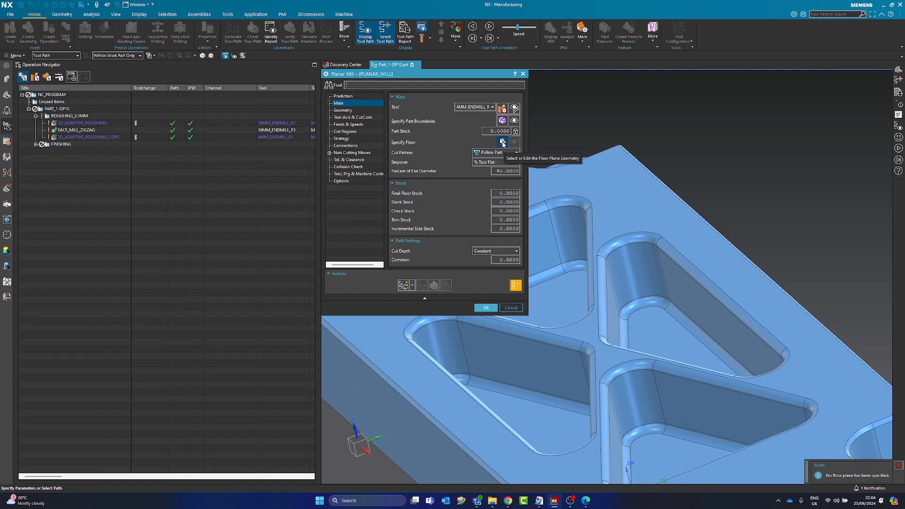
click(502, 143)
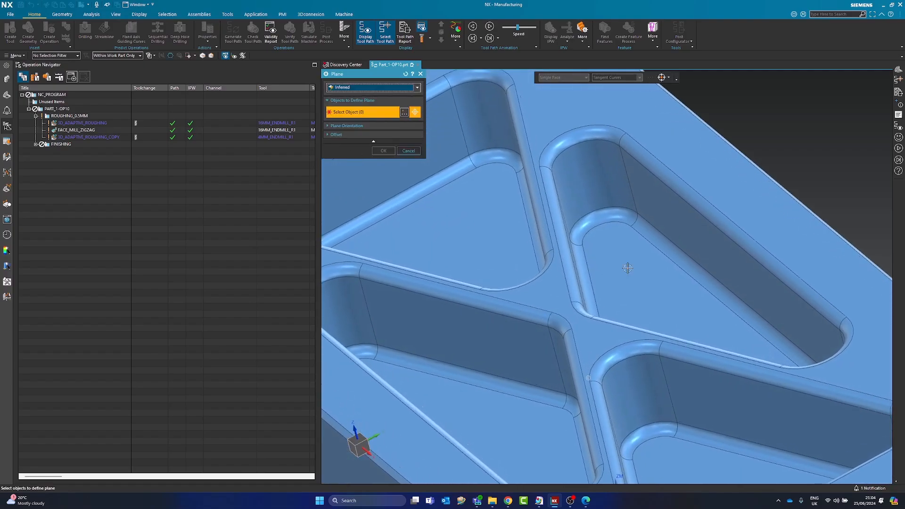
click(598, 268)
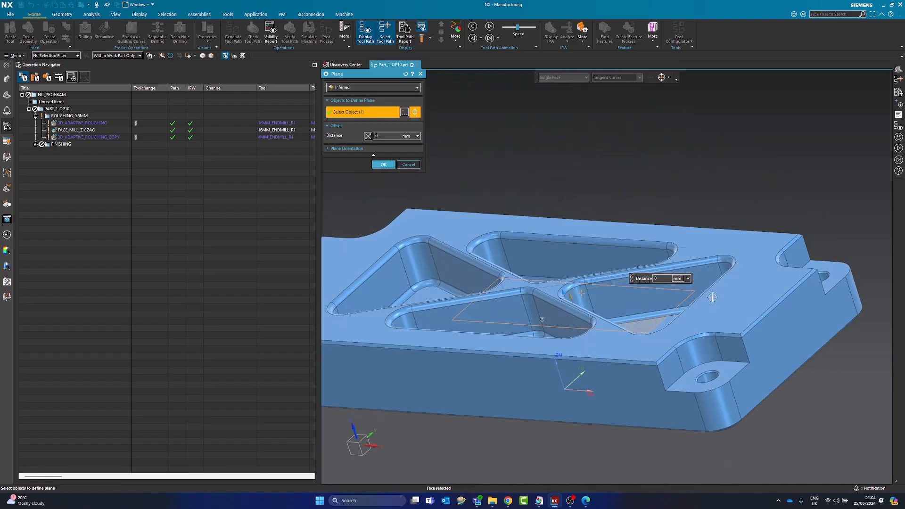
click(389, 165)
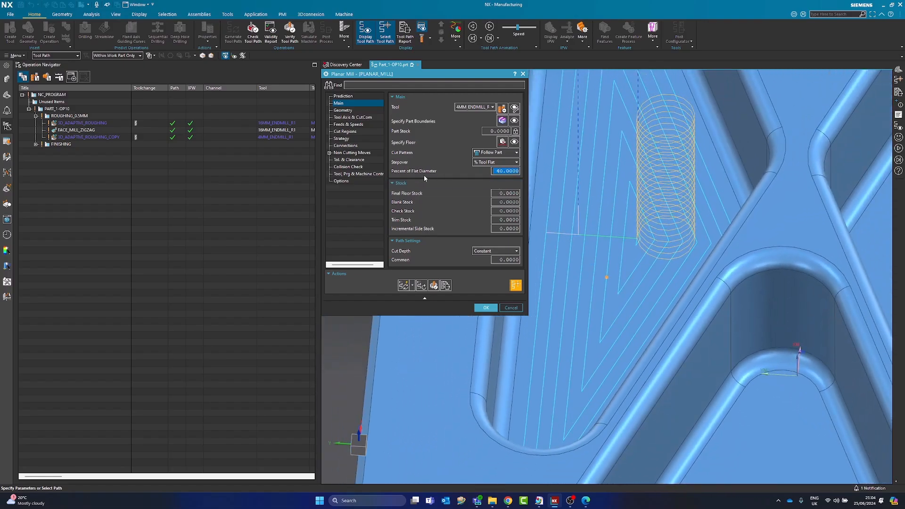
Try a stepover of 80 percent of the tool's flat diameter and look through the available cut patterns
text(80)
key(Tab)
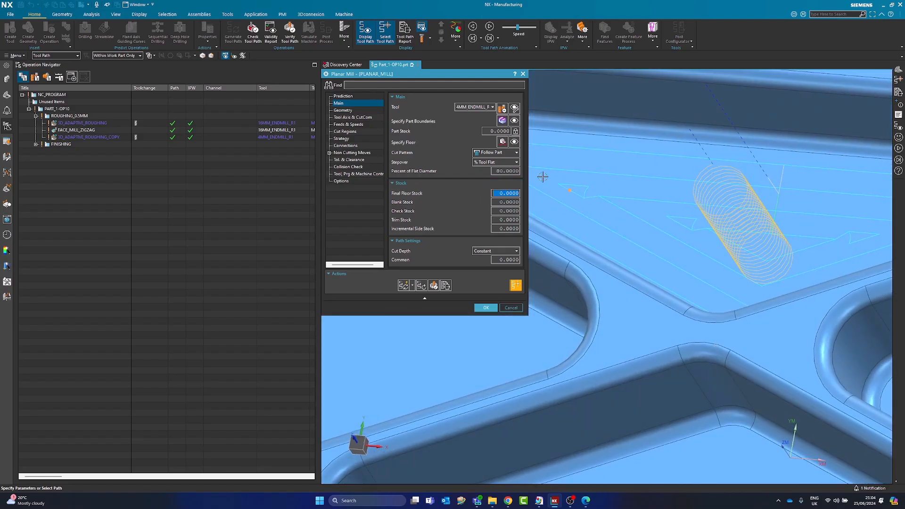
click(502, 153)
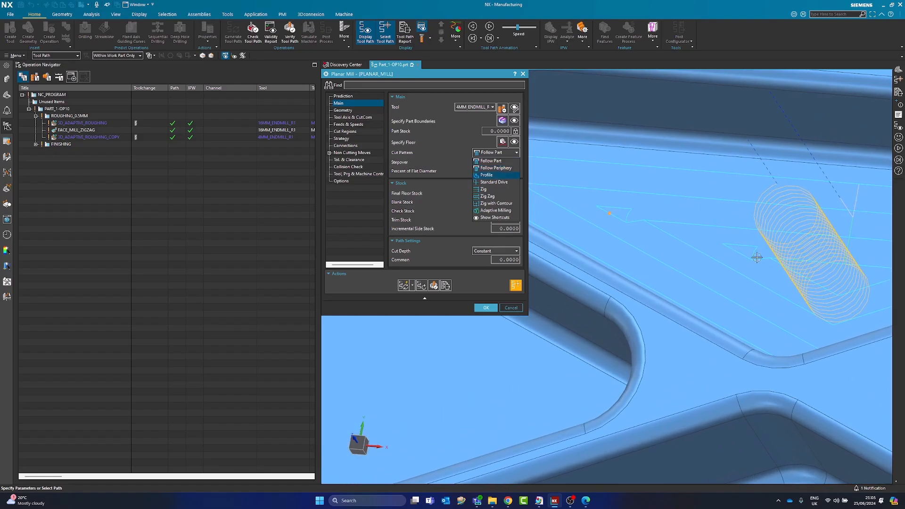
click(446, 148)
Set the stepover to 70 percent of the tool's flat diameter
double_click(504, 171)
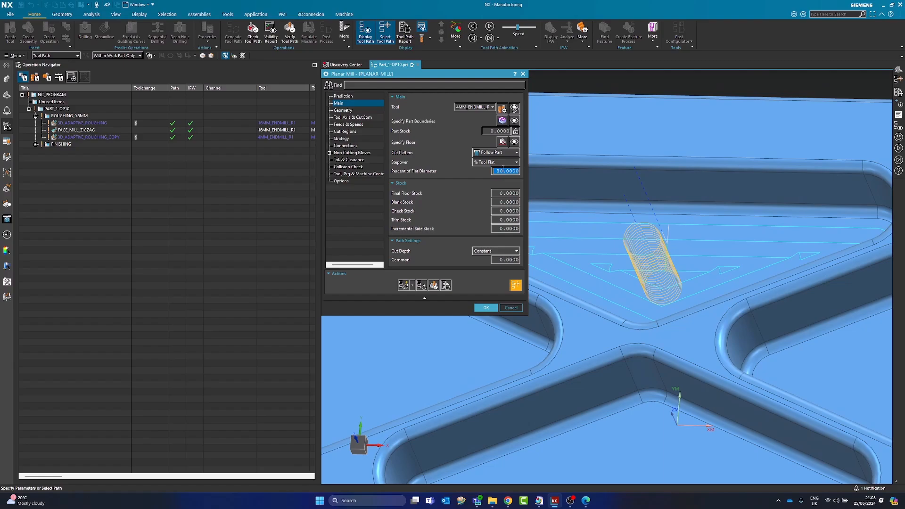
key(Tab)
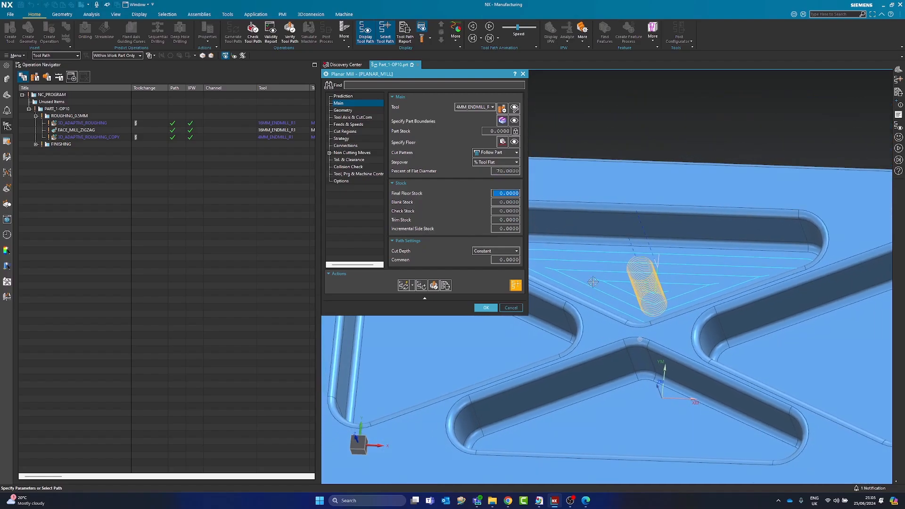
scroll(613, 276, up, 3)
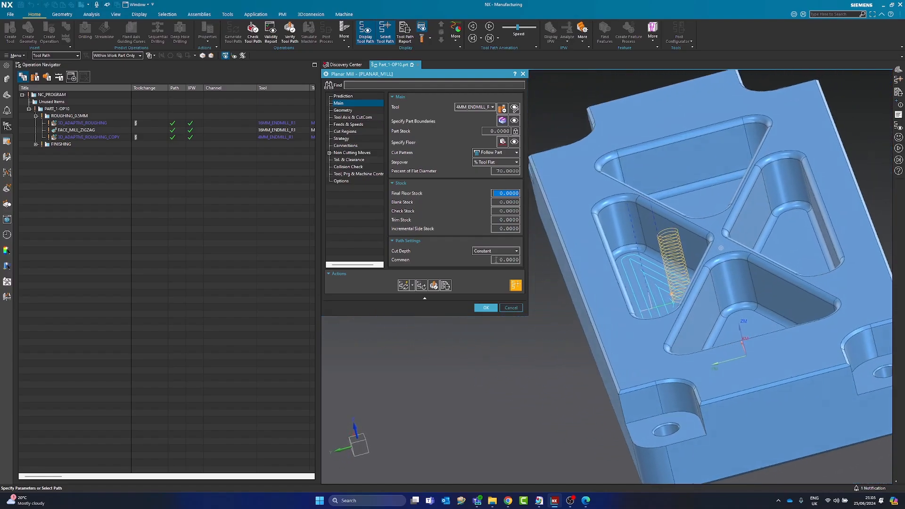
Try a Constant cut depth with a common value of 5 mm and inspect the cut levels inside the pocket
click(506, 250)
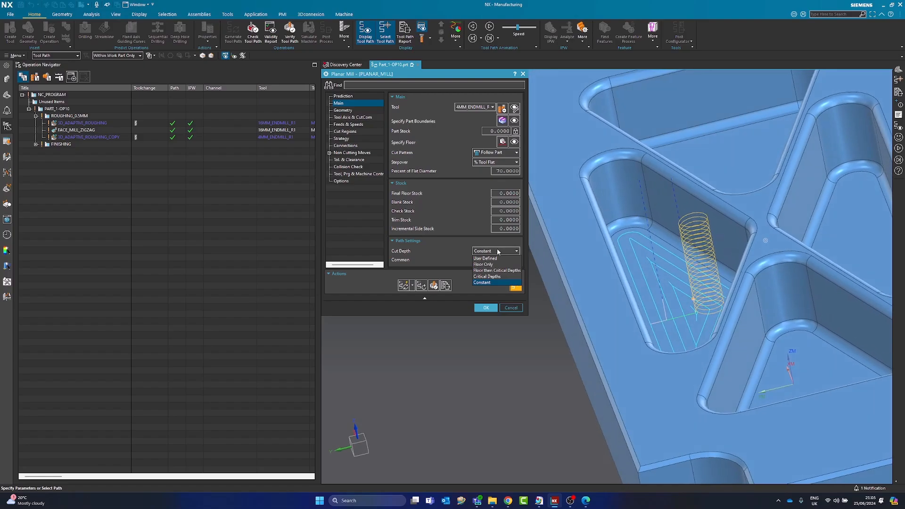
click(497, 252)
click(508, 260)
text(5)
key(Return)
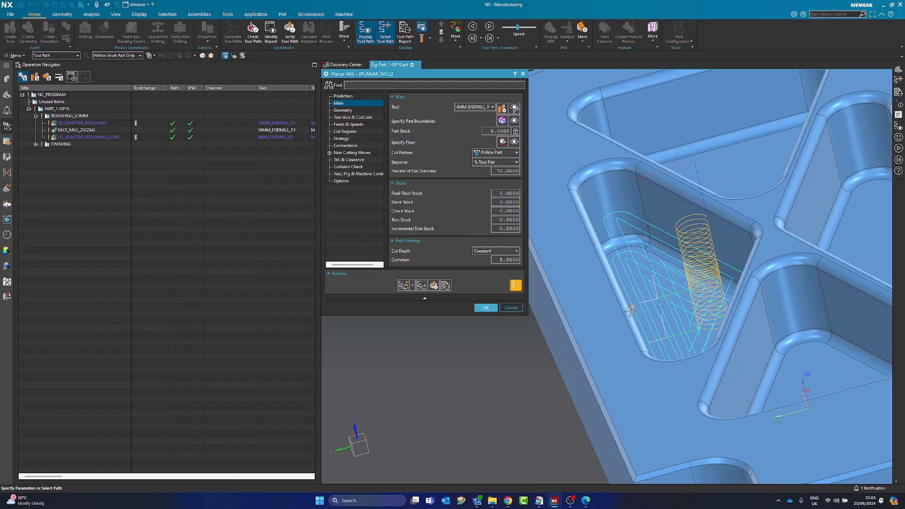
scroll(630, 312, up, 5)
scroll(637, 298, down, 5)
middle_drag(641, 286, 621, 252)
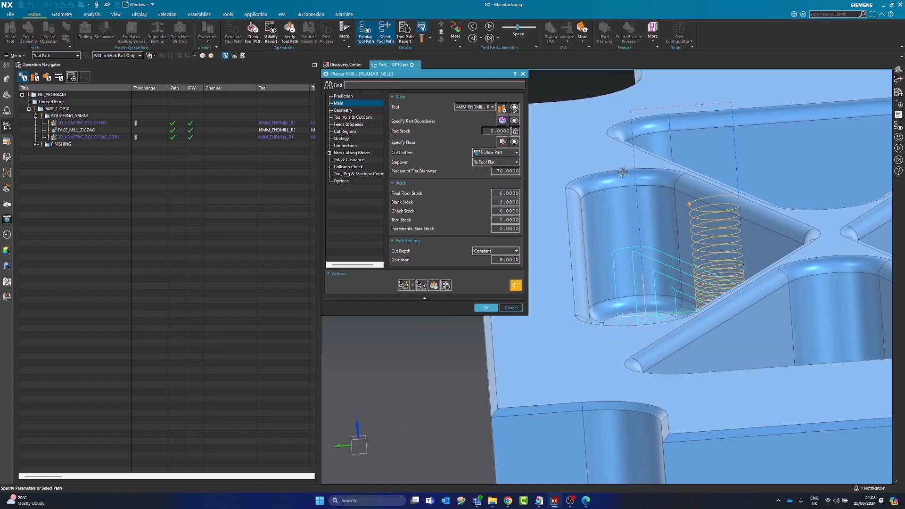
middle_drag(624, 268, 609, 295)
Try a common cut depth of 8 mm and inspect the resulting passes near the pocket floor
double_click(504, 260)
text(8)
key(Return)
scroll(583, 302, up, 2)
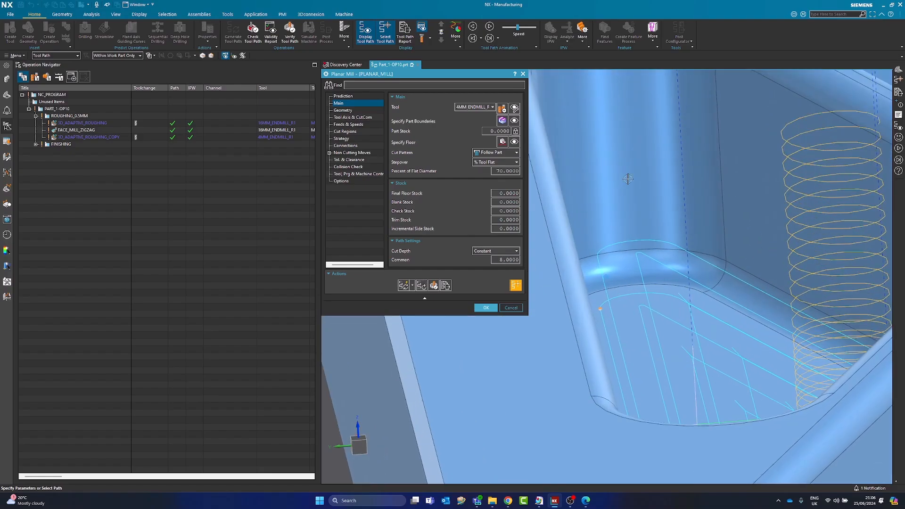
scroll(617, 147, up, 2)
middle_drag(615, 332, 610, 357)
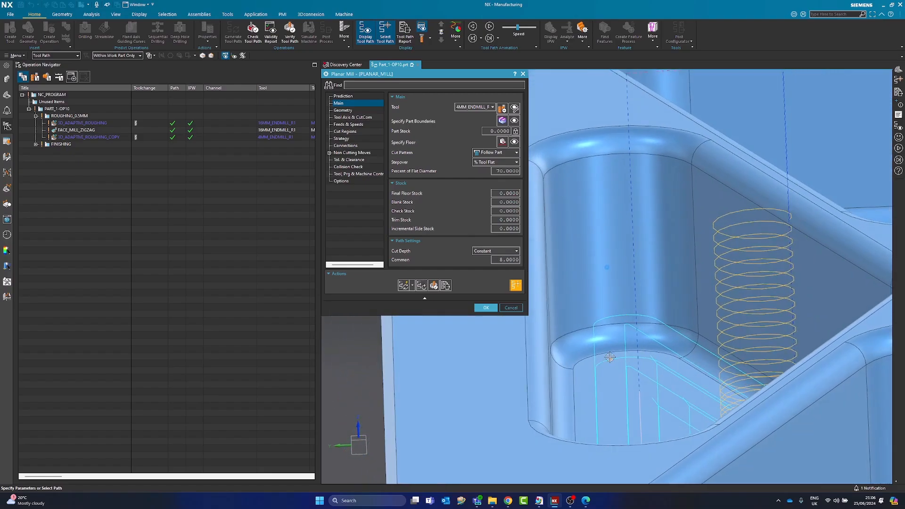
scroll(610, 362, down, 3)
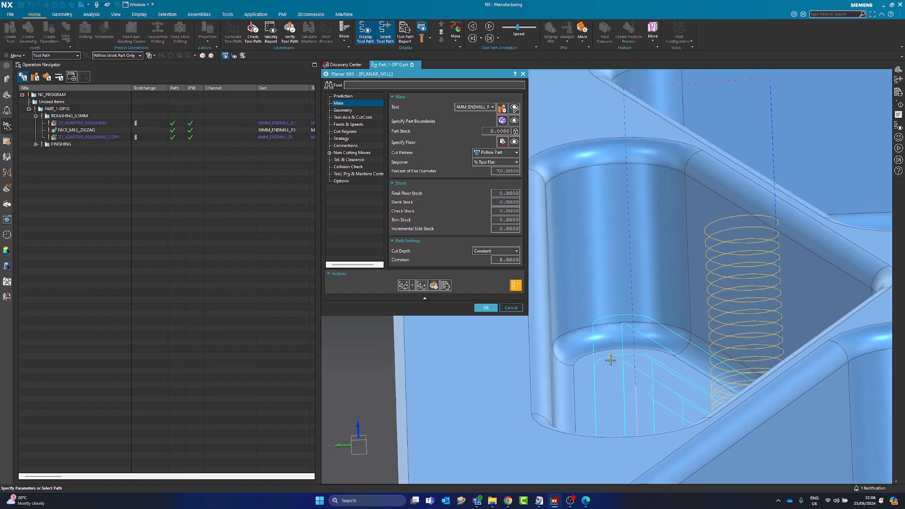
Try the User Defined cut depth type to see its settings and return it to Constant
click(494, 250)
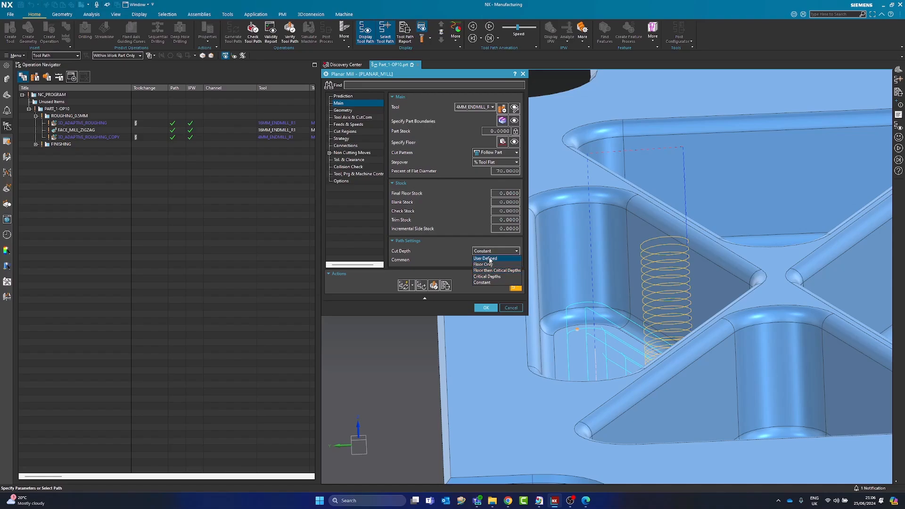
click(490, 259)
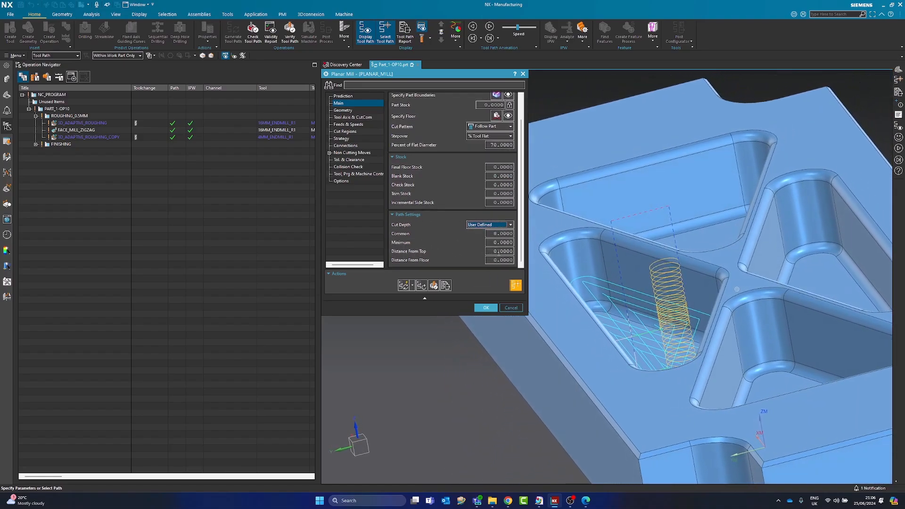
click(484, 226)
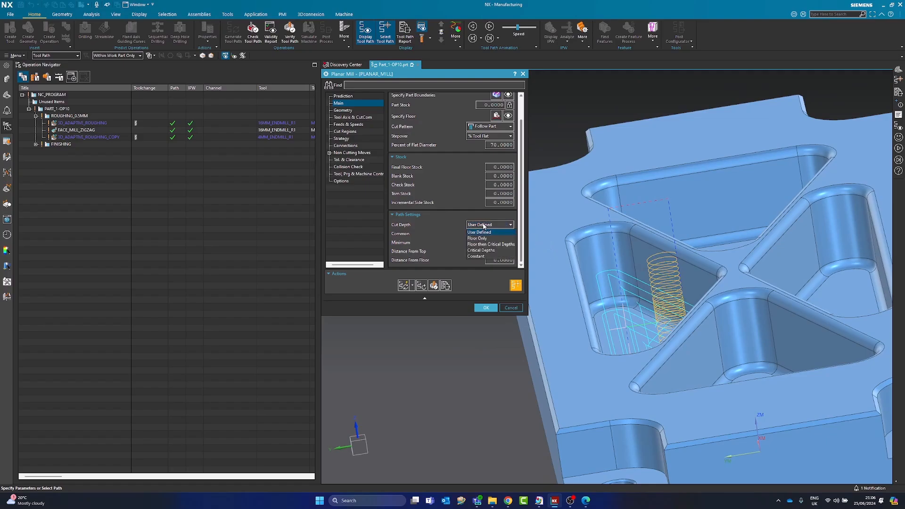
click(482, 257)
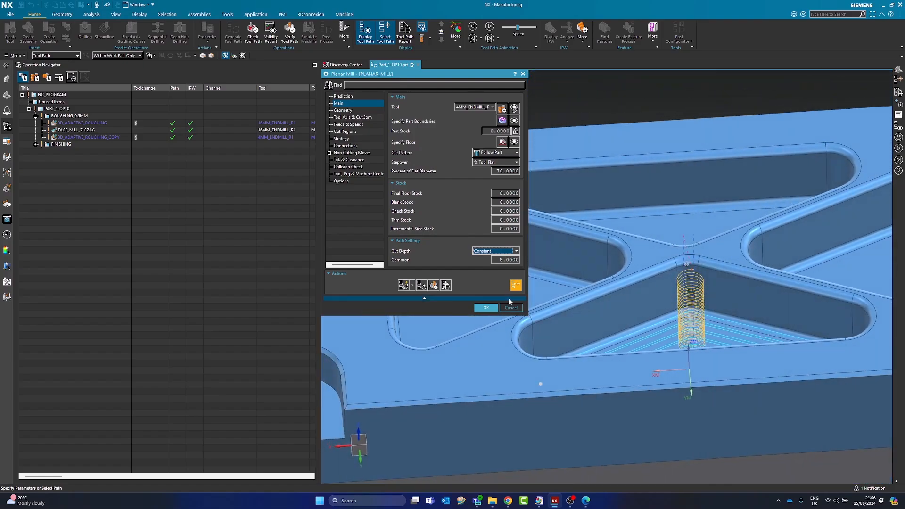
Set the common cut depth to 0
click(500, 260)
text(0)
key(Return)
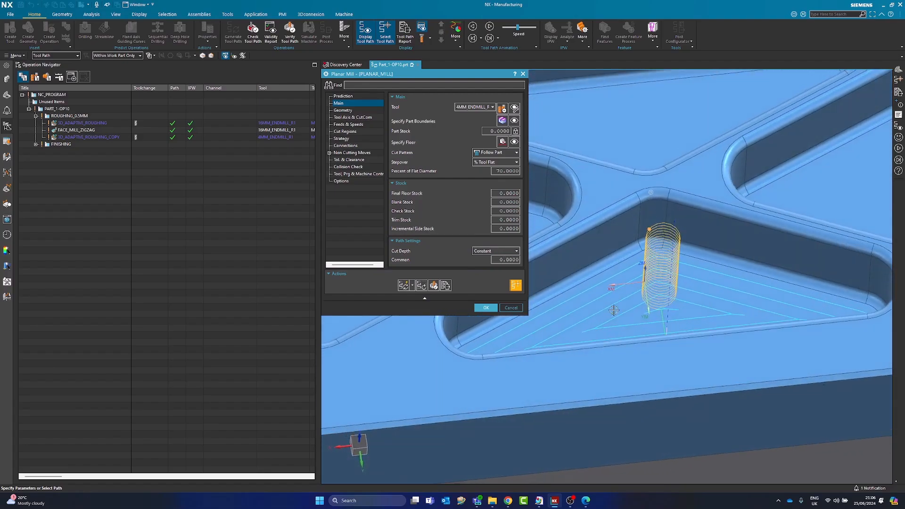
Review the operation's geometry and tool axis settings, and set the spindle speed to 8000 rpm and the cut feed rate to 800 mmpm
click(348, 110)
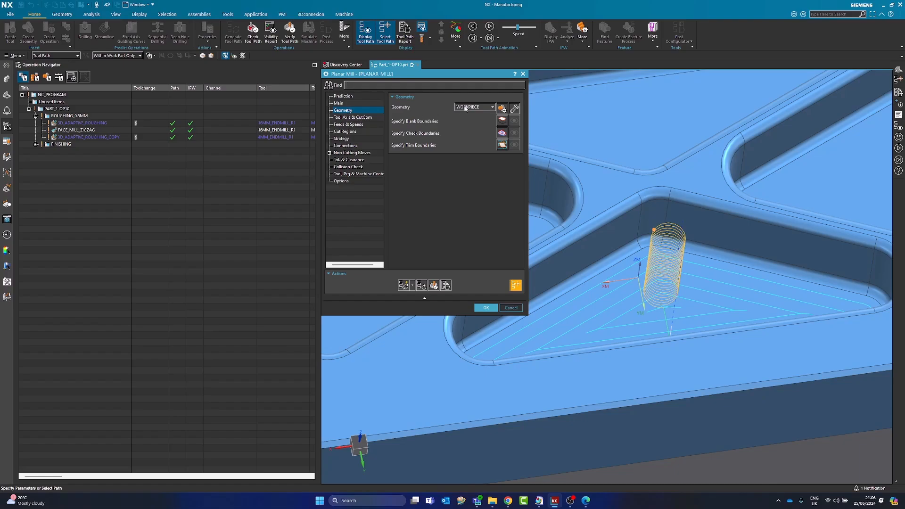
click(352, 117)
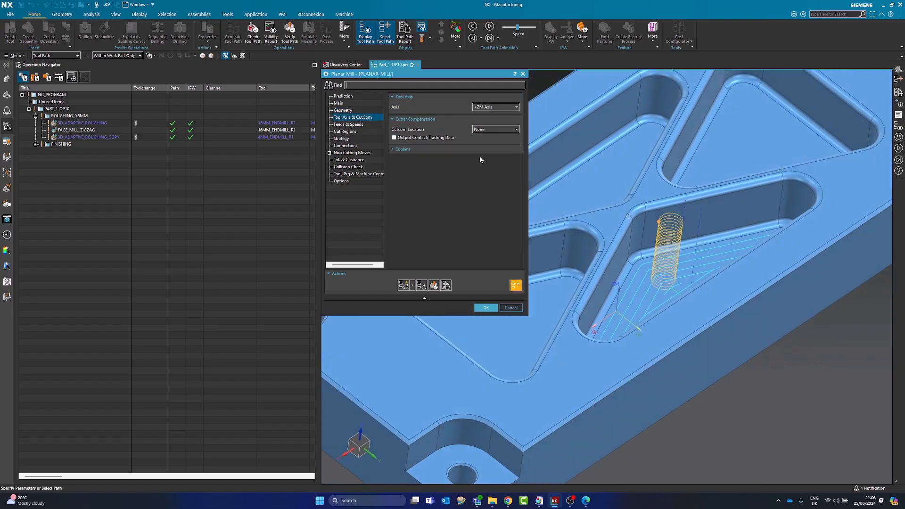
click(350, 124)
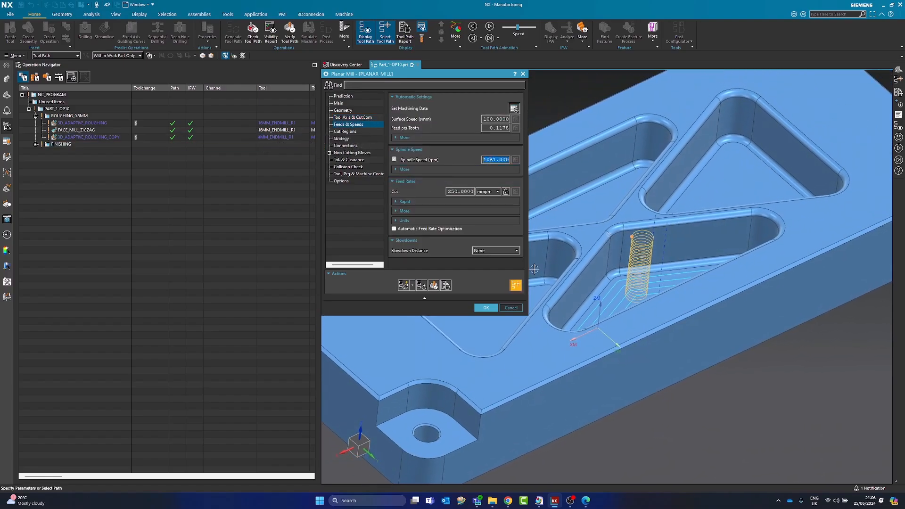
text(80)
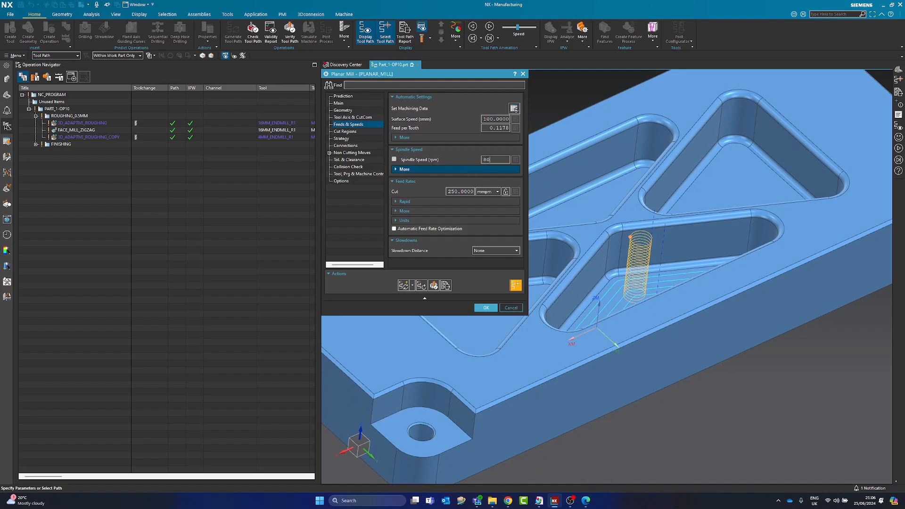
key(Tab)
text(800)
key(Tab)
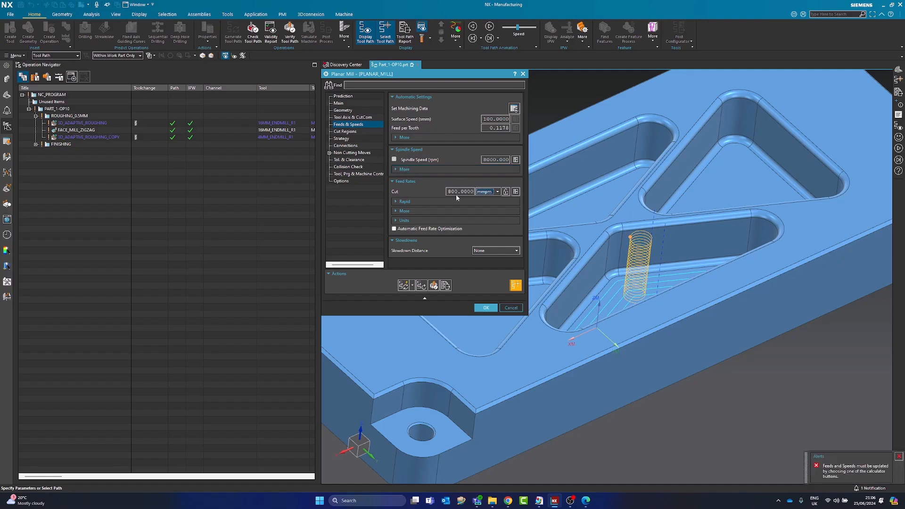
Review the cut region settings and turn off Top Off Critical Depths in the operation's strategy settings
click(349, 131)
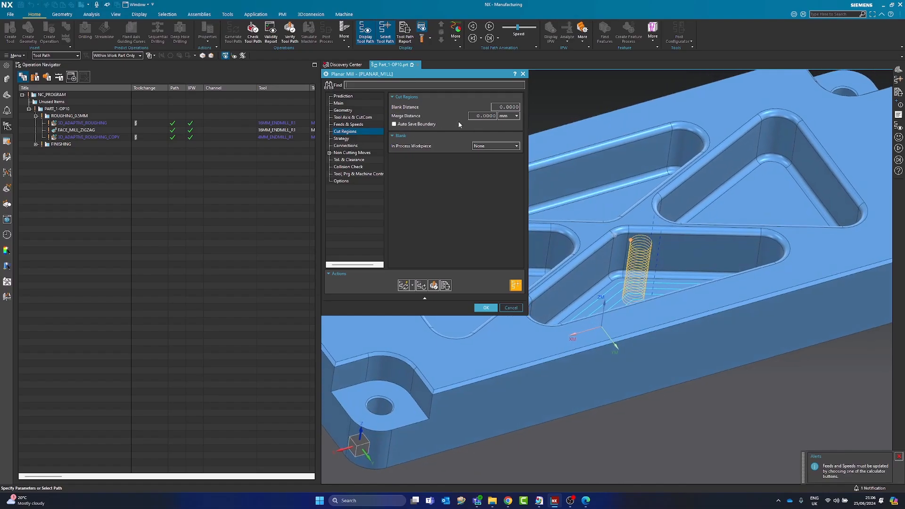
click(360, 126)
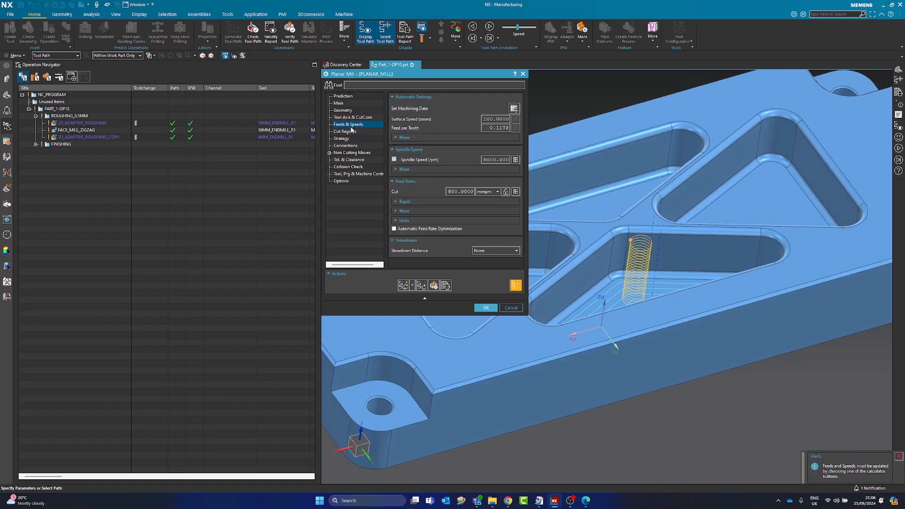
click(354, 132)
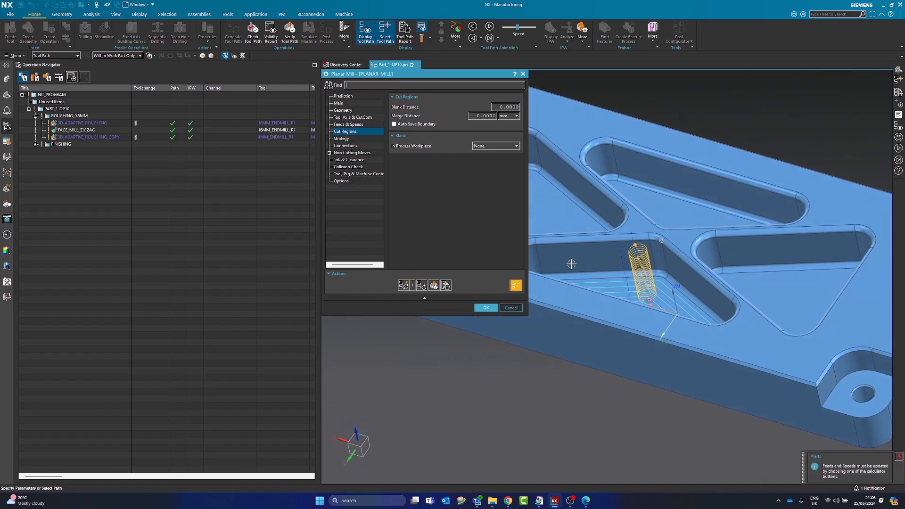
click(340, 139)
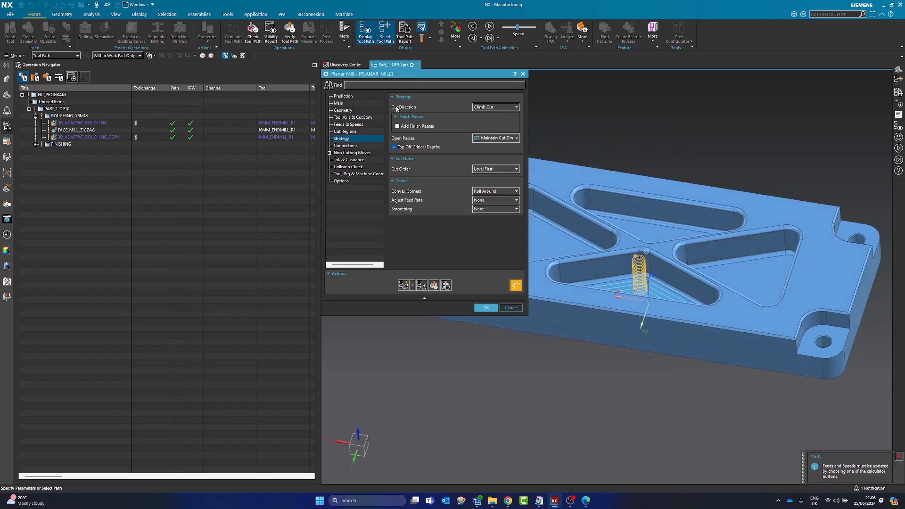
mouse_move(482, 111)
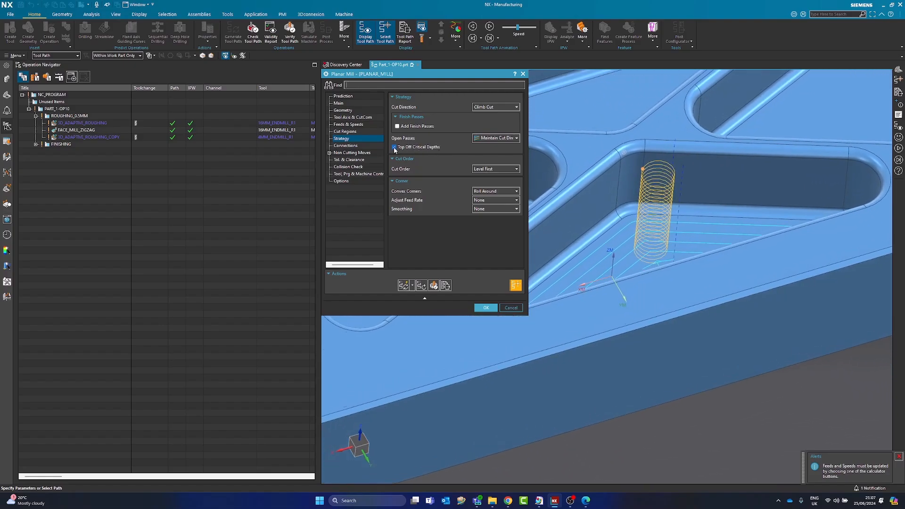
click(401, 148)
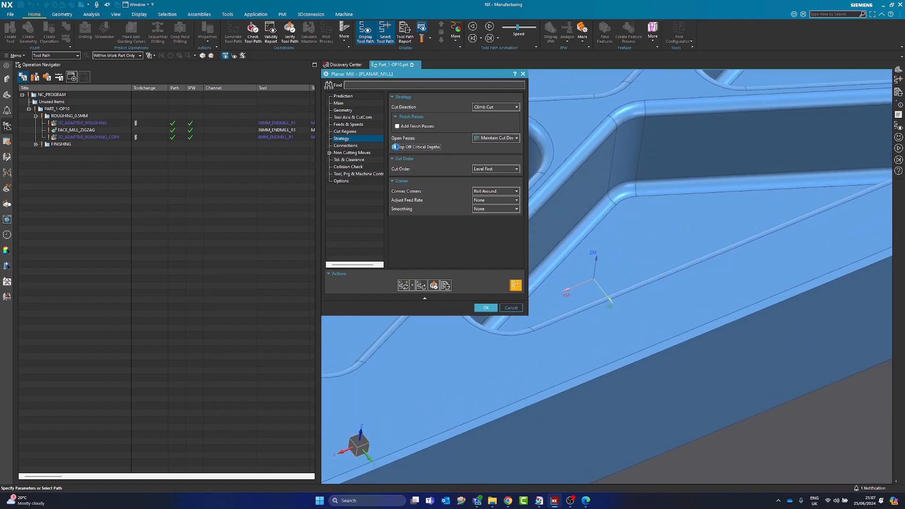
click(402, 147)
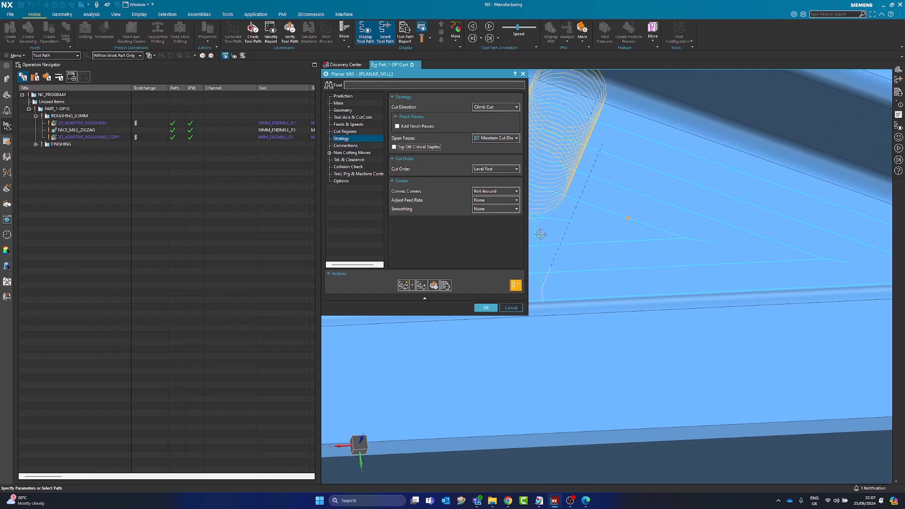
Set corner smoothing to All Passes with a radius of 20 % of the tool
click(476, 209)
click(483, 223)
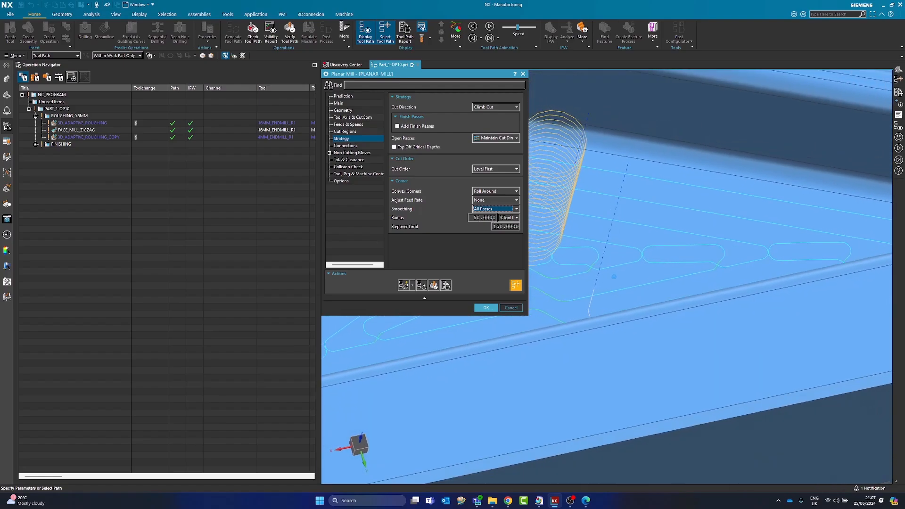
click(485, 218)
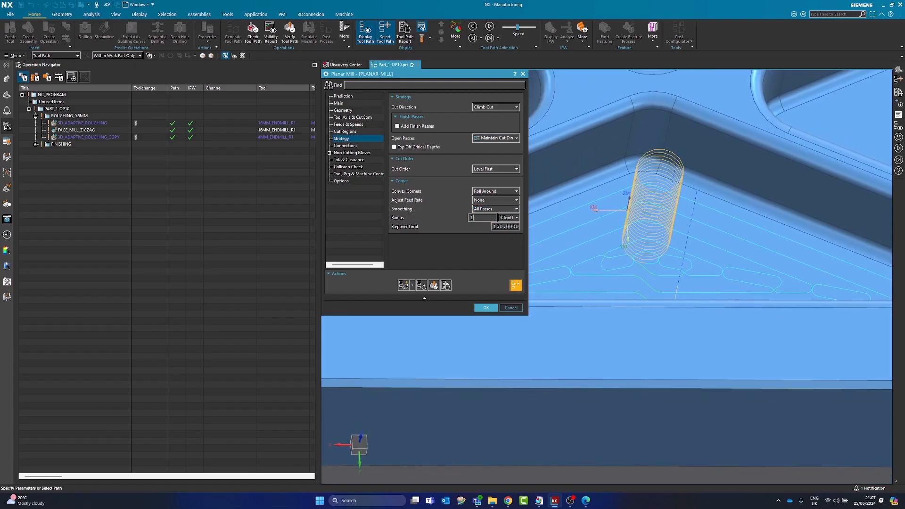
key(Tab)
double_click(485, 218)
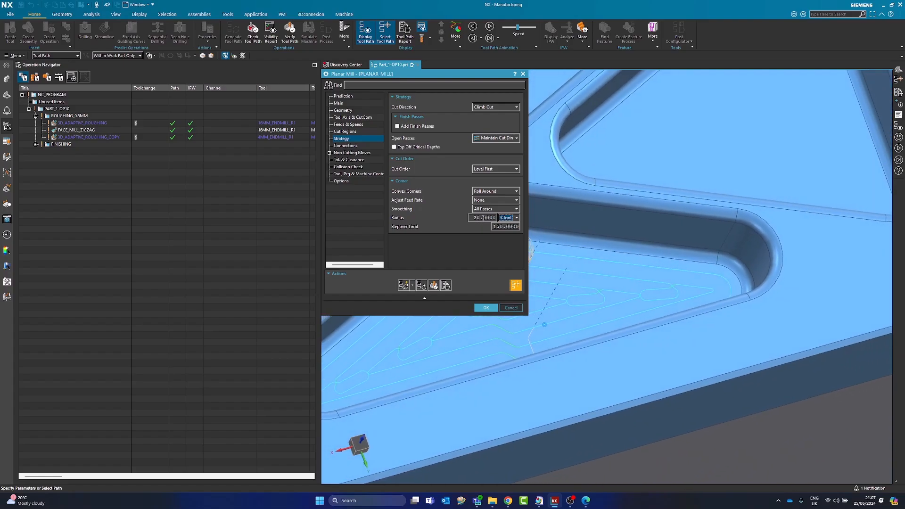
Try a stepover of 60 % of the tool's flat diameter and settle on 50 %
click(339, 103)
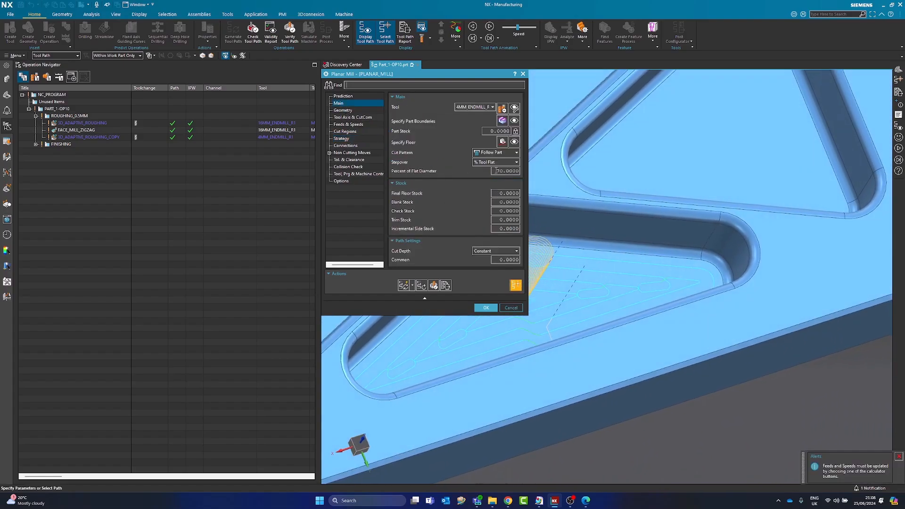
click(499, 171)
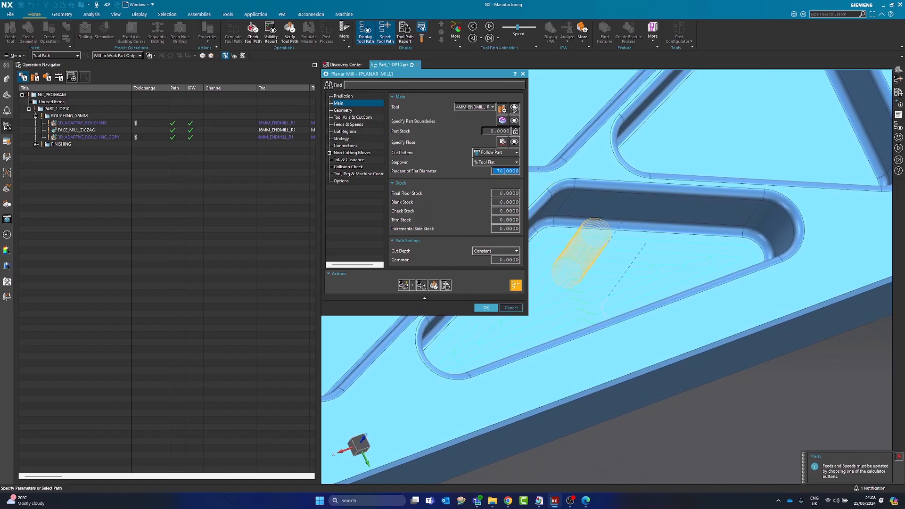
text(60)
key(Tab)
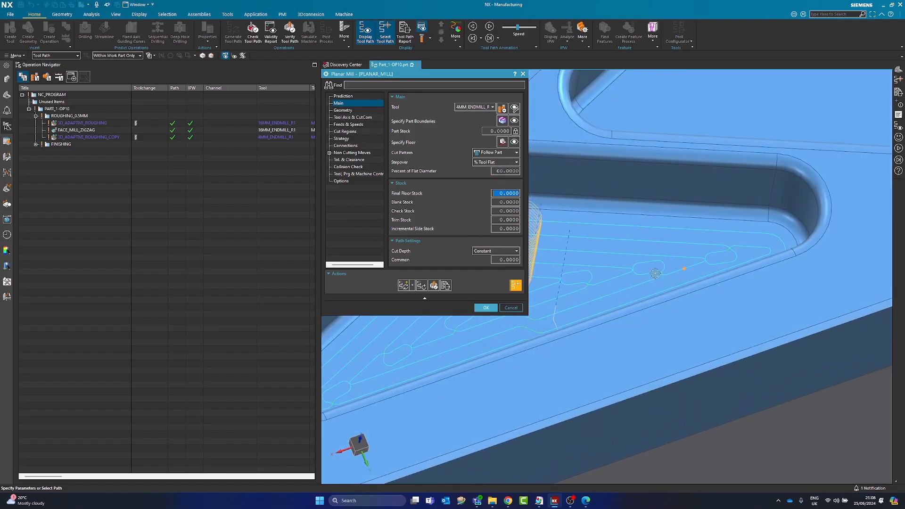
click(507, 170)
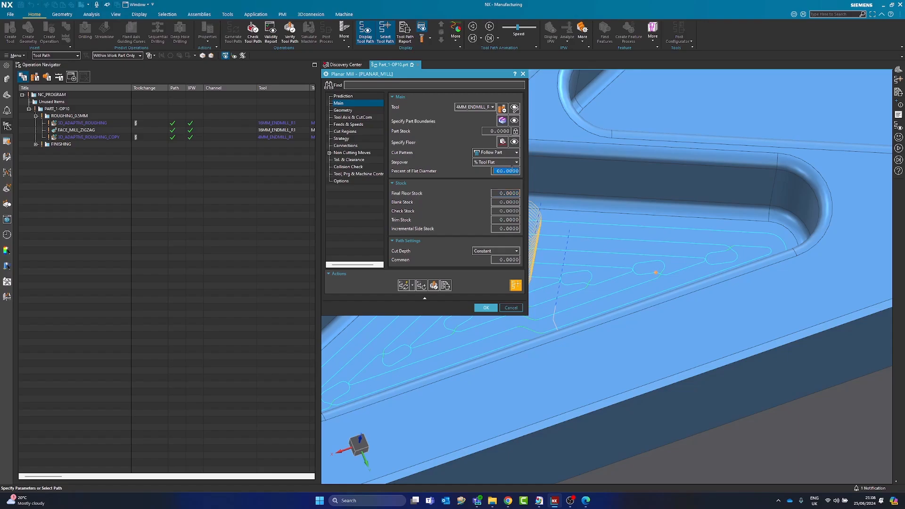
text(50)
key(Tab)
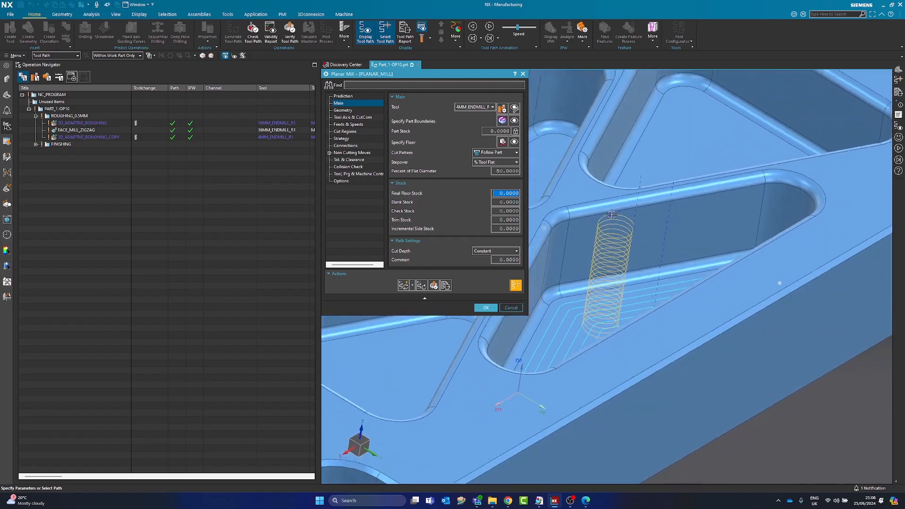
Review the corner smoothing options, keep All Passes, display the tool on the path at the pocket's corner, and accept the operation
click(349, 140)
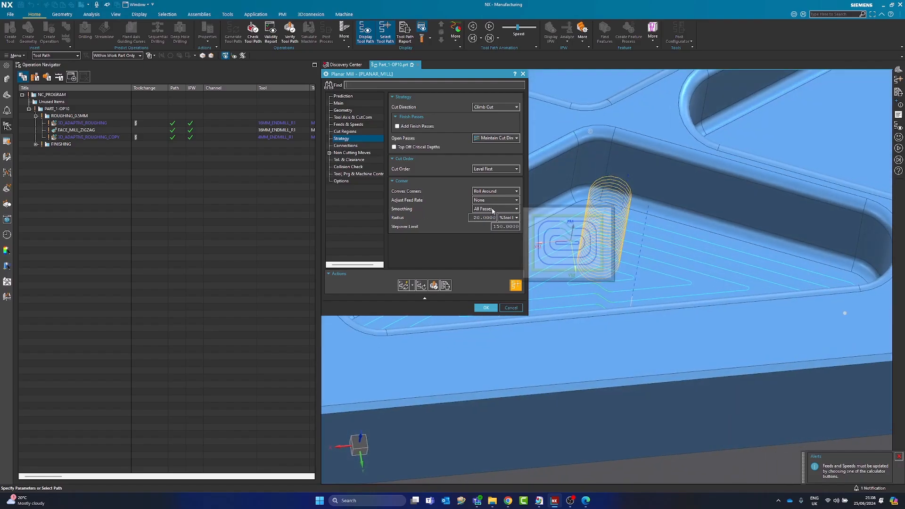
click(486, 209)
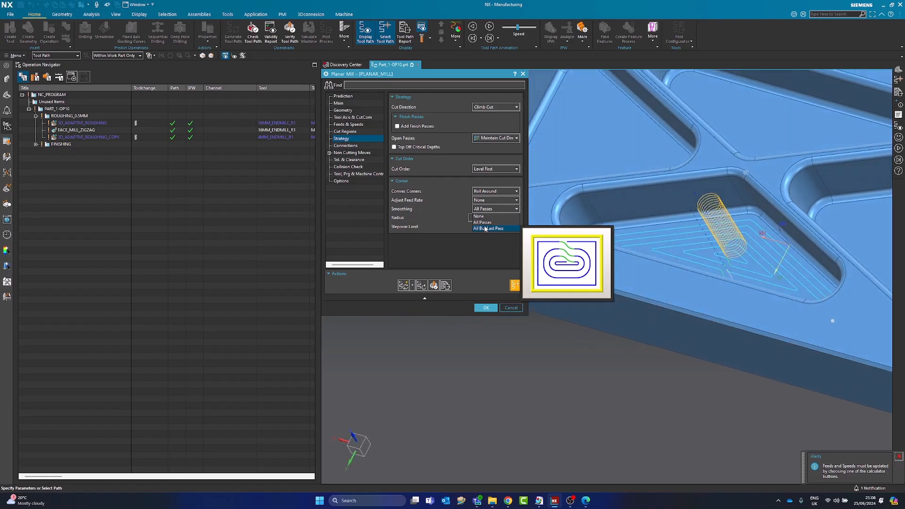
click(483, 222)
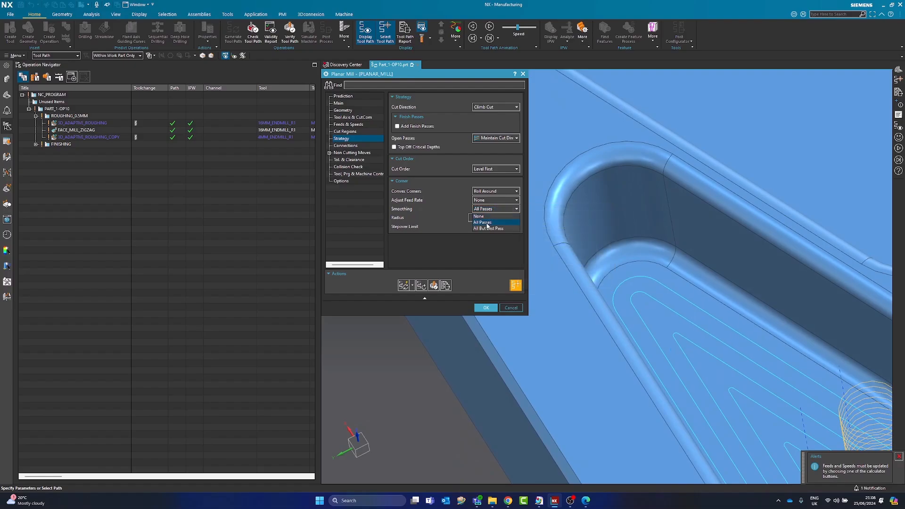
click(624, 266)
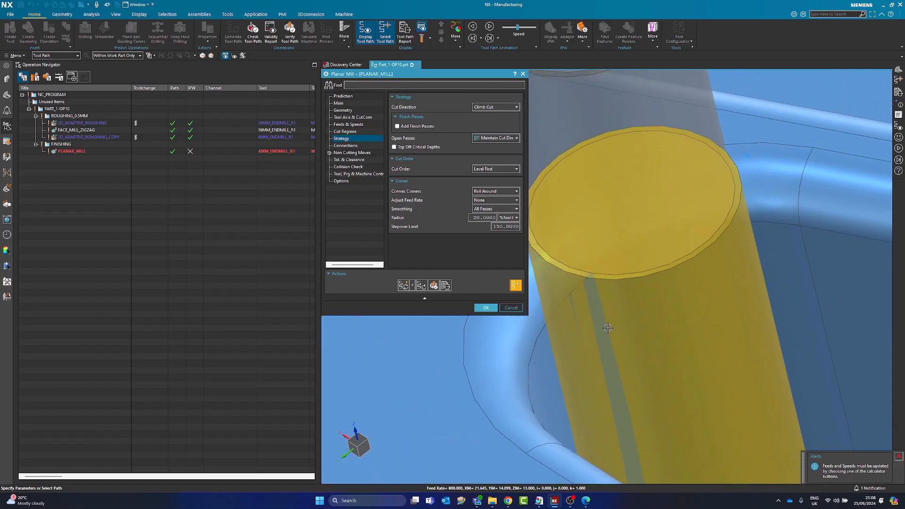
click(486, 308)
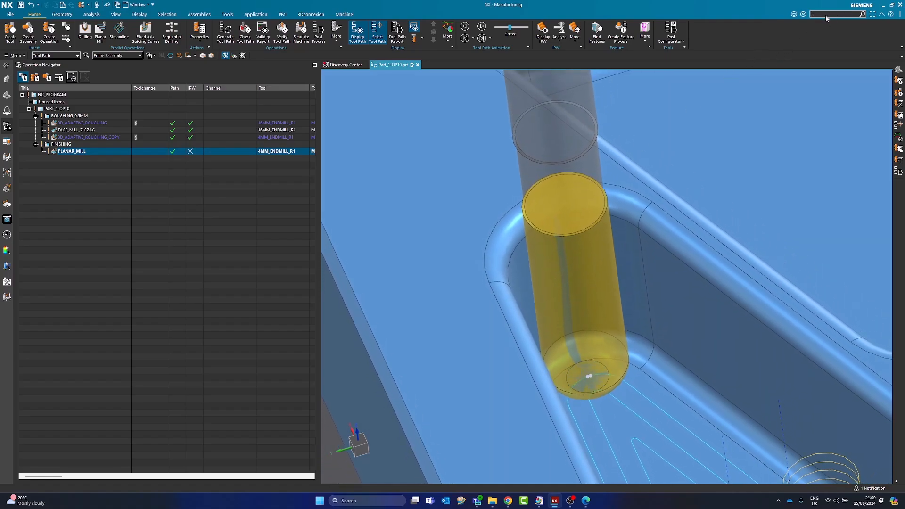
Find Visualization Preferences and set the edge accuracy to its most accurate level and the surface accuracy to Ultra Fine
text(v)
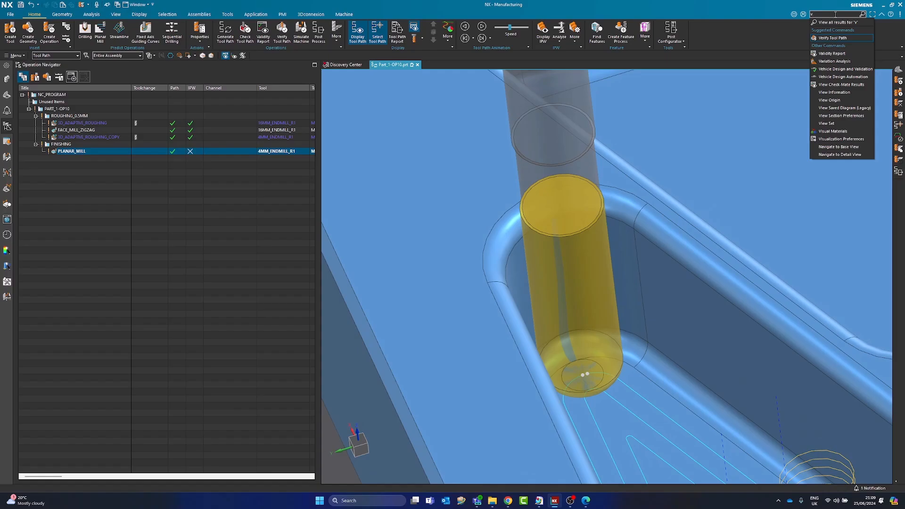
key(BackSpace)
text(visual)
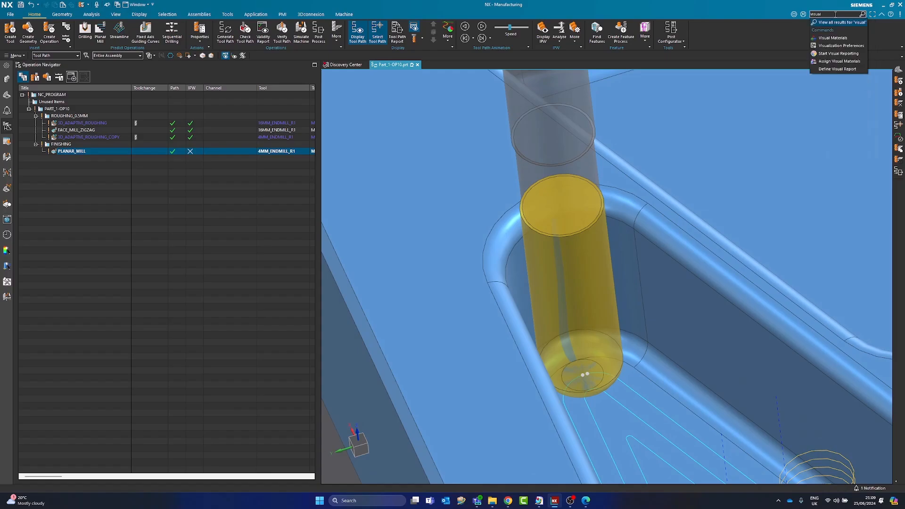
click(841, 45)
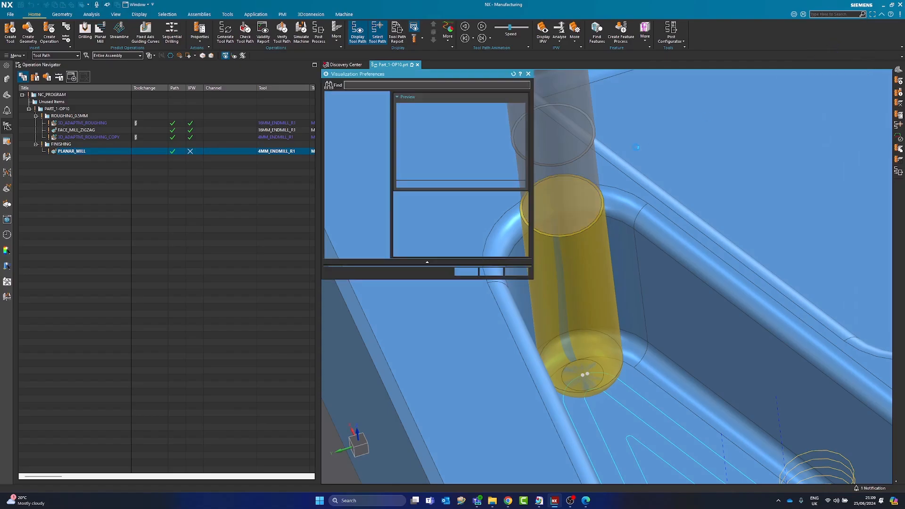
drag(425, 207, 533, 208)
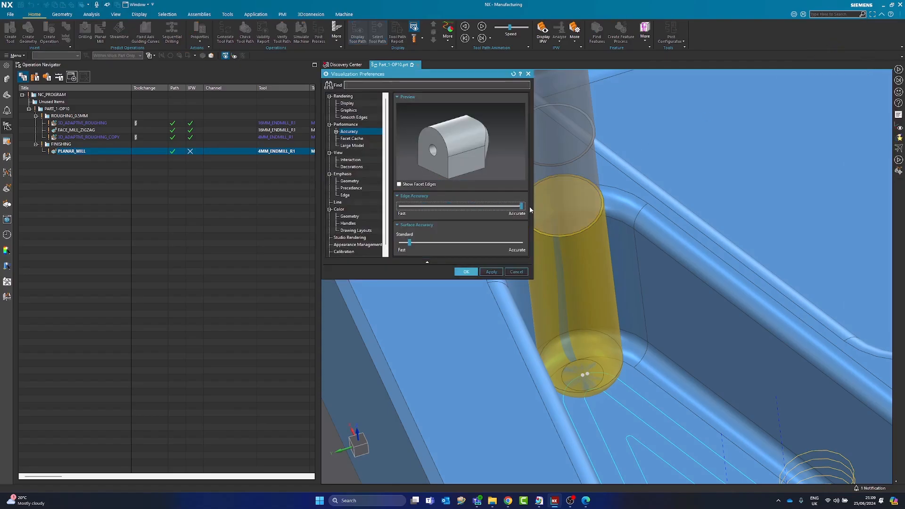
drag(412, 243, 473, 242)
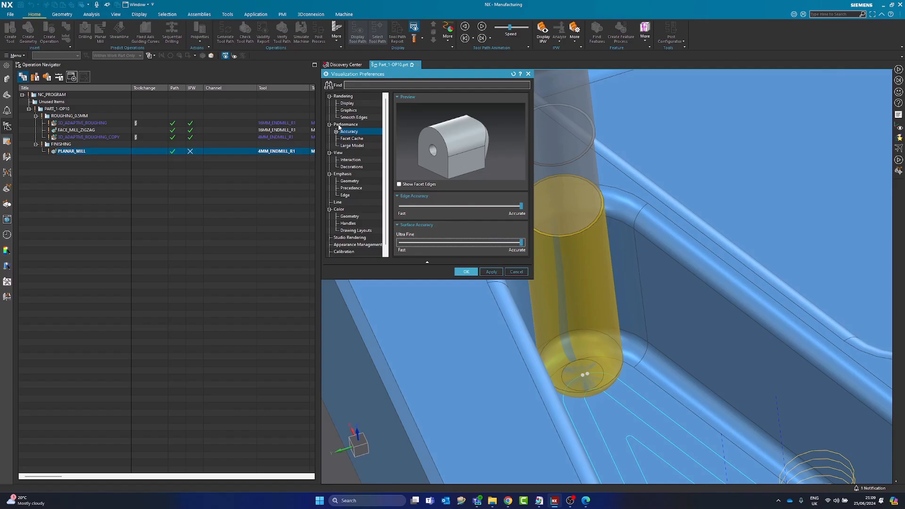
click(466, 271)
Display the PLANAR_MILL tool path and inspect the tool's fit against the wall in the pocket's rounded corner
click(573, 345)
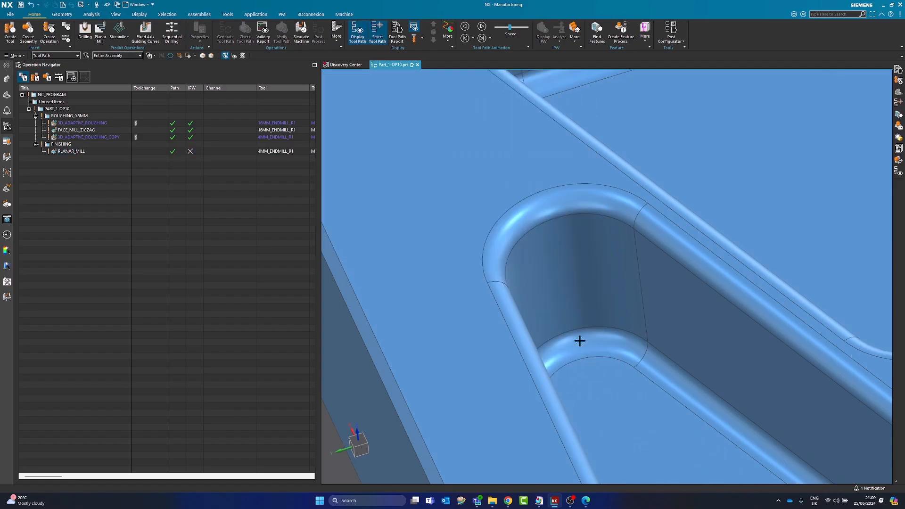
click(218, 151)
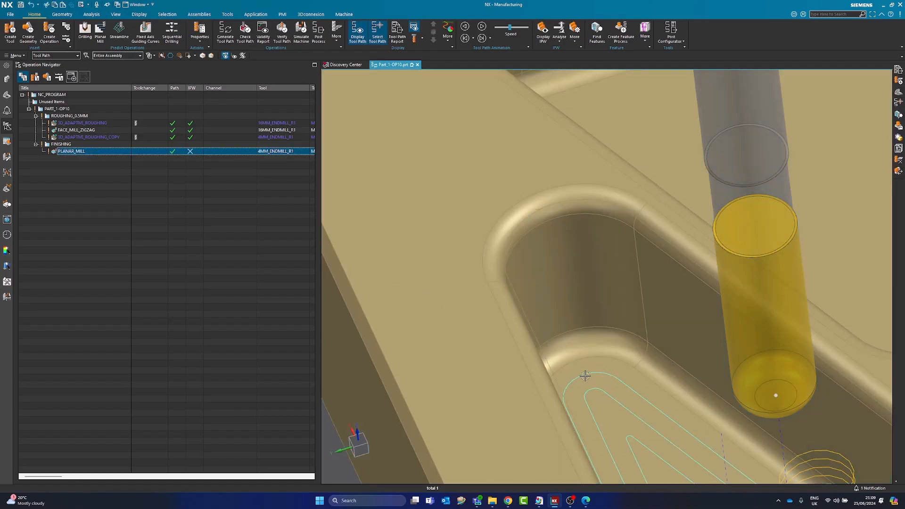
click(586, 376)
scroll(578, 258, up, 5)
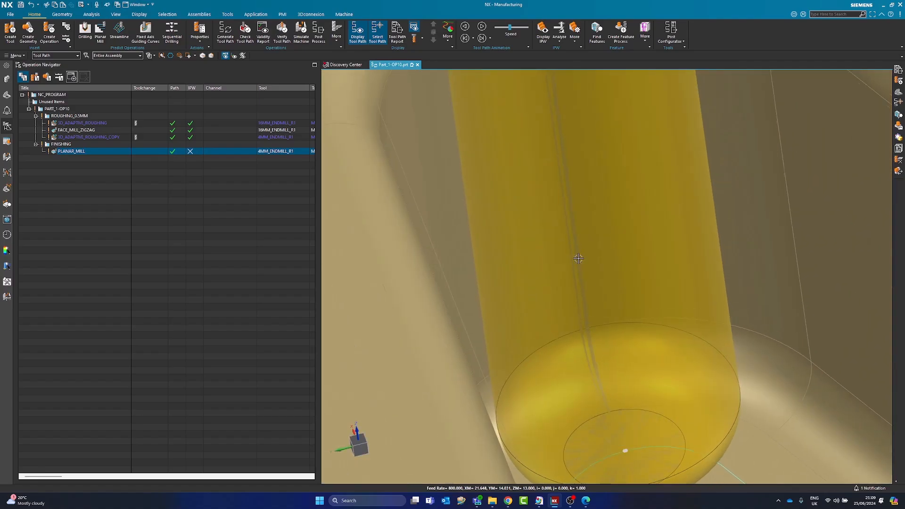
scroll(579, 258, down, 8)
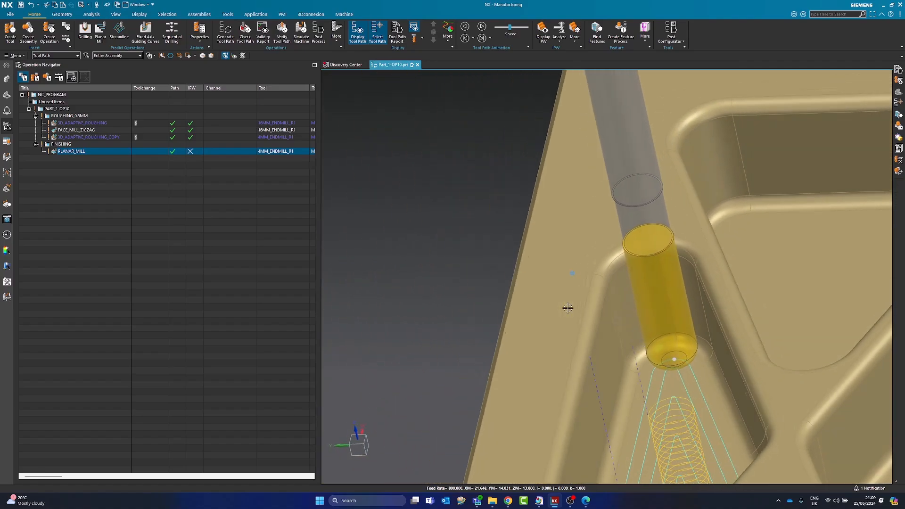
Reopen the PLANAR_MILL operation, set the corner smoothing radius to 70 % of the tool, and display the tool at the pocket's corner
click(71, 164)
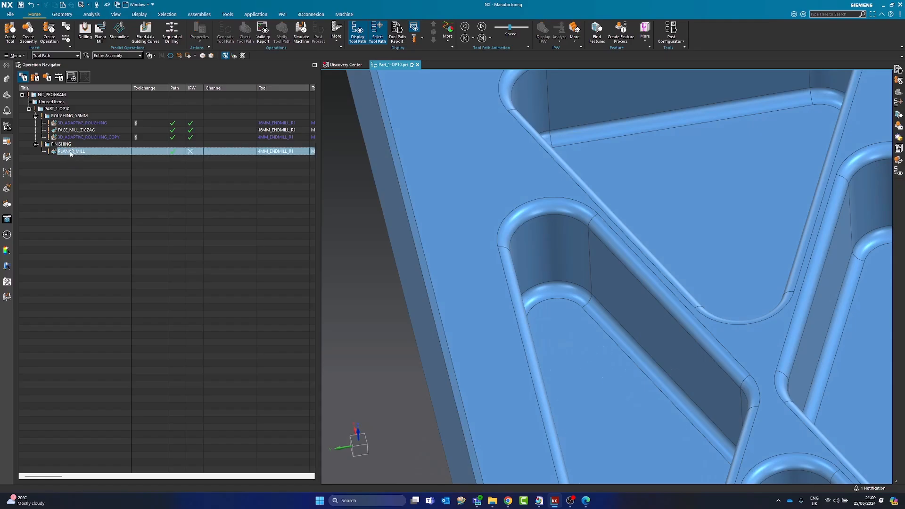
click(71, 152)
double_click(85, 152)
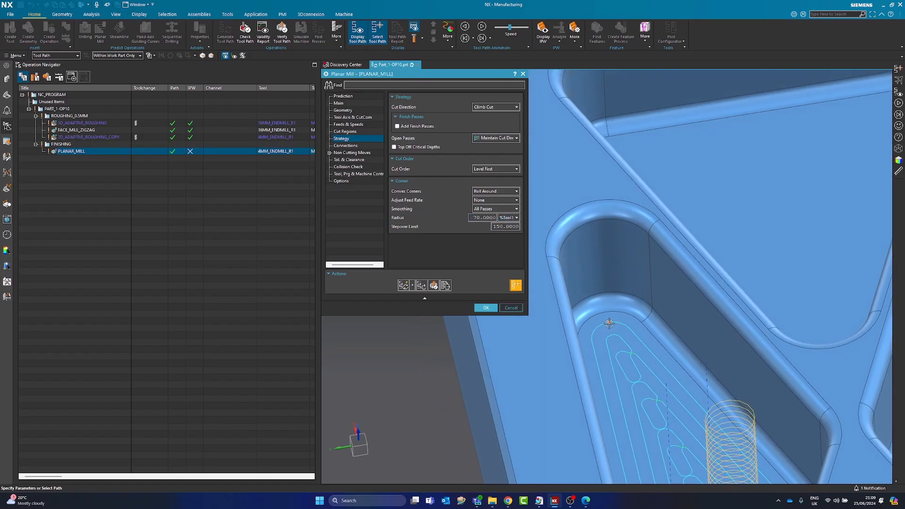
click(609, 323)
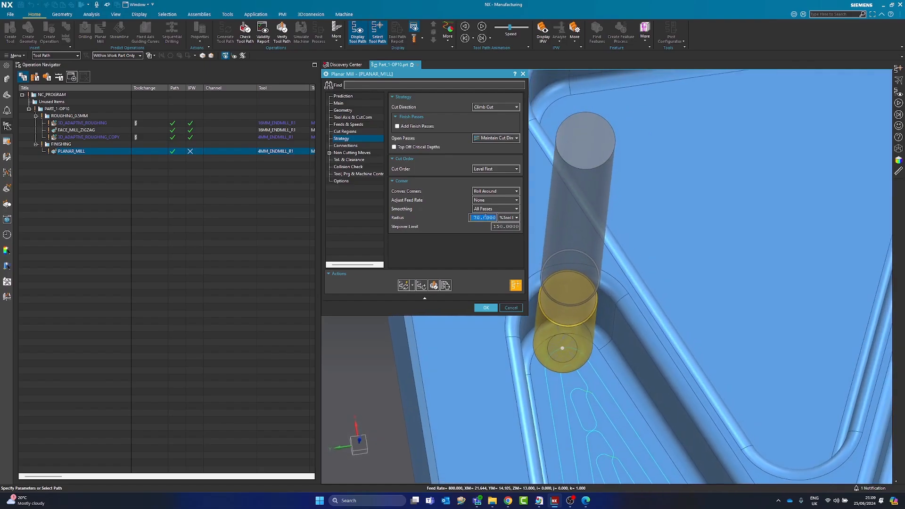
Try a corner smoothing radius of 150 % of the tool, check the tool at the corner, and raise the radius to 200 %
text(0)
key(Tab)
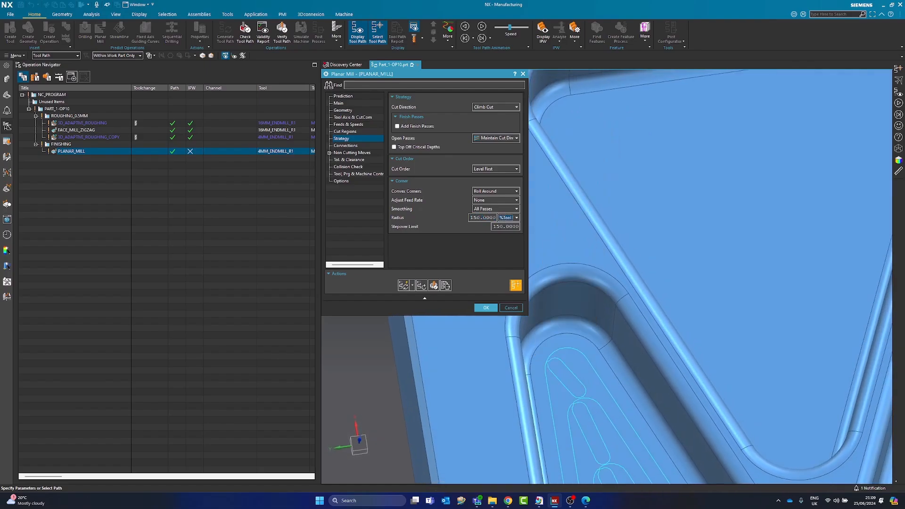
click(571, 349)
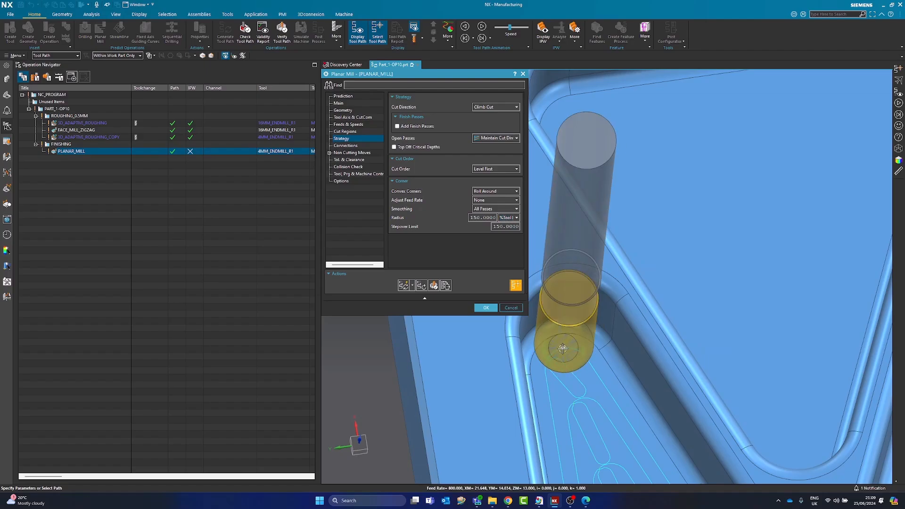
text(200)
key(Tab)
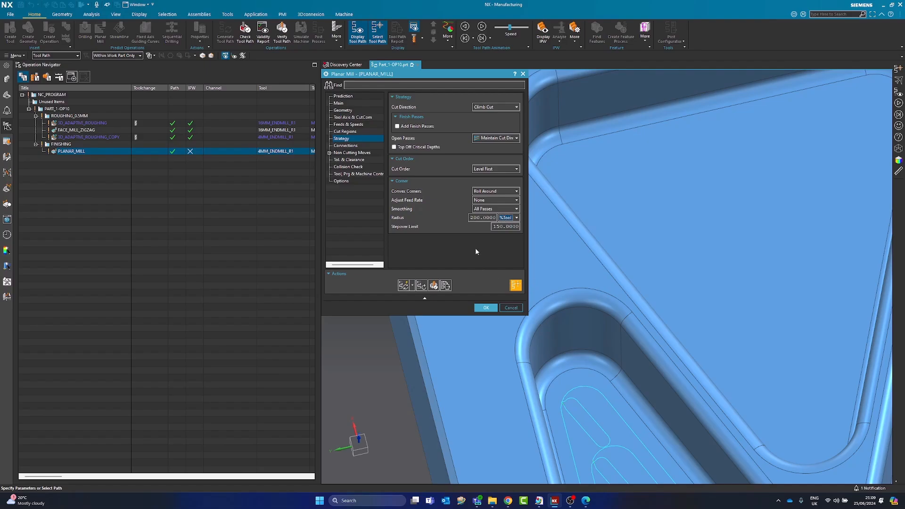
Check the tool at the pocket's corner, then set corner smoothing to All But Last Pass with a radius of 25 % of the tool
click(577, 382)
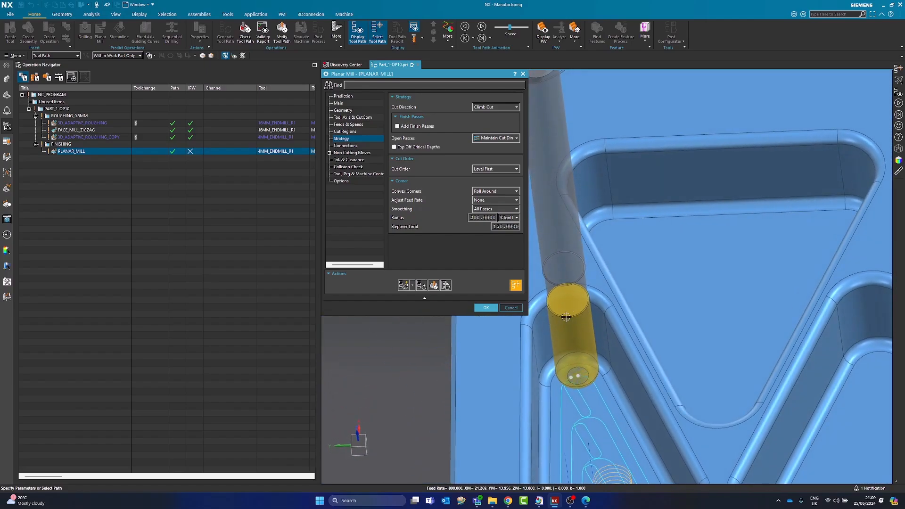
click(492, 210)
click(488, 230)
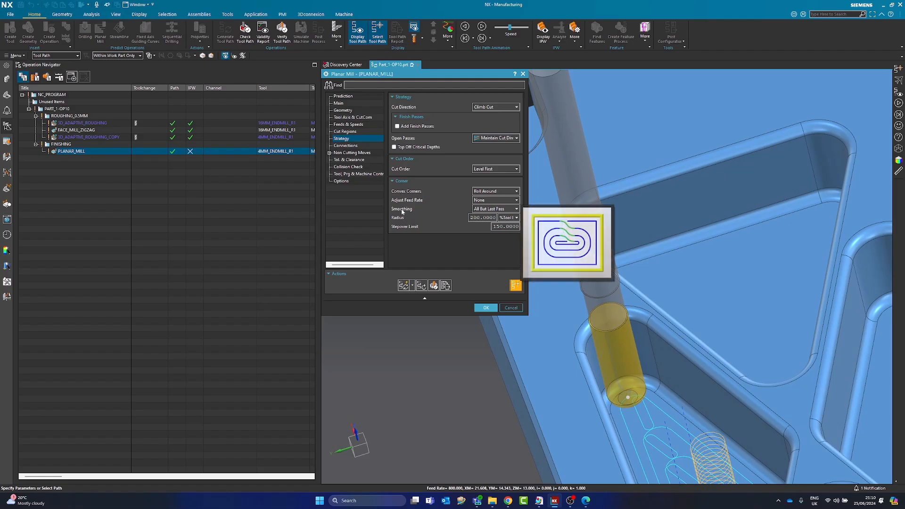
click(493, 211)
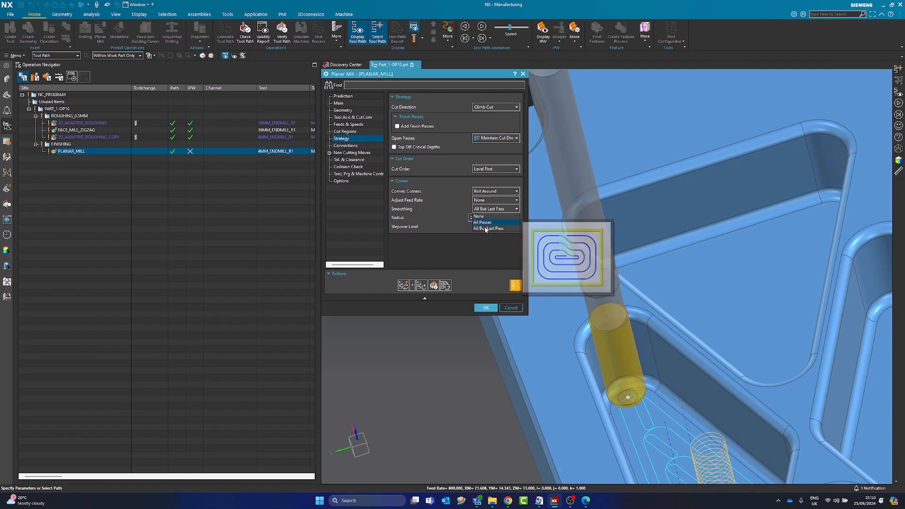
click(487, 229)
click(484, 218)
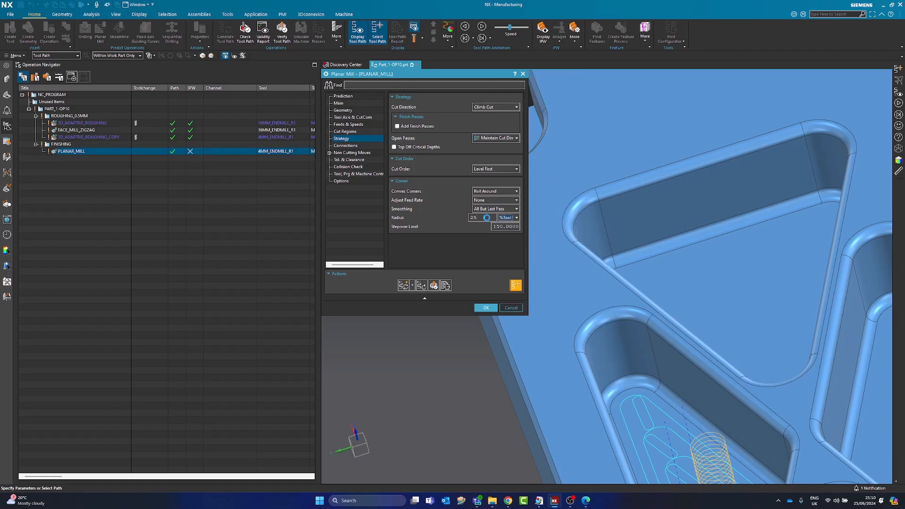
middle_drag(810, 425, 669, 279)
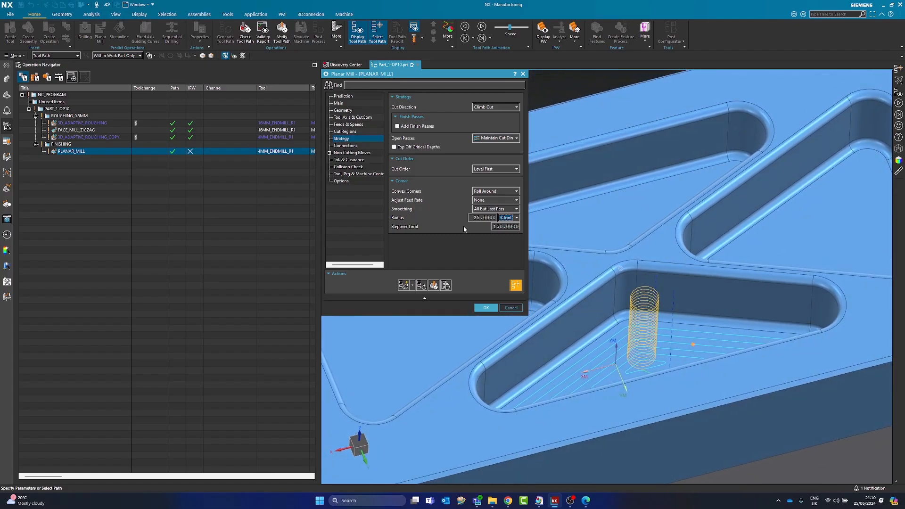
In the non-cutting engage settings, reference the closed-area helical entry height from a plane on the triangular pocket's floor face
click(341, 145)
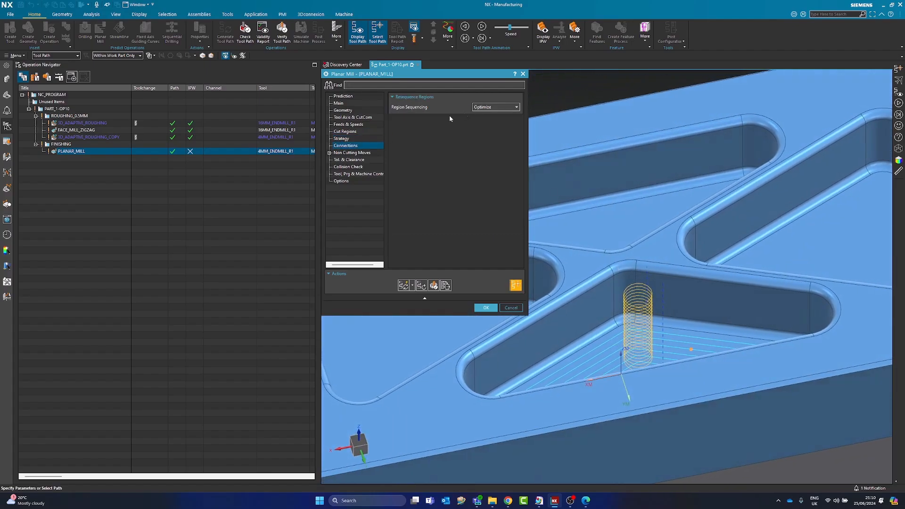
click(346, 153)
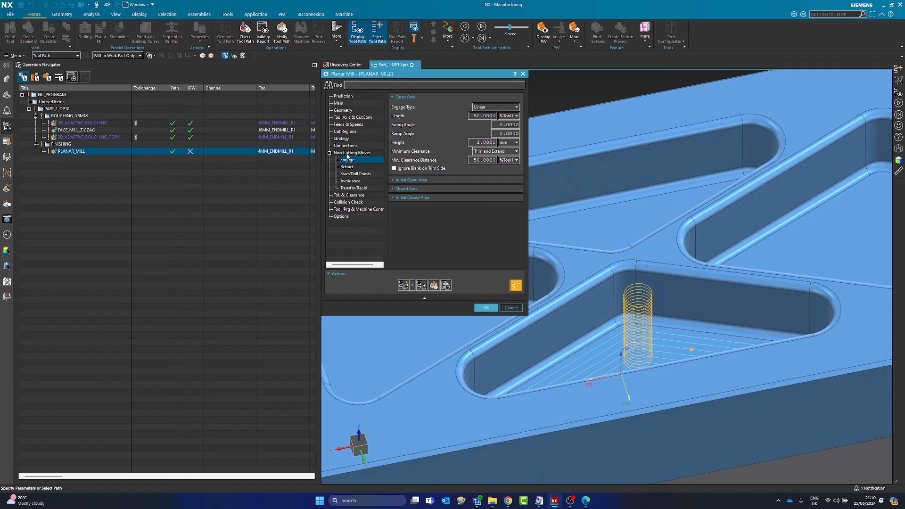
scroll(642, 257, up, 5)
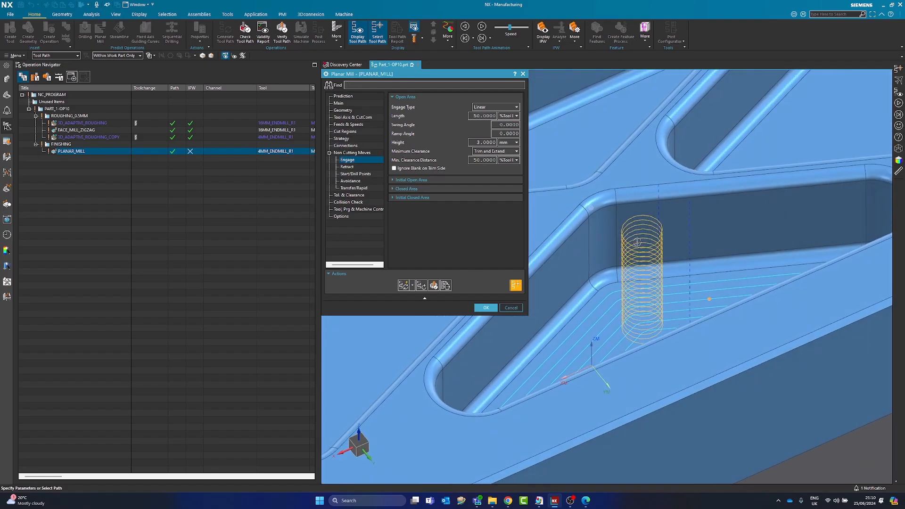
mouse_move(642, 258)
middle_down()
mouse_move(628, 261)
mouse_move(621, 360)
mouse_move(627, 345)
middle_up()
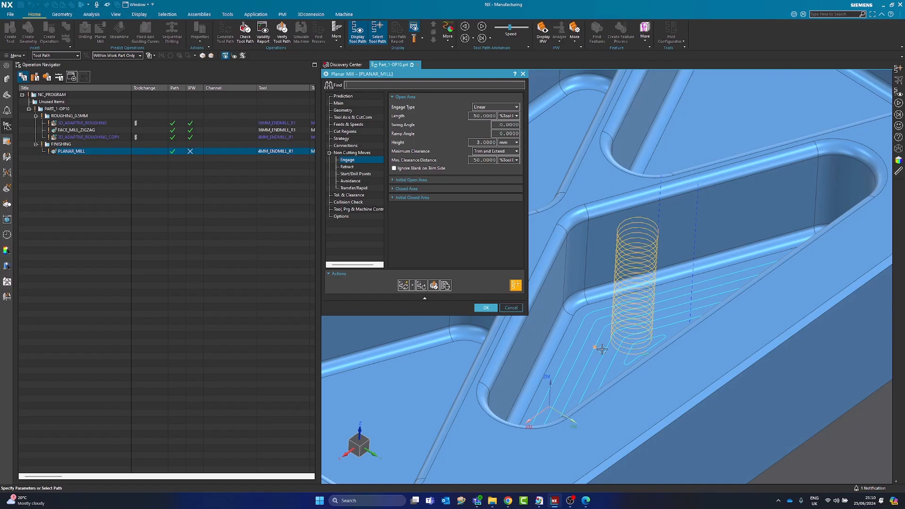
middle_drag(626, 335, 623, 311)
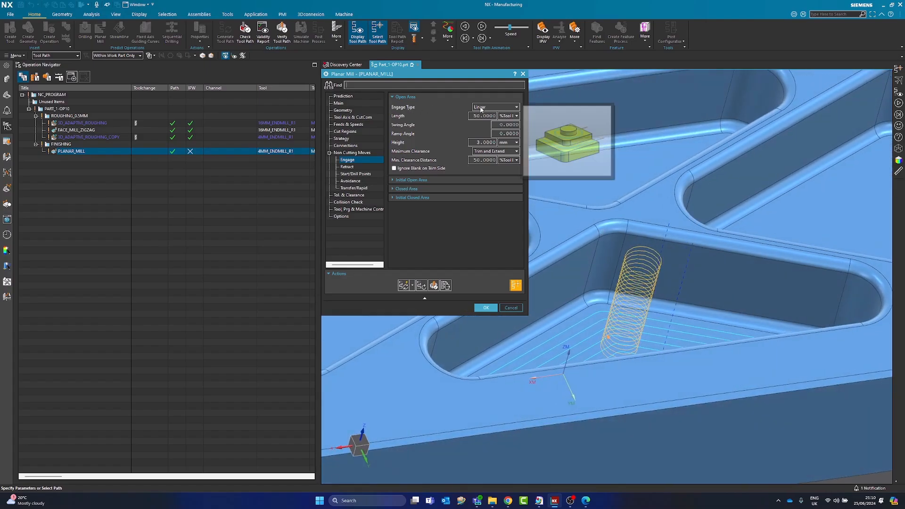
click(404, 189)
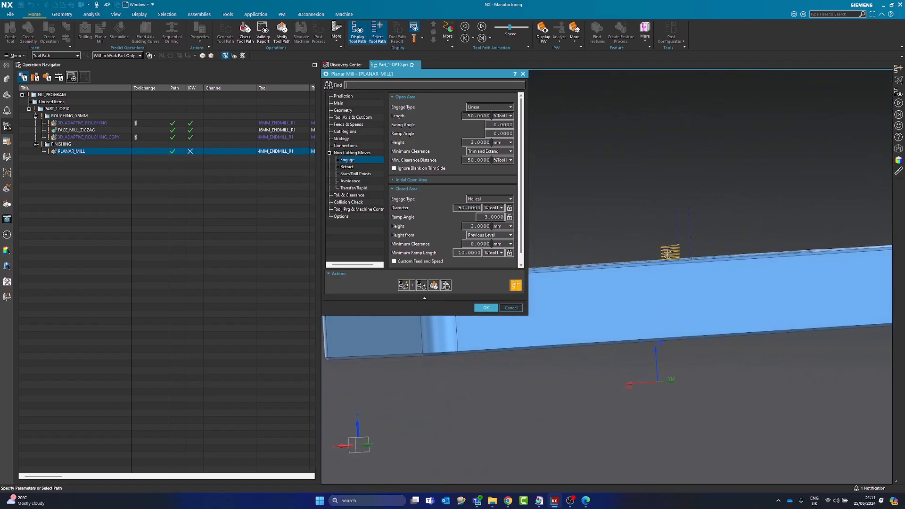
click(476, 233)
click(476, 253)
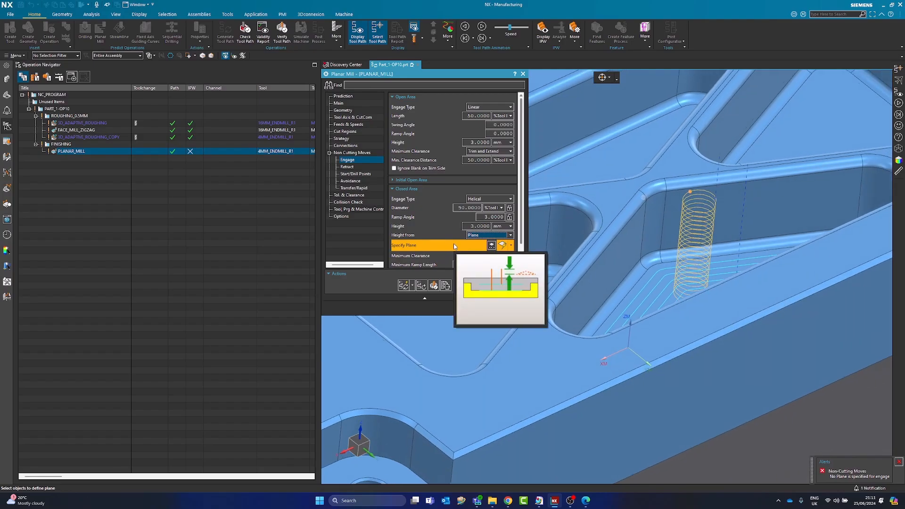
click(604, 287)
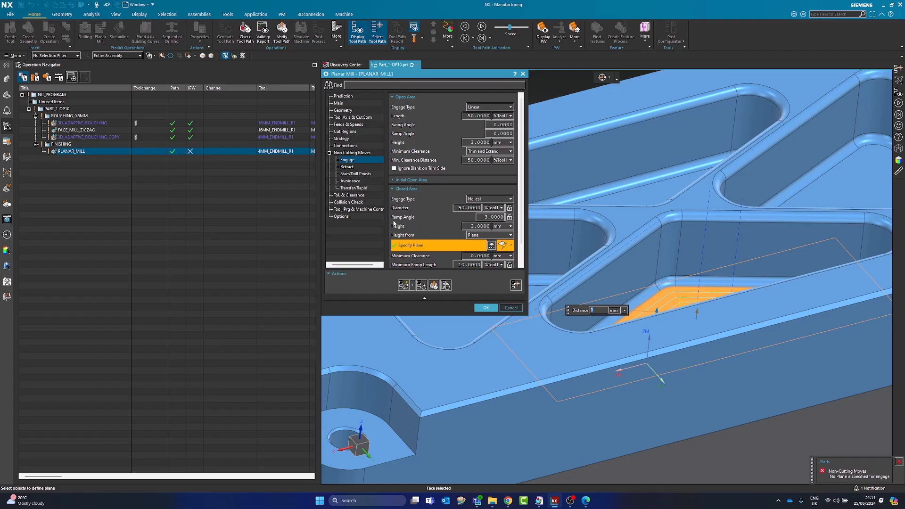
Set the closed-area engage height to 1 mm, inspect the entry move at the pocket floor and reselect the floor as reference plane
click(468, 227)
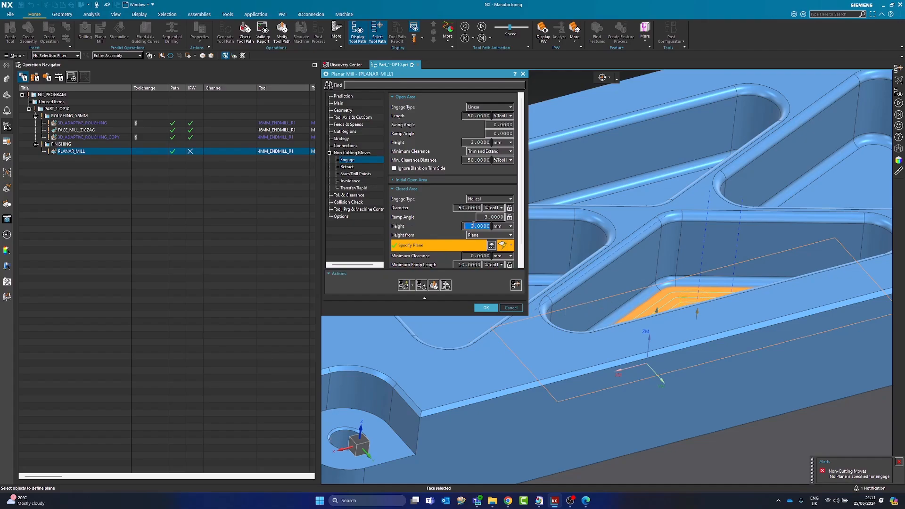
text(1)
middle_drag(734, 325, 705, 338)
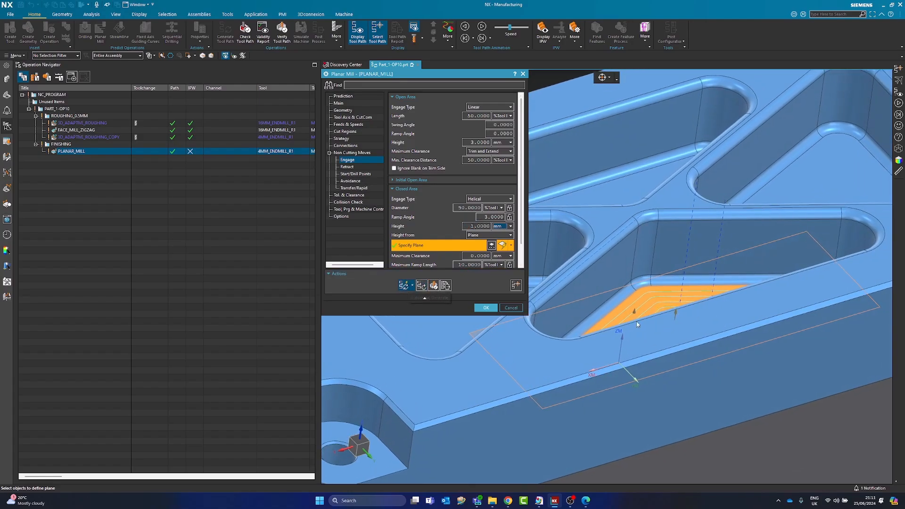
scroll(674, 305, down, 5)
scroll(674, 305, down, 2)
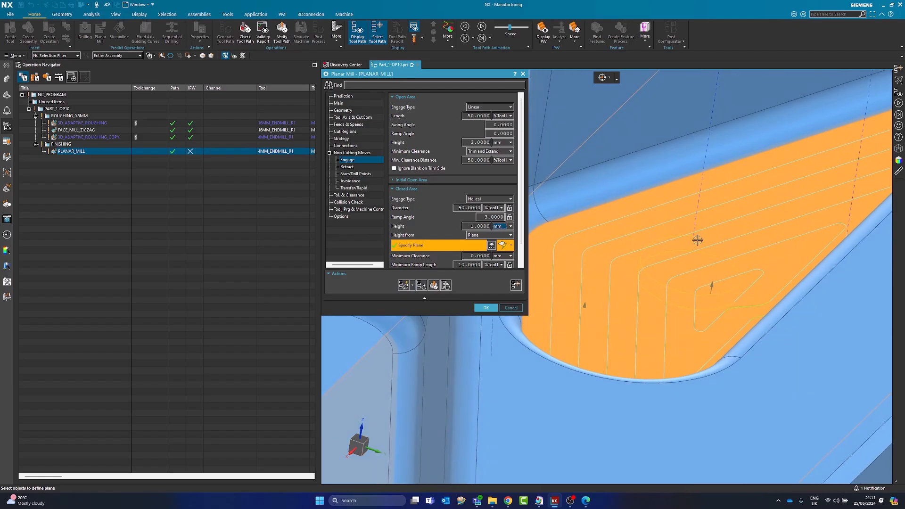
scroll(638, 262, down, 2)
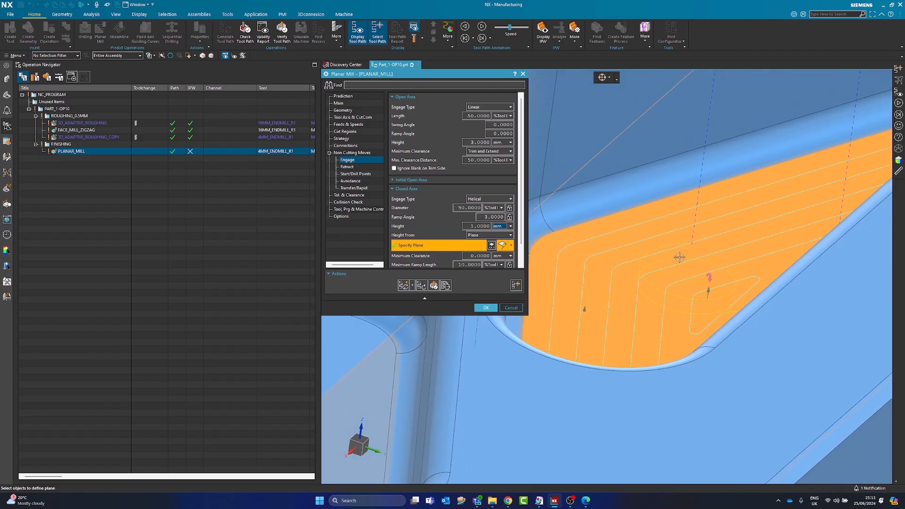
mouse_move(724, 286)
middle_down()
mouse_move(717, 297)
mouse_move(728, 300)
middle_up()
scroll(707, 301, up, 2)
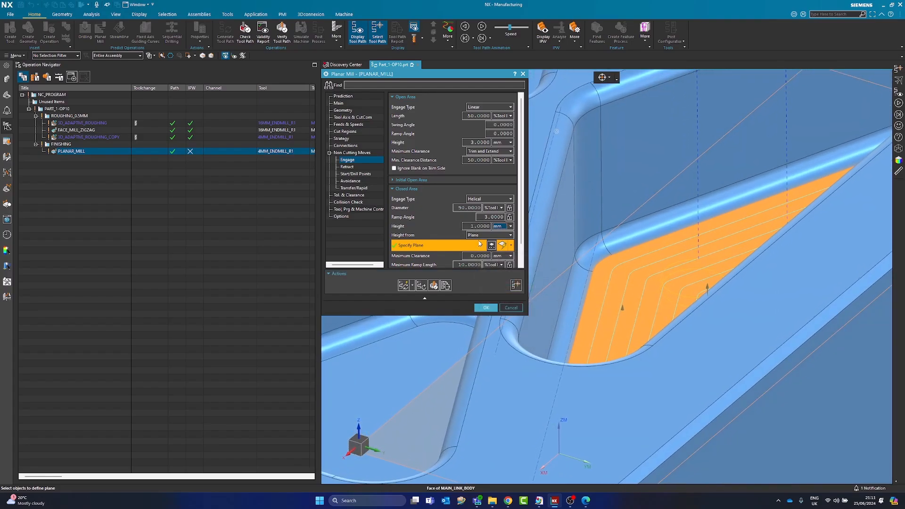
click(613, 308)
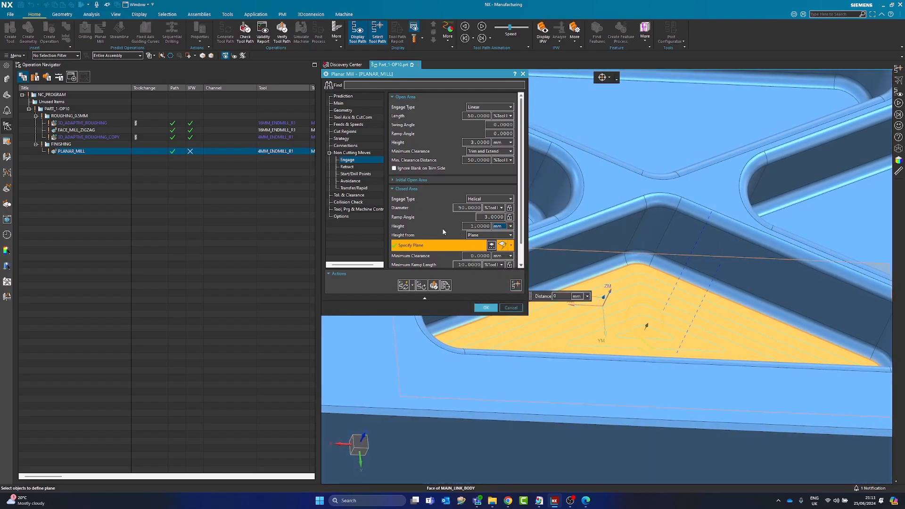
Set the minimum clearance of the closed-area helical engage to 0.5 mm
scroll(420, 242, down, 1)
mouse_move(422, 237)
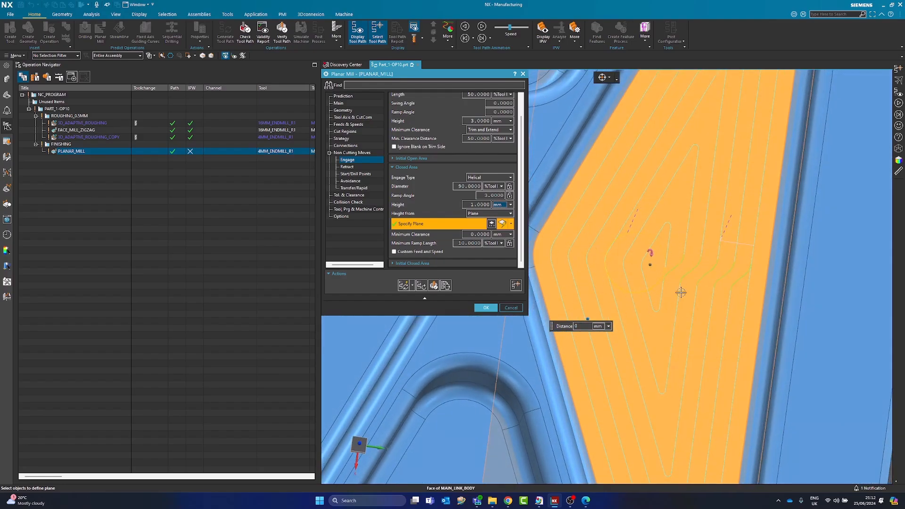
click(478, 234)
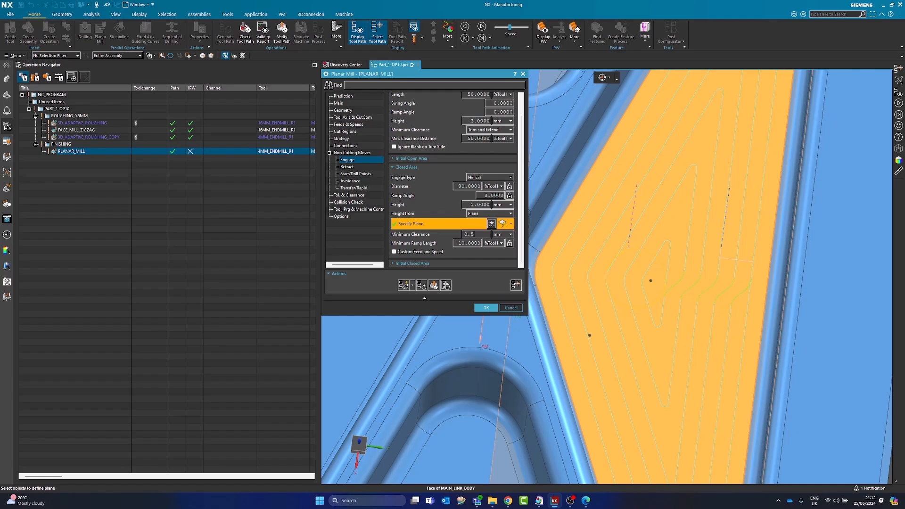
text(0.5)
key(Return)
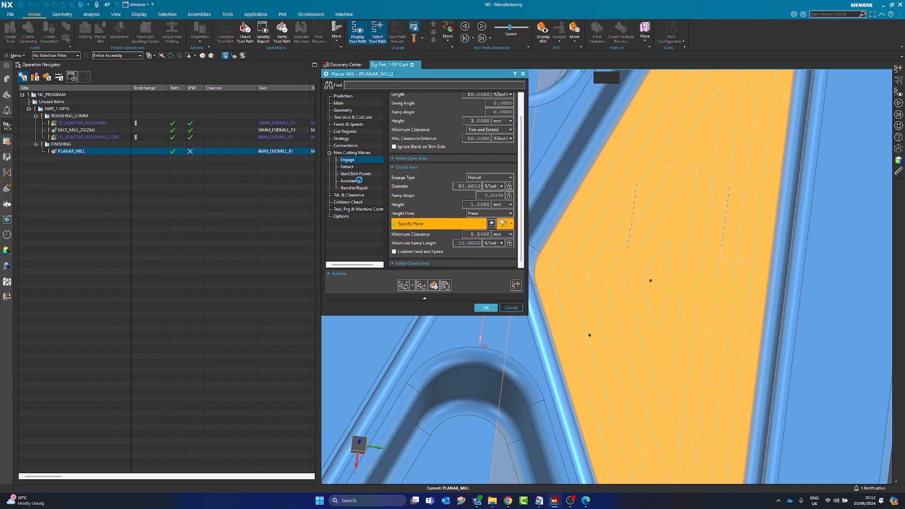
Change the retract type to Arc and set its minimum clearance to None
click(348, 167)
scroll(673, 242, up, 5)
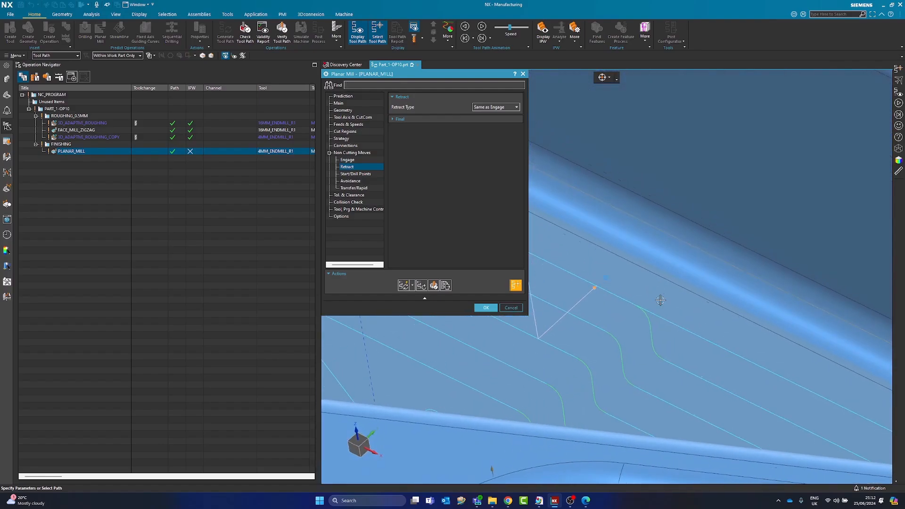
scroll(619, 292, down, 5)
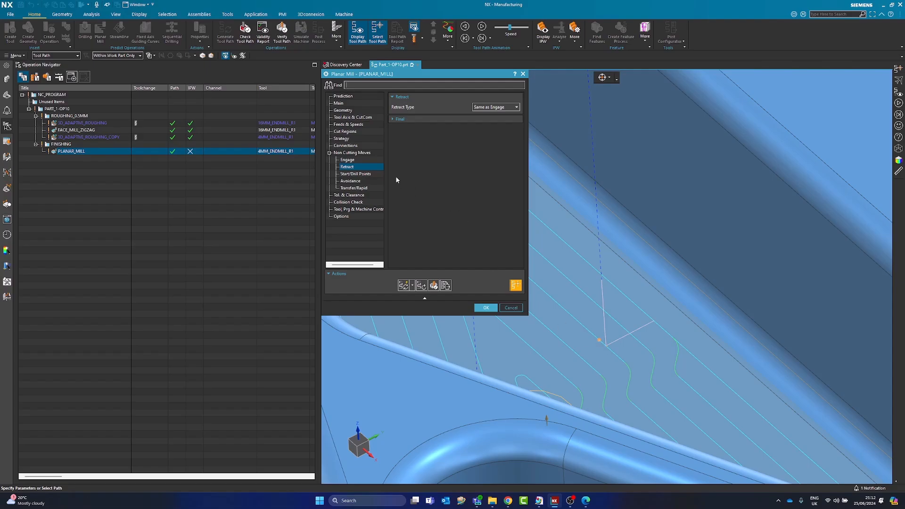
click(478, 108)
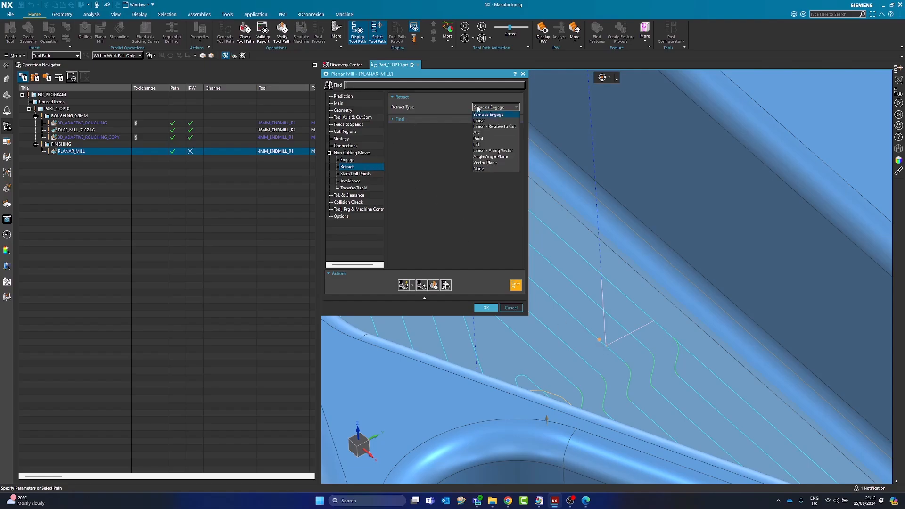
click(481, 133)
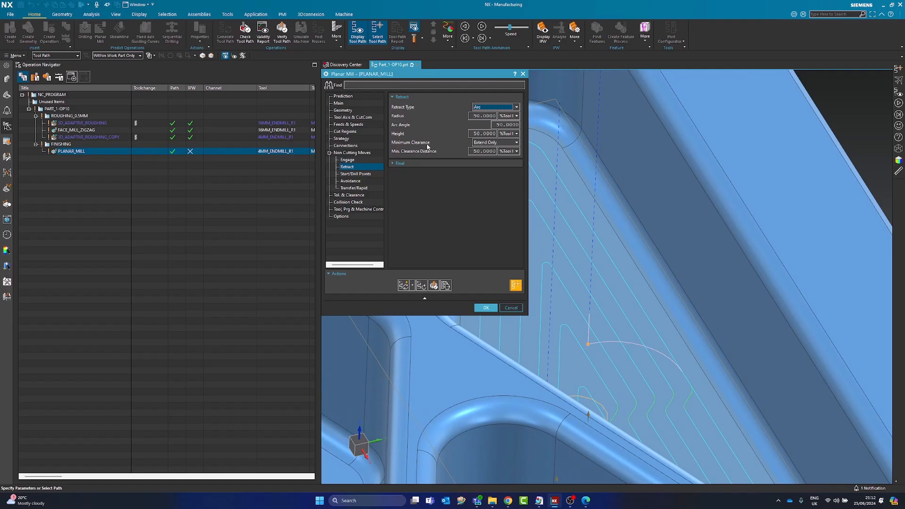
click(484, 143)
click(481, 151)
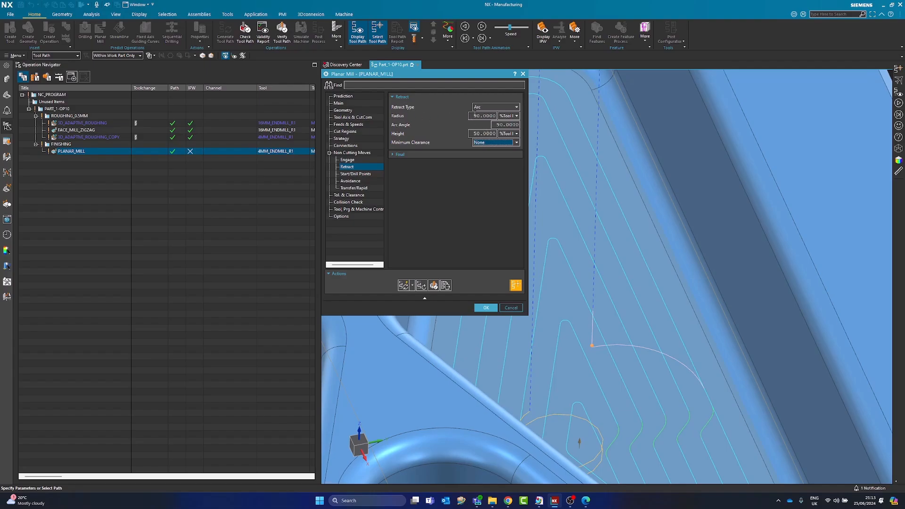
Set the retract arc's radius to 25 % of the tool and try an arc angle of 30 degrees
mouse_move(477, 145)
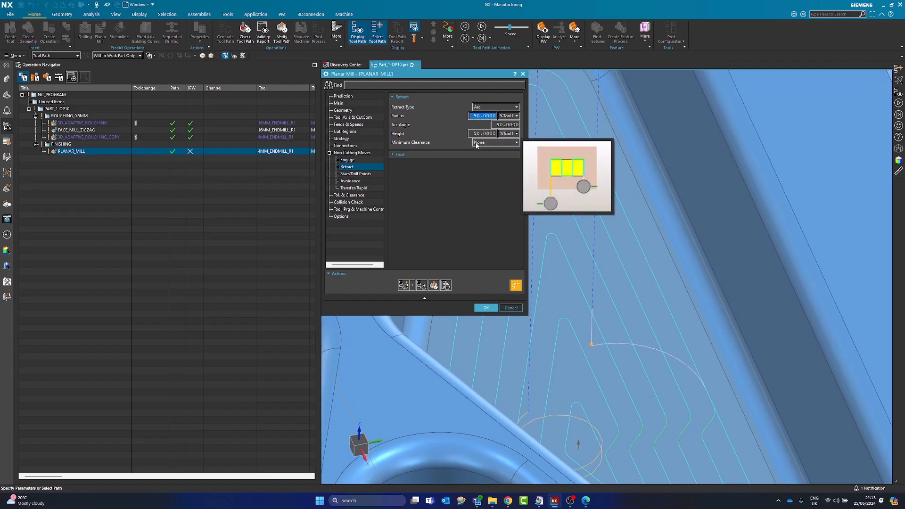
text(25)
key(Tab)
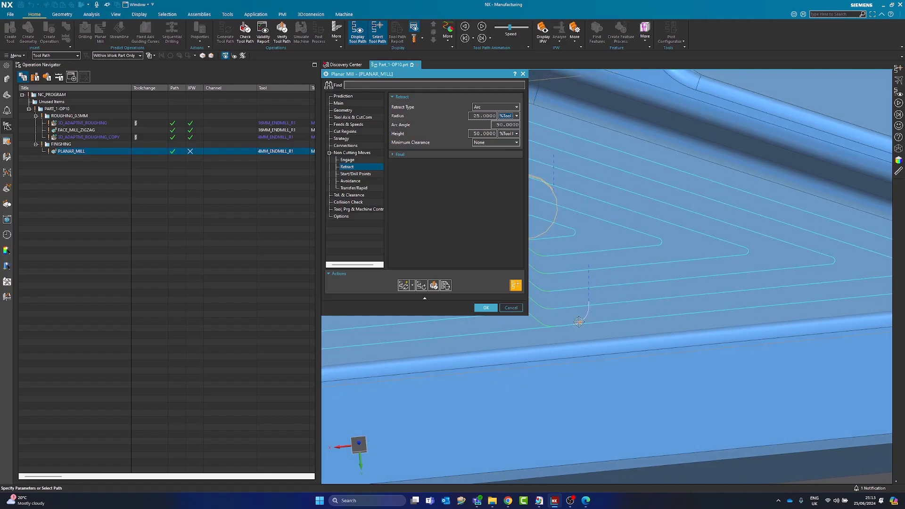
scroll(579, 322, up, 10)
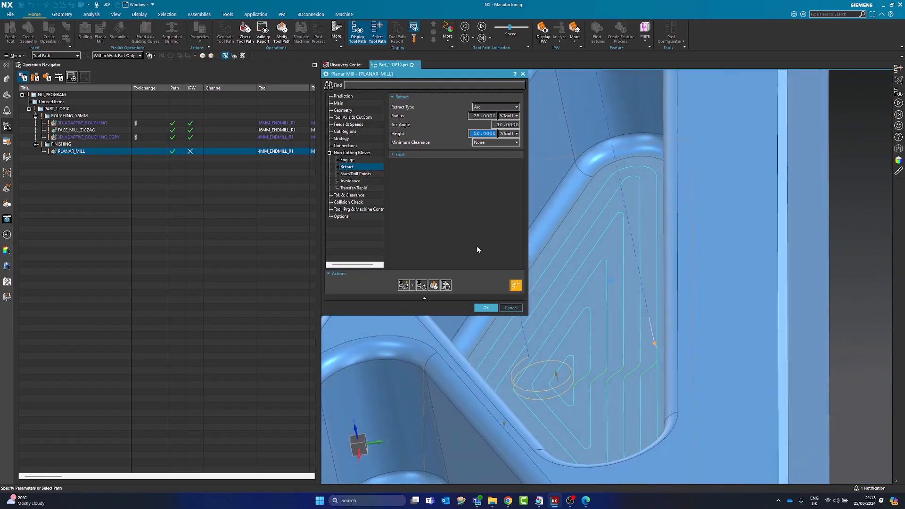
Set the retract arc angle to 50 degrees and display the tool along the retract move to check its distance from the wall
click(641, 325)
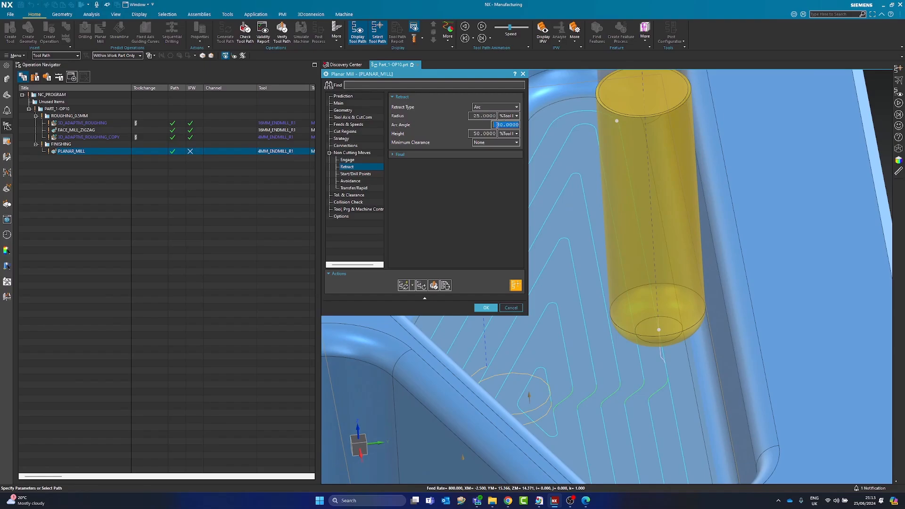
key(Tab)
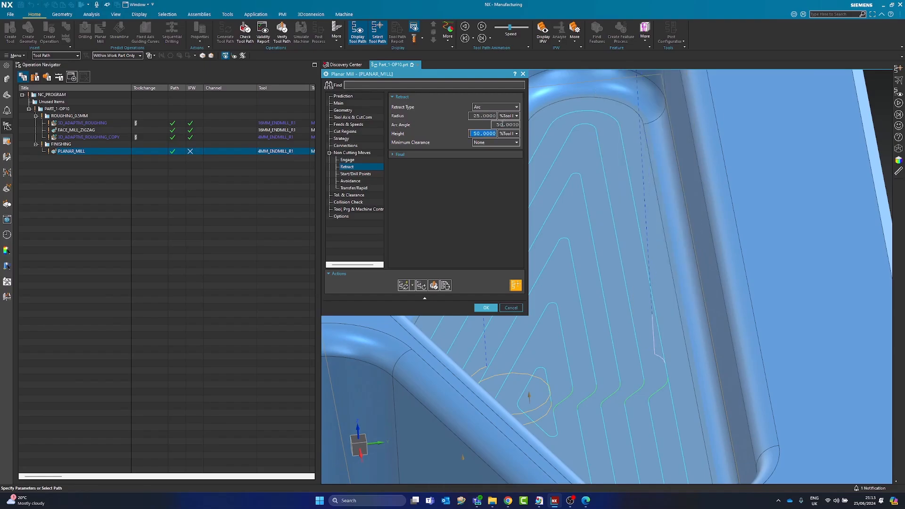
click(655, 356)
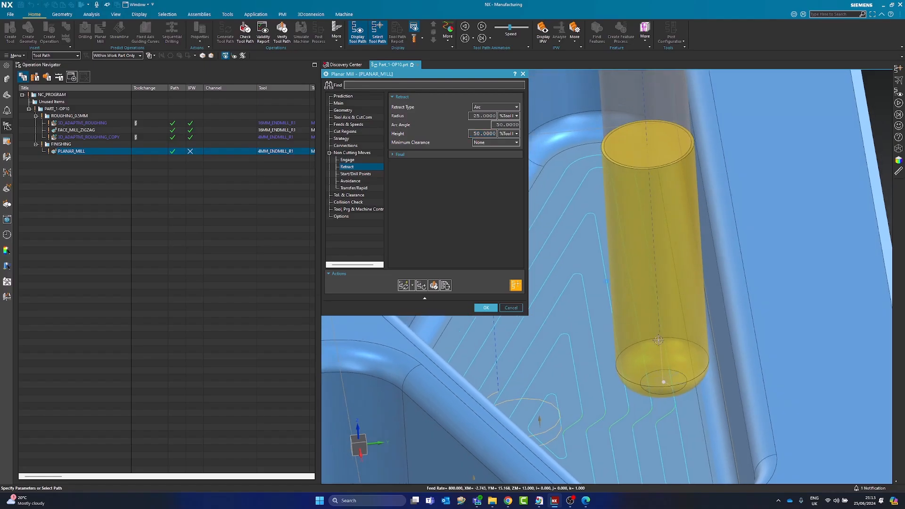
middle_drag(664, 360, 482, 285)
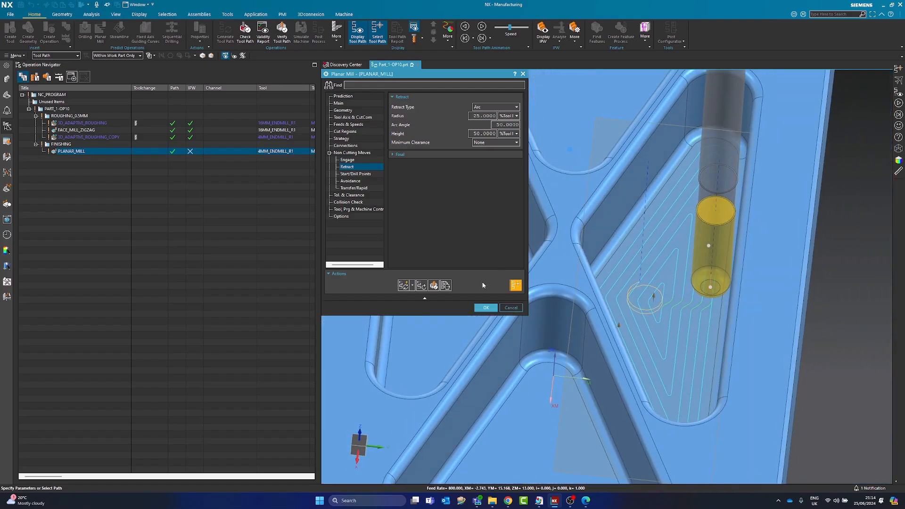
Review the operation's transfer/rapid settings and its tolerance and clearance values while checking the tool in the pocket
click(352, 189)
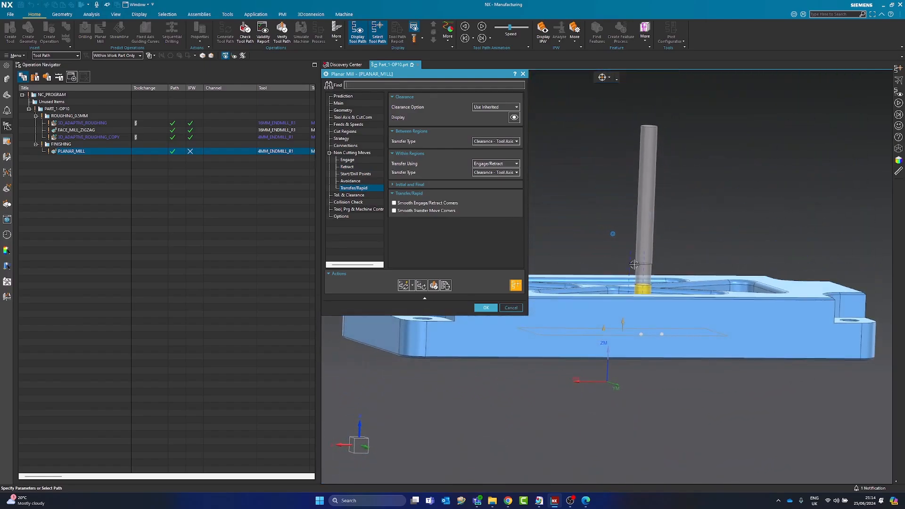
middle_drag(632, 274, 626, 248)
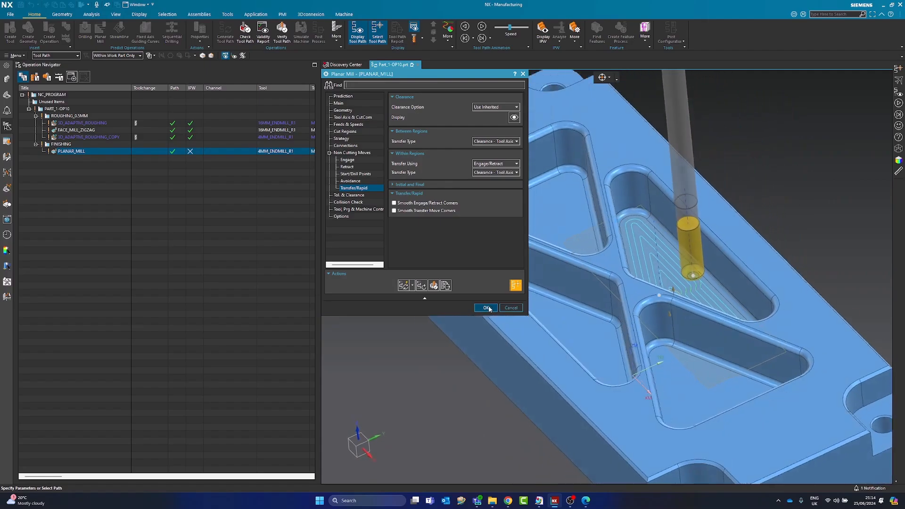
click(362, 197)
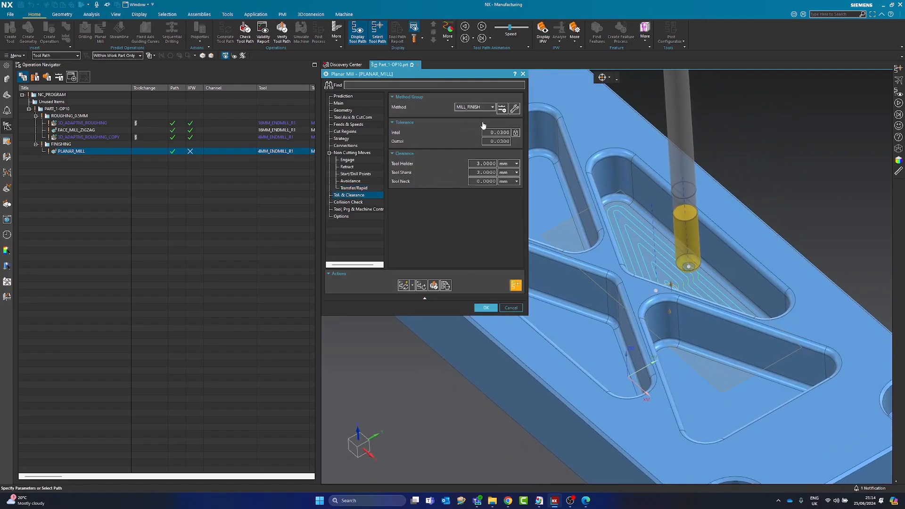
click(349, 204)
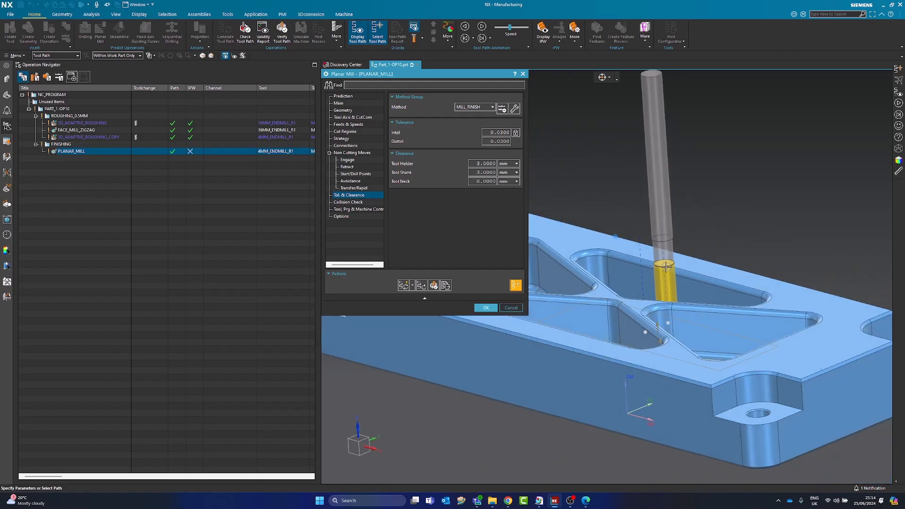
click(715, 308)
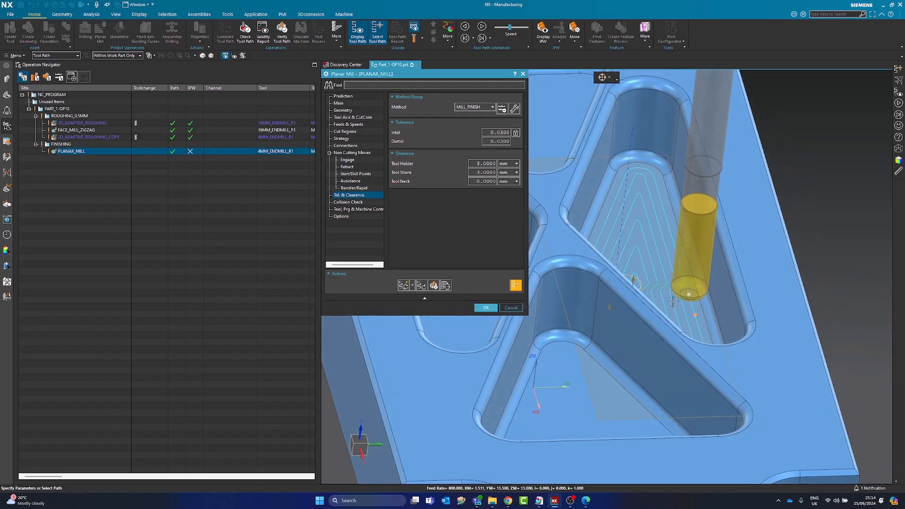
Add one finish pass with a finish stepover of 0.1 mm to the strategy and accept the operation
click(357, 140)
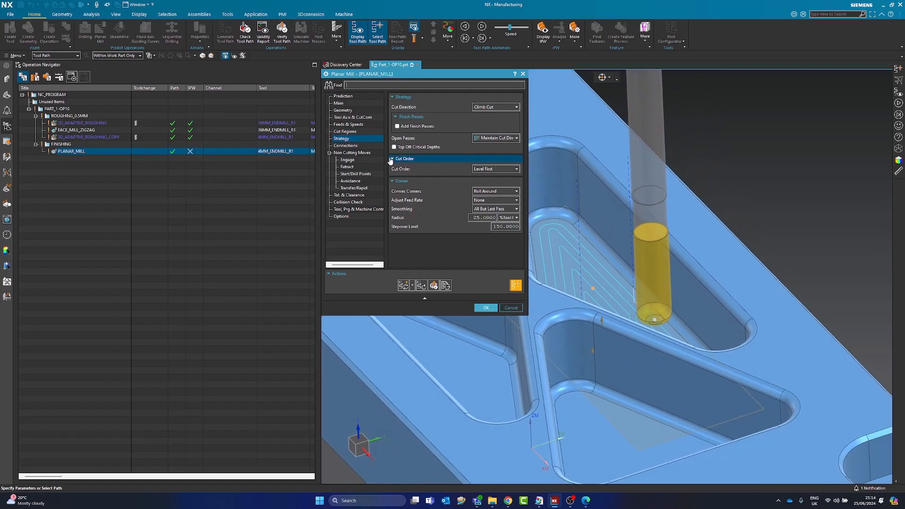
mouse_move(400, 127)
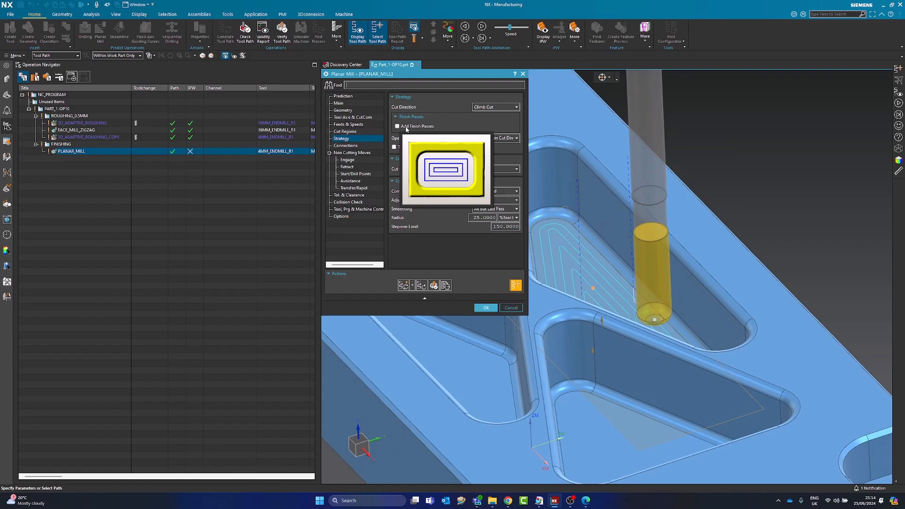
click(398, 126)
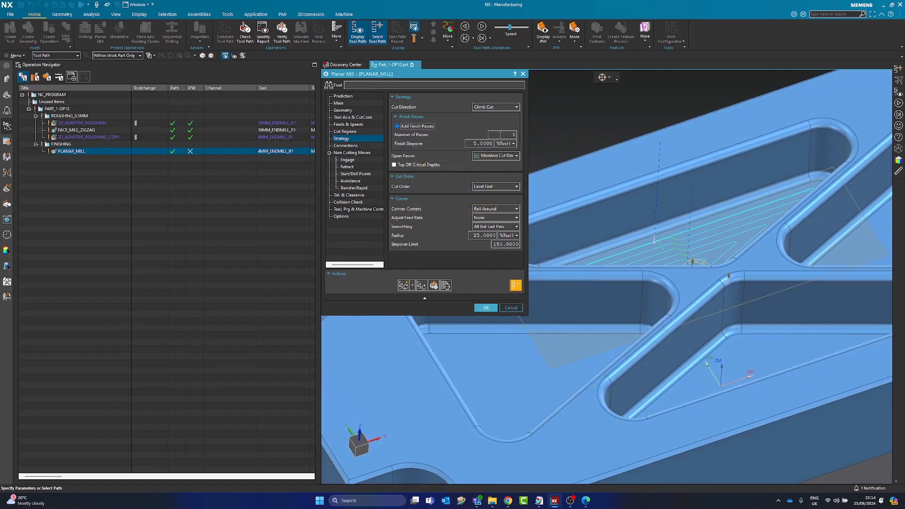
click(503, 152)
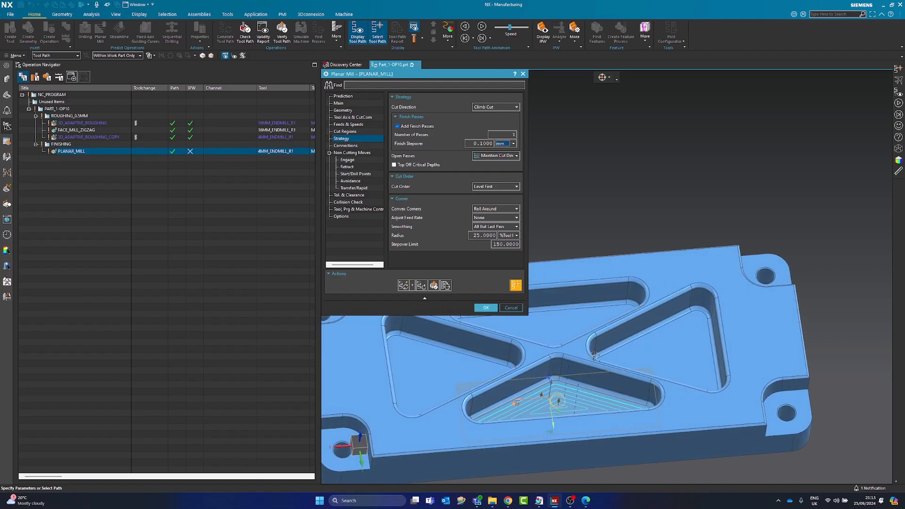
click(483, 309)
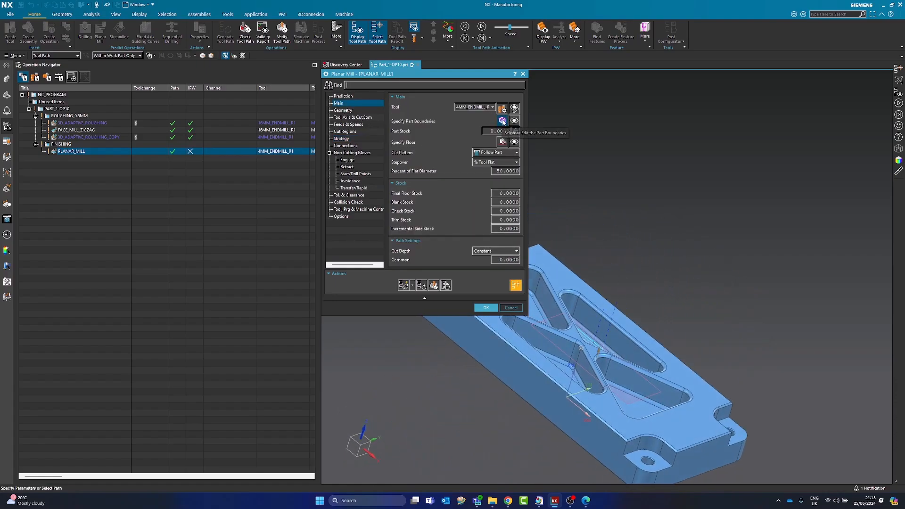
Add a new closed part boundary set from the tangent curves around the upper edge of the neighbouring triangular pocket
click(502, 121)
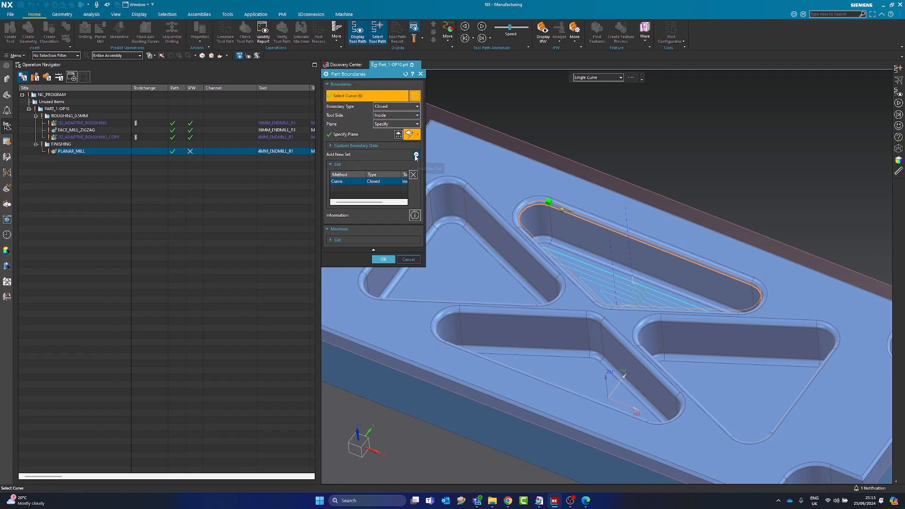
click(416, 156)
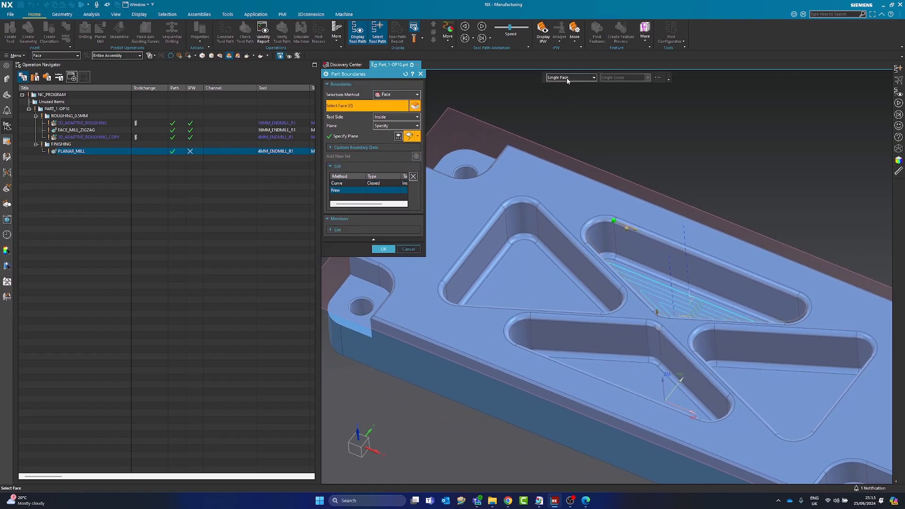
click(386, 95)
click(387, 110)
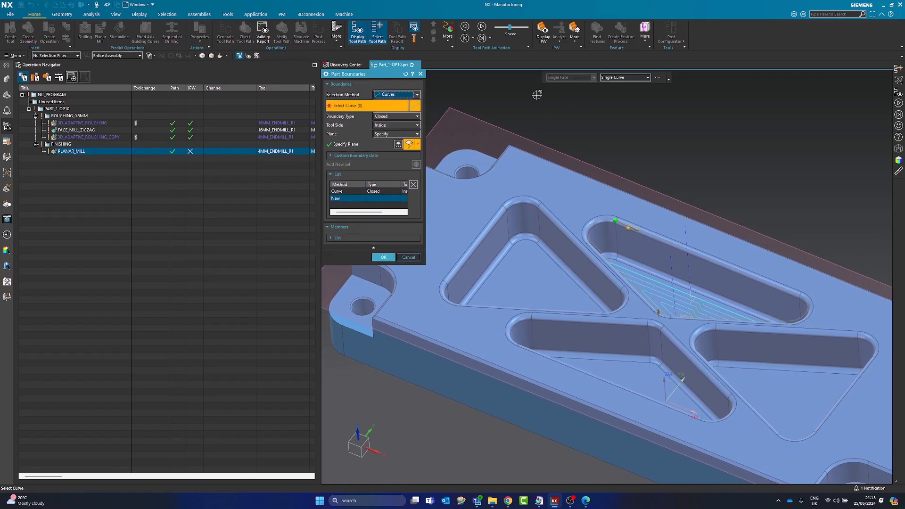
click(625, 77)
click(620, 101)
scroll(639, 295, up, 5)
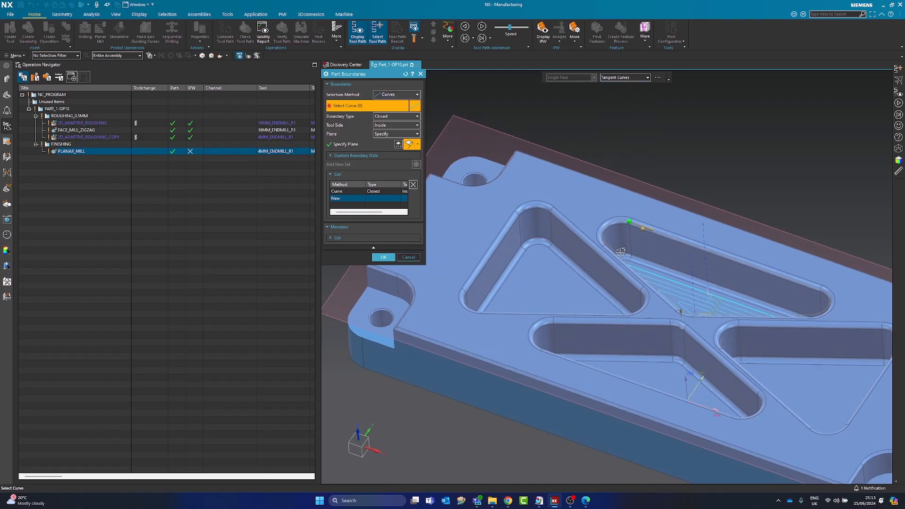
click(625, 275)
scroll(580, 264, down, 5)
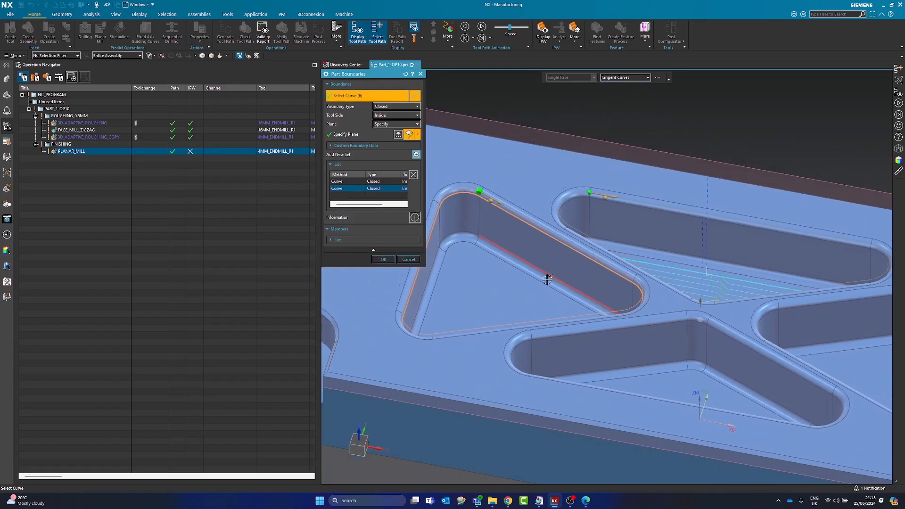
Add separate tangent-curve boundary sets for the two remaining triangular pockets and confirm the part boundaries
mouse_move(510, 218)
middle_down()
mouse_move(644, 268)
mouse_move(612, 299)
mouse_move(476, 360)
middle_up()
scroll(648, 263, up, 3)
scroll(518, 342, up, 3)
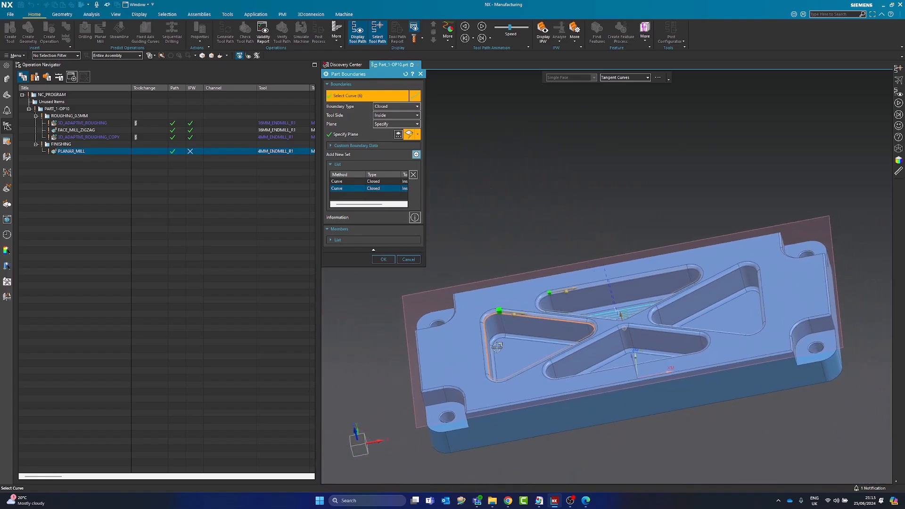
middle_click(516, 340)
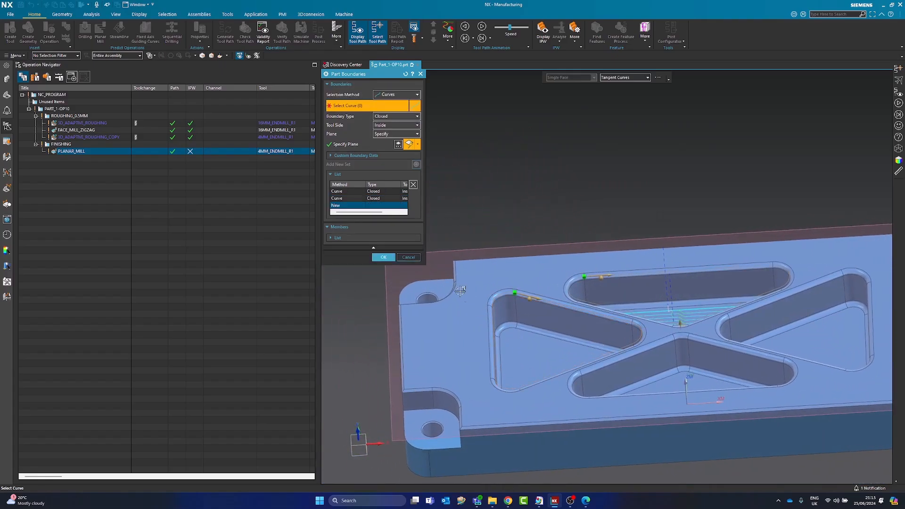
middle_drag(517, 340, 619, 269)
scroll(592, 290, up, 5)
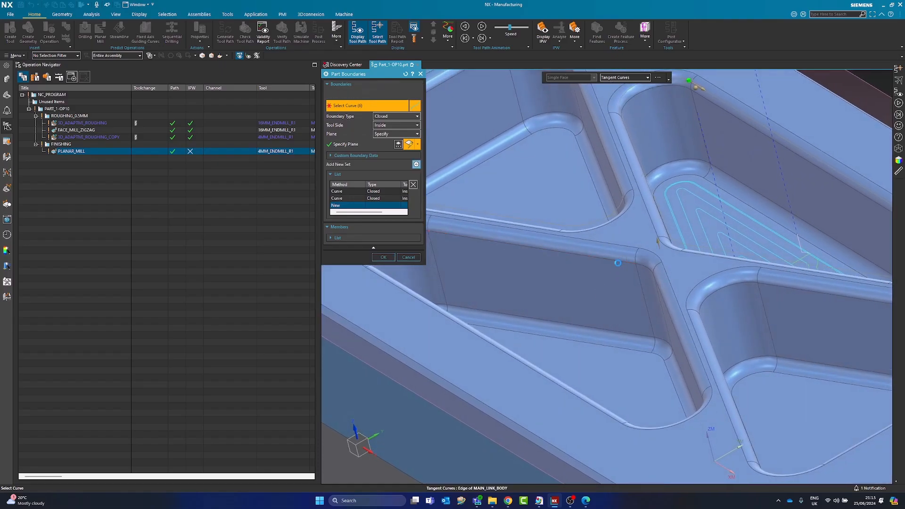
scroll(578, 285, down, 3)
middle_drag(572, 287, 723, 330)
middle_click(726, 330)
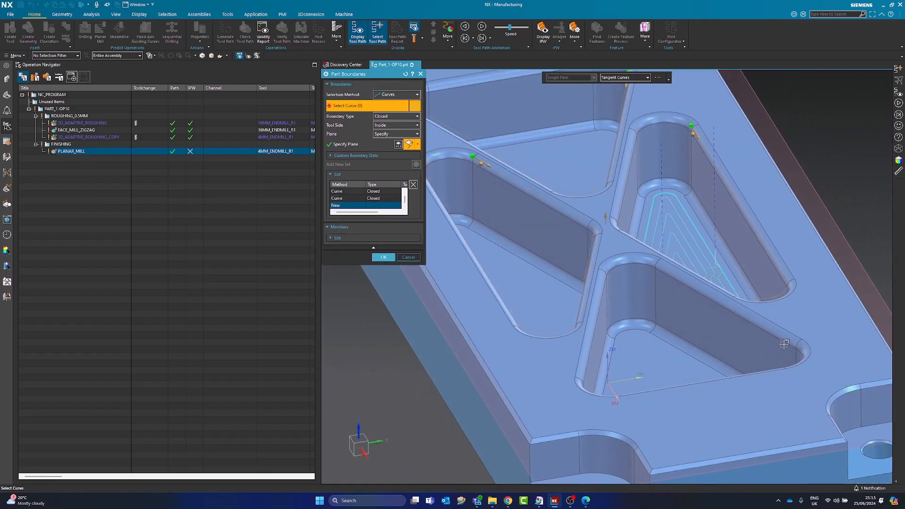
scroll(612, 285, down, 3)
click(384, 257)
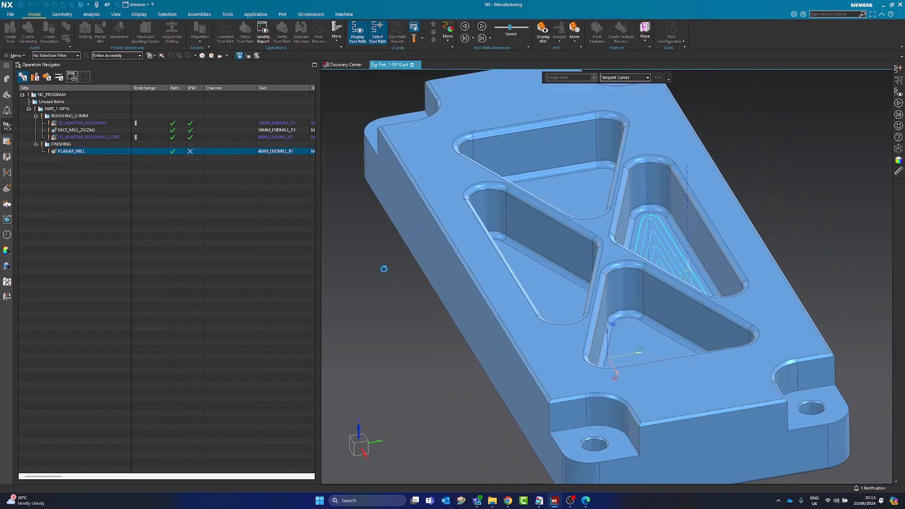
Generate the Planar Mill tool path for all four pockets, check it from several angles and accept the operation
middle_drag(564, 289, 655, 307)
middle_drag(587, 283, 704, 222)
scroll(566, 276, down, 2)
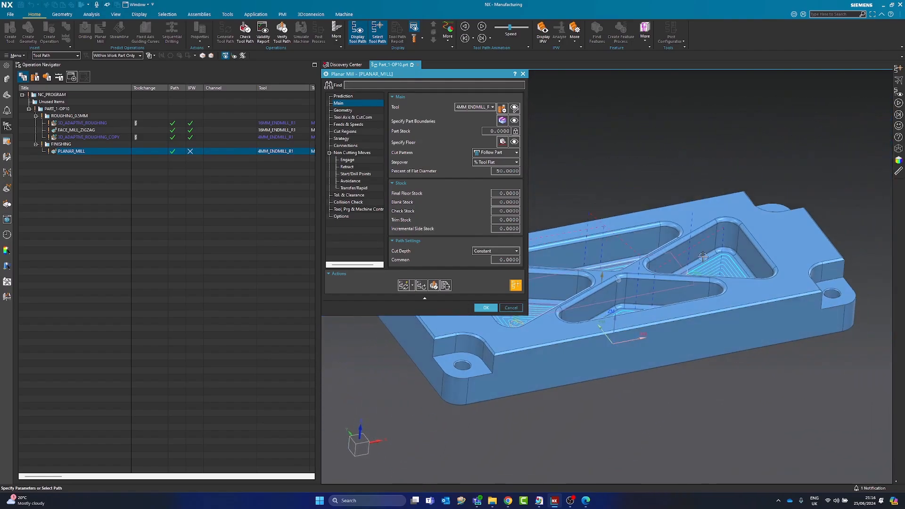
click(480, 308)
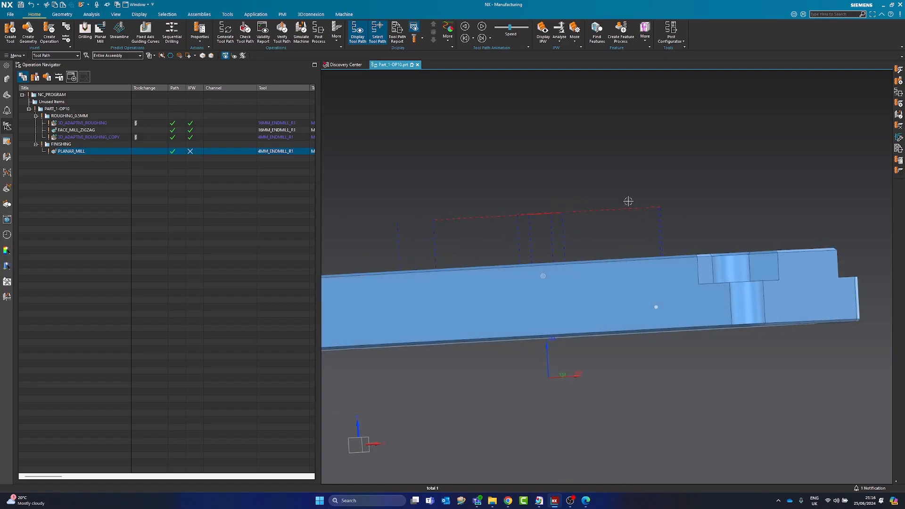
Reopen PLANAR_MILL and set its transfer clearance option to Automatic Plane with a safe clearance distance of 5 mm
double_click(81, 152)
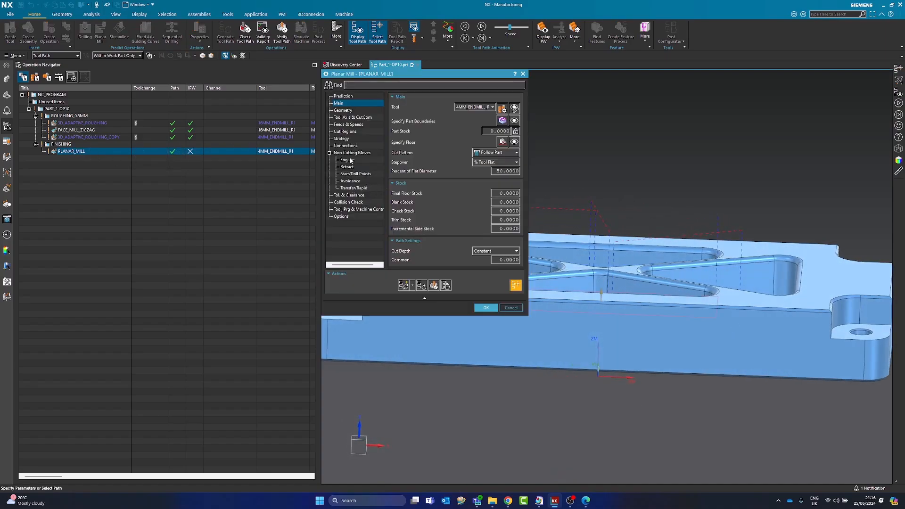
click(353, 188)
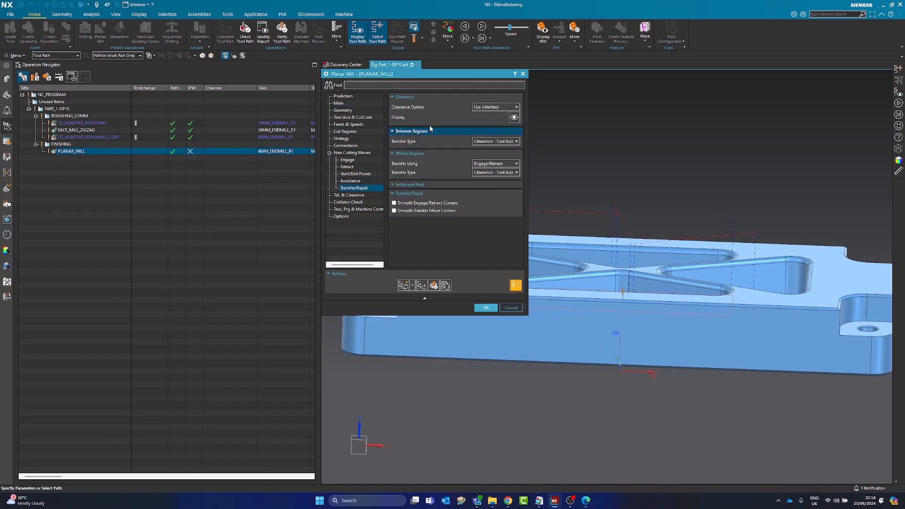
click(494, 108)
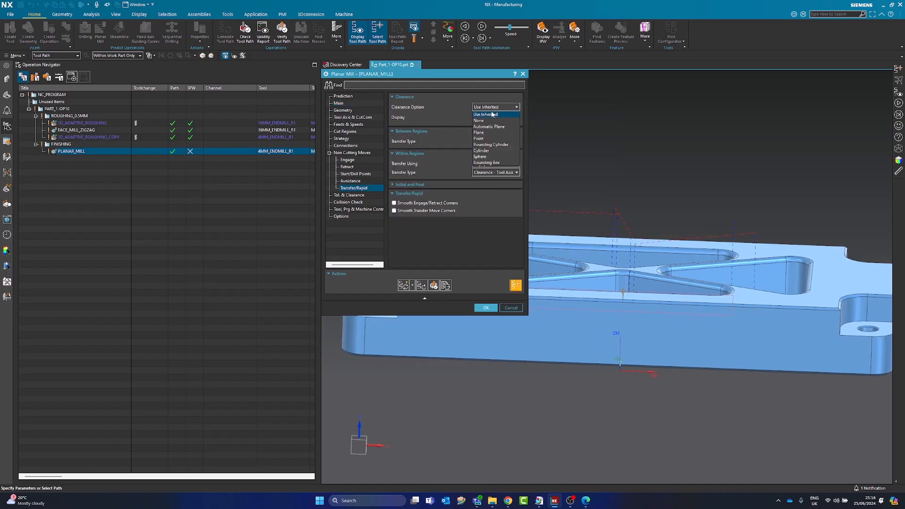
click(488, 126)
click(506, 118)
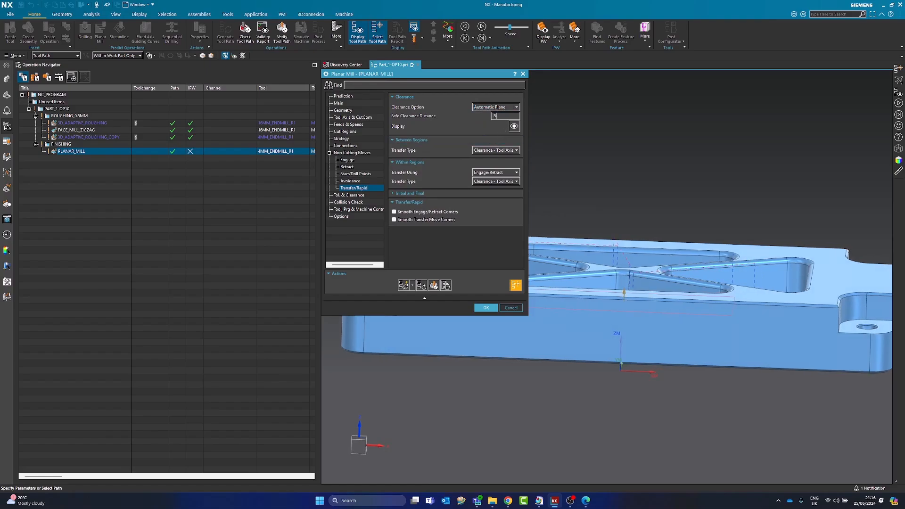
mouse_move(681, 283)
middle_down()
mouse_move(626, 294)
mouse_move(649, 257)
mouse_move(675, 289)
middle_up()
scroll(679, 283, up, 3)
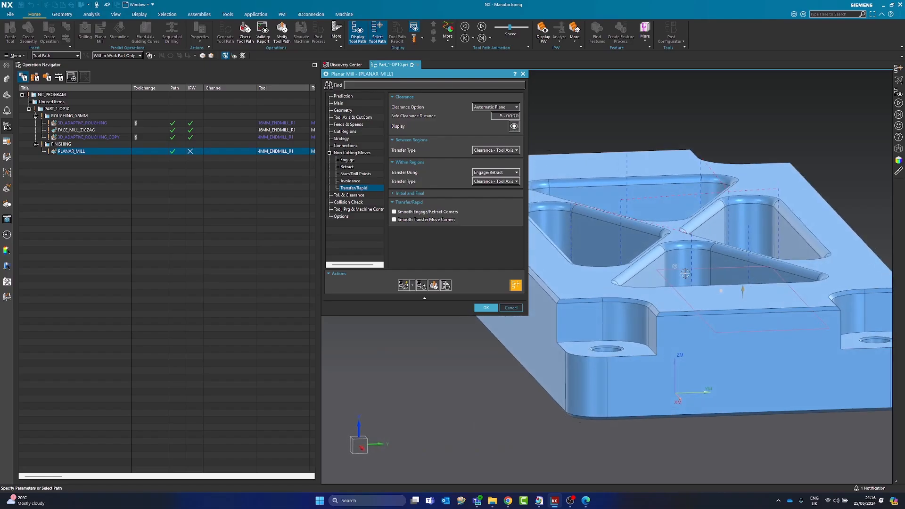
Enable Smooth Transfer Move Corners with a smoothing radius of 5 mm and accept the operation
middle_drag(570, 198, 606, 271)
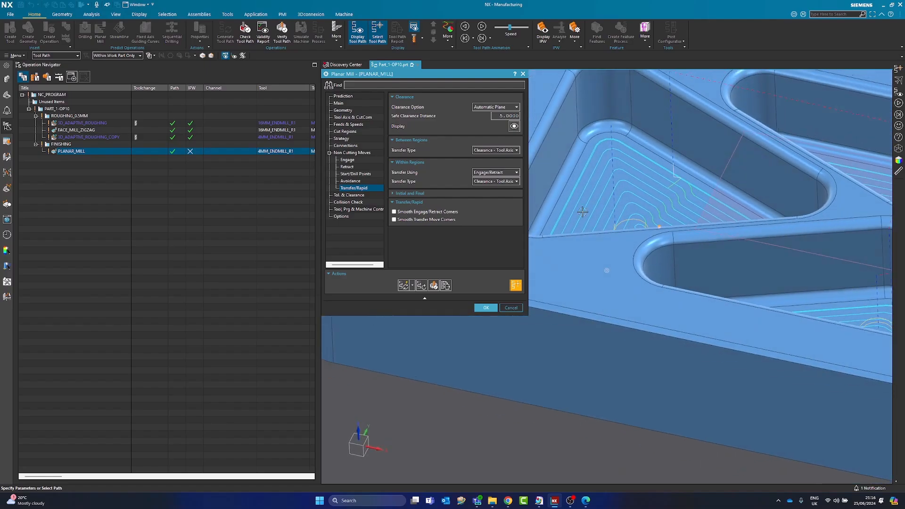
scroll(606, 271, down, 2)
click(411, 220)
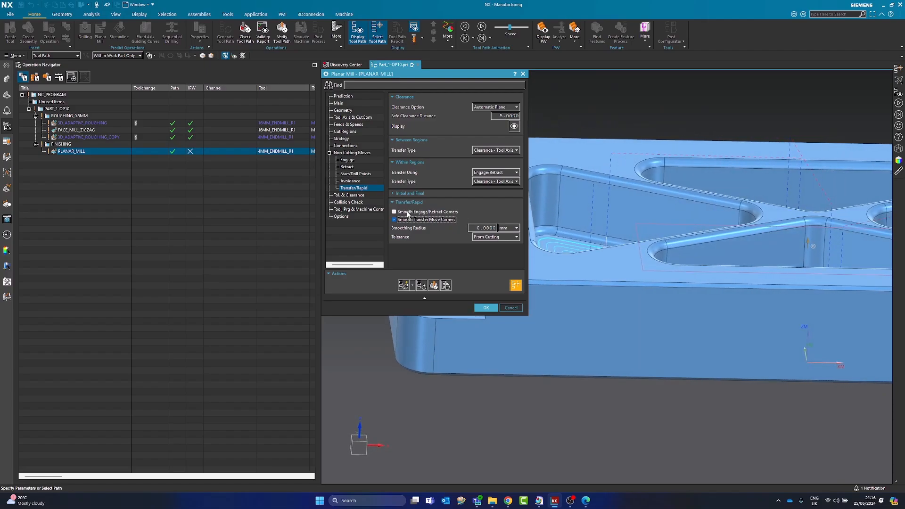
click(484, 228)
middle_drag(632, 228, 800, 317)
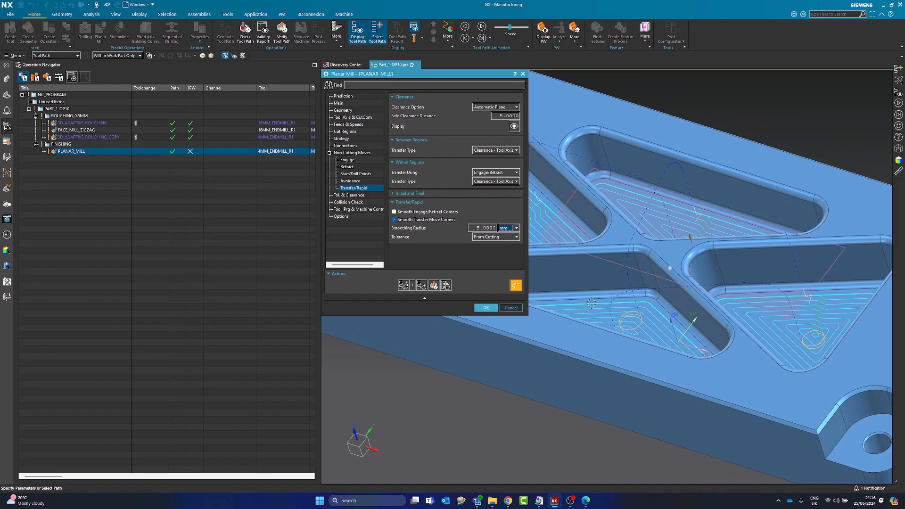
middle_drag(605, 312, 716, 207)
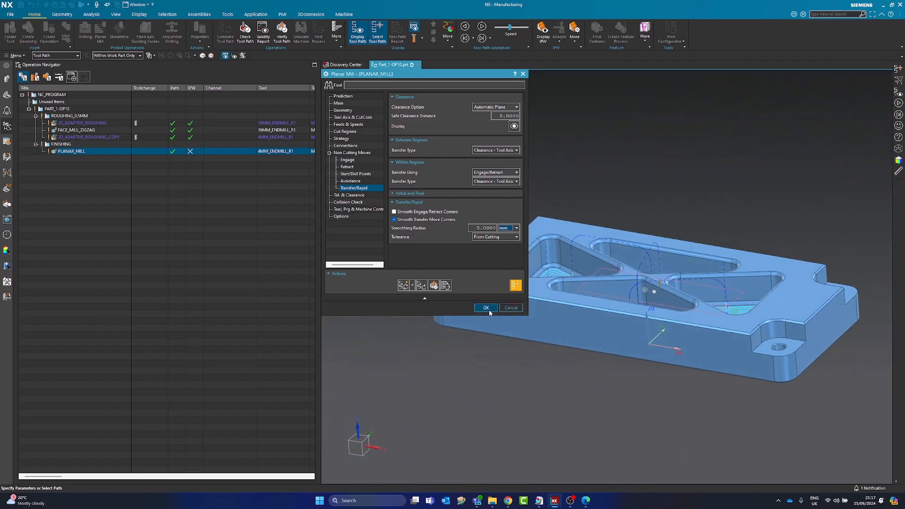
click(488, 308)
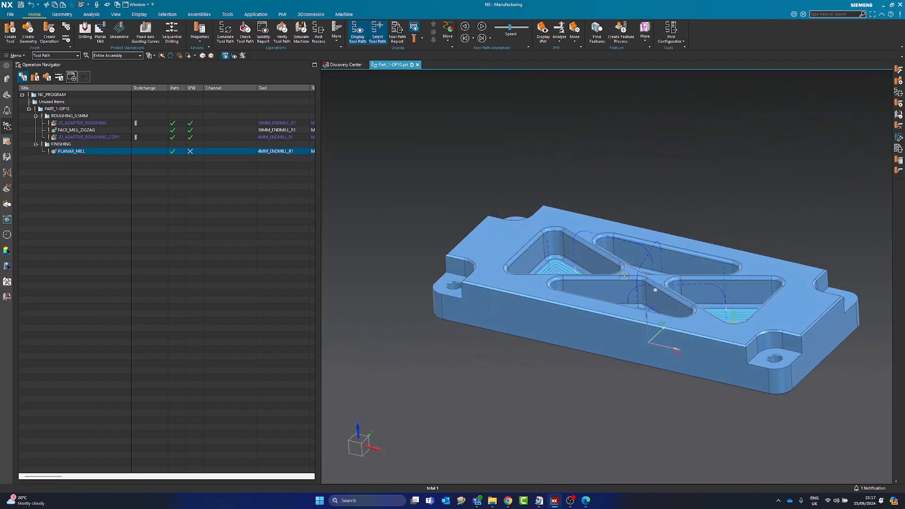
Examine the finishing passes and the rounded transfer moves between the four pockets from several angles
middle_drag(427, 302, 419, 280)
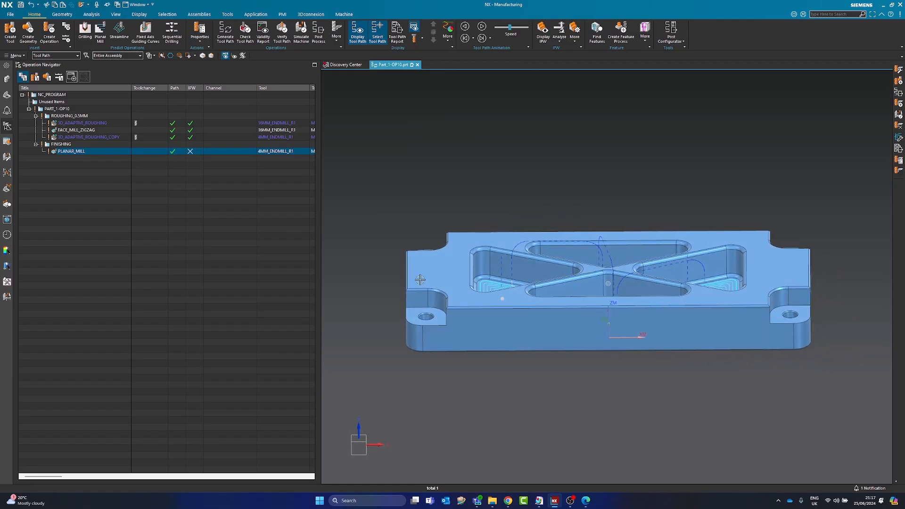
middle_drag(428, 349, 743, 263)
scroll(742, 263, up, 5)
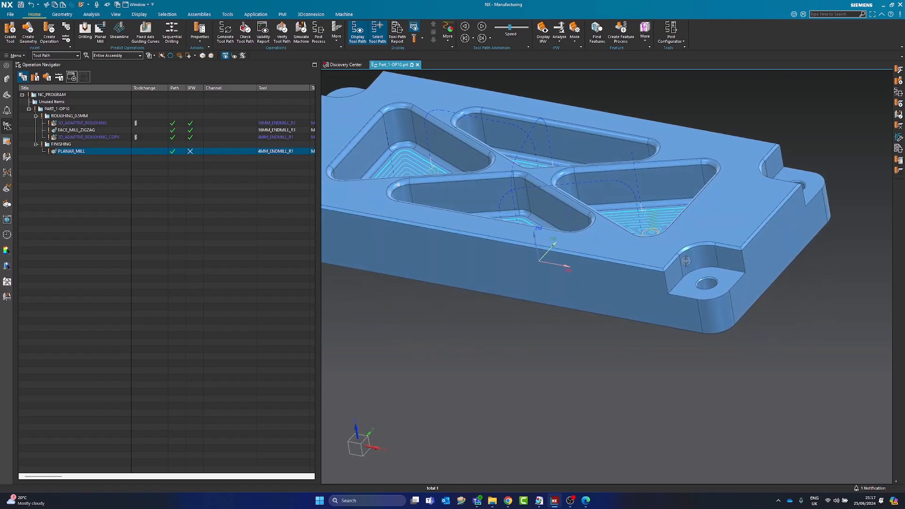
scroll(600, 255, down, 3)
middle_drag(600, 255, 678, 342)
middle_drag(710, 309, 561, 336)
scroll(532, 330, up, 4)
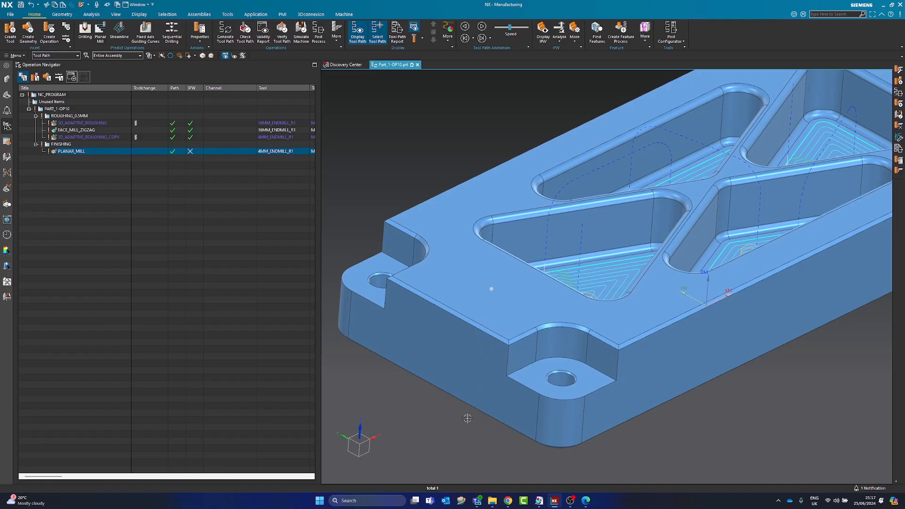
Measure the diameter of the curved wall of a corner mounting recess on the part
scroll(465, 426, down, 2)
click(85, 168)
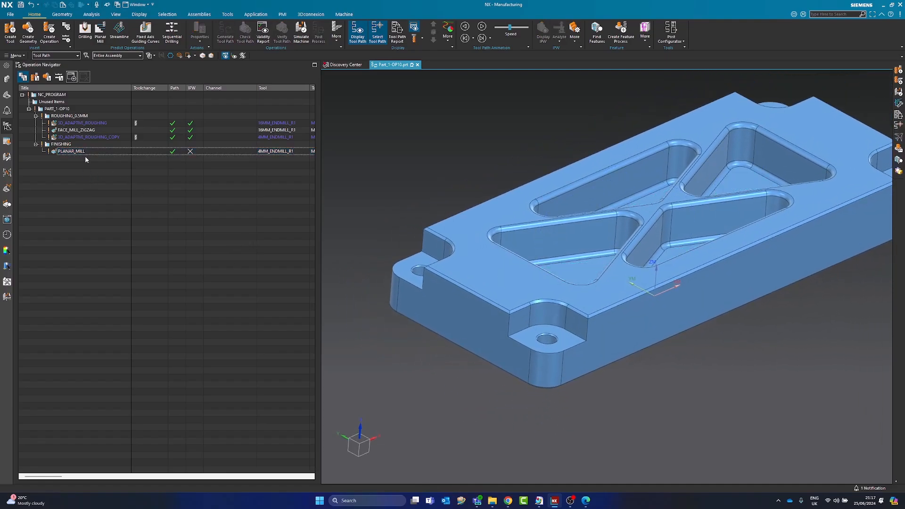
click(86, 14)
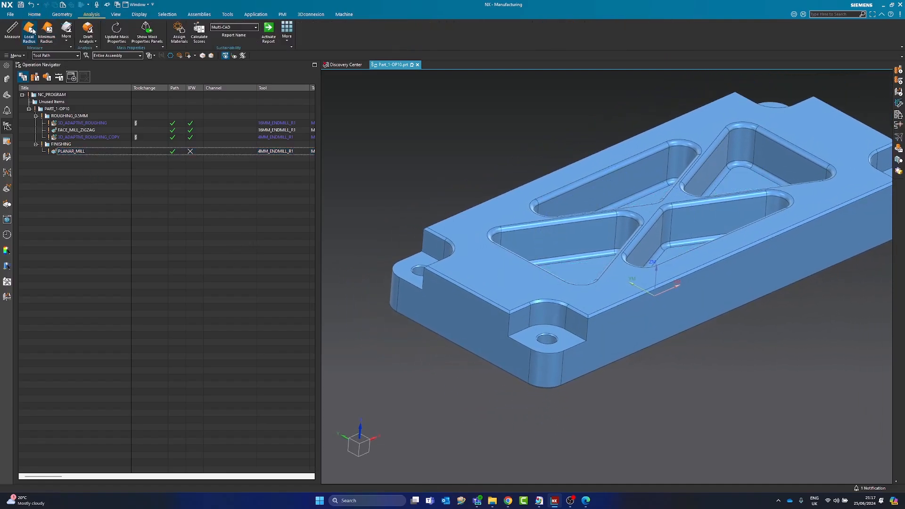
click(12, 31)
click(557, 317)
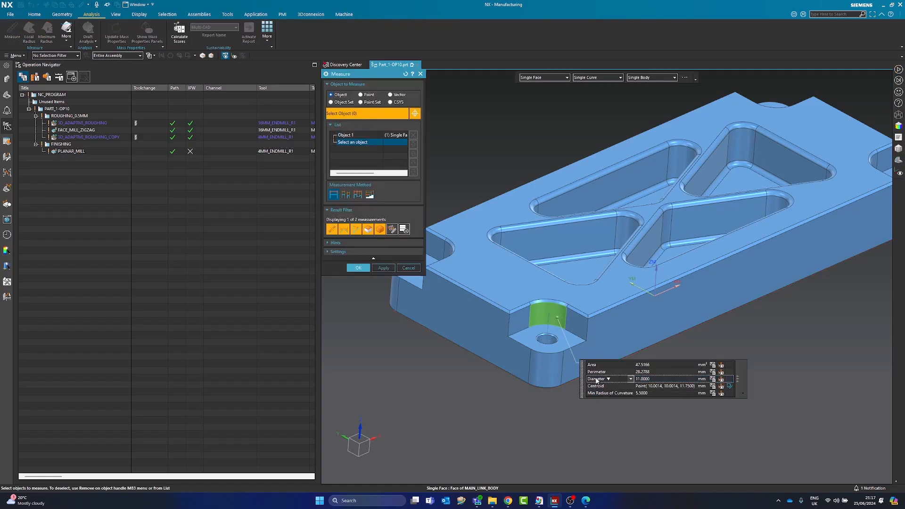
scroll(642, 383, up, 4)
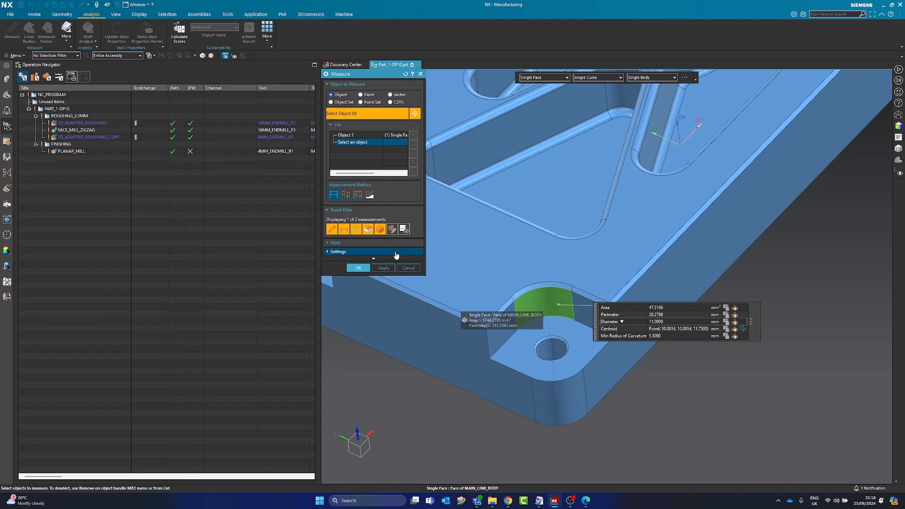
click(358, 268)
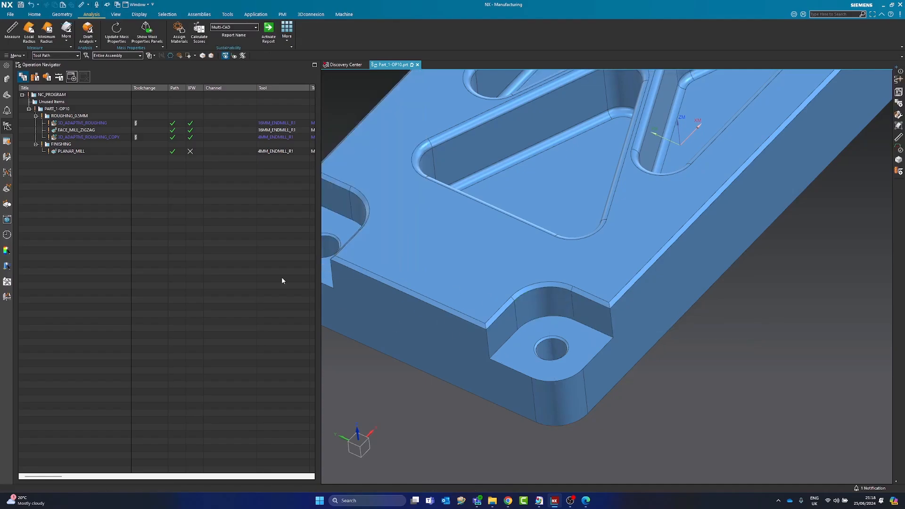
Create a milling tool named 8MM_ENDMILL under GENERIC_MACHINE using the mill_planar type
click(35, 76)
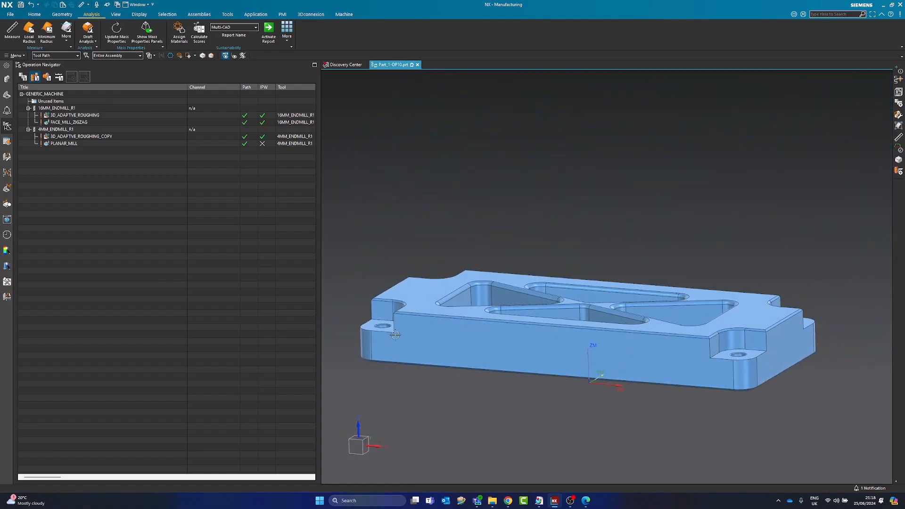
click(30, 108)
click(29, 108)
click(29, 115)
right_click(47, 94)
mouse_move(73, 155)
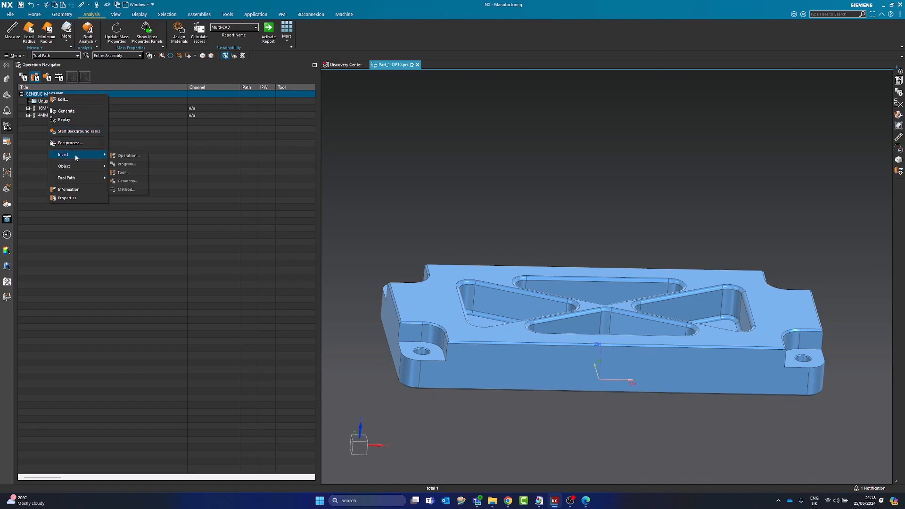
click(130, 174)
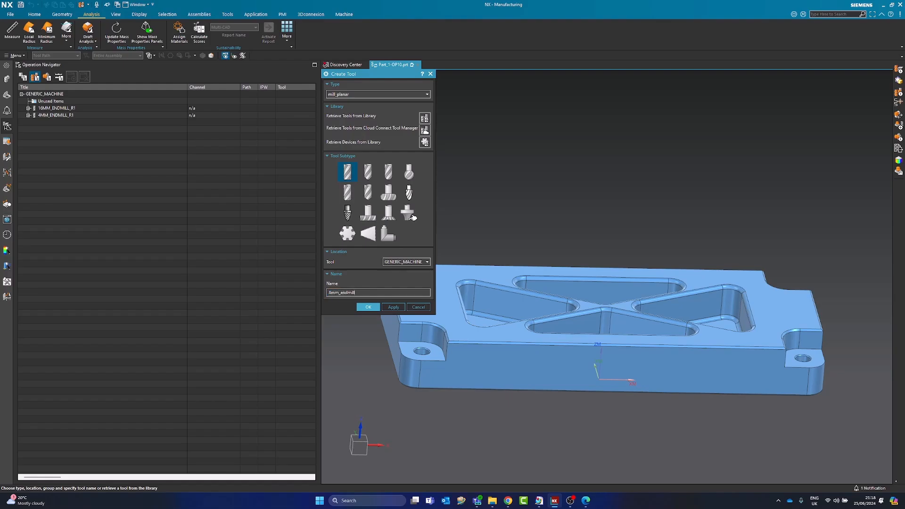
click(368, 307)
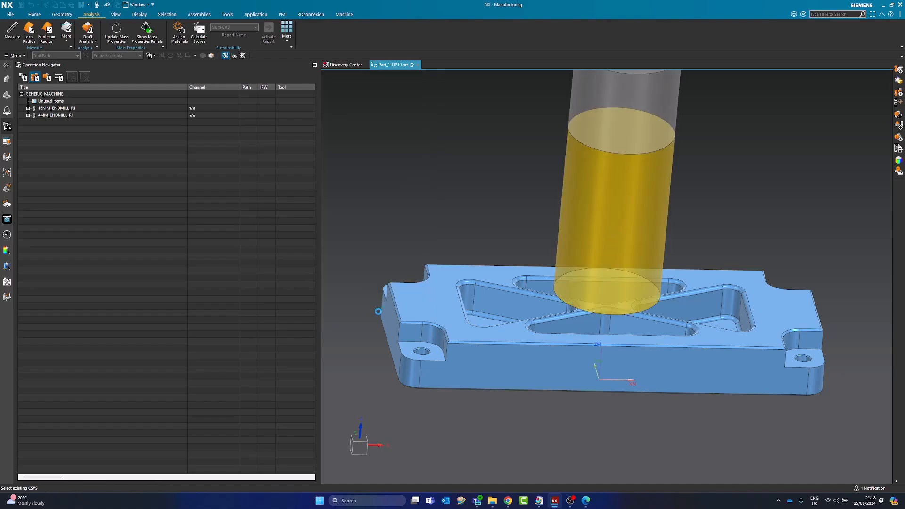
key(Caps_Lock)
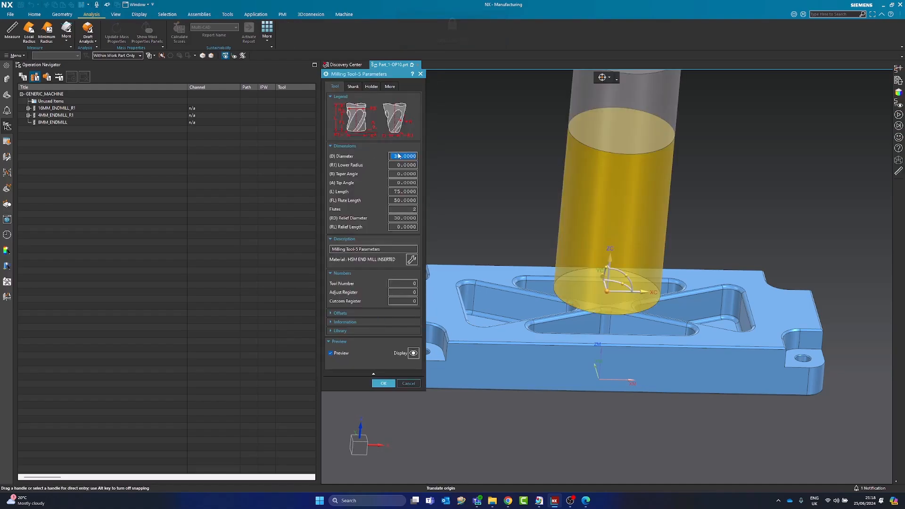
Set the new end mill's diameter to 8 mm and its length to 50 mm
text(8)
key(Tab)
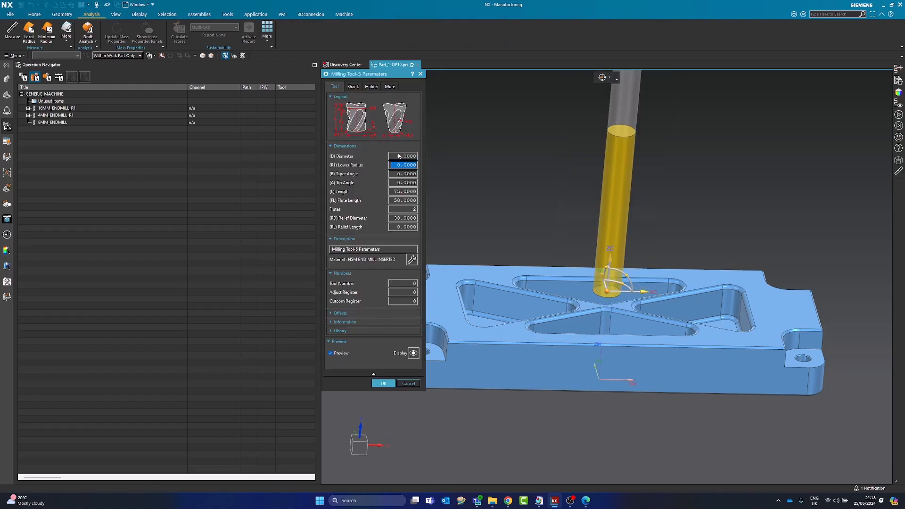
key(Tab)
key(Tab)
key(Tab)
text(50)
key(Tab)
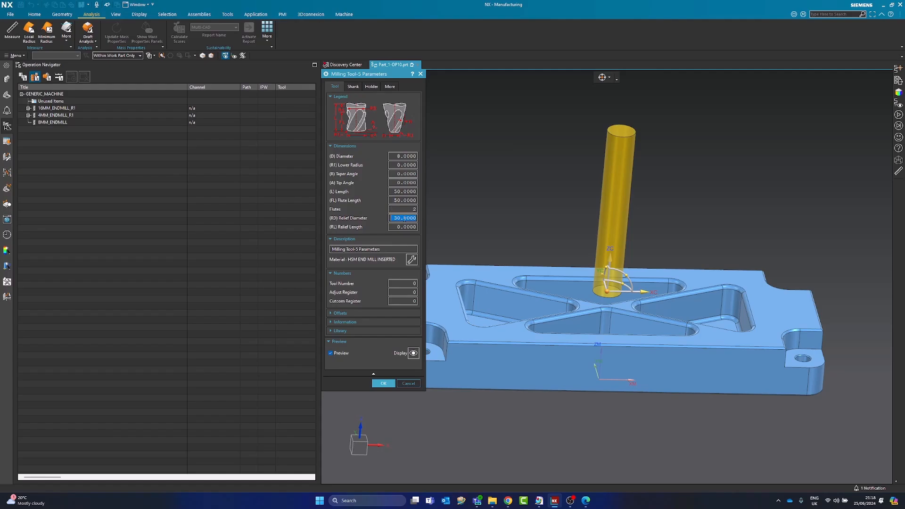
Set the end mill's flute length to 18 mm with 3 flutes and accept the tool
double_click(397, 199)
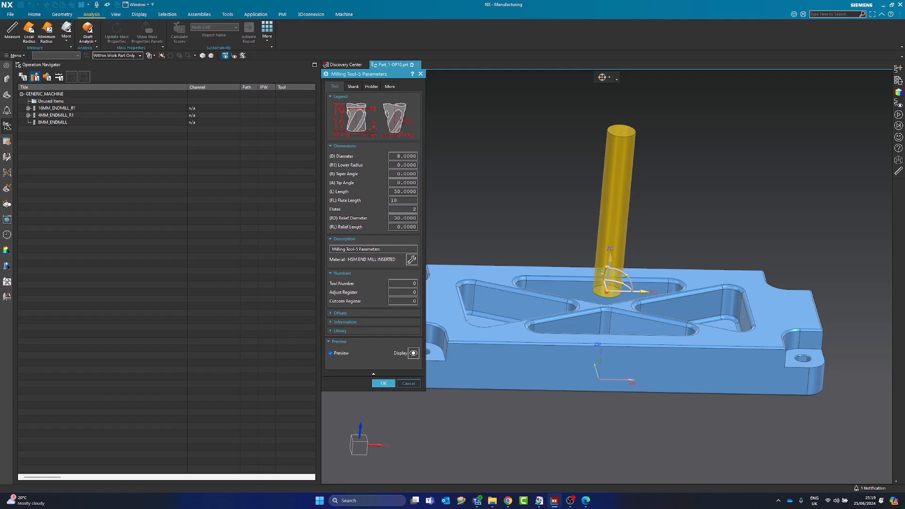
click(407, 209)
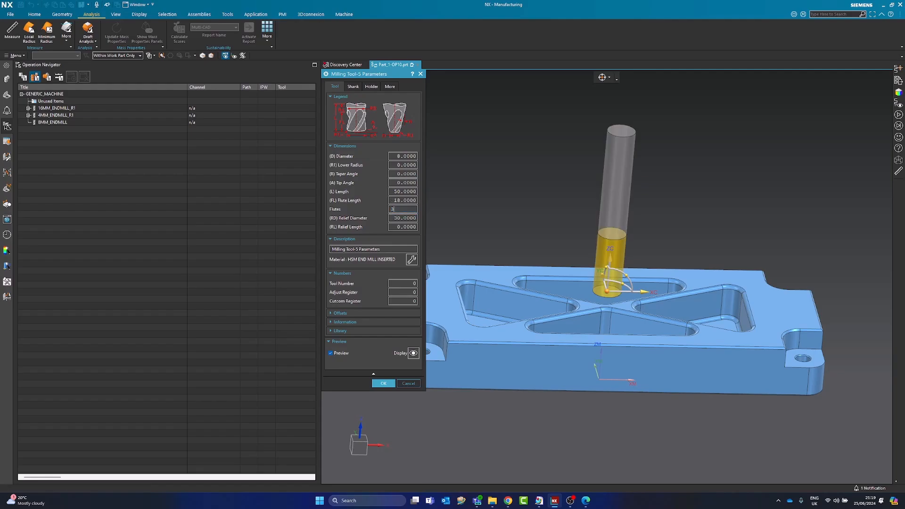
scroll(544, 262, down, 1)
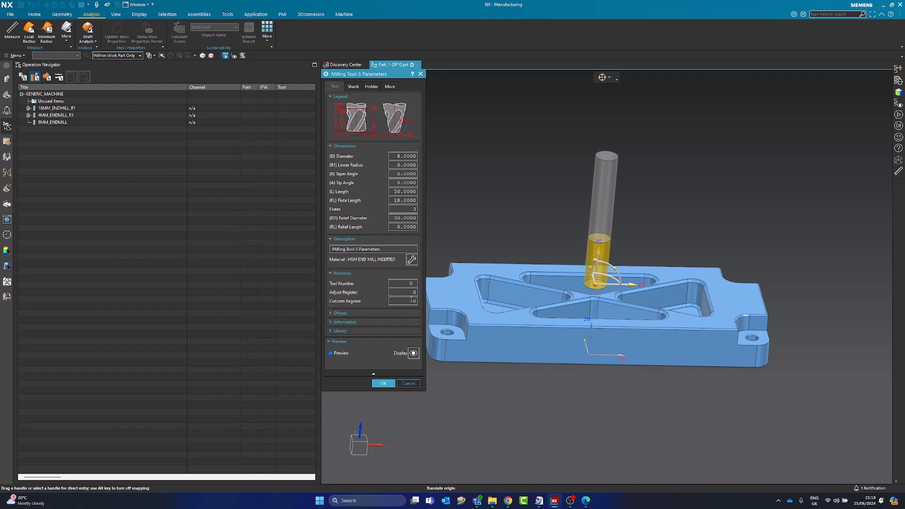
click(389, 382)
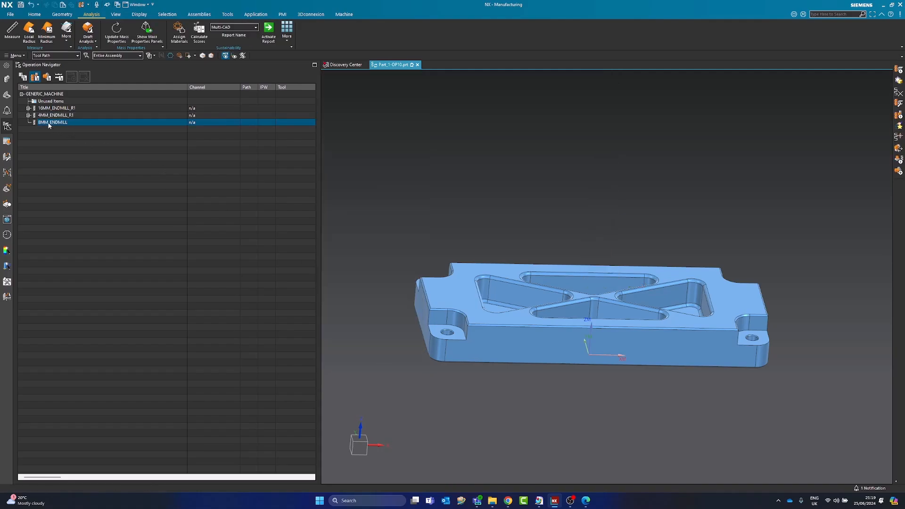
Return to the program order view and start inserting a new operation after PLANAR_MILL in the FINISHING group
click(27, 79)
click(57, 145)
click(77, 200)
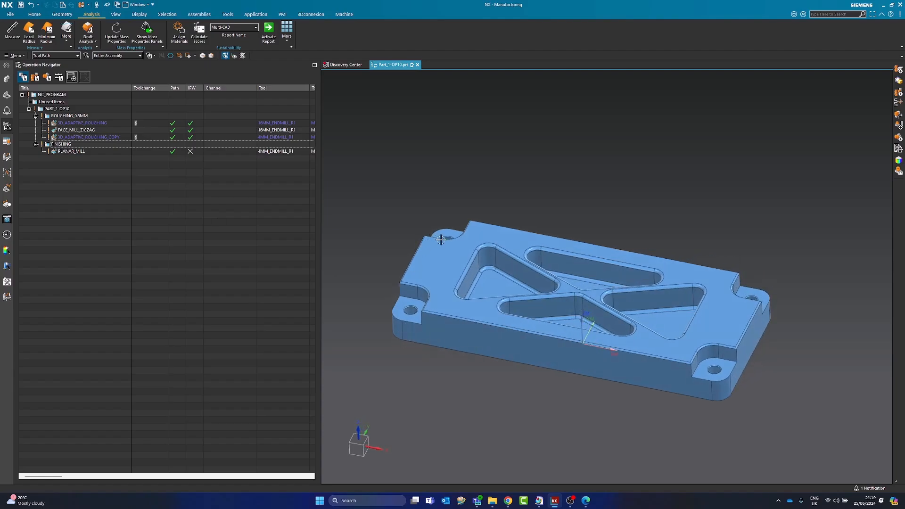
click(67, 146)
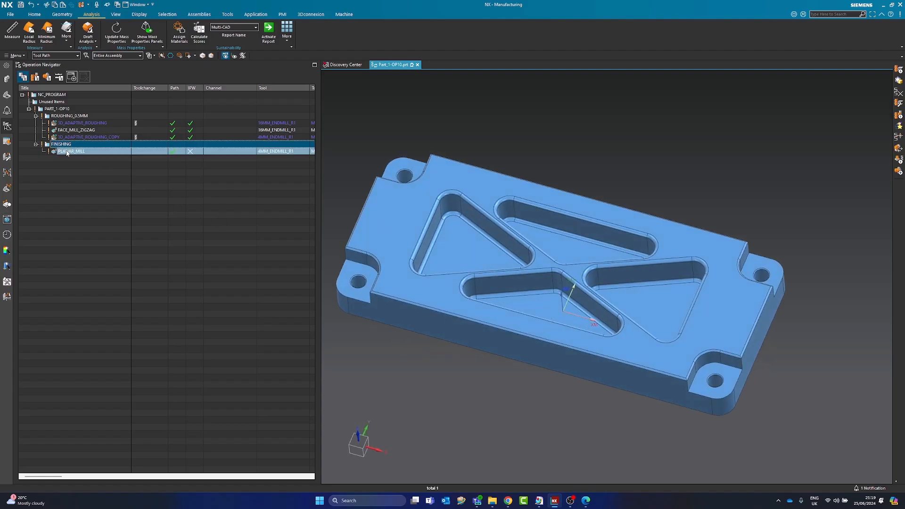
click(67, 151)
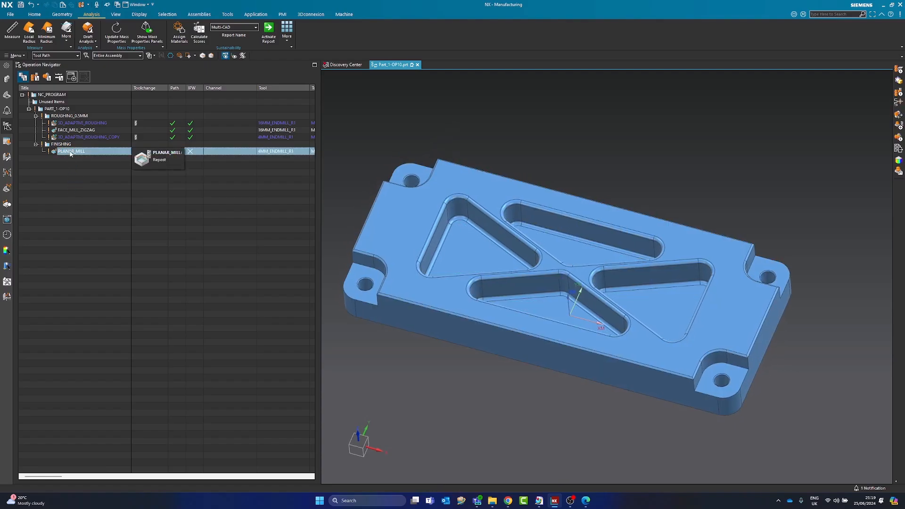
click(63, 145)
click(64, 151)
right_click(66, 153)
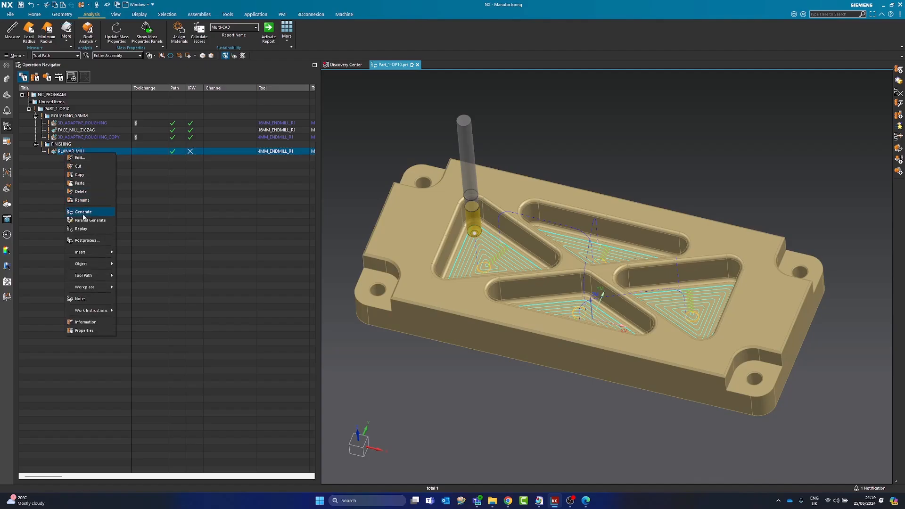
mouse_move(94, 252)
click(136, 257)
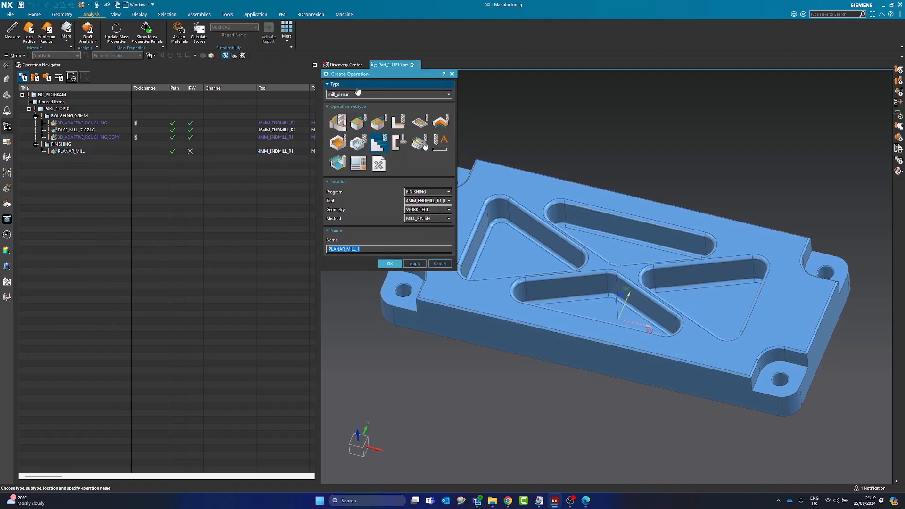
Create a Floor and Wall operation named FLOOR_WALL in FINISHING with the 4MM_ENDMILL_R1 tool, WORKPIECE geometry and MILL_FINISH method
click(358, 86)
click(357, 92)
click(358, 85)
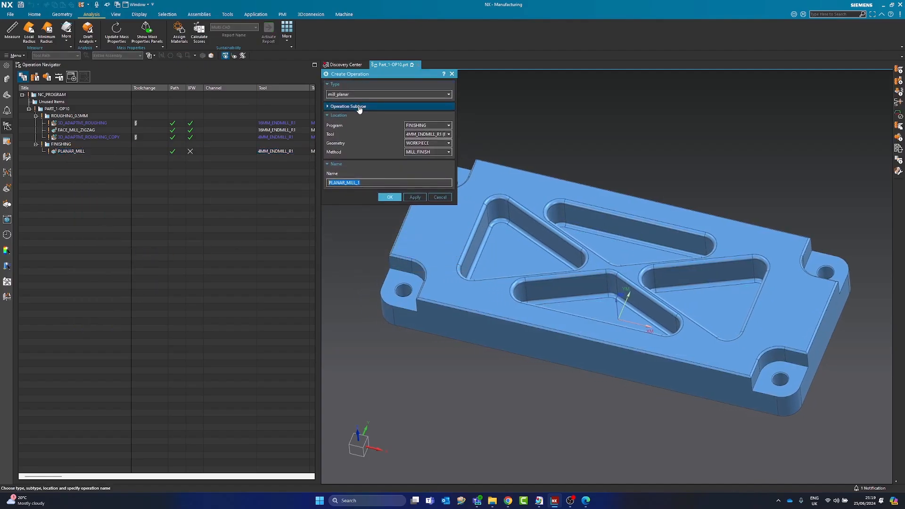
click(359, 107)
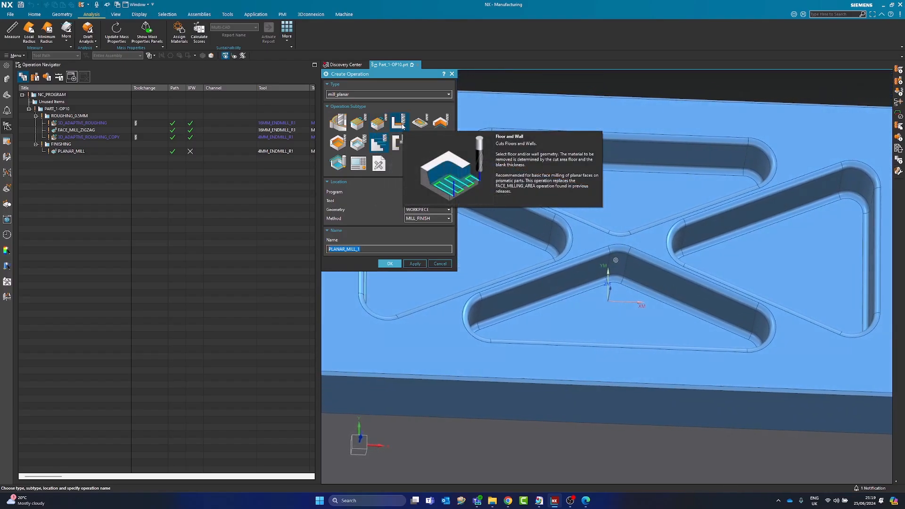
click(403, 126)
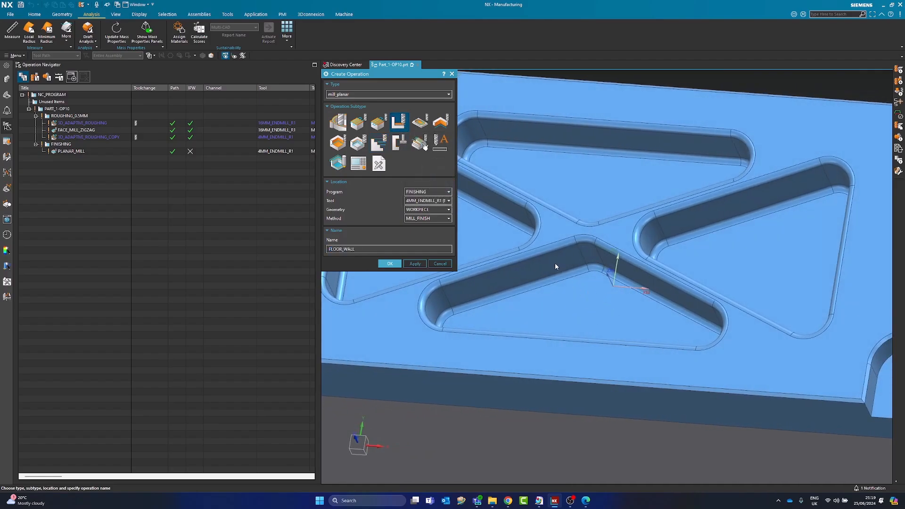
click(420, 211)
click(420, 226)
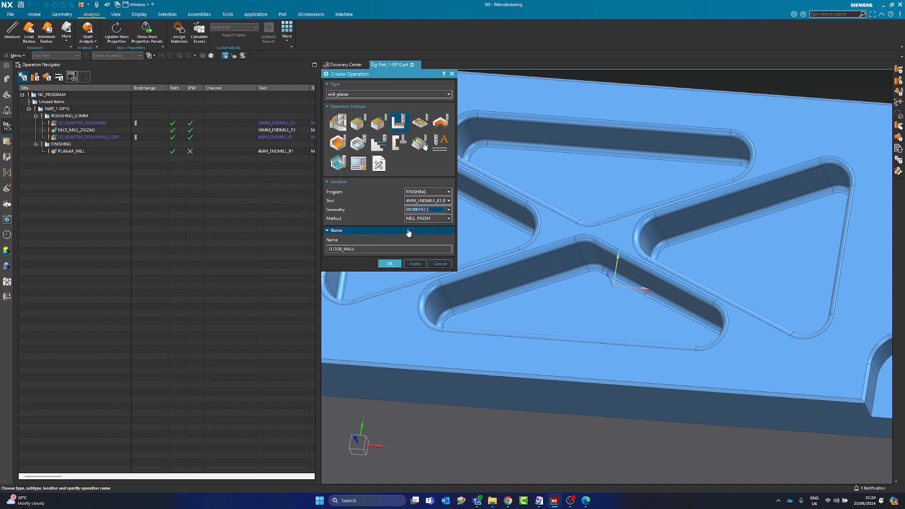
click(389, 264)
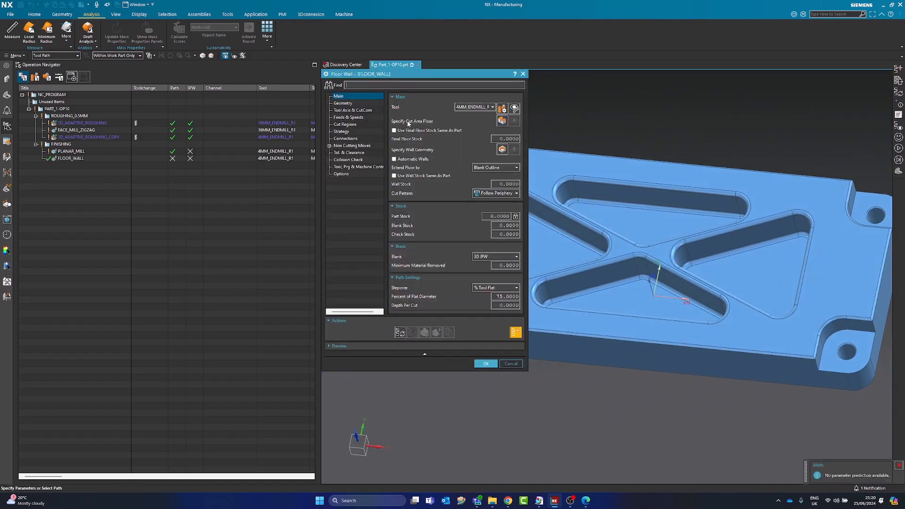
Specify the floor faces of all four triangular pockets as the operation's cut area floor
click(502, 121)
click(631, 304)
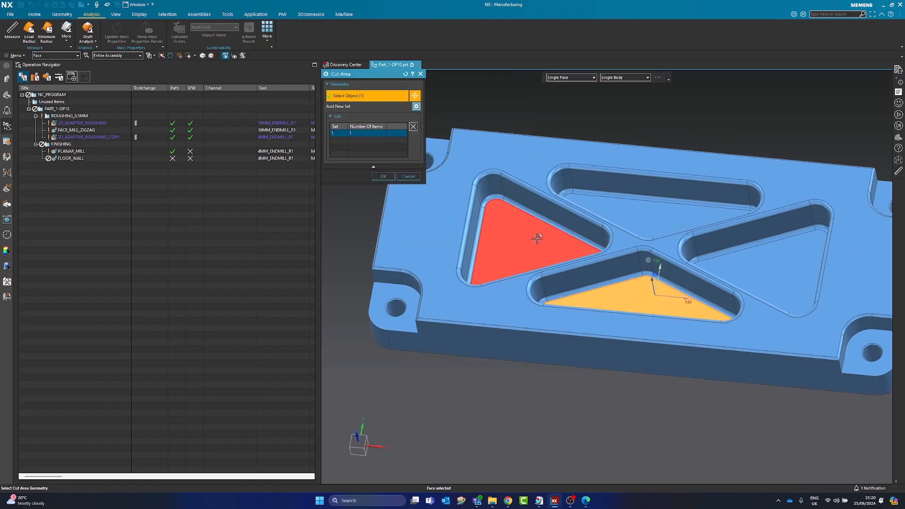
click(536, 239)
click(650, 212)
click(762, 257)
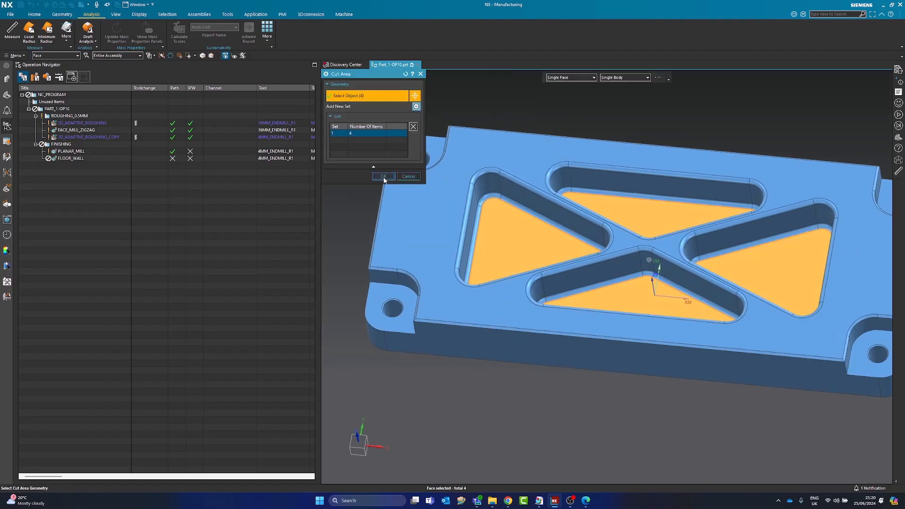
click(383, 176)
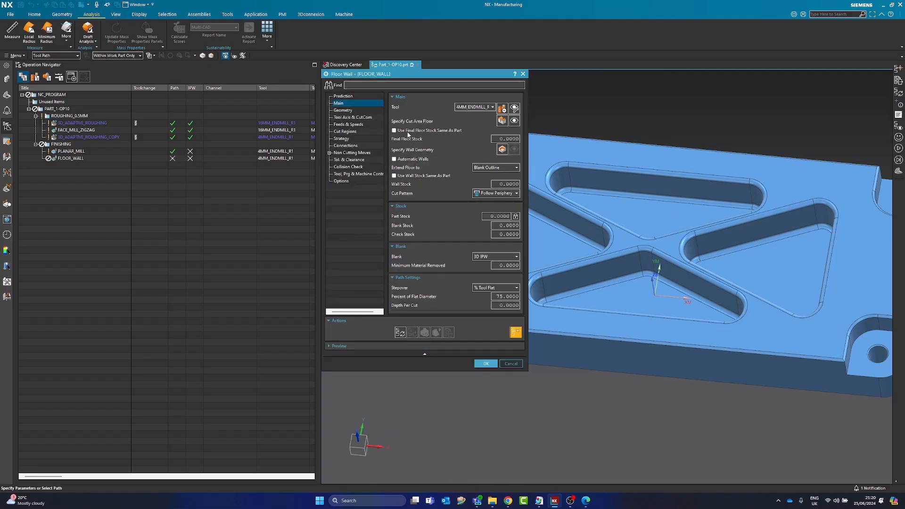
Enable Automatic Walls, check the wall geometry, and set Extend Floor to None with the Follow Periphery cut pattern
click(408, 160)
click(516, 149)
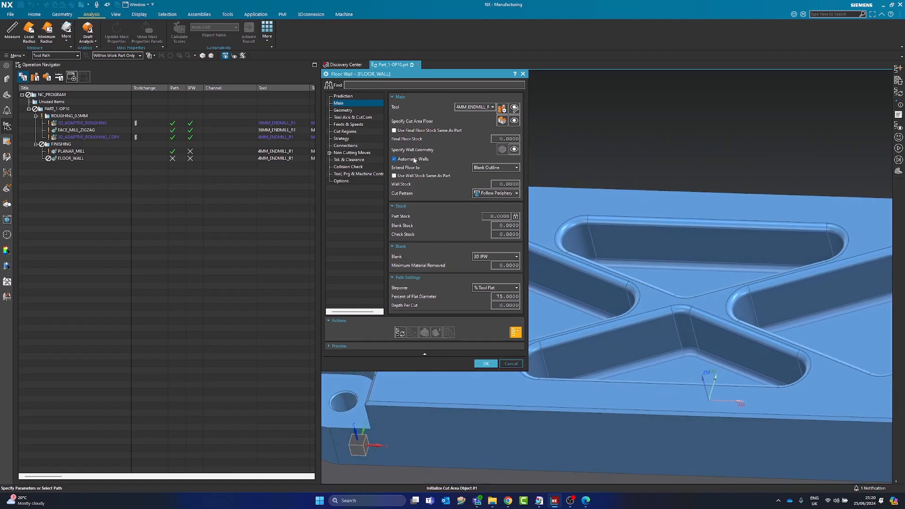
click(486, 168)
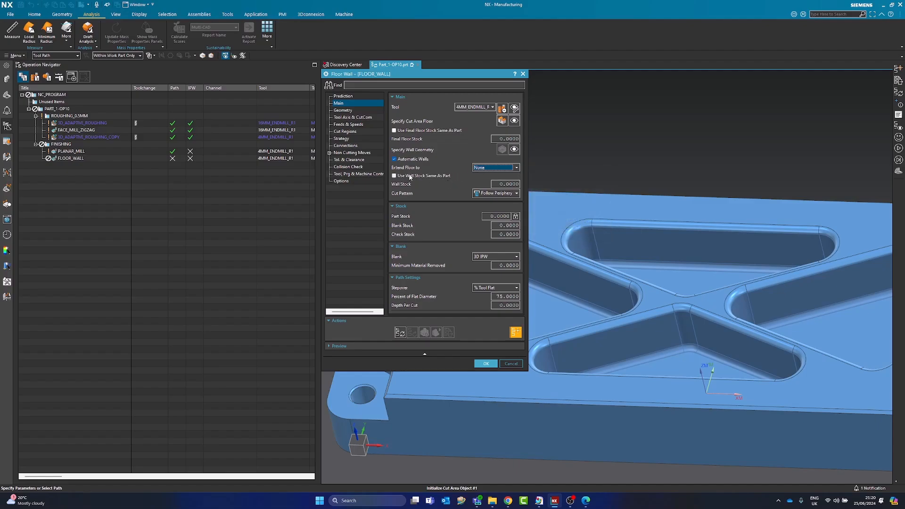
click(482, 193)
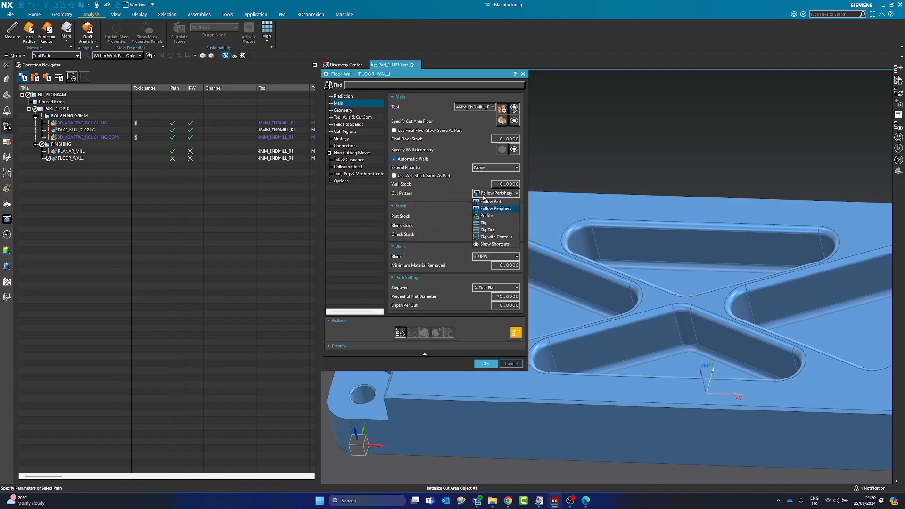
click(488, 210)
middle_drag(695, 304, 691, 343)
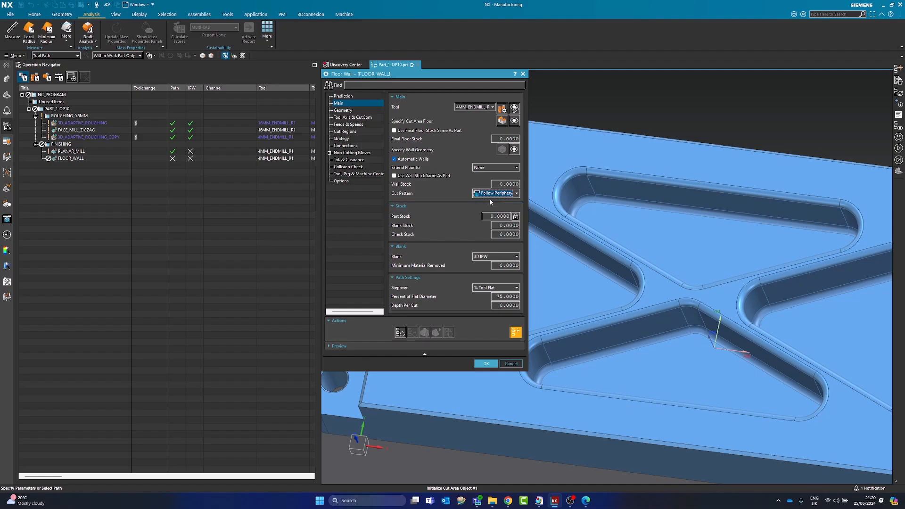
Define the operation's blank by Thickness
click(486, 256)
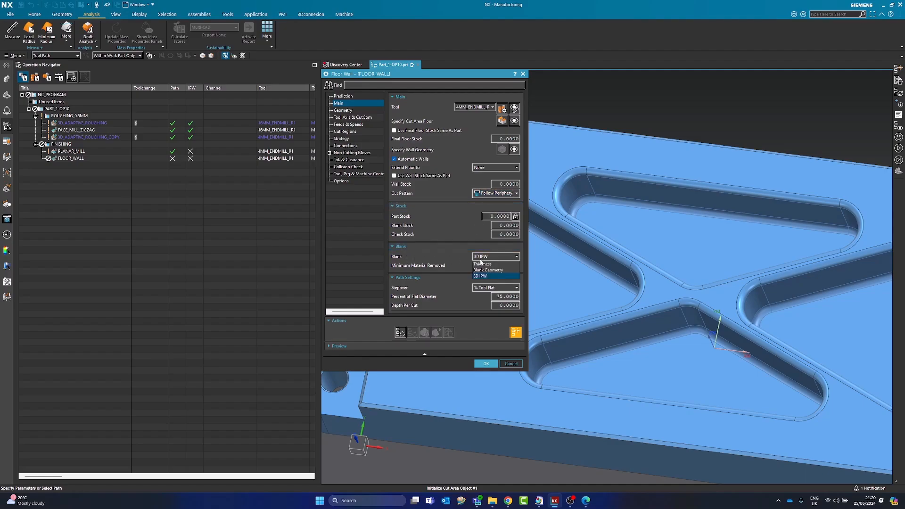
click(483, 264)
click(490, 265)
mouse_move(476, 260)
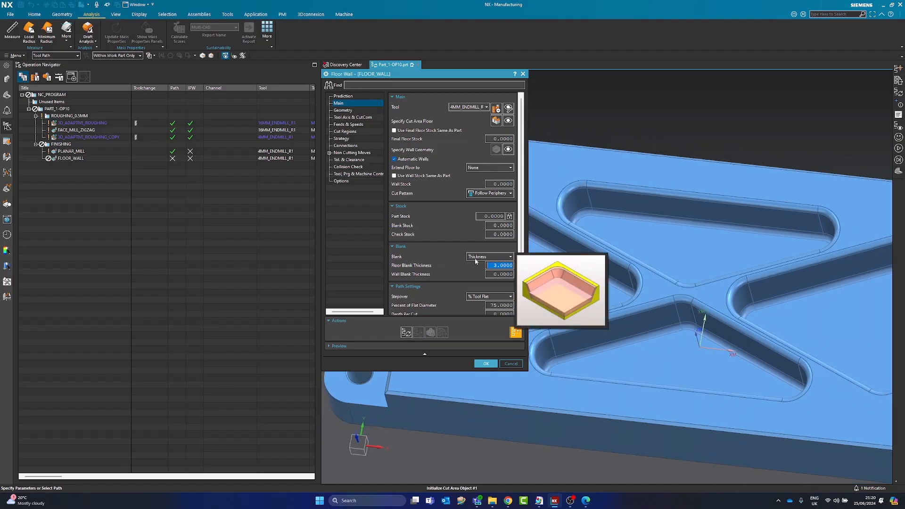
Set both the floor blank thickness and the wall blank thickness of the FLOOR_WALL operation to 0.5 mm
text(0.5)
key(Tab)
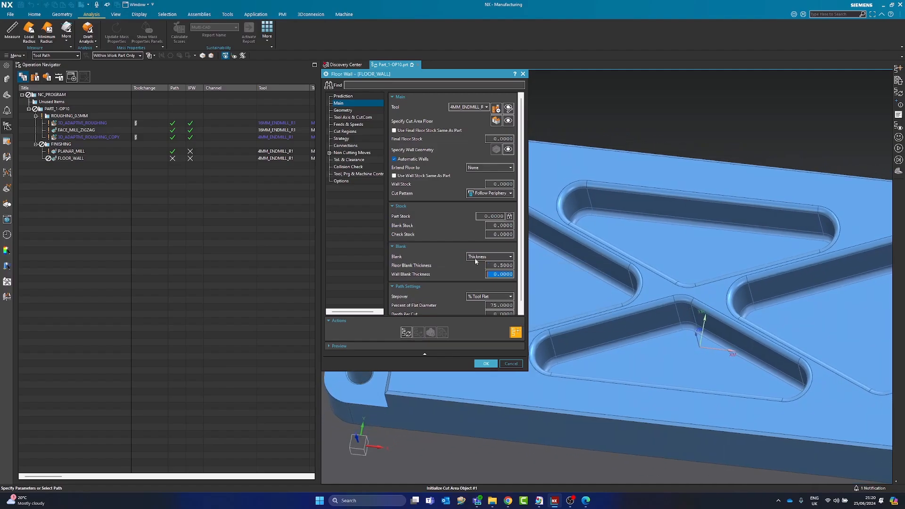
text(0.5)
key(Tab)
scroll(498, 295, down, 1)
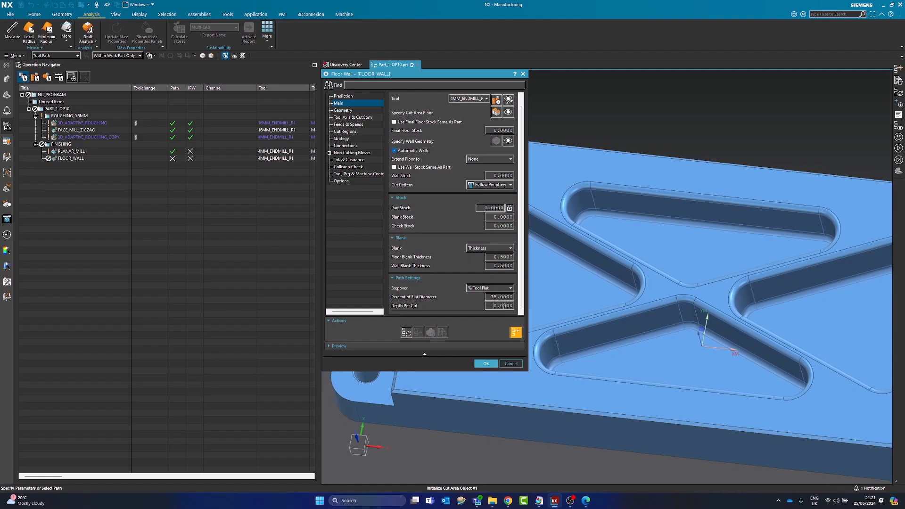
Review the operation's tool axis, feeds and speeds, cut region, strategy and connection settings, and generate its toolpath
click(352, 111)
click(352, 117)
click(339, 125)
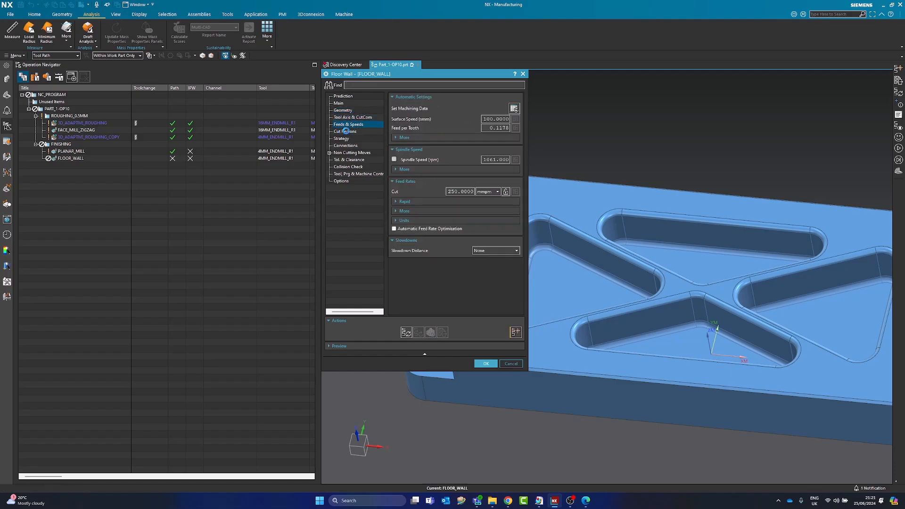
click(346, 131)
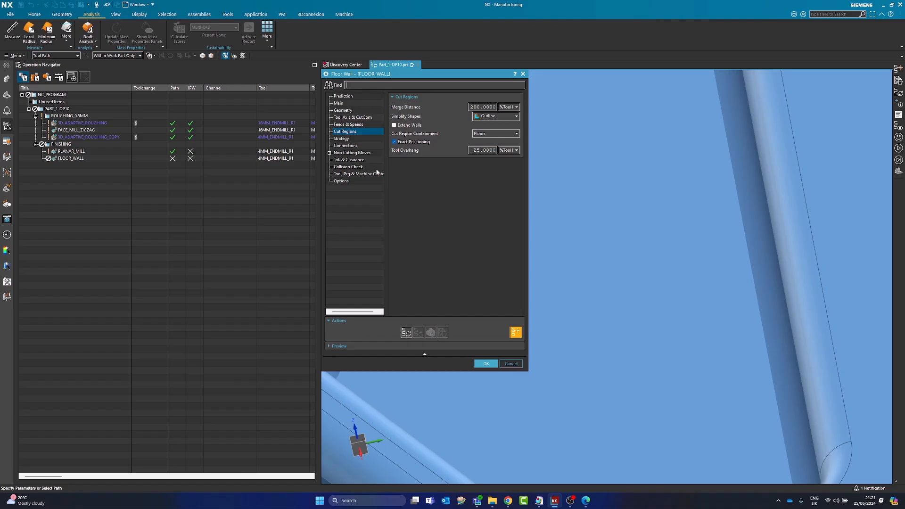
click(348, 138)
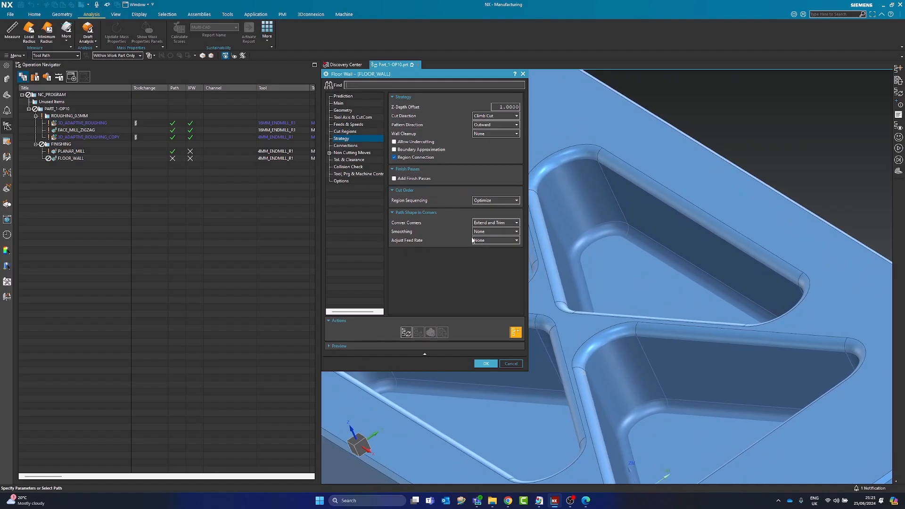
click(345, 146)
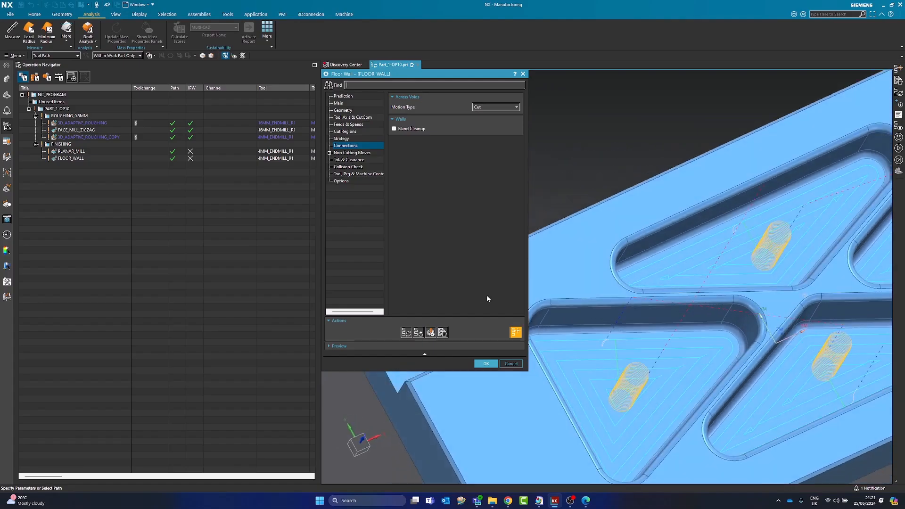
Set corner smoothing to All Passes with a radius of 25% of the tool and regenerate the toolpath
click(343, 138)
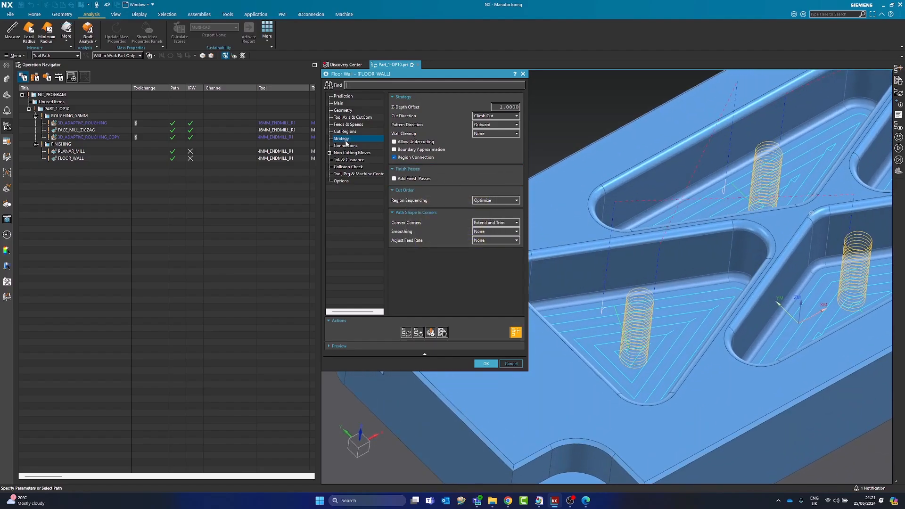
click(482, 232)
click(490, 249)
click(487, 241)
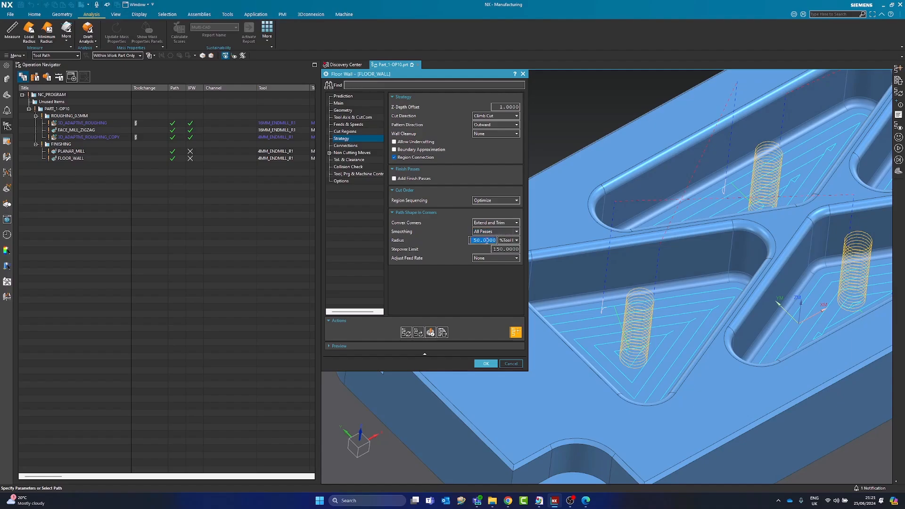
text(25)
key(Tab)
click(406, 332)
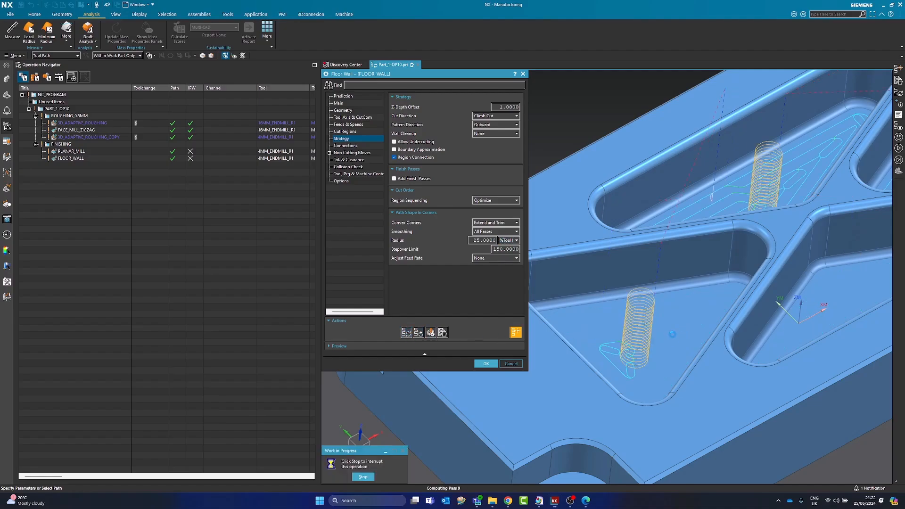
scroll(655, 318, up, 5)
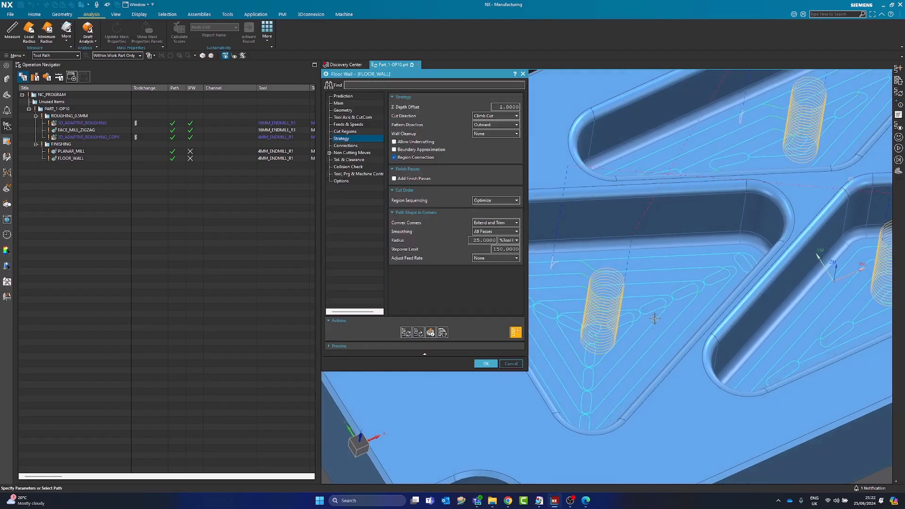
Set the corner smoothing radius to 20% of the tool
double_click(484, 241)
text(20)
key(Tab)
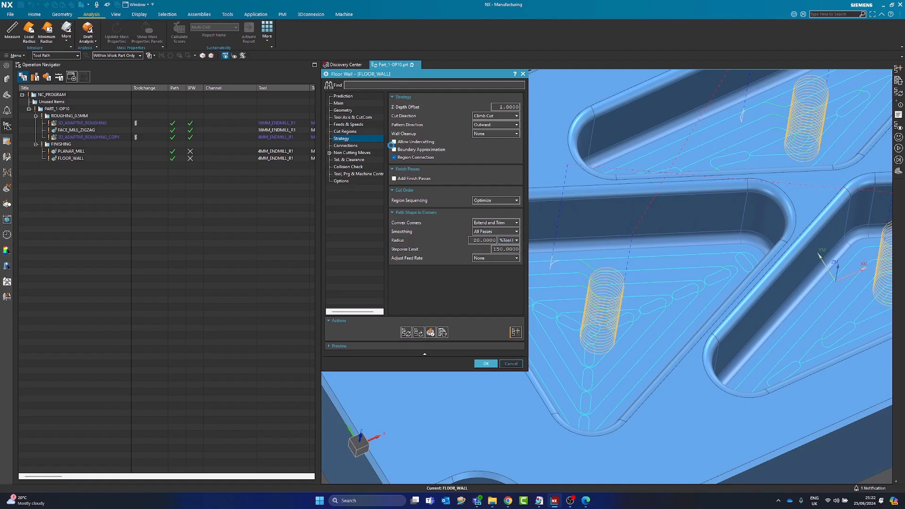
Set the stepover to 50% of the tool's flat diameter in the main settings and regenerate the toolpath
click(352, 103)
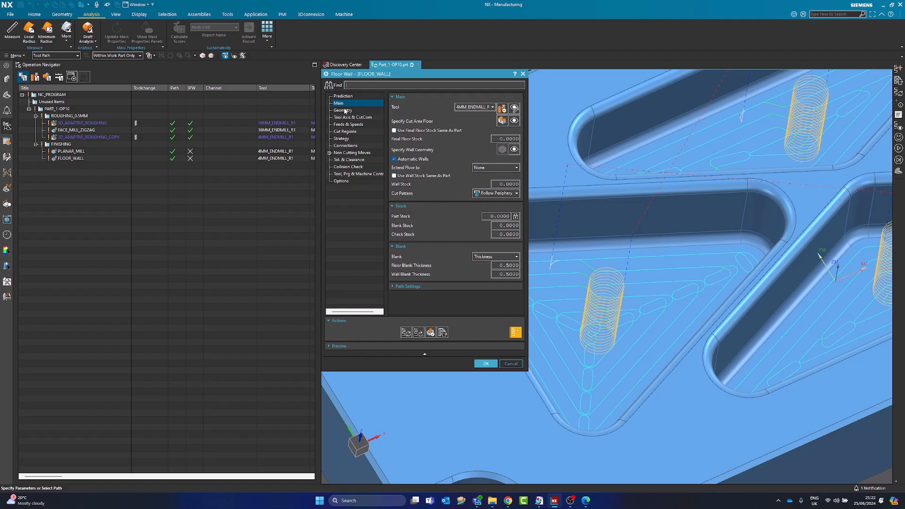
key(Down)
key(Down)
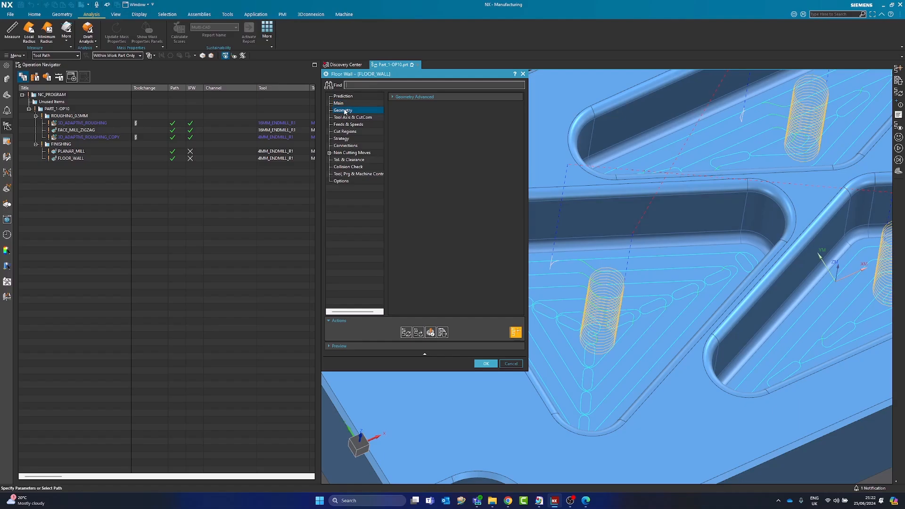
click(344, 97)
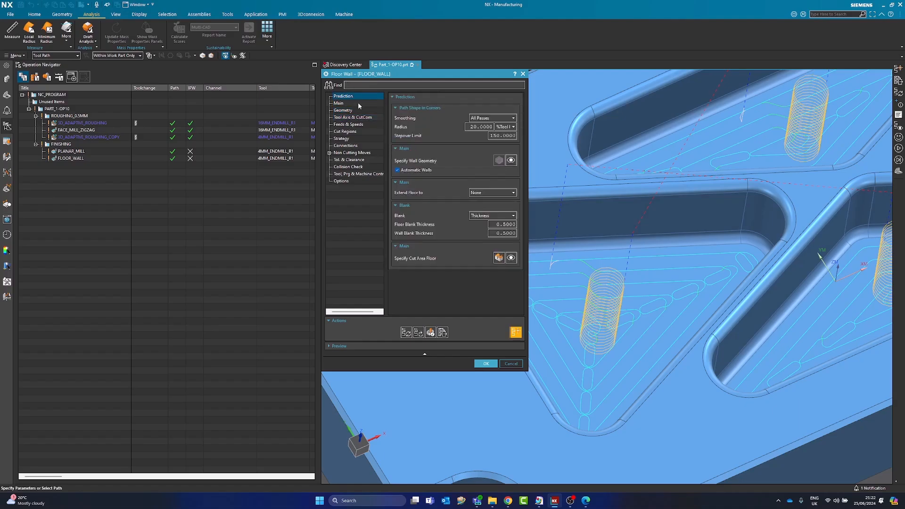
click(360, 104)
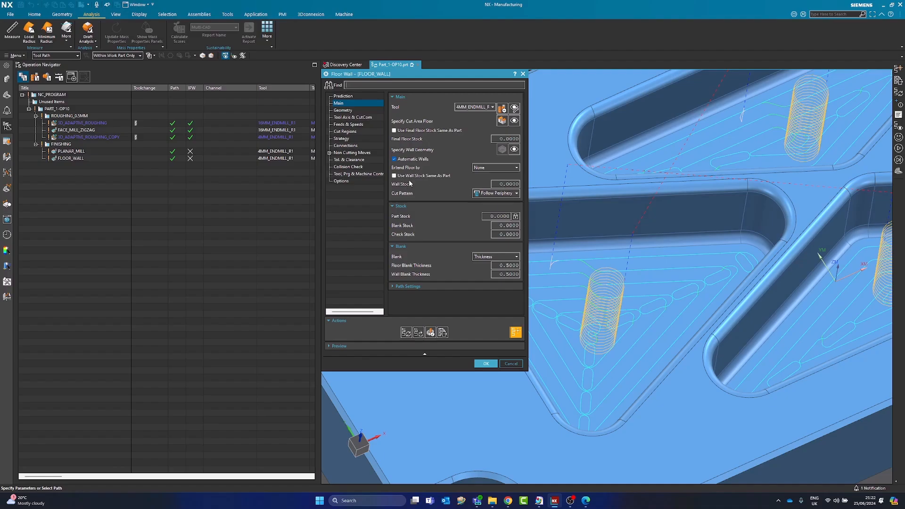
click(406, 286)
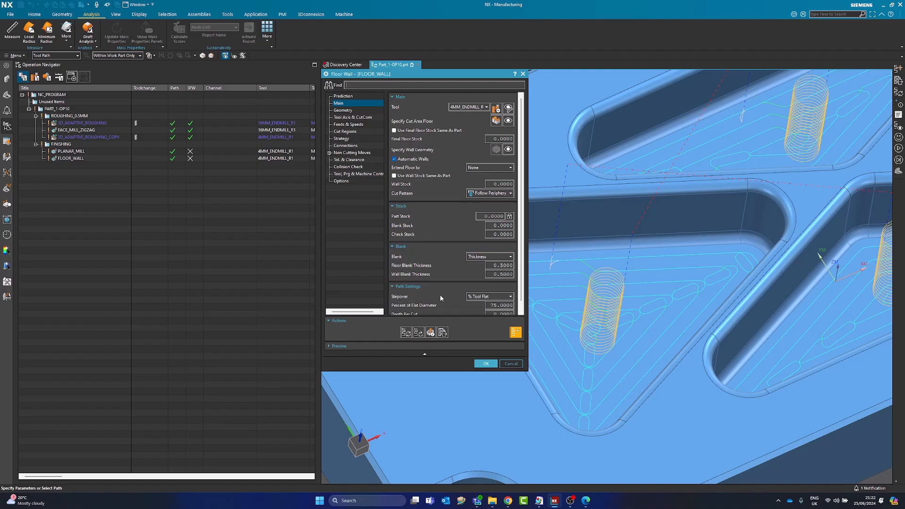
double_click(494, 296)
text(50)
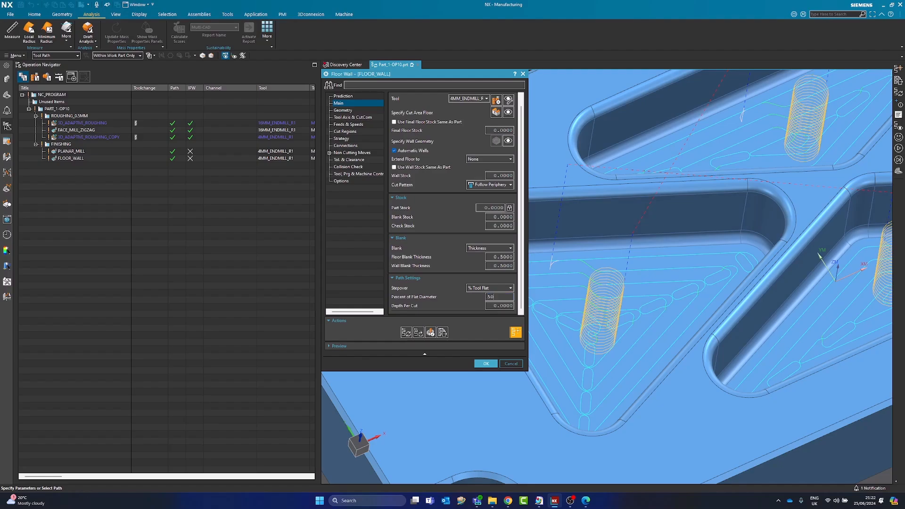
click(407, 332)
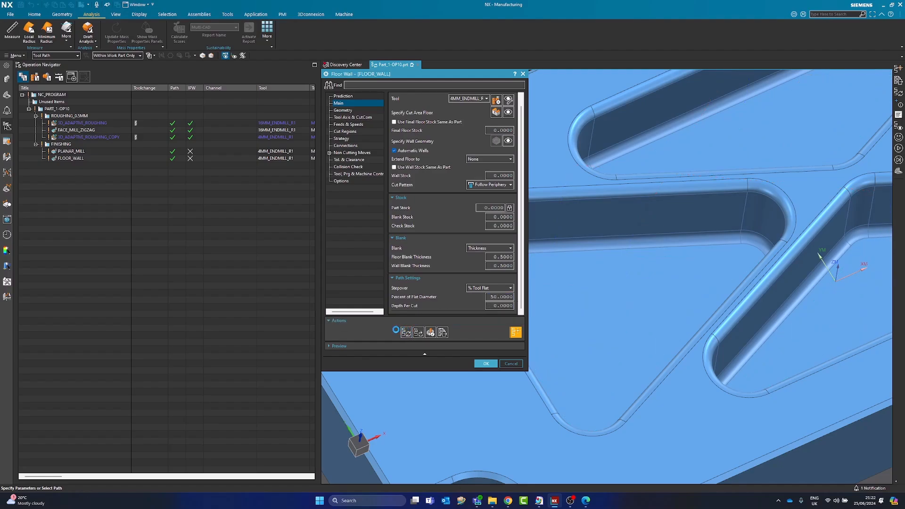
Examine the regenerated floor passes and helical entries in the four pockets, and accept the FLOOR_WALL operation
middle_drag(576, 291, 669, 321)
scroll(680, 267, up, 4)
scroll(695, 258, down, 1)
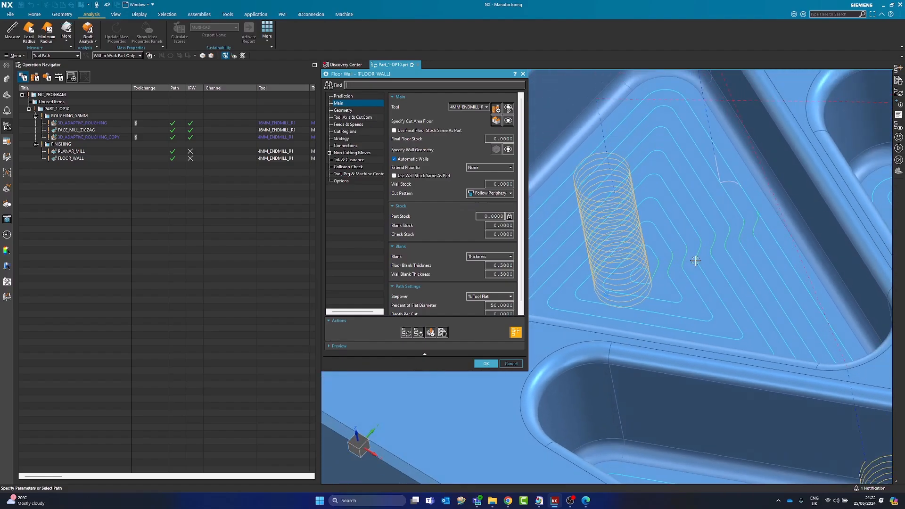
scroll(695, 257, down, 5)
middle_drag(640, 367, 736, 332)
middle_drag(736, 332, 543, 271)
drag(521, 281, 523, 295)
middle_drag(844, 326, 712, 345)
middle_drag(582, 311, 618, 306)
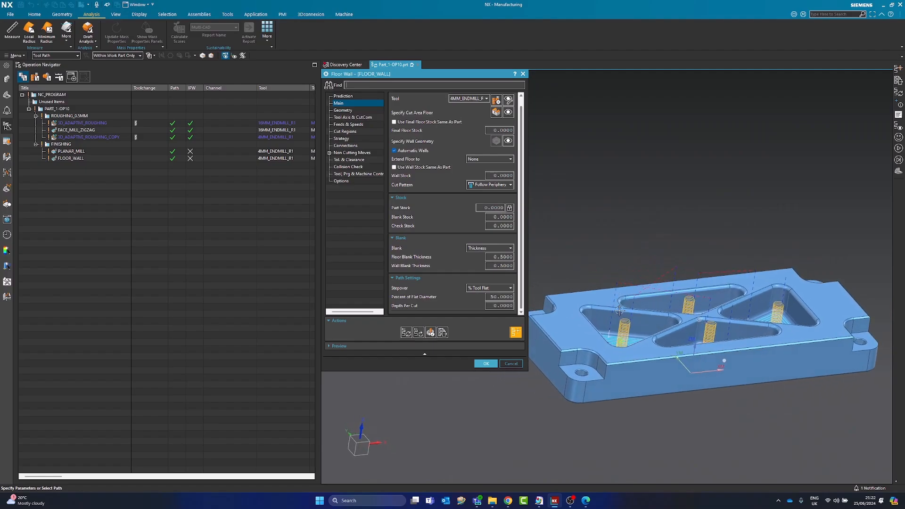
scroll(621, 337, up, 4)
click(490, 365)
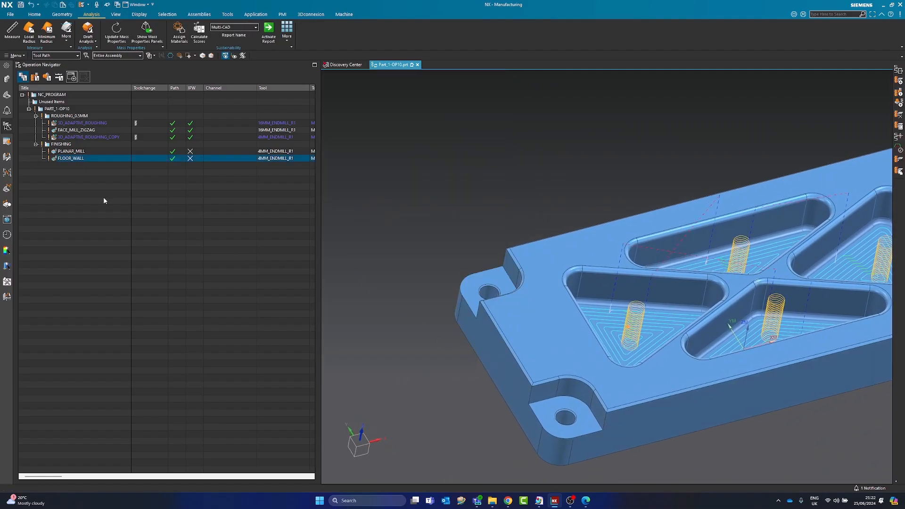
Delete the FLOOR_WALL operation from the FINISHING group
right_click(81, 158)
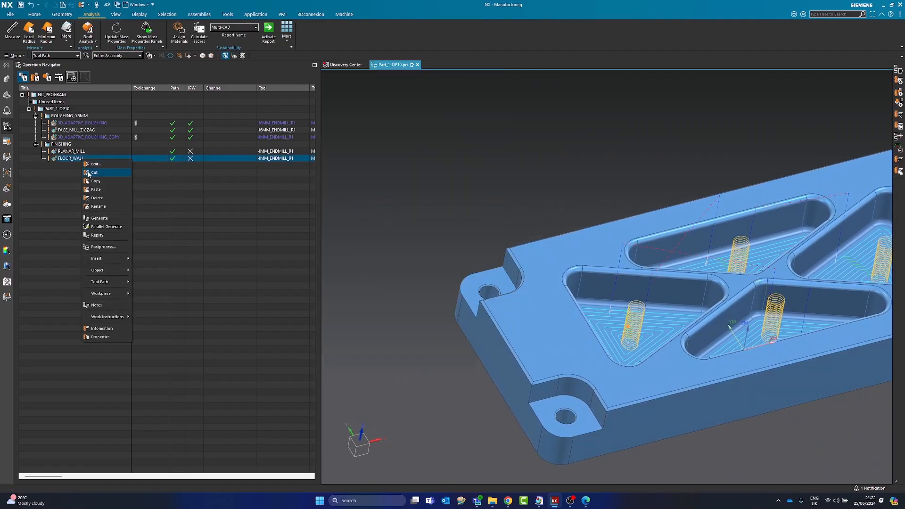
click(99, 198)
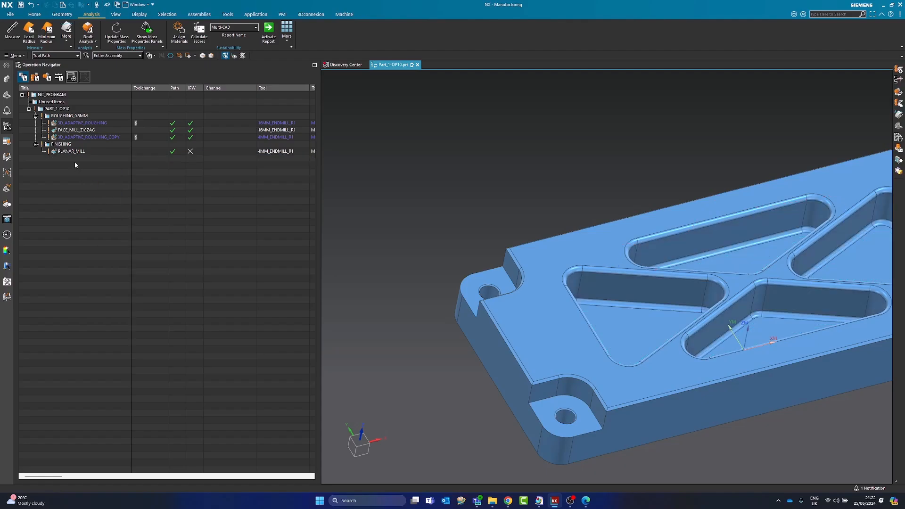
click(66, 153)
click(69, 163)
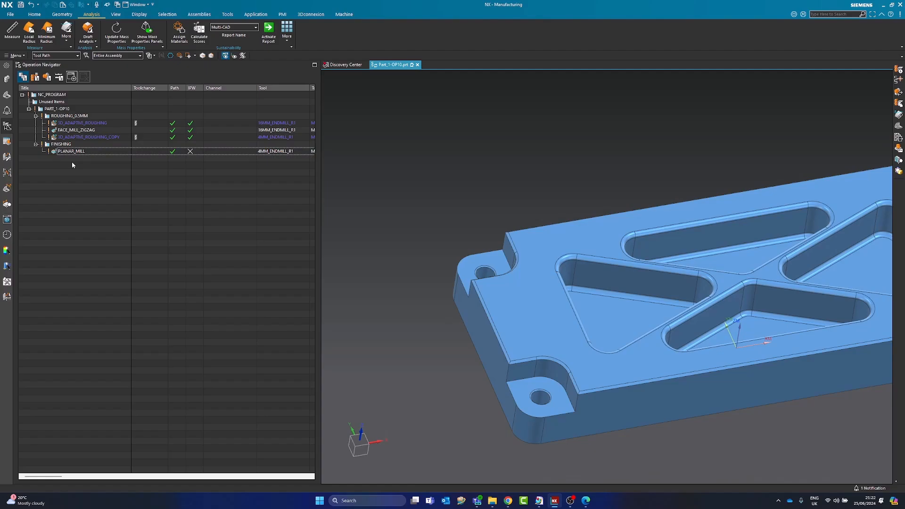
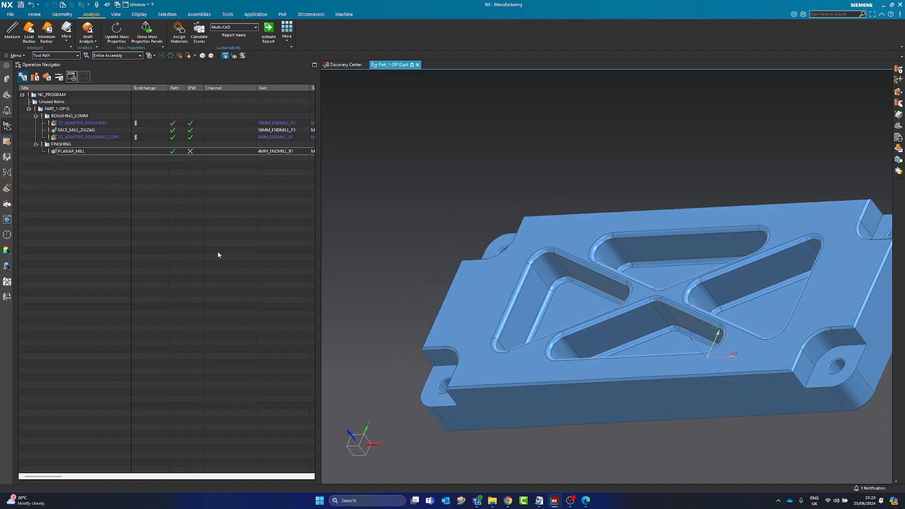
Duplicate the PLANAR_MILL operation within the FINISHING group by copying and pasting it
click(70, 152)
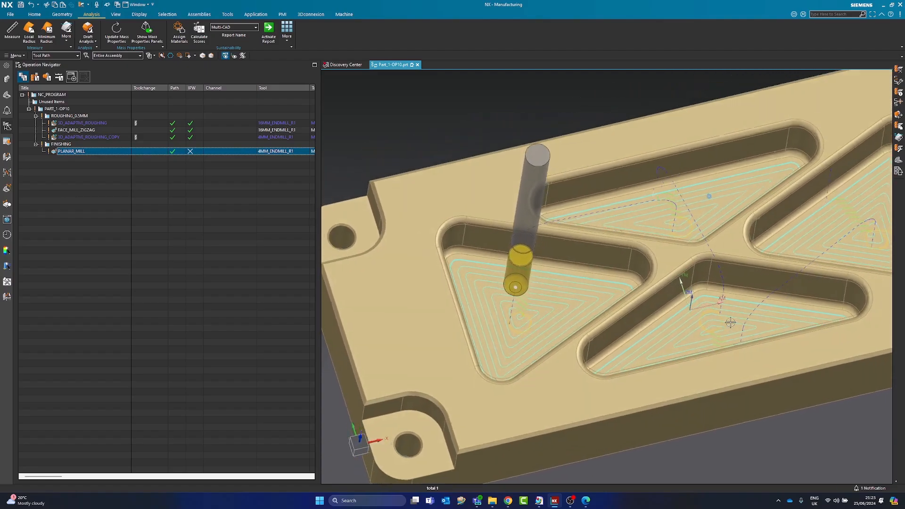
double_click(79, 153)
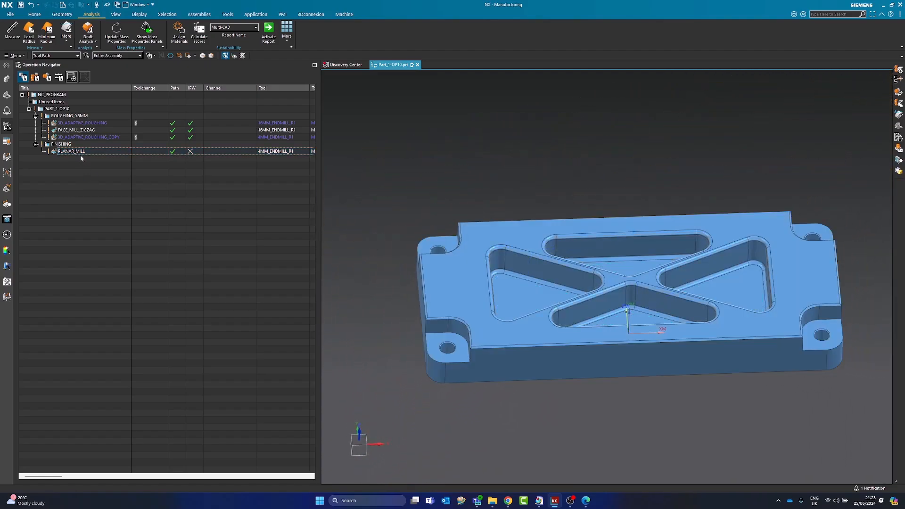
right_click(77, 151)
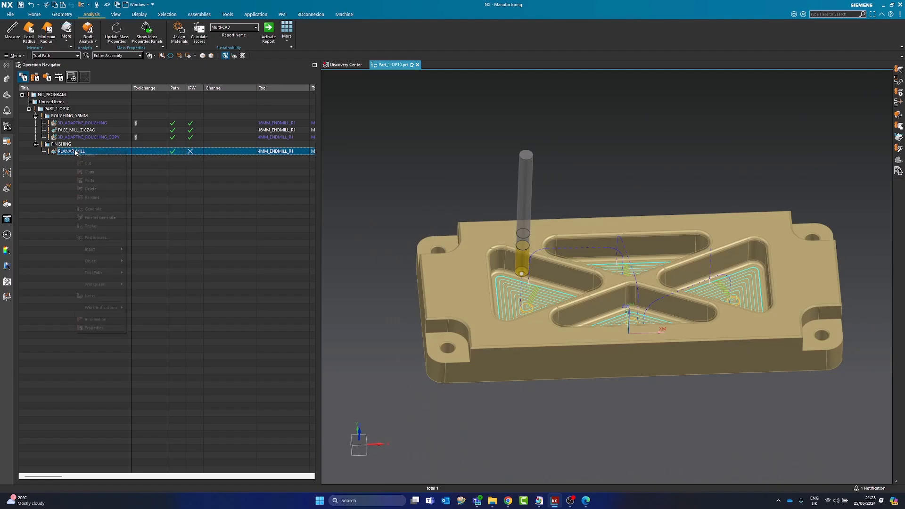
click(89, 173)
right_click(77, 151)
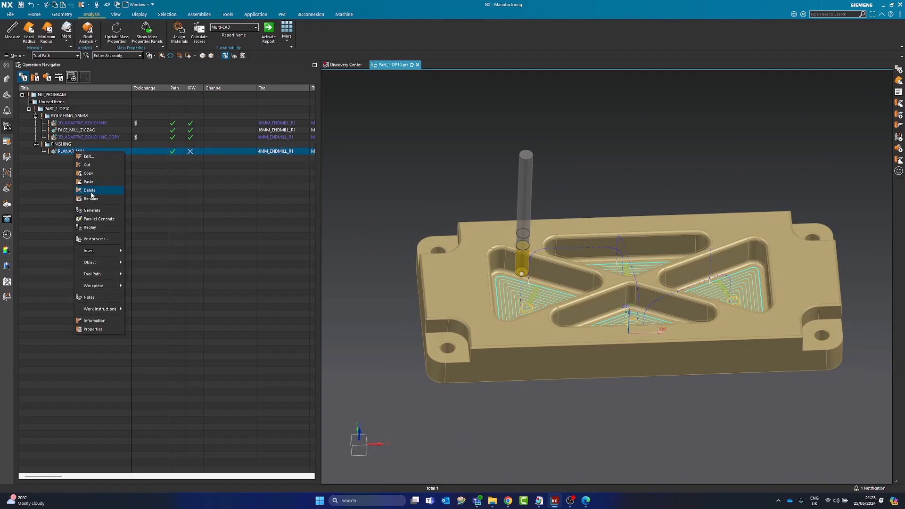
click(90, 181)
Open PLANAR_MILL_COPY for editing and assign the 8MM_ENDMILL tool to it
double_click(89, 159)
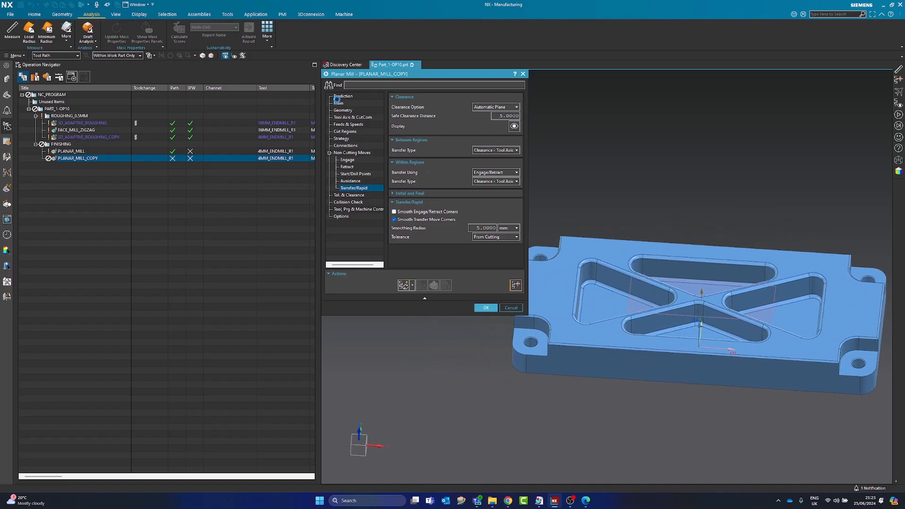
click(338, 97)
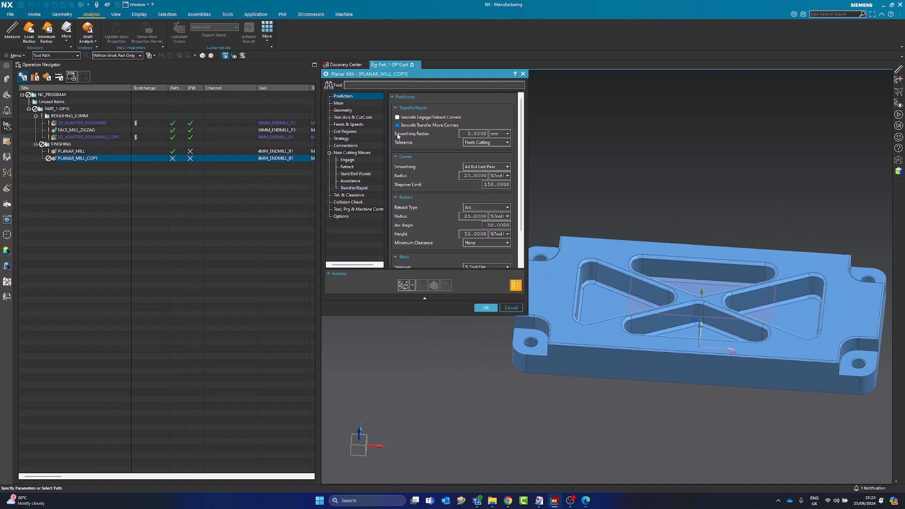
key(Down)
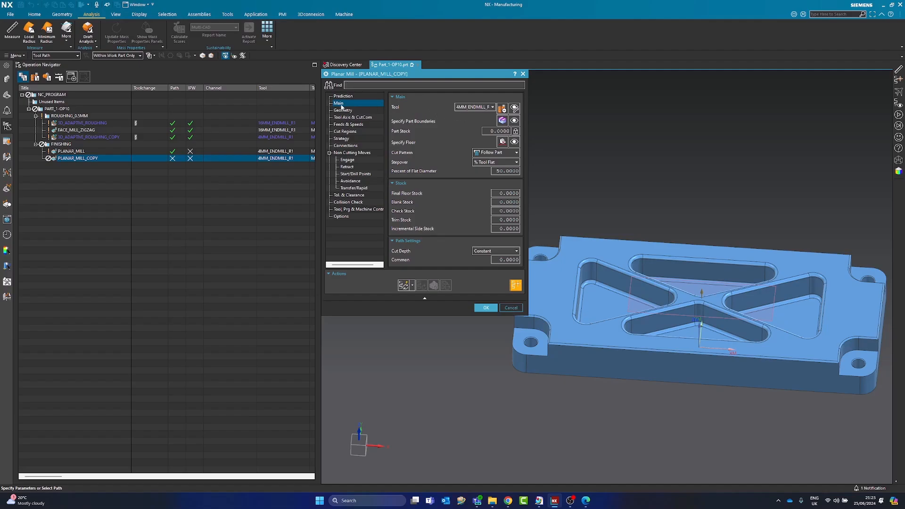
click(463, 108)
click(466, 132)
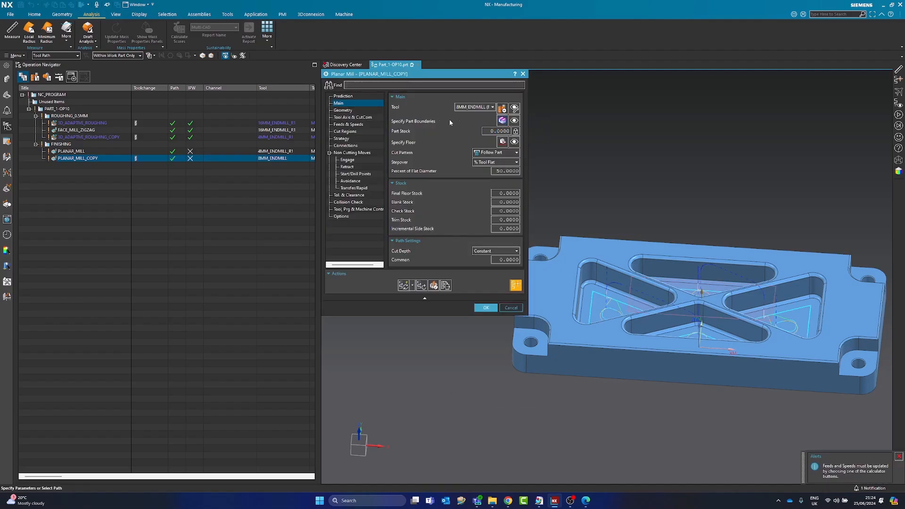
Remove all the existing part boundaries from PLANAR_MILL_COPY
click(502, 121)
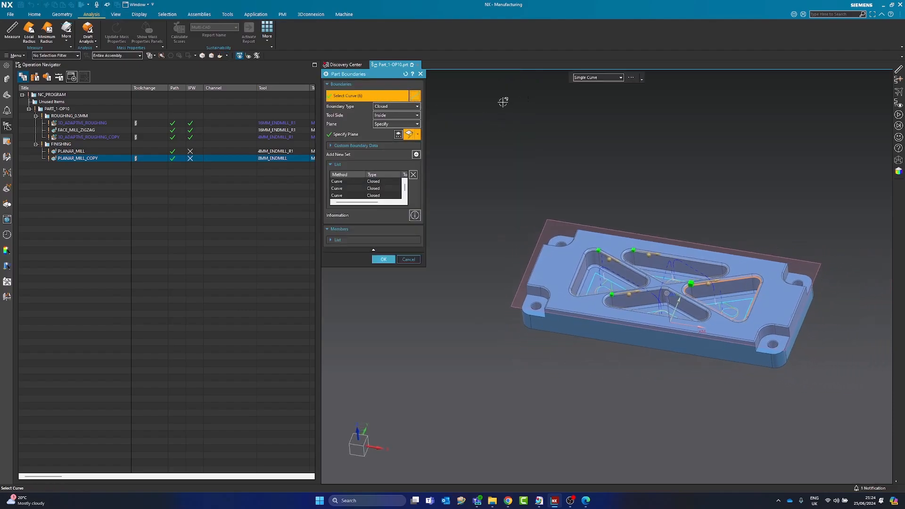
click(413, 174)
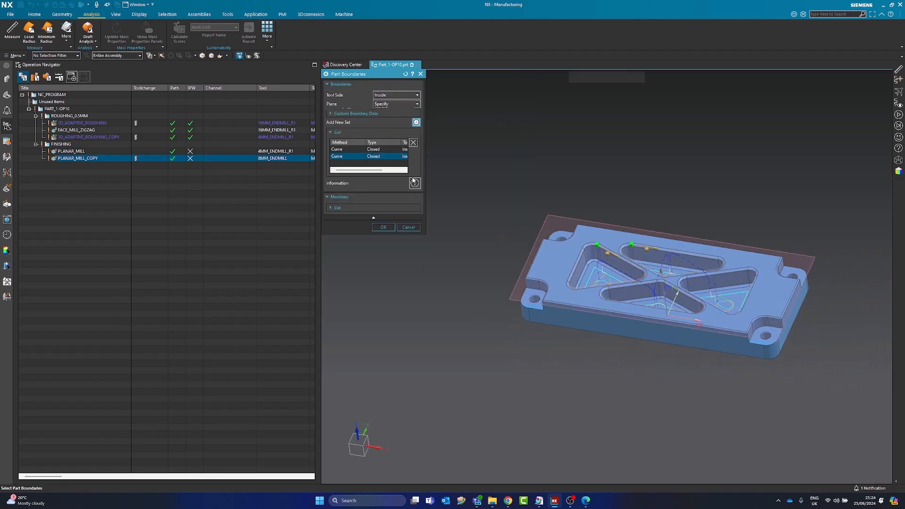
click(413, 177)
click(413, 177)
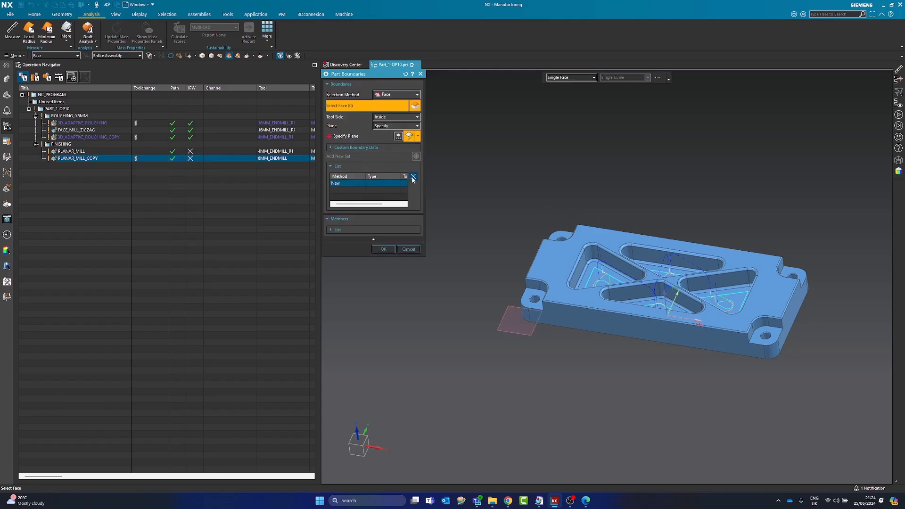
Define a closed part boundary by curves, using Tangent Curves to pick the outer perimeter edge around the part's base
click(396, 94)
click(393, 109)
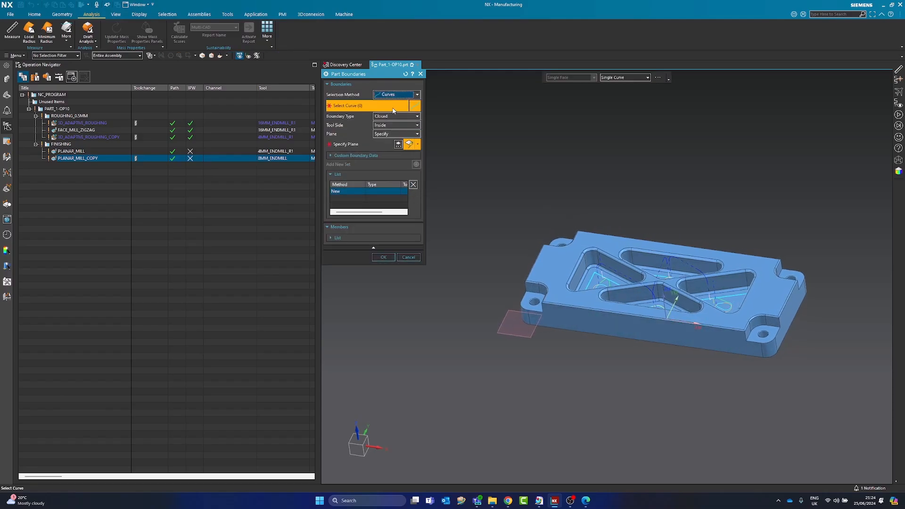
click(624, 78)
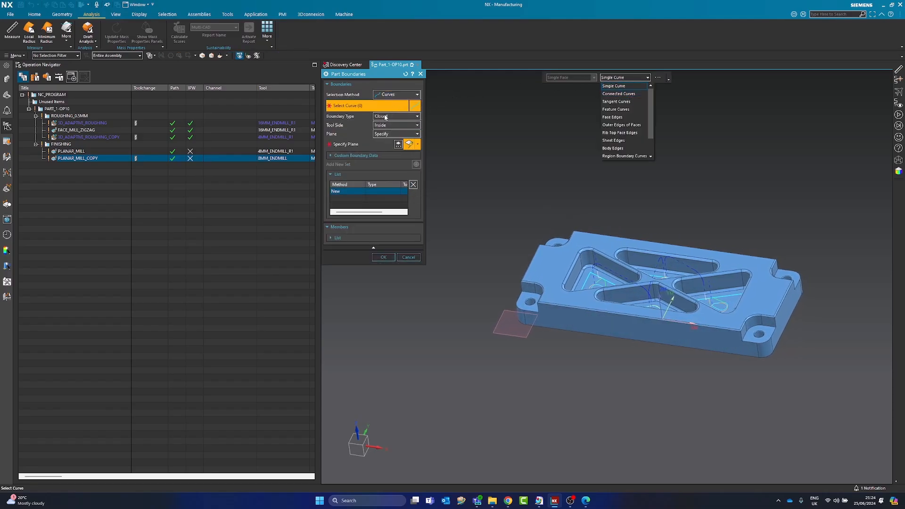
click(615, 101)
scroll(733, 288, up, 5)
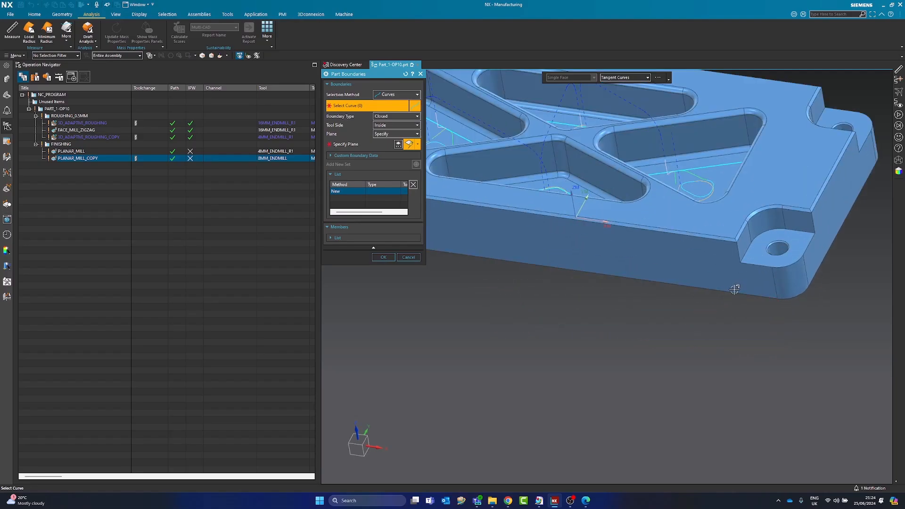
click(735, 291)
middle_drag(735, 292, 612, 279)
scroll(549, 251, up, 5)
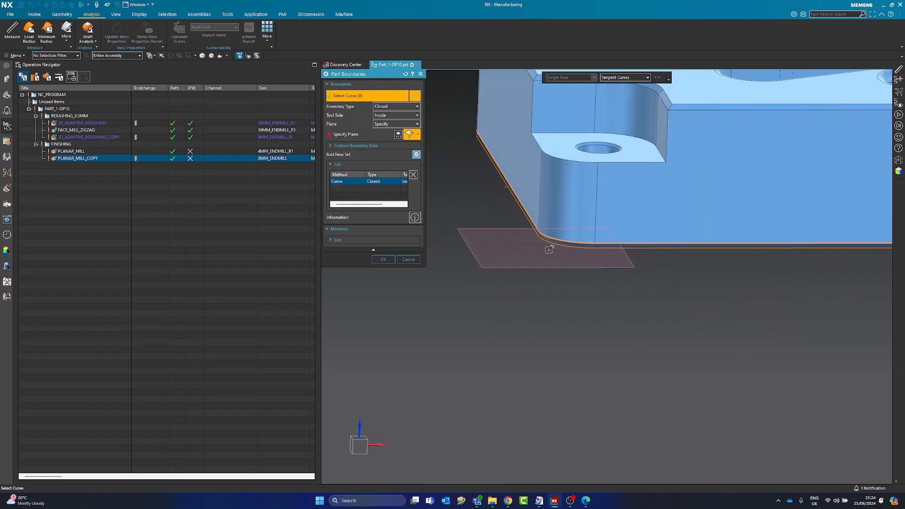
scroll(526, 208, down, 5)
middle_drag(572, 253, 700, 213)
middle_drag(599, 263, 459, 183)
scroll(430, 219, down, 5)
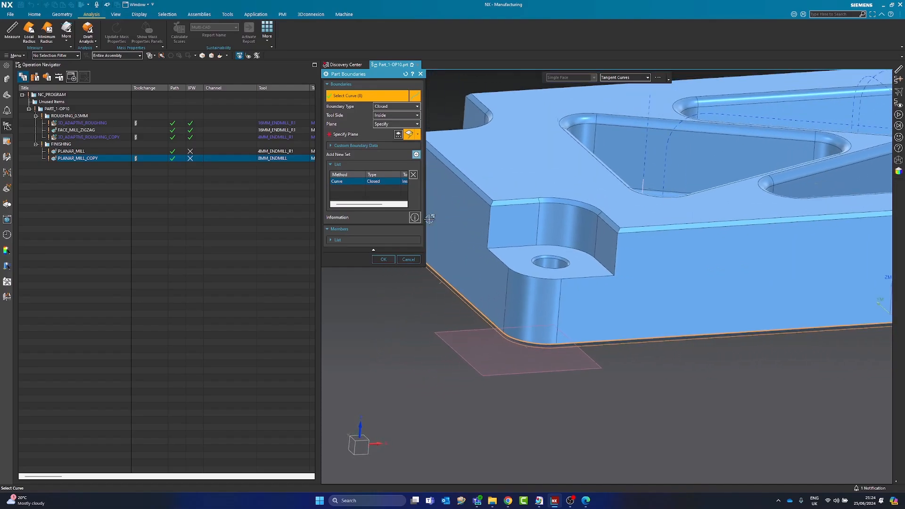
middle_drag(430, 218, 783, 332)
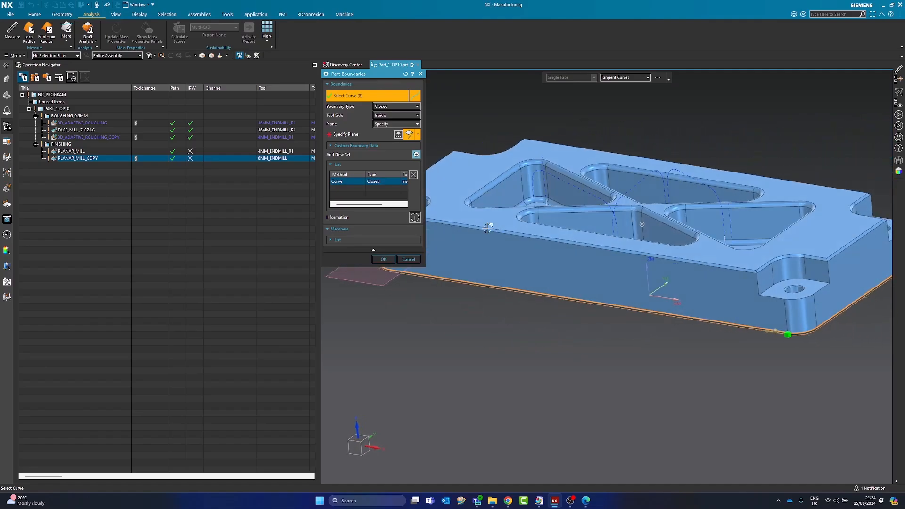
Specify the part's top face as the boundary plane and accept the part boundary
click(359, 135)
click(513, 238)
middle_drag(513, 238, 492, 302)
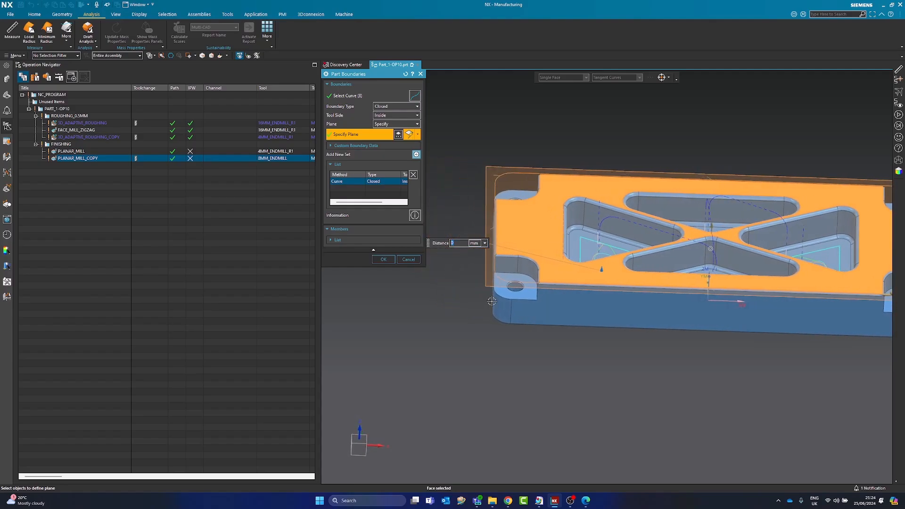
middle_drag(567, 164, 440, 204)
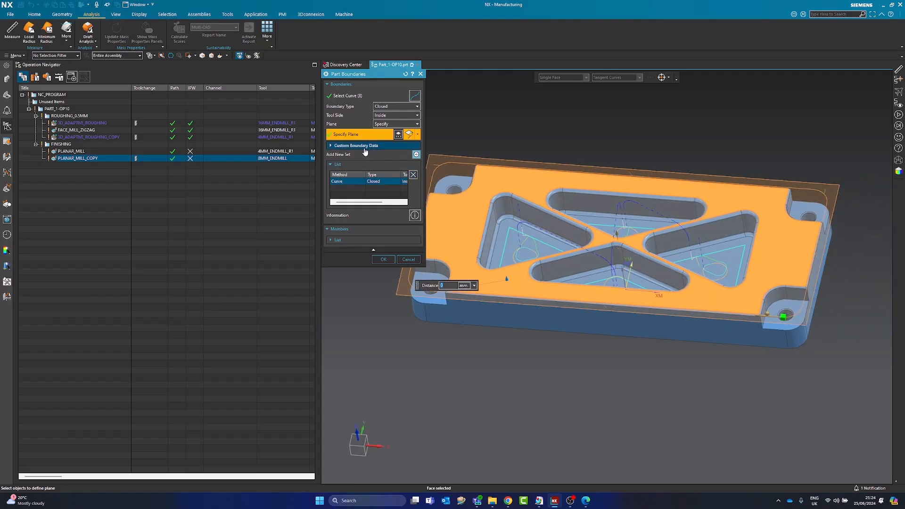
click(383, 259)
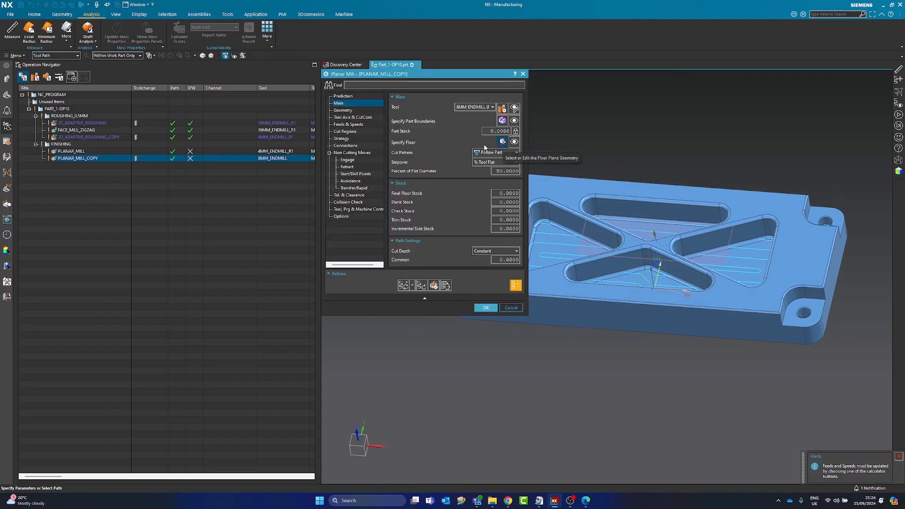
Specify the floor plane at a distance of -1 mm from the part's bottom face
click(500, 143)
middle_drag(643, 407, 456, 243)
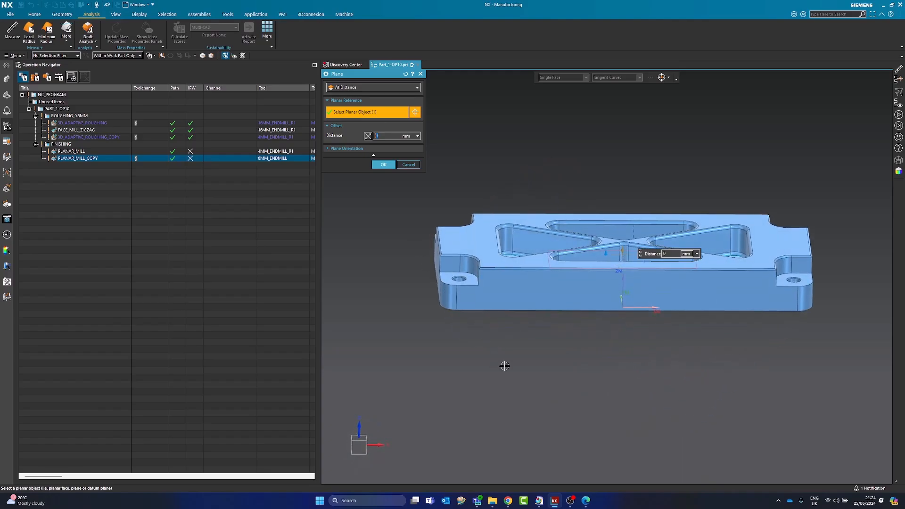
middle_drag(506, 325, 512, 297)
click(512, 298)
mouse_move(434, 341)
middle_down()
mouse_move(507, 311)
mouse_move(627, 354)
mouse_move(608, 304)
mouse_move(636, 307)
mouse_move(638, 320)
mouse_move(640, 308)
mouse_move(640, 317)
mouse_move(510, 306)
mouse_move(587, 291)
middle_up()
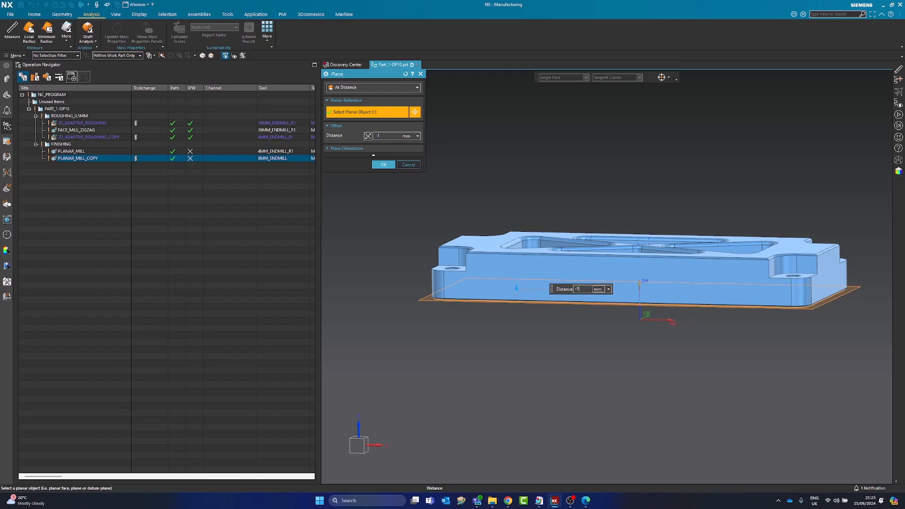
text(1)
key(Return)
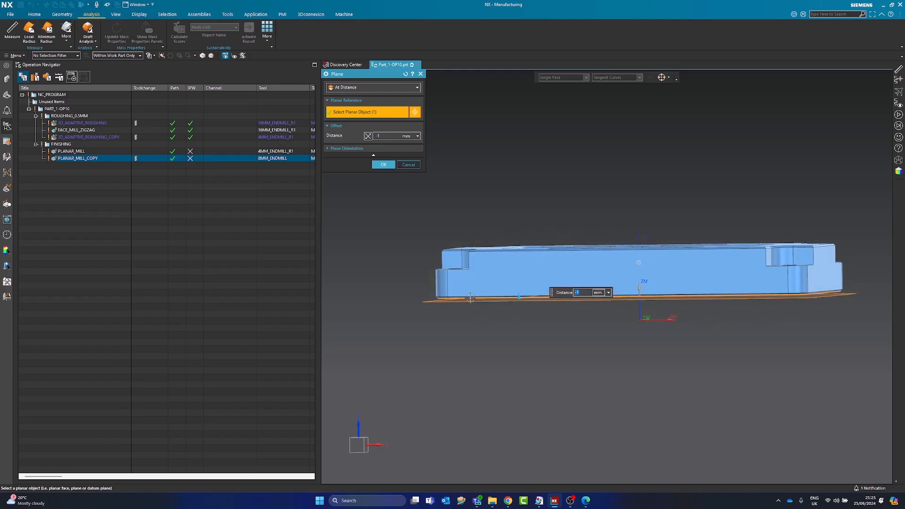
click(384, 165)
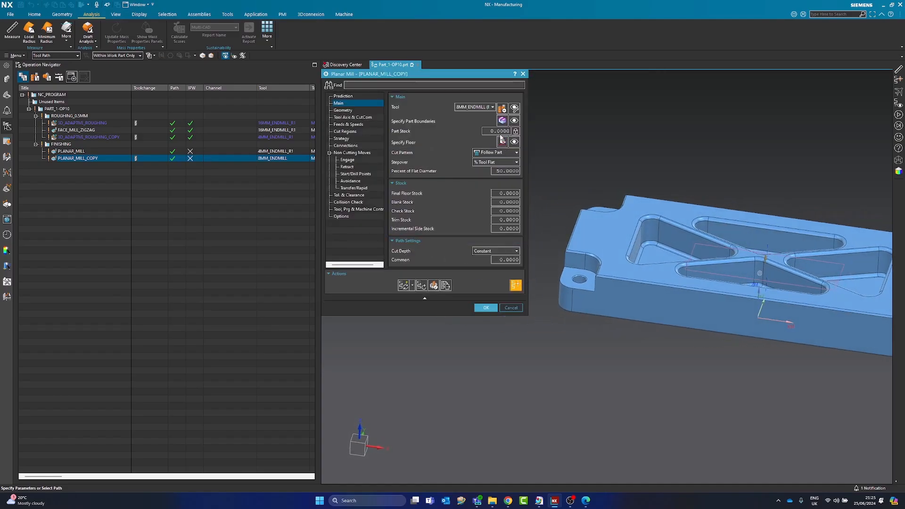
Set the part boundary's tool side to Outside and the operation's cut pattern to Profile
click(502, 121)
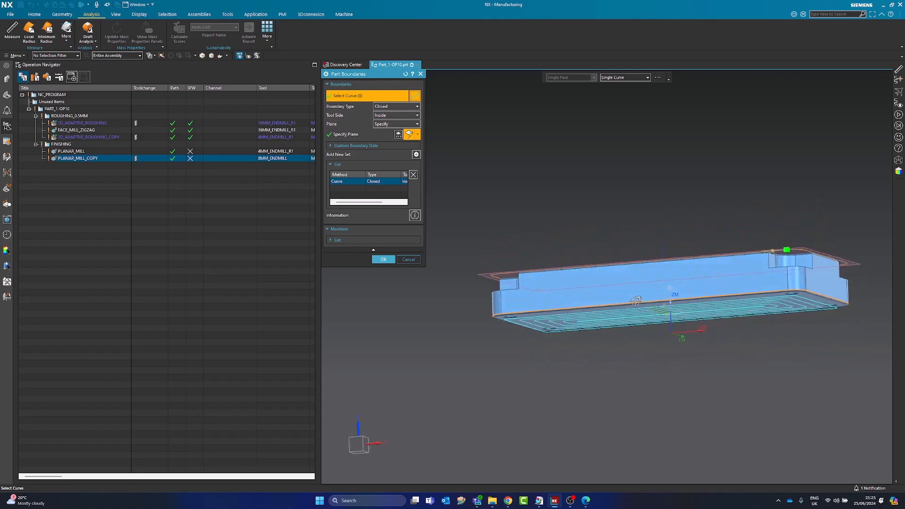
click(384, 115)
click(384, 128)
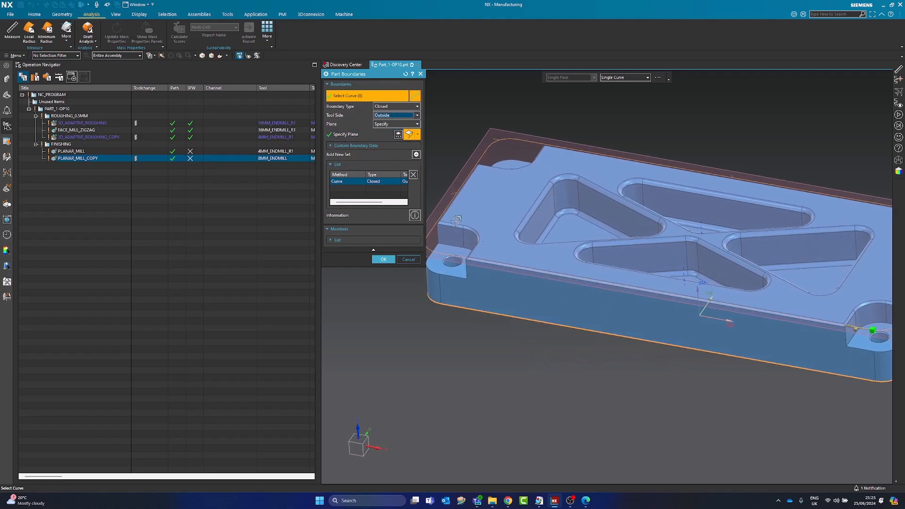
click(383, 259)
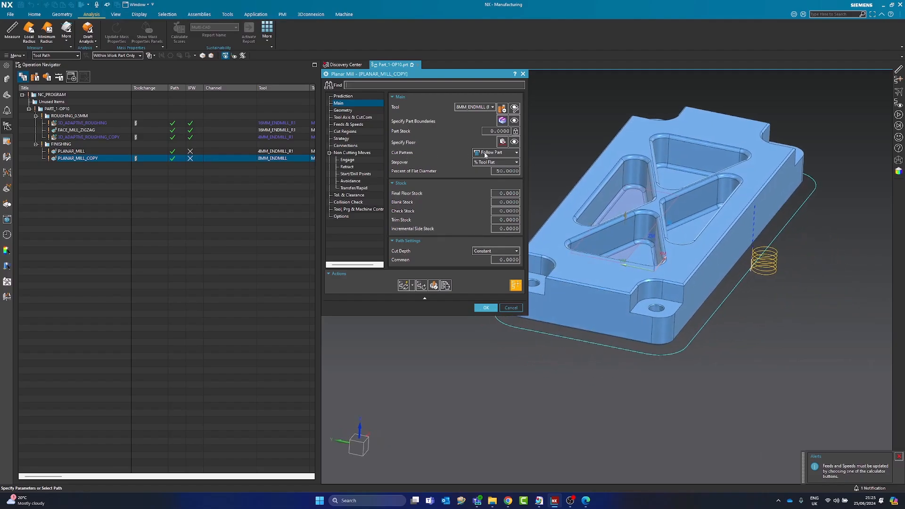
click(485, 154)
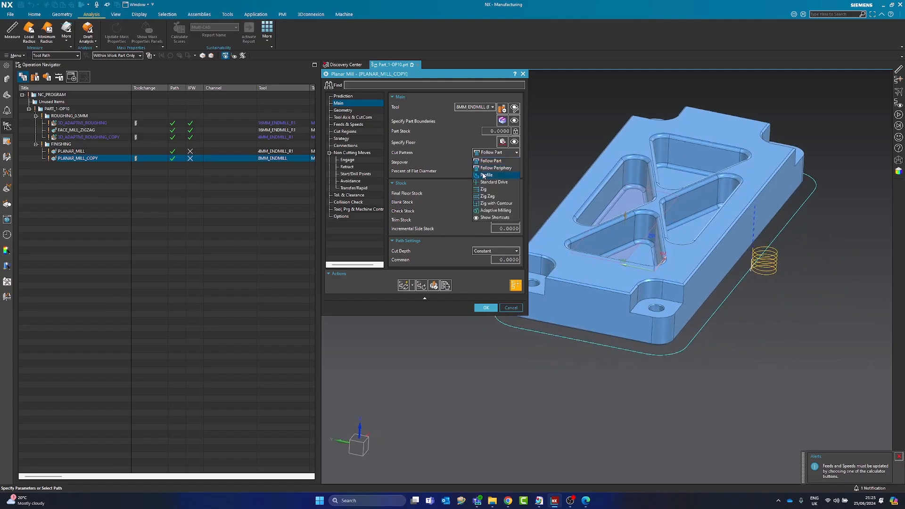
click(485, 175)
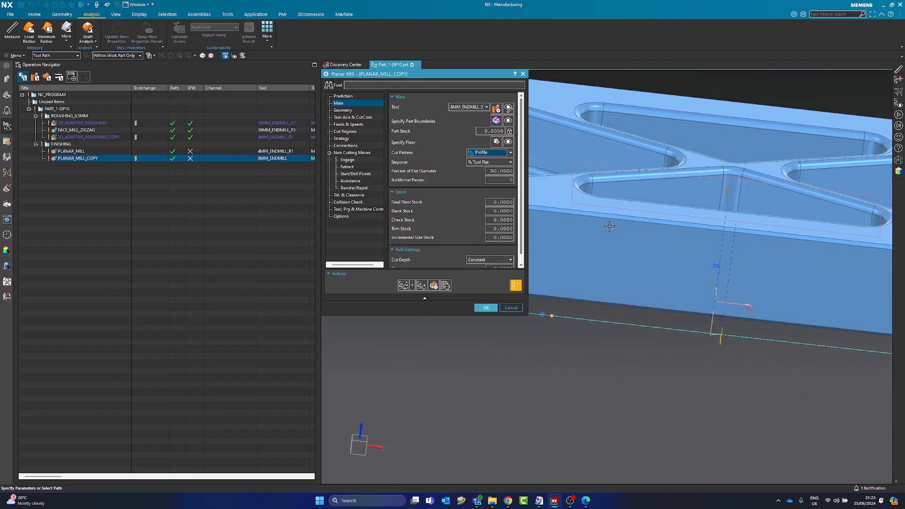
Try 10 additional passes for the profile cut, and reset the additional passes to 0
scroll(444, 211, down, 1)
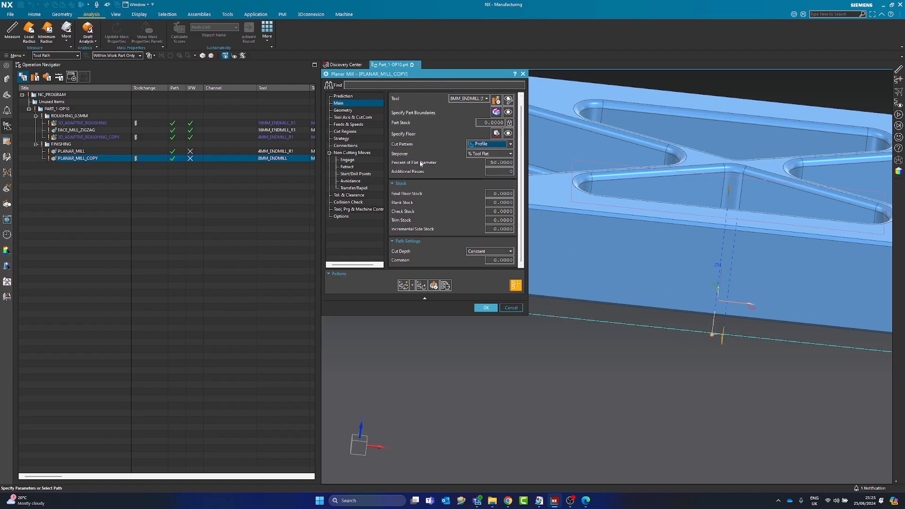
click(503, 172)
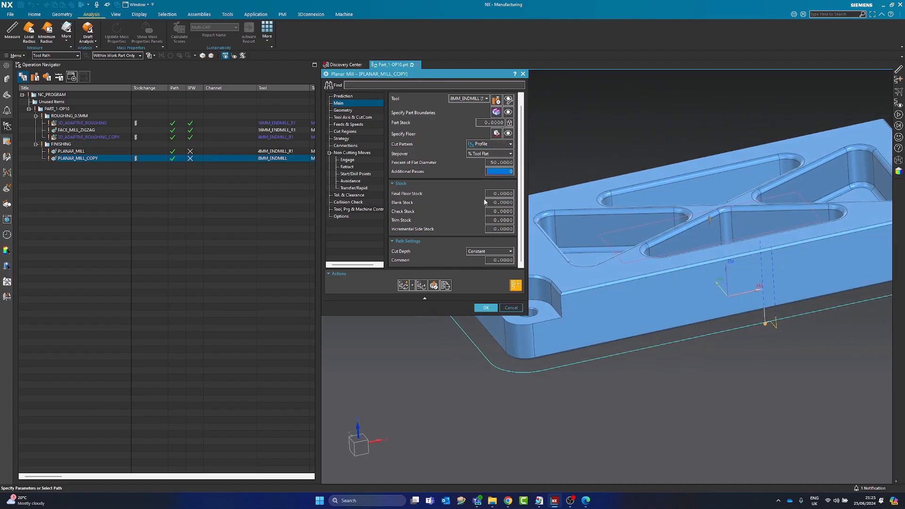
text(10)
key(Tab)
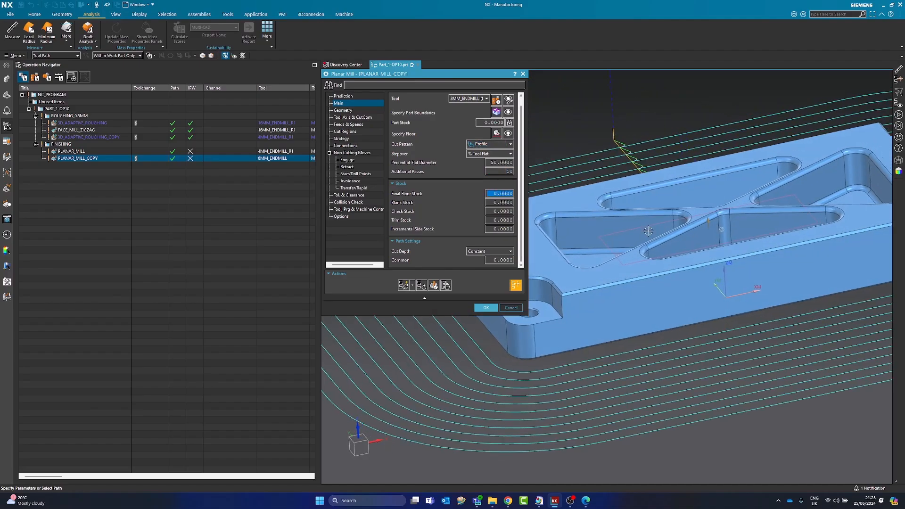
click(493, 171)
text(0)
key(Tab)
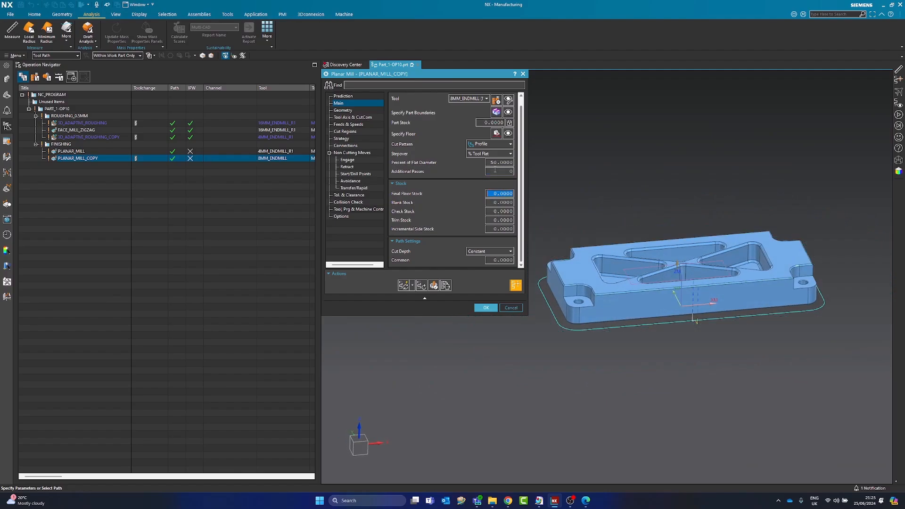
Review the operation's tool axis, feeds and speeds, cut regions and strategy settings
click(348, 117)
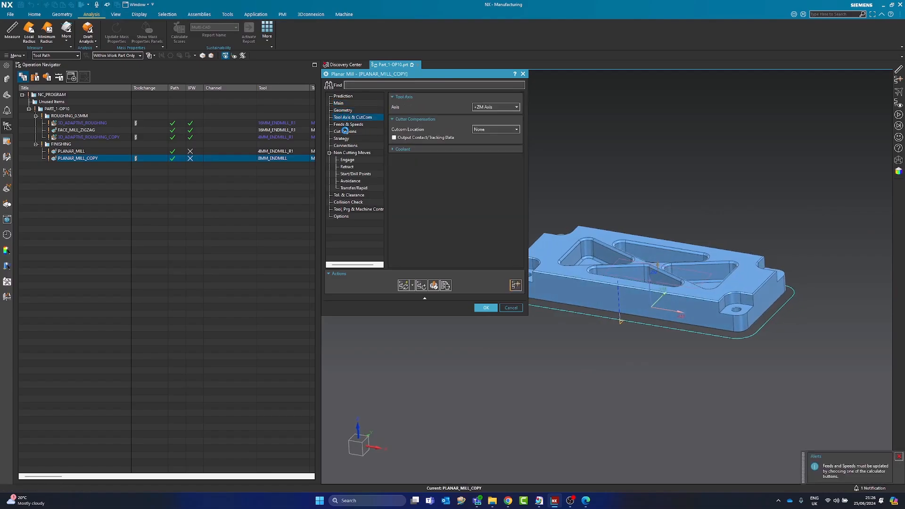
click(347, 124)
click(346, 133)
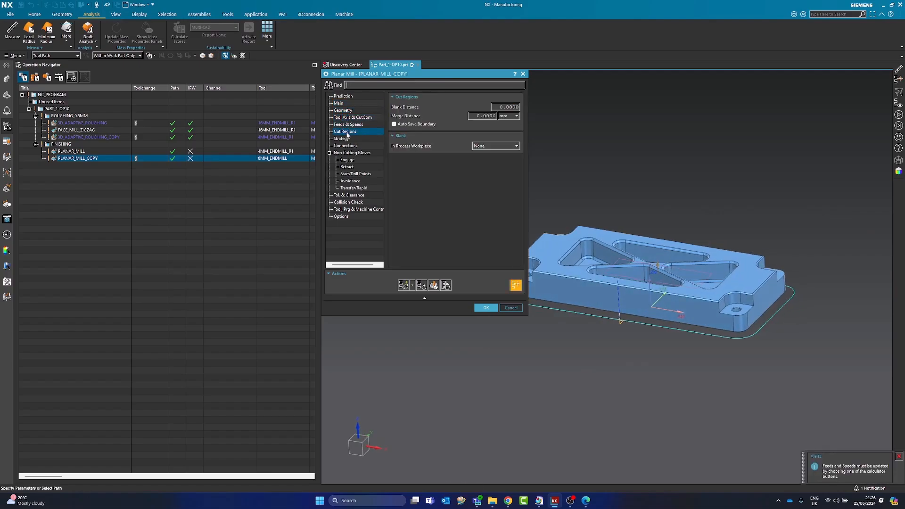
click(348, 124)
click(500, 159)
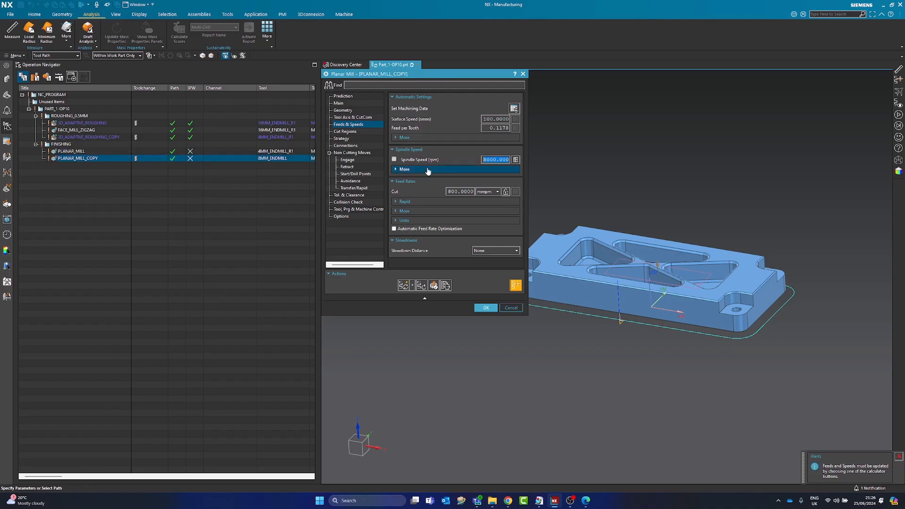
click(460, 192)
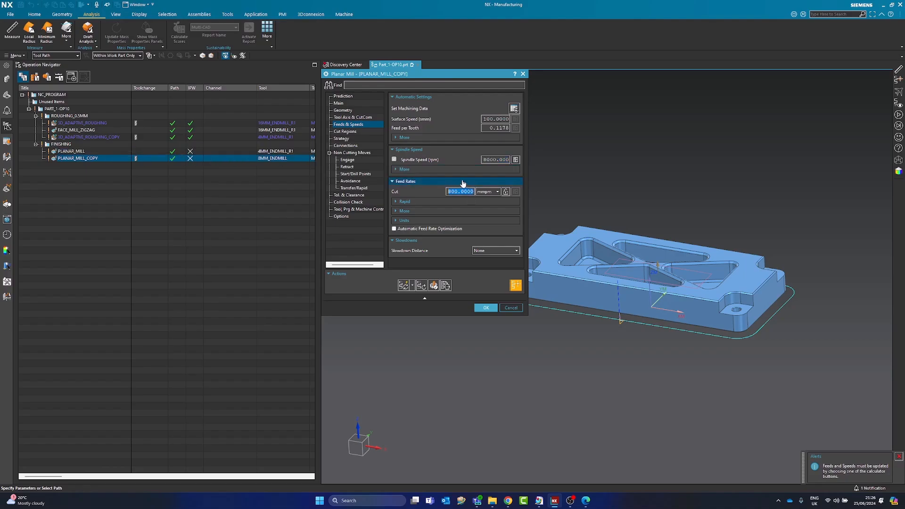
click(351, 132)
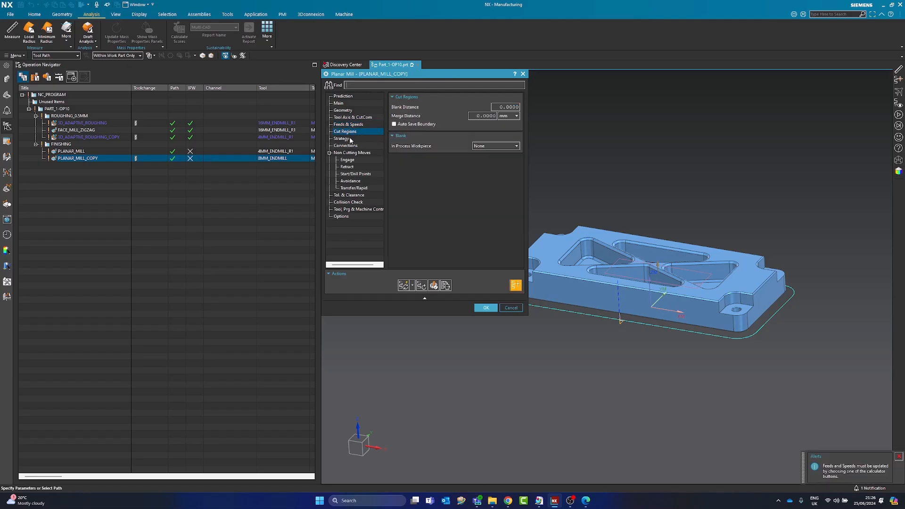
click(350, 140)
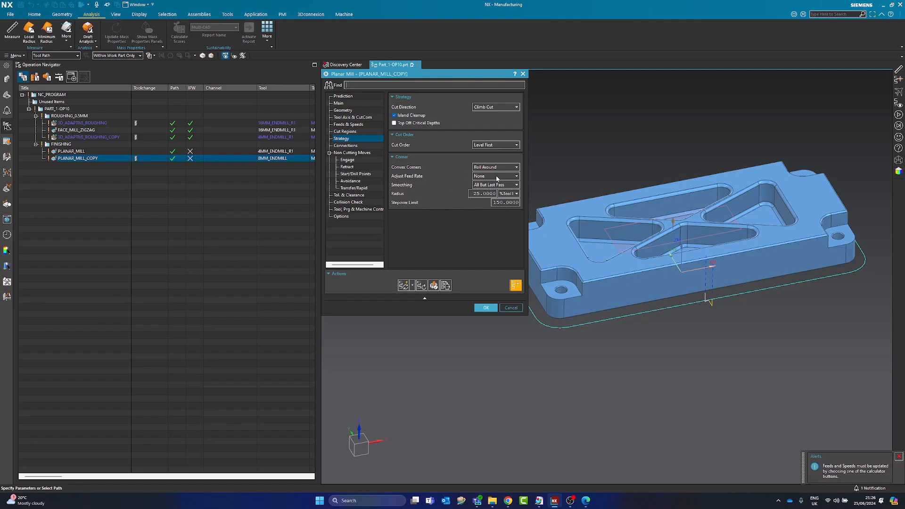
Set the open-area engage type of the outside profile operation to Arc with a radius of 1 mm
click(347, 160)
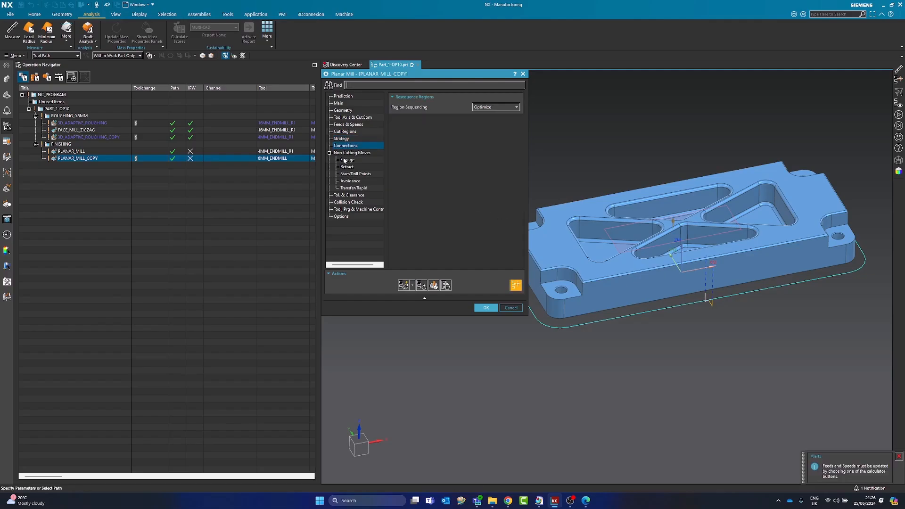
scroll(687, 303, up, 8)
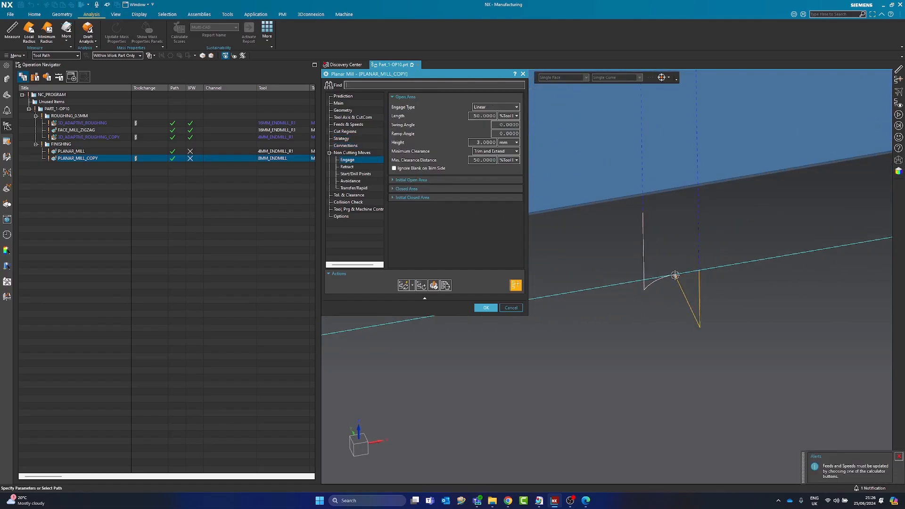
click(487, 109)
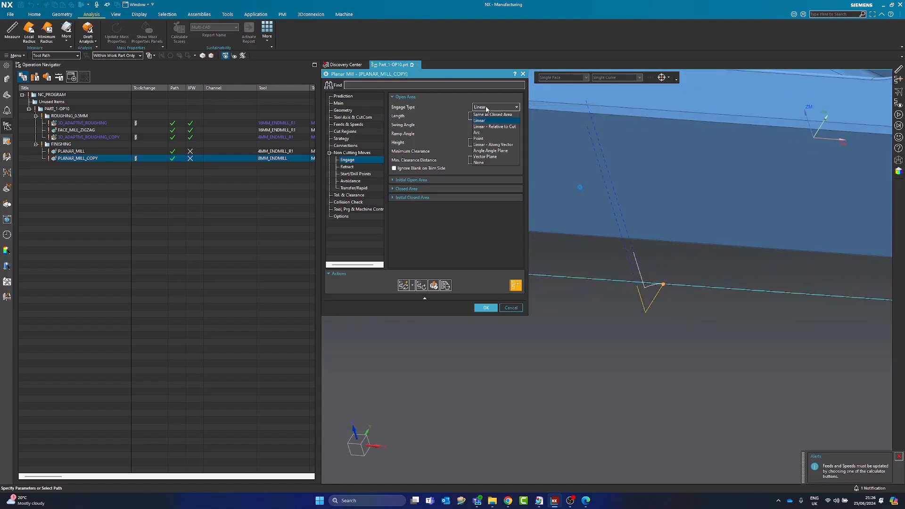
click(483, 133)
click(485, 116)
text(1`)
key(Return)
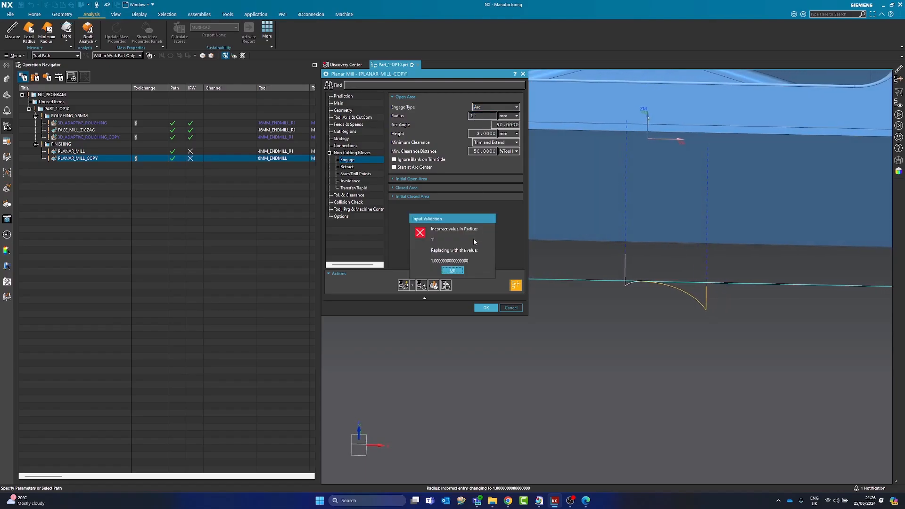
key(Return)
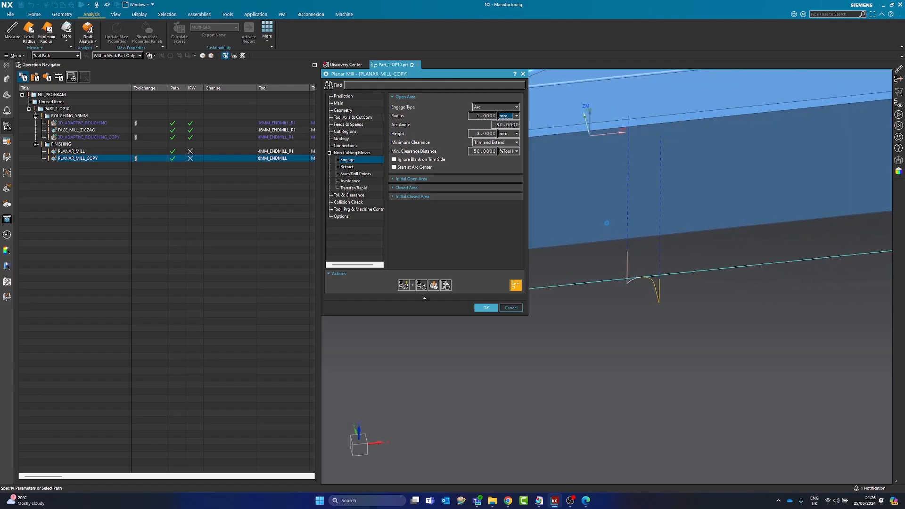
Set the open-area engage's minimum clearance to None, and its arc to a 3 mm radius and 60° angle
scroll(608, 256, up, 5)
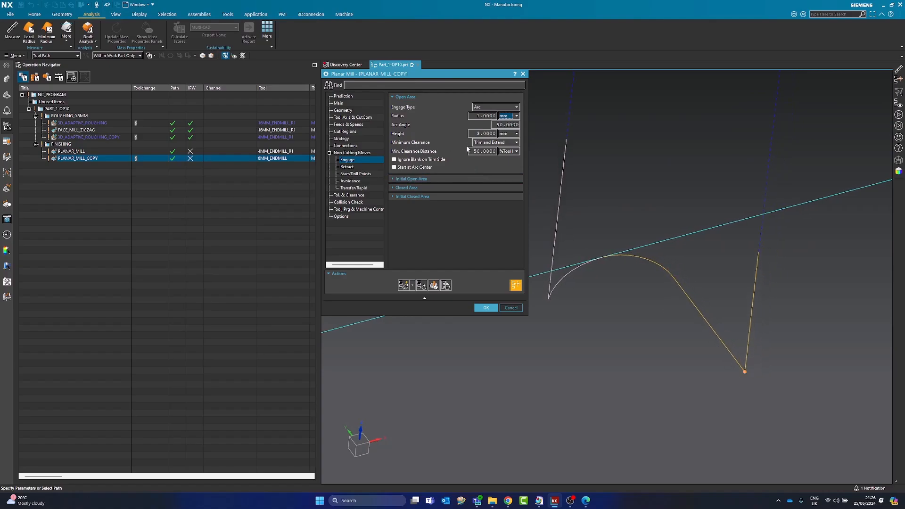
click(486, 150)
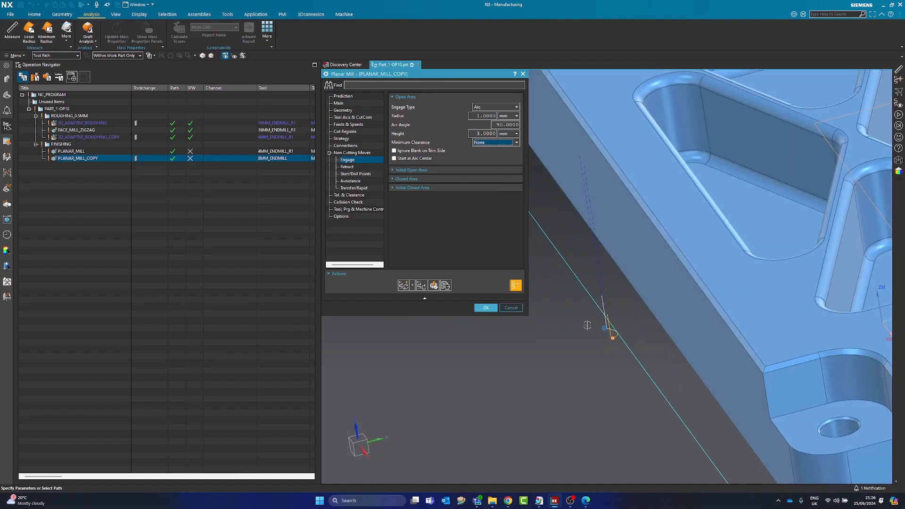
click(478, 116)
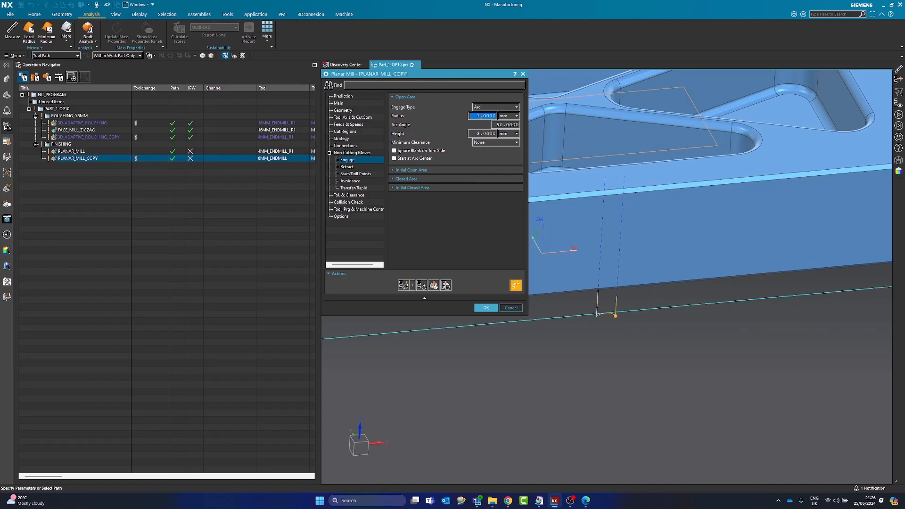
text(3)
key(Tab)
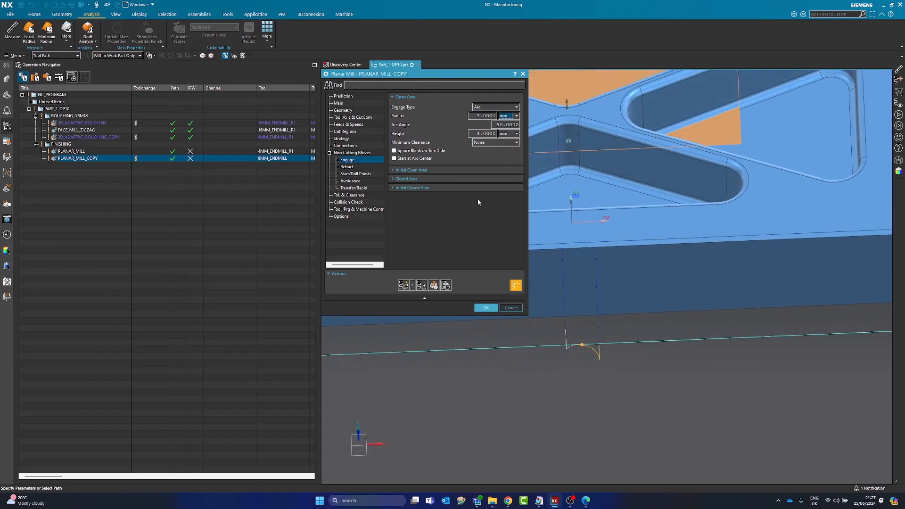
key(Tab)
text(60)
key(Tab)
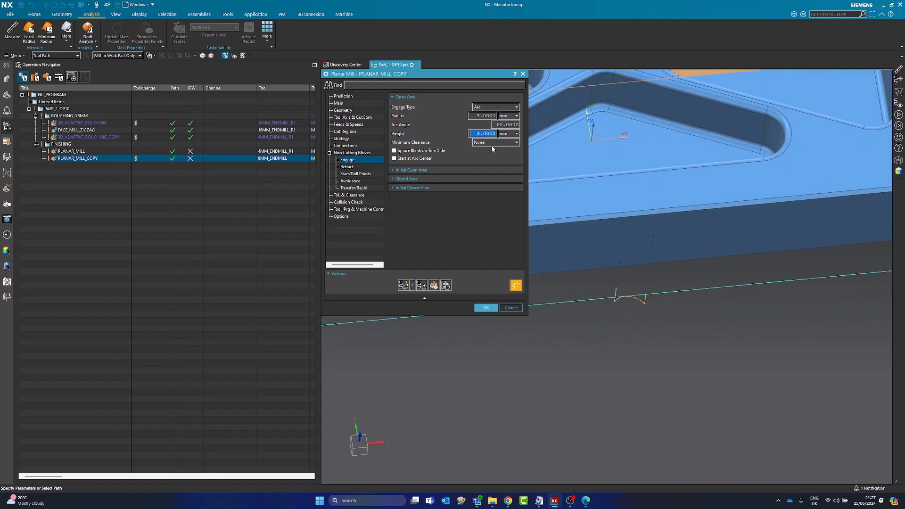
Check the tool's position at the engage move and set the open-area engage height to 0 mm
click(642, 304)
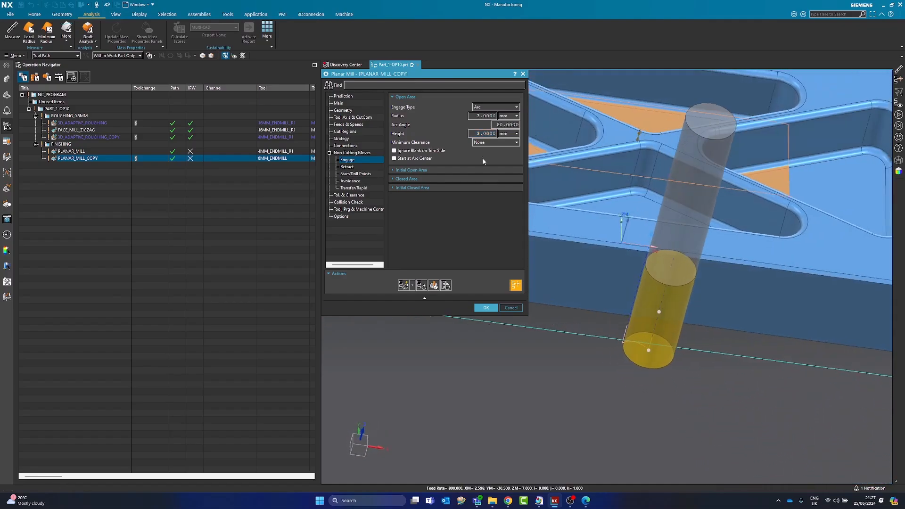
click(485, 134)
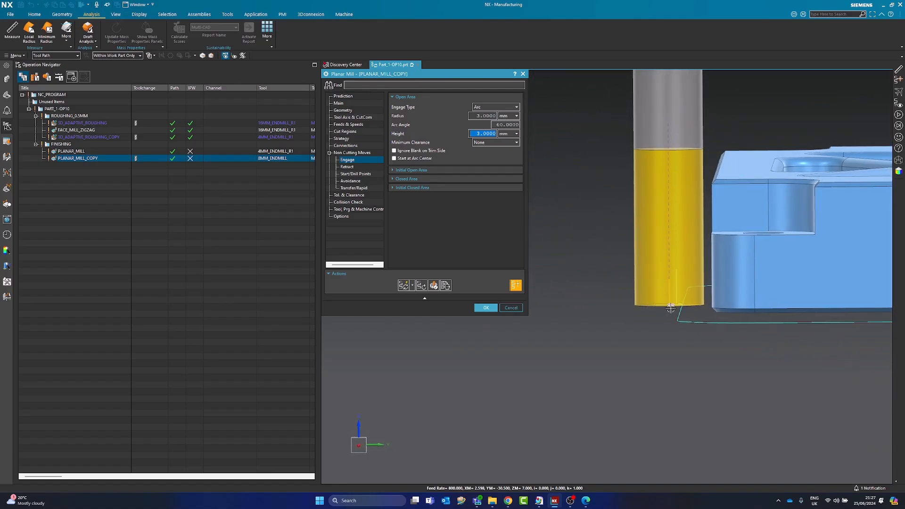
scroll(672, 308, up, 3)
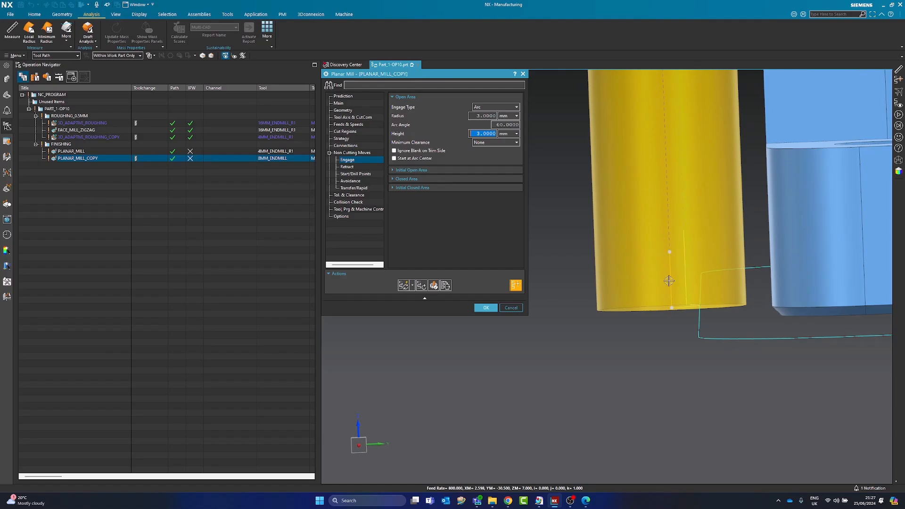
text(0)
key(Tab)
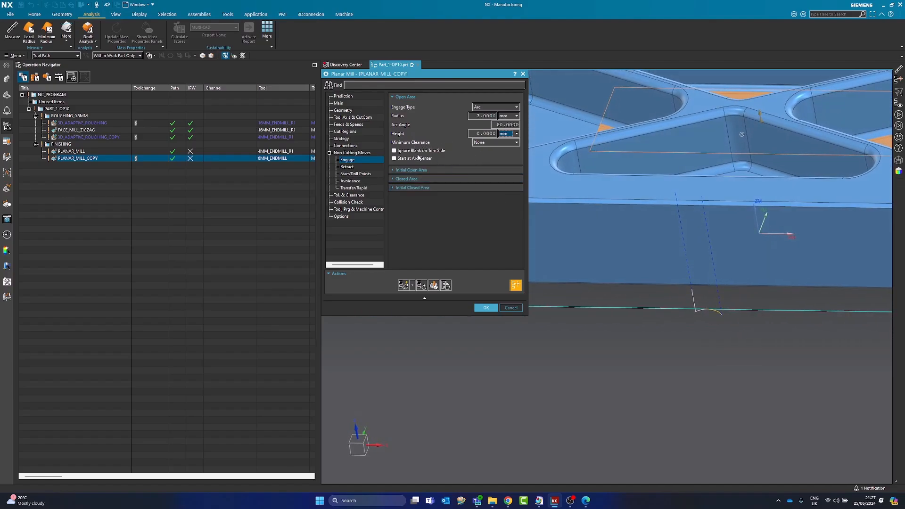
Set the profile operation's retract type to Same as Engage
click(347, 166)
click(477, 108)
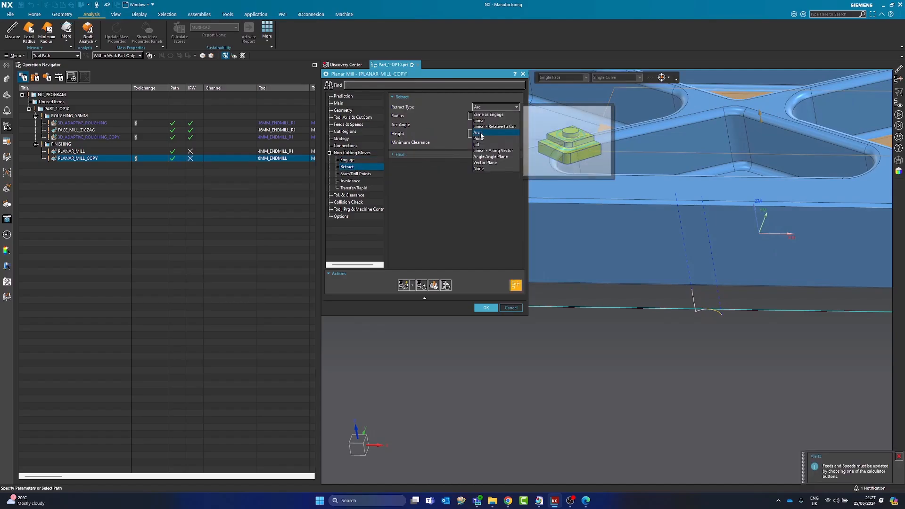
click(483, 115)
scroll(728, 321, up, 5)
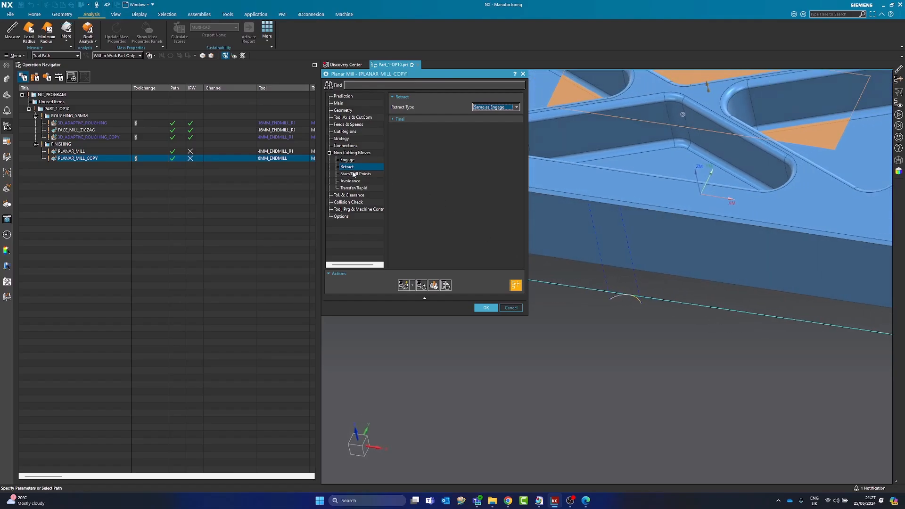
Check the strategy settings, accept the Planar Mill changes and select PLANAR_MILL_COPY to display its tool path
click(343, 138)
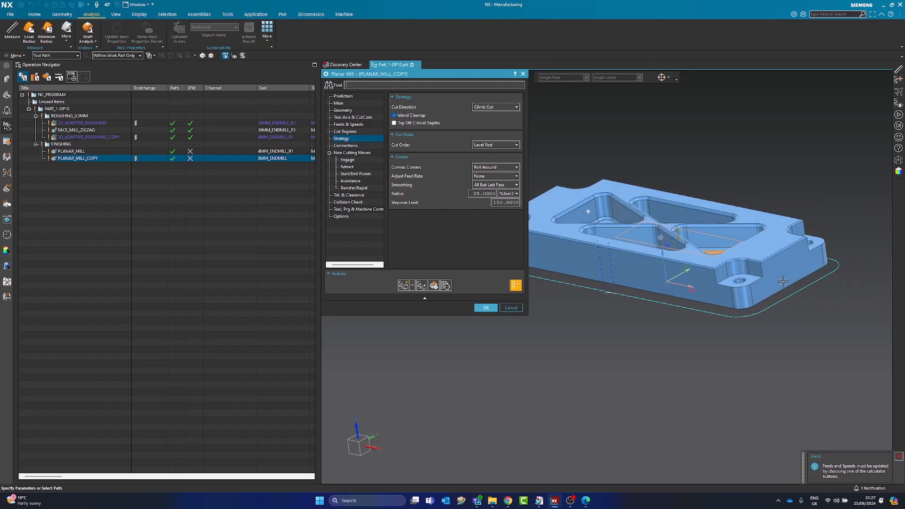
click(482, 309)
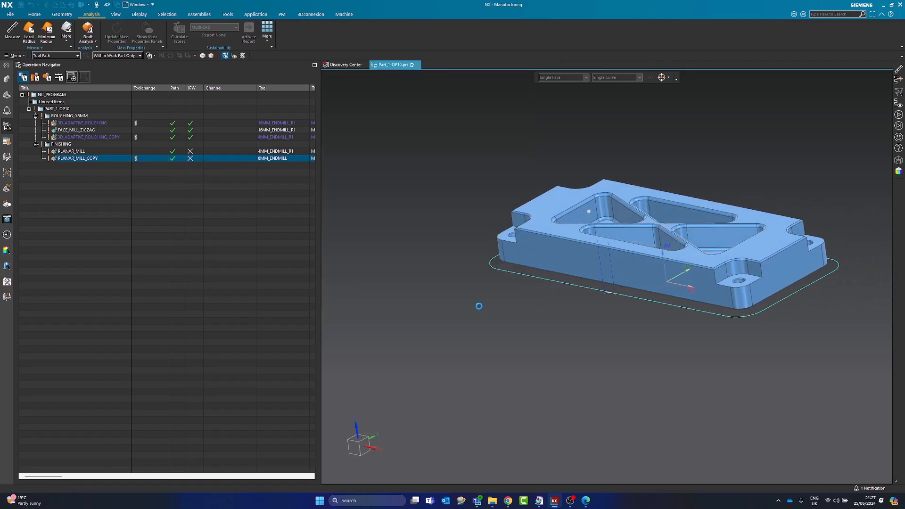
click(70, 158)
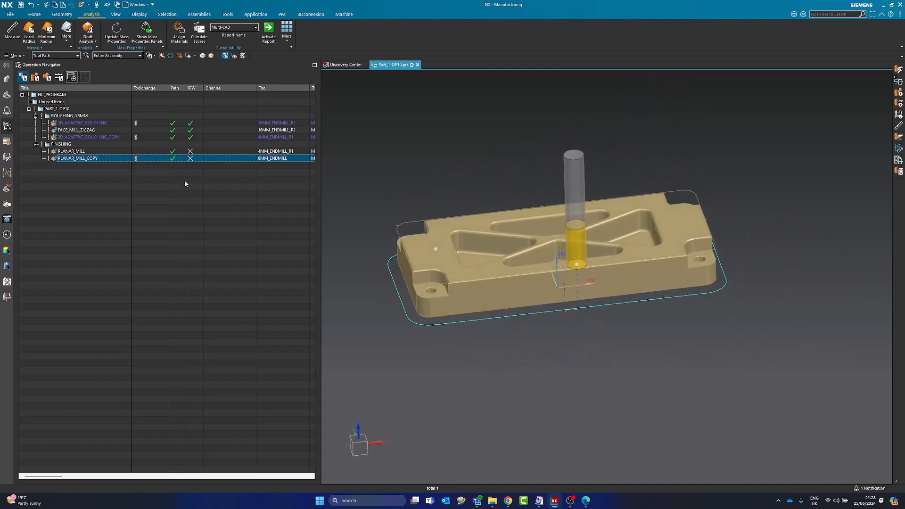
Assign the MILL_SEMI_FINISH method to the PLANAR_MILL_COPY operation
double_click(87, 158)
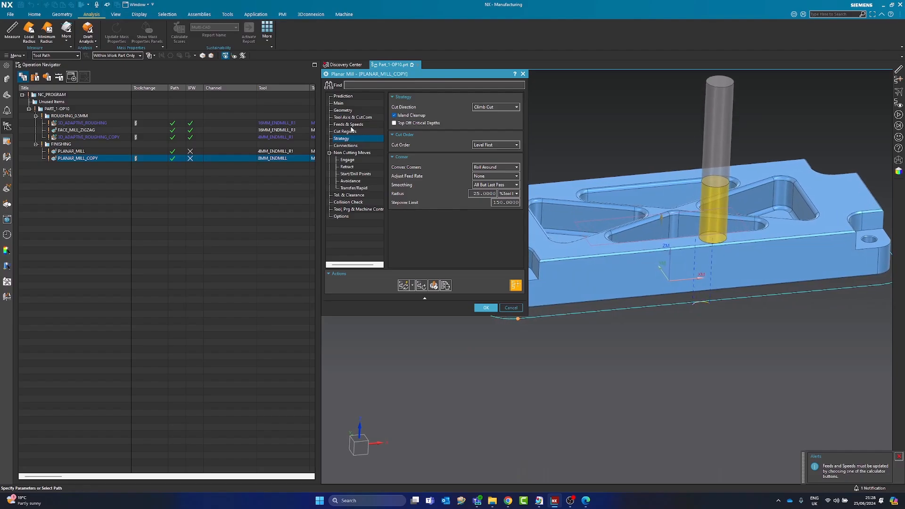
click(341, 103)
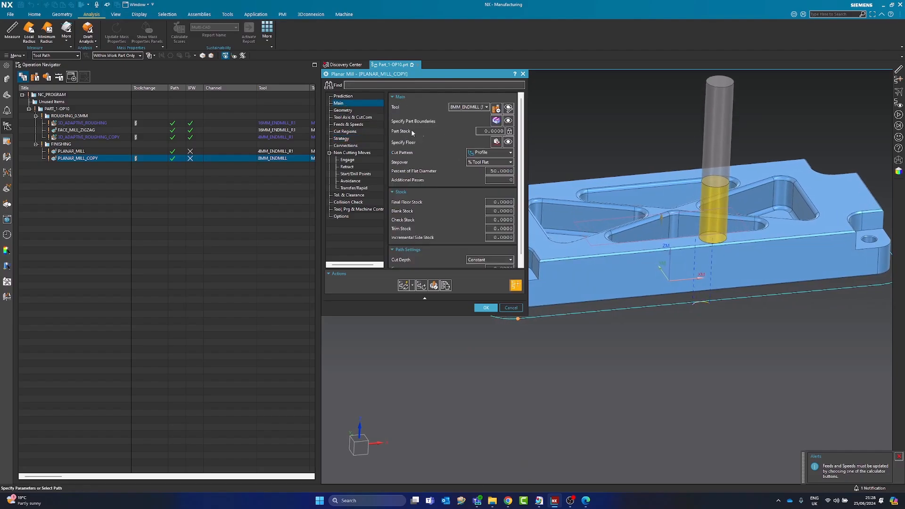
click(351, 195)
click(465, 108)
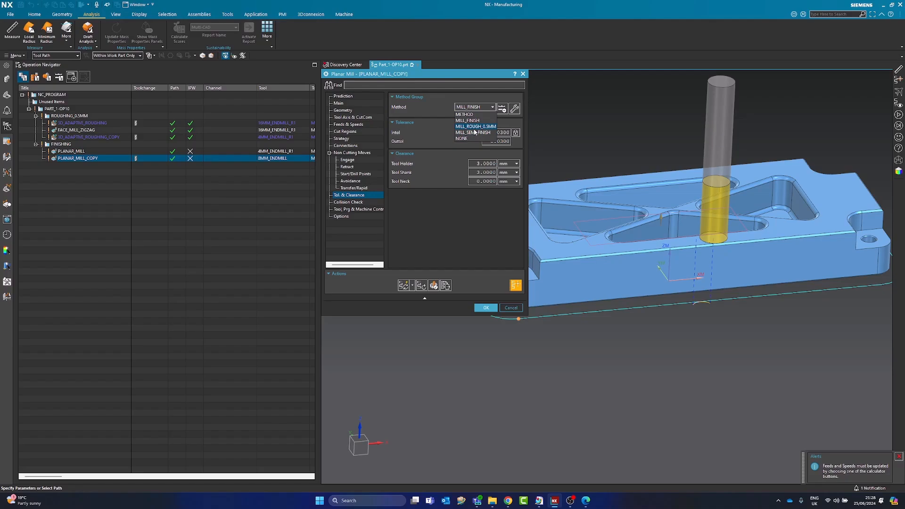
click(484, 132)
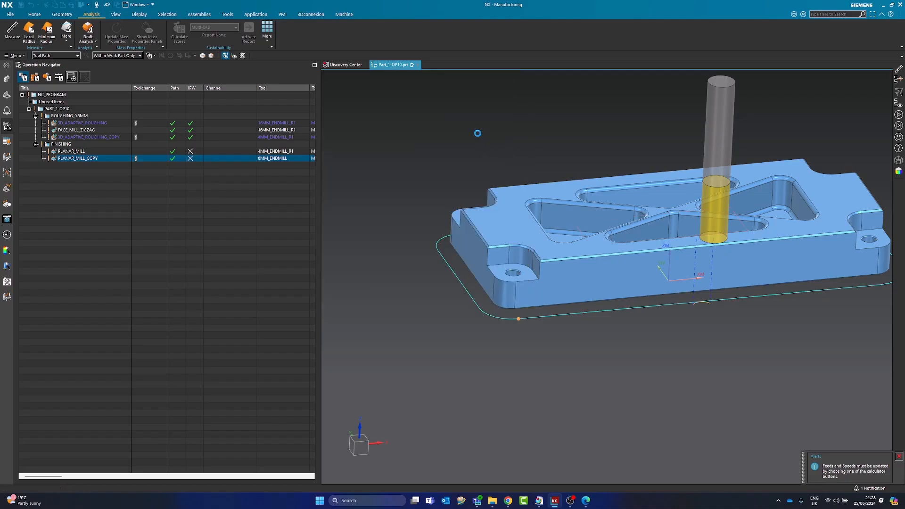
click(351, 103)
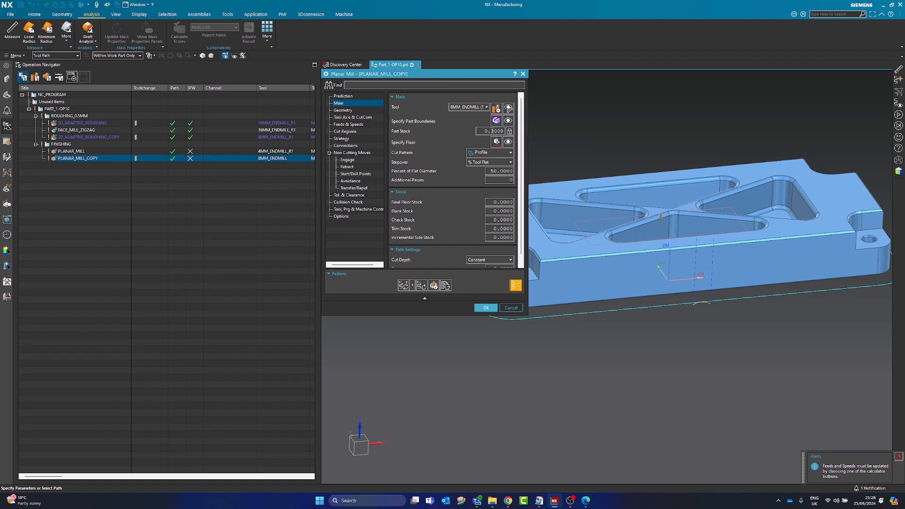
click(485, 308)
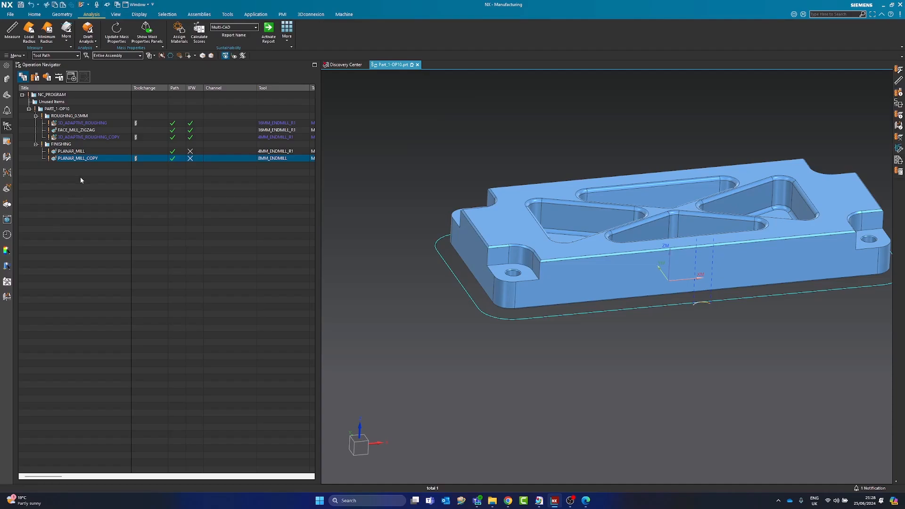
Rename the semi-finish machining method as MILL_SEMI_FINISH_0.1MM and set its part stock to 0.1 mm
click(59, 77)
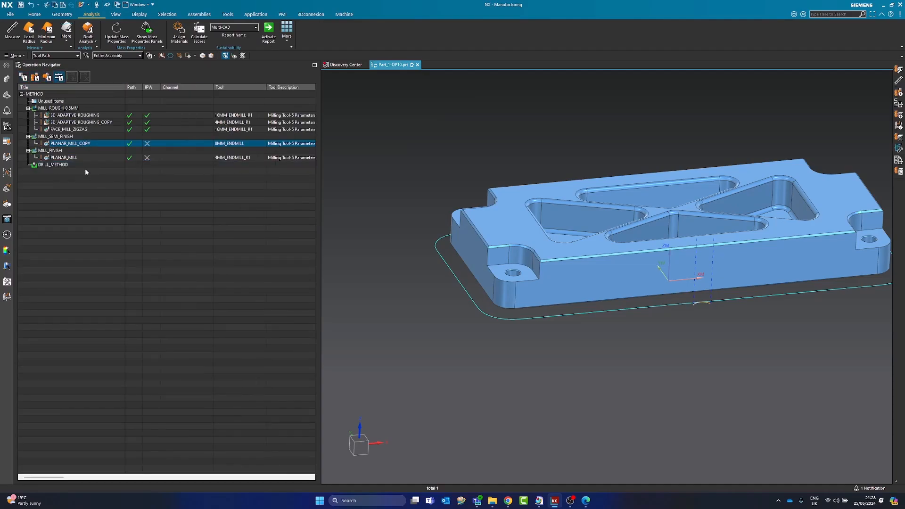
click(51, 137)
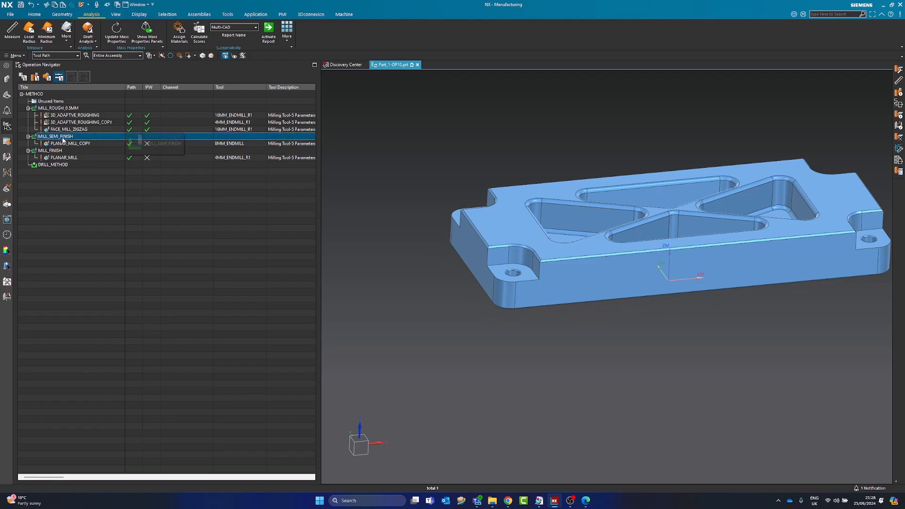
click(78, 138)
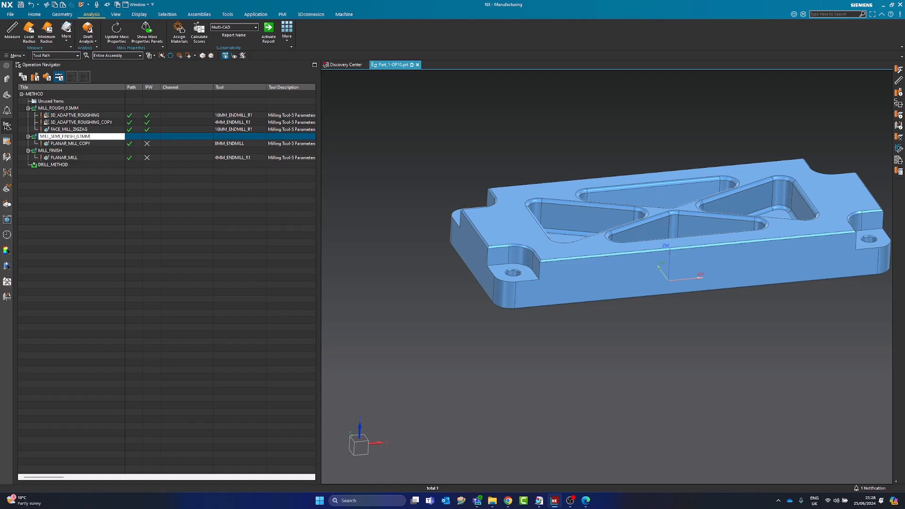
double_click(82, 136)
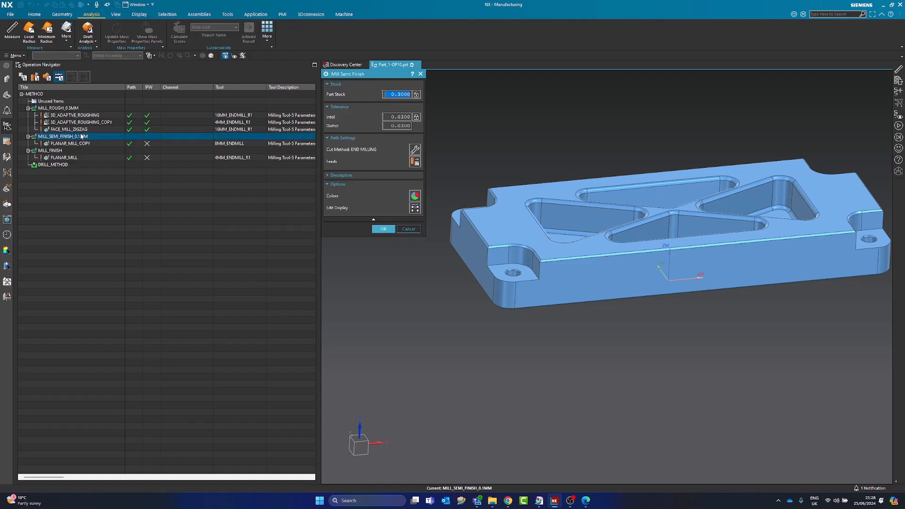
click(389, 94)
text(0.1)
click(381, 230)
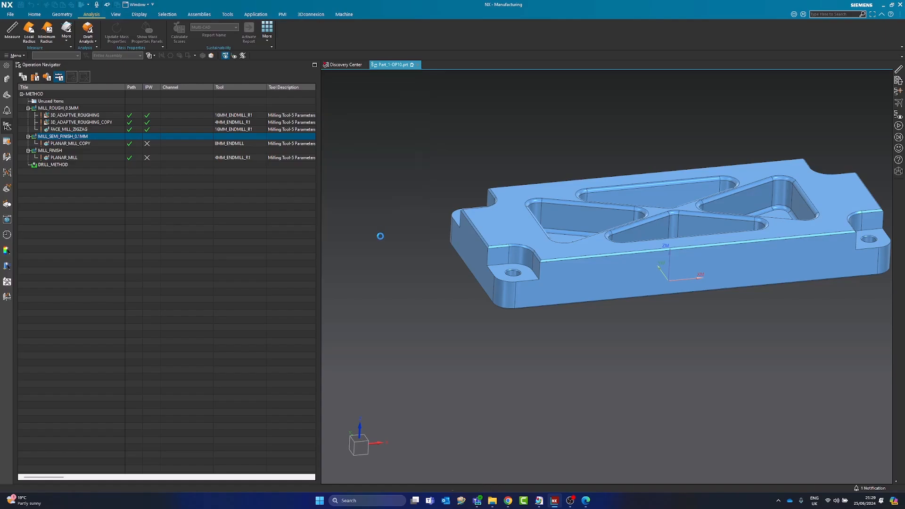
Reopen PLANAR_MILL_COPY from the program order listing and regenerate its toolpath with the updated stock
click(71, 144)
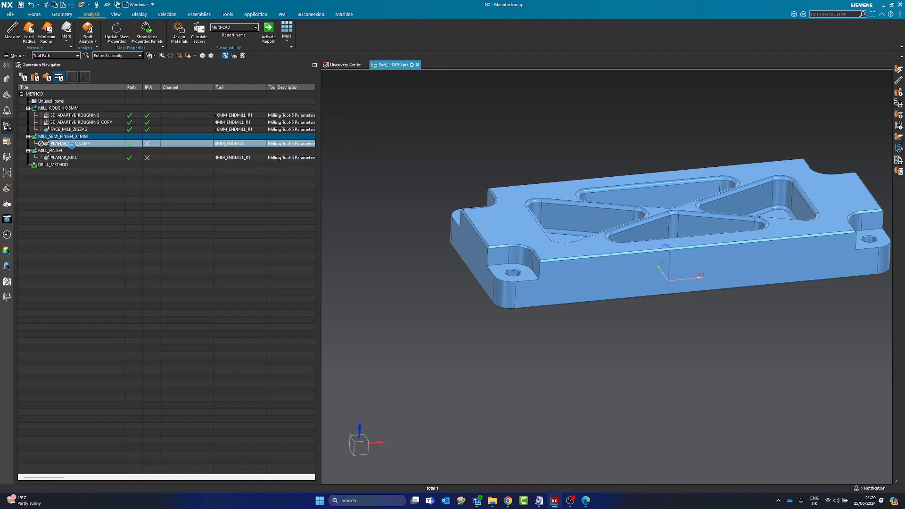
click(23, 77)
click(47, 77)
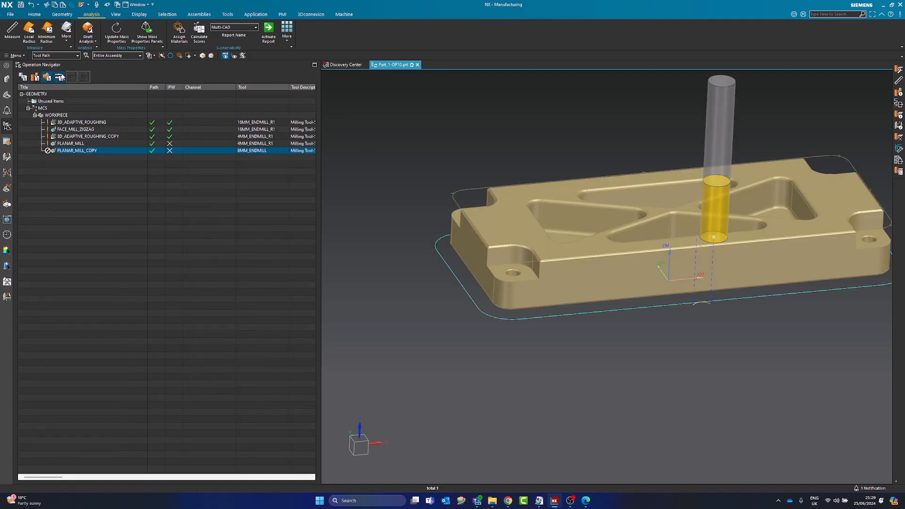
click(59, 77)
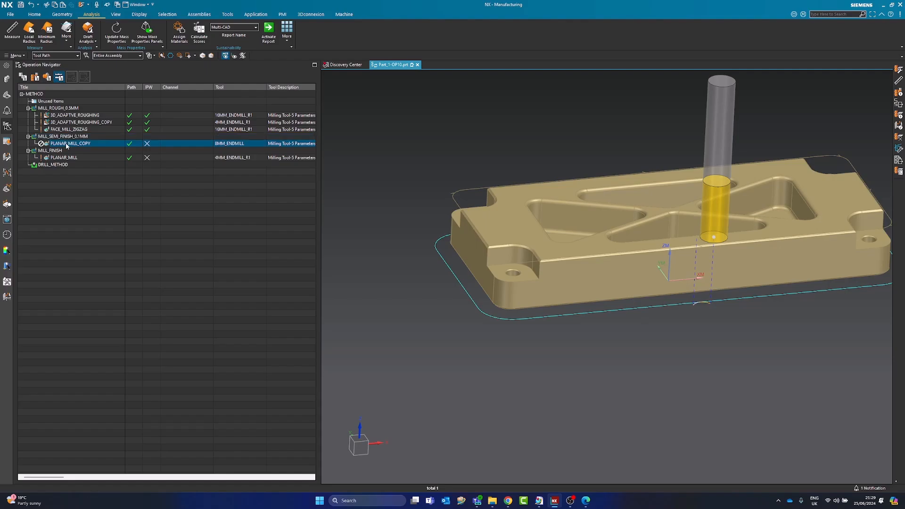
click(24, 77)
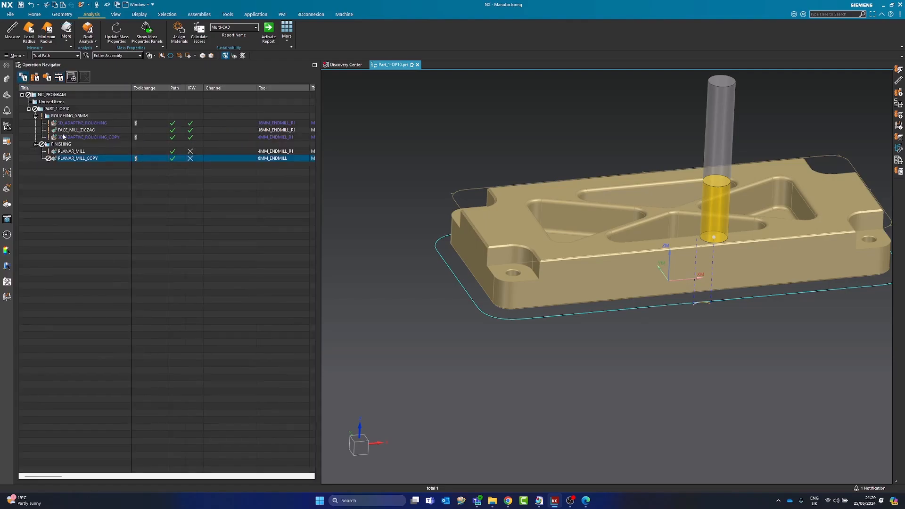
double_click(77, 159)
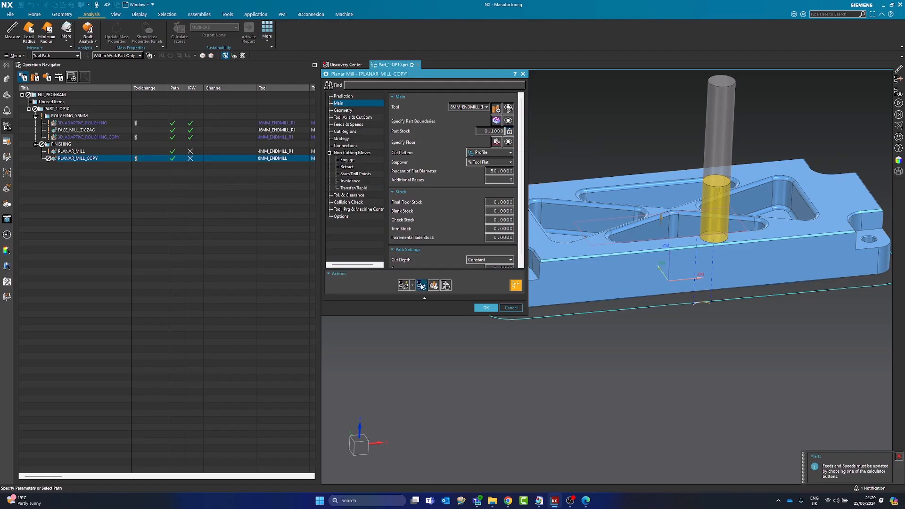
click(404, 286)
Check the end mill's position against the part's outer walls from several sides and accept the PLANAR_MILL_COPY operation
middle_drag(709, 357, 729, 313)
middle_drag(740, 260, 747, 243)
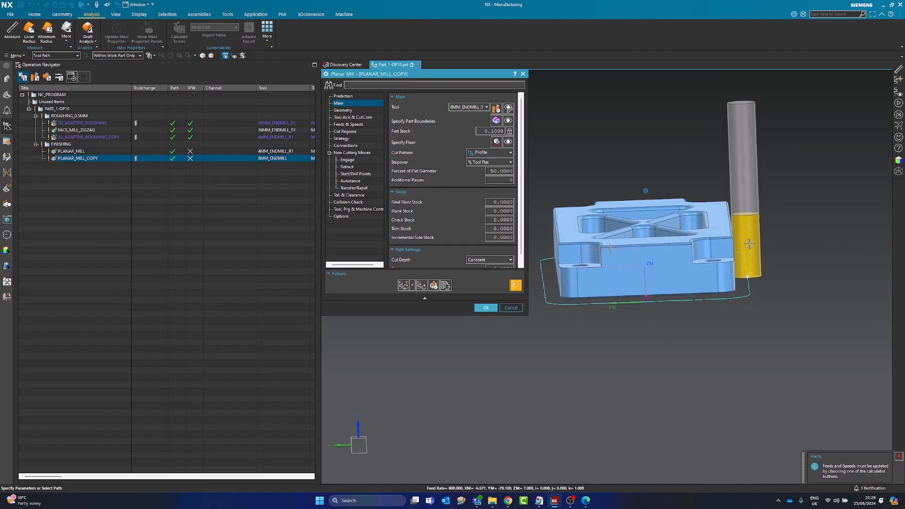
key(F8)
scroll(738, 239, up, 8)
scroll(712, 218, down, 6)
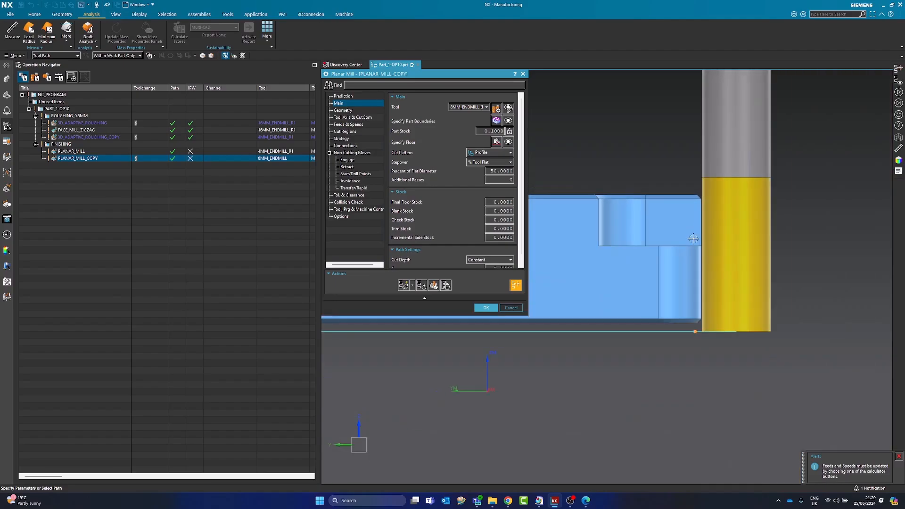
key(Home)
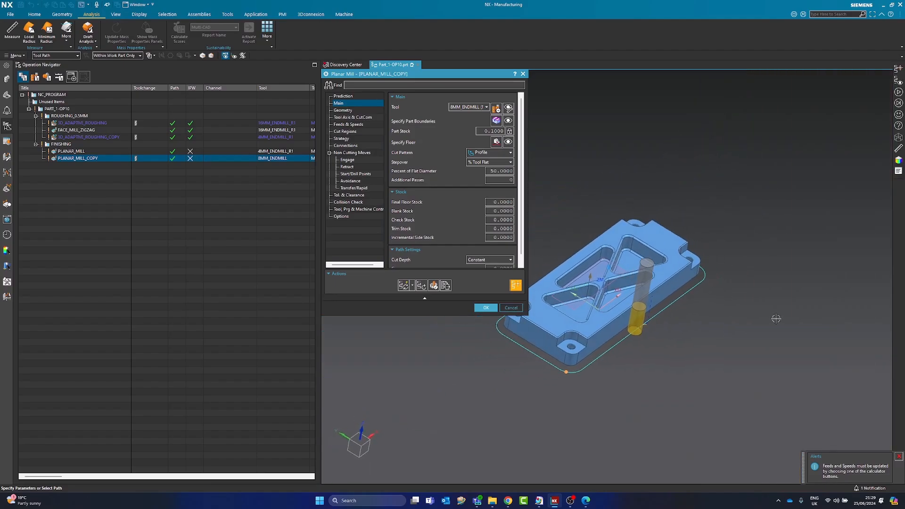
key(F8)
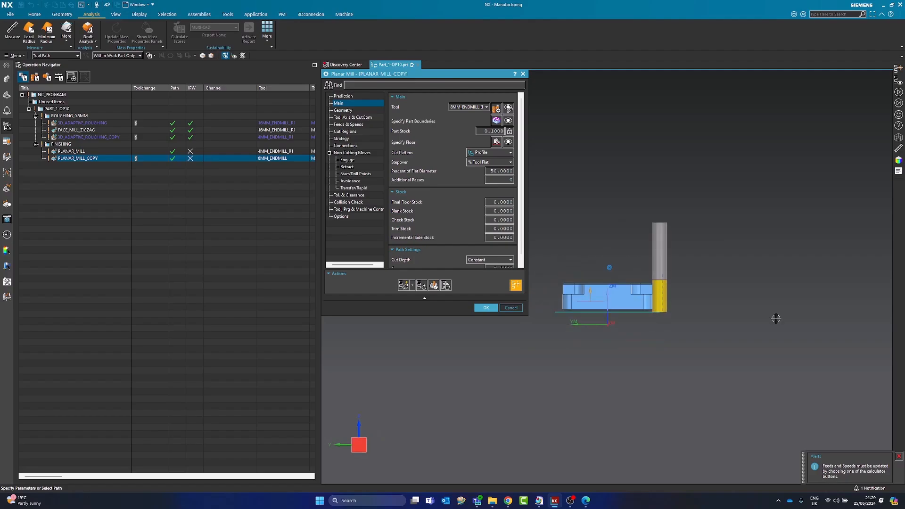
middle_drag(659, 364, 626, 406)
key(F8)
middle_drag(737, 358, 649, 399)
key(F8)
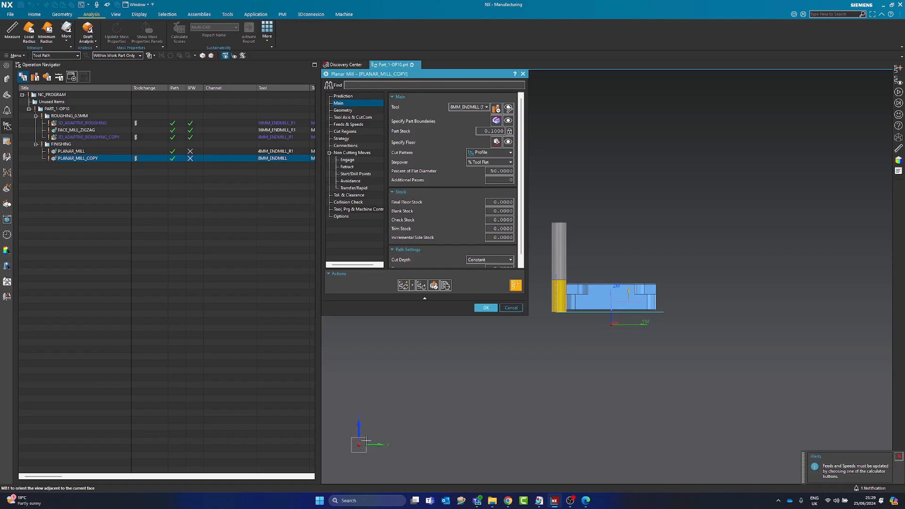
middle_drag(594, 396, 675, 396)
key(F8)
middle_drag(592, 410, 651, 372)
key(F8)
middle_drag(607, 393, 612, 372)
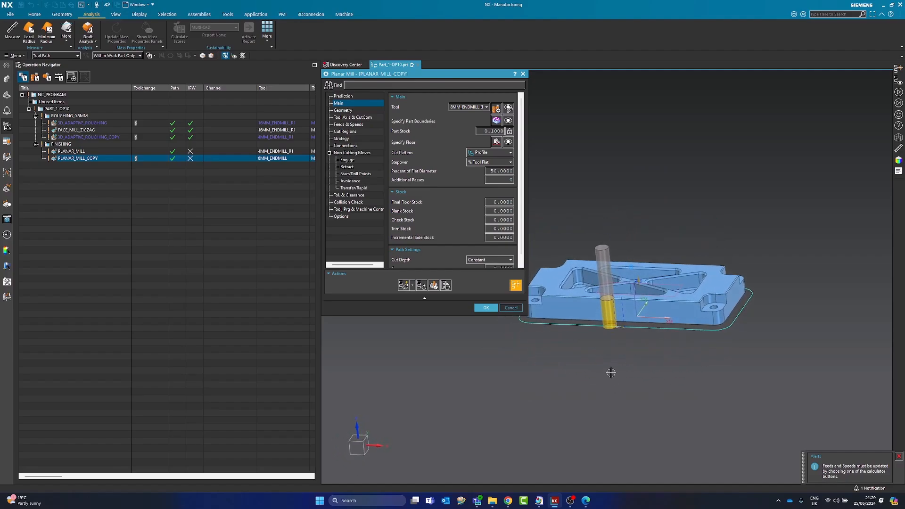
scroll(605, 349, up, 4)
scroll(445, 217, down, 1)
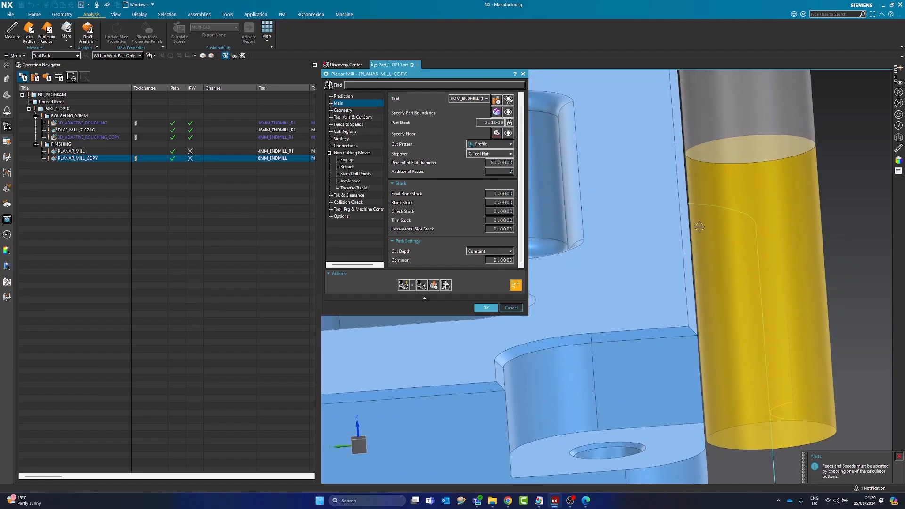
click(487, 308)
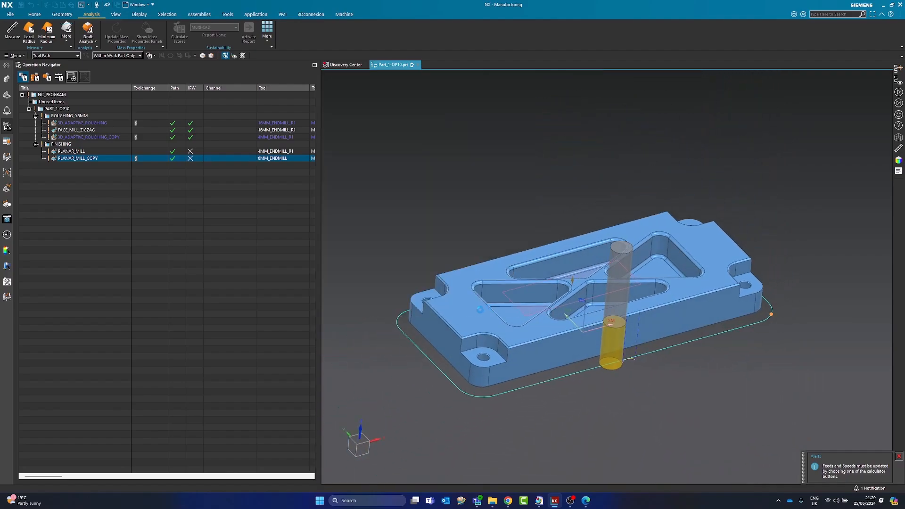
click(112, 184)
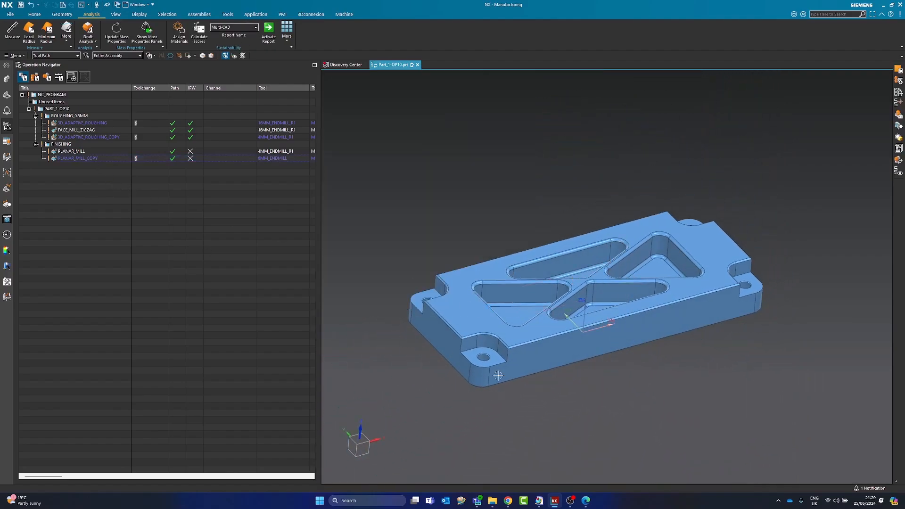
Copy the FACE_MILL_ZIGZAG roughing operation into the FINISHING group after PLANAR_MILL_COPY
middle_drag(497, 346, 679, 316)
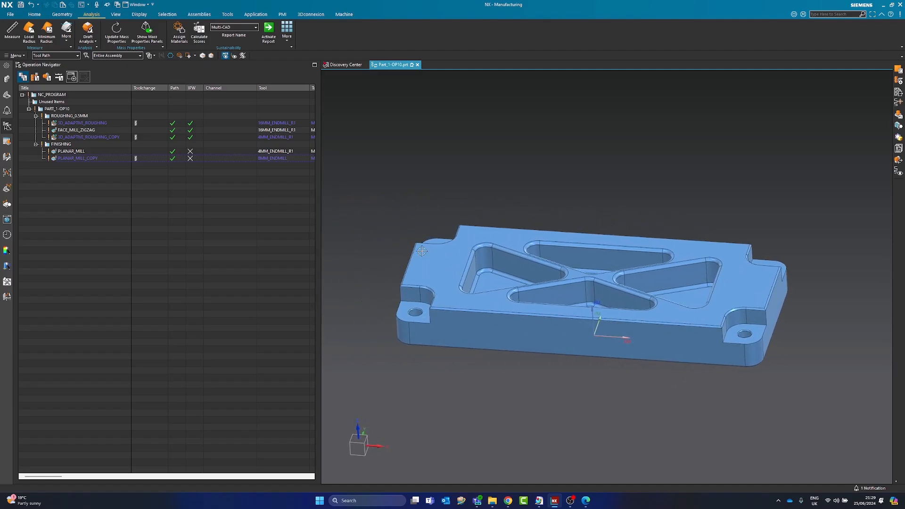
click(73, 151)
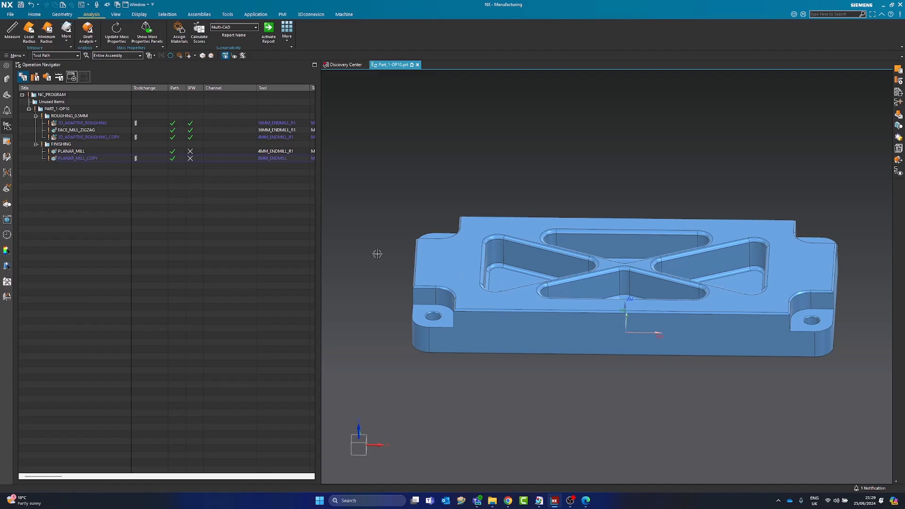
click(90, 131)
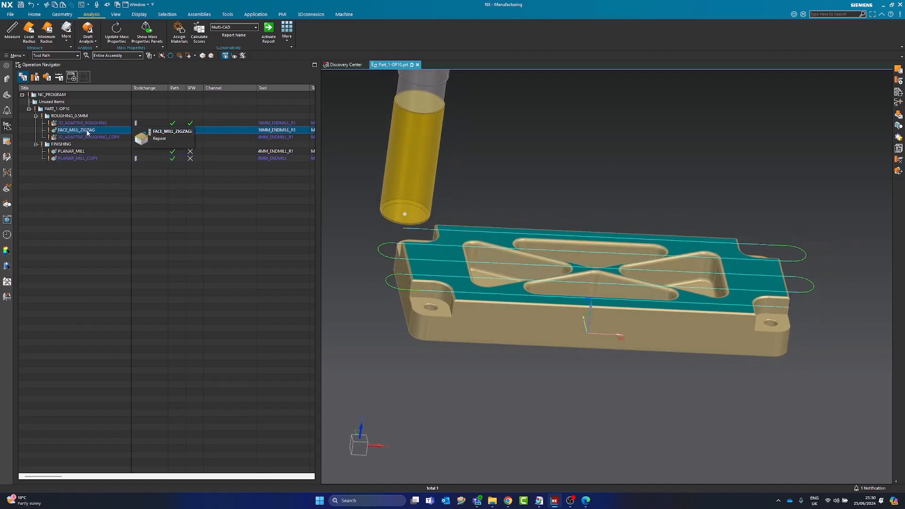
right_click(79, 132)
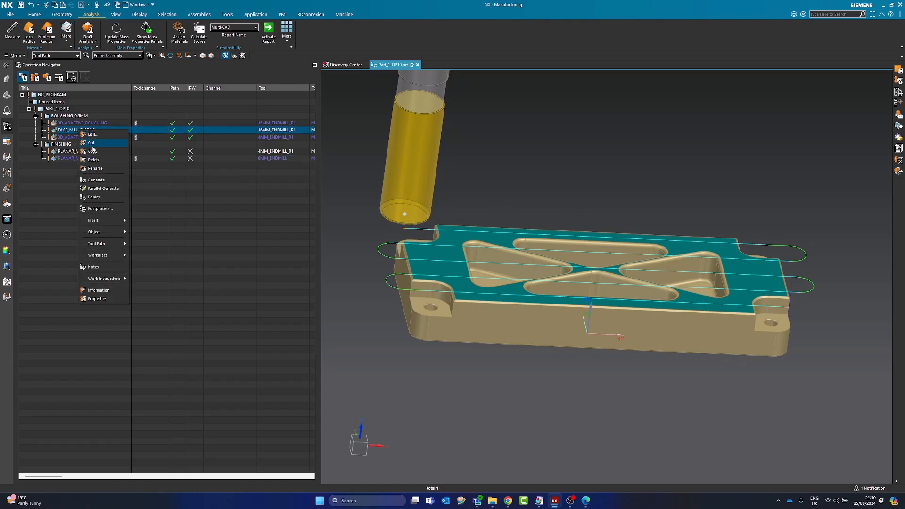
click(94, 153)
right_click(74, 158)
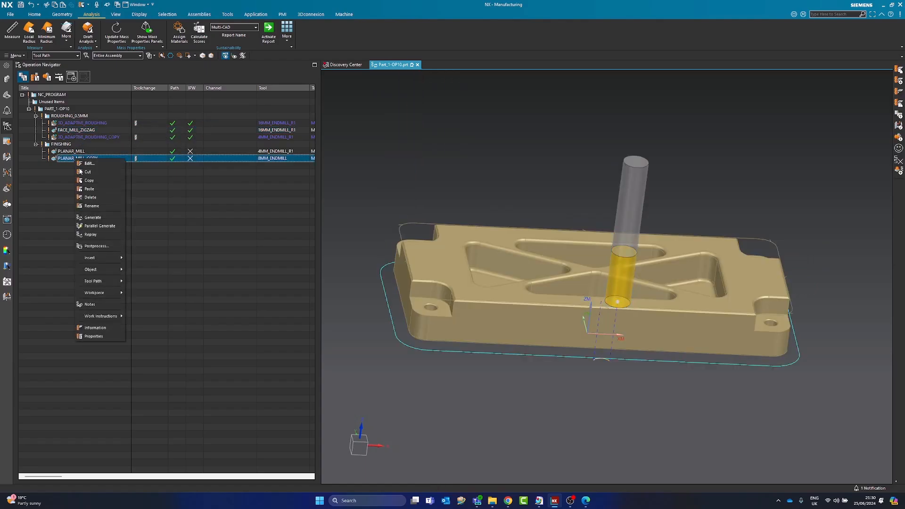
click(92, 187)
Set the tool of FACE_MILL_ZIGZAG_COPY to 8MM_ENDMILL and its floor stock to 0
double_click(78, 166)
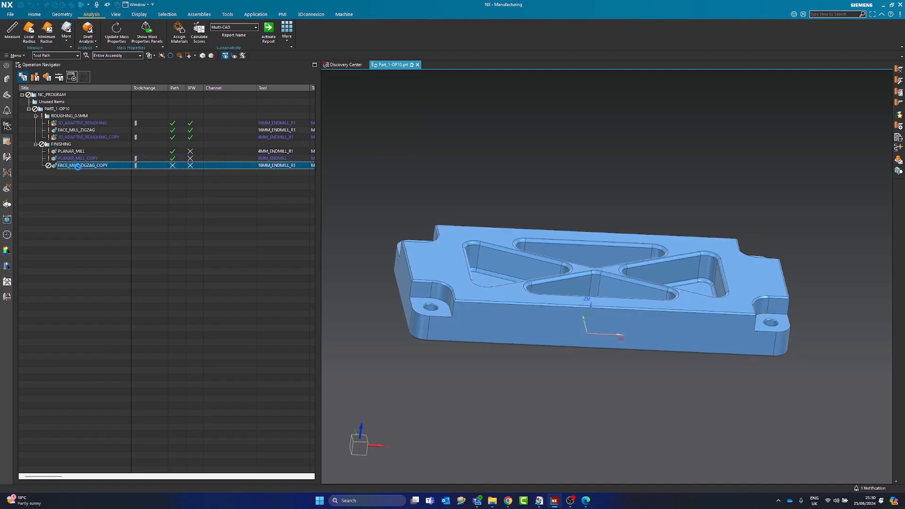
click(344, 96)
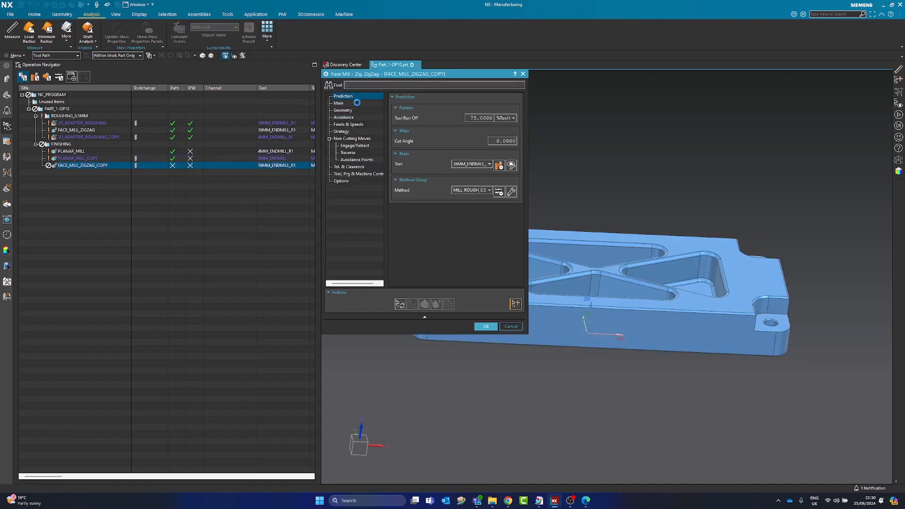
click(339, 103)
click(471, 108)
click(477, 132)
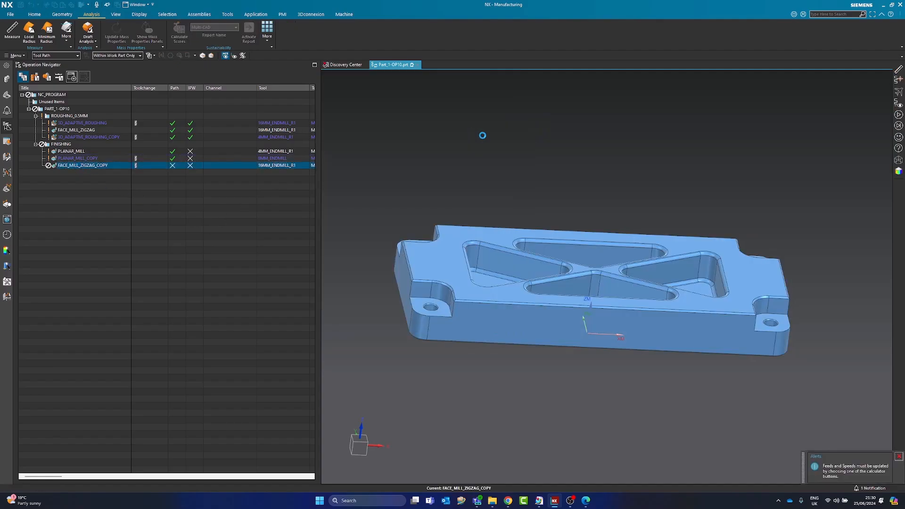
double_click(510, 130)
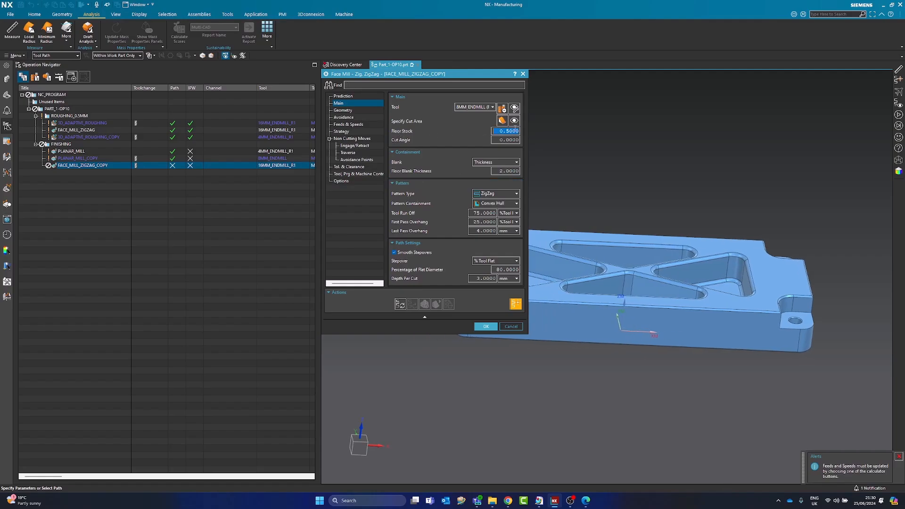
text(0)
key(Tab)
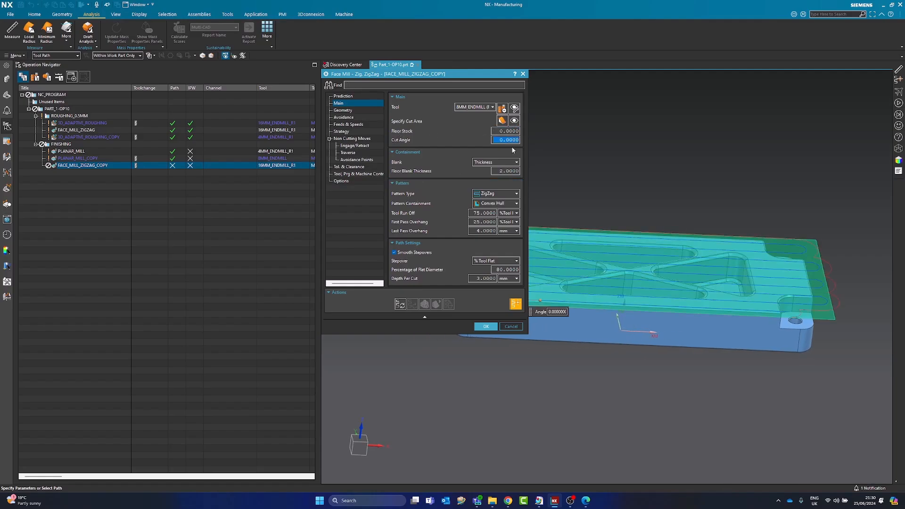
Set the floor blank thickness of FACE_MILL_ZIGZAG_COPY to 0.5 and generate its toolpath, checking the tool position along the passes
click(498, 171)
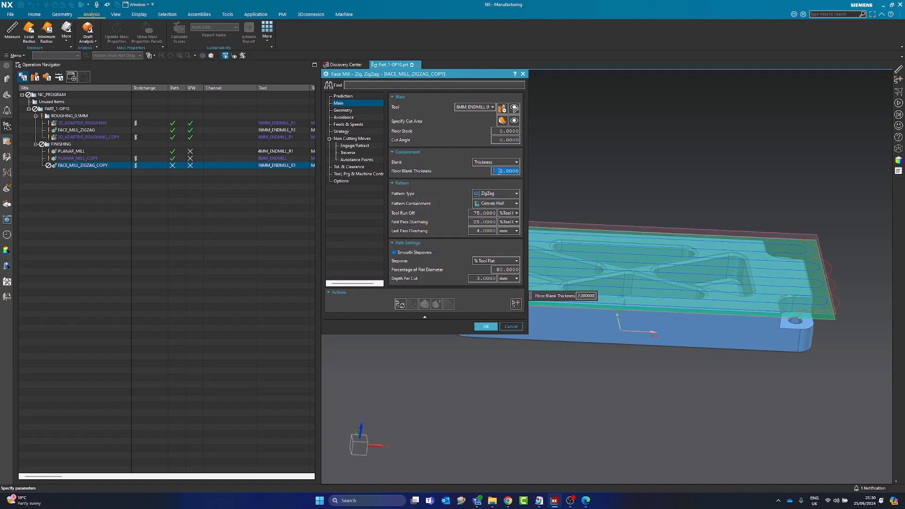
text(0.5)
key(Tab)
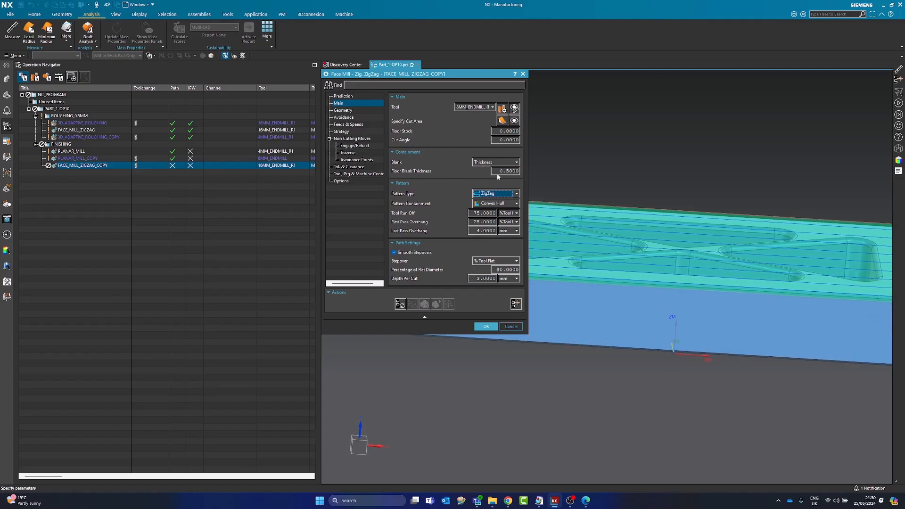
click(400, 304)
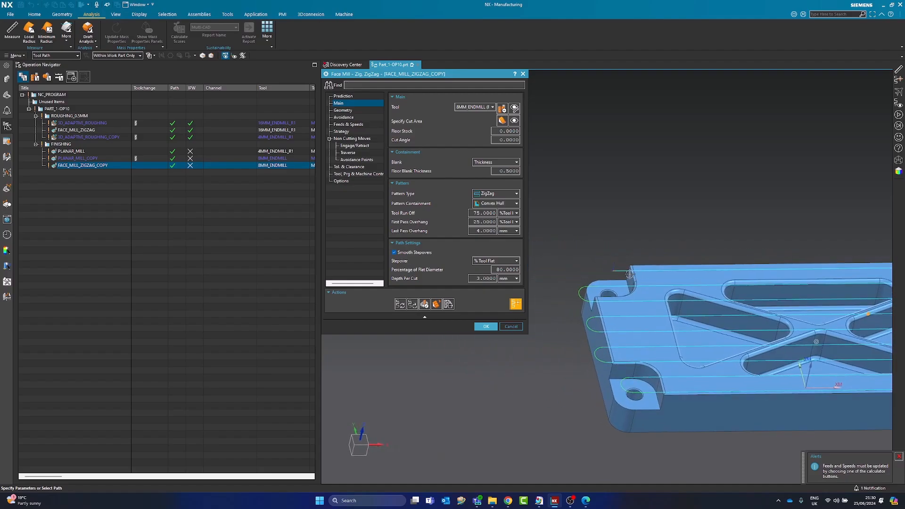
click(619, 274)
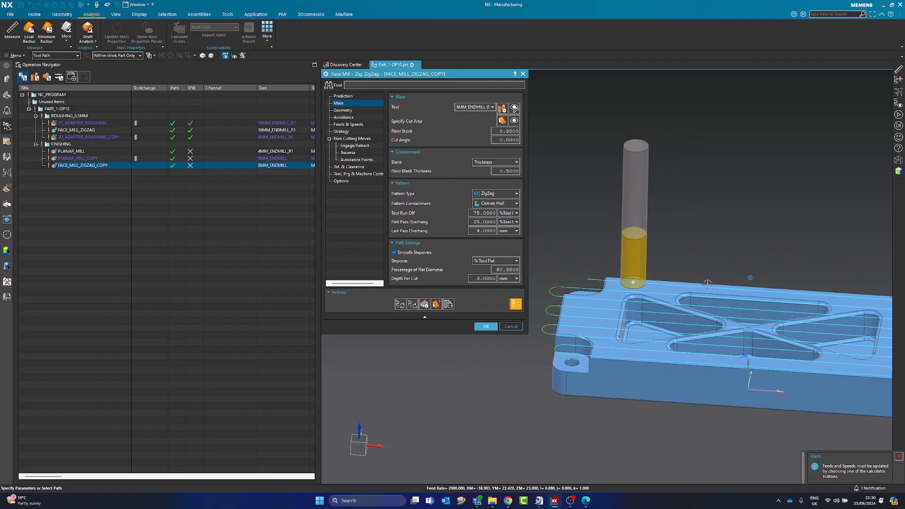
click(711, 310)
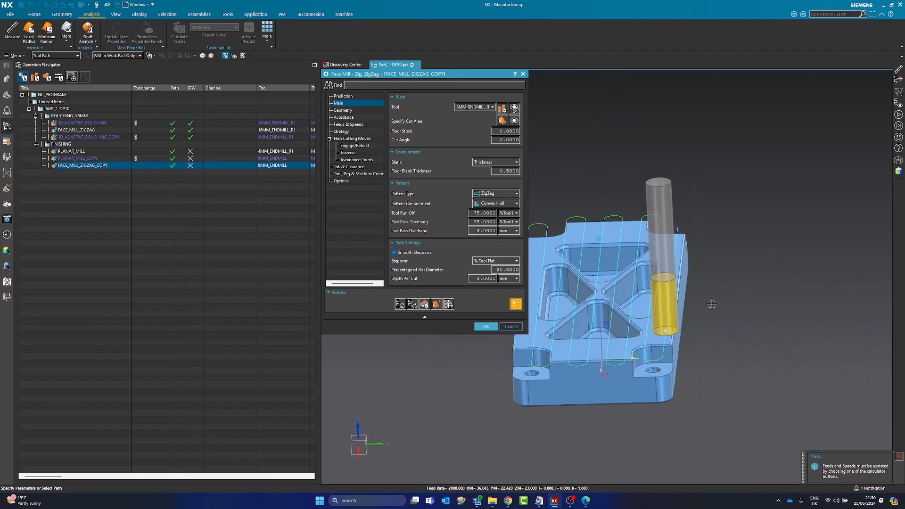
click(596, 344)
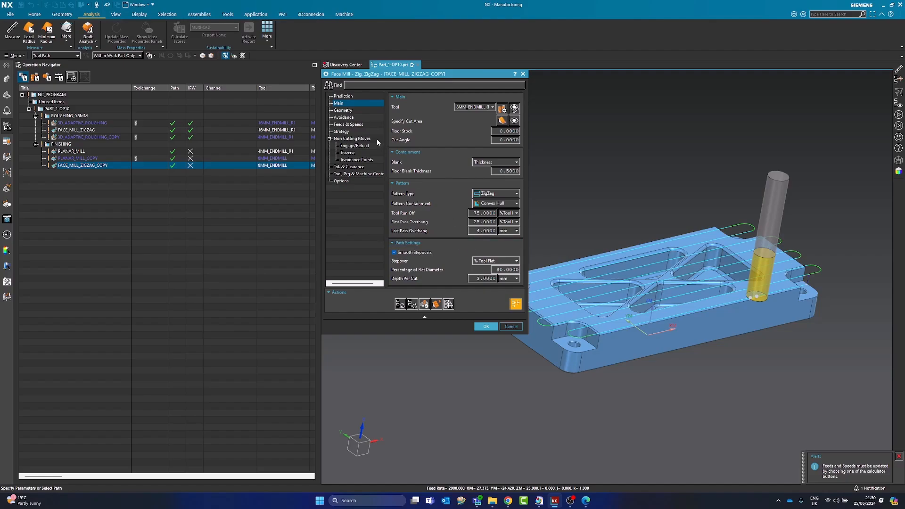
Set the spindle speed to 8000 rpm and the cut feed rate to 1800 mmpm, and accept the regenerated FACE_MILL_ZIGZAG_COPY operation
click(349, 124)
double_click(490, 160)
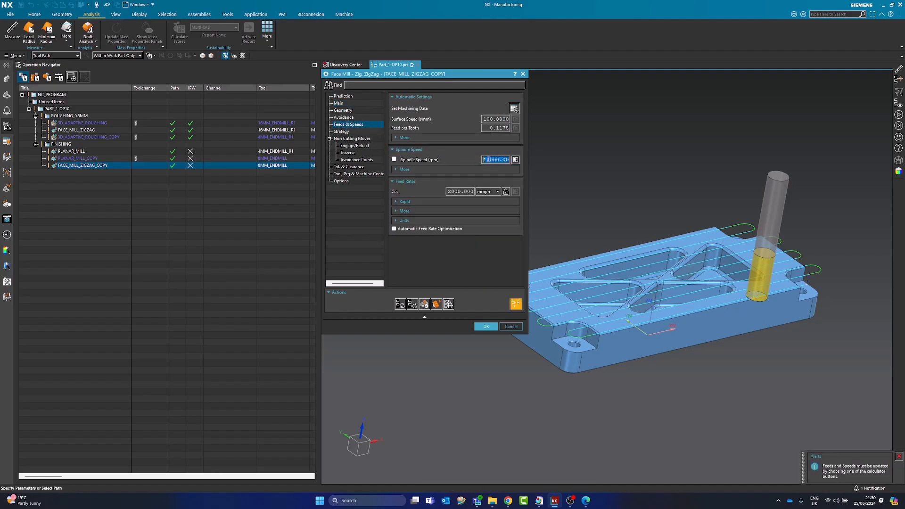
text(8000)
key(Tab)
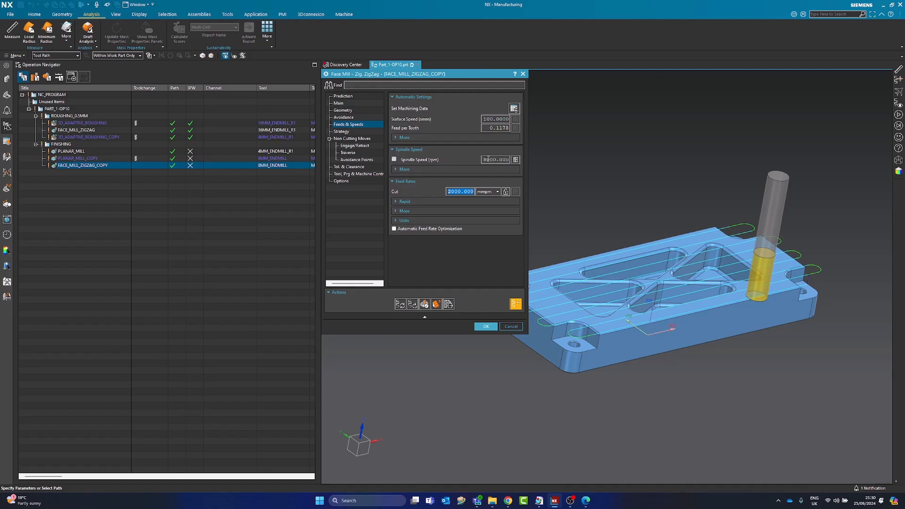
text(1)
key(Tab)
middle_drag(589, 245, 540, 262)
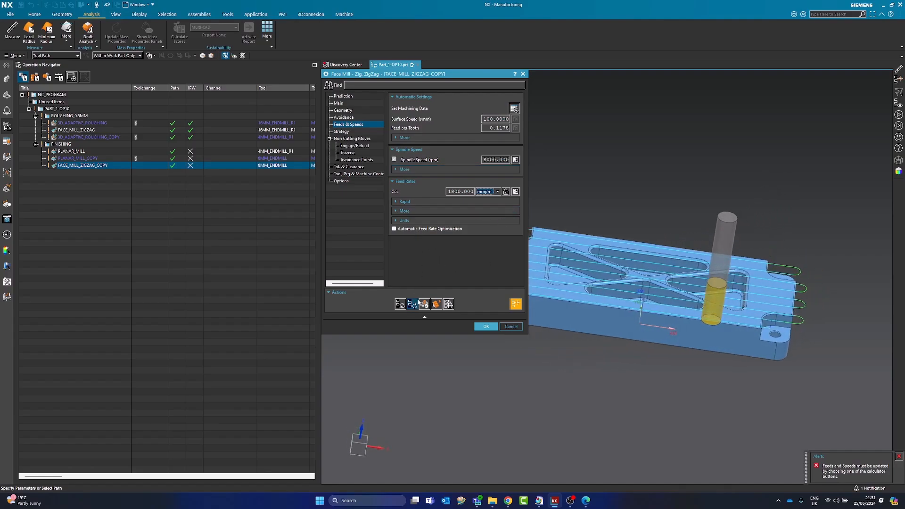
click(400, 304)
click(485, 326)
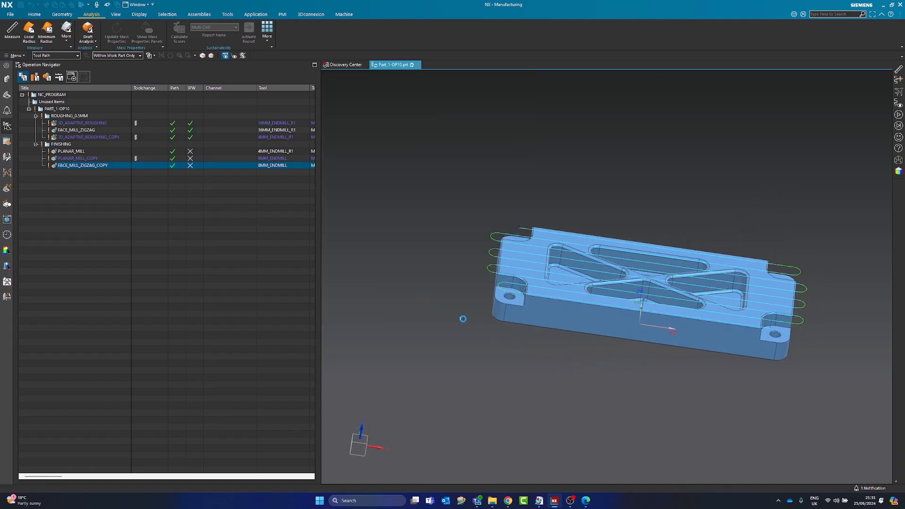
Review the toolpaths of PLANAR_MILL, PLANAR_MILL_COPY and FACE_MILL_ZIGZAG_COPY in the FINISHING group from several view angles
click(87, 151)
middle_drag(495, 224, 533, 248)
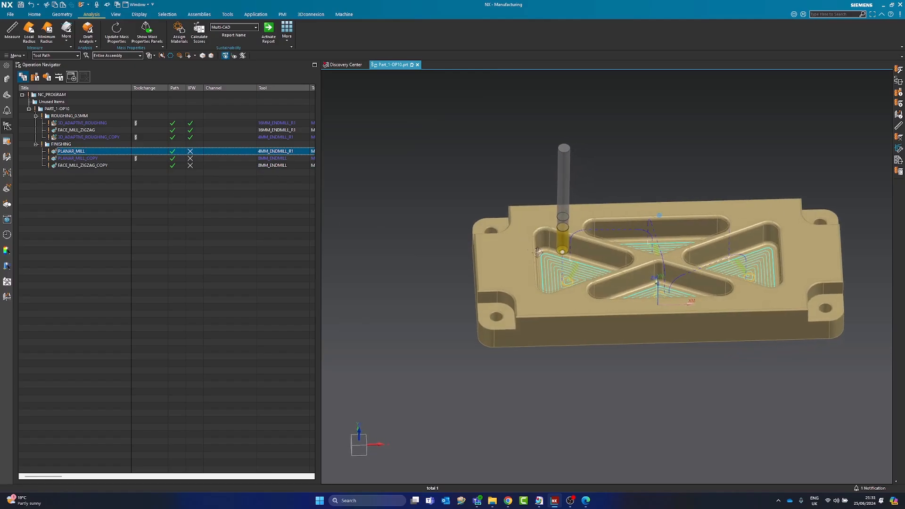
click(88, 159)
middle_drag(387, 304, 633, 357)
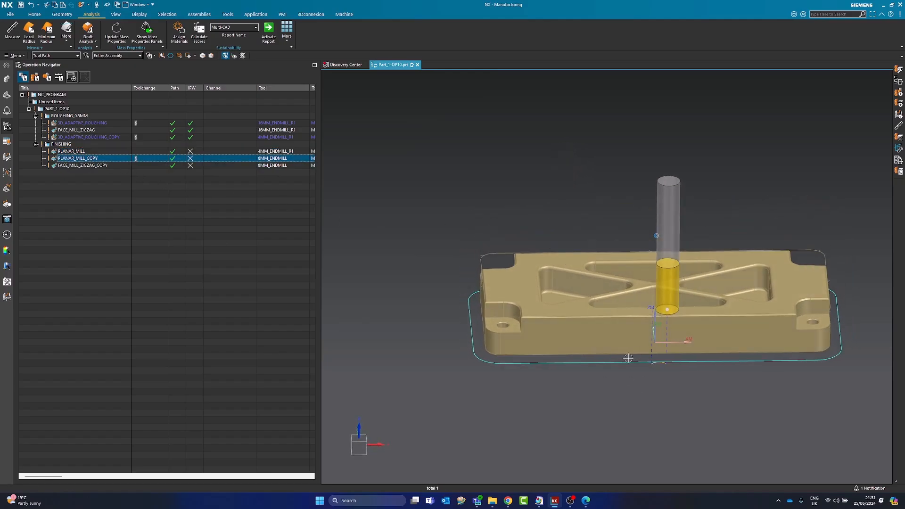
shift+click(100, 166)
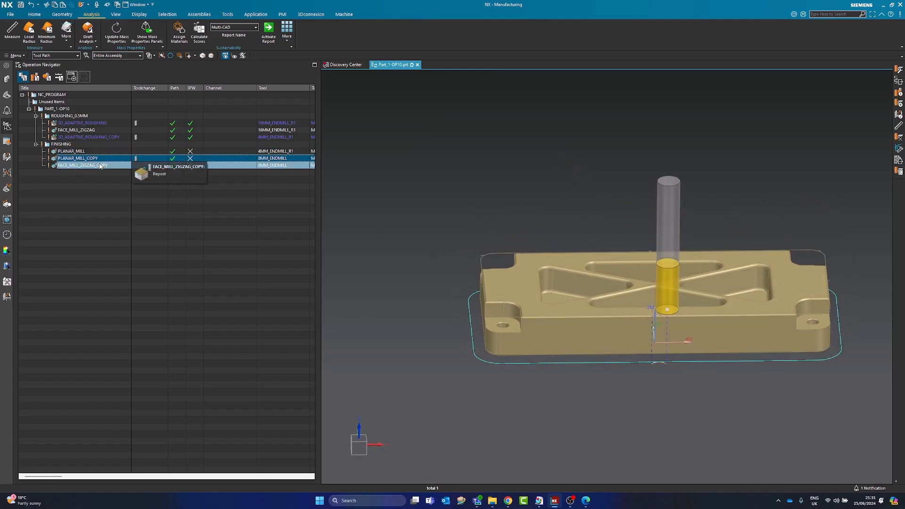
click(100, 166)
middle_drag(594, 252, 542, 250)
middle_drag(645, 311, 330, 253)
click(92, 189)
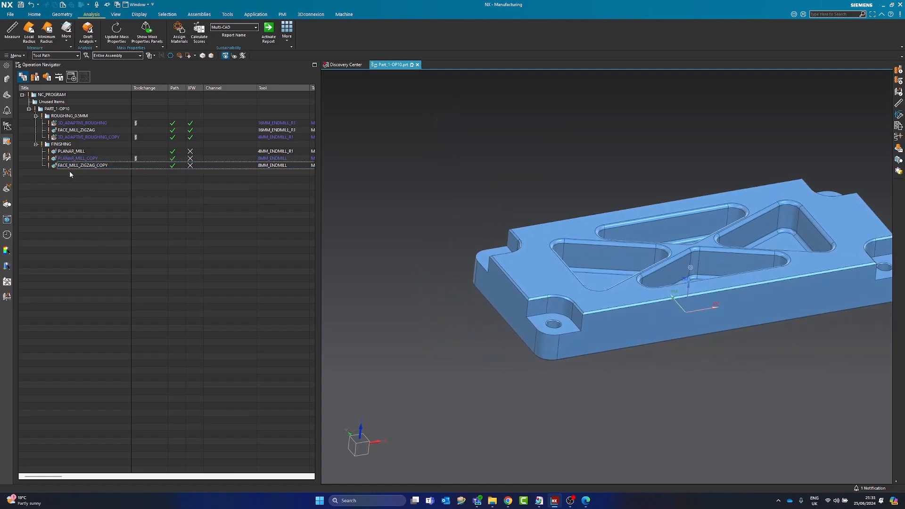
click(74, 166)
click(73, 183)
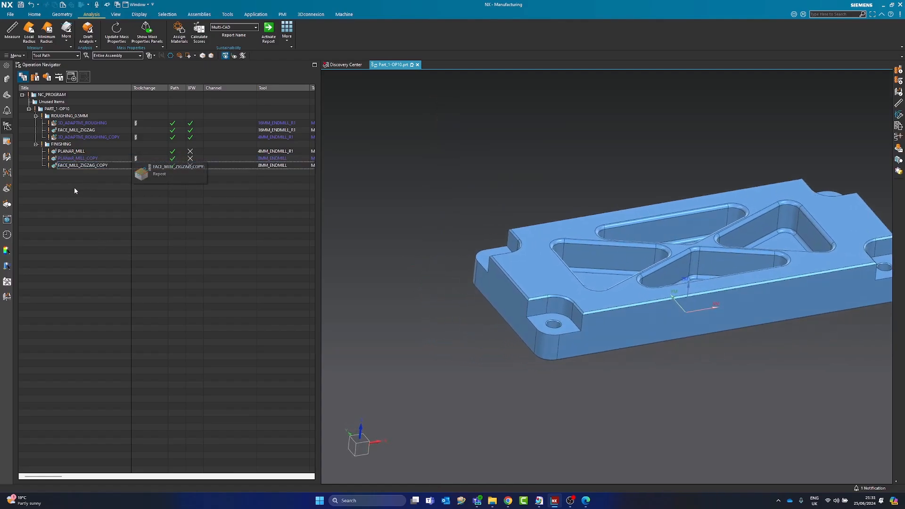
click(68, 151)
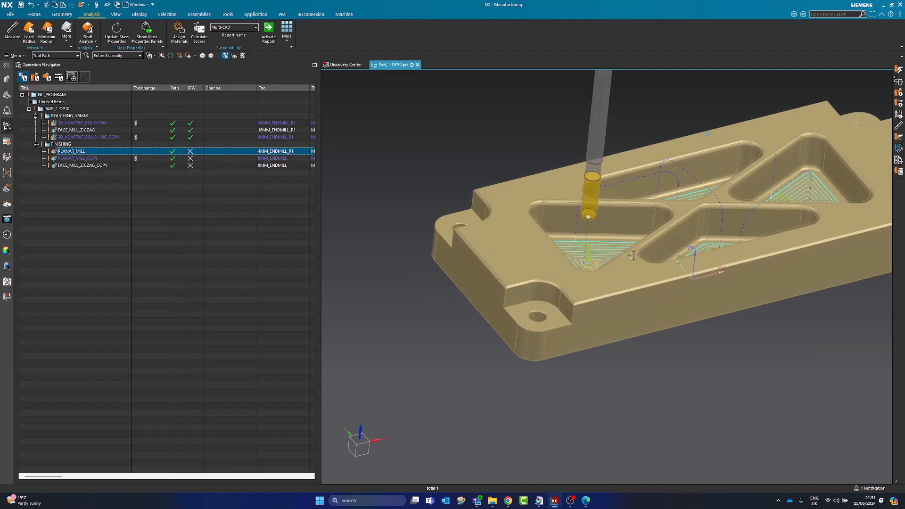
Create a mill_planar WALL_FLOOR_PROFILING operation in the FINISHING group with tool 4MM_ENDMILL_R1, geometry WORKPIECE and method MILL_FINISH
right_click(72, 145)
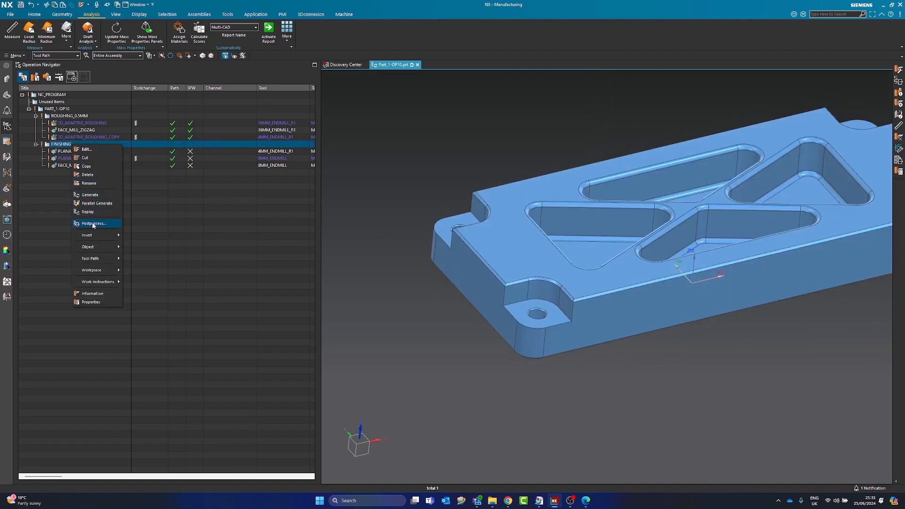
mouse_move(97, 235)
click(135, 238)
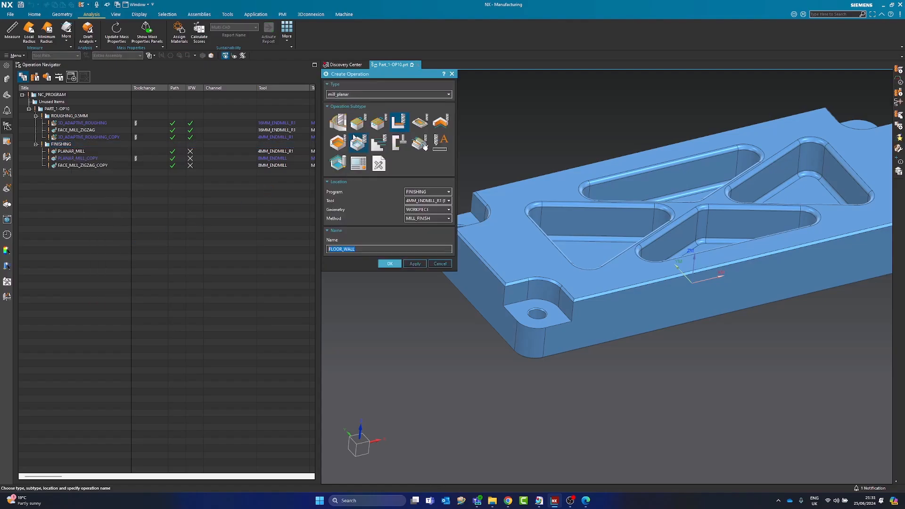
click(352, 96)
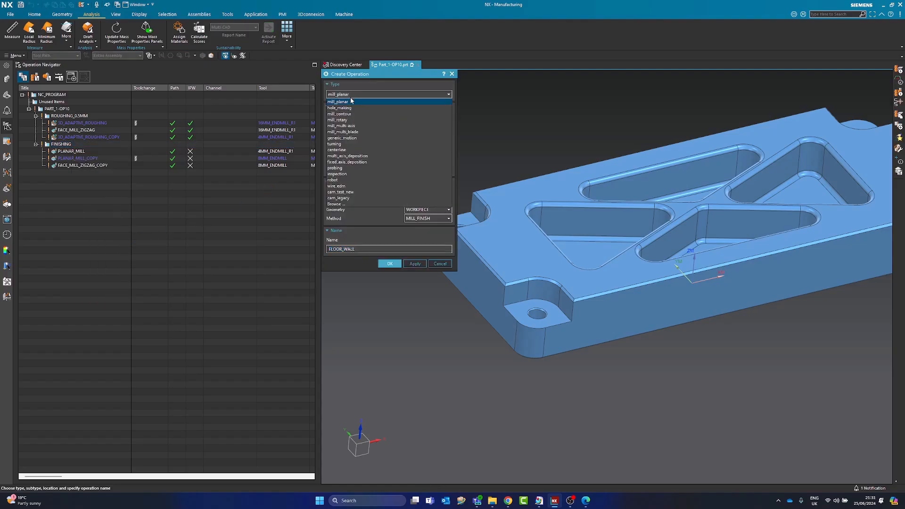
click(349, 102)
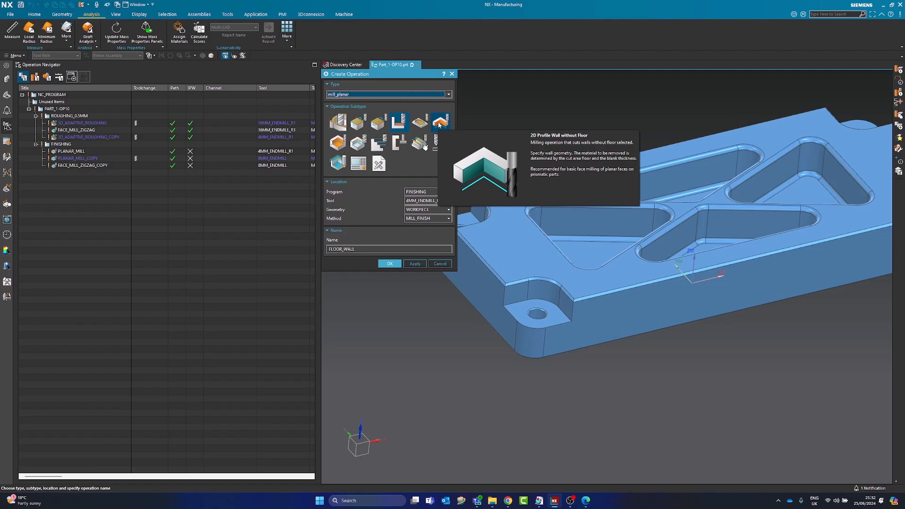
click(344, 148)
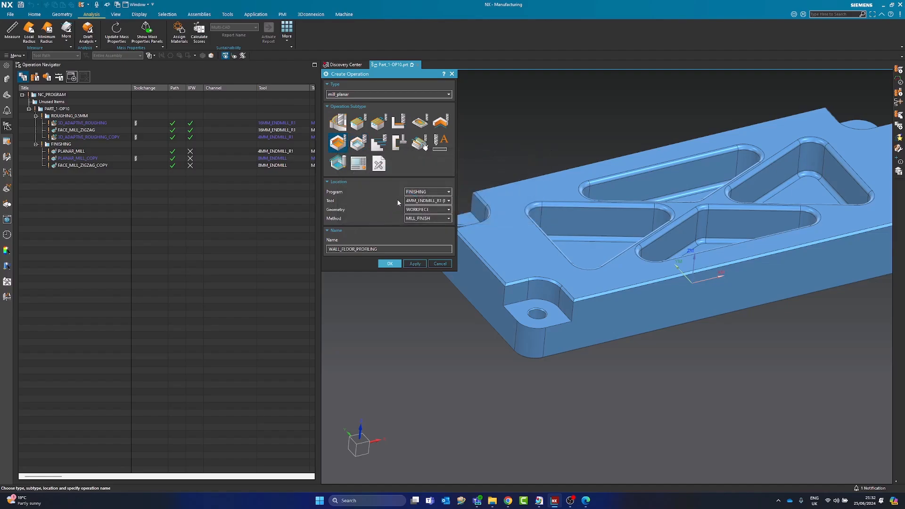
click(395, 264)
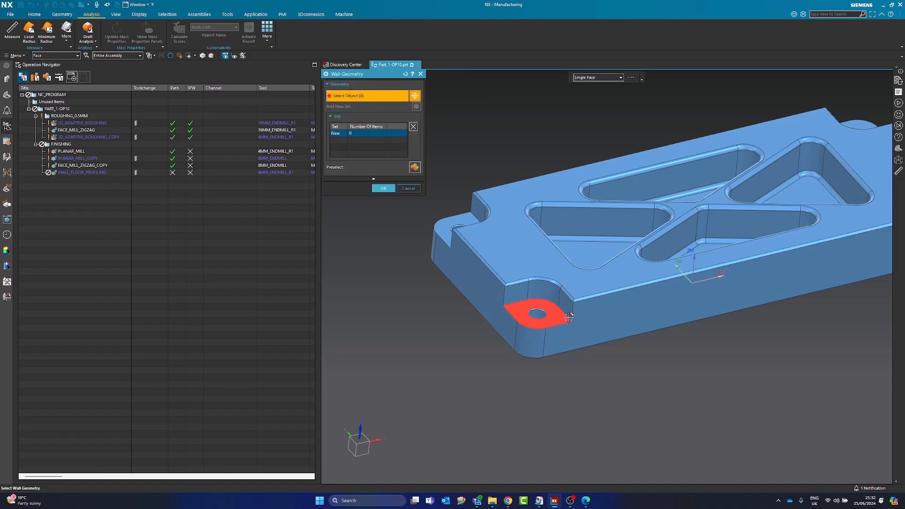
Select the three individual wall faces of the nearest corner notch as wall geometry
click(566, 306)
click(545, 285)
click(516, 293)
middle_drag(475, 331, 542, 340)
Add the walls of the other three corner notches using the Tangent Faces rule and accept the wall geometry
click(595, 77)
click(596, 94)
click(713, 304)
scroll(550, 249, down, 3)
middle_drag(550, 248, 630, 308)
click(633, 279)
middle_drag(571, 262, 592, 300)
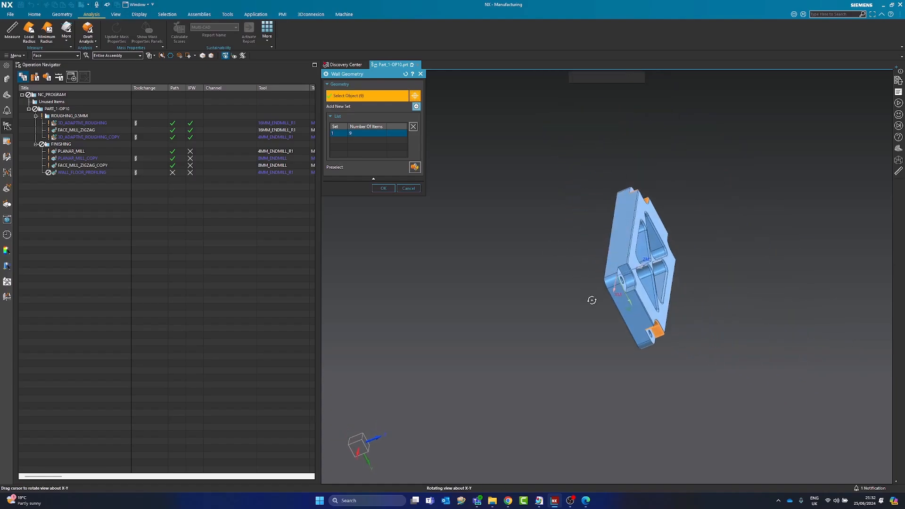
click(630, 293)
middle_drag(619, 347, 513, 282)
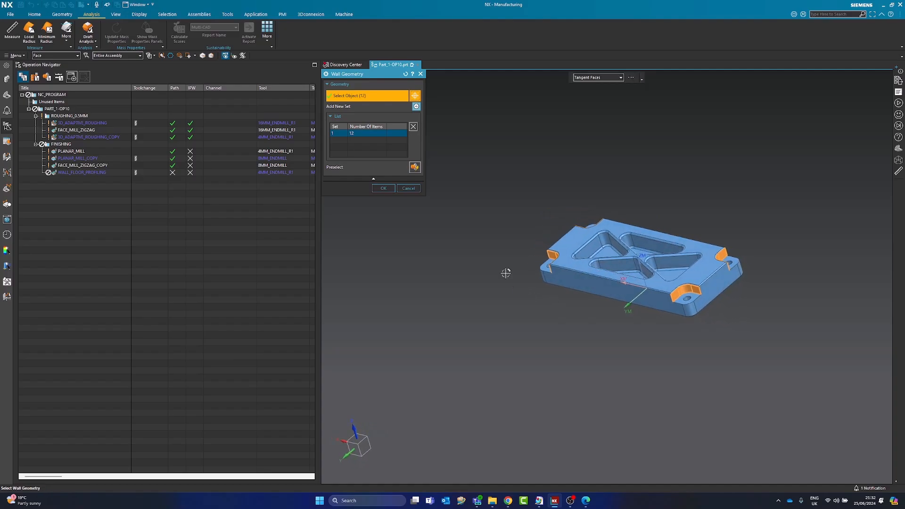
click(381, 187)
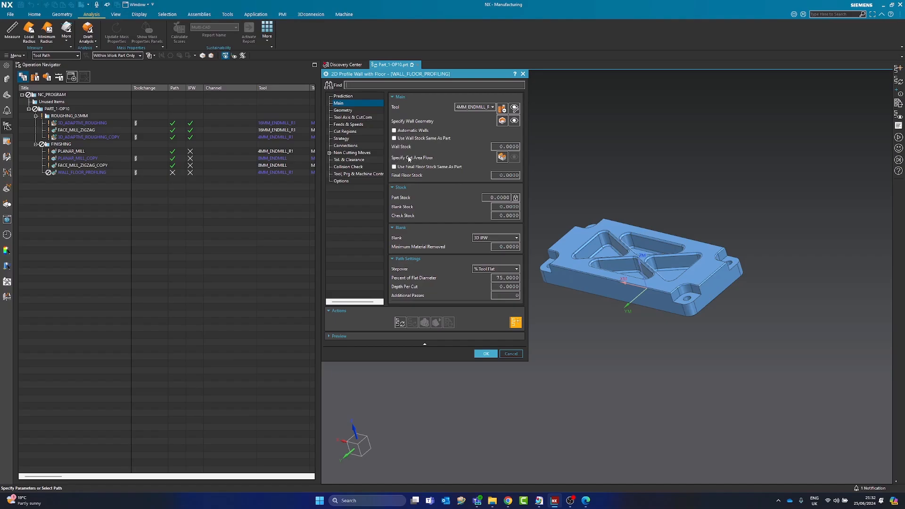
Specify the flat floors of the corner notches, around the mounting holes, as the cut area floor
click(501, 159)
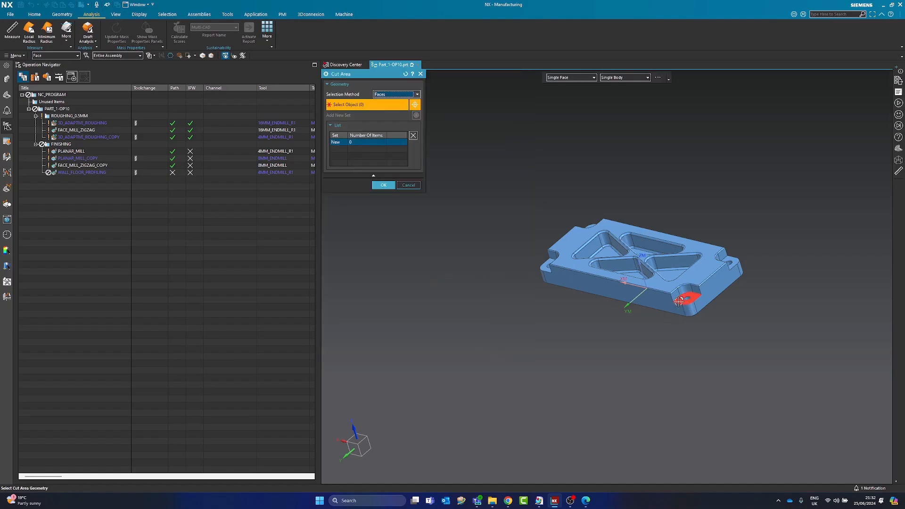
click(687, 299)
click(541, 268)
click(730, 260)
middle_drag(597, 264, 577, 206)
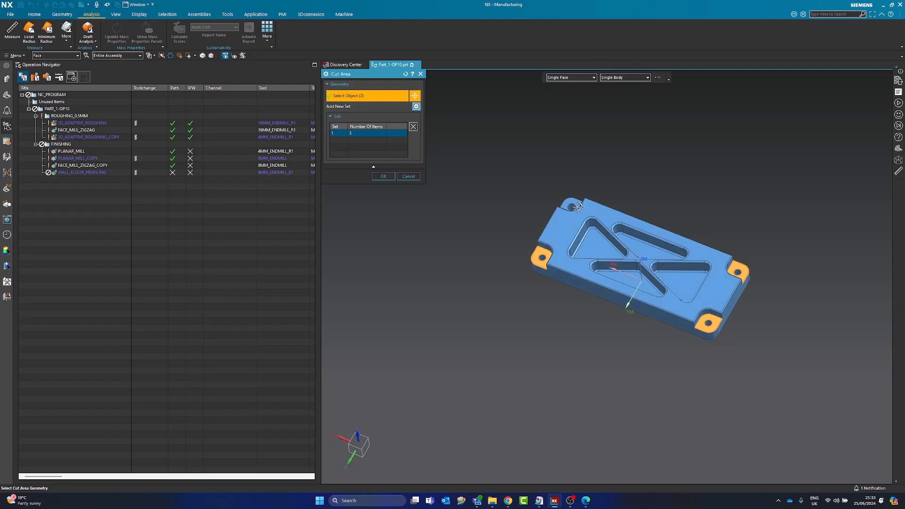
click(407, 176)
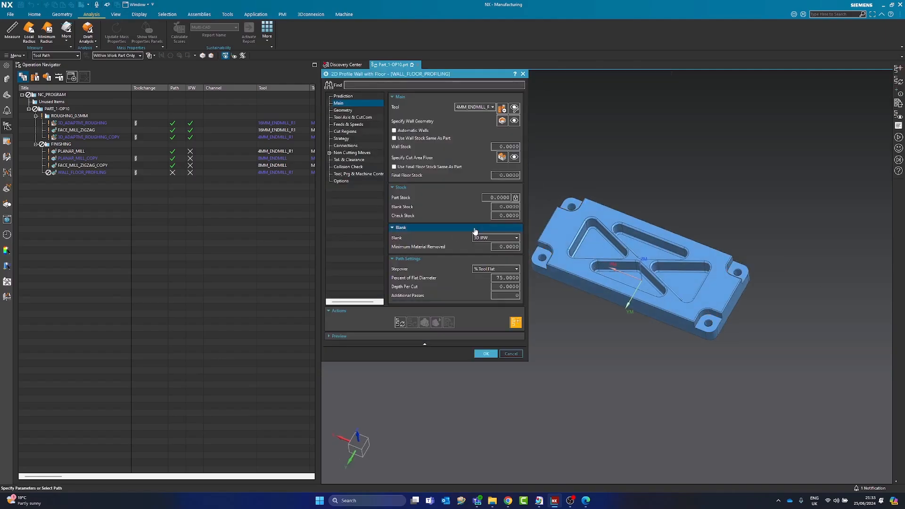
Change the blank of WALL_FLOOR_PROFILING to Thickness, with floor and wall blank thicknesses of 0.5 each
middle_drag(569, 262, 573, 235)
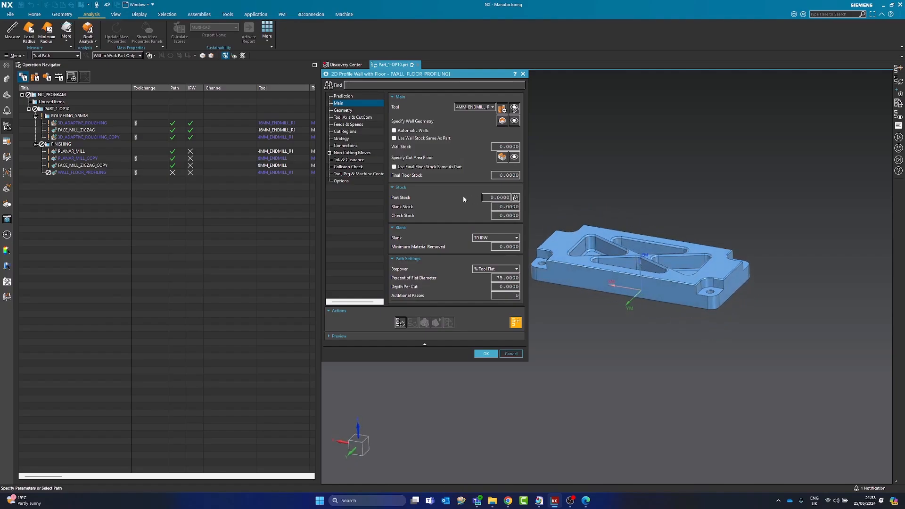
click(478, 237)
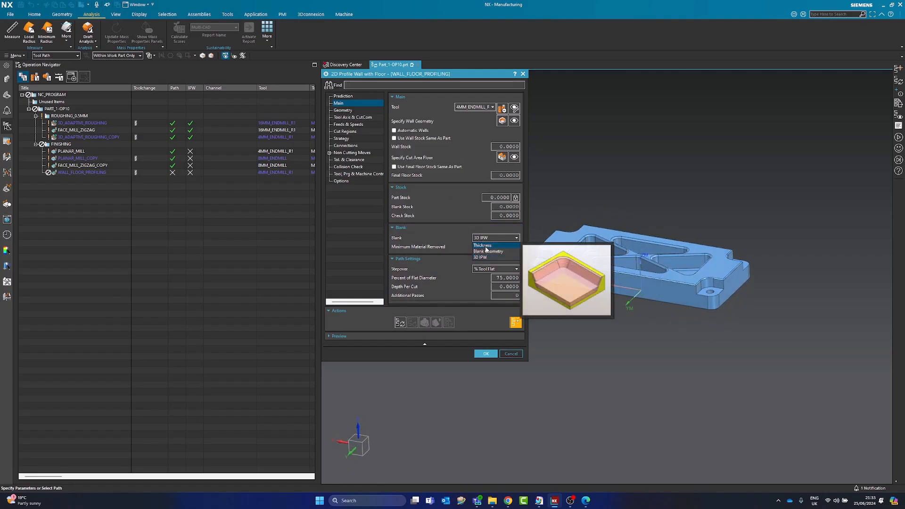
click(485, 249)
double_click(501, 247)
text(0.5)
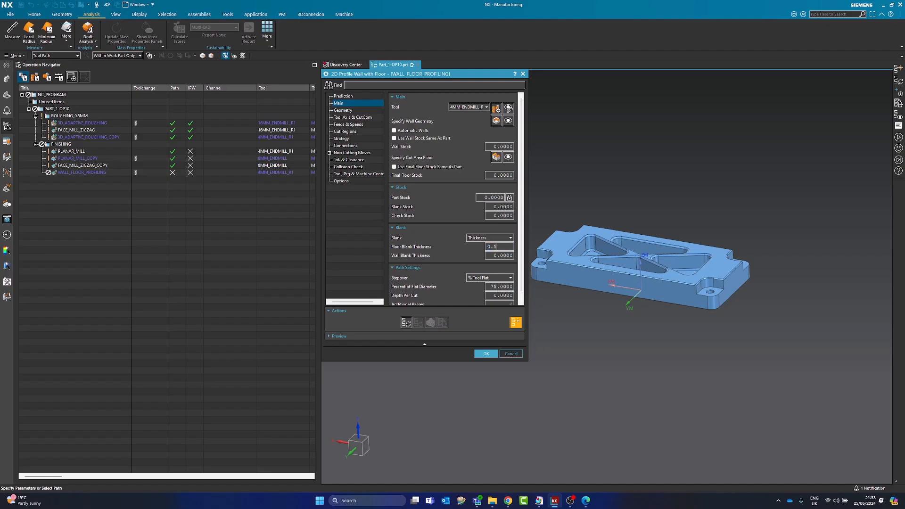
key(Tab)
text(0.5000)
key(Tab)
scroll(470, 255, down, 1)
click(504, 279)
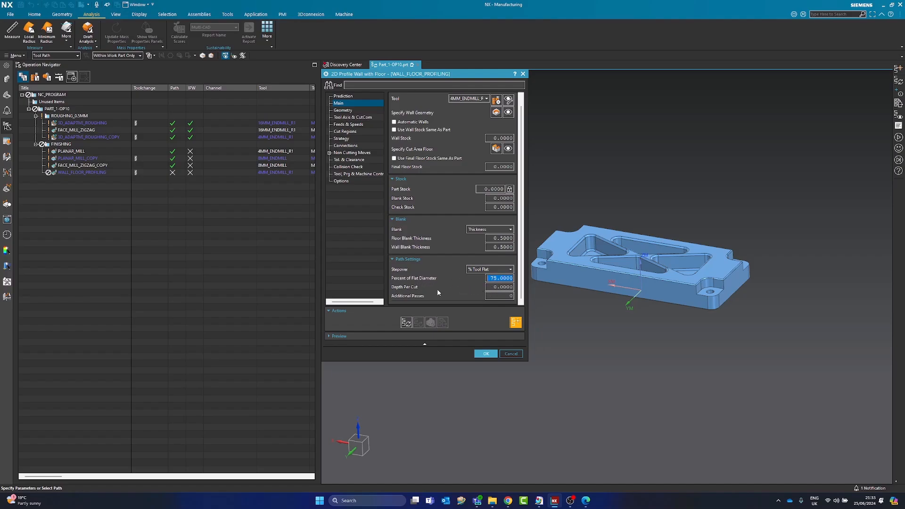
Set the feeds and speeds of WALL_FLOOR_PROFILING to a spindle speed of 8000 rpm and a cut feed rate of 600 mmpm
click(348, 112)
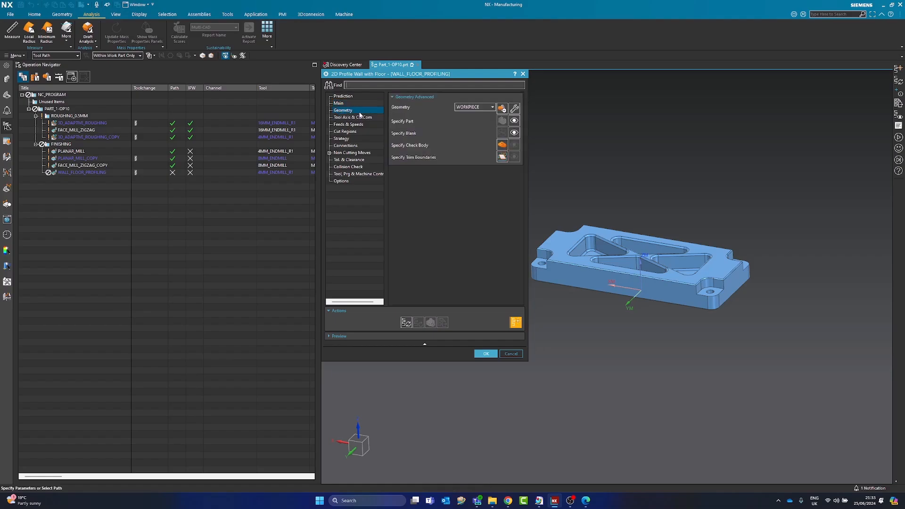
click(336, 118)
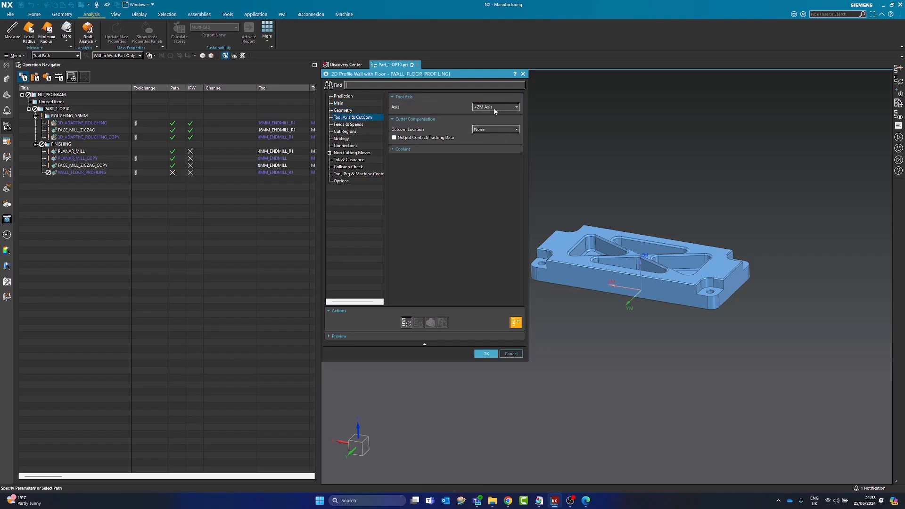
click(349, 124)
click(494, 160)
text(90)
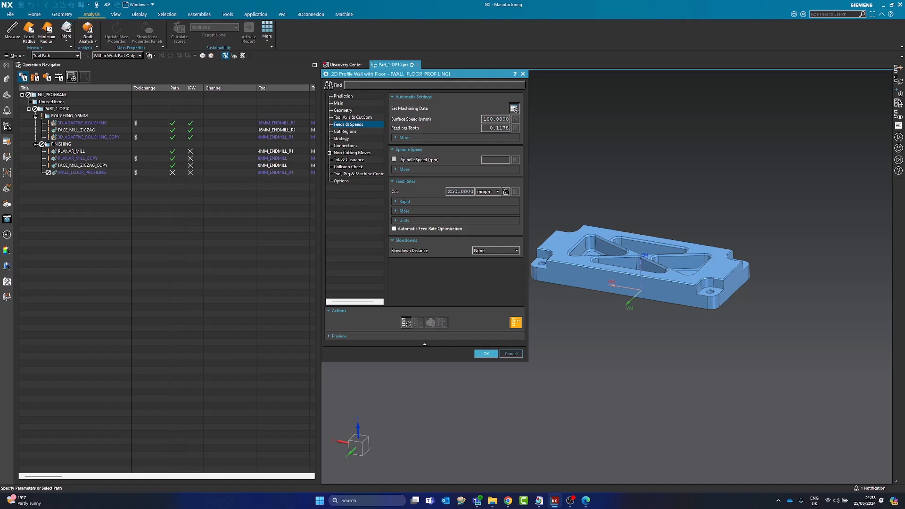
key(Tab)
key(BackSpace)
click(497, 160)
click(457, 270)
double_click(491, 161)
text(8000)
key(Tab)
text(600)
key(Tab)
scroll(715, 299, up, 5)
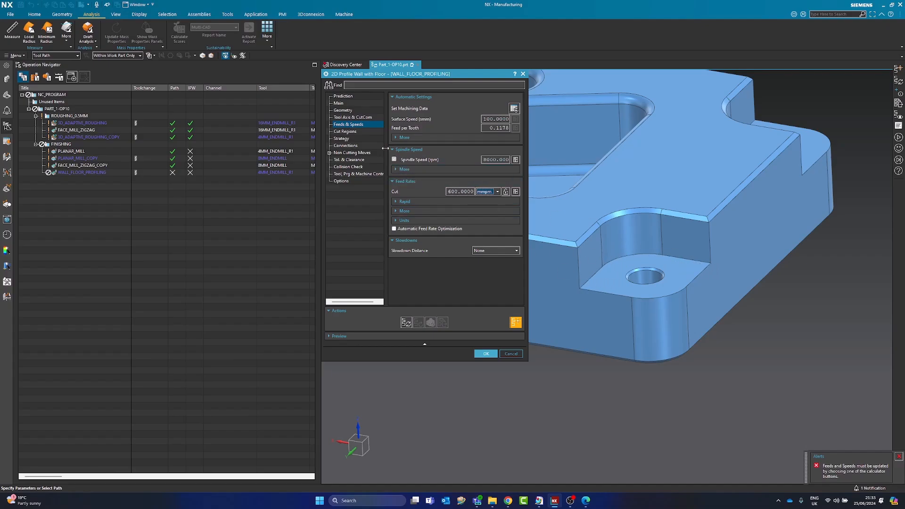
Review the cut region, strategy and non-cutting move settings, and generate the tool path to check it around the corner notches
click(347, 132)
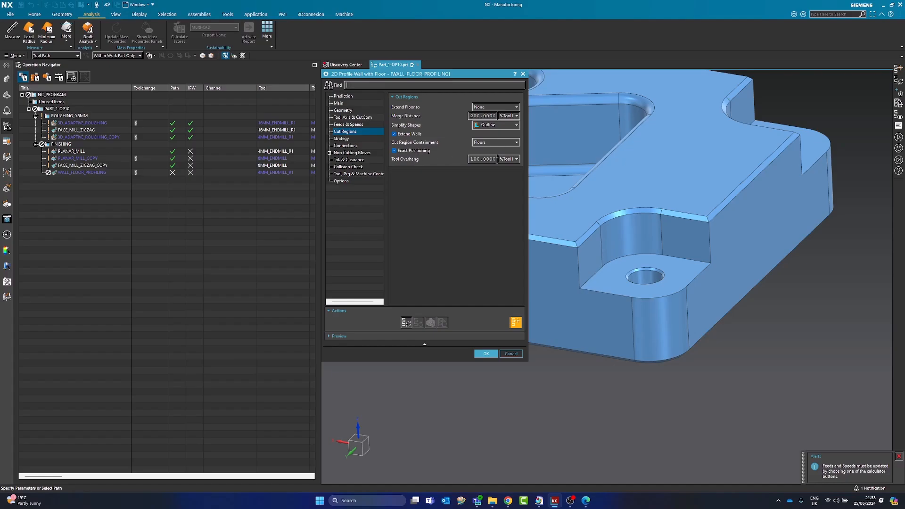
click(347, 139)
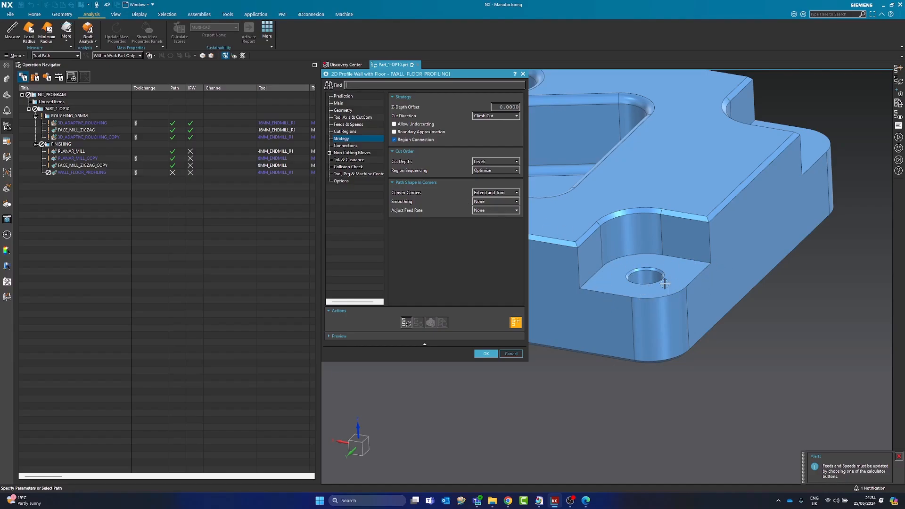
click(349, 146)
click(355, 153)
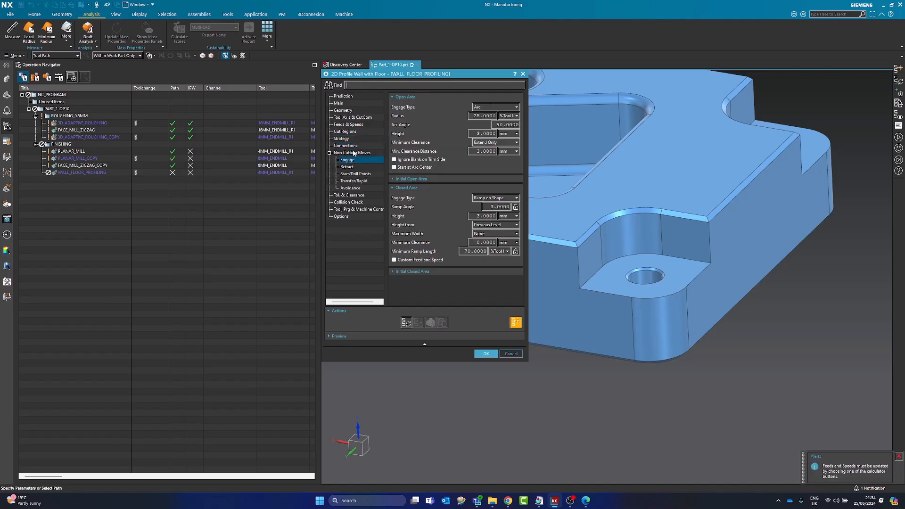
click(406, 322)
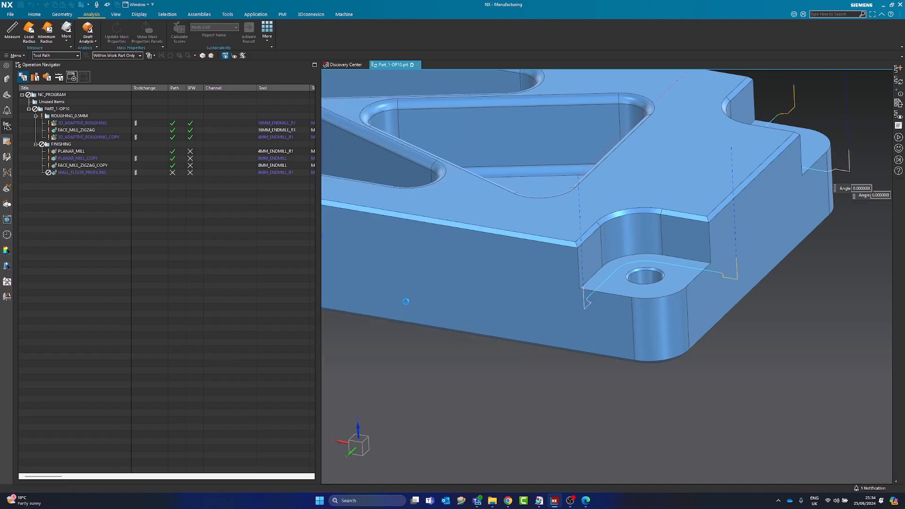
scroll(573, 253, down, 2)
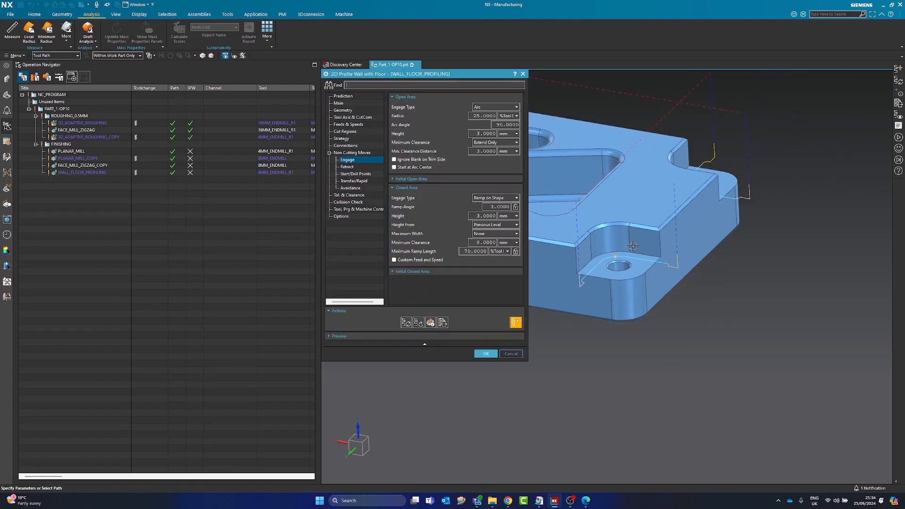
scroll(690, 268, down, 1)
scroll(715, 297, down, 3)
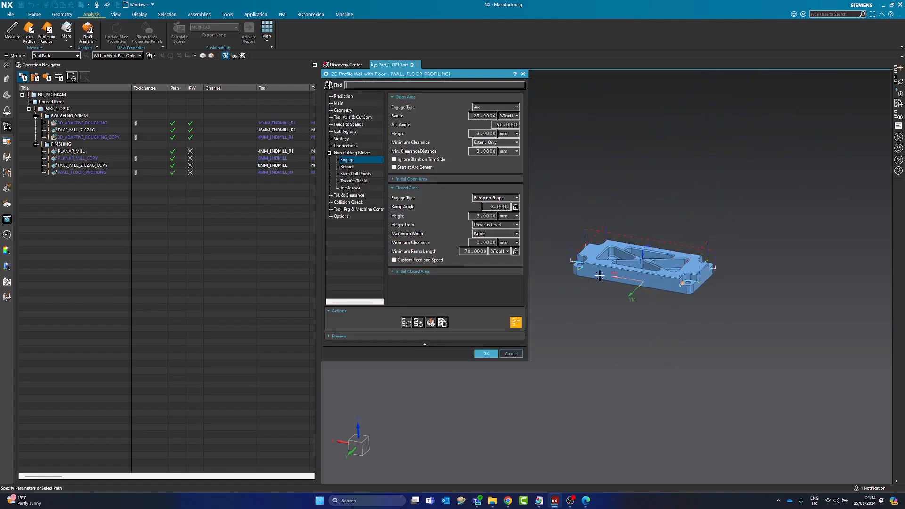
scroll(581, 270, up, 3)
middle_drag(581, 270, 687, 305)
scroll(690, 299, up, 5)
scroll(686, 305, down, 3)
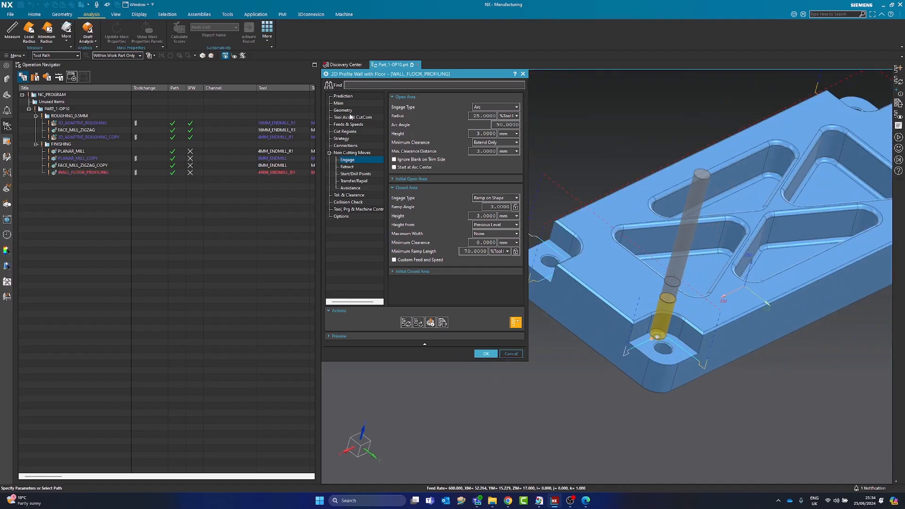
Change the tool of WALL_FLOOR_PROFILING to 8MM_ENDMILL, regenerate the tool path and check the cutter's coverage of the notch floor
click(340, 103)
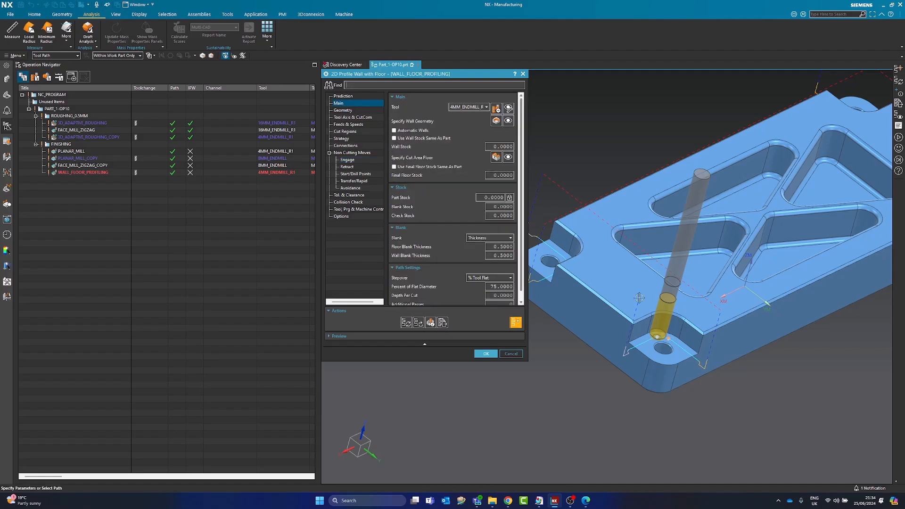
click(463, 111)
click(464, 132)
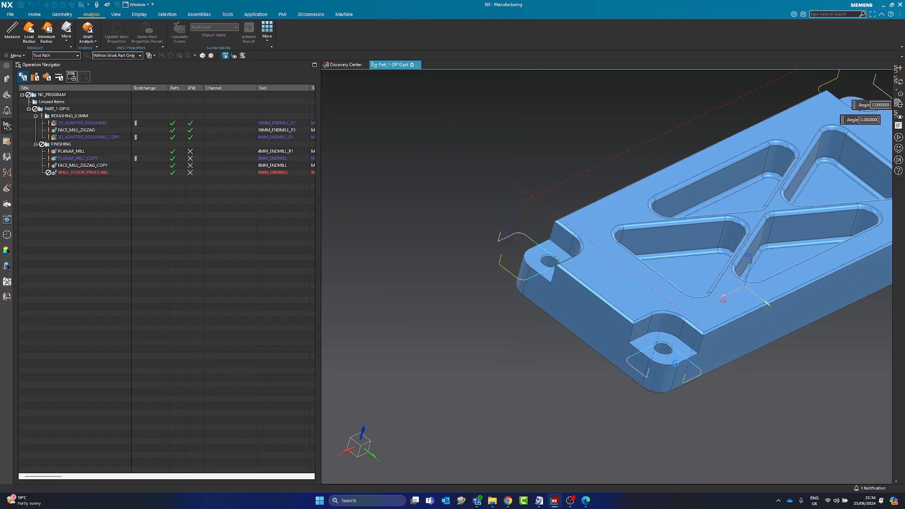
scroll(666, 376, up, 5)
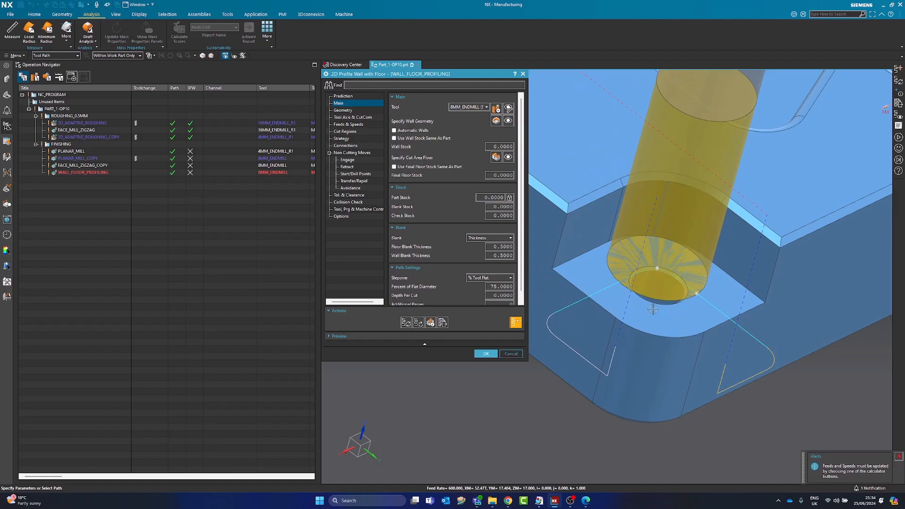
scroll(675, 311, down, 4)
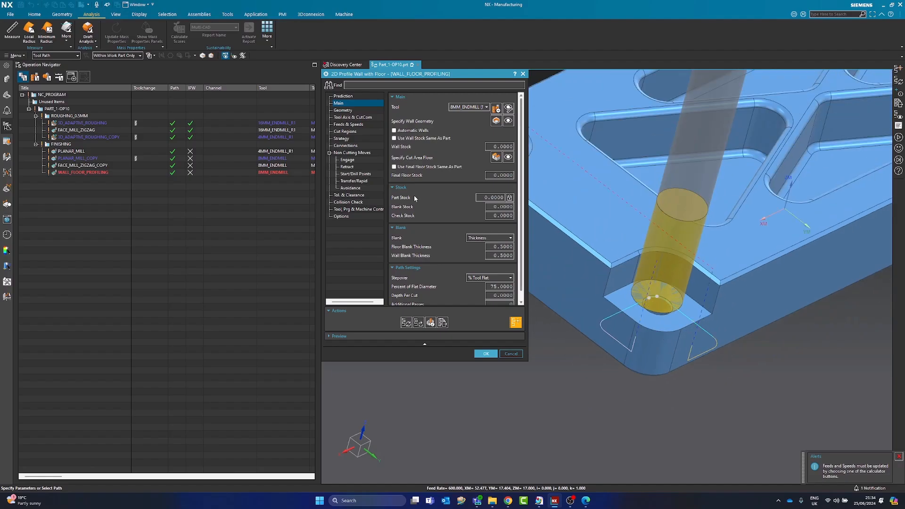
Set Additional Passes to 1, regenerate the tool path and check the extra pass at the near corner notch
scroll(451, 256, down, 1)
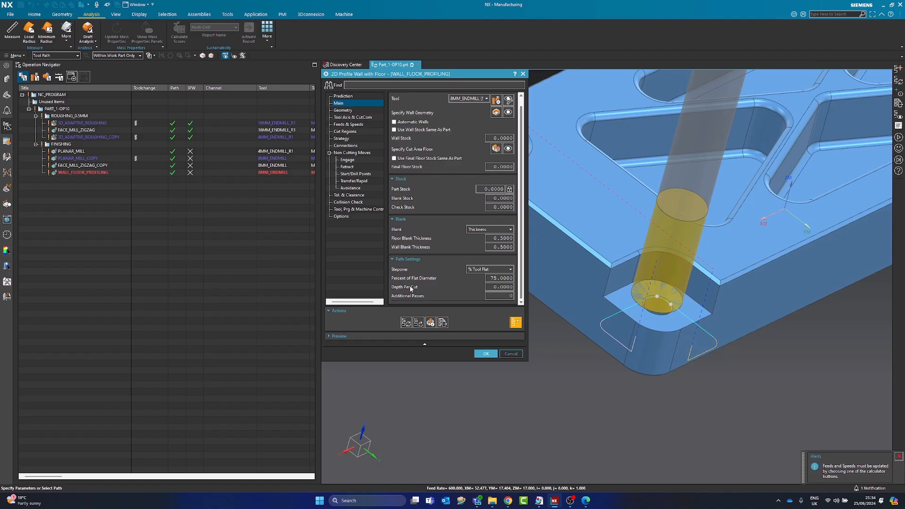
click(501, 297)
click(405, 323)
middle_click(460, 346)
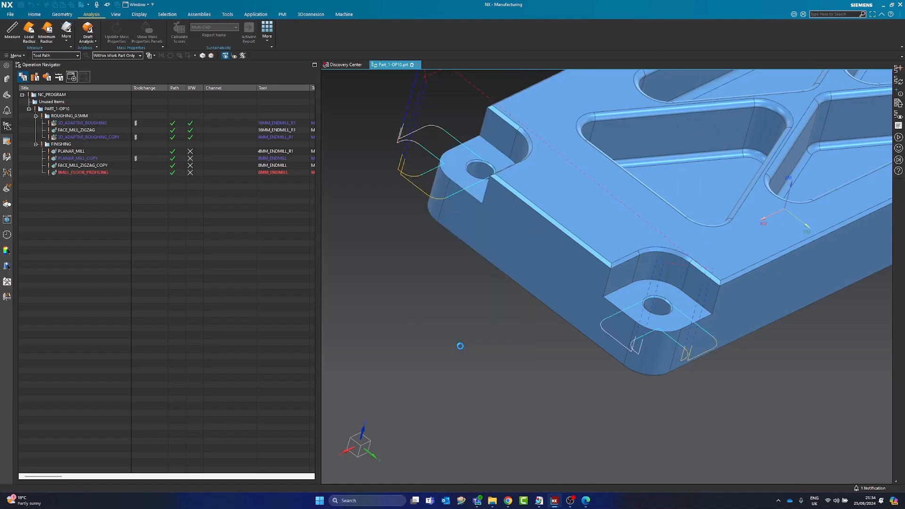
scroll(667, 336, up, 4)
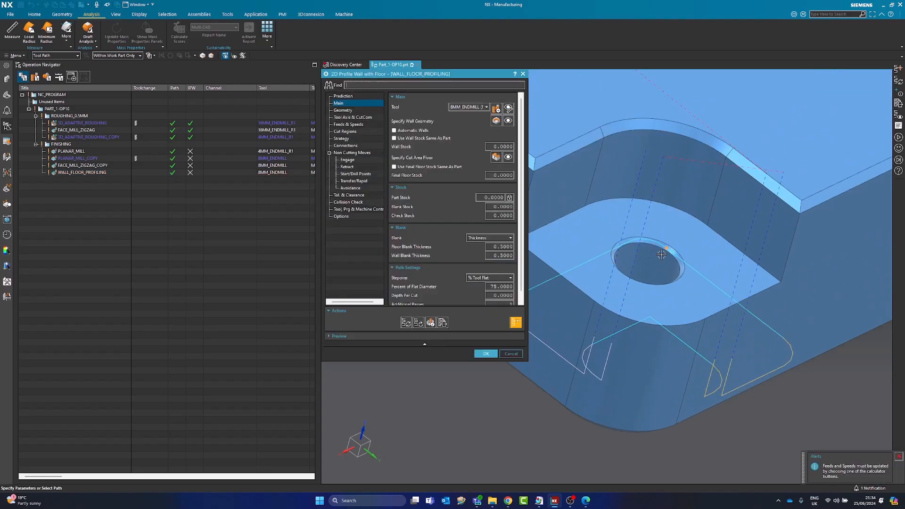
middle_drag(652, 324, 627, 321)
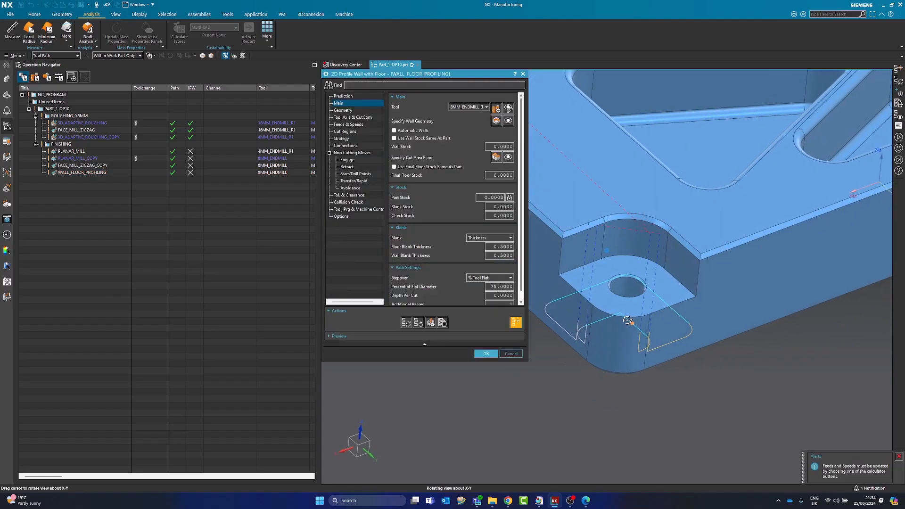
scroll(627, 320, up, 3)
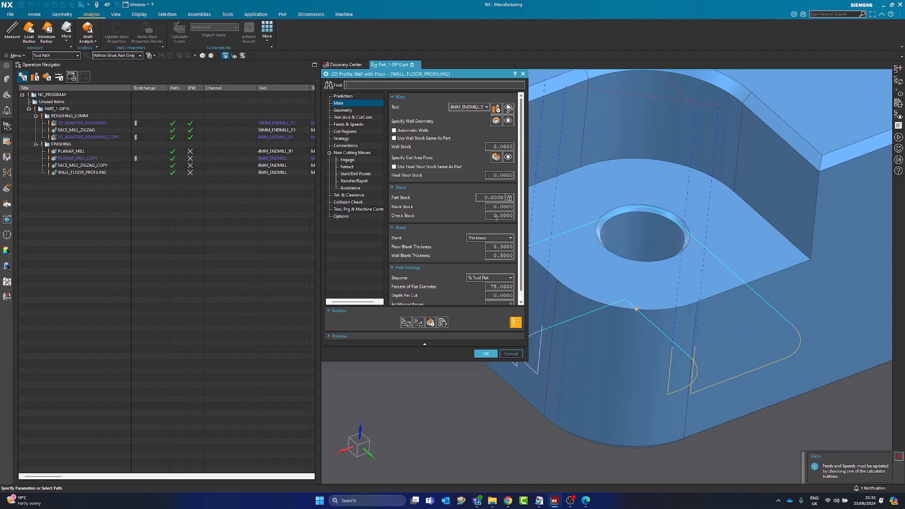
Set the corner smoothing in the cutting strategy to All But Last Pass and regenerate the tool path
click(347, 139)
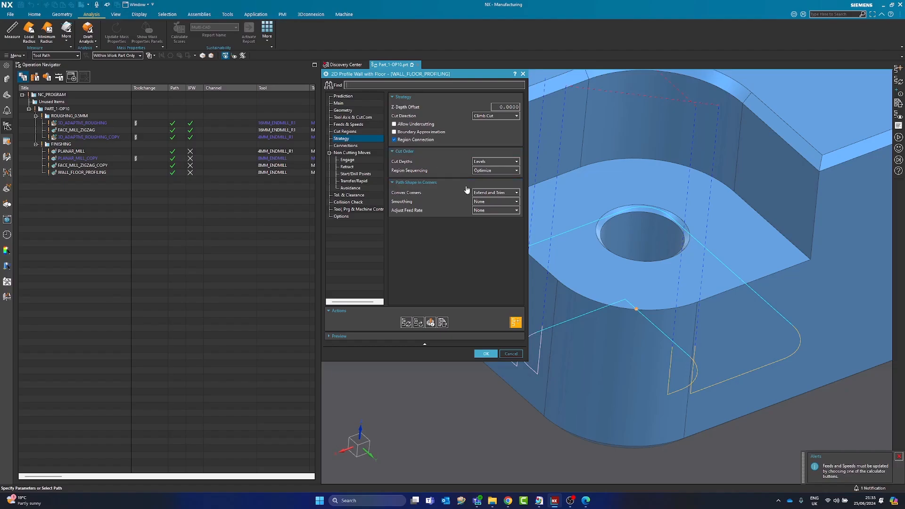
click(488, 202)
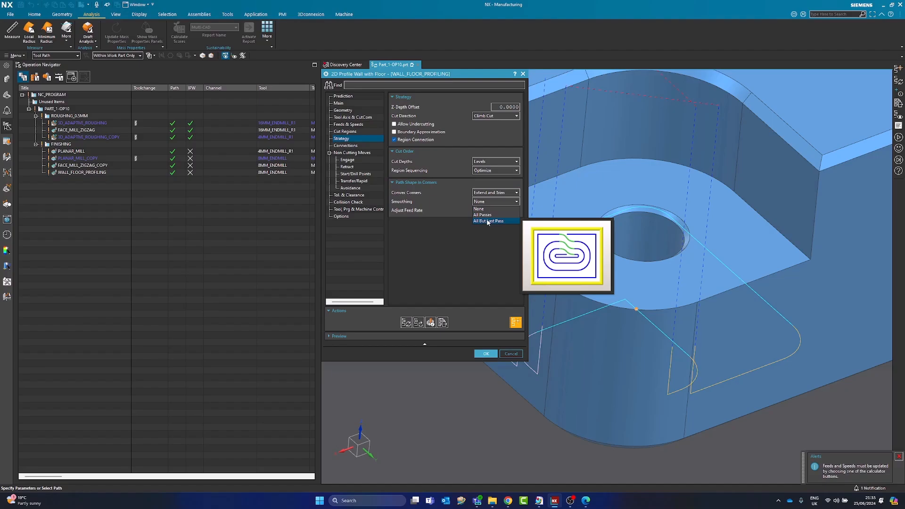
click(488, 221)
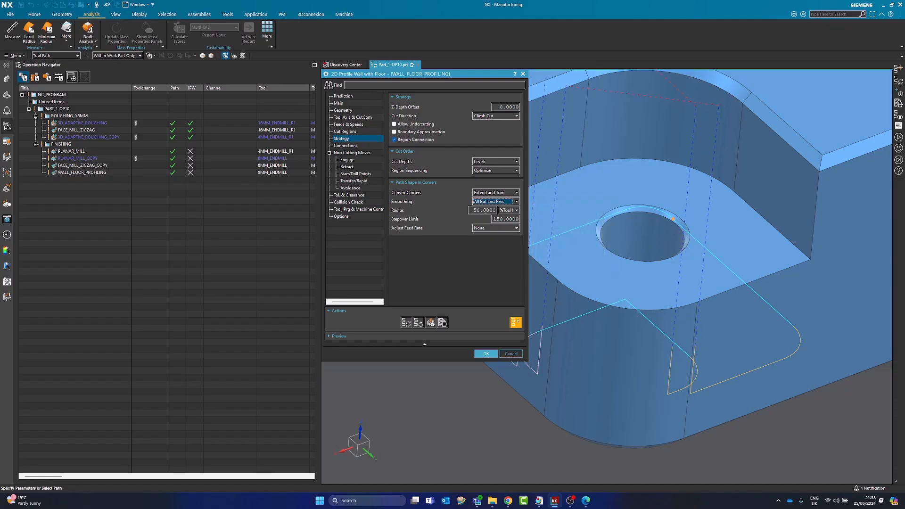
click(407, 322)
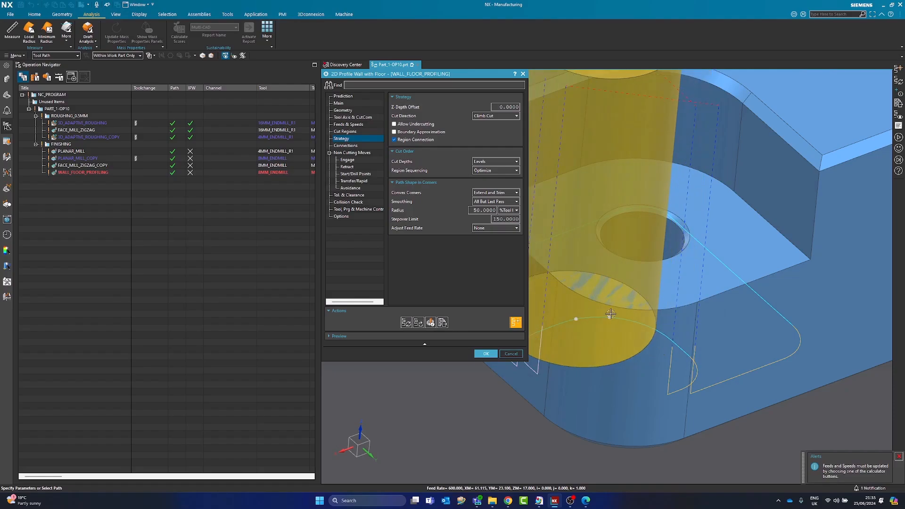
Examine the cutter's position along the smoothed outer pass and the final pass over the notch floor around the mounting hole
scroll(753, 344, down, 3)
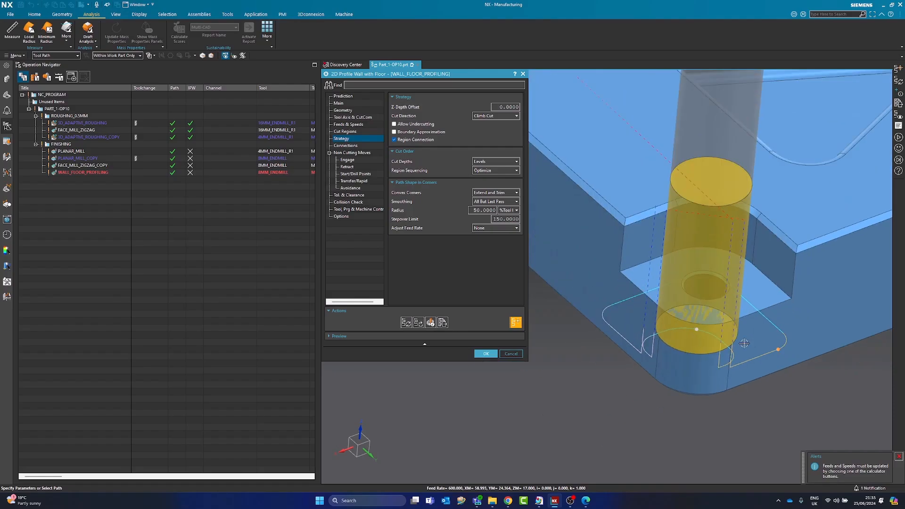
scroll(706, 331, up, 3)
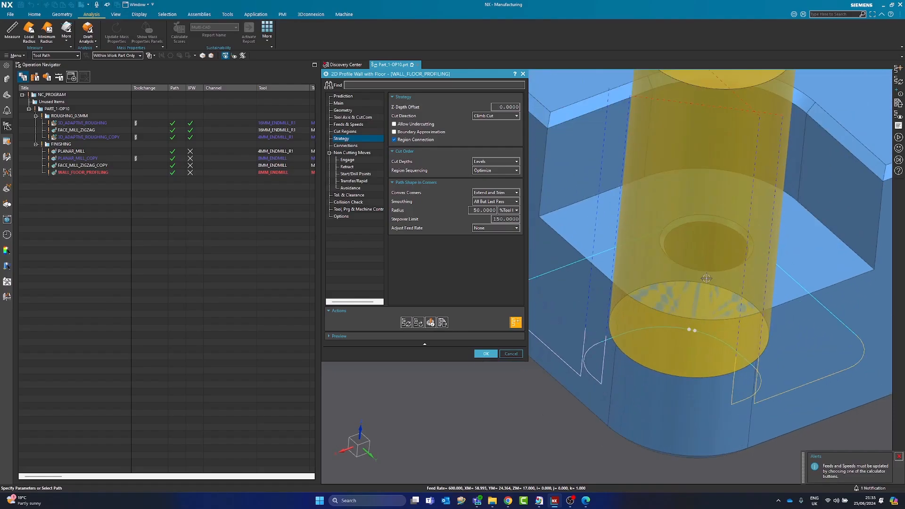
click(696, 329)
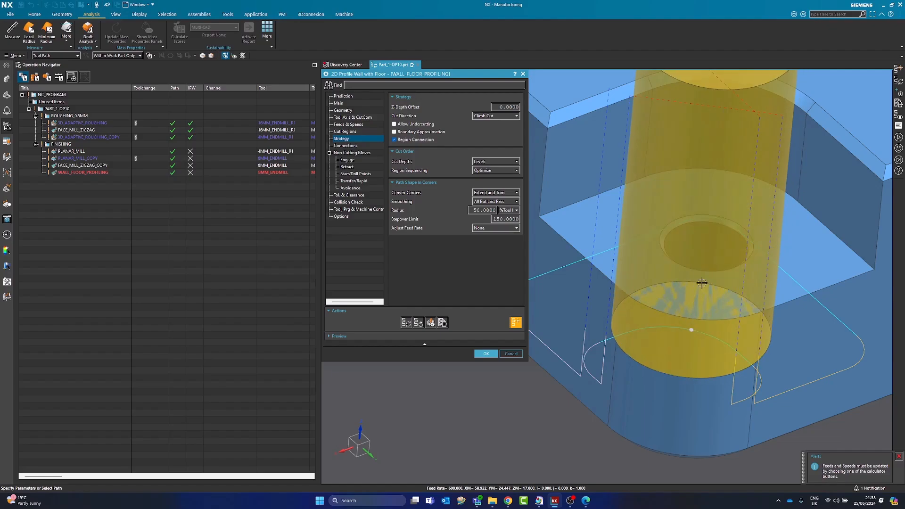
click(712, 215)
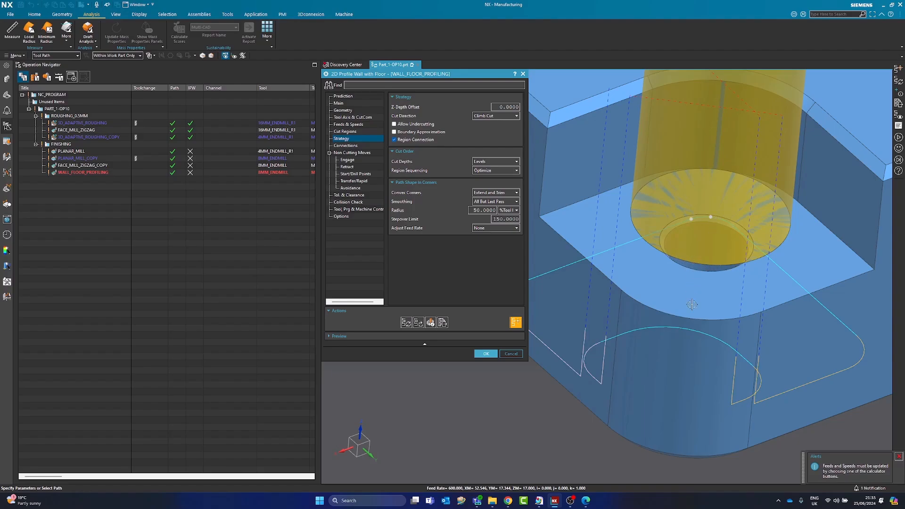
click(691, 328)
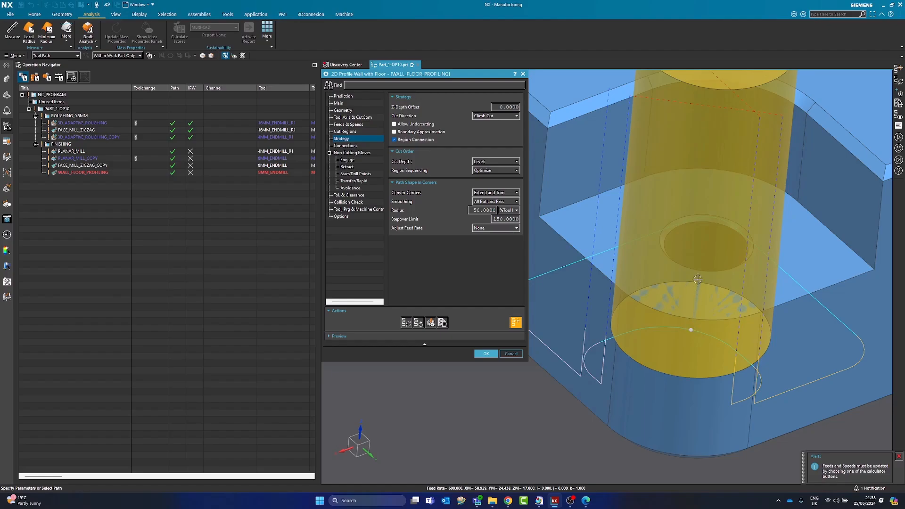
drag(821, 301, 762, 252)
click(671, 228)
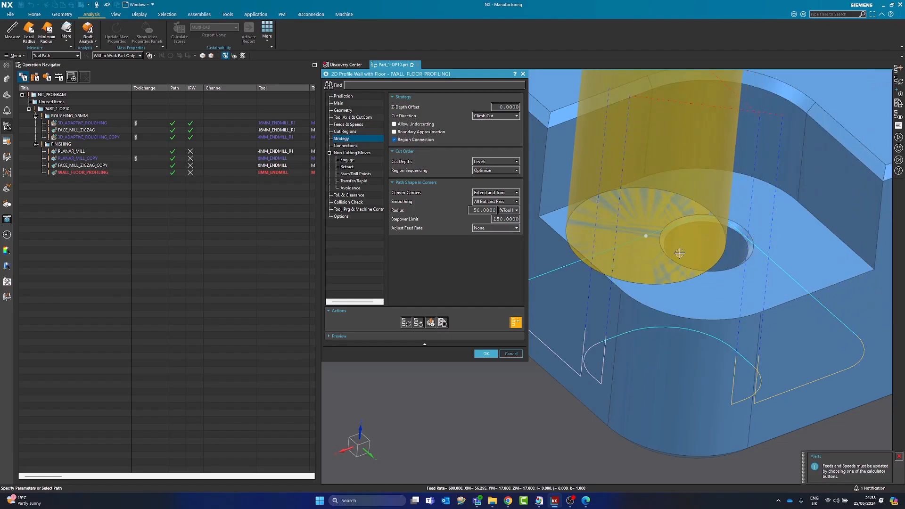
click(689, 333)
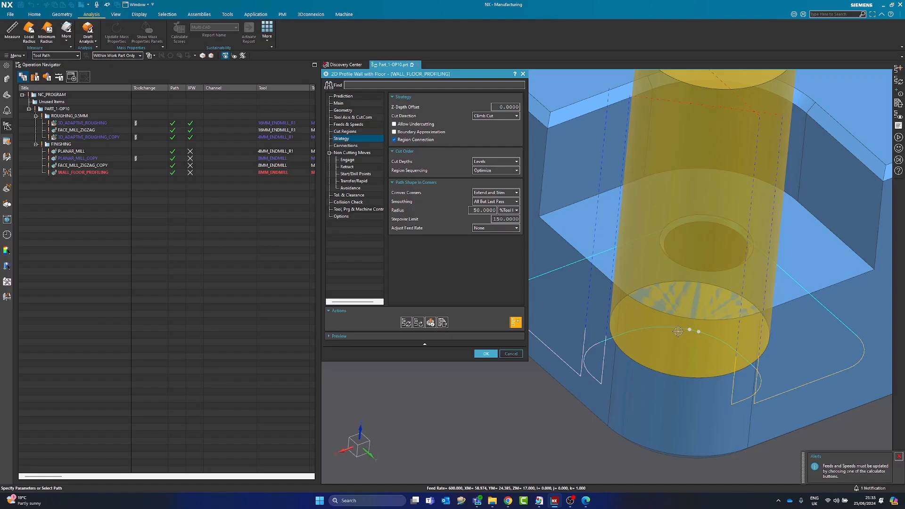
Set the stepover's Percent of Flat Diameter to 40, regenerate the tool path and check the pass spacing at the corner notch
click(338, 103)
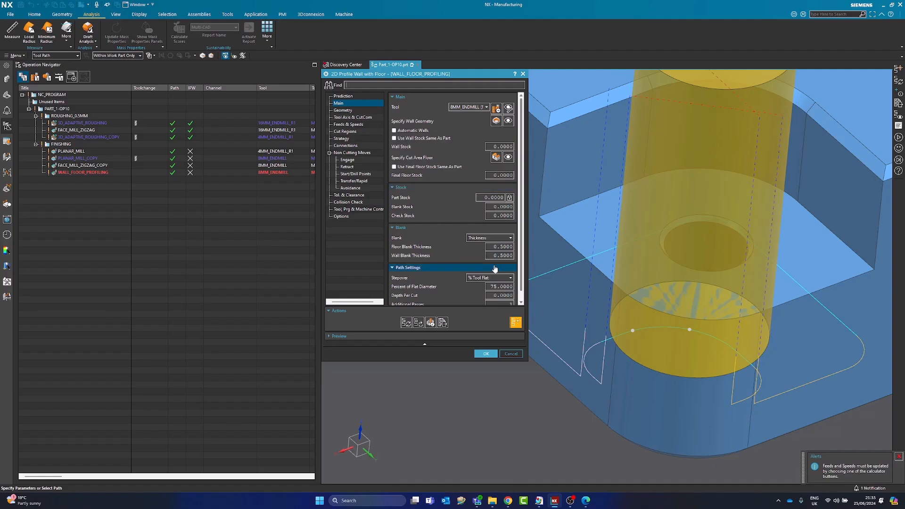
double_click(493, 287)
text(40)
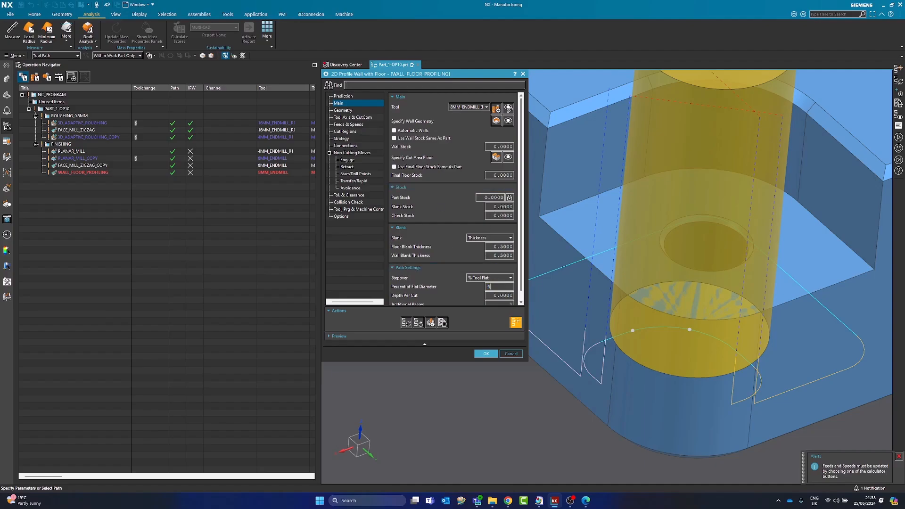
key(Tab)
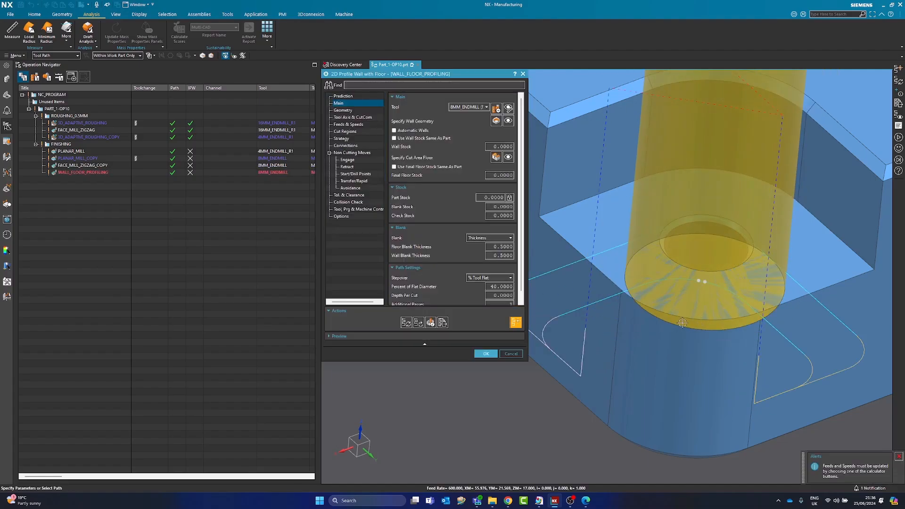
click(792, 343)
scroll(678, 297, down, 5)
scroll(813, 359, down, 5)
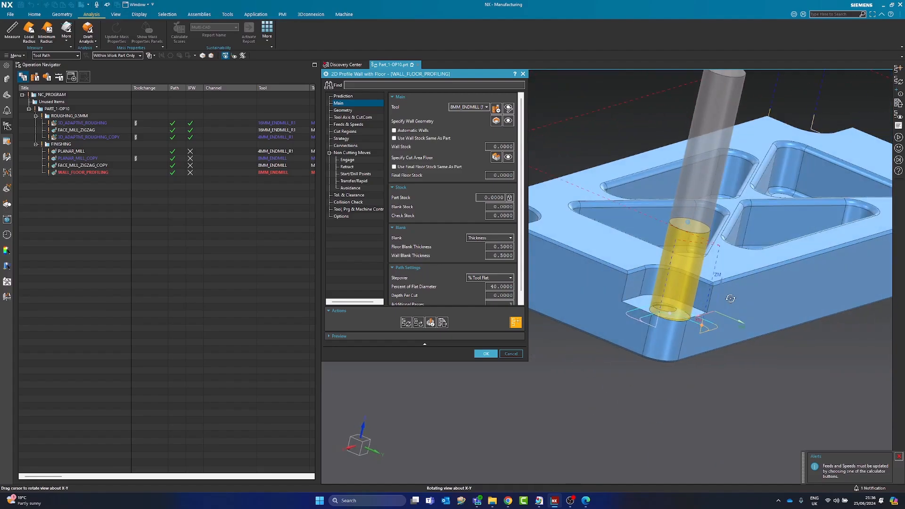
Examine the cutter's position along the outer and inner passes around the near corner notch and its mounting hole
scroll(683, 311, up, 8)
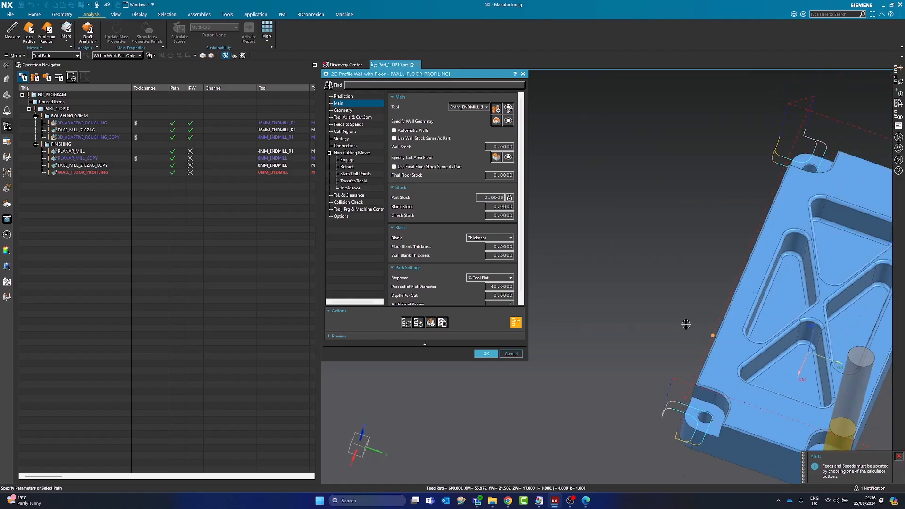
scroll(691, 404, up, 3)
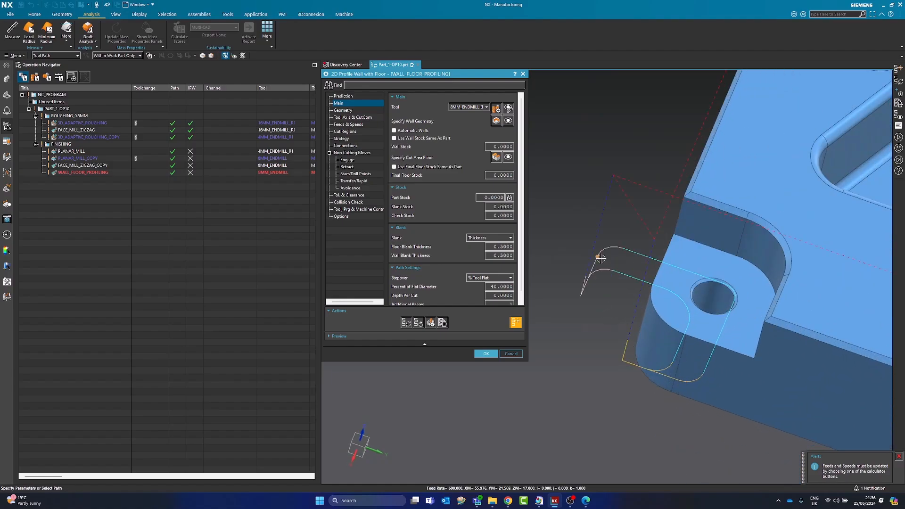
scroll(588, 245, down, 4)
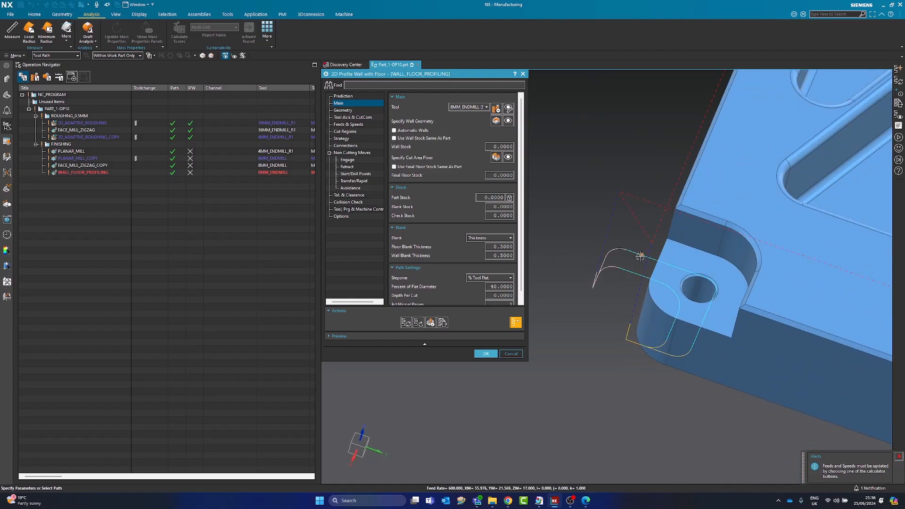
middle_drag(588, 246, 731, 266)
scroll(635, 263, up, 6)
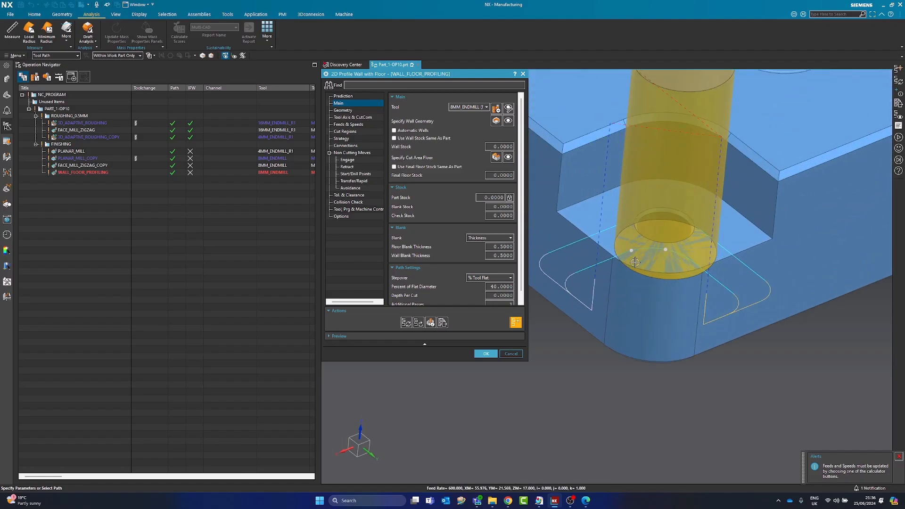
click(729, 296)
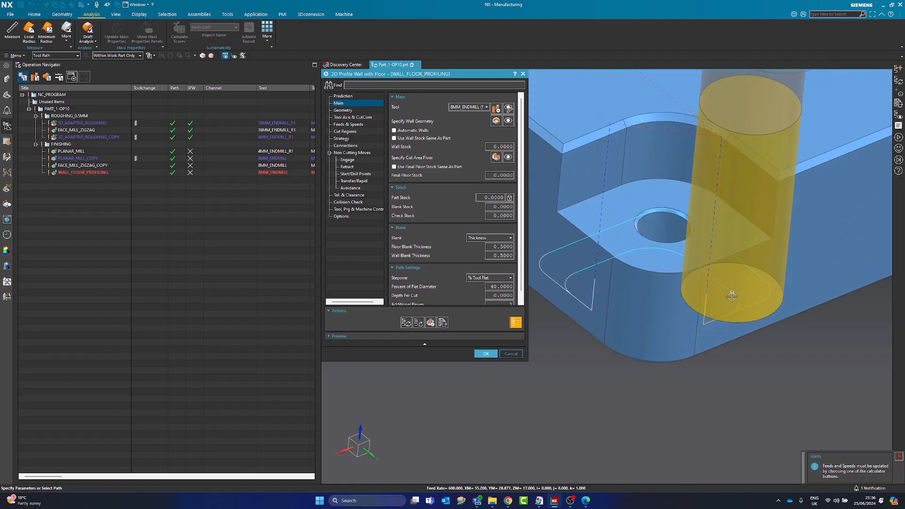
click(732, 296)
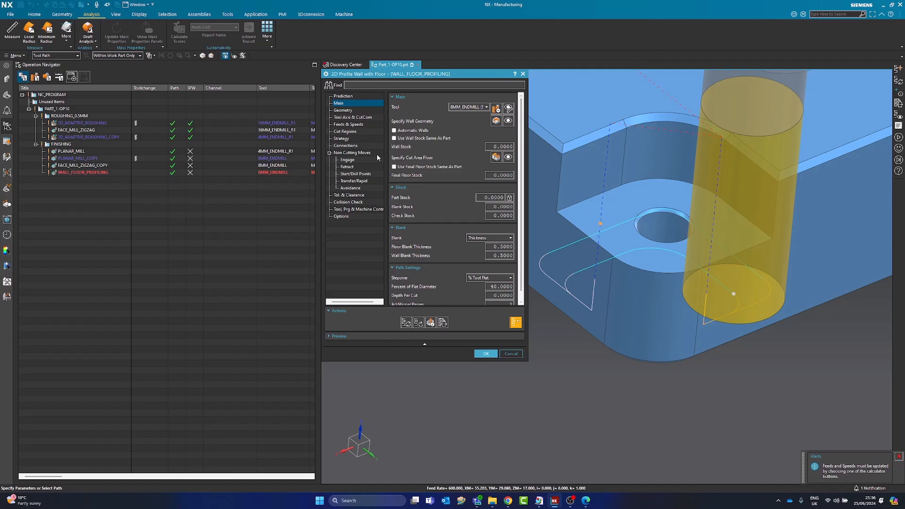
scroll(643, 314, up, 1)
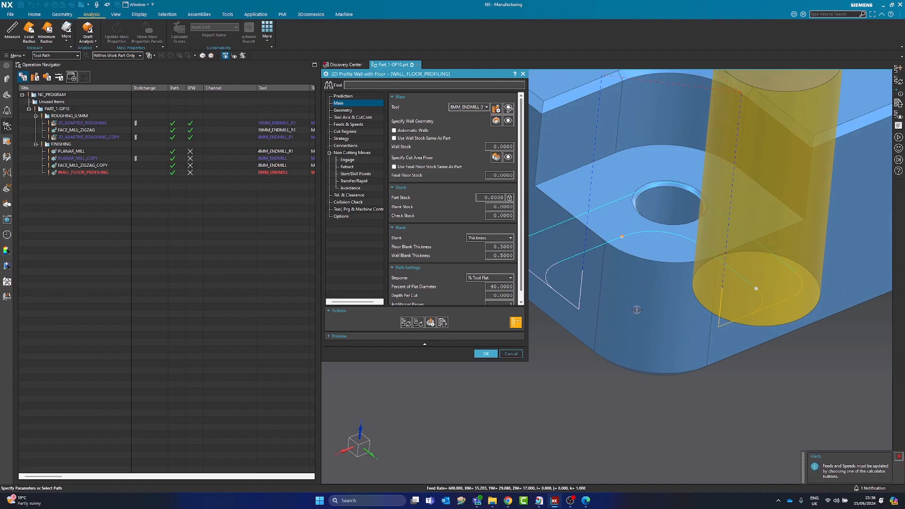
scroll(636, 312, down, 3)
scroll(639, 300, up, 1)
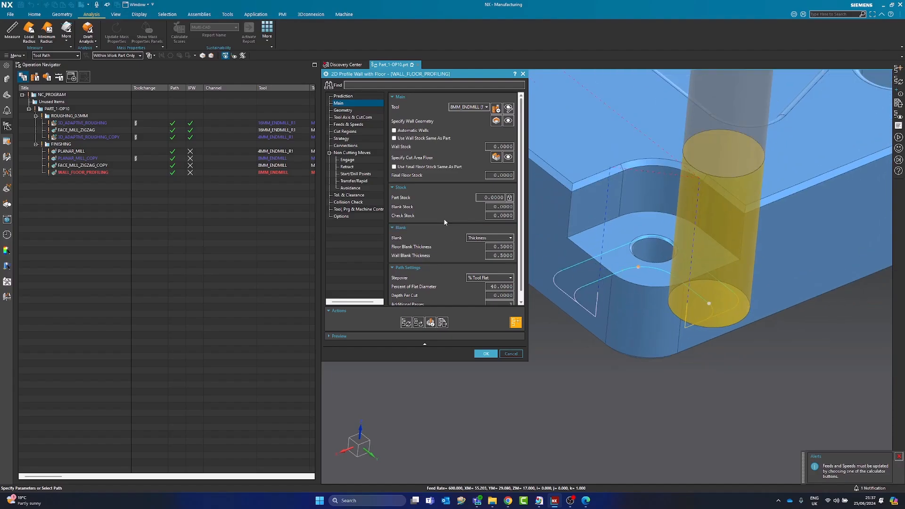
Review the Cut Depths options in the cutting strategy against the notch walls, keeping Levels
click(342, 139)
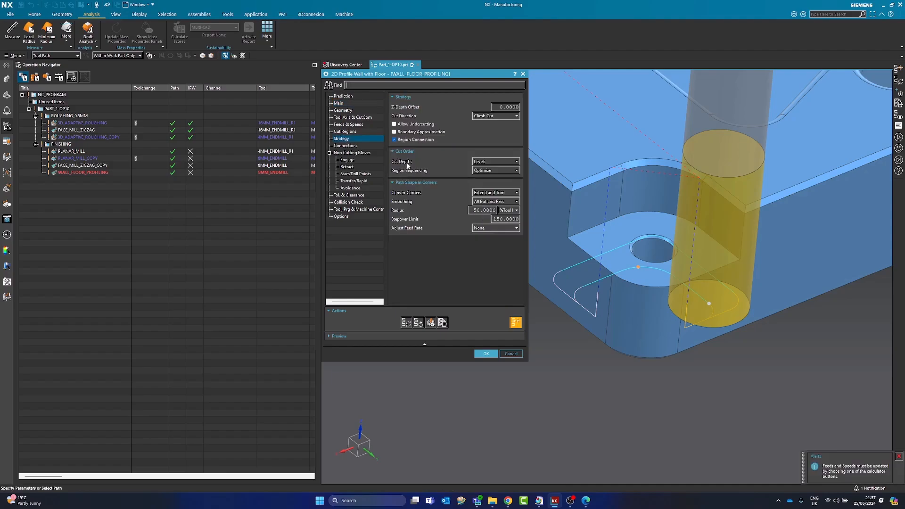
scroll(627, 262, down, 3)
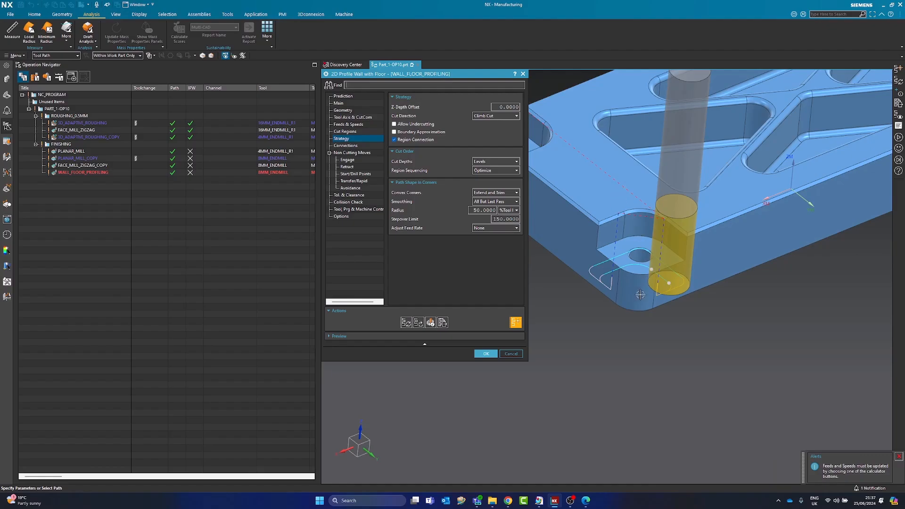
scroll(662, 283, down, 2)
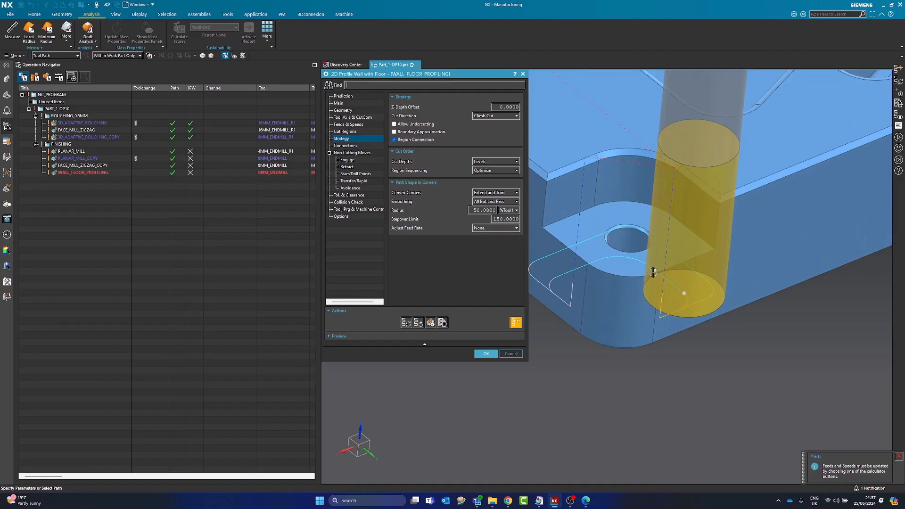
middle_drag(638, 284, 596, 192)
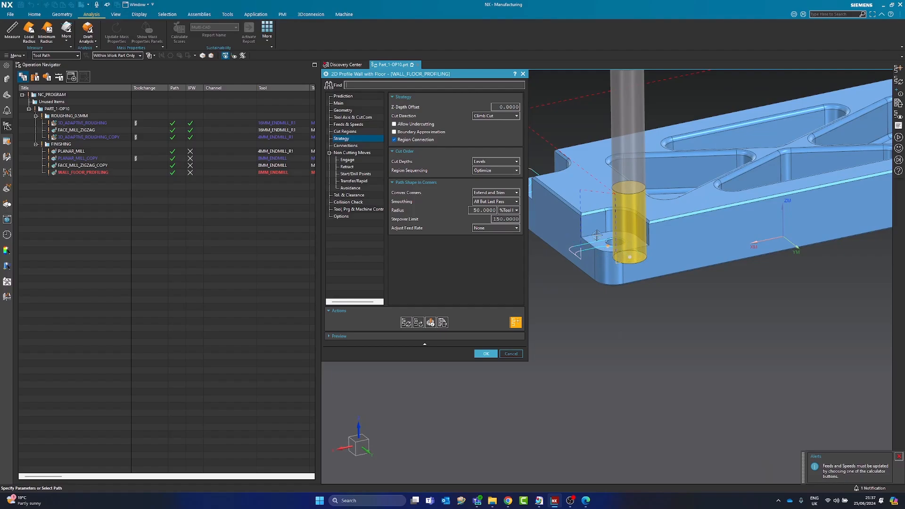
click(484, 162)
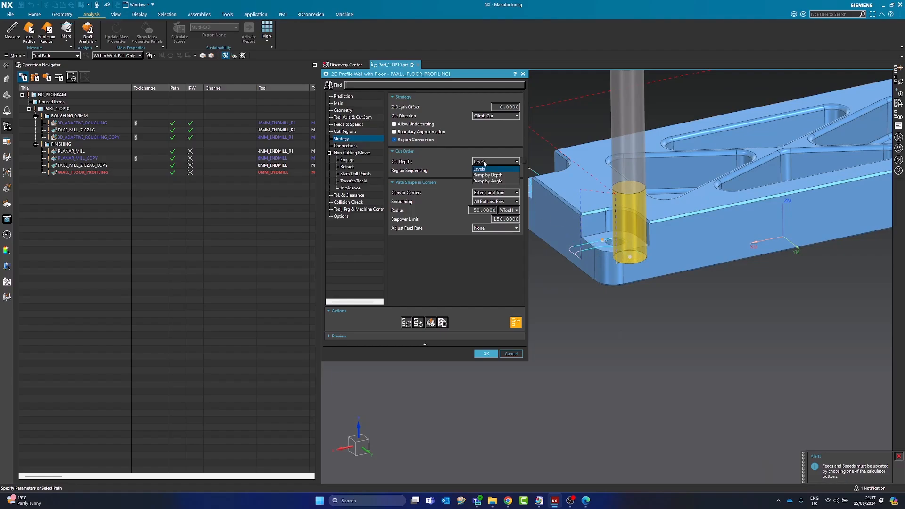
click(480, 169)
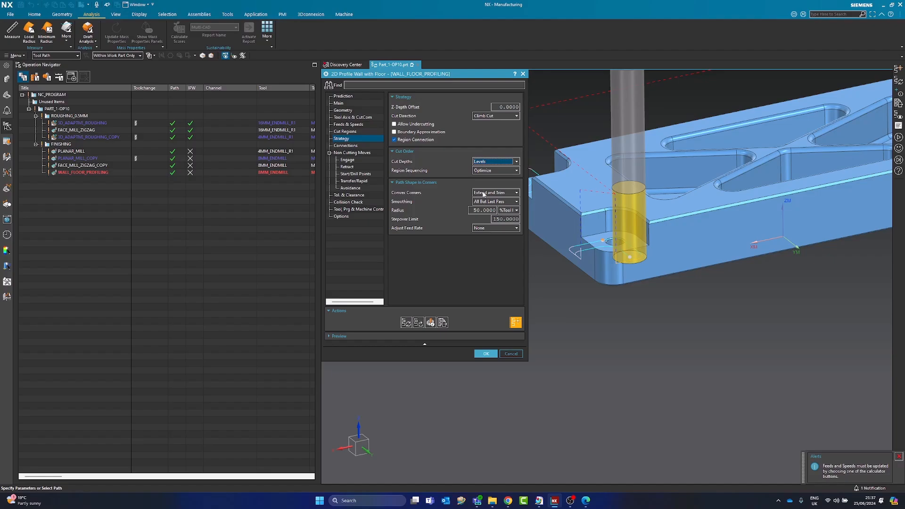
click(476, 162)
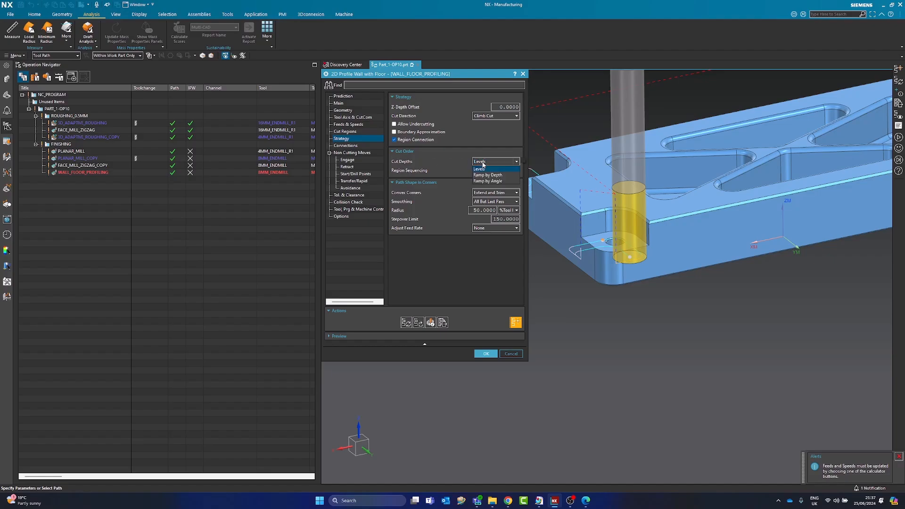
click(495, 161)
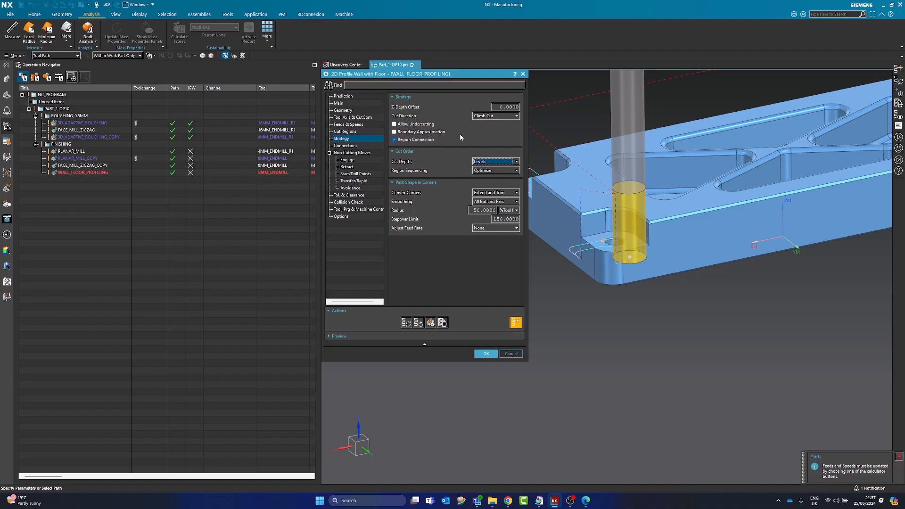
middle_drag(623, 296, 655, 309)
scroll(702, 297, up, 4)
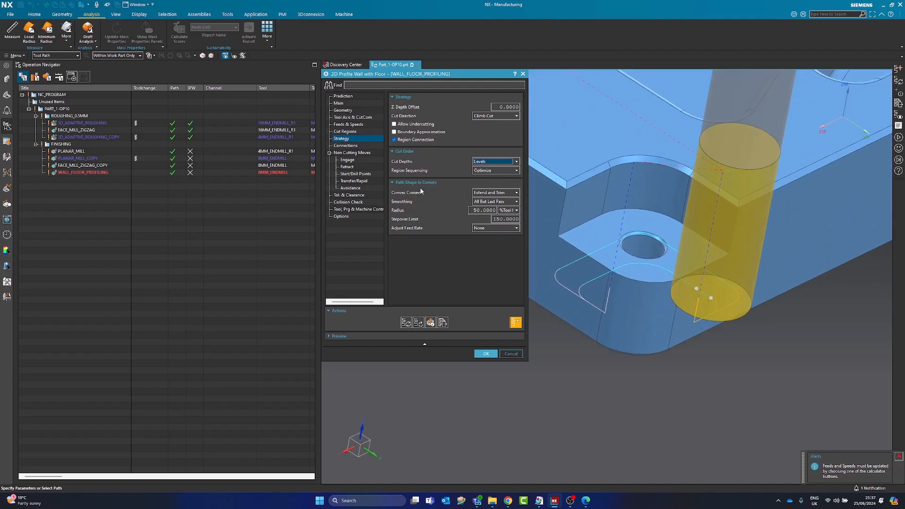
Set the open-area engage height to 0 mm, keeping the Arc engage type, and regenerate the tool path
click(354, 160)
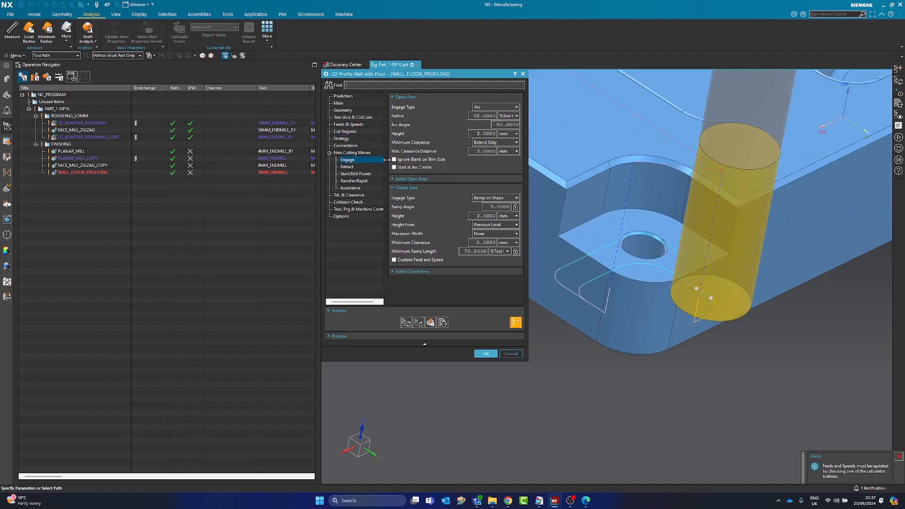
click(491, 107)
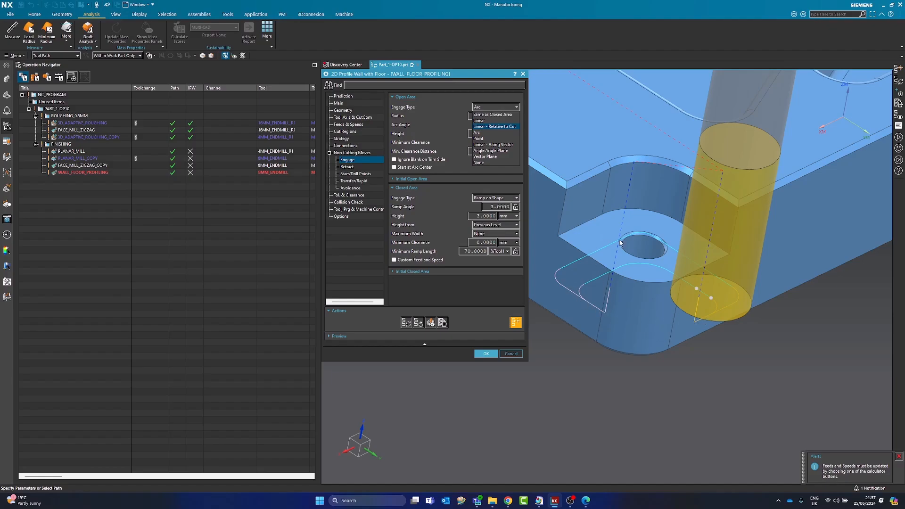
click(460, 177)
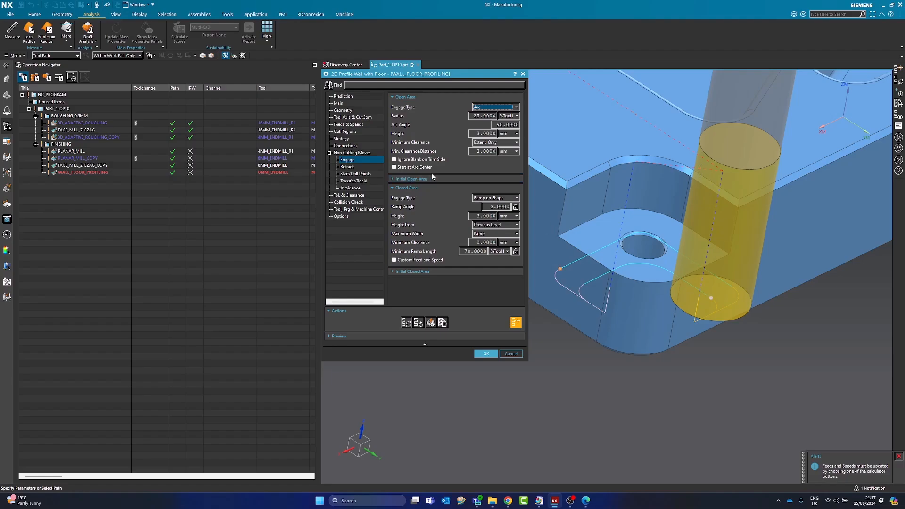
click(476, 133)
text(0)
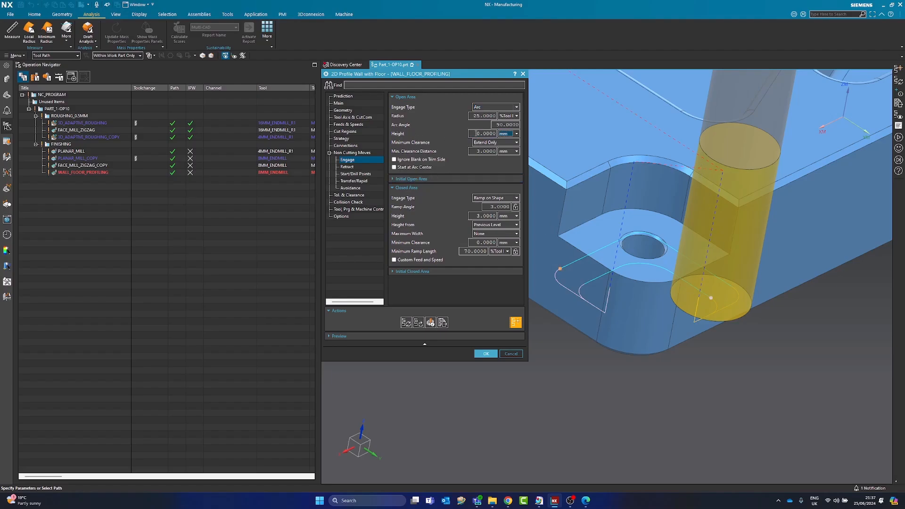
click(406, 322)
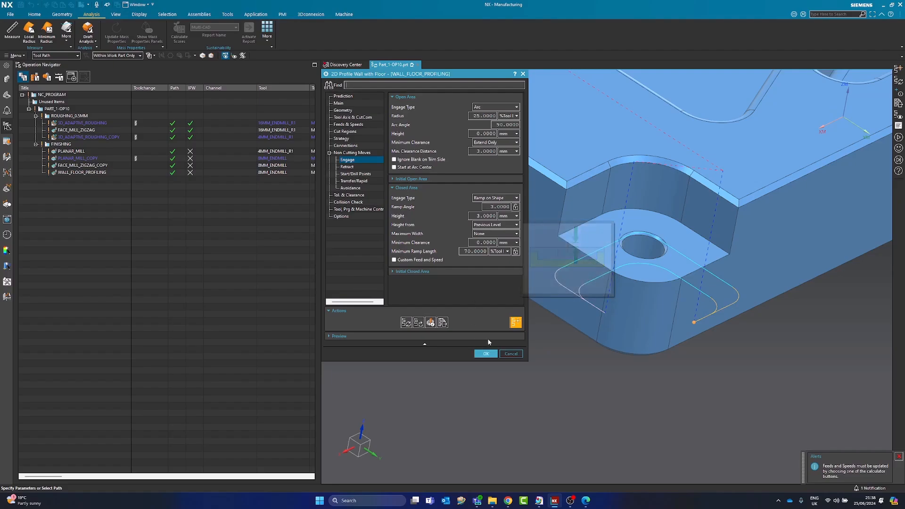
Replay the tool path at animation speed 4 to check the cutter's motion at the corner notches, and close the visualization
click(441, 322)
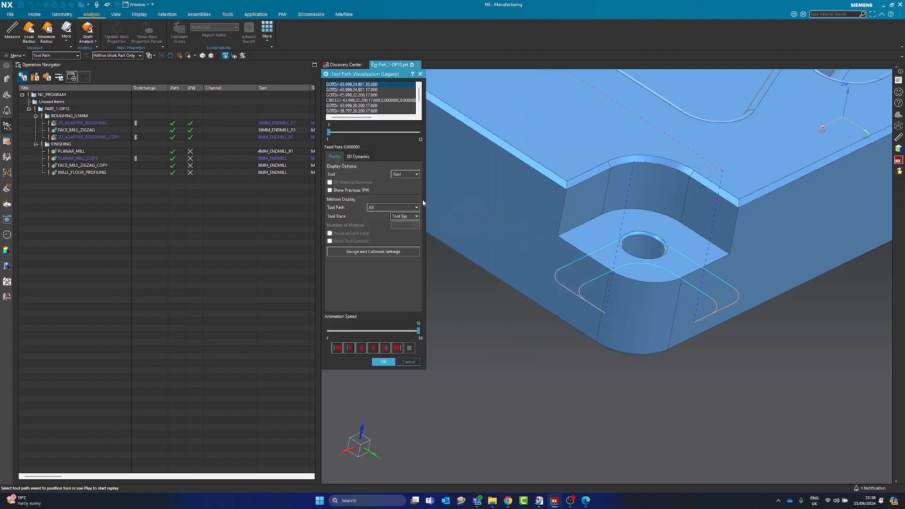
click(358, 332)
scroll(596, 313, down, 8)
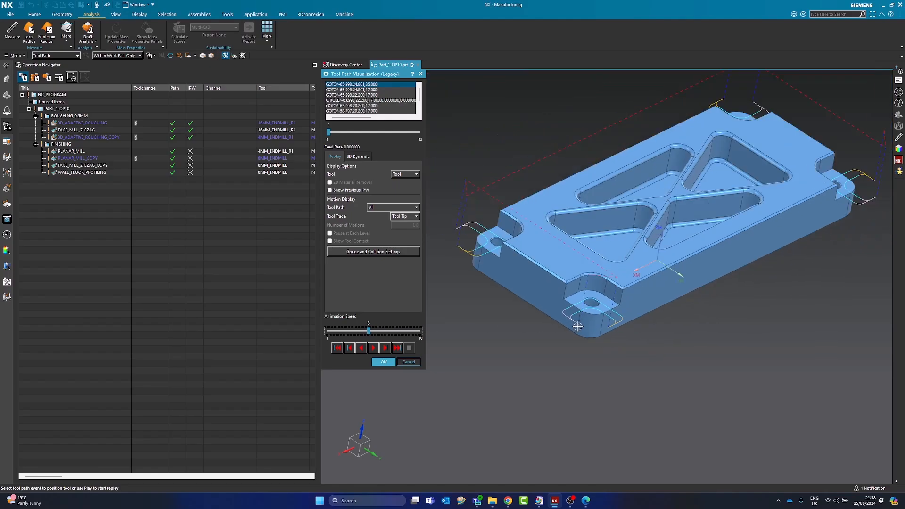
scroll(859, 224, up, 4)
middle_drag(778, 263, 743, 264)
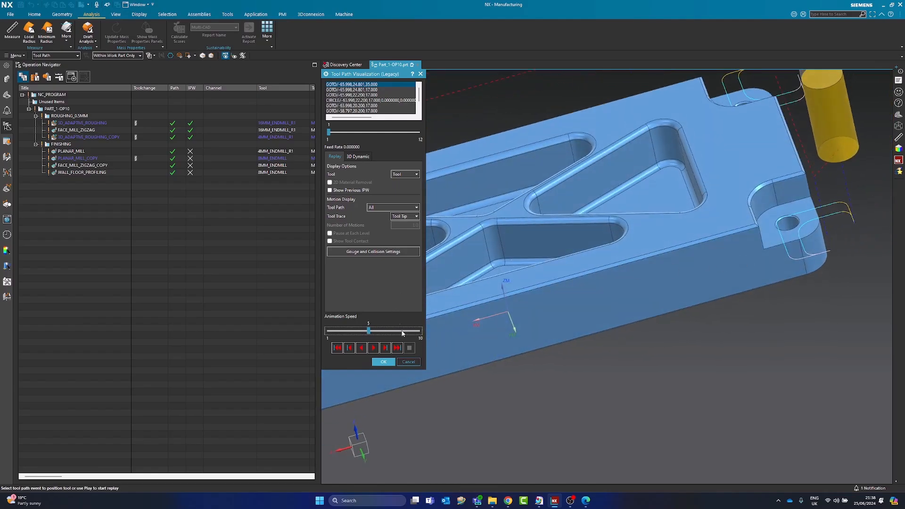
click(358, 331)
click(373, 347)
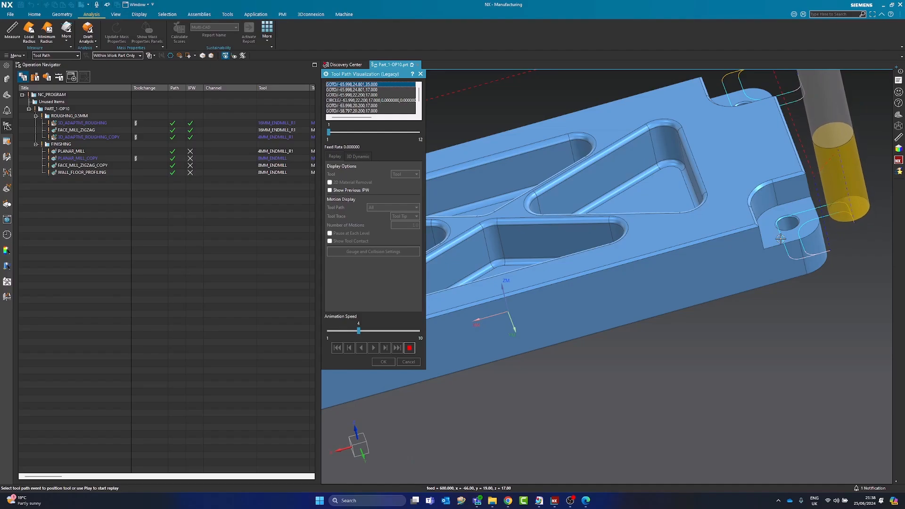
click(409, 349)
click(388, 364)
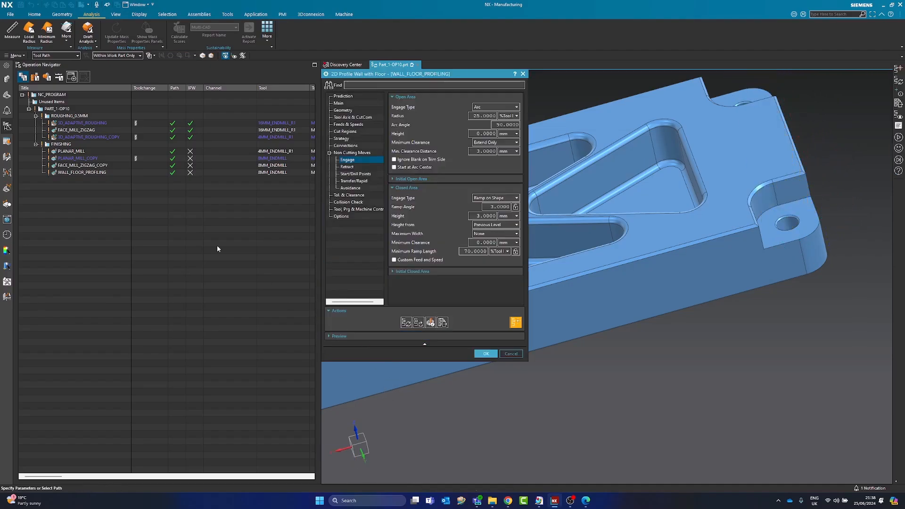
Accept the WALL_FLOOR_PROFILING settings, display its tool path and reopen the operation for editing
click(486, 354)
click(91, 173)
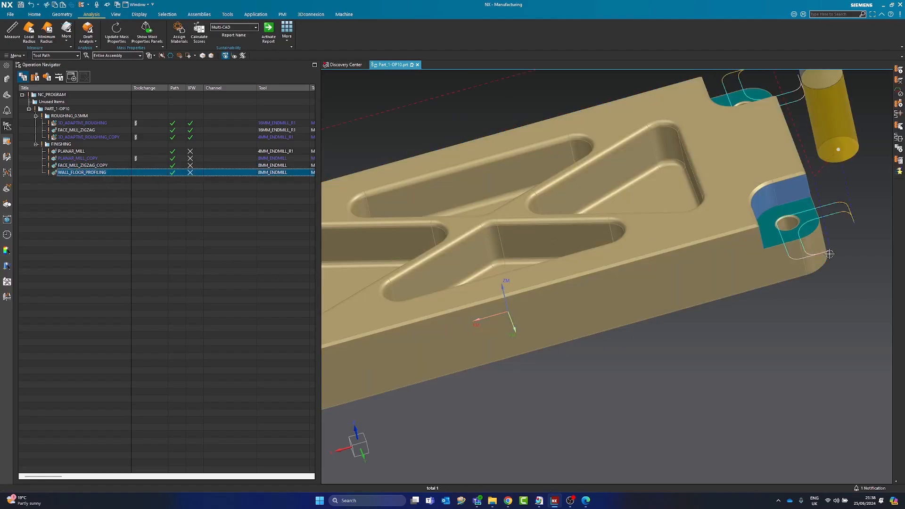
double_click(82, 172)
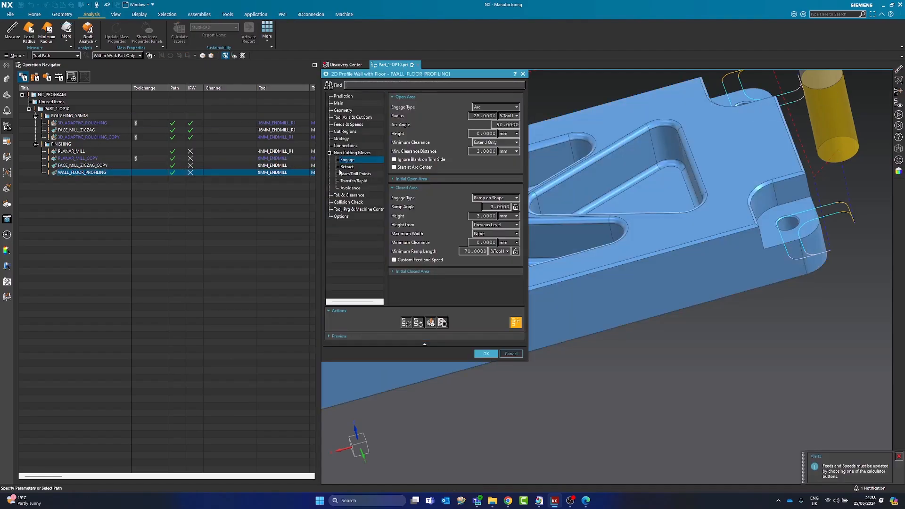
Examine the Transfer/Rapid settings against the rapid moves between passes and between the corner notches
click(349, 183)
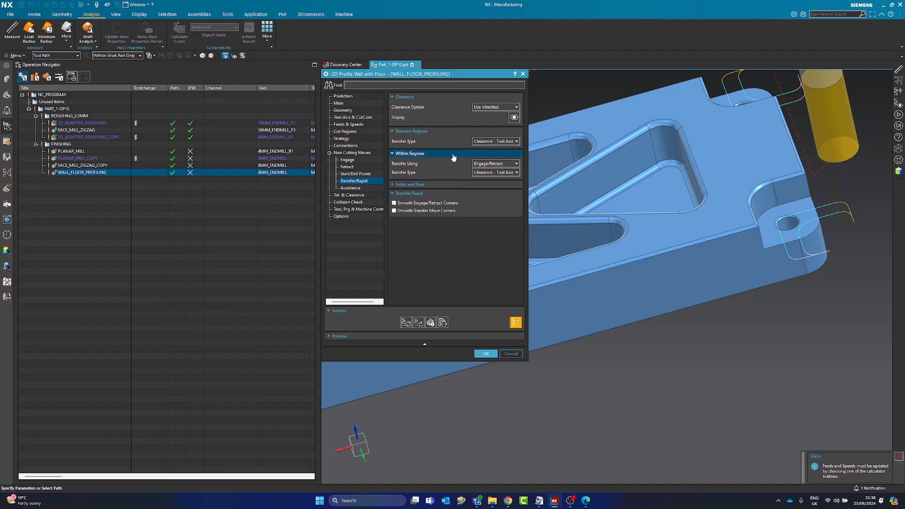
scroll(736, 233, down, 2)
middle_drag(731, 232, 701, 257)
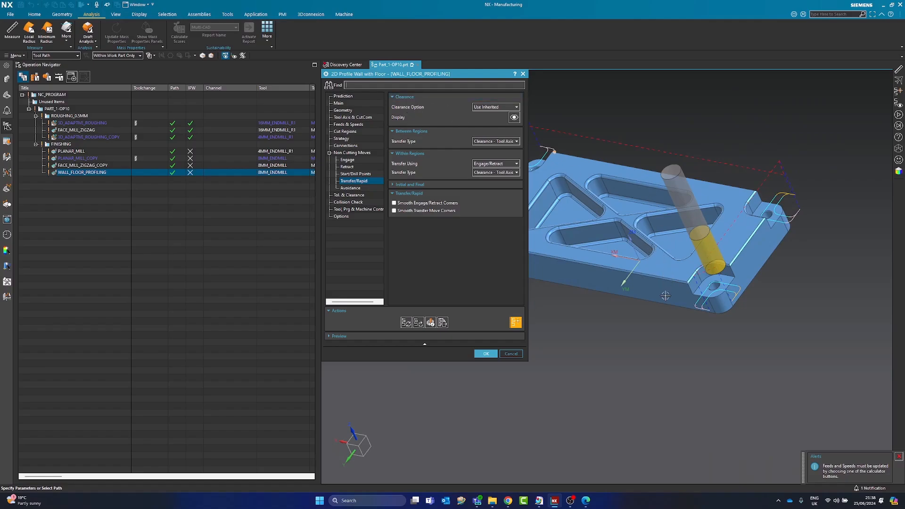
middle_drag(667, 293, 681, 215)
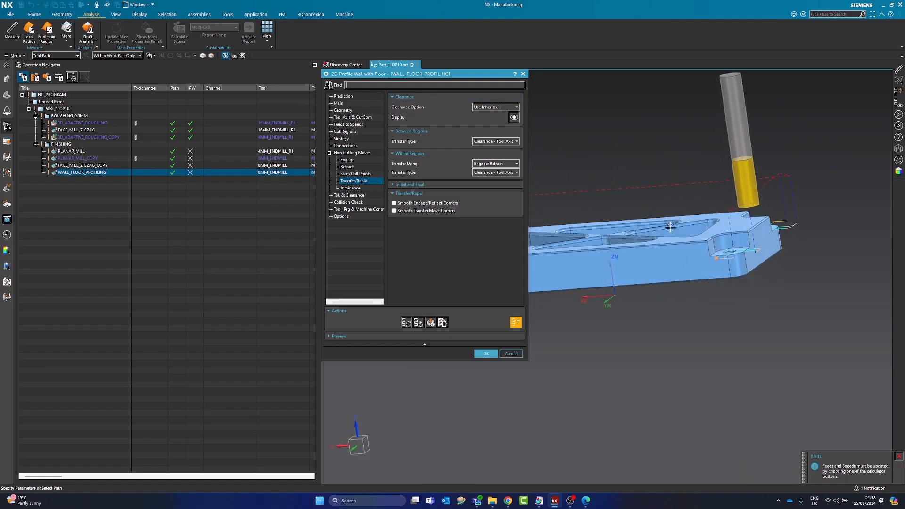
middle_drag(652, 202, 658, 264)
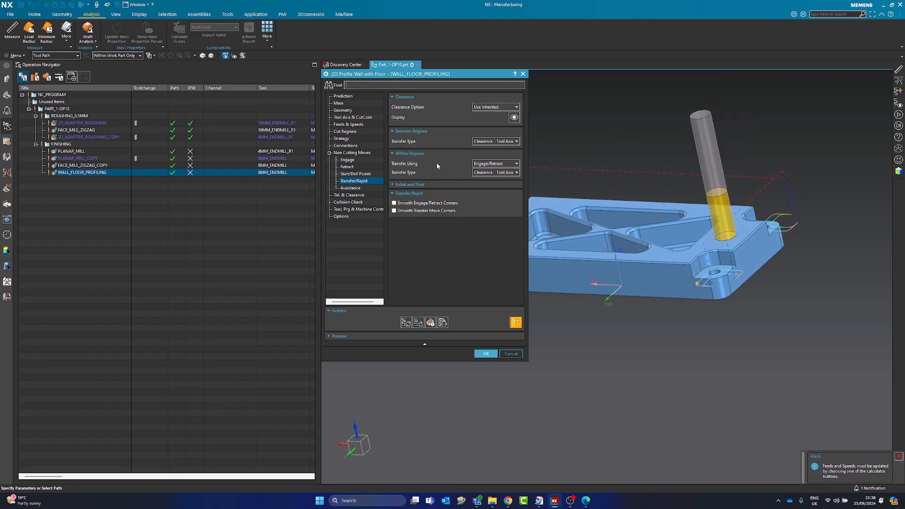
middle_drag(609, 238, 593, 264)
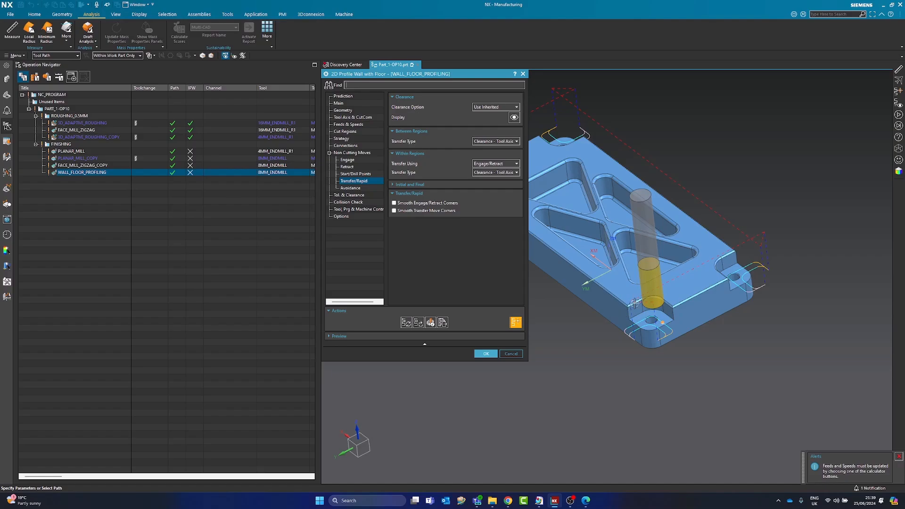
scroll(651, 324, up, 2)
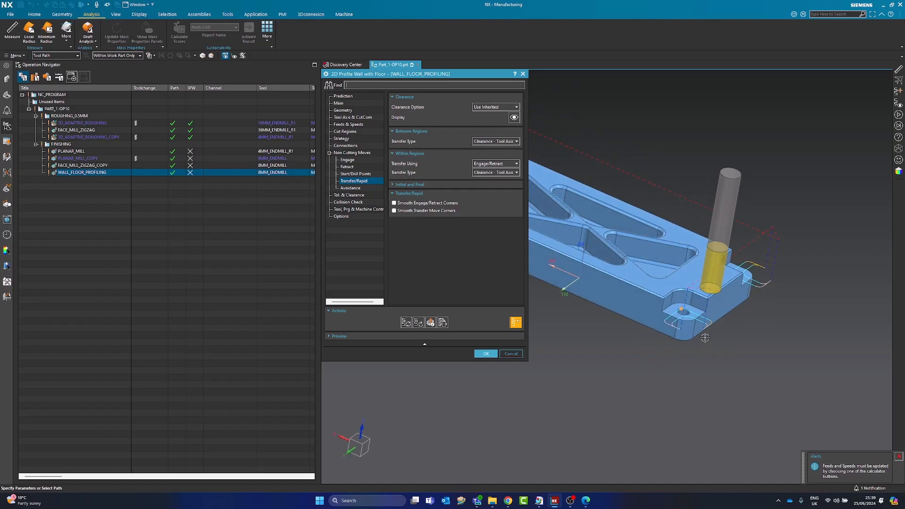
Set the within-regions transfer type to Direct, keeping Engage/Retract as the transfer method, and regenerate the tool path
scroll(695, 336, up, 2)
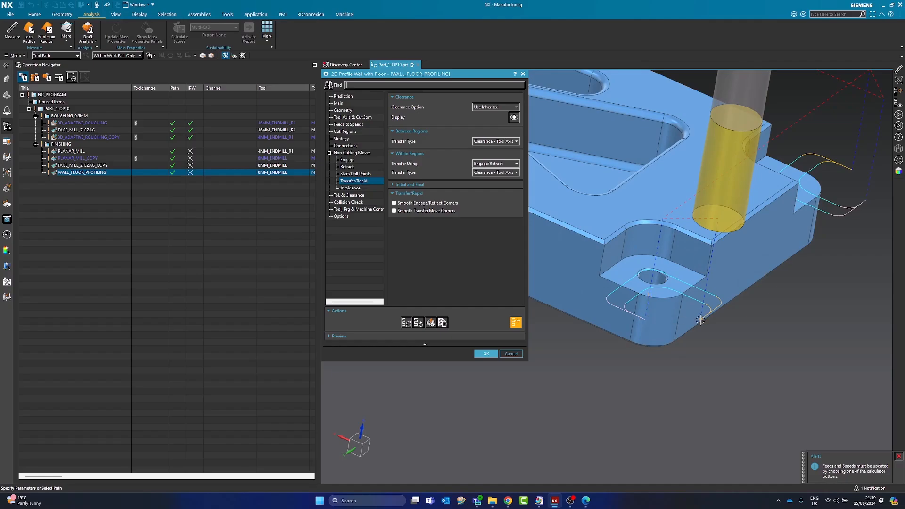
scroll(690, 323, down, 1)
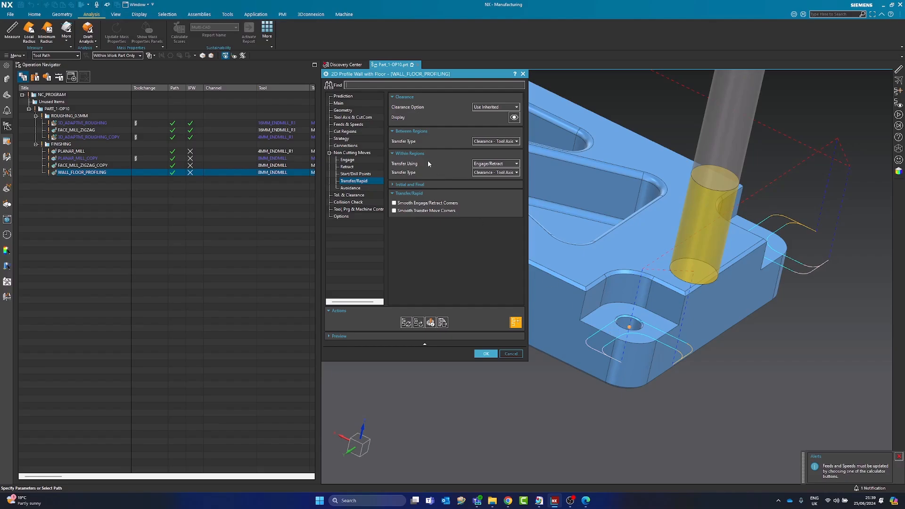
click(489, 165)
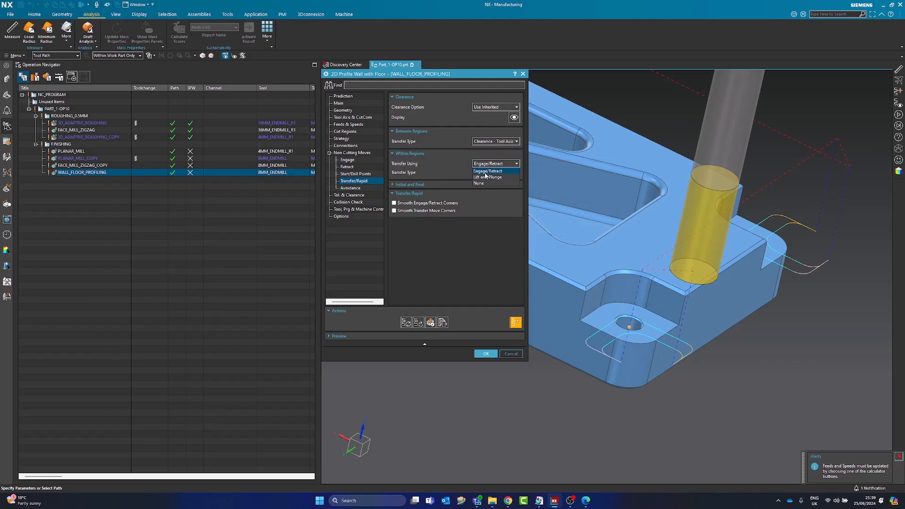
click(486, 172)
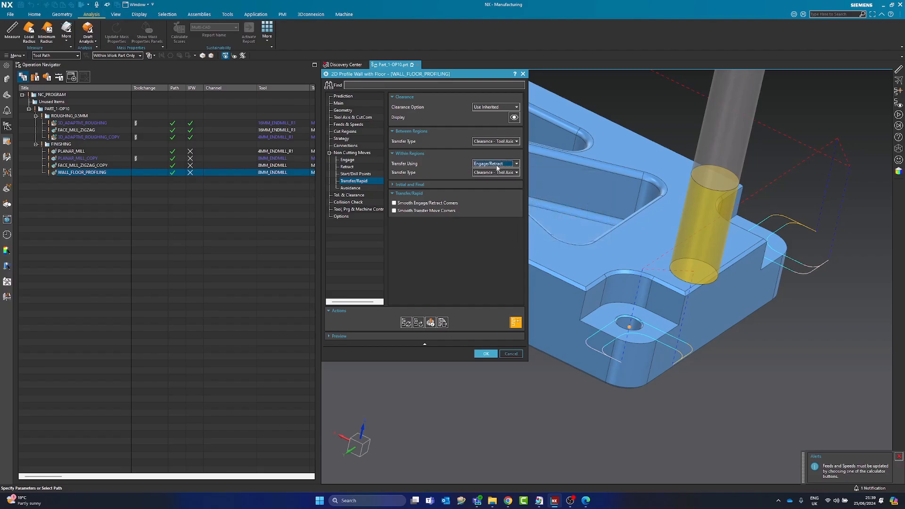
click(480, 173)
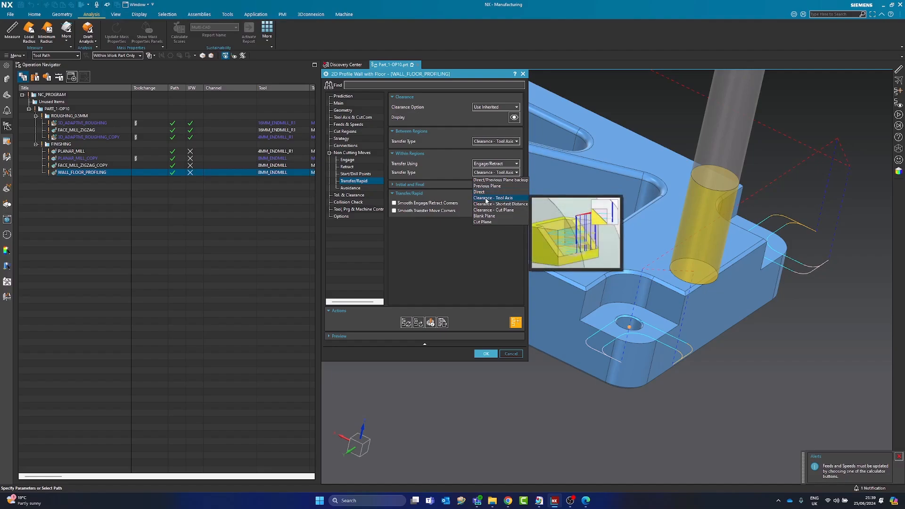
click(485, 194)
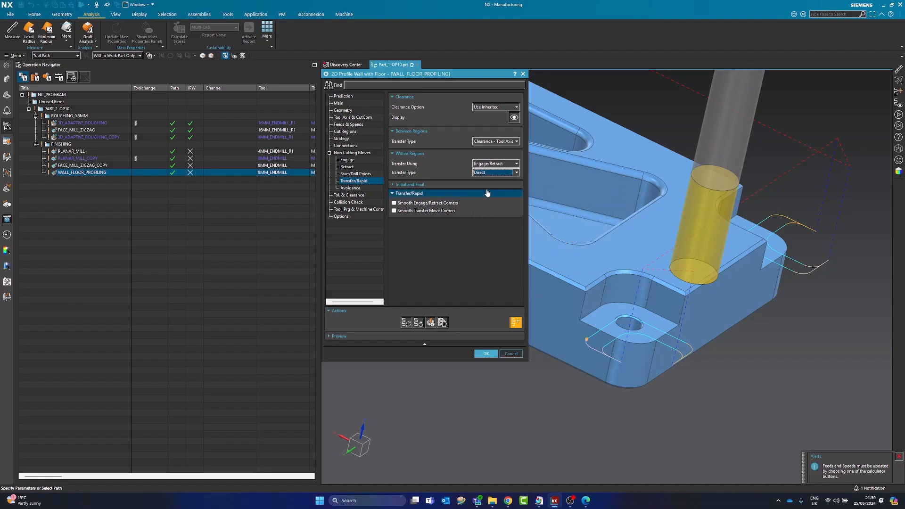
click(406, 322)
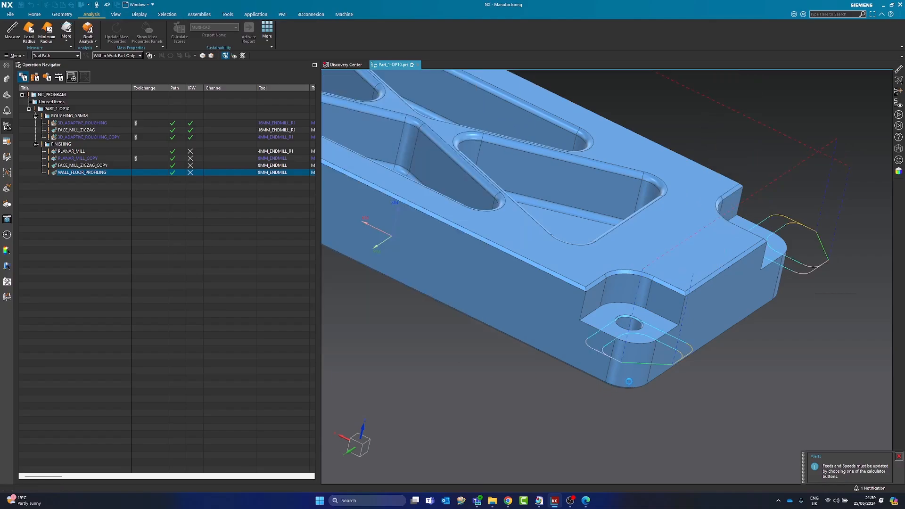
Examine the direct transfer between the two passes at the corner notch and review the operation's main settings
scroll(621, 367, up, 3)
scroll(621, 367, up, 2)
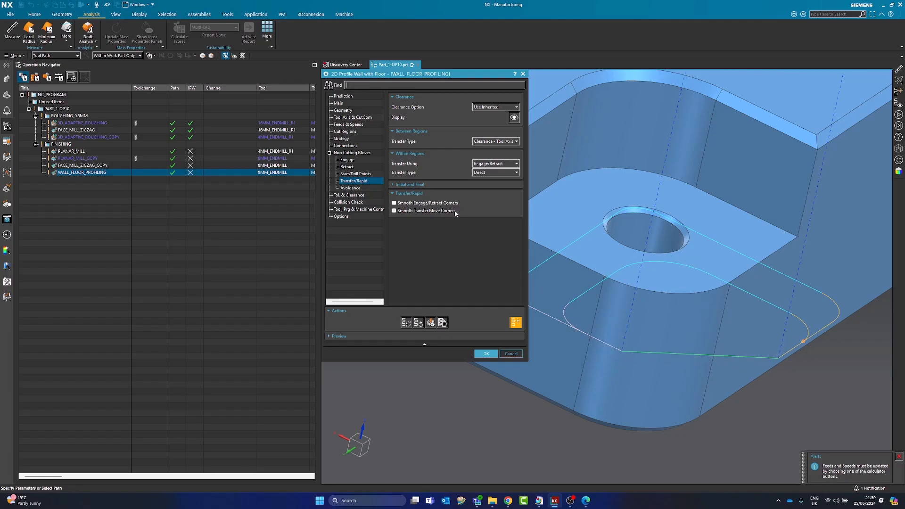
scroll(695, 348, down, 2)
scroll(746, 352, up, 4)
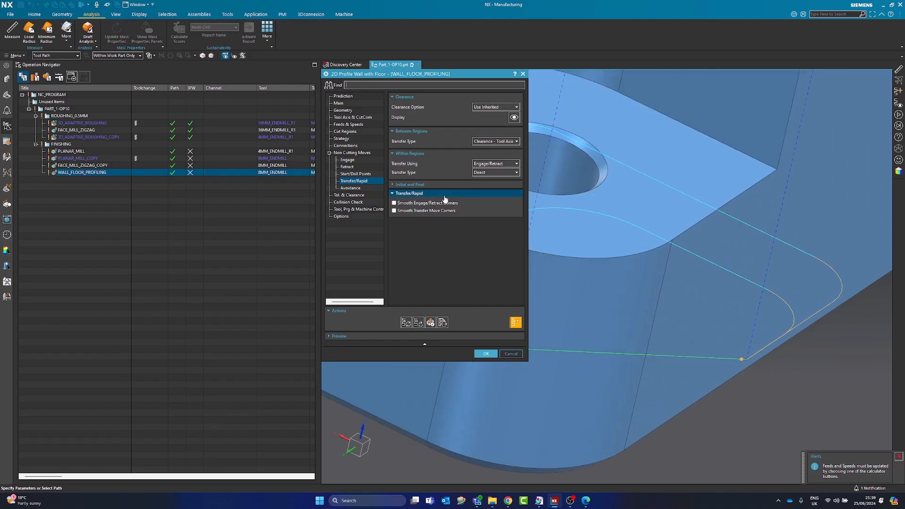
click(339, 103)
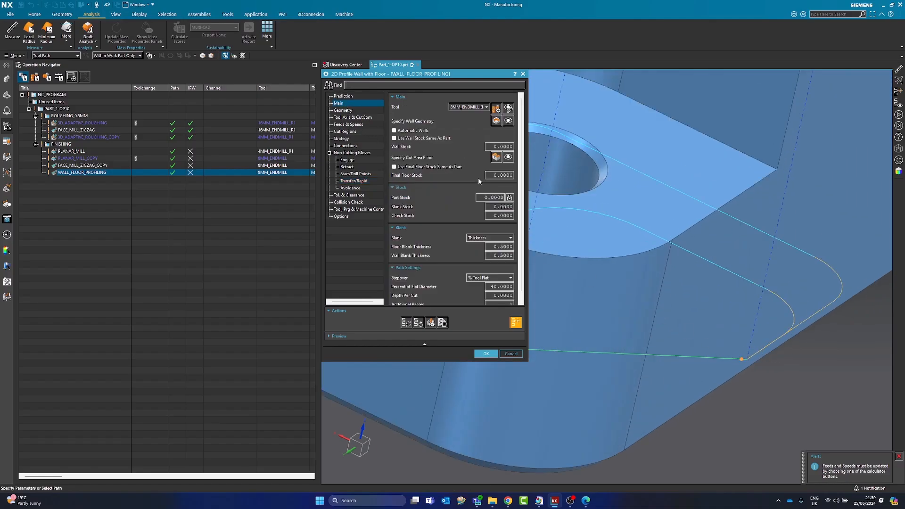
scroll(734, 357, down, 3)
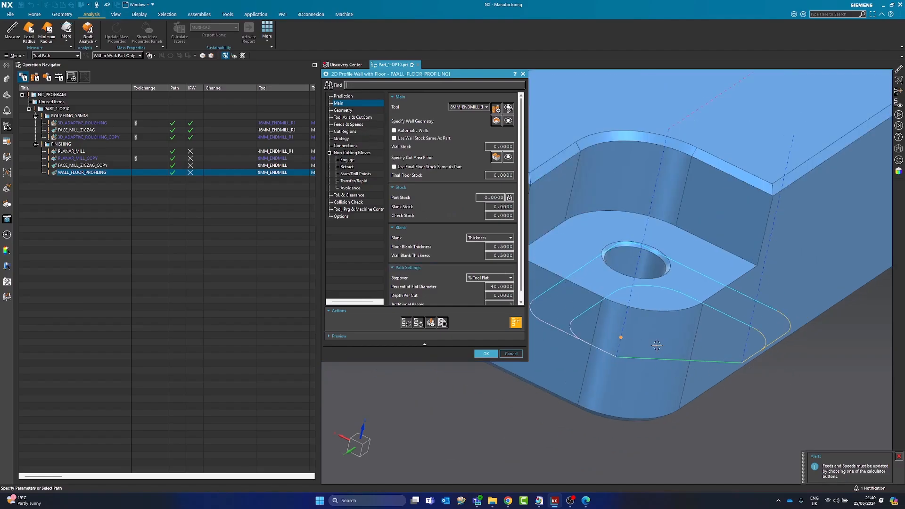
scroll(658, 355, down, 4)
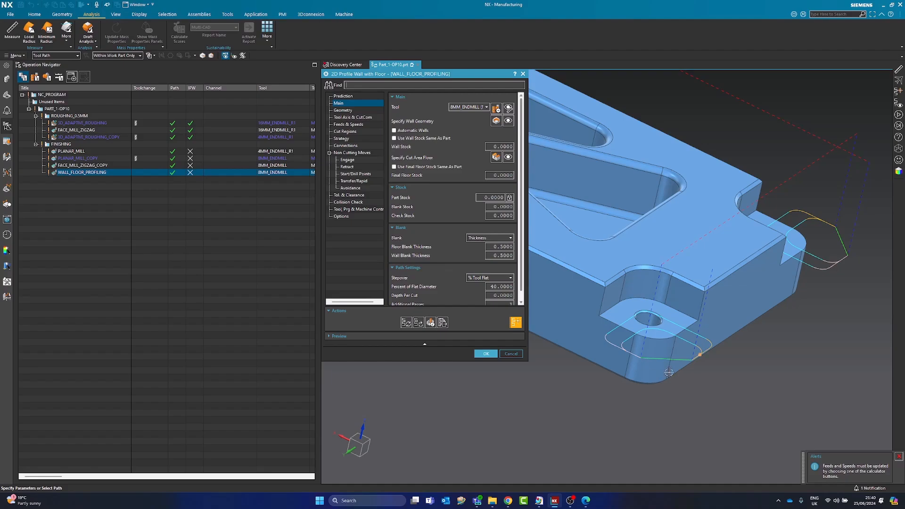
scroll(669, 372, up, 2)
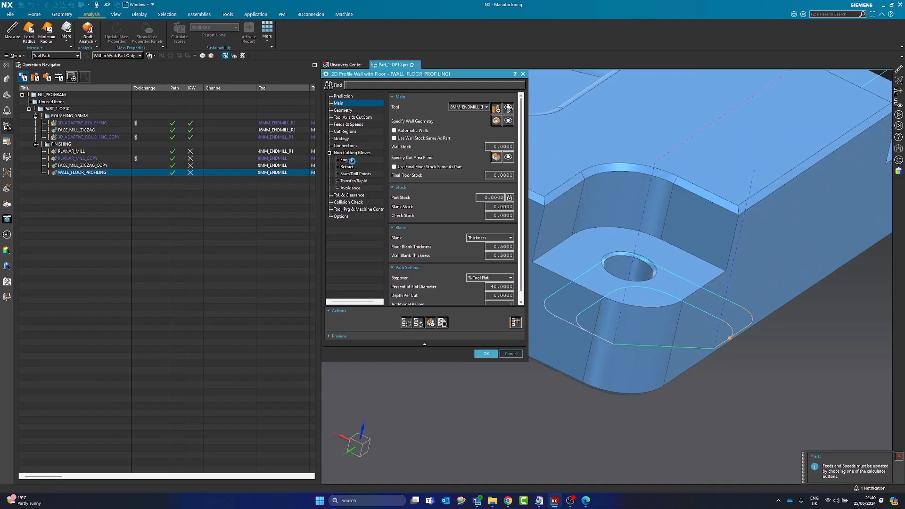
Set the open-area engage minimum clearance to None and regenerate the tool path
click(353, 160)
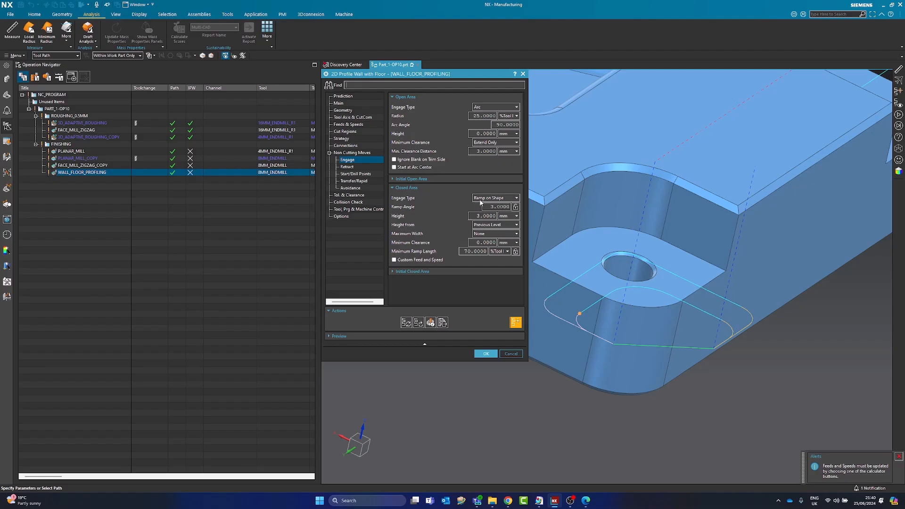
scroll(717, 359, up, 4)
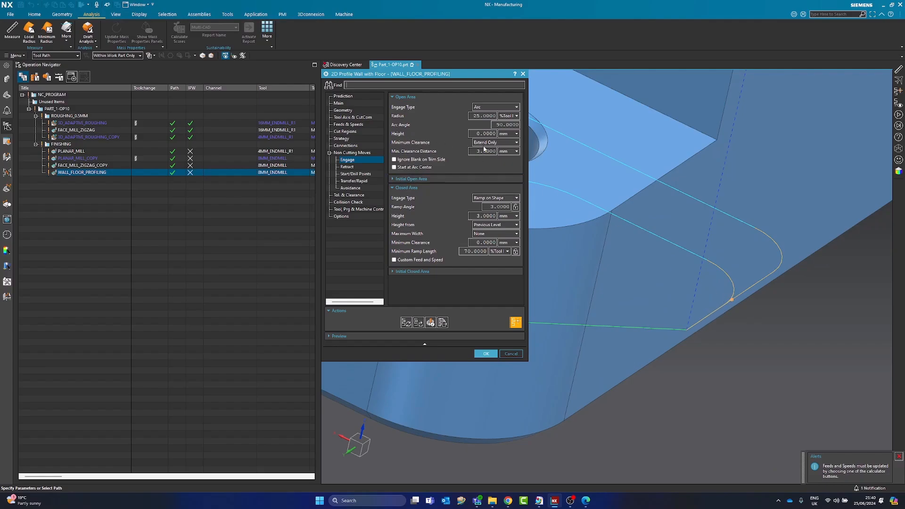
click(517, 142)
click(490, 151)
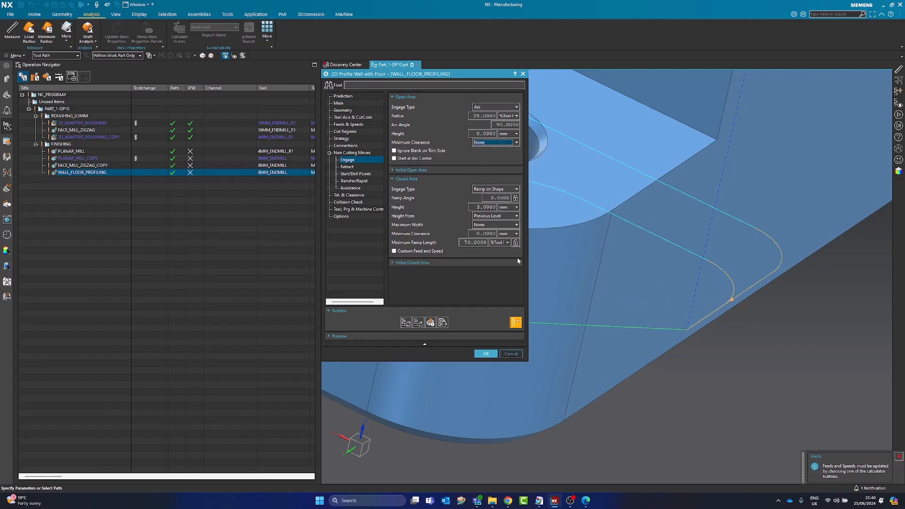
scroll(531, 265, down, 4)
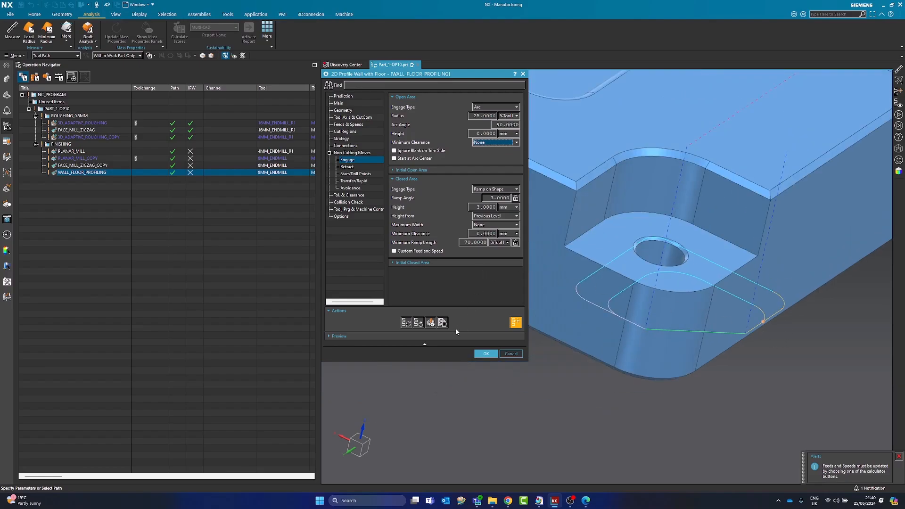
click(405, 324)
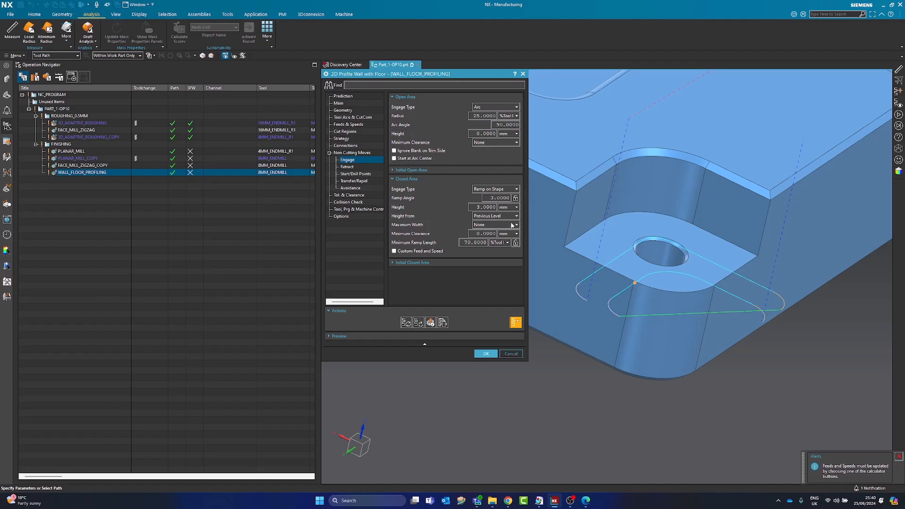
Set the open-area engage radius to 50% of the tool and the arc angle to 145 degrees, and regenerate the tool path
mouse_move(512, 226)
middle_drag(636, 330, 651, 390)
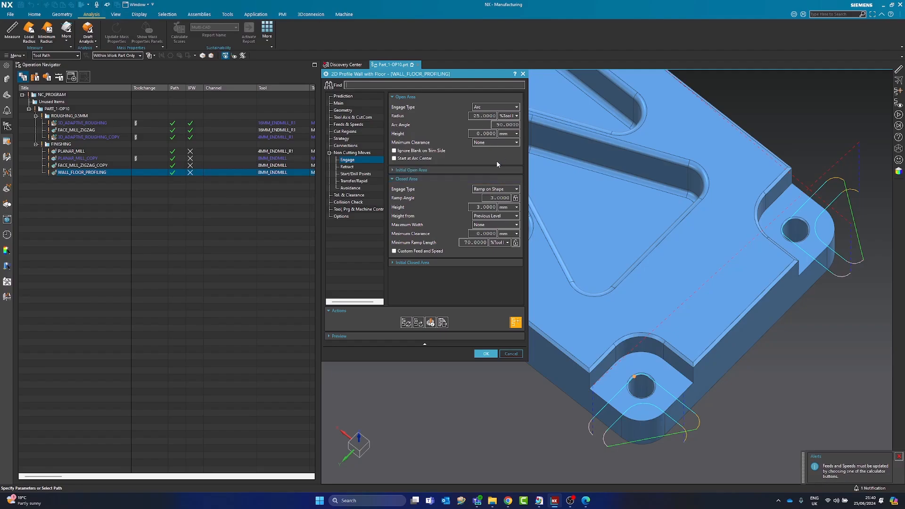
double_click(479, 116)
text(50)
key(Tab)
key(Tab)
text(1)
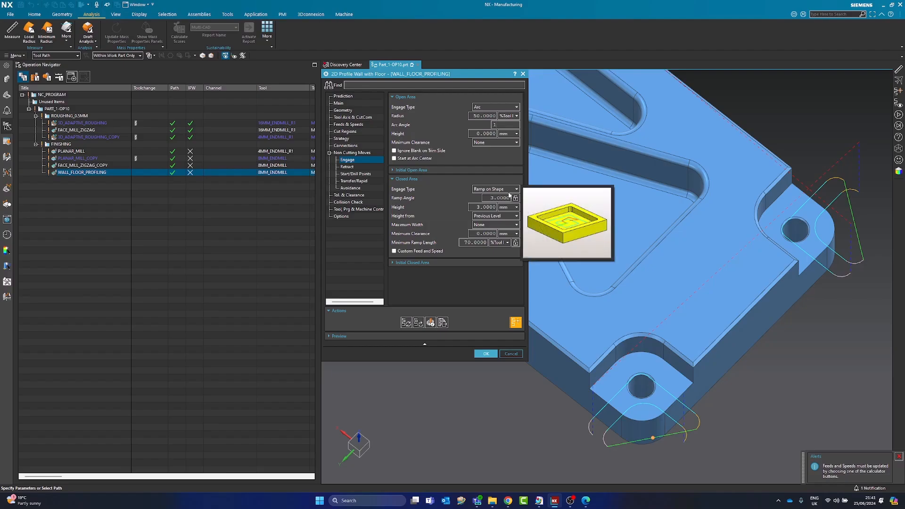
text(45)
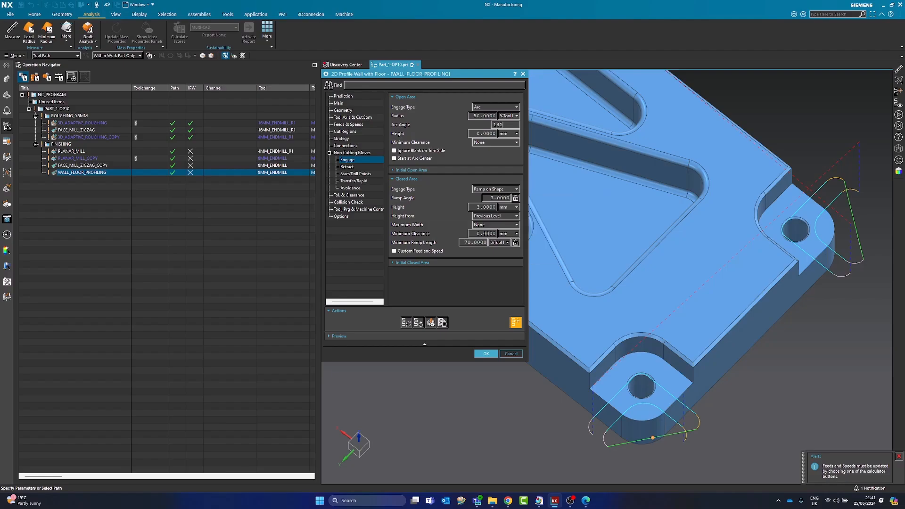
key(Tab)
click(407, 323)
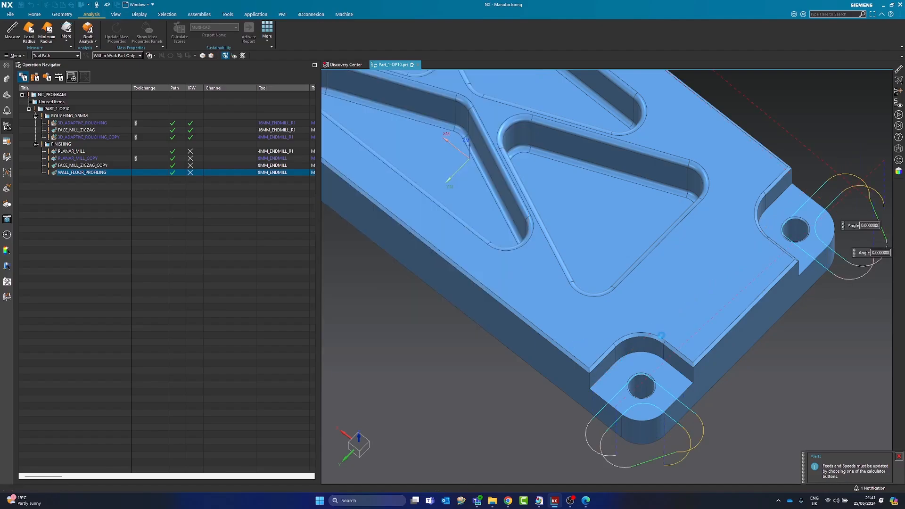
Check the cutter's position on the corner notch's engage arc, set the arc angle to 135 degrees and regenerate the tool path
scroll(683, 308, down, 2)
scroll(674, 415, up, 3)
middle_drag(664, 424, 694, 405)
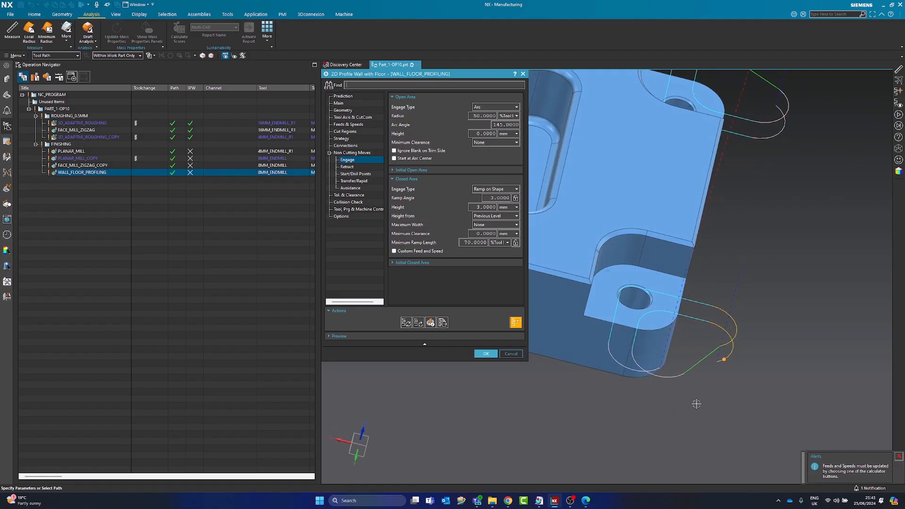
click(734, 357)
drag(734, 357, 718, 306)
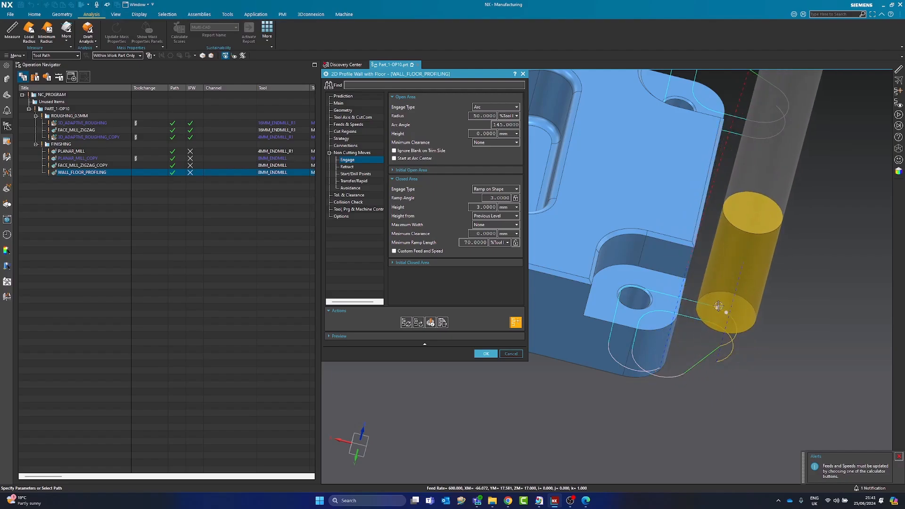
scroll(710, 366, up, 3)
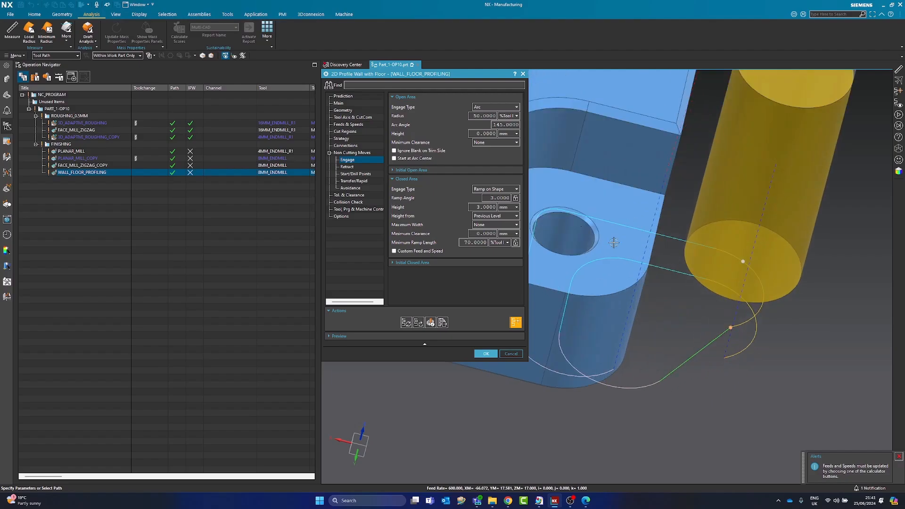
double_click(499, 125)
scroll(728, 326, up, 5)
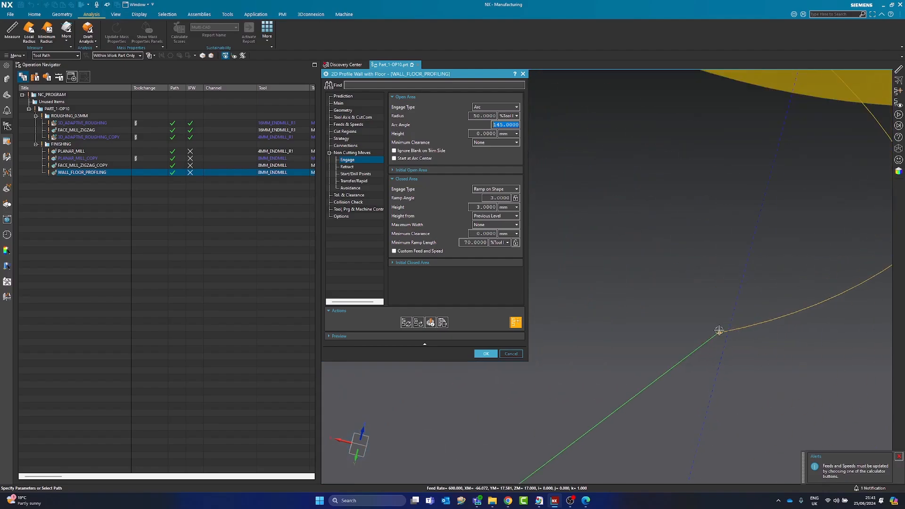
scroll(707, 349, down, 5)
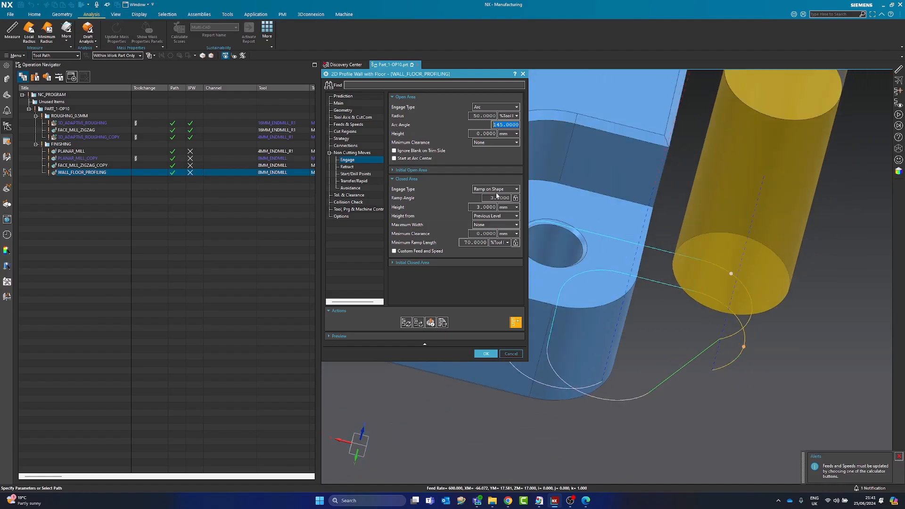
text(135)
click(407, 323)
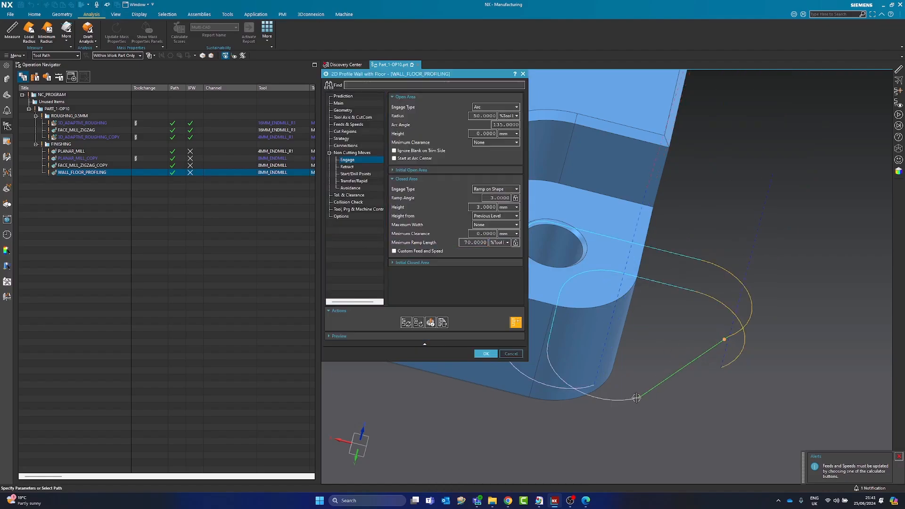
Examine the engage, retract and transfer moves at the corner notches with the cutter displayed on the path, and open the Transfer/Rapid settings
scroll(690, 315, down, 5)
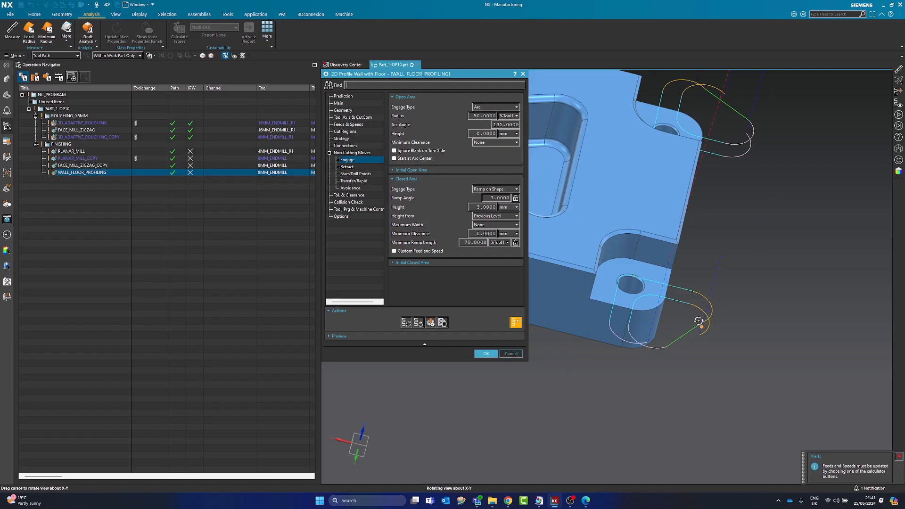
scroll(700, 322, down, 8)
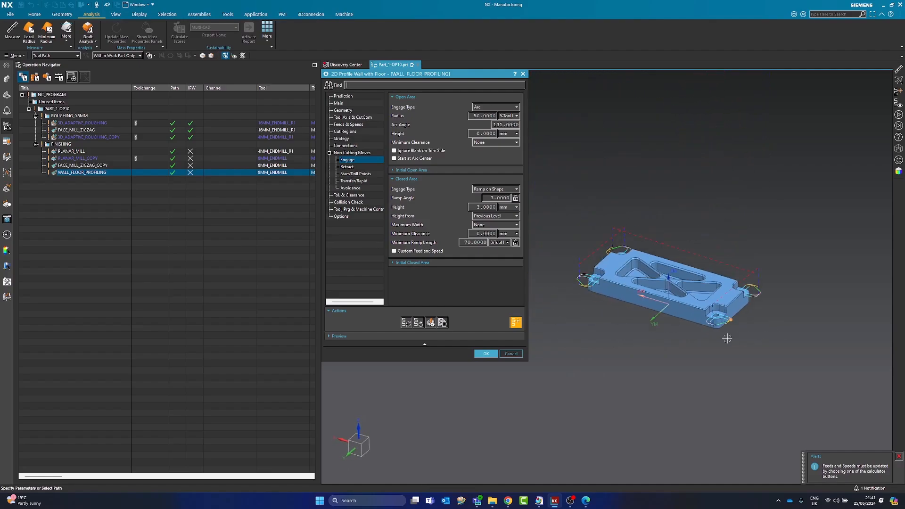
scroll(735, 338, up, 6)
scroll(737, 318, down, 7)
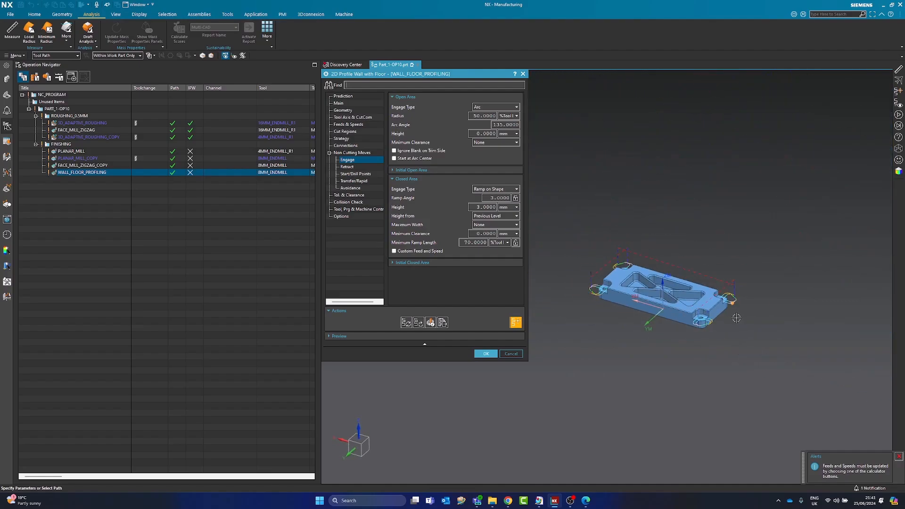
scroll(737, 318, up, 8)
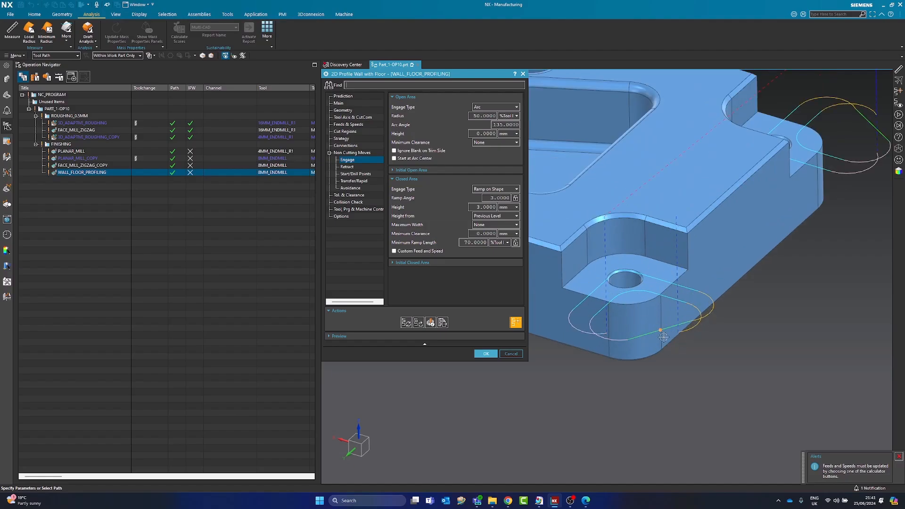
middle_drag(637, 333, 658, 306)
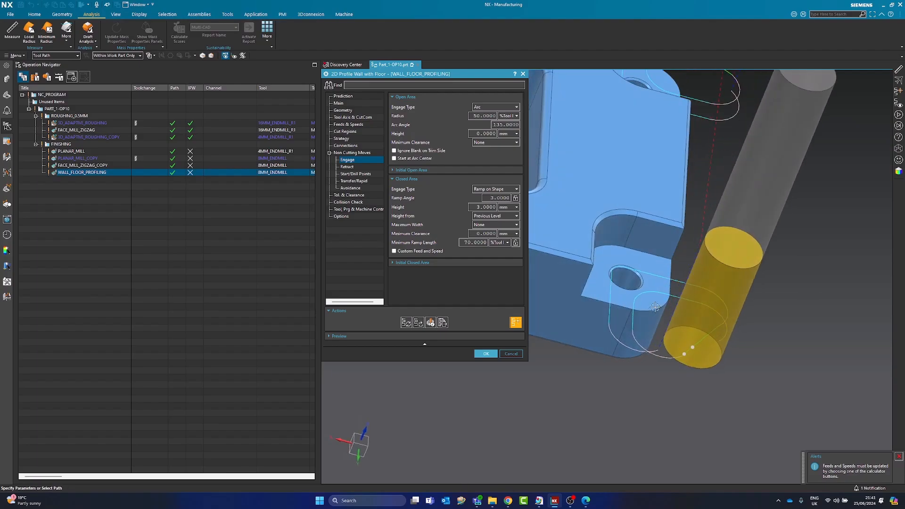
middle_drag(669, 357, 633, 370)
scroll(640, 374, down, 3)
middle_drag(698, 314, 703, 293)
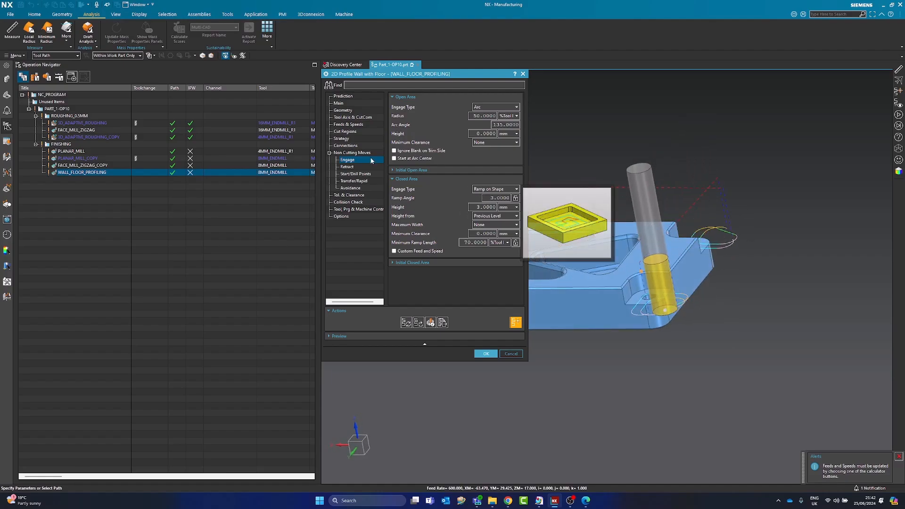
click(349, 181)
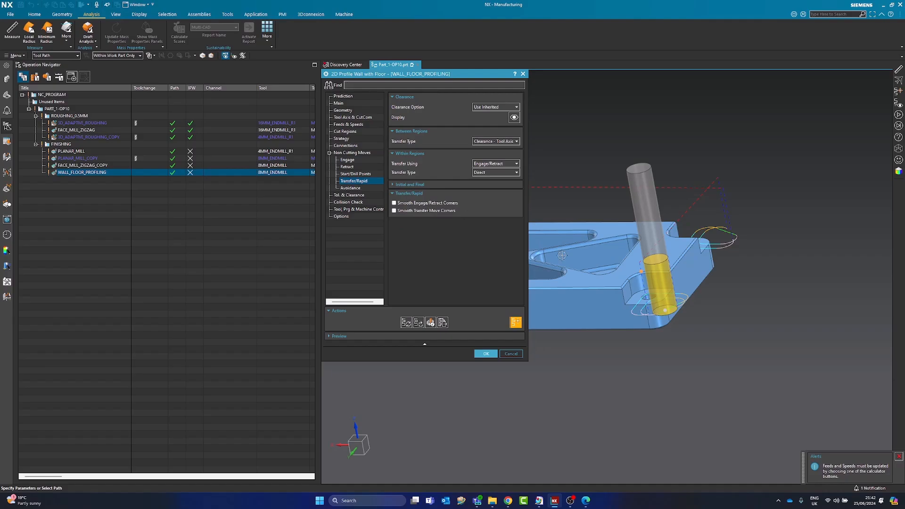
Set the wall-and-floor profiling's clearance option to Automatic Plane with a safe clearance distance of 5 mm
middle_drag(539, 248, 549, 198)
click(495, 107)
click(505, 134)
click(500, 116)
text(5)
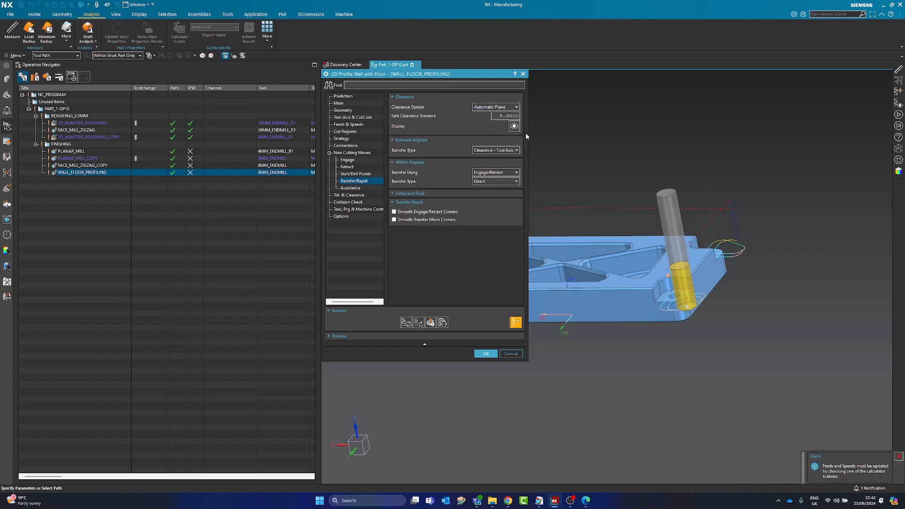
middle_drag(636, 232, 746, 258)
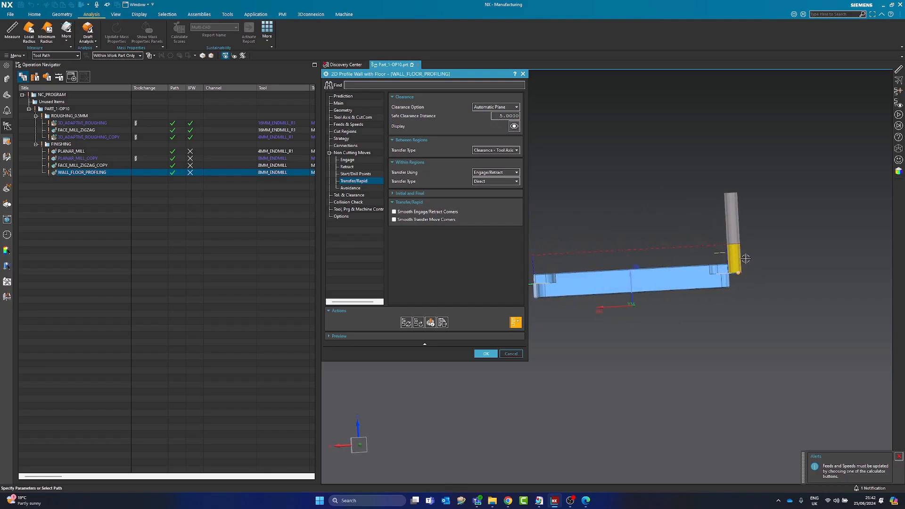
middle_drag(697, 241, 673, 247)
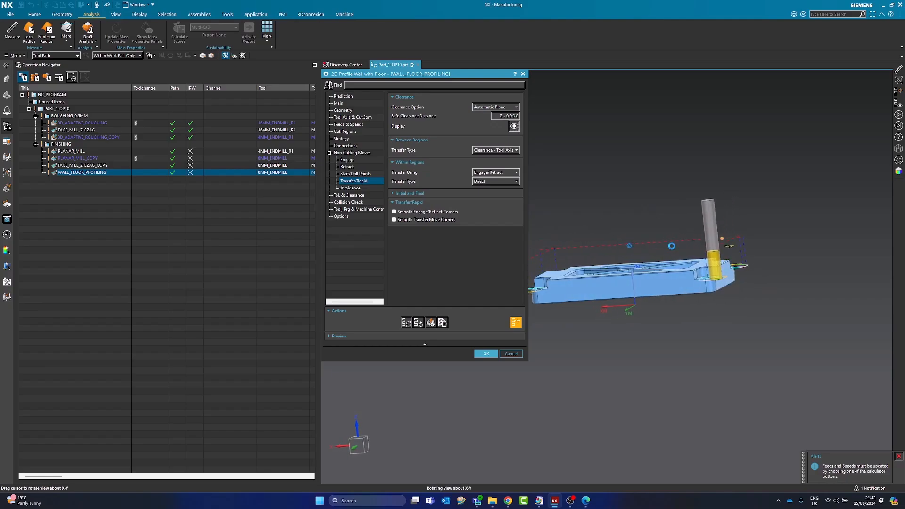
Smooth the transfer move corners with a 5 mm smoothing radius, regenerate the tool path and accept the operation
click(411, 220)
click(487, 228)
text(5)
click(407, 322)
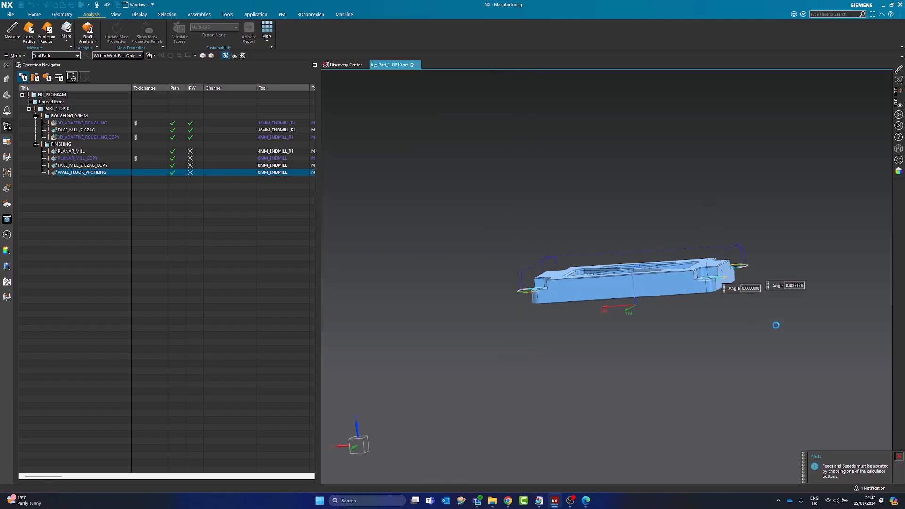
middle_drag(764, 370, 660, 367)
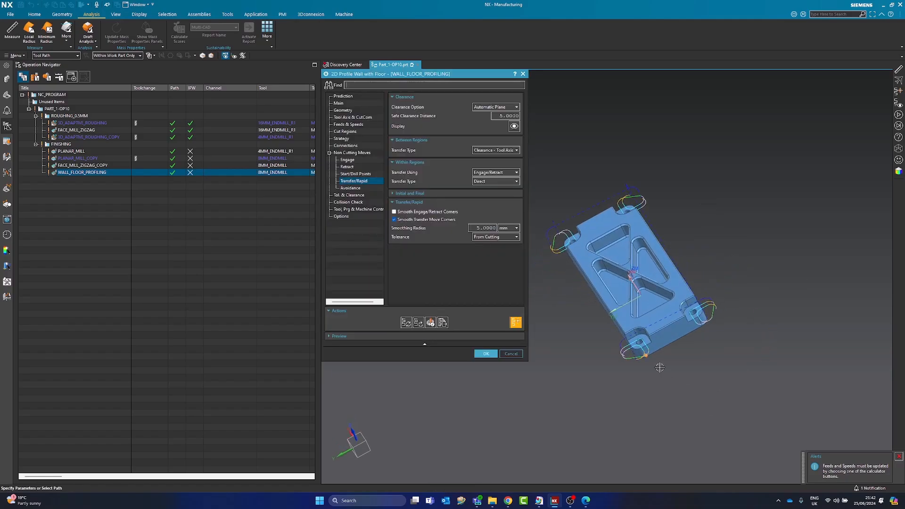
scroll(644, 299, up, 3)
scroll(729, 333, down, 2)
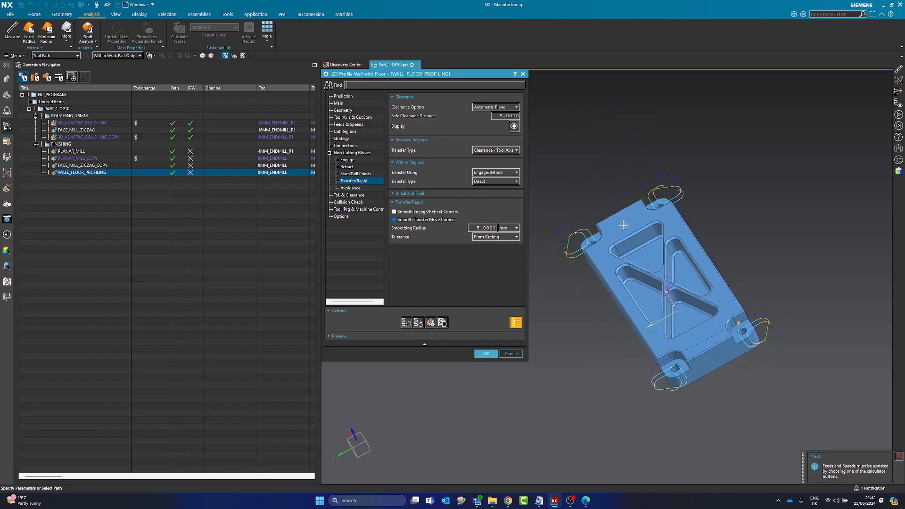
scroll(624, 227, up, 1)
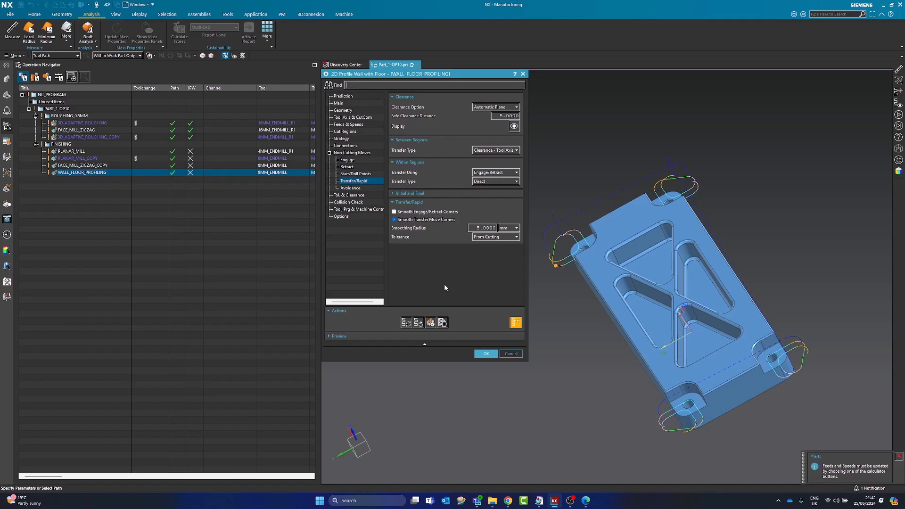
click(488, 355)
Verify the WALL_FLOOR_PROFILING tool path by replaying it at animation speed 7, and close the visualization
middle_drag(653, 419, 698, 405)
right_click(92, 176)
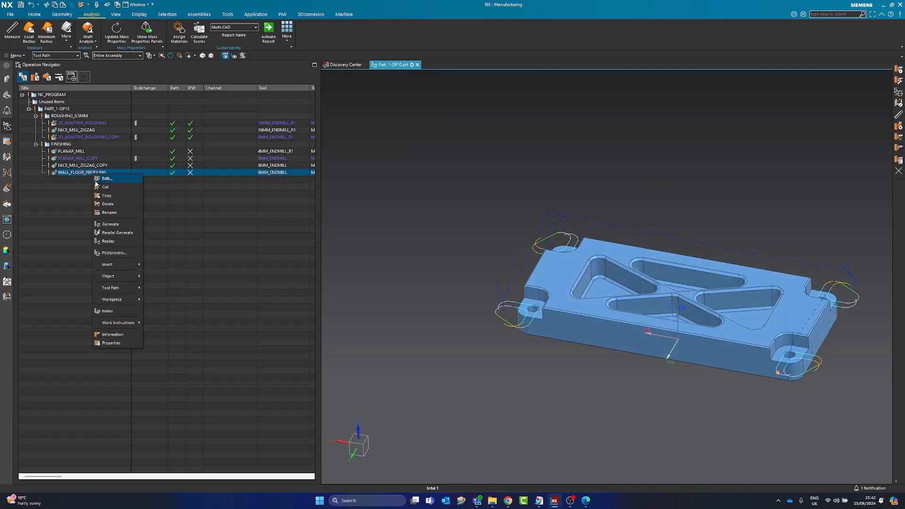
mouse_move(113, 265)
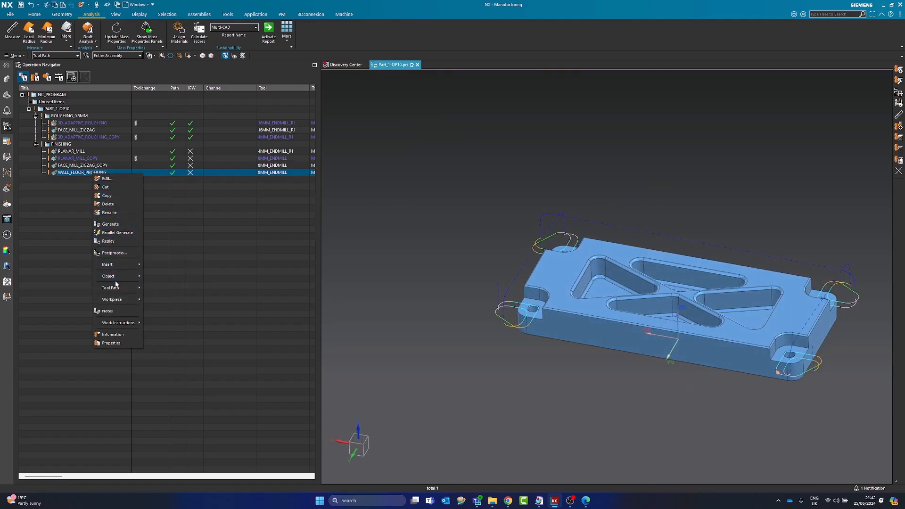
mouse_move(118, 288)
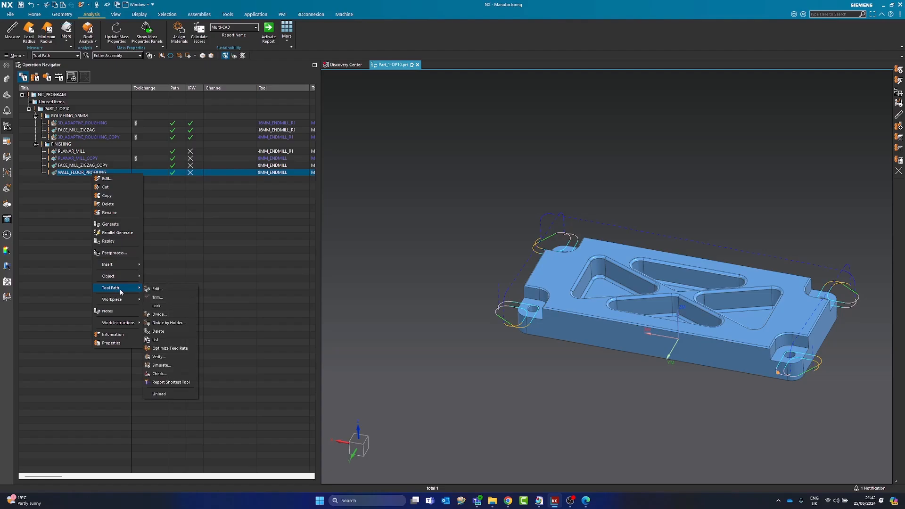
click(160, 356)
click(39, 15)
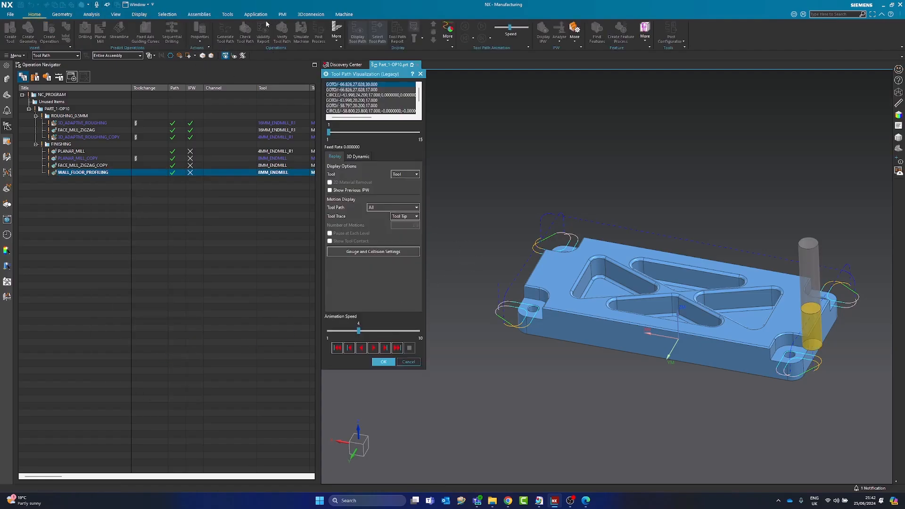
click(375, 349)
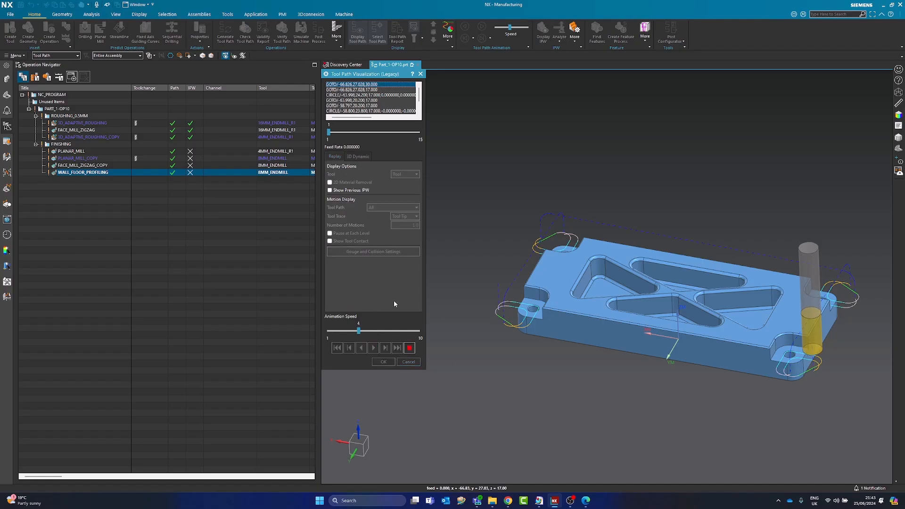
click(389, 333)
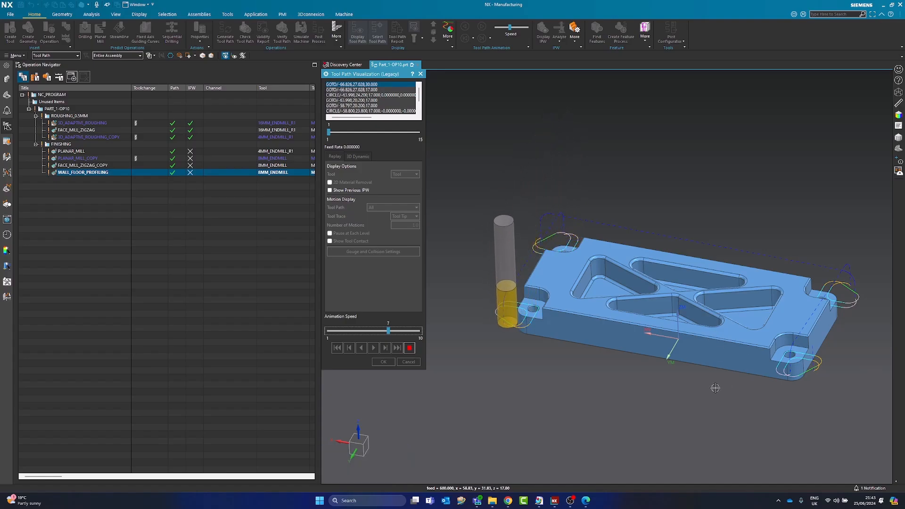
click(383, 361)
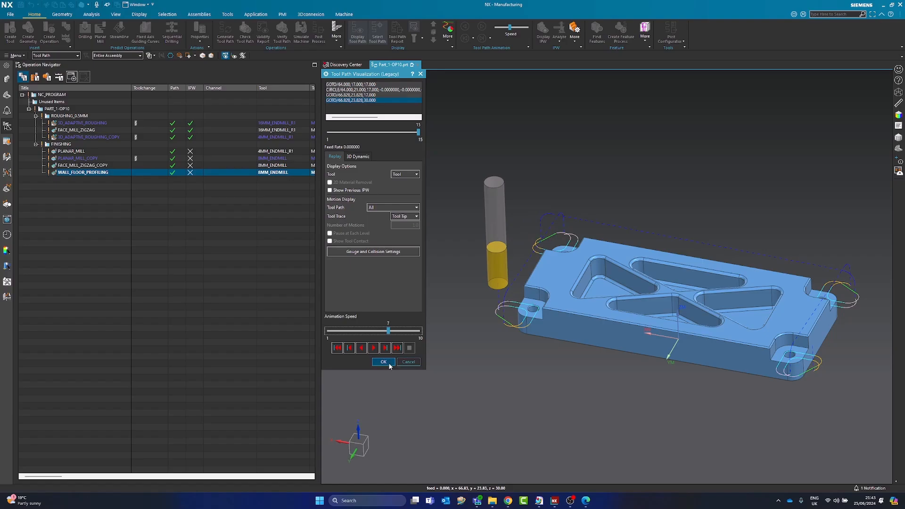
Review the finishing operations' tool paths, and paste a copy of PLANAR_MILL_COPY after WALL_FLOOR_PROFILING
click(72, 151)
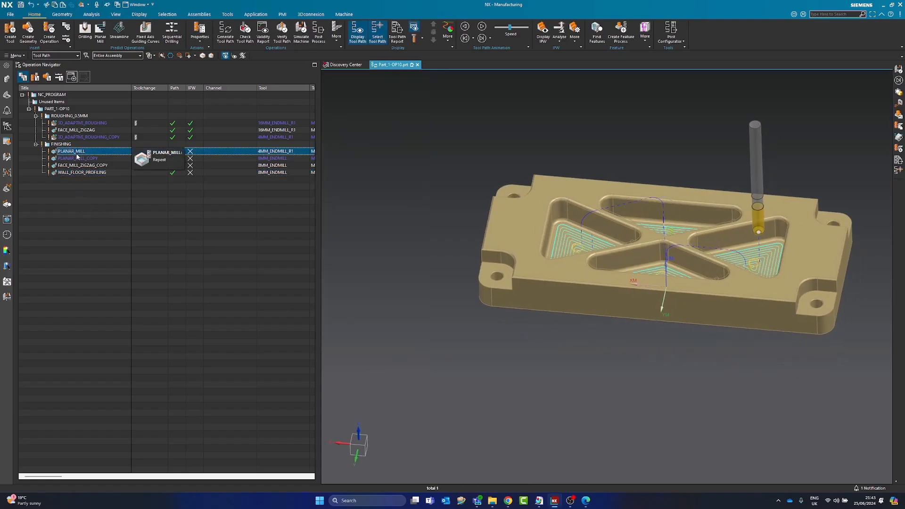
click(77, 158)
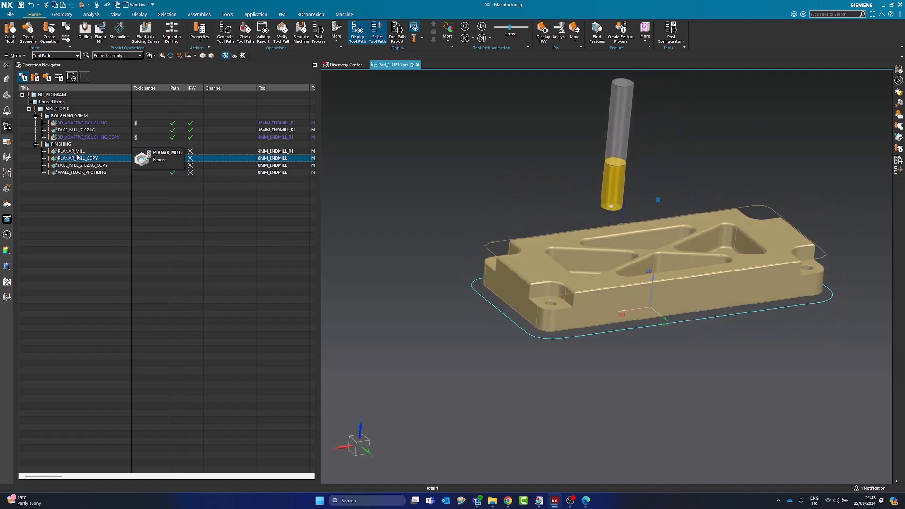
key(Down)
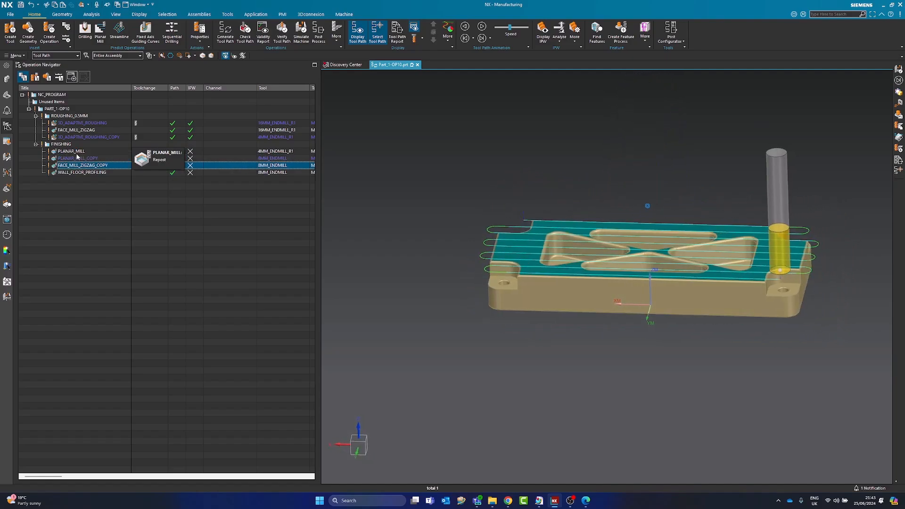
key(Down)
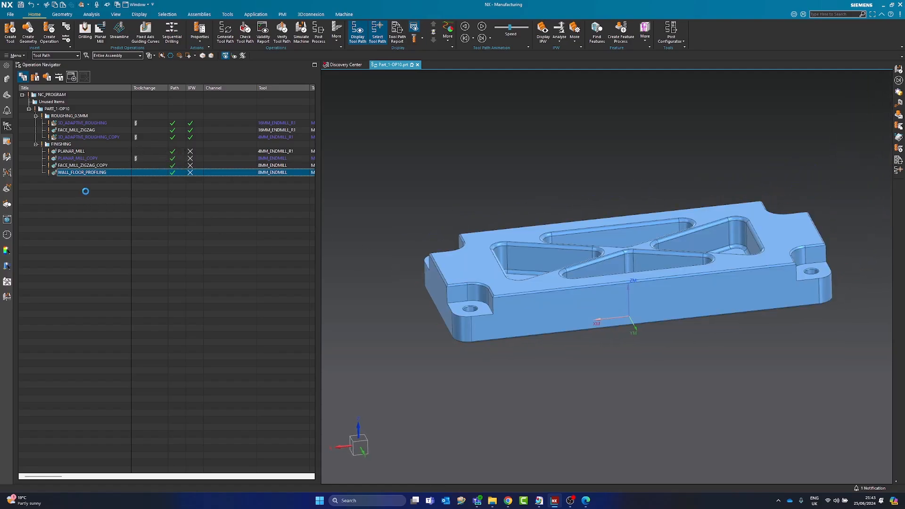
click(80, 159)
right_click(84, 160)
click(79, 173)
right_click(79, 174)
click(93, 203)
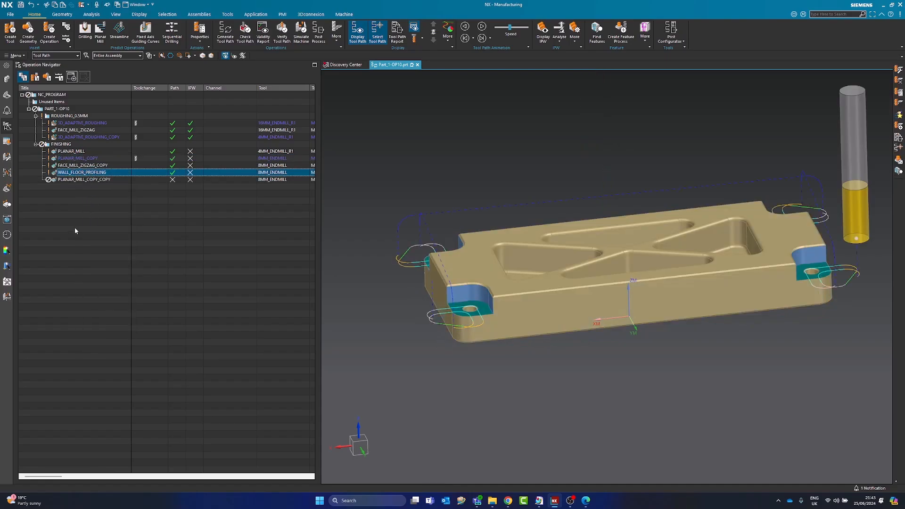
Edit PLANAR_MILL_COPY_COPY, set its method to MILL_FINISH and generate its tool path
double_click(77, 180)
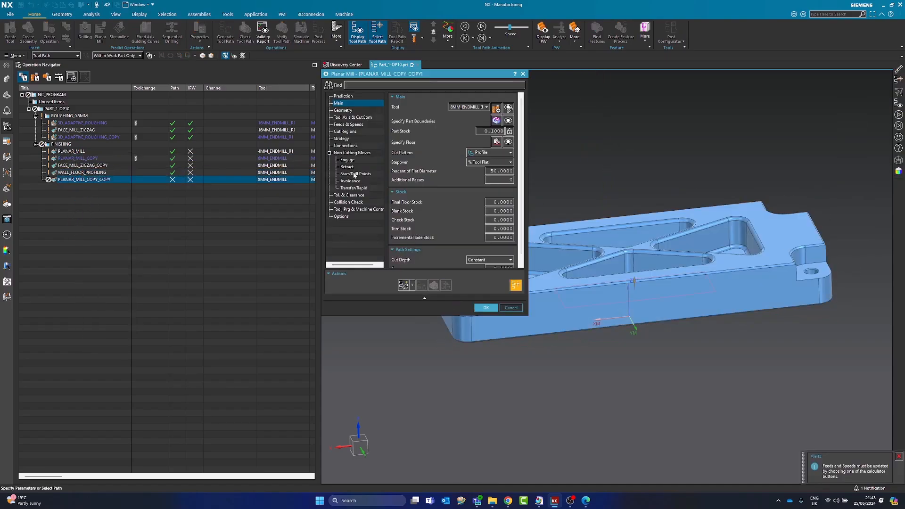
click(352, 111)
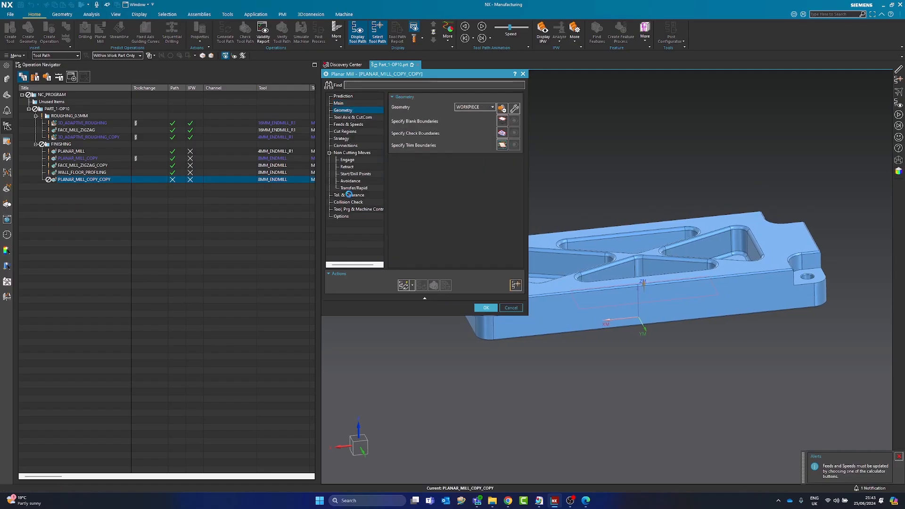
click(348, 195)
click(472, 106)
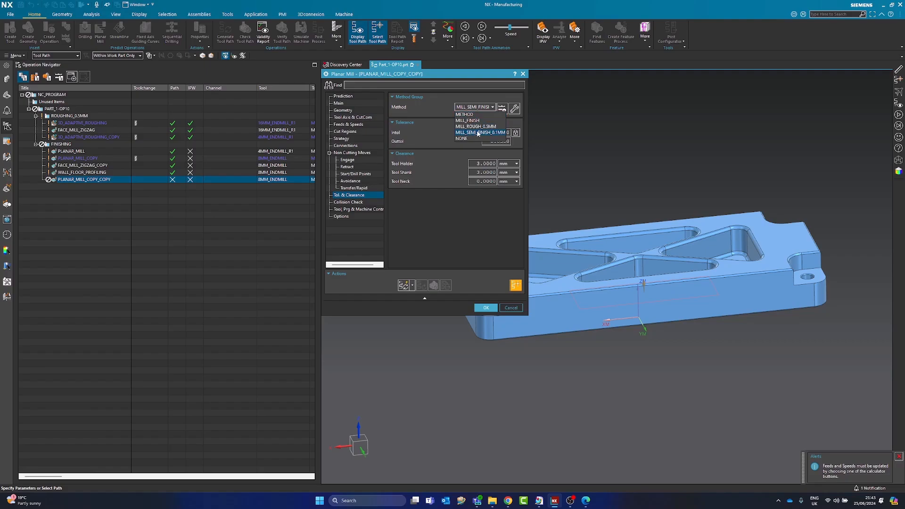
click(475, 121)
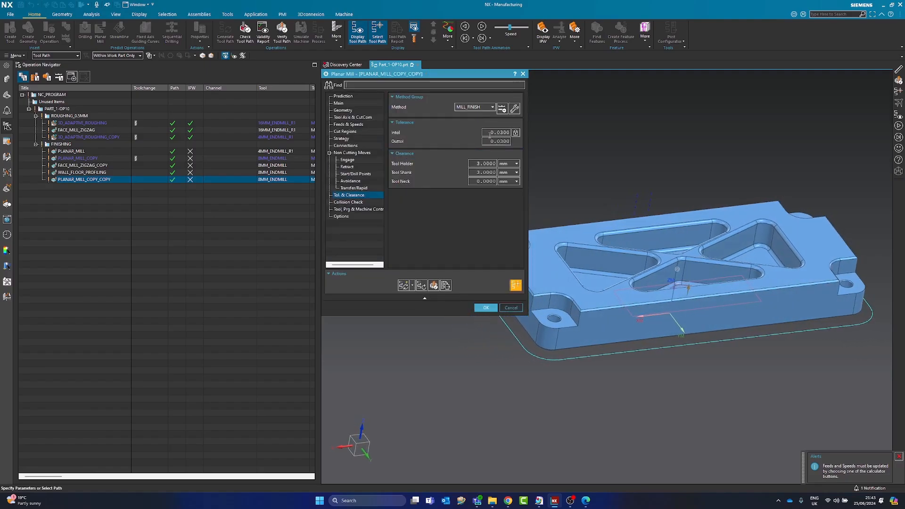
Set the cutter compensation location of the outer profile finishing operation to All Finish Passes
click(347, 118)
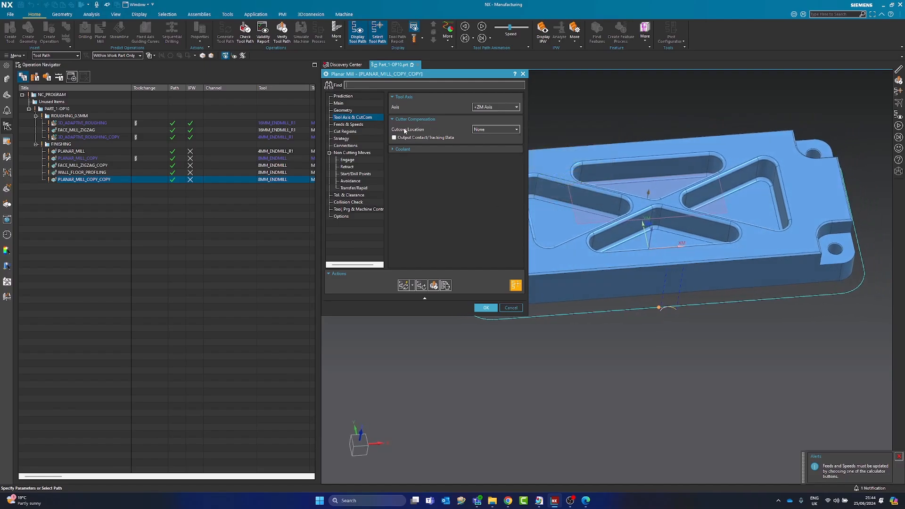
click(488, 132)
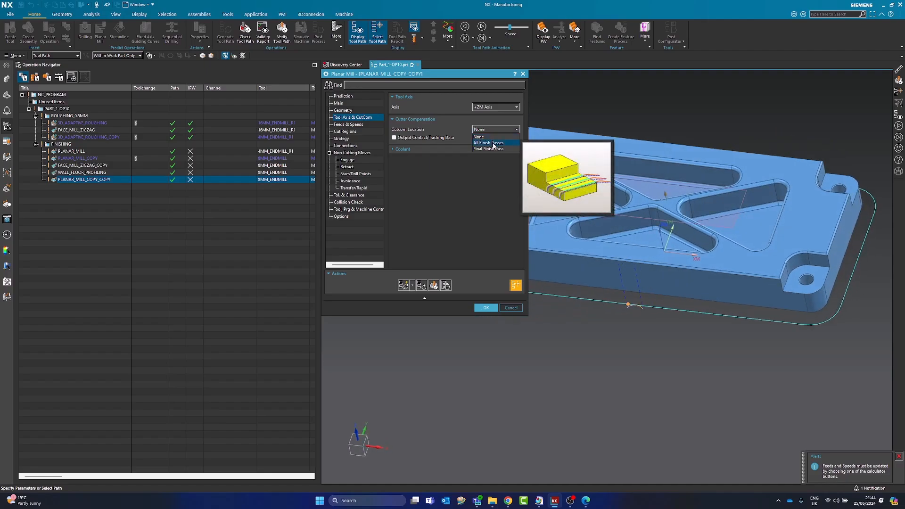
click(494, 145)
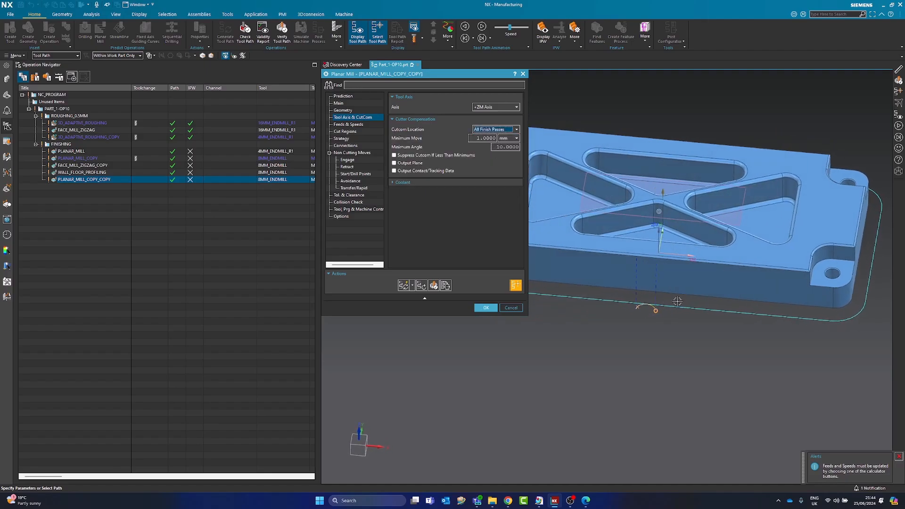
click(486, 131)
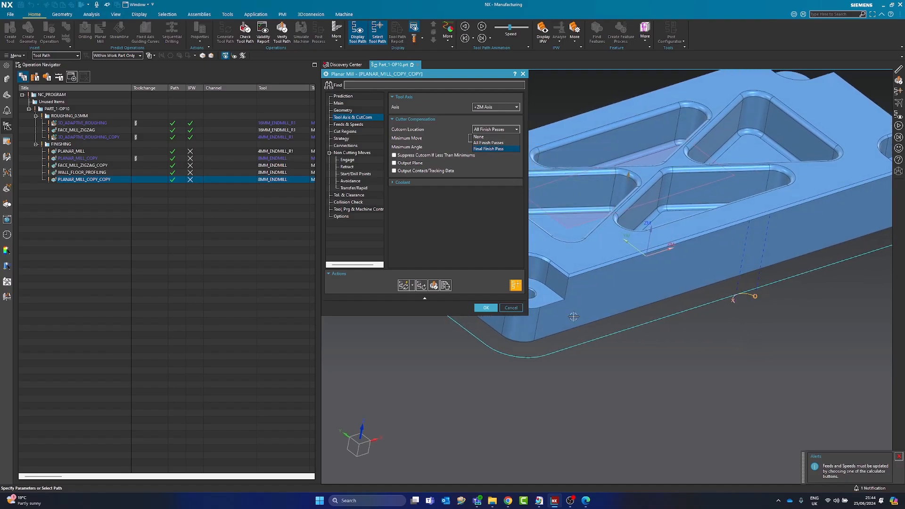
click(486, 143)
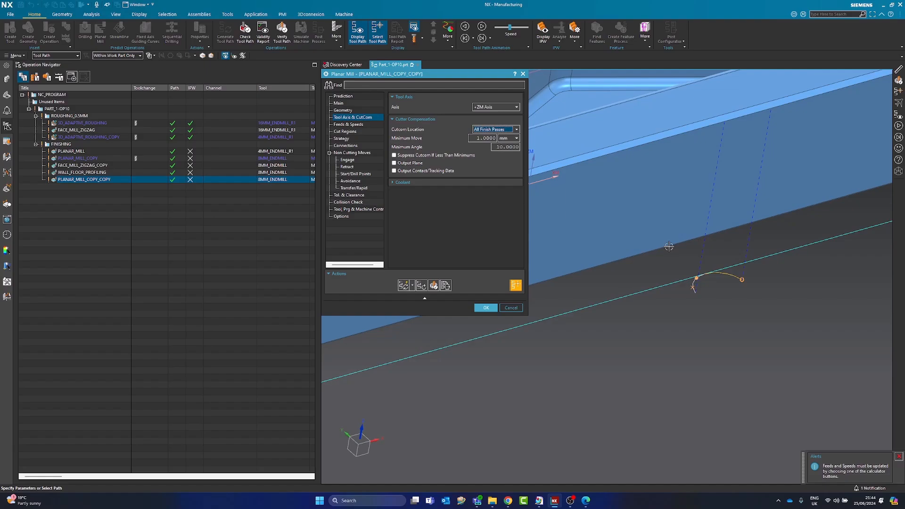
click(483, 139)
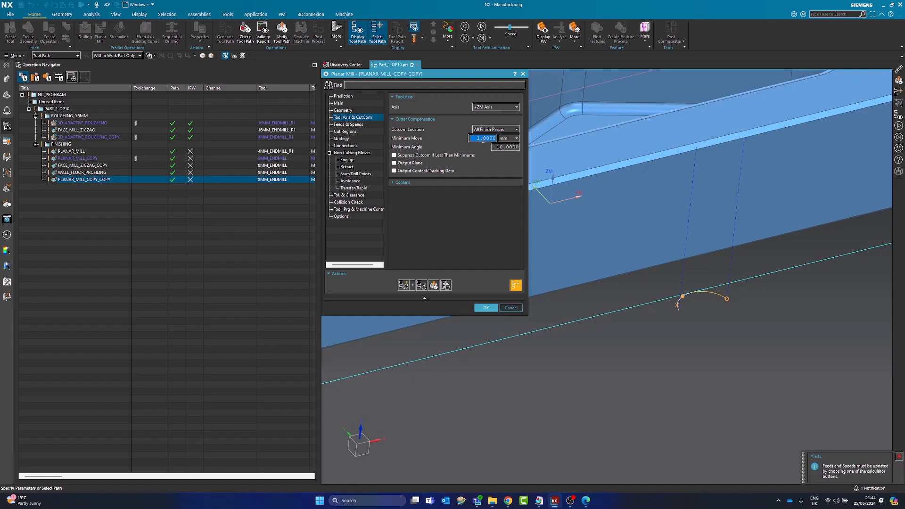
text(10)
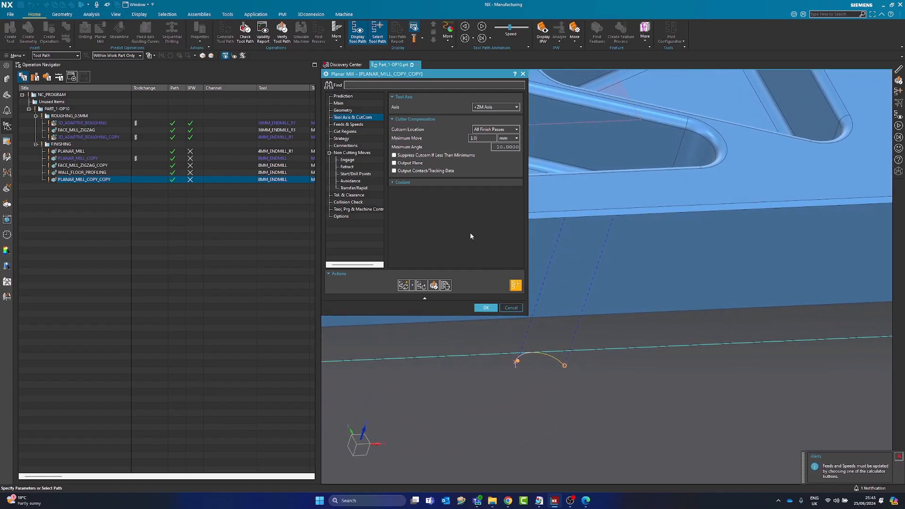
text(1)
key(Tab)
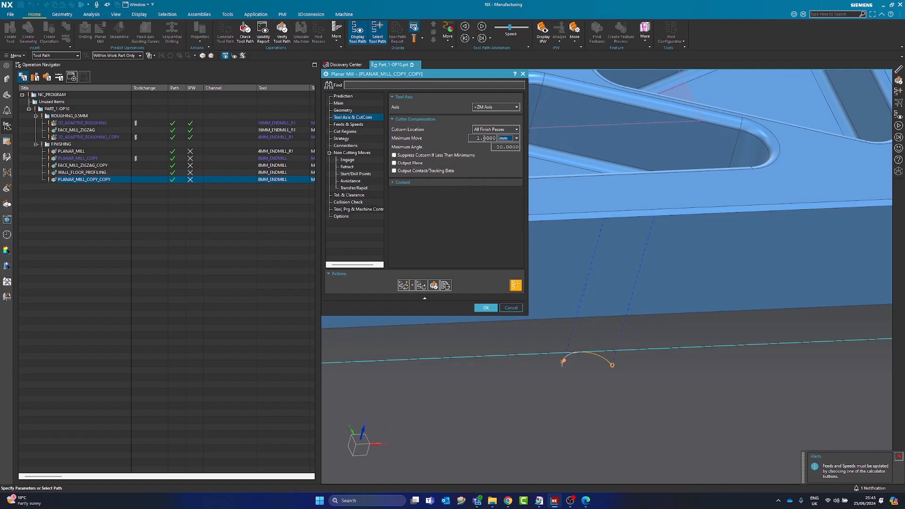
Set the cutter compensation minimum move to 0.1 mm and regenerate the tool path
double_click(482, 138)
text(0.1)
key(Tab)
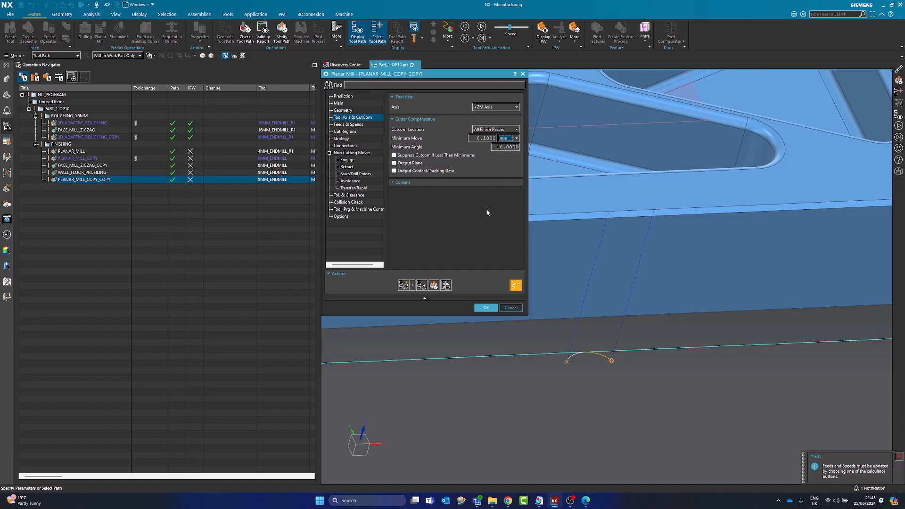
click(404, 285)
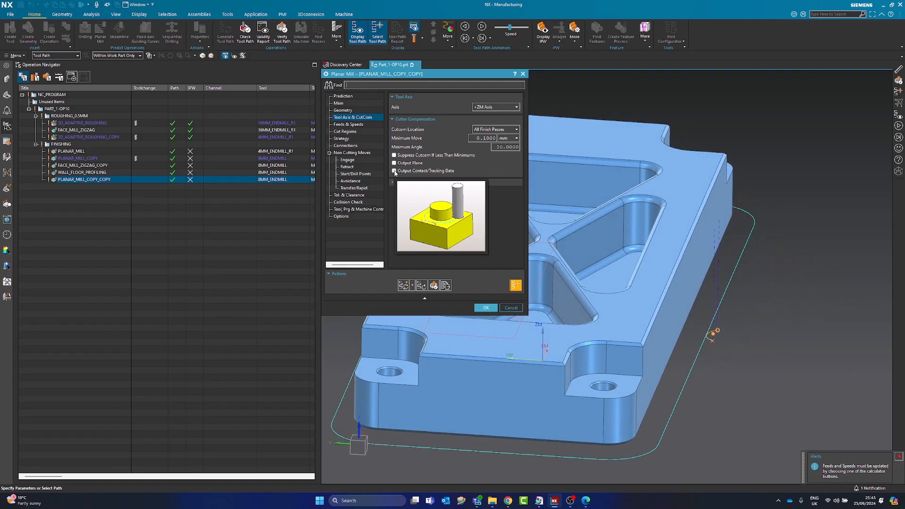
Enable output of contact/tracking data for the outer profile finishing pass and check the path at the part's corner
click(394, 172)
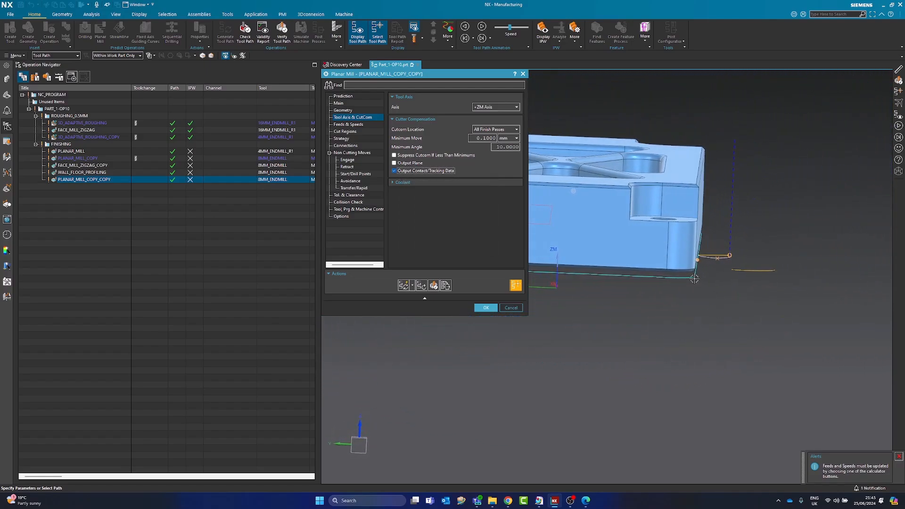
scroll(695, 280, up, 4)
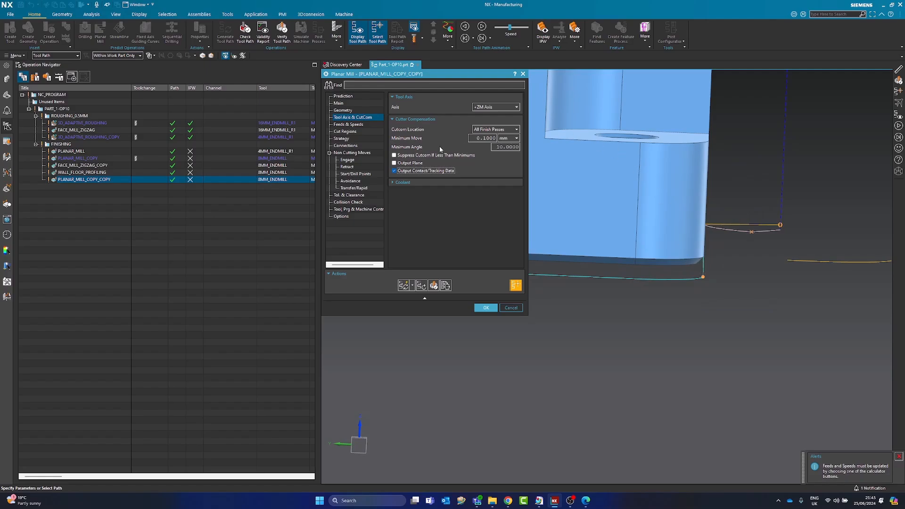
Turn off contact/tracking data output for the outer profile finishing pass, inspect its path and accept the operation
click(412, 173)
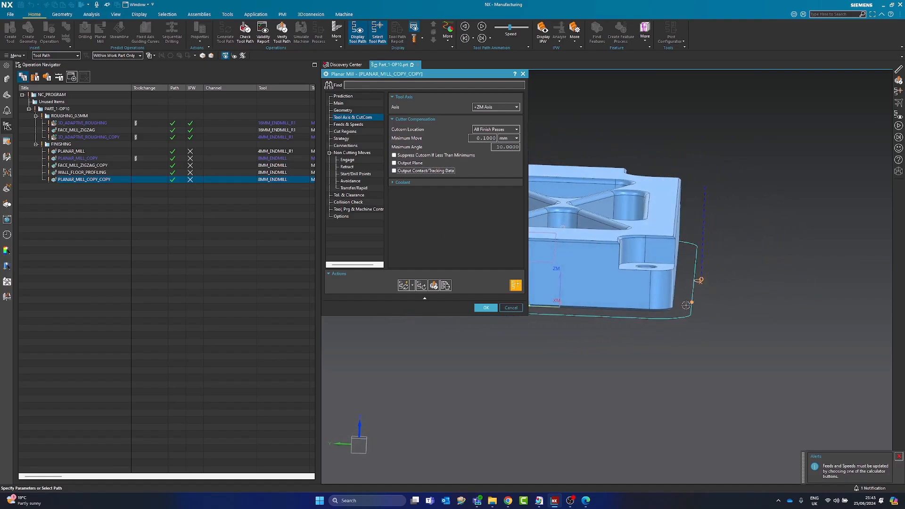
click(693, 281)
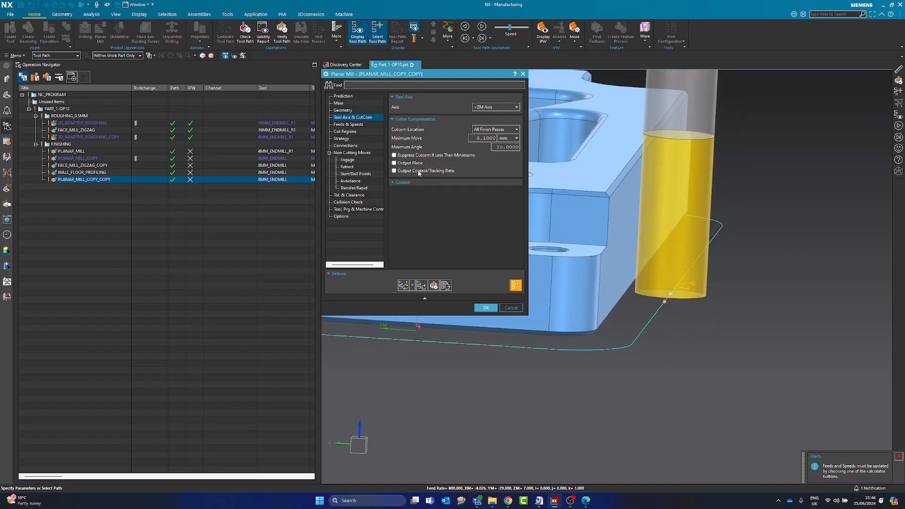
click(361, 124)
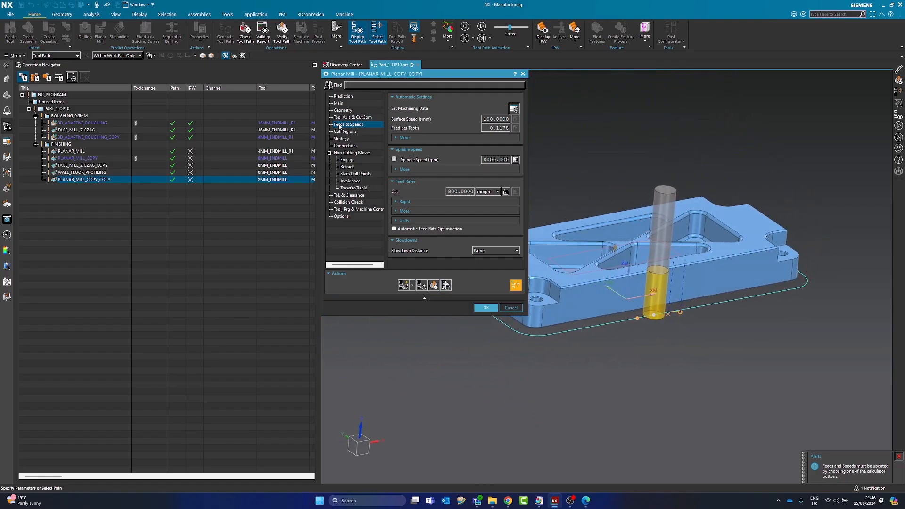
click(489, 310)
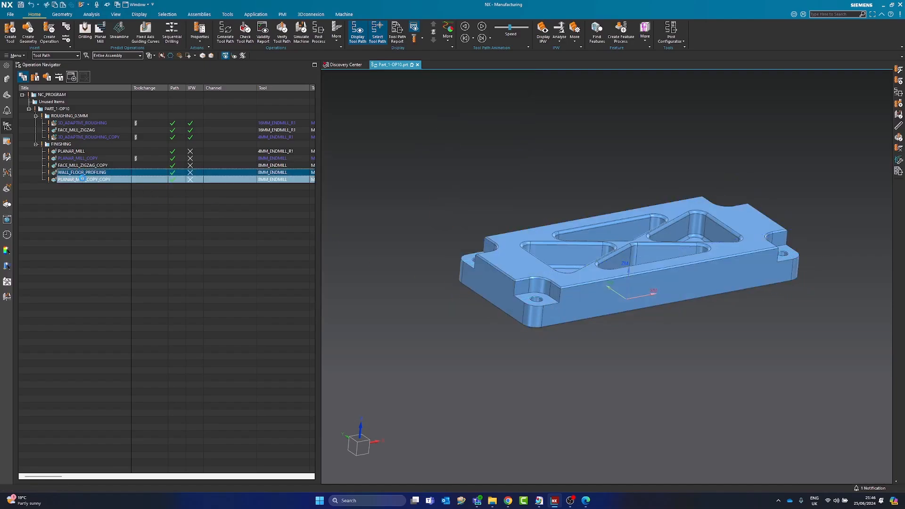
Open the end events of PLANAR_MILL_COPY_COPY and add a Stop event
middle_drag(436, 301, 462, 285)
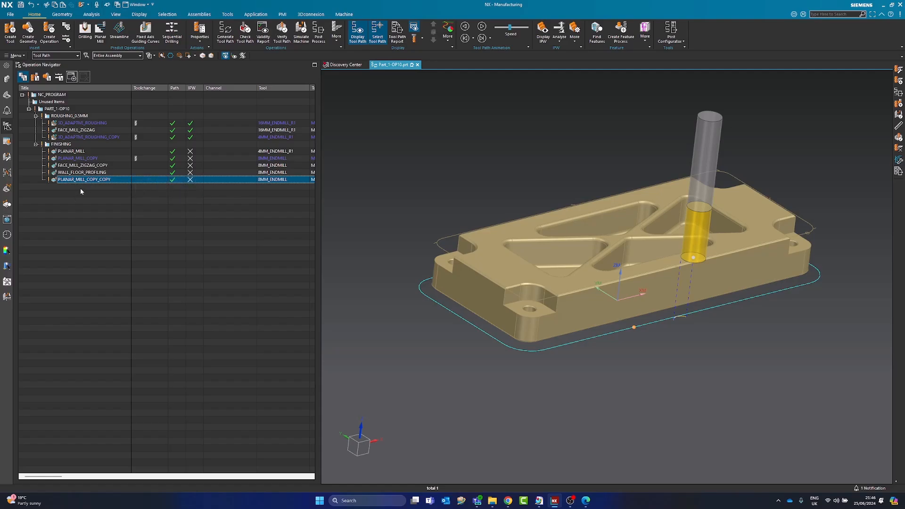
right_click(83, 183)
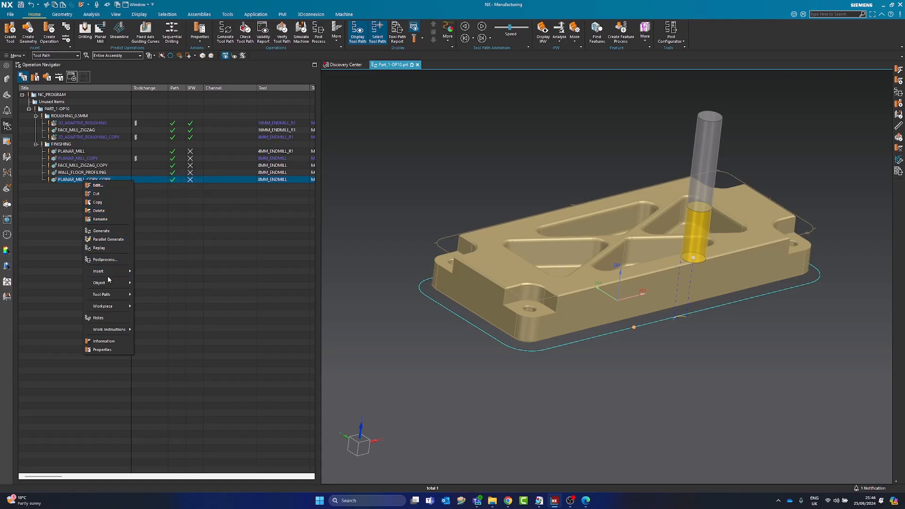
mouse_move(110, 282)
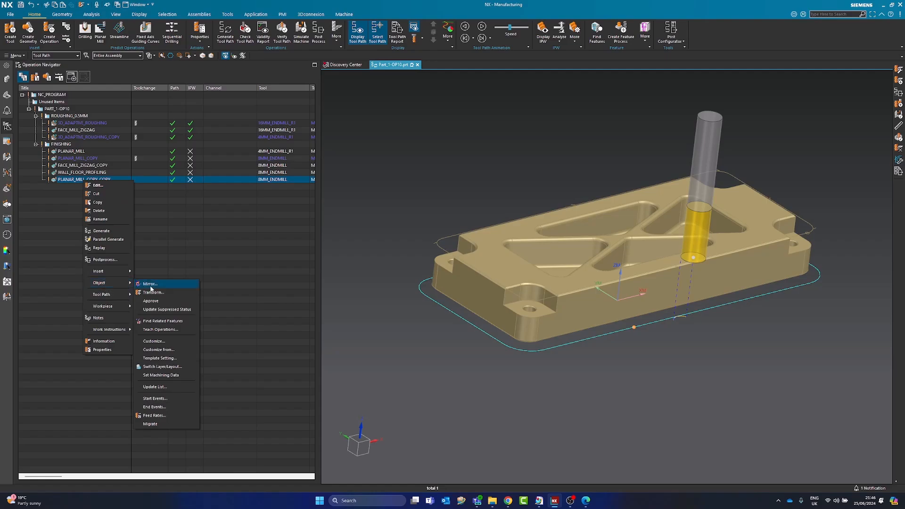
click(165, 407)
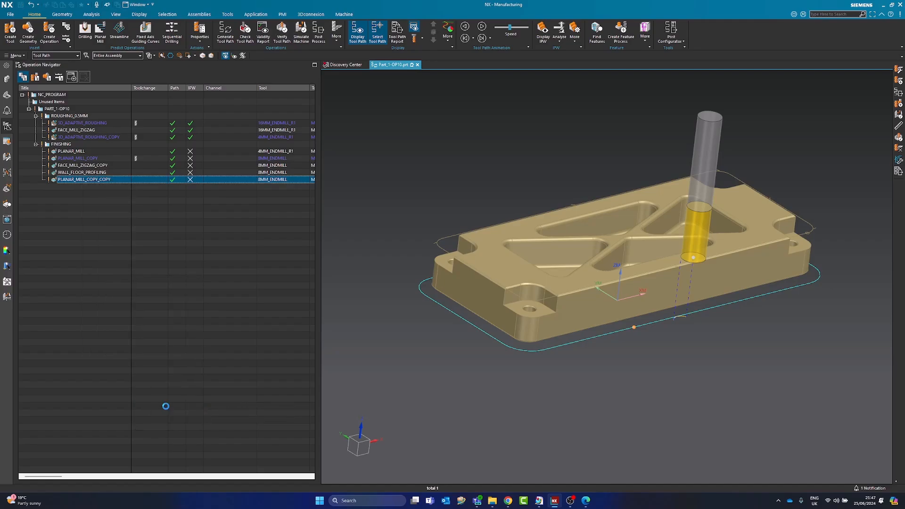
scroll(368, 137, down, 3)
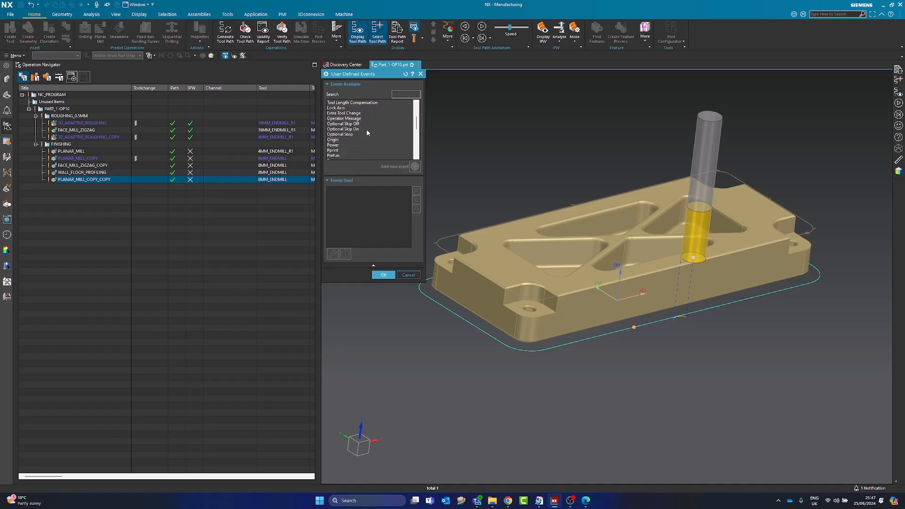
scroll(367, 129, down, 5)
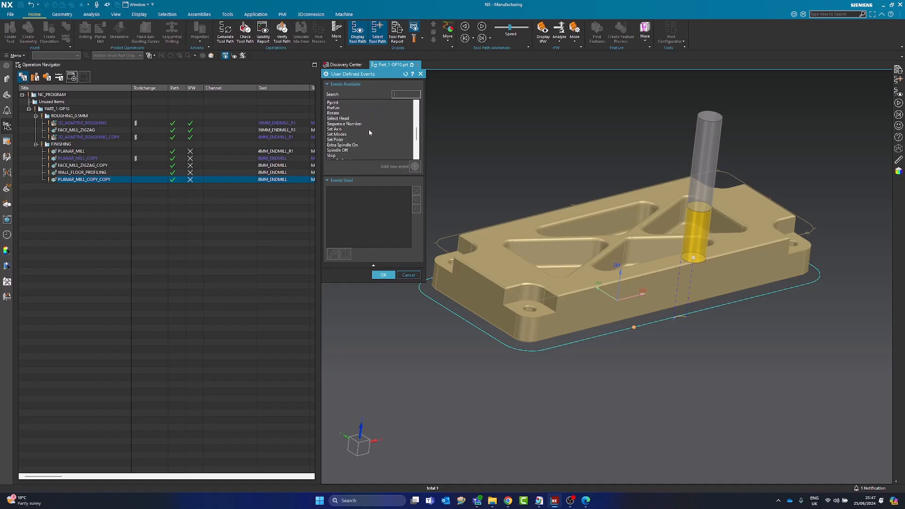
click(331, 140)
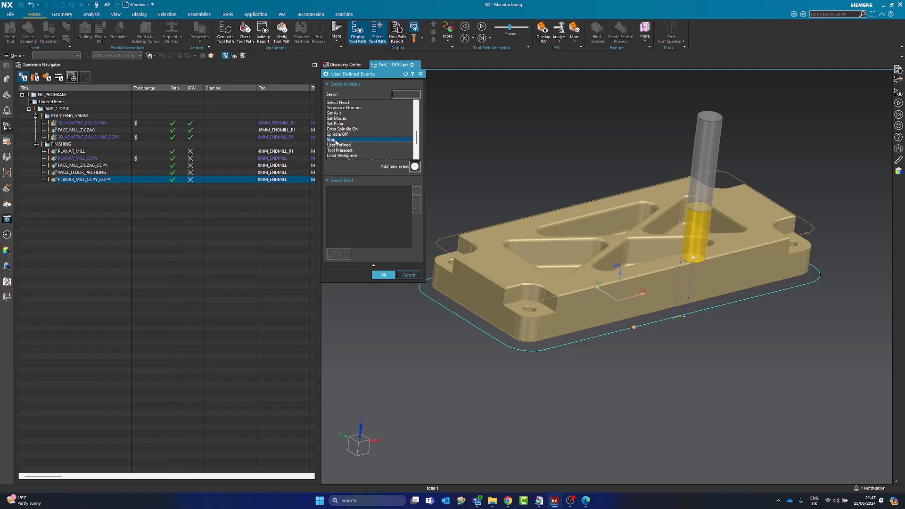
click(415, 166)
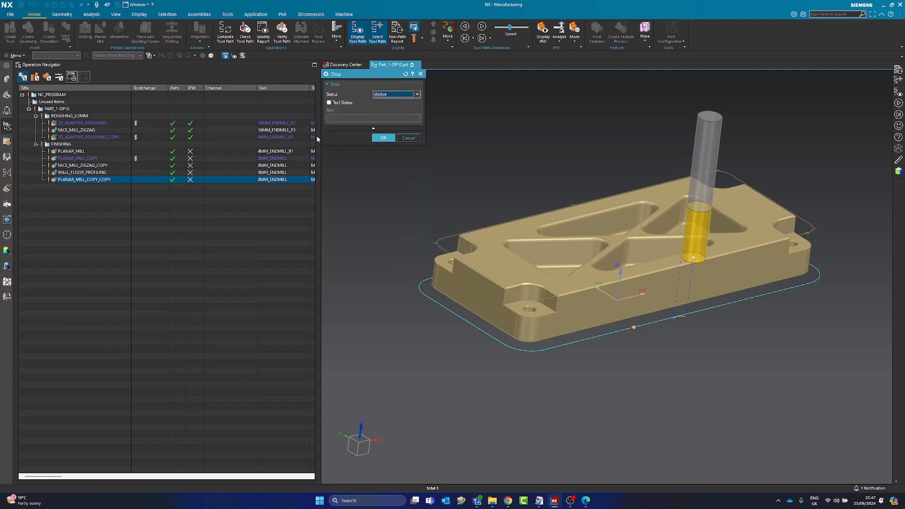
Enable the Stop event's text status, enter the message "SIZE OUTSIDE PRO" and confirm the end events
click(330, 103)
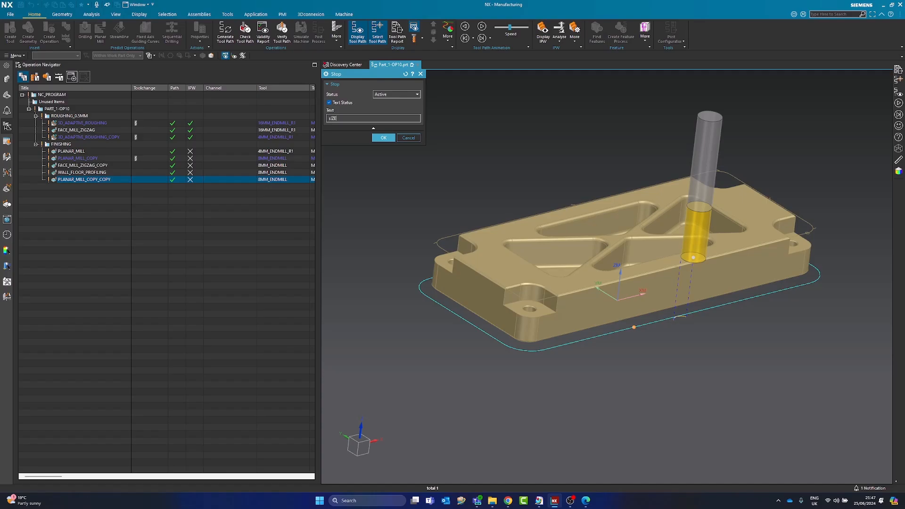
key(BackSpace)
key(BackSpace)
key(BackSpace)
text(IZE OUTSIDE PRO)
click(383, 137)
click(389, 276)
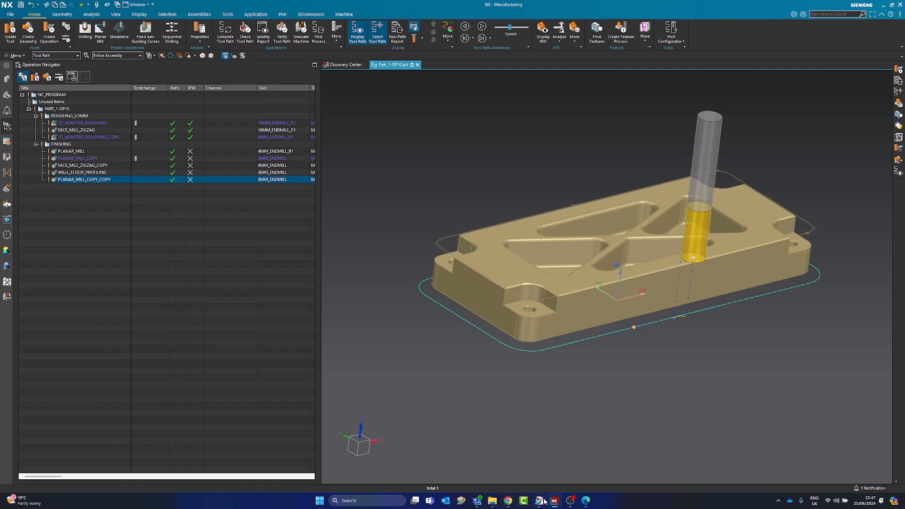
Switch to the browser, look at the Part_1 drawing PDF and close it
click(586, 500)
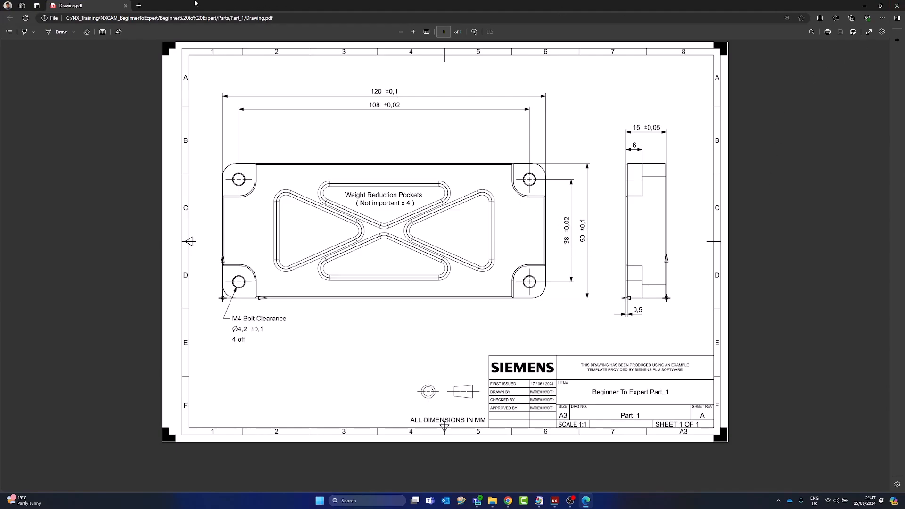
click(125, 5)
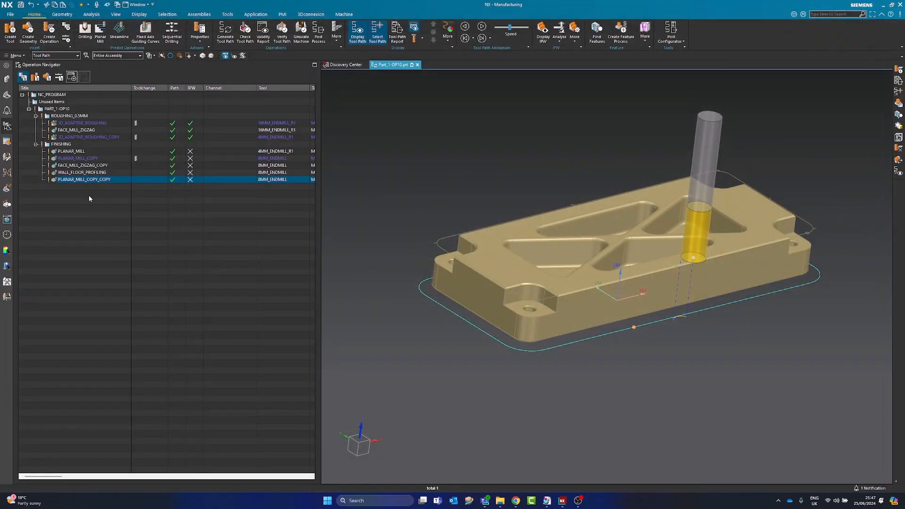
Review the tool paths of the FINISHING operations one after another, from PLANAR_MILL to PLANAR_MILL_COPY_COPY
click(83, 158)
click(80, 152)
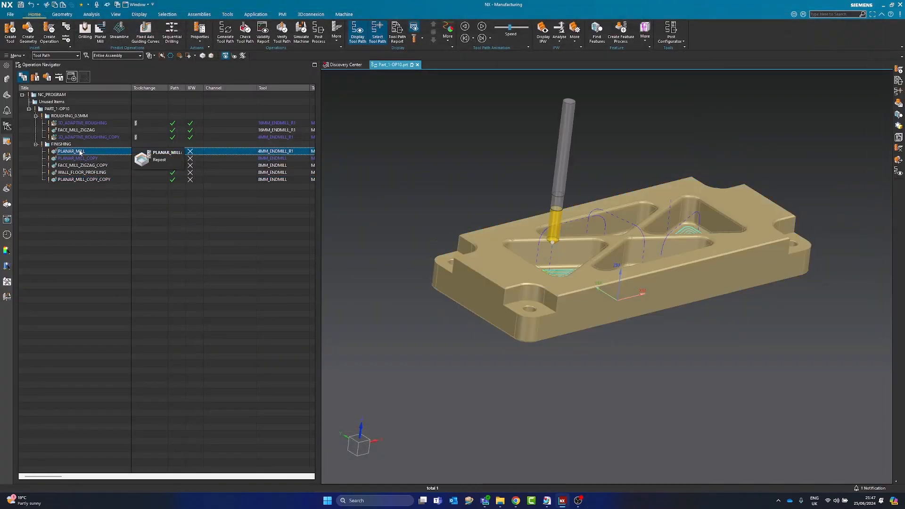
key(Down)
key(Down)
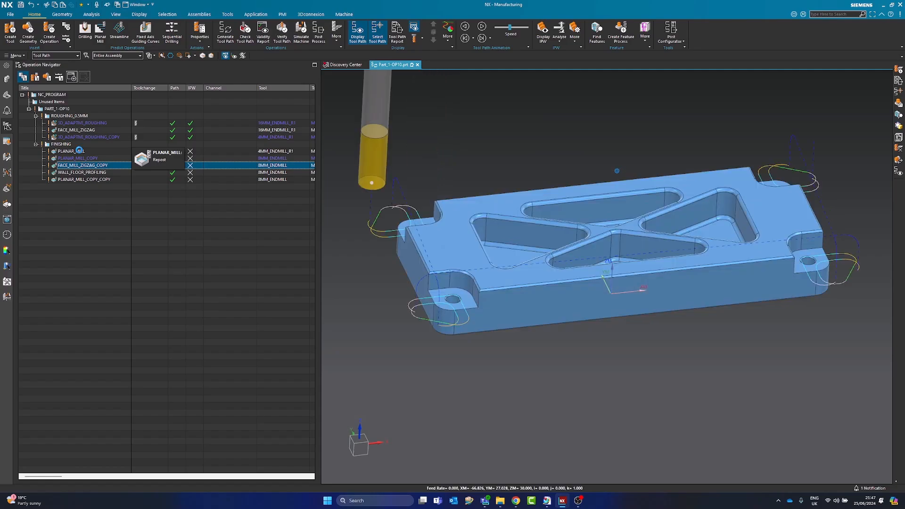
key(Down)
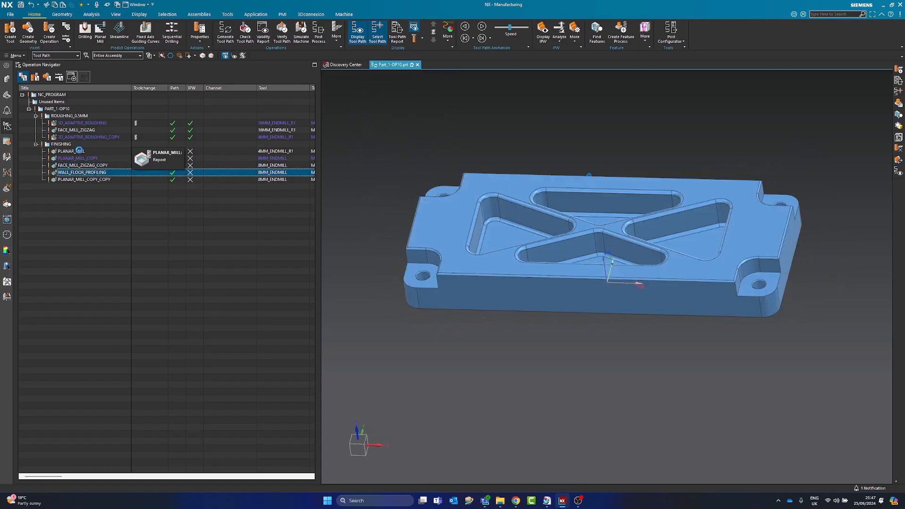
key(Down)
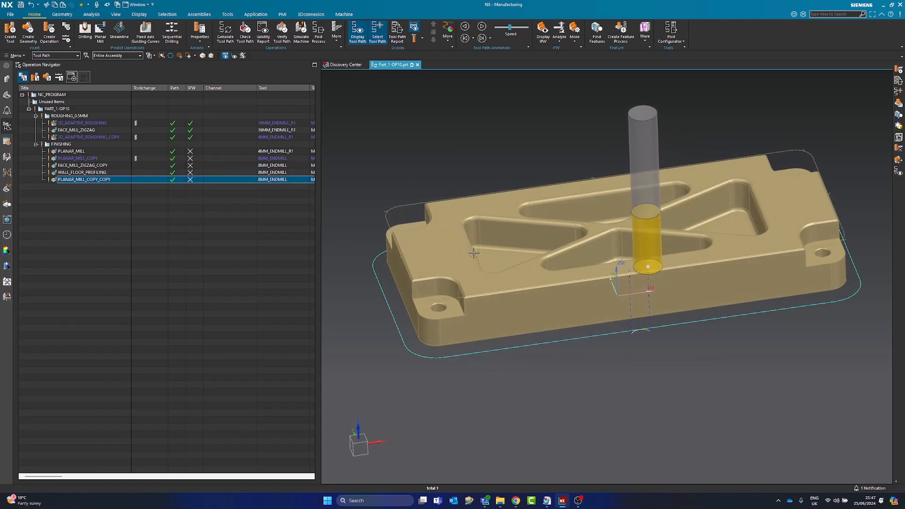
click(65, 269)
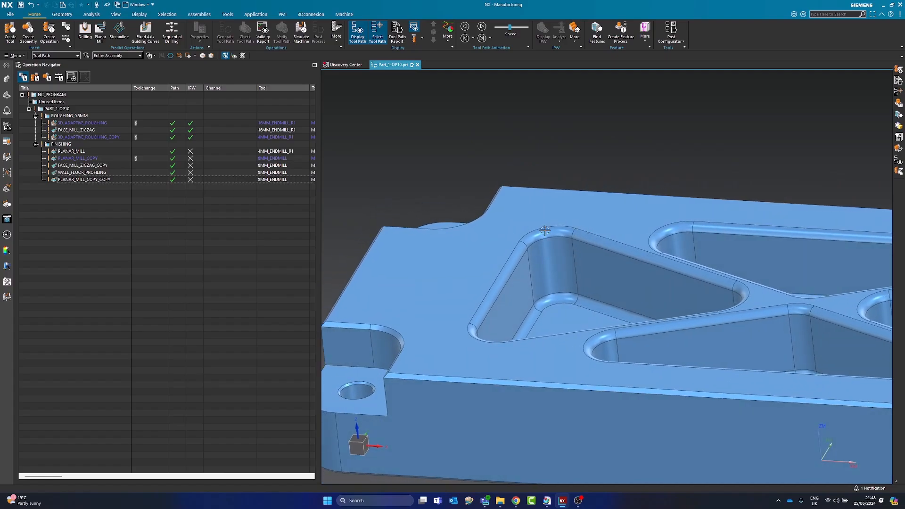
click(55, 173)
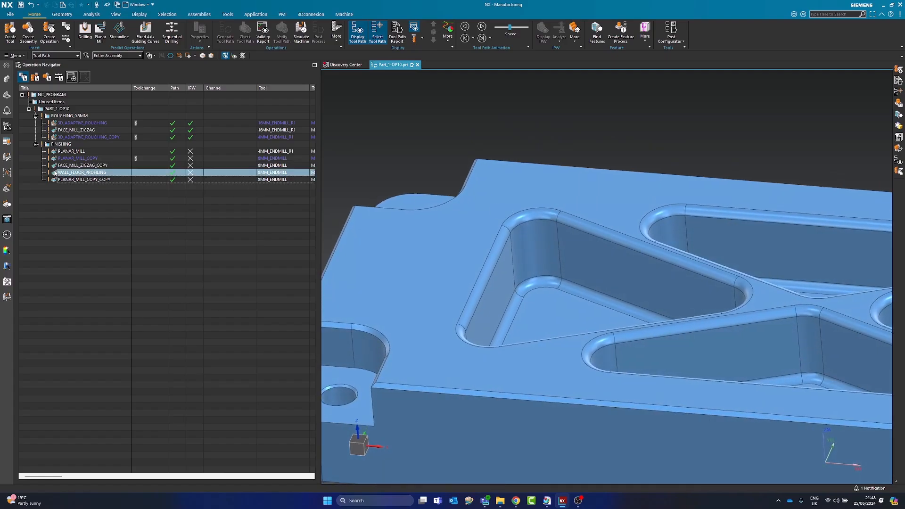
List the operations by machine tool, collapse the three end mill groups and select GENERIC_MACHINE
click(35, 77)
click(28, 109)
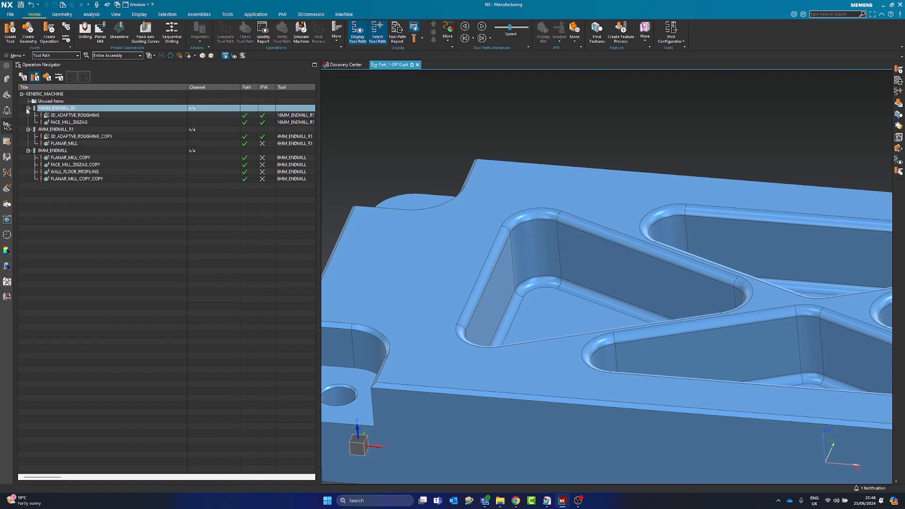
click(28, 109)
click(29, 115)
click(29, 123)
click(45, 94)
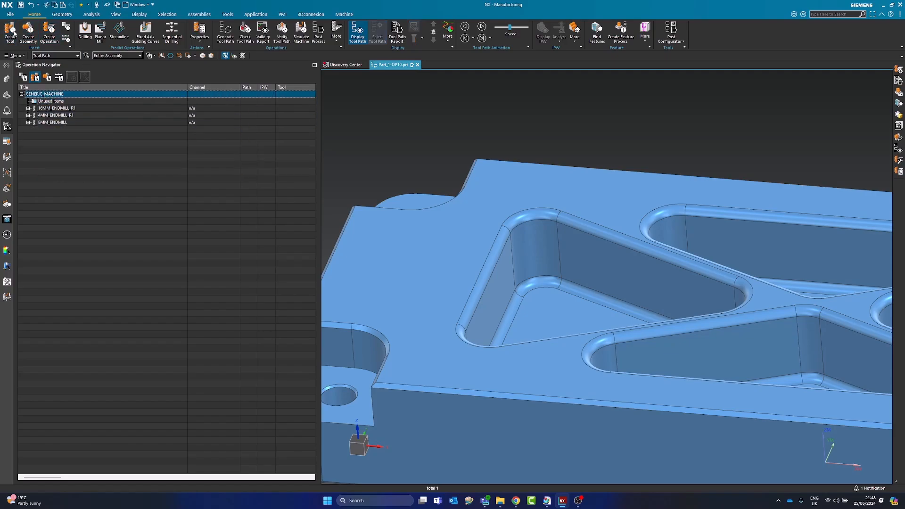
Create a ball mill tool named 4MM_BALLNOSE under GENERIC_MACHINE
click(12, 32)
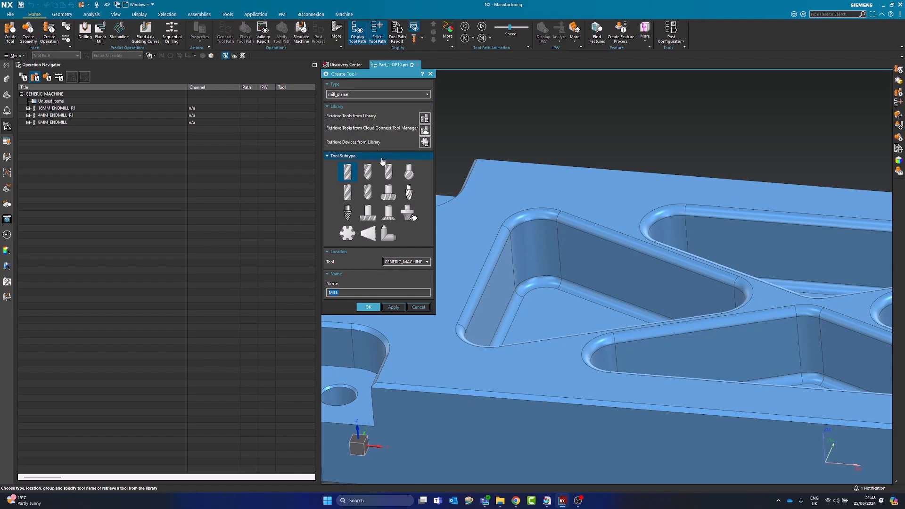
click(389, 173)
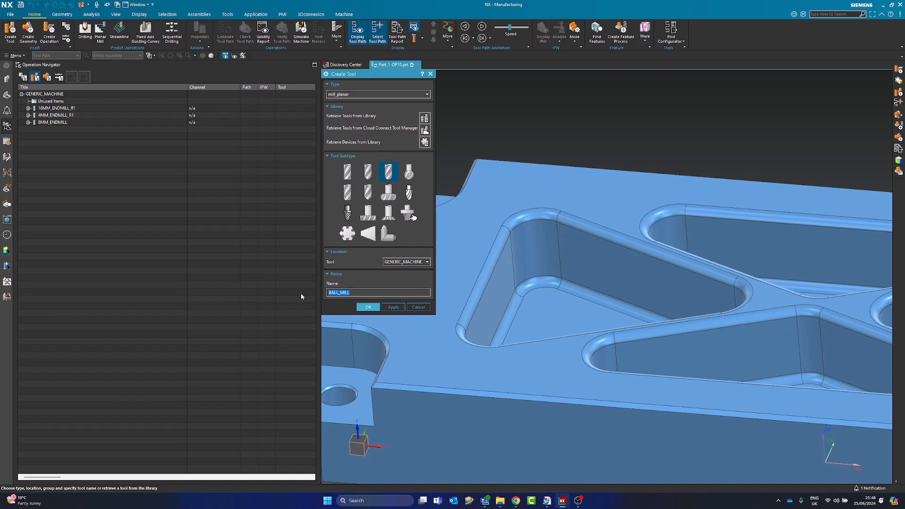
text(4MM_BALLNOSE)
click(368, 307)
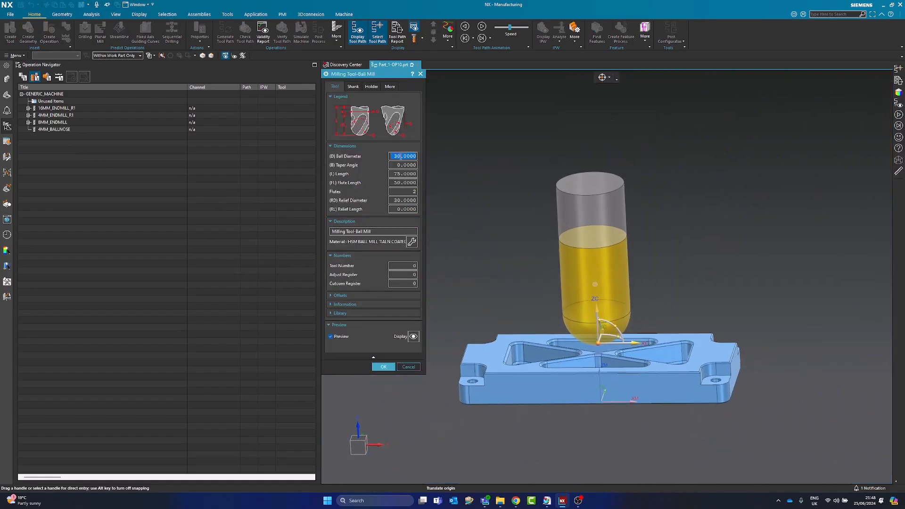
Set the ball mill's diameter to 4, length to 50, flute length to 12 and number of flutes to 3
click(401, 156)
double_click(401, 156)
text(4)
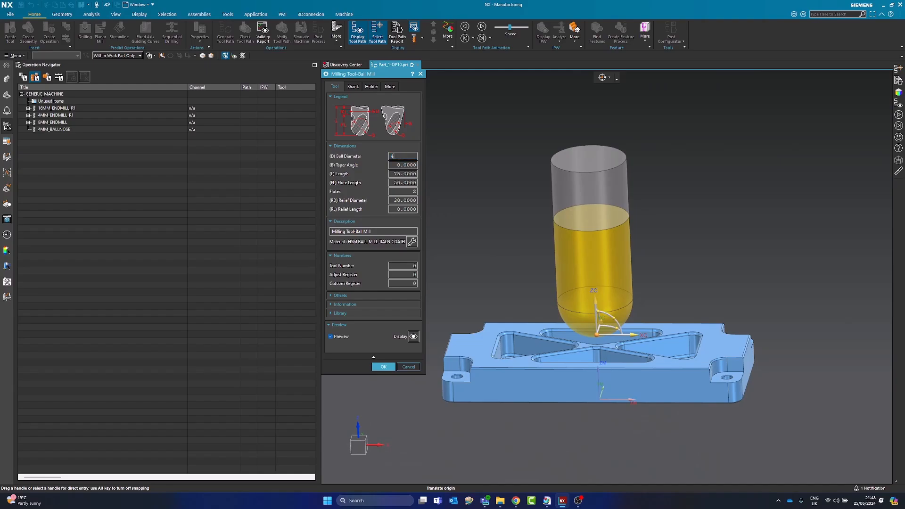
key(Tab)
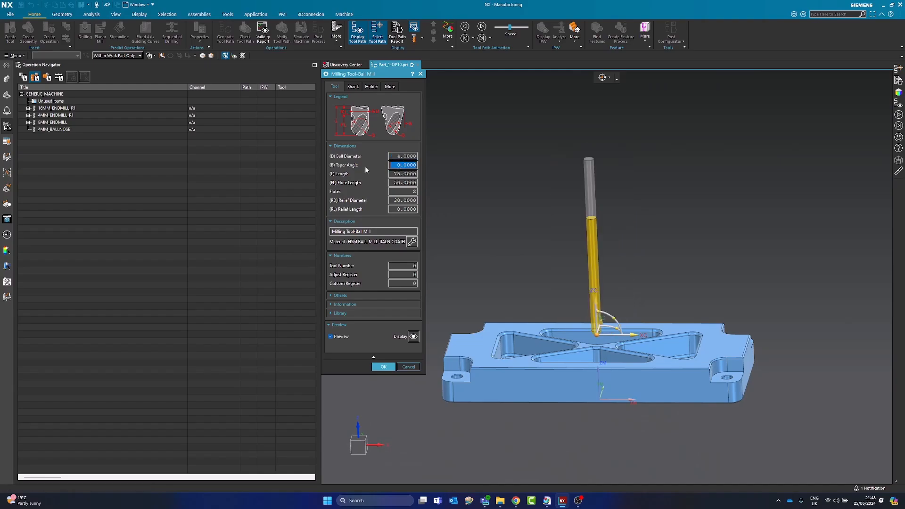
double_click(393, 173)
text(50)
key(Tab)
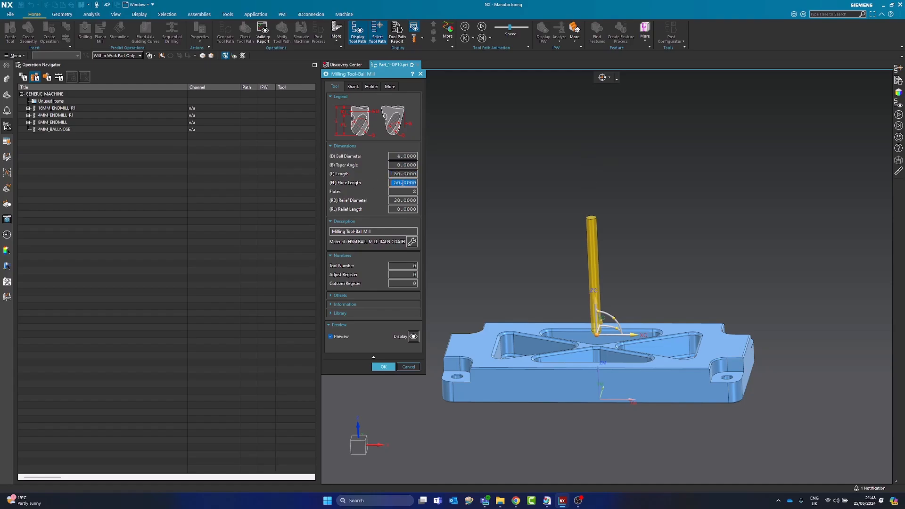
text(12)
key(Tab)
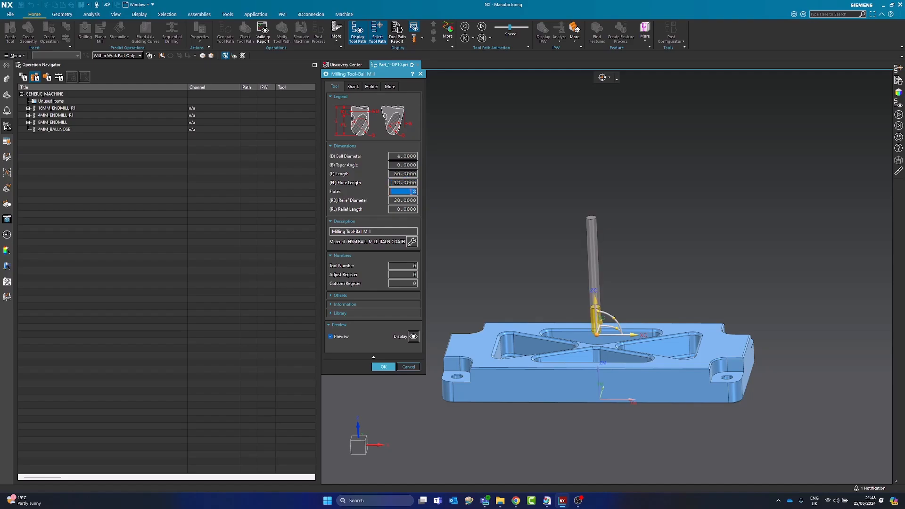
text(3)
key(Tab)
scroll(587, 335, up, 5)
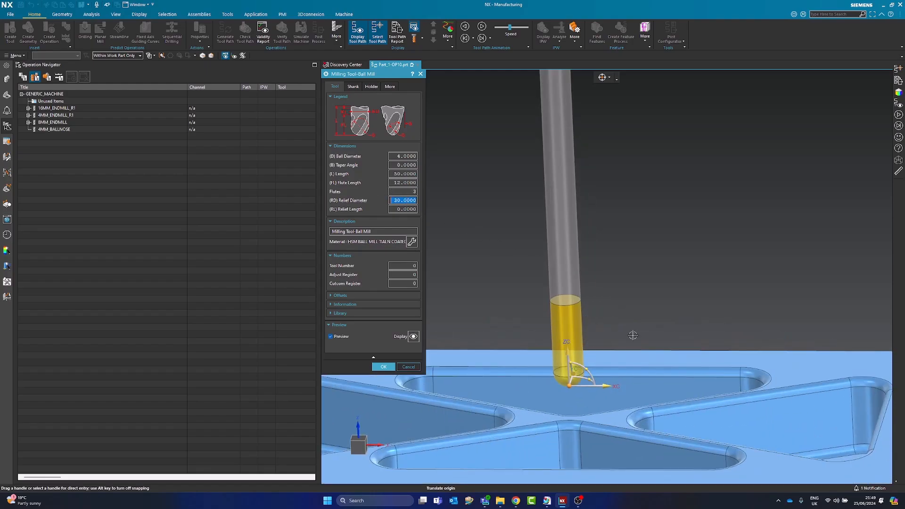
Assign tool number 4 to the ball mill, accept the tool and return to the program order view
key(Tab)
key(Tab)
key(Tab)
scroll(664, 325, down, 3)
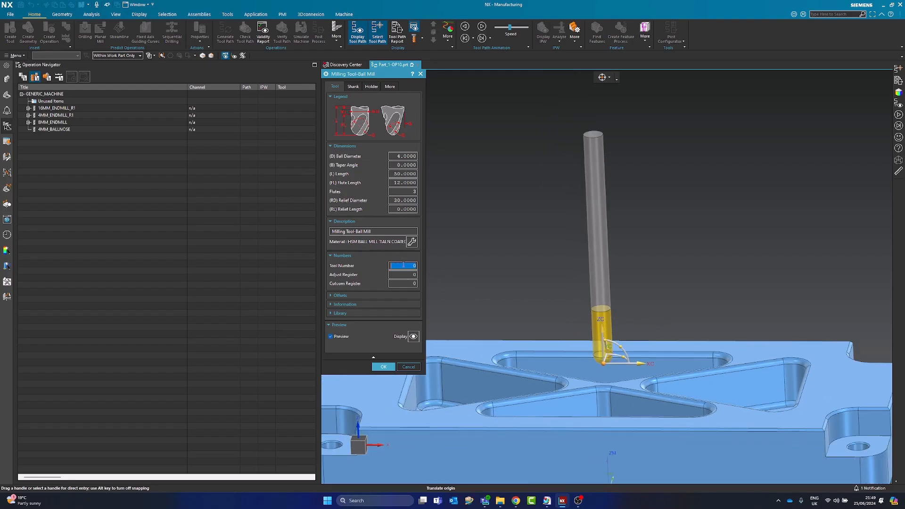
text(4)
click(383, 367)
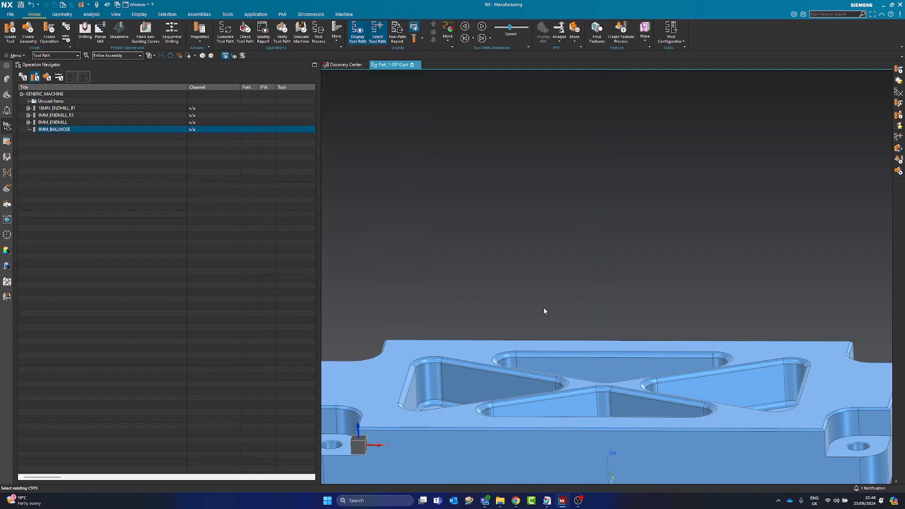
click(22, 77)
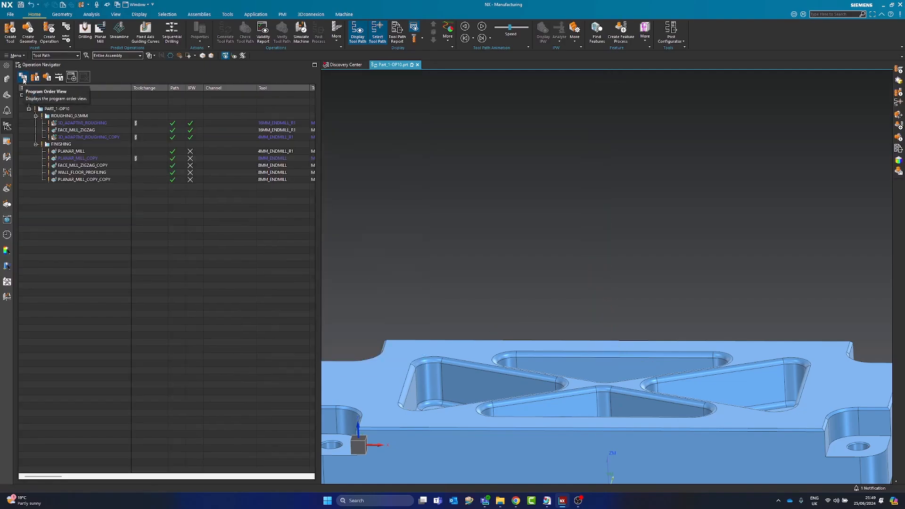
Start a new operation in the FINISHING program, using the mill_contour type and the Area Mill subtype
click(64, 145)
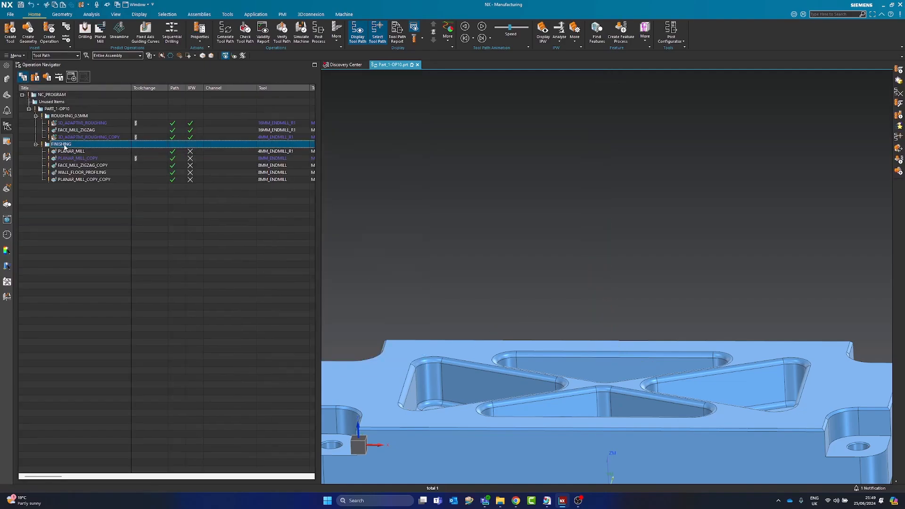
click(49, 32)
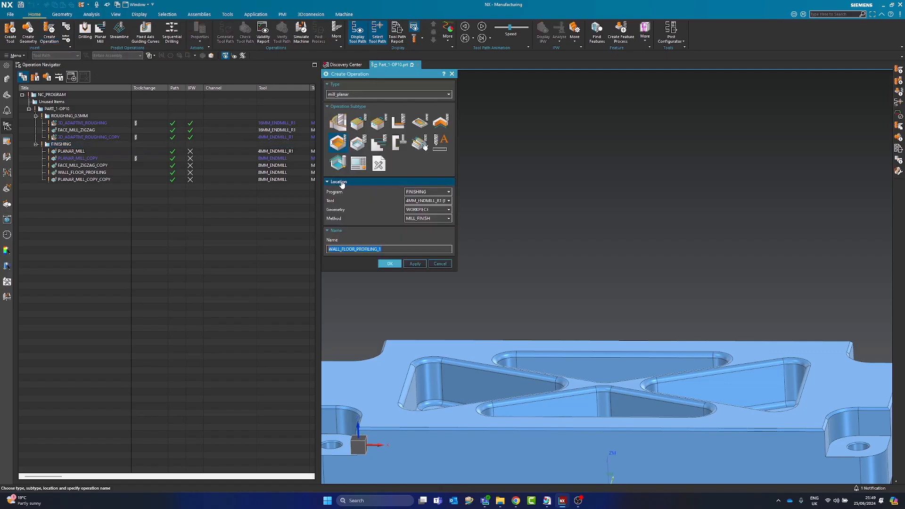
click(351, 94)
click(350, 113)
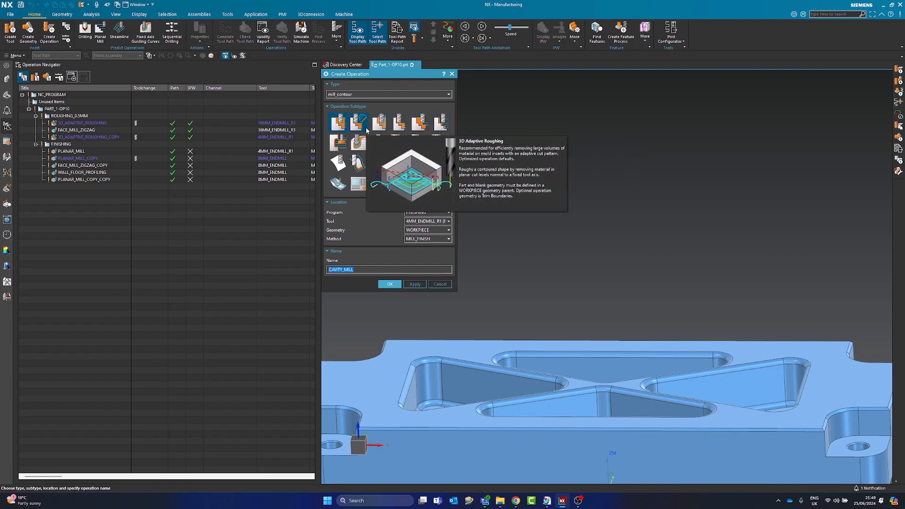
middle_drag(544, 344, 523, 360)
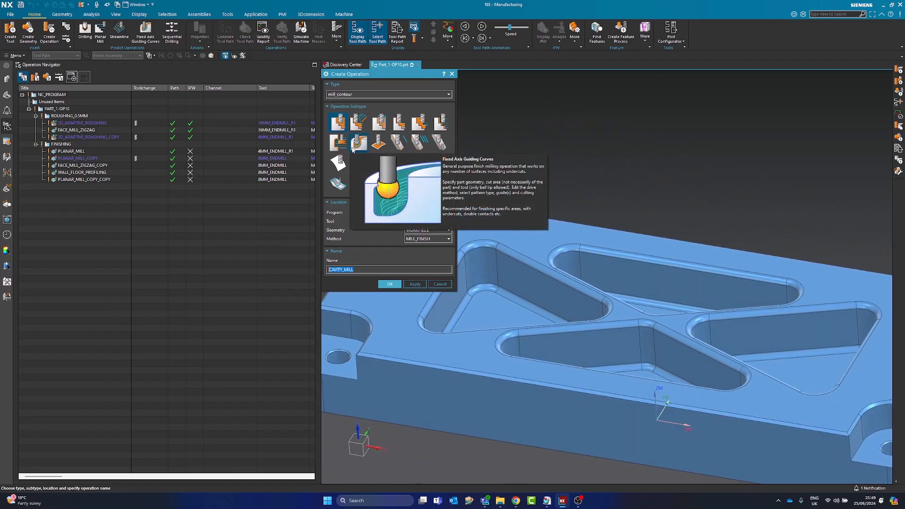
click(380, 144)
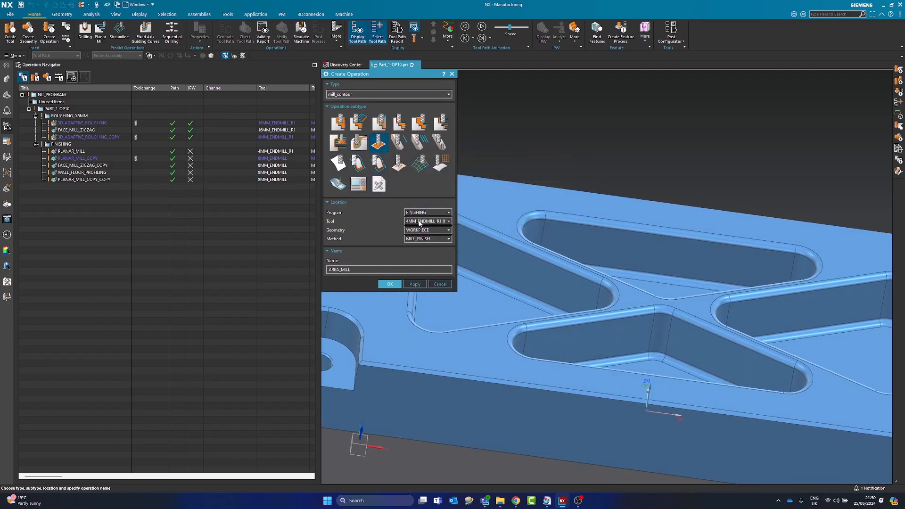
Assign the 4MM_BALLNOSE tool and the MILL_FINISH method, and create the AREA_MILL operation
click(419, 222)
click(421, 241)
click(422, 239)
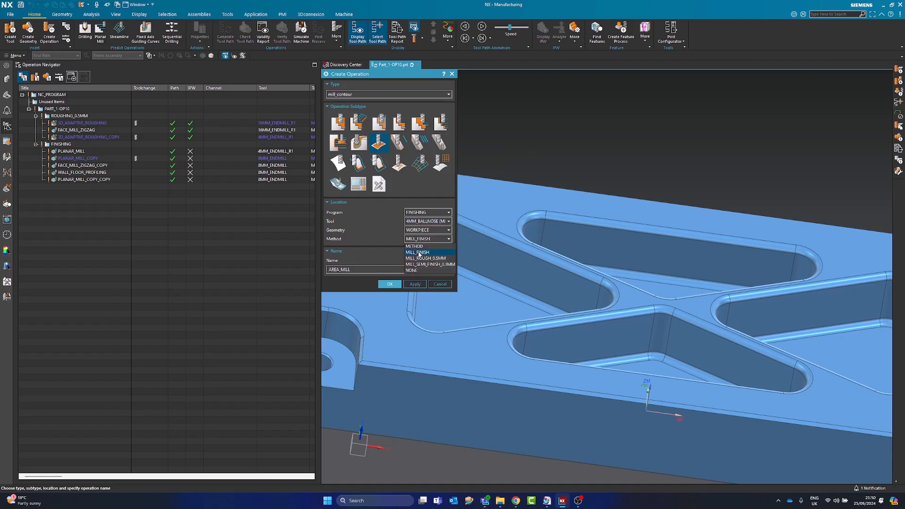
click(419, 253)
click(390, 284)
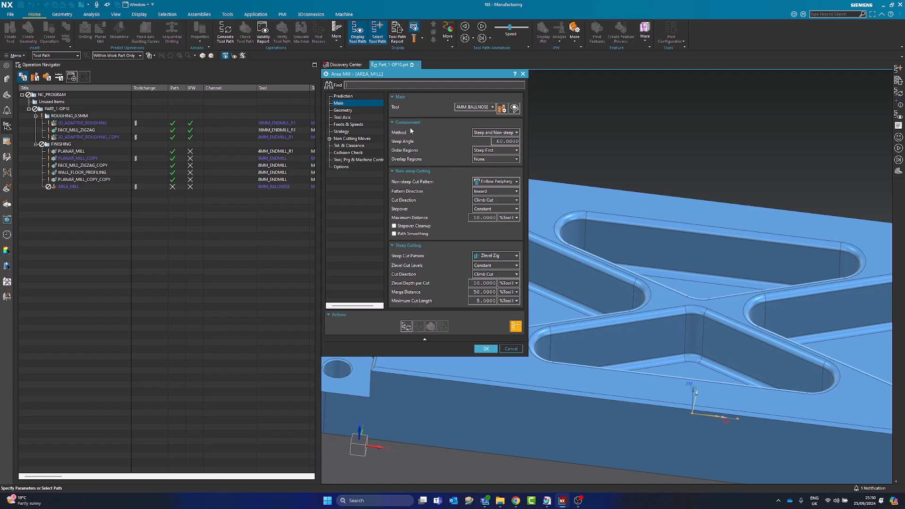
Set the area mill's containment method to Non-steep and accept the operation
click(490, 133)
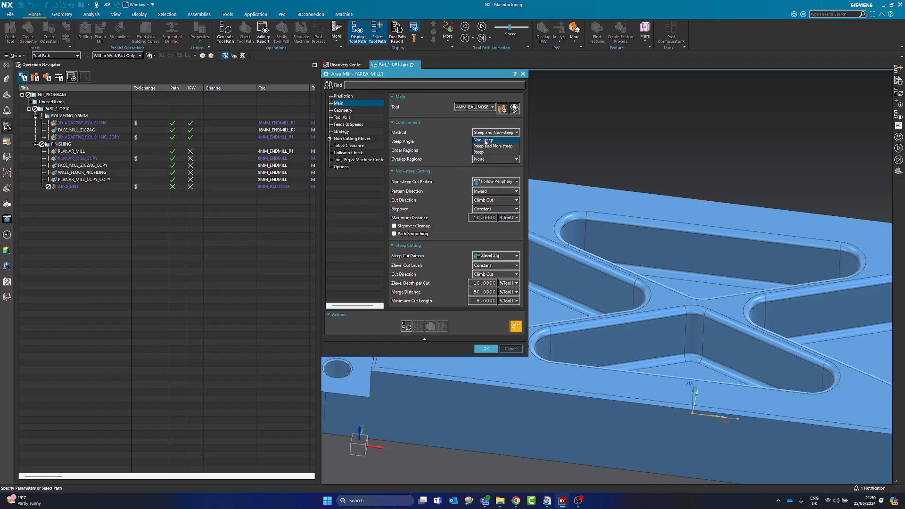
click(484, 140)
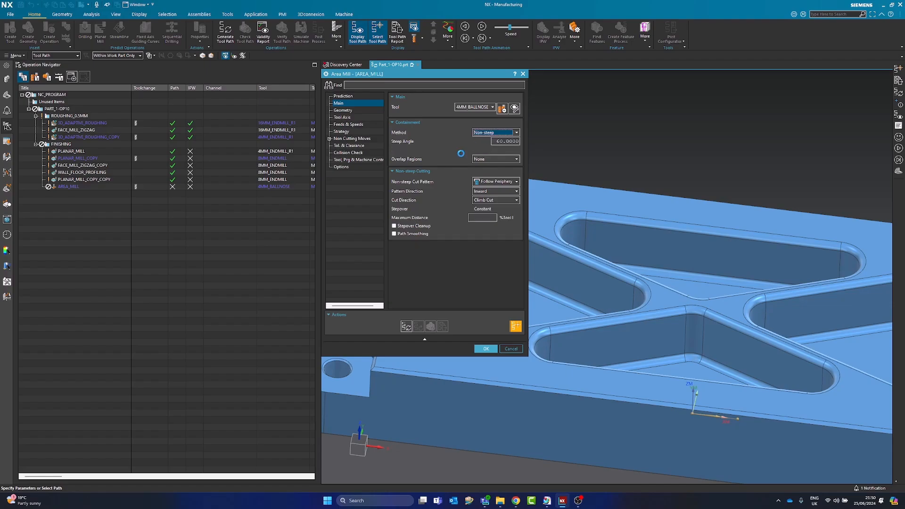
click(486, 348)
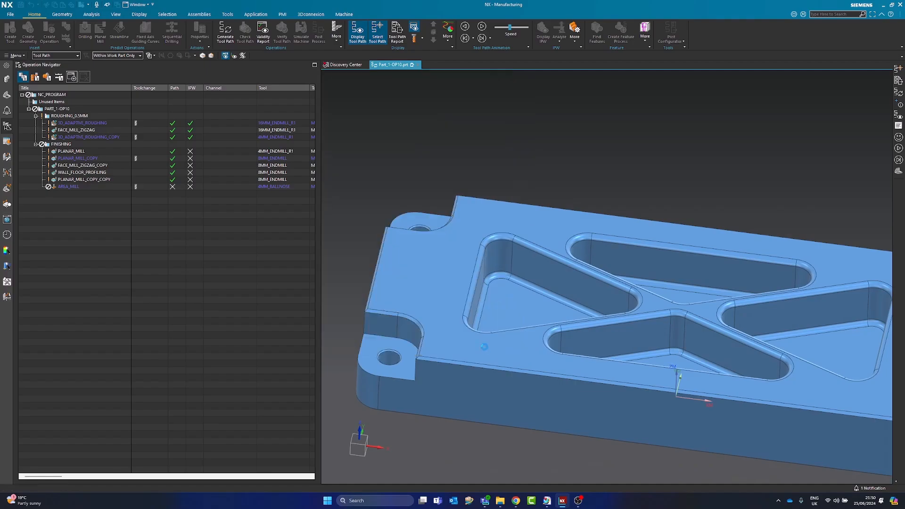
middle_drag(498, 240, 462, 271)
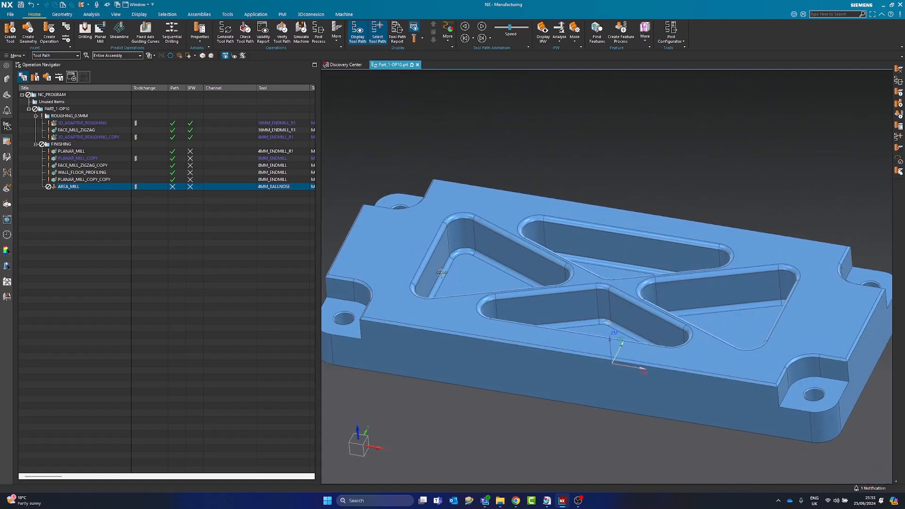
Reopen the AREA_MILL operation and set its steep angle, trying 45 before entering 90
double_click(87, 187)
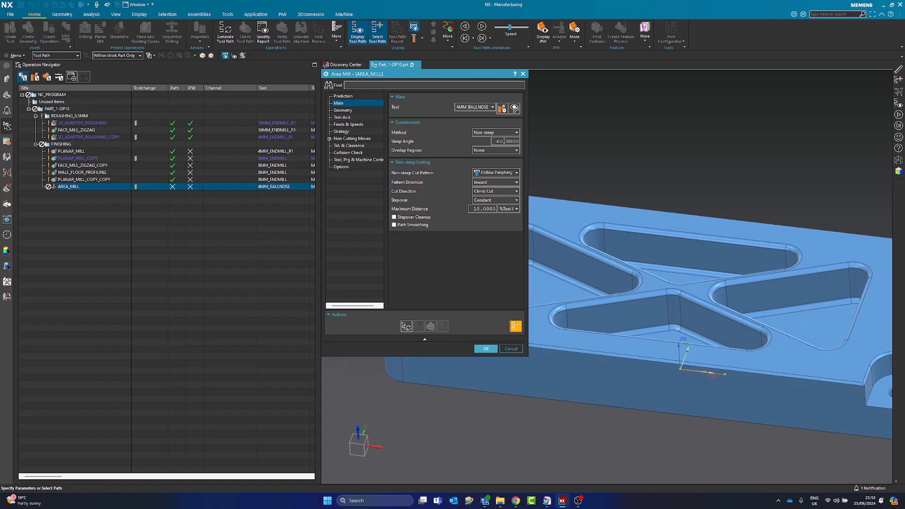
double_click(499, 141)
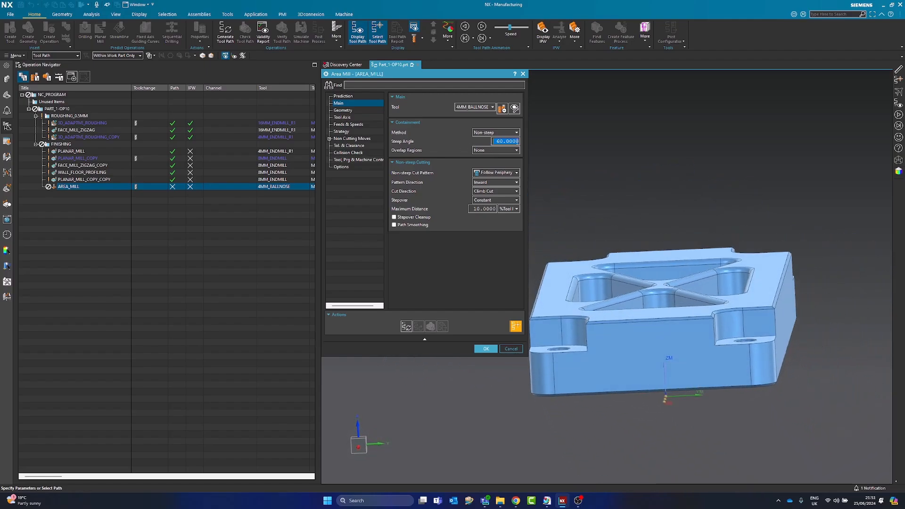
text(45)
key(Tab)
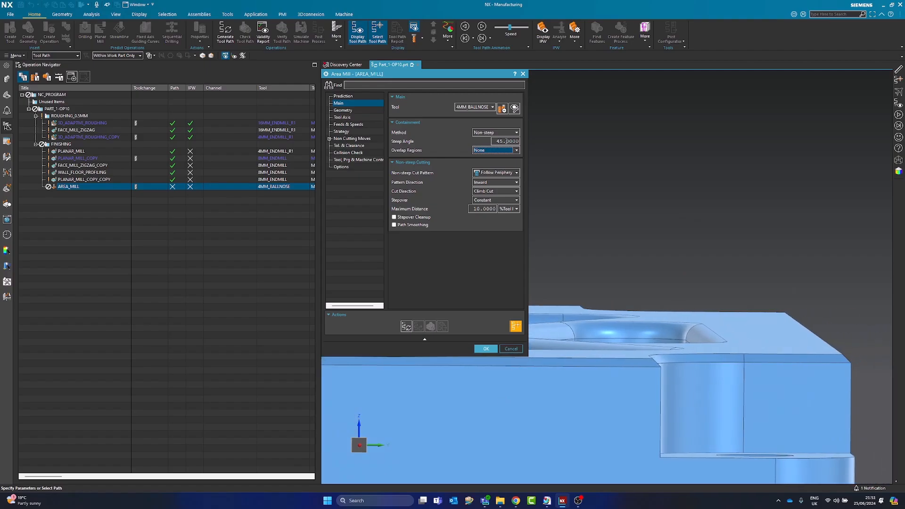
click(502, 141)
text(90)
key(Tab)
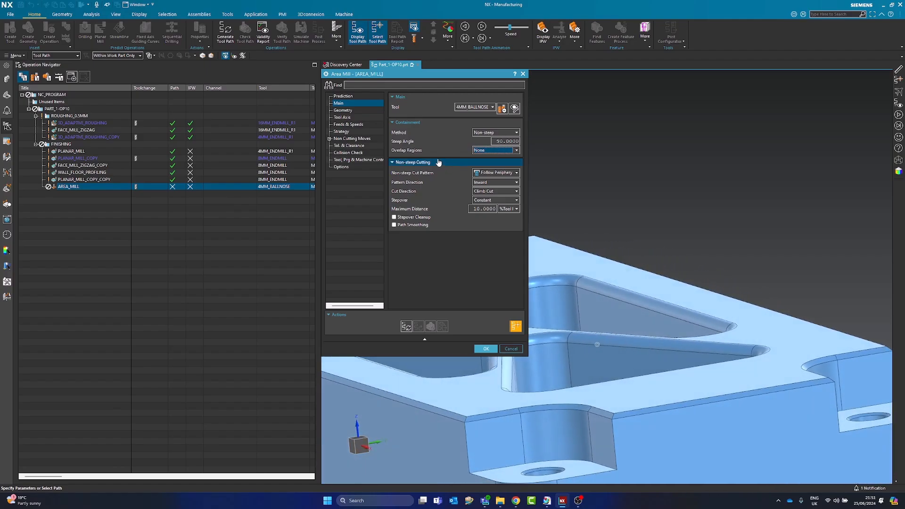
Set the non-steep cut pattern to Zig Zag with a maximum distance of 3 % of tool diameter, keeping the cut angle Automatic
click(489, 173)
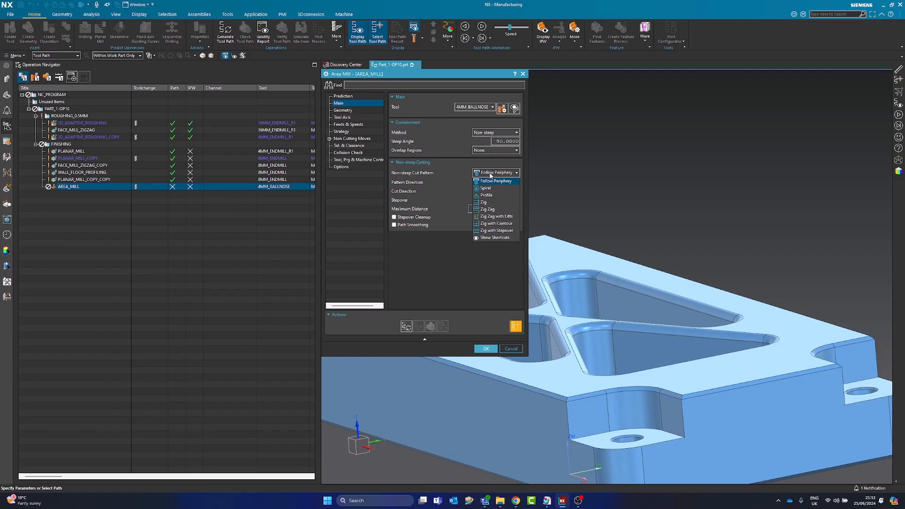
click(420, 174)
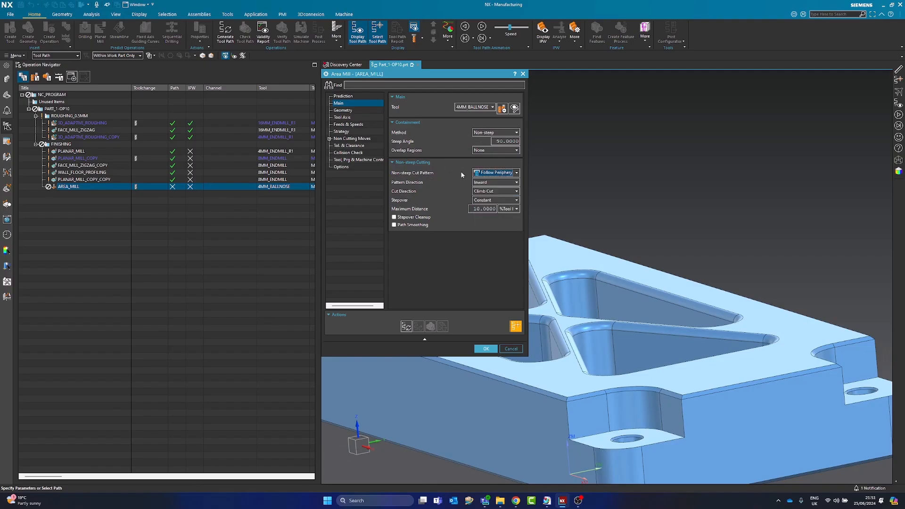
click(480, 174)
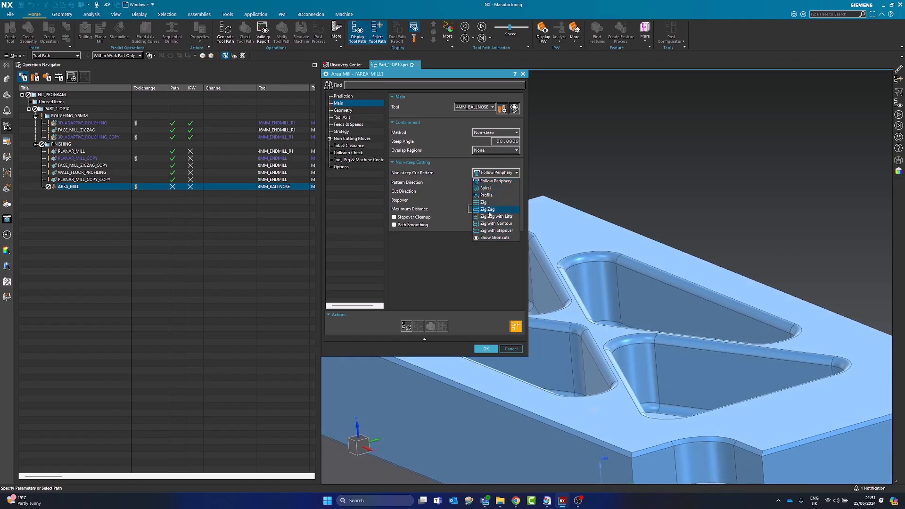
click(488, 209)
double_click(477, 200)
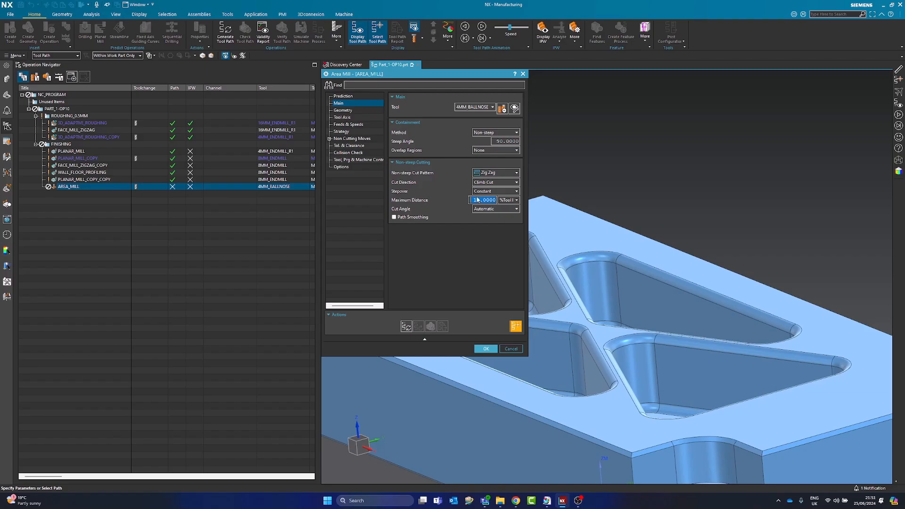
text(3)
key(Tab)
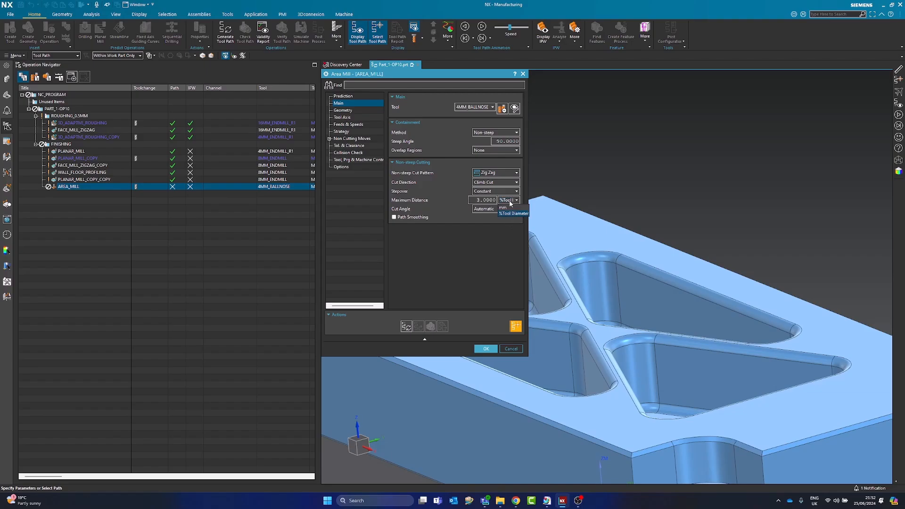
click(509, 200)
click(510, 215)
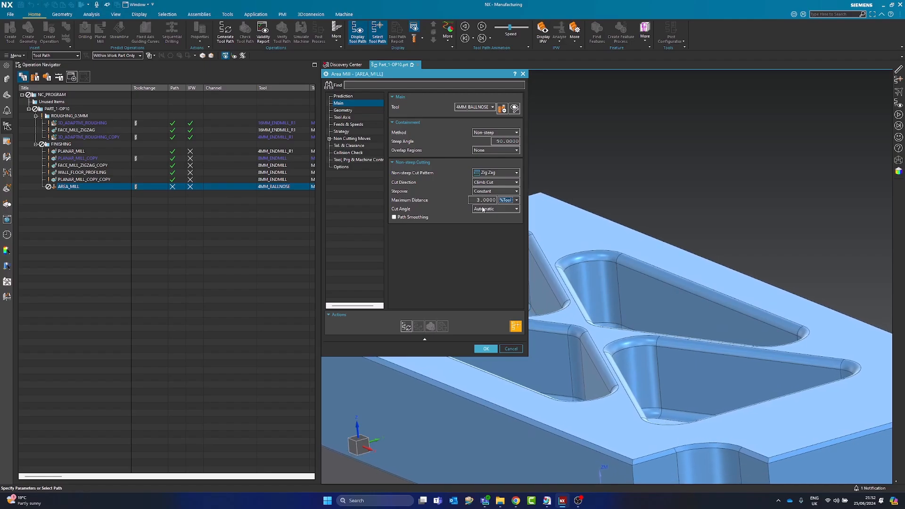
click(485, 211)
click(455, 216)
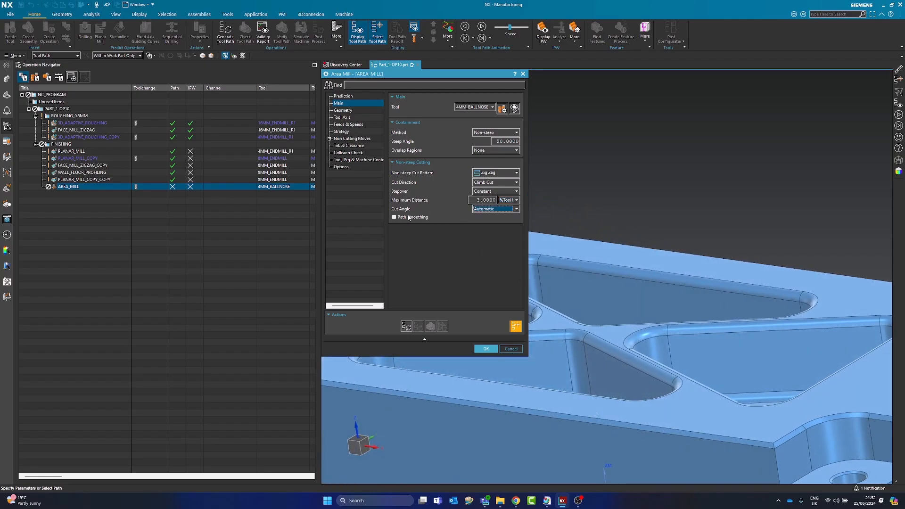
Specify the cut area with single-face selection, picking the visible upper edge blend faces around the four triangular pockets
click(344, 111)
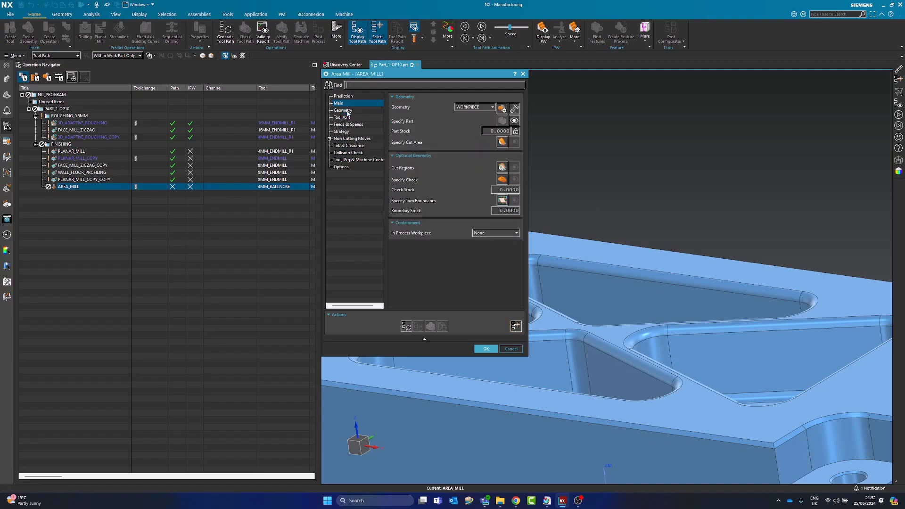
click(502, 142)
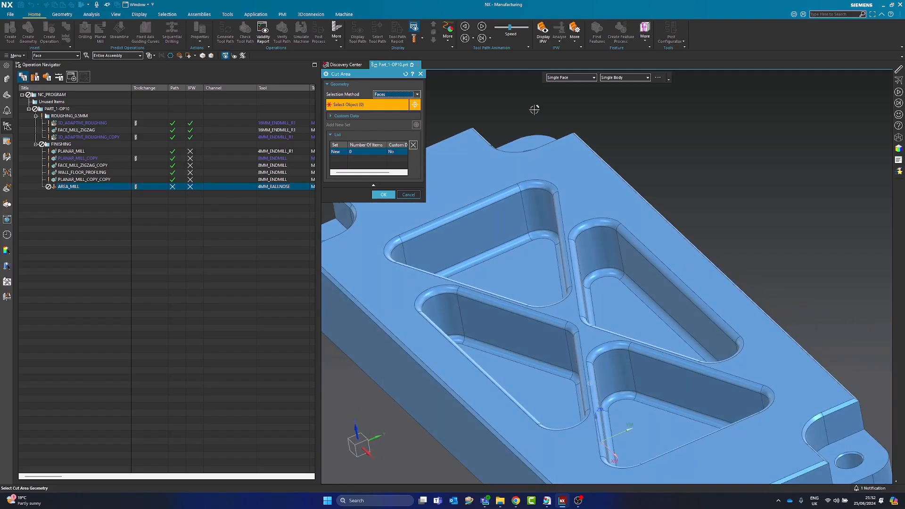
click(568, 77)
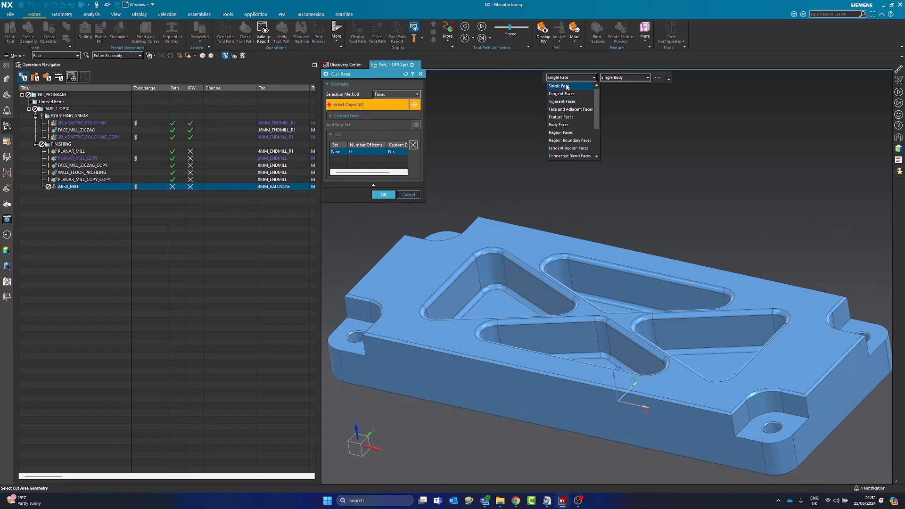
click(566, 86)
scroll(627, 267, up, 3)
click(568, 259)
click(556, 252)
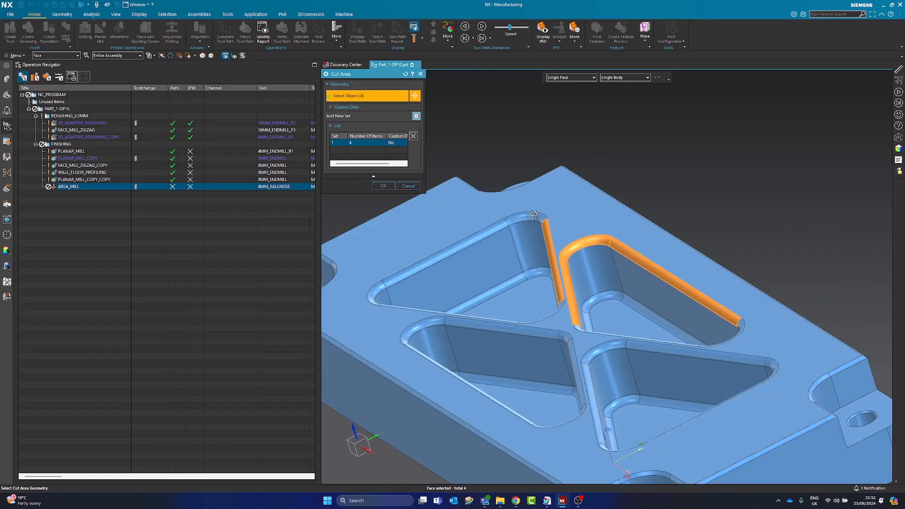
click(383, 287)
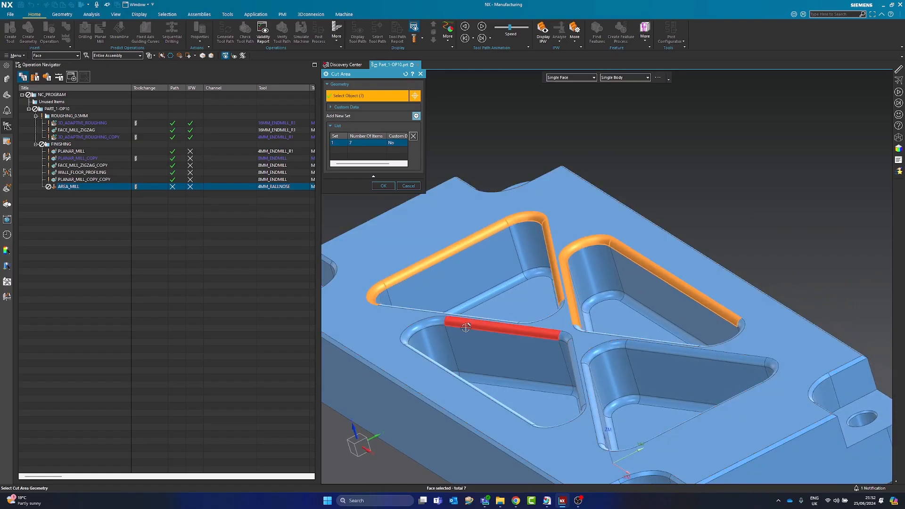
click(428, 324)
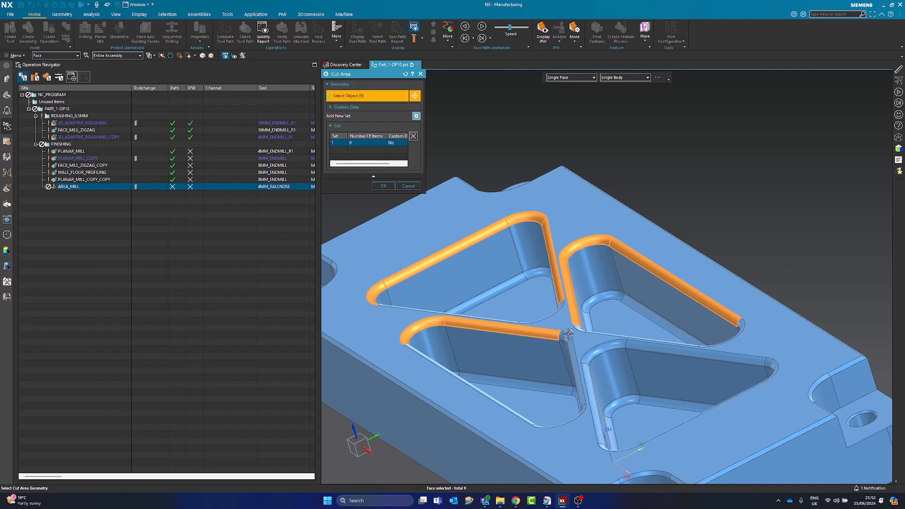
click(605, 351)
click(677, 350)
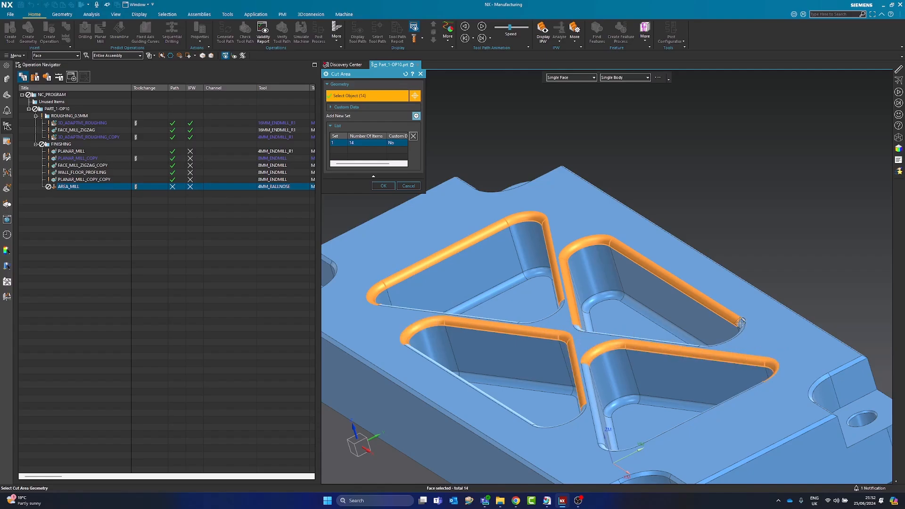
Add the remaining upper edge blend faces of the four pockets to the cut area and accept it
middle_drag(664, 310, 784, 297)
click(768, 284)
click(681, 263)
click(494, 324)
click(419, 265)
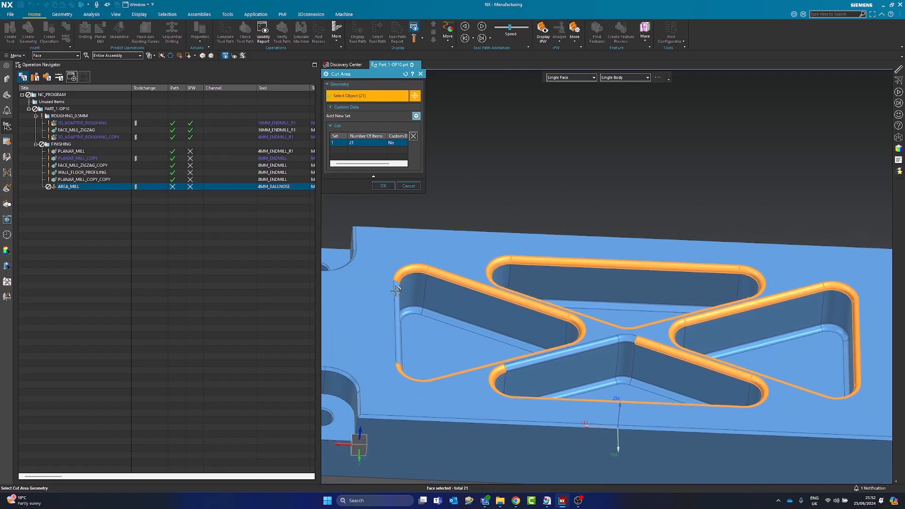
click(580, 333)
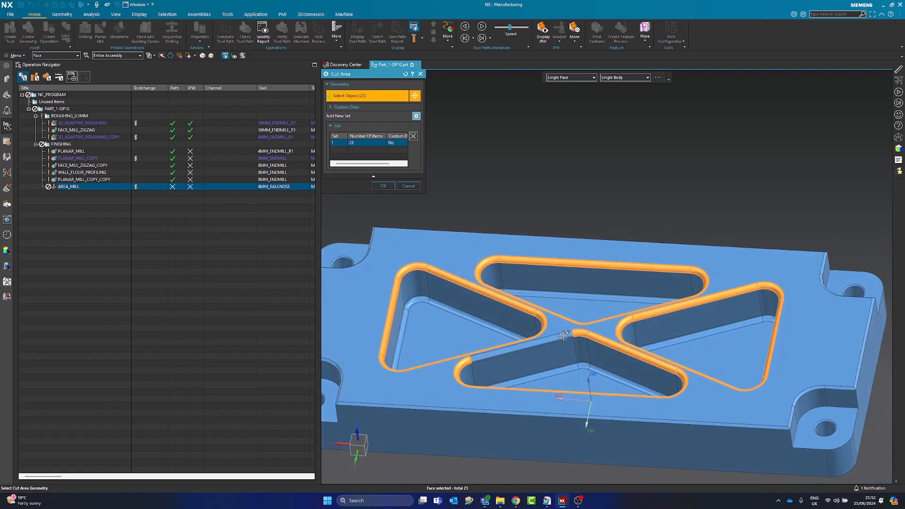
click(556, 337)
middle_drag(581, 293, 565, 332)
scroll(456, 361, up, 5)
scroll(491, 330, down, 5)
middle_drag(521, 356, 460, 178)
scroll(541, 345, down, 5)
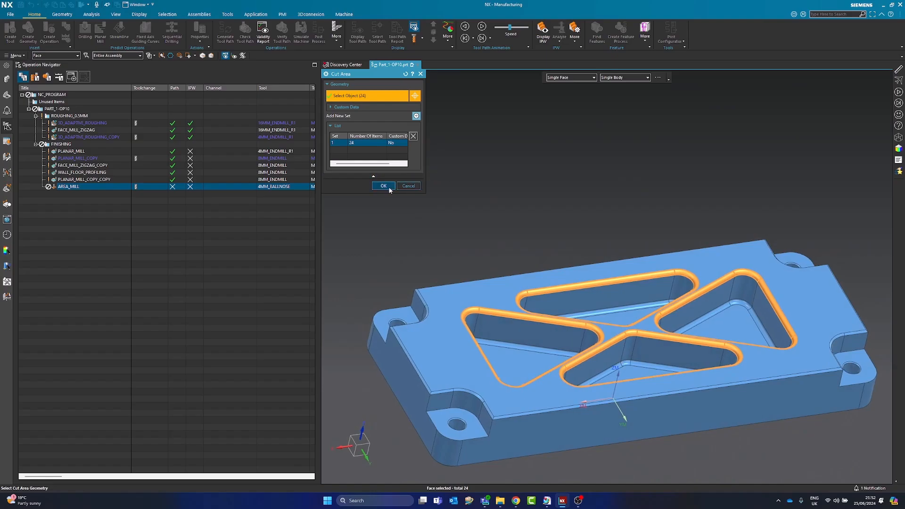
click(383, 185)
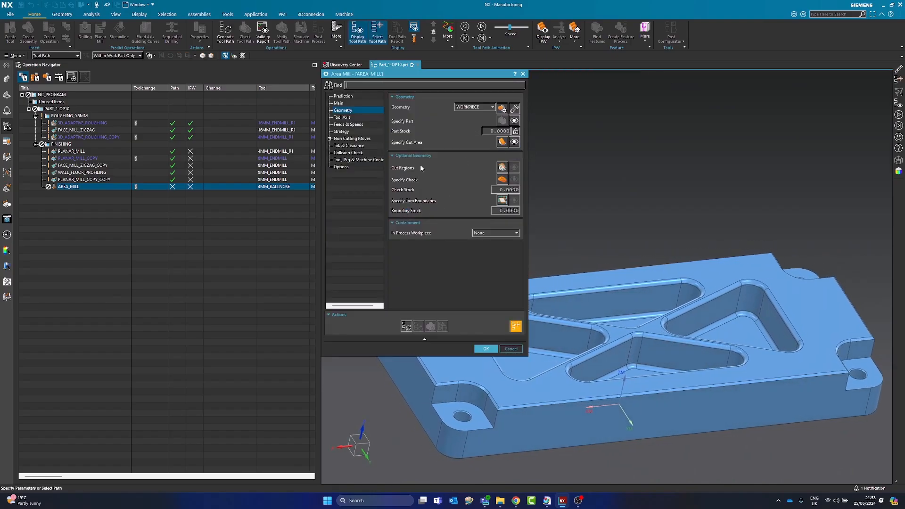
Set the area mill's spindle speed to 16000 rpm and cut feed rate to 2500 mmpm, and open its strategy settings
scroll(606, 278, up, 1)
click(347, 117)
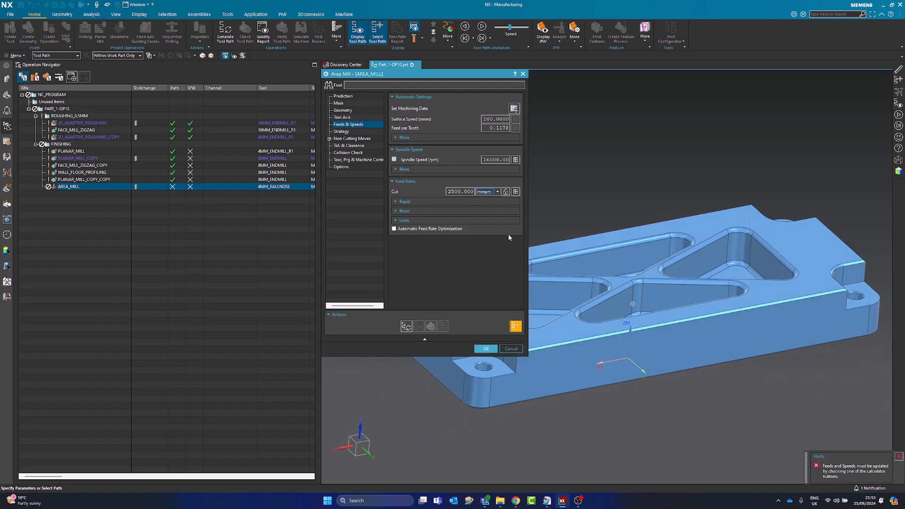
click(358, 132)
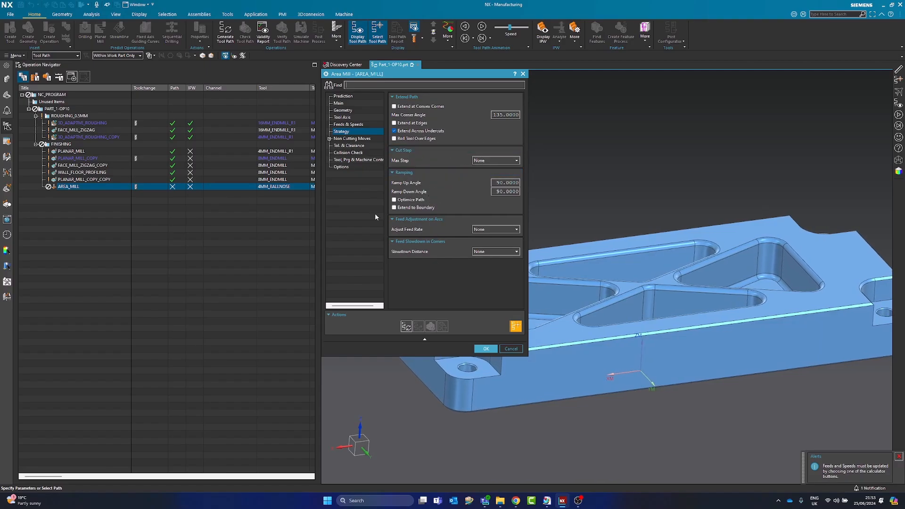
Generate the area mill's zig zag tool path and examine its passes and ballnose tool position along the pockets' upper edge blends
click(406, 323)
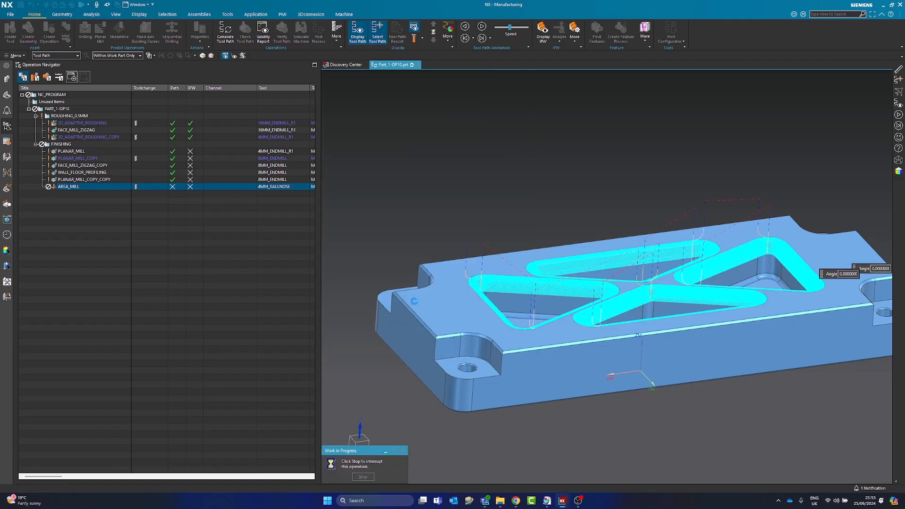
scroll(661, 313, up, 10)
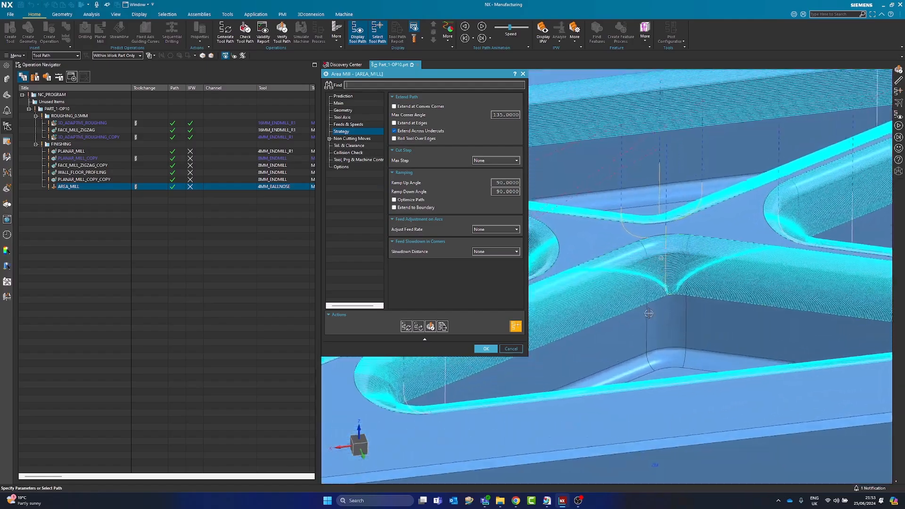
scroll(661, 313, down, 10)
middle_drag(661, 314, 651, 285)
scroll(651, 284, up, 6)
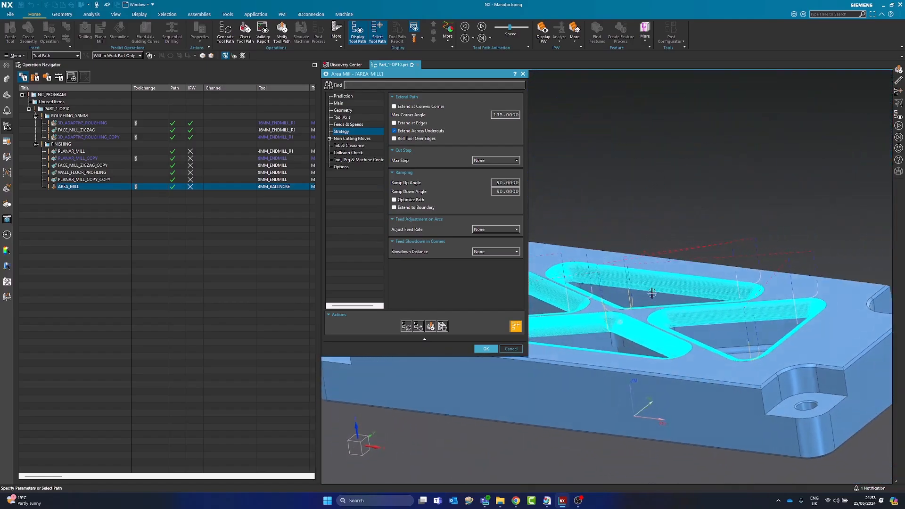
scroll(651, 285, up, 1)
scroll(652, 284, down, 4)
middle_drag(735, 307, 769, 315)
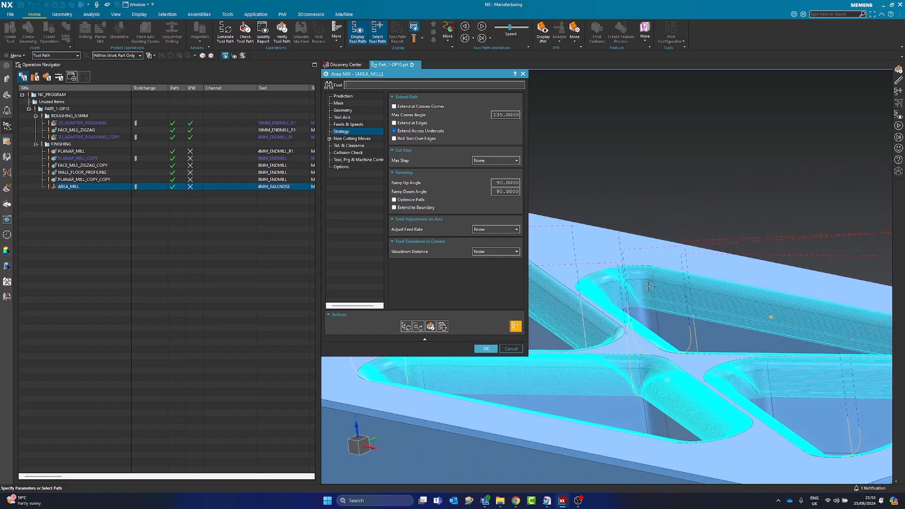
scroll(677, 275, up, 6)
middle_drag(677, 275, 660, 281)
scroll(678, 278, down, 4)
middle_drag(823, 330, 735, 336)
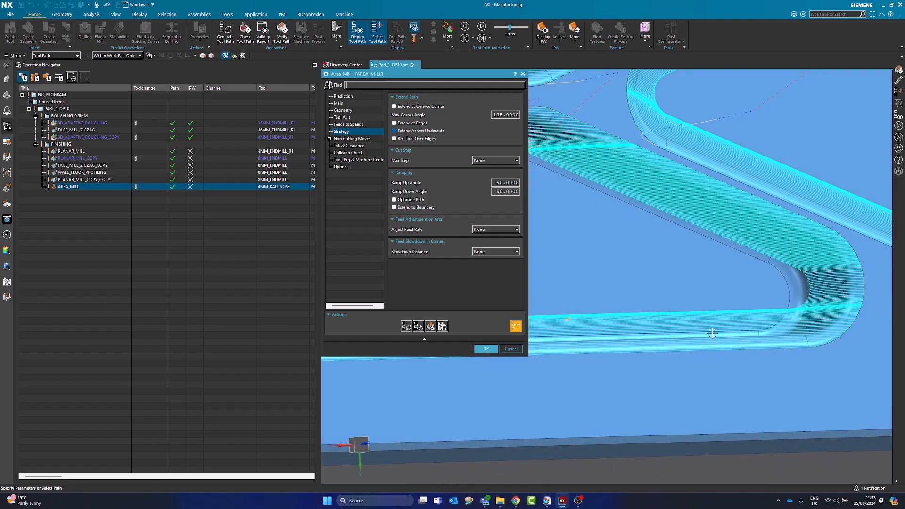
middle_drag(634, 334, 672, 378)
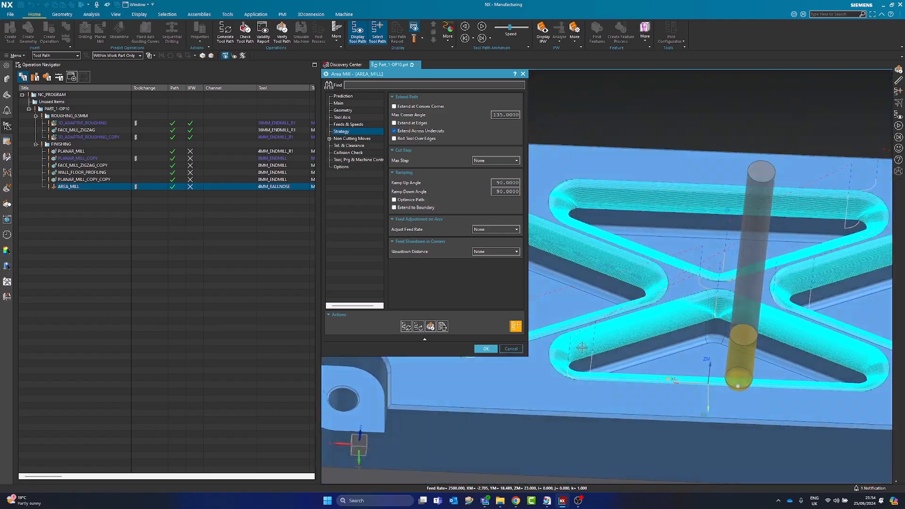
scroll(632, 374, up, 5)
middle_drag(566, 370, 686, 337)
scroll(732, 338, down, 3)
Switch the area mill's non-steep cut pattern to Follow Periphery with Inward pattern direction and regenerate the tool path
click(338, 103)
click(493, 173)
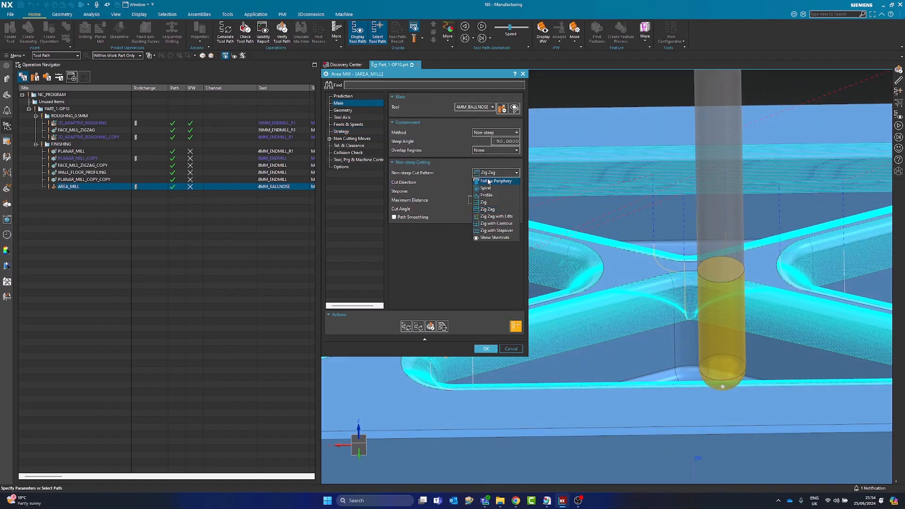
click(492, 181)
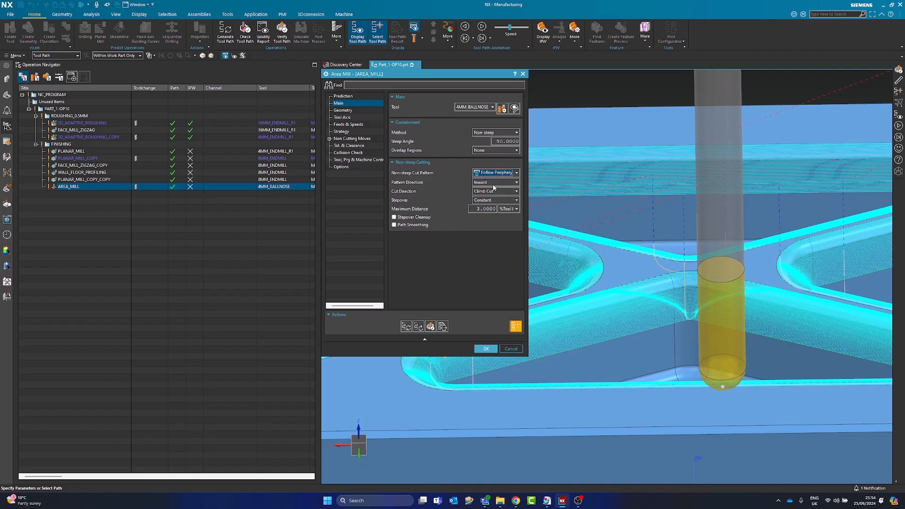
click(487, 182)
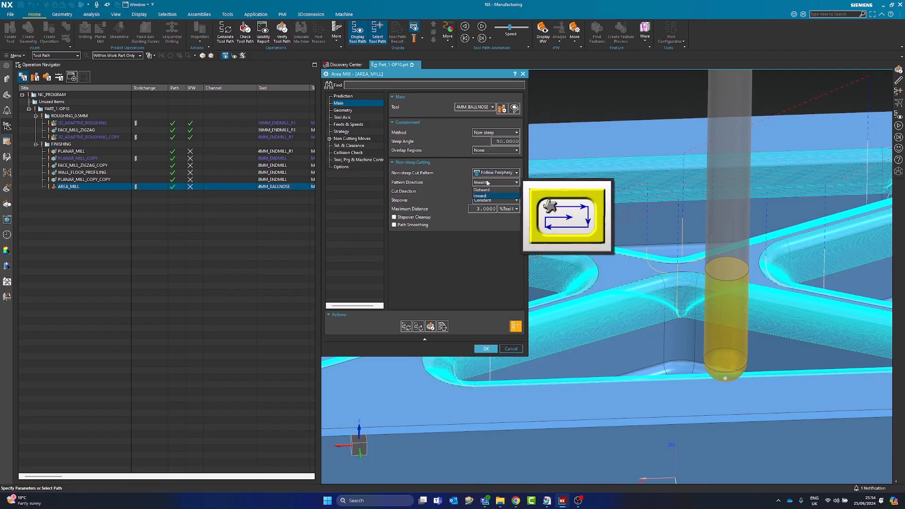
click(486, 185)
click(406, 325)
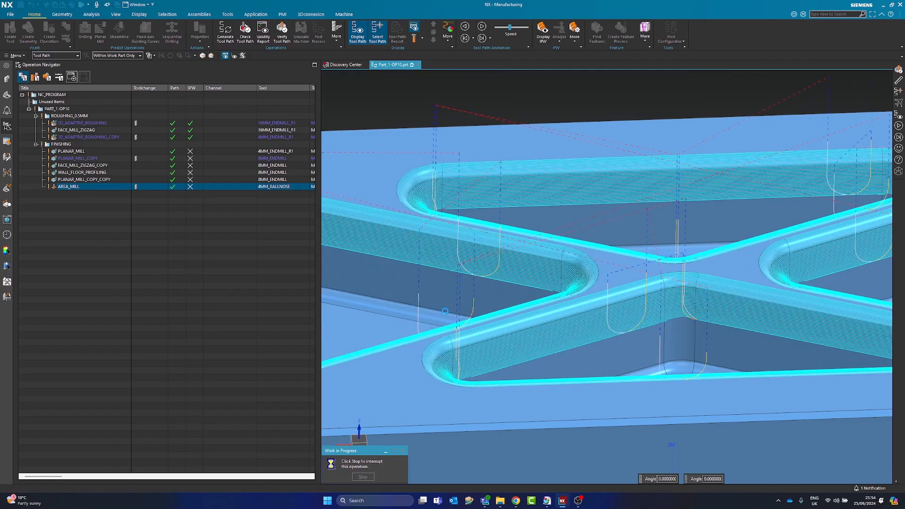
Examine the Follow Periphery tool path's passes, engages and transfer moves around the triangular pockets
middle_drag(547, 352, 621, 332)
scroll(627, 327, up, 5)
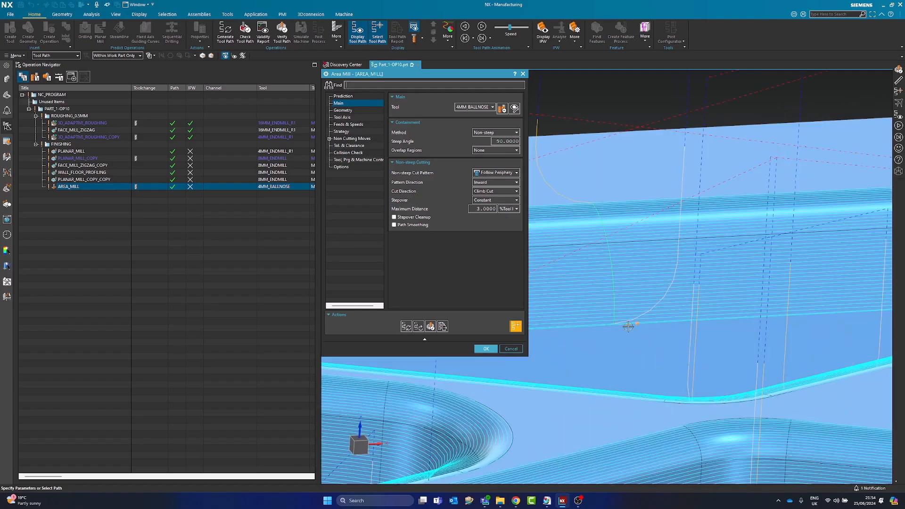
scroll(602, 326, down, 6)
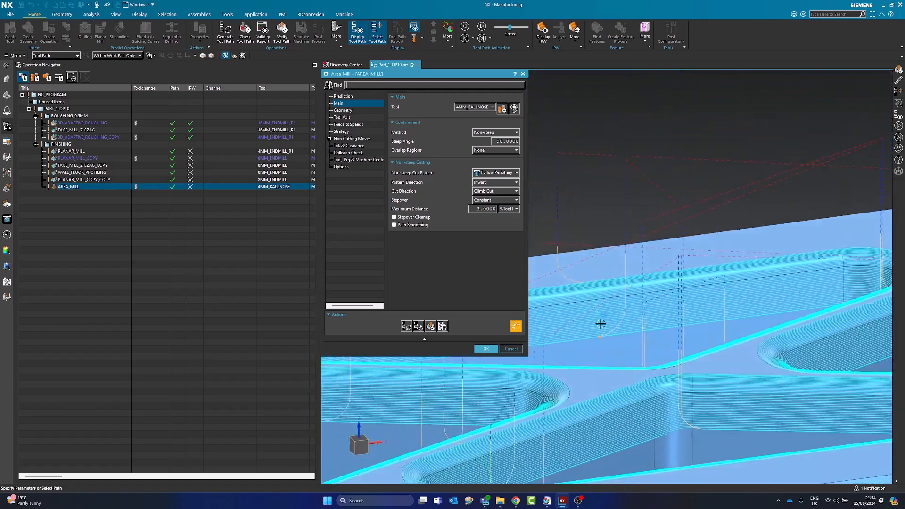
scroll(601, 323, down, 3)
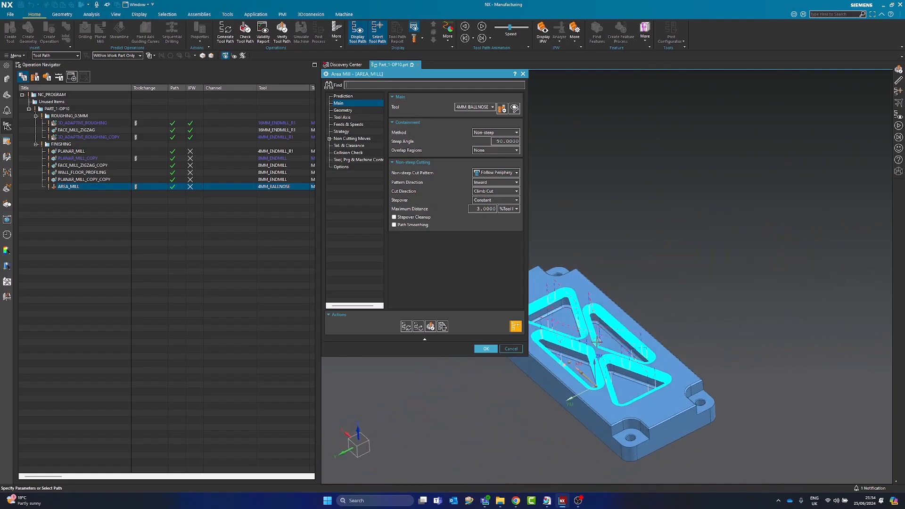
scroll(607, 358, up, 8)
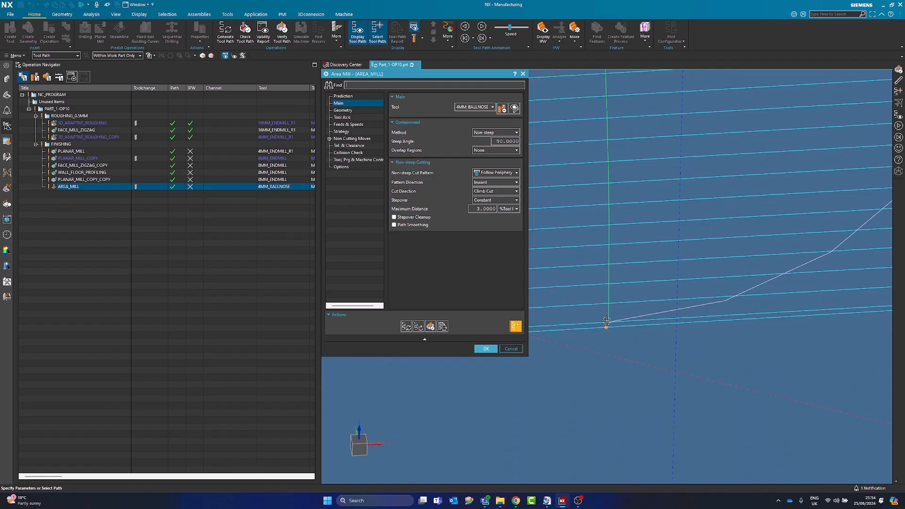
scroll(610, 302, down, 7)
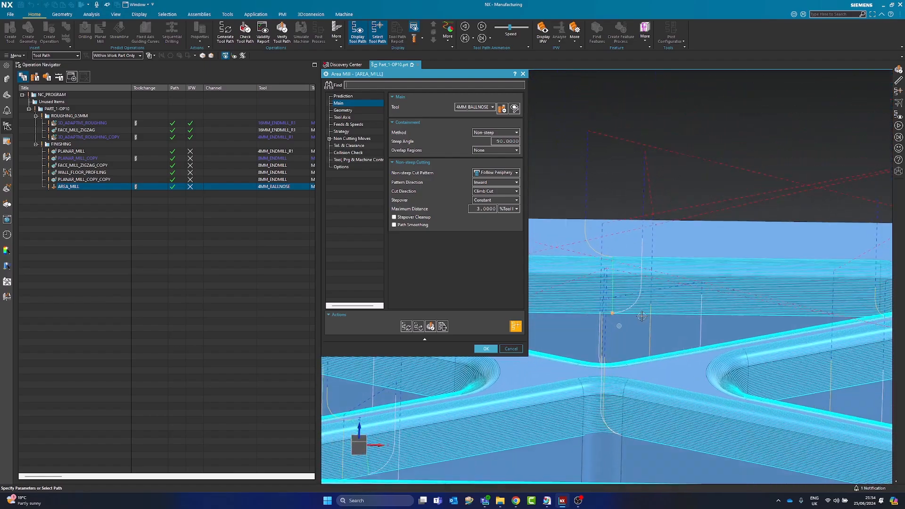
scroll(616, 279, down, 3)
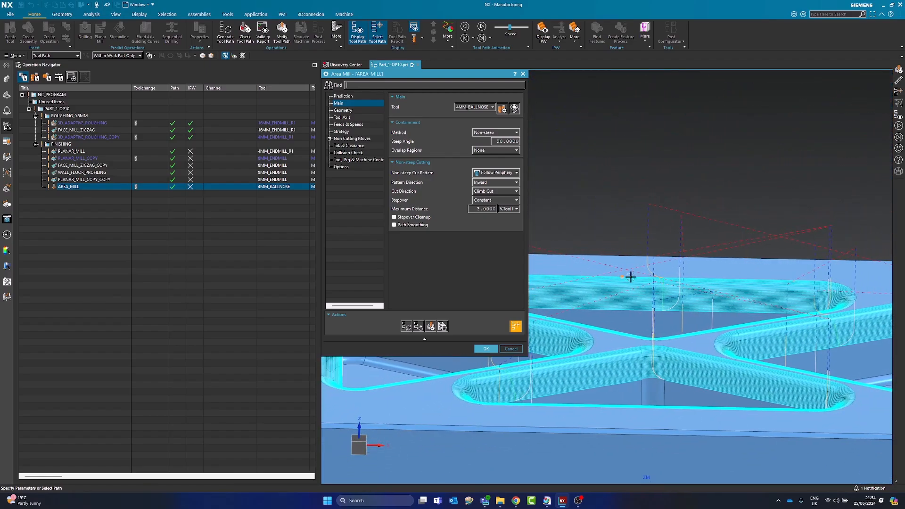
scroll(792, 334, up, 2)
scroll(687, 278, up, 3)
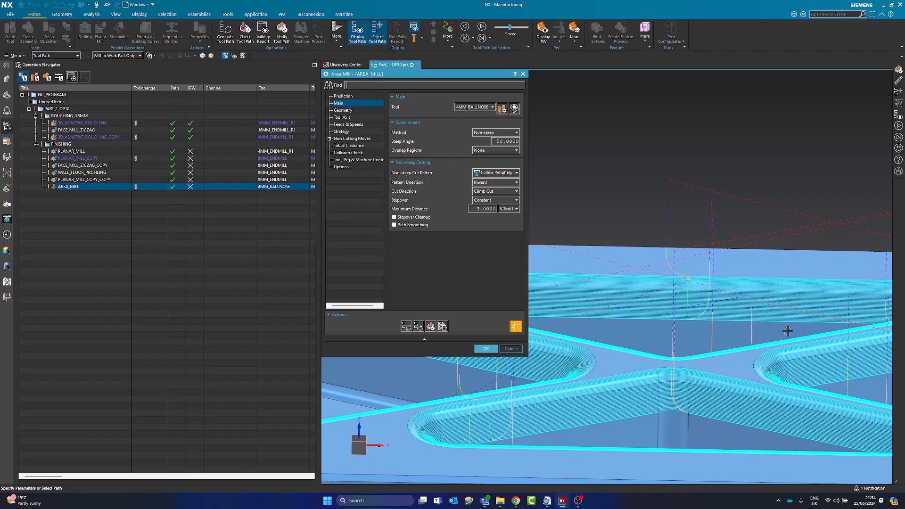
Try the Spiral non-steep cut pattern with Inward direction, regenerate the tool path and inspect its engage moves over the pockets
click(496, 174)
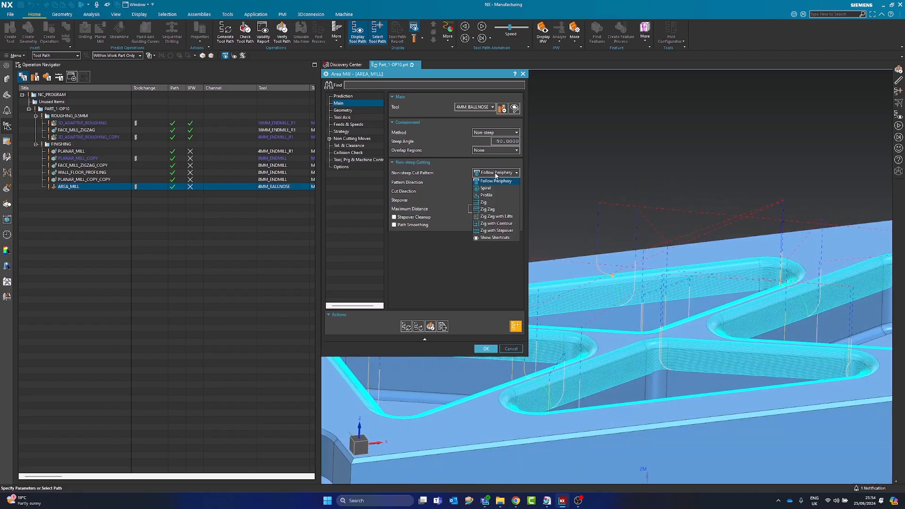
click(491, 188)
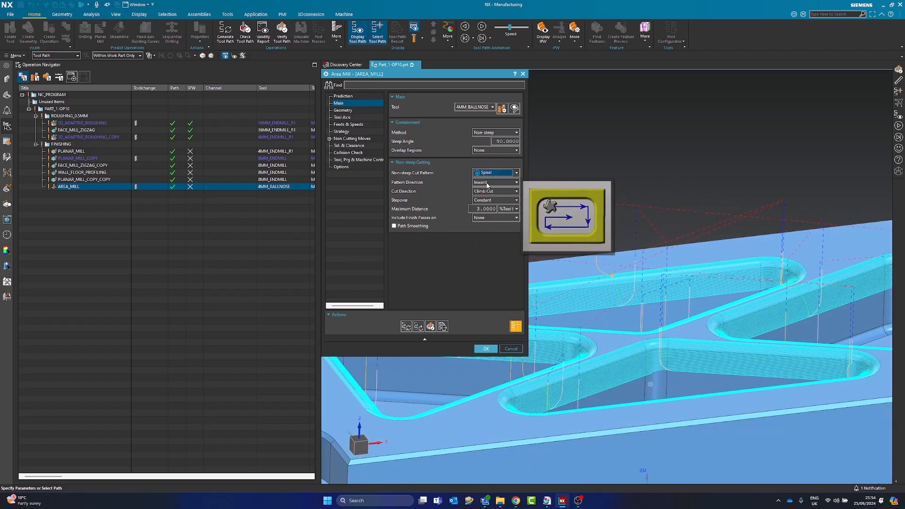
click(488, 183)
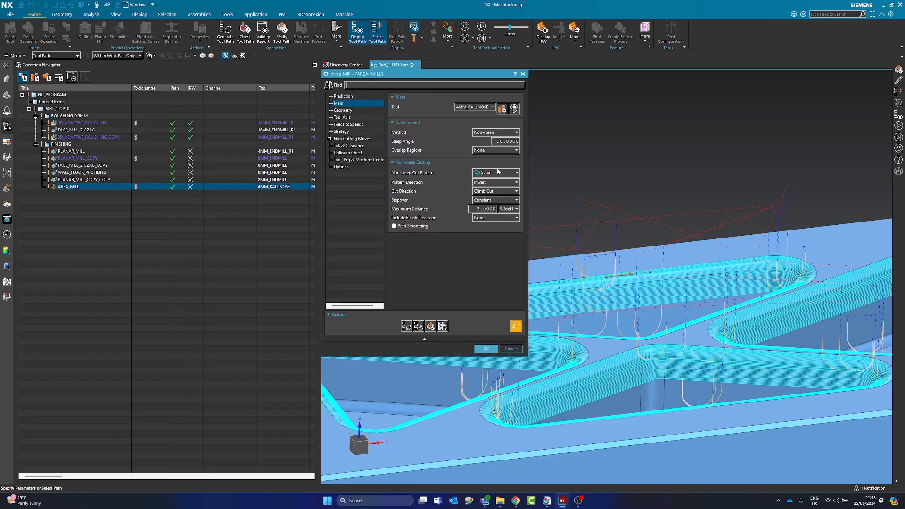
scroll(631, 261, up, 5)
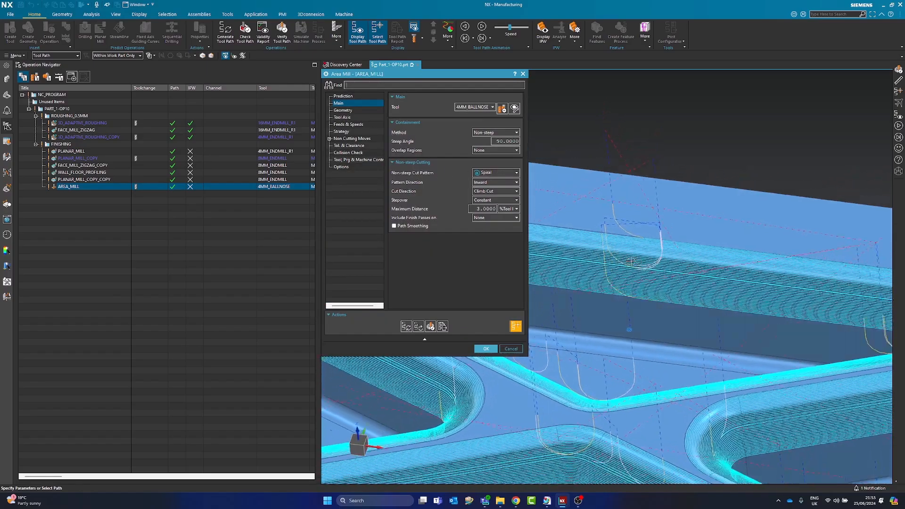
scroll(631, 261, down, 8)
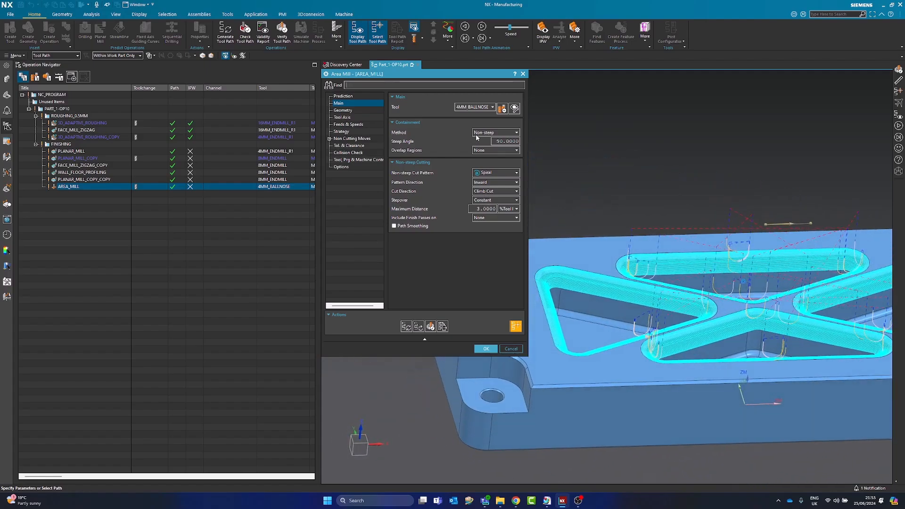
Set Steep containment at 0° with Zlevel Helical pattern and 5 % tool depth per cut, then generate and inspect the tool path
click(486, 152)
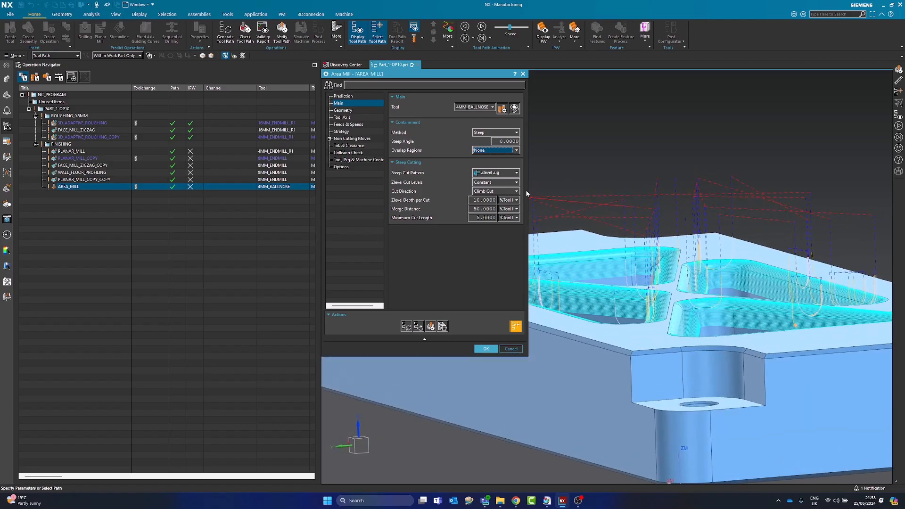
click(496, 173)
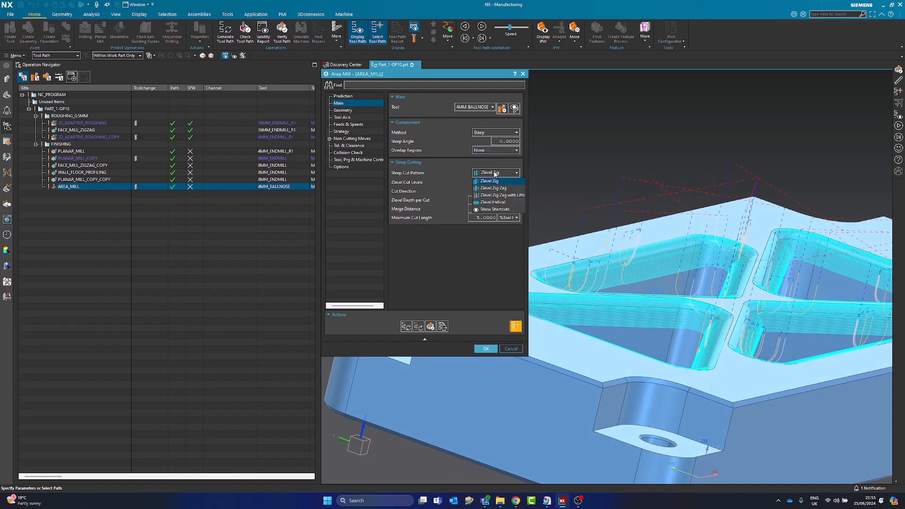
click(490, 202)
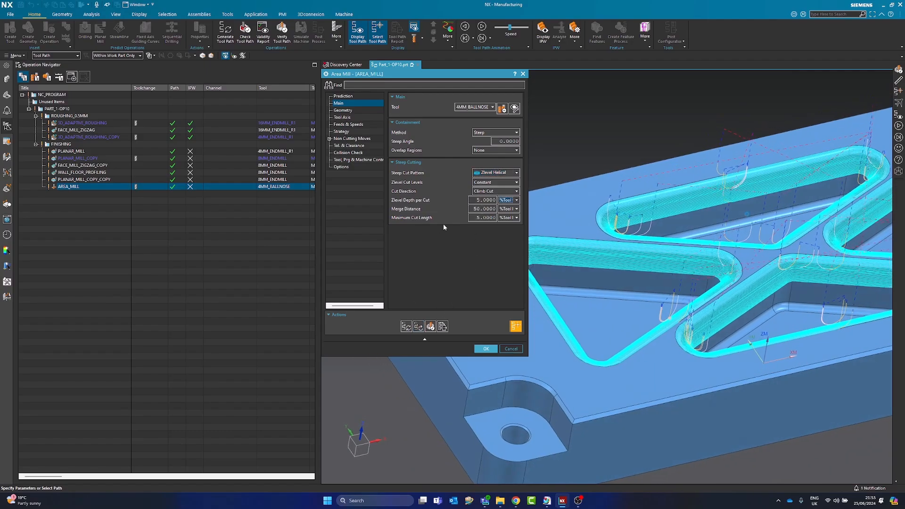
click(406, 326)
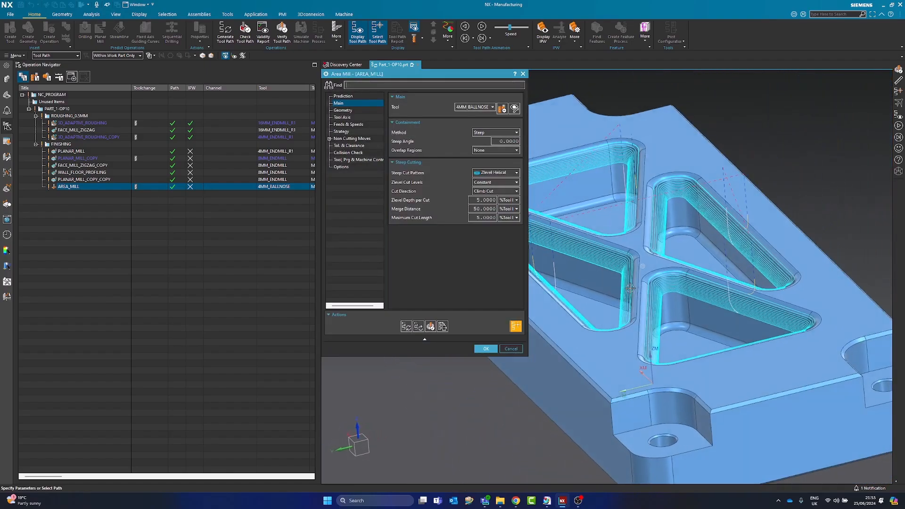
scroll(737, 290, up, 8)
scroll(729, 293, down, 5)
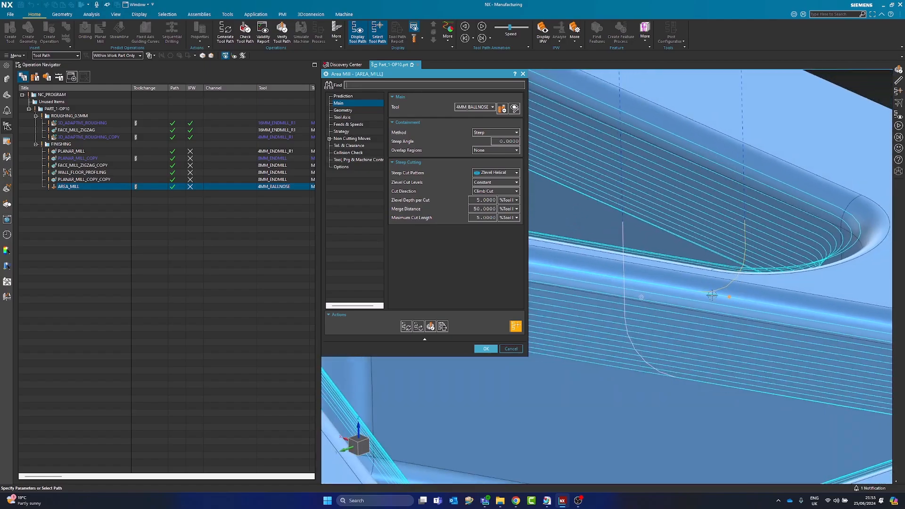
scroll(755, 253, down, 2)
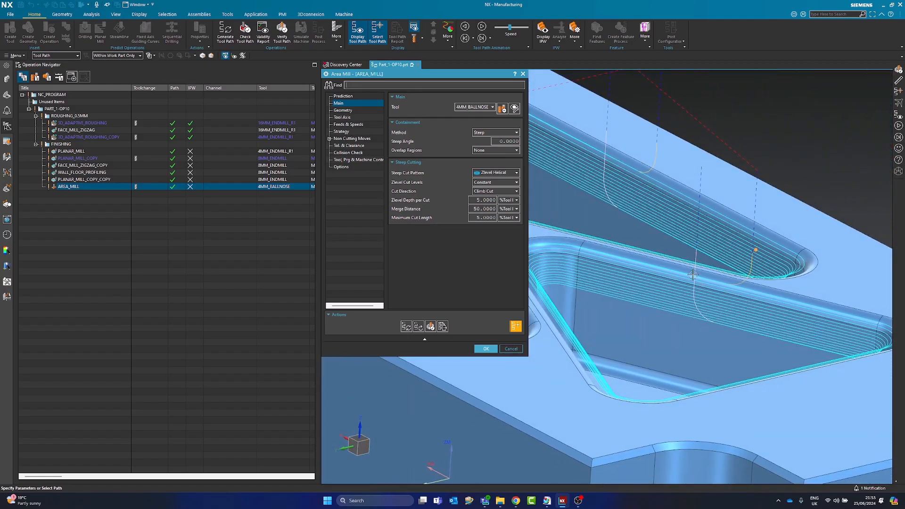
scroll(678, 408, down, 3)
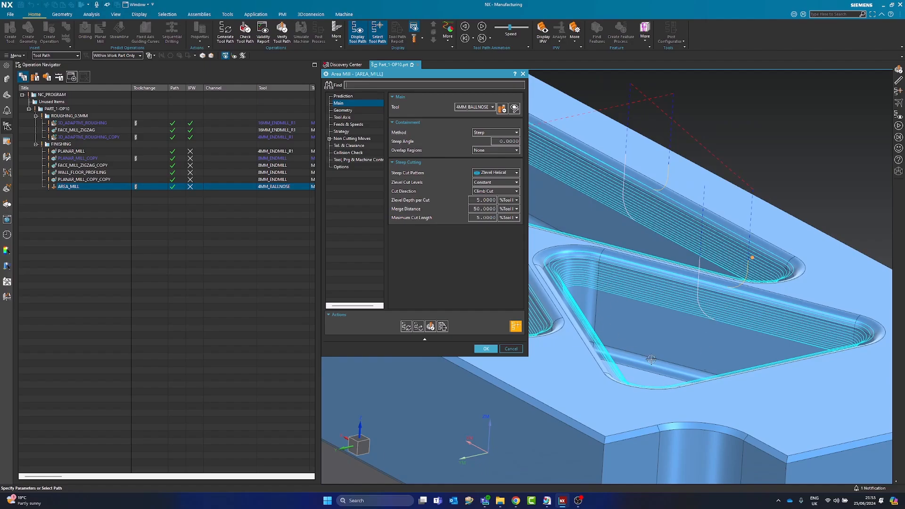
scroll(689, 311, down, 2)
middle_drag(681, 259, 614, 264)
scroll(614, 264, down, 5)
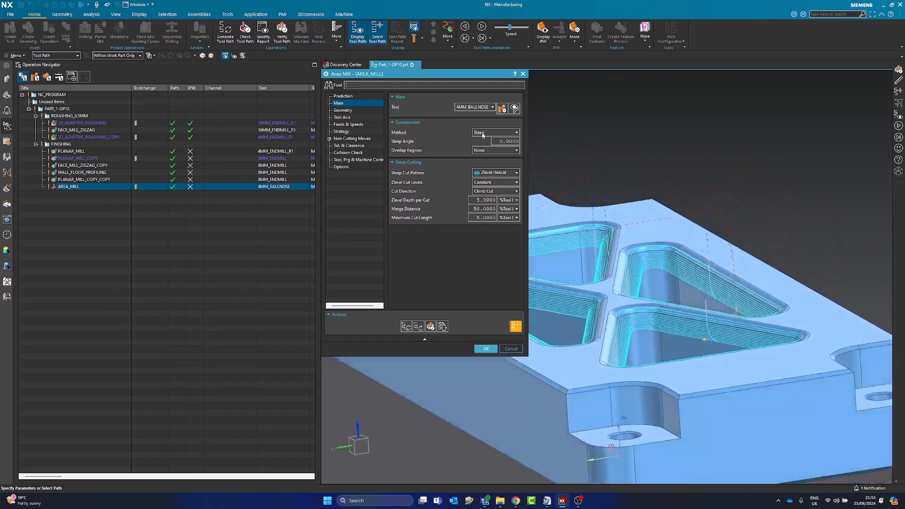
Change the containment method to Steep and Non-steep with a 45° steep angle, and use Zig Zag as the non-steep cut pattern
click(484, 134)
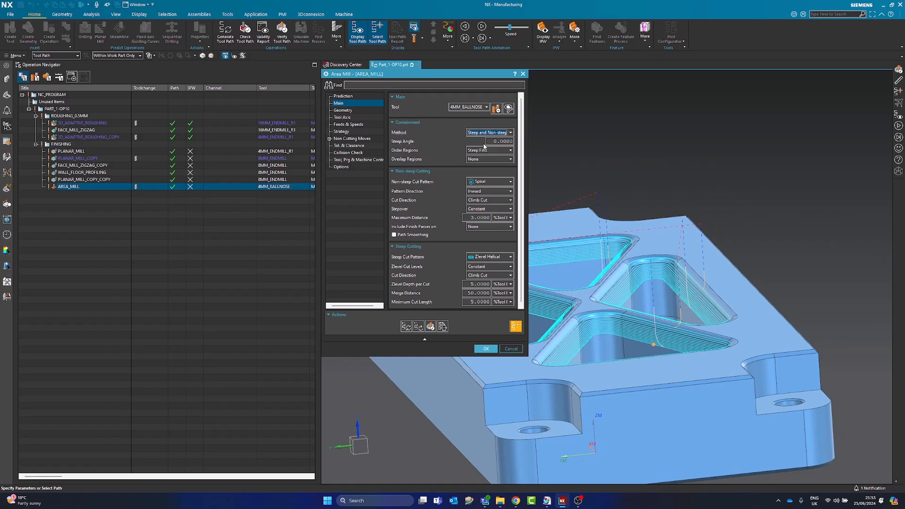
click(494, 141)
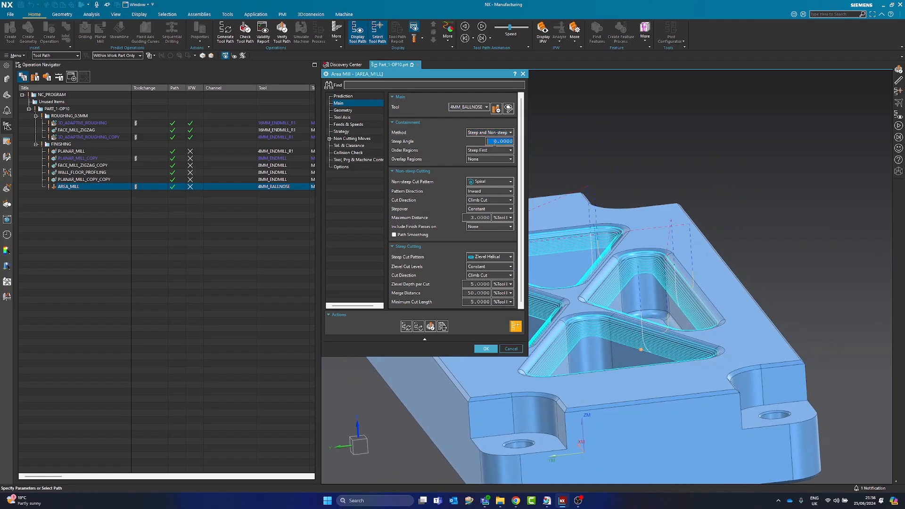
text(45)
key(Tab)
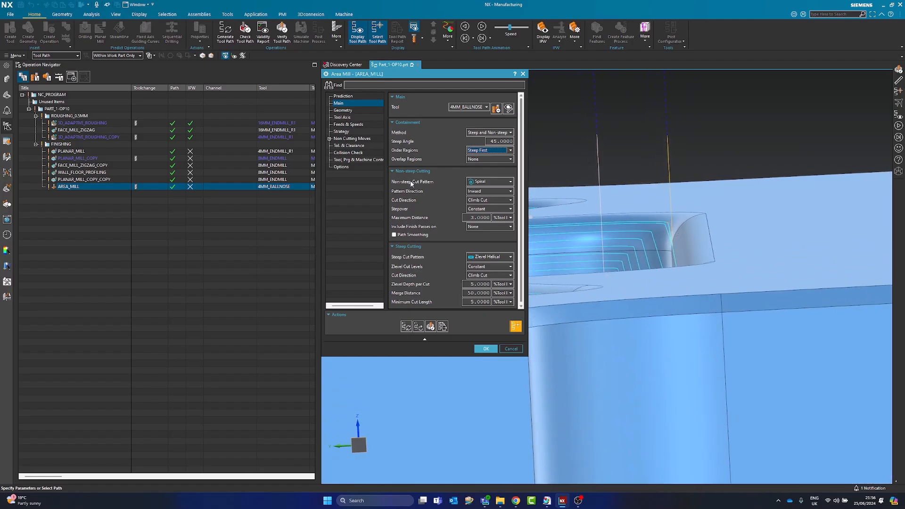
click(478, 182)
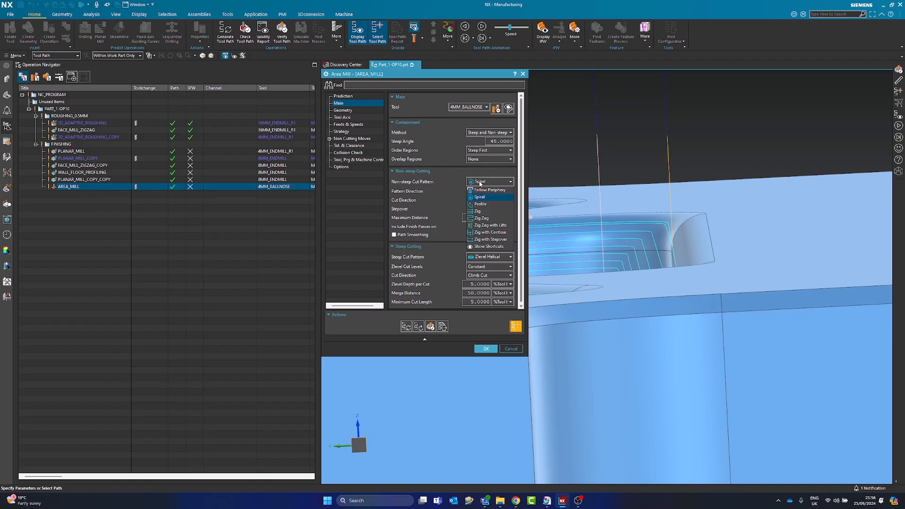
click(481, 218)
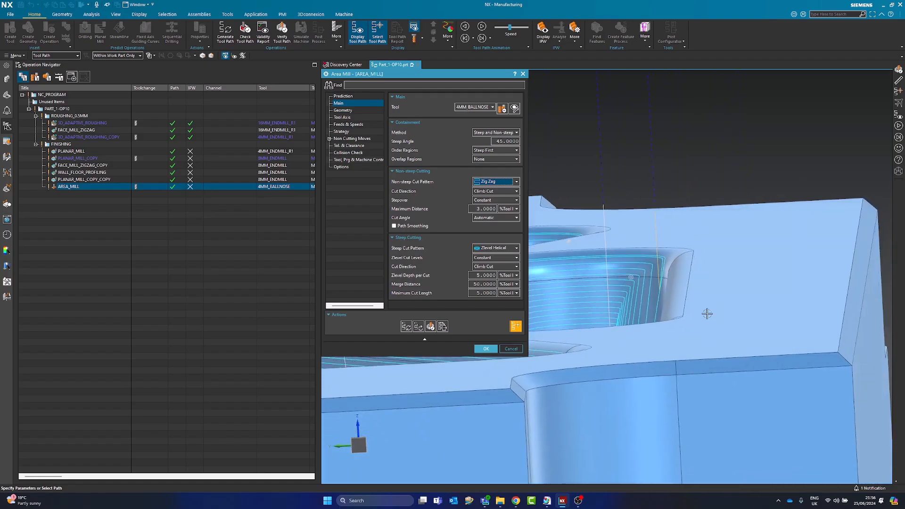
Generate the area mill tool path with the combined Steep and Non-steep containment and inspect it across the triangular pockets
click(406, 326)
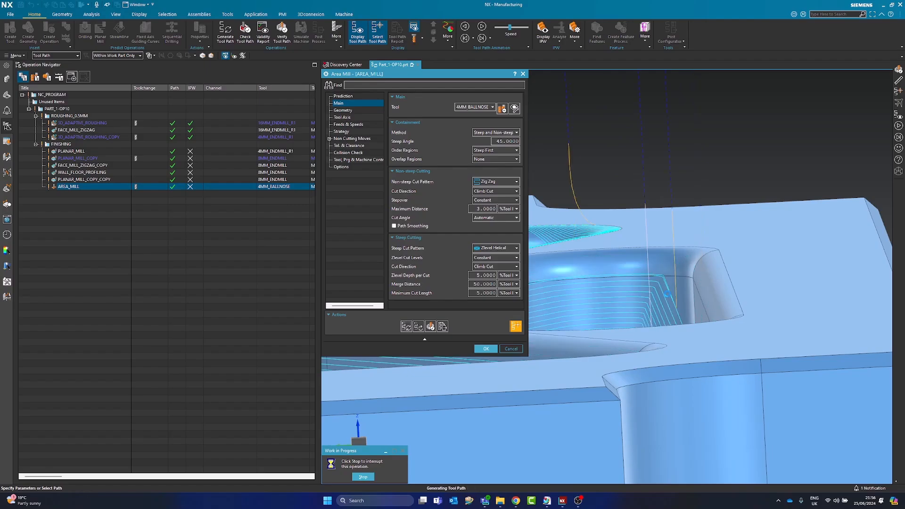
middle_drag(660, 297, 617, 297)
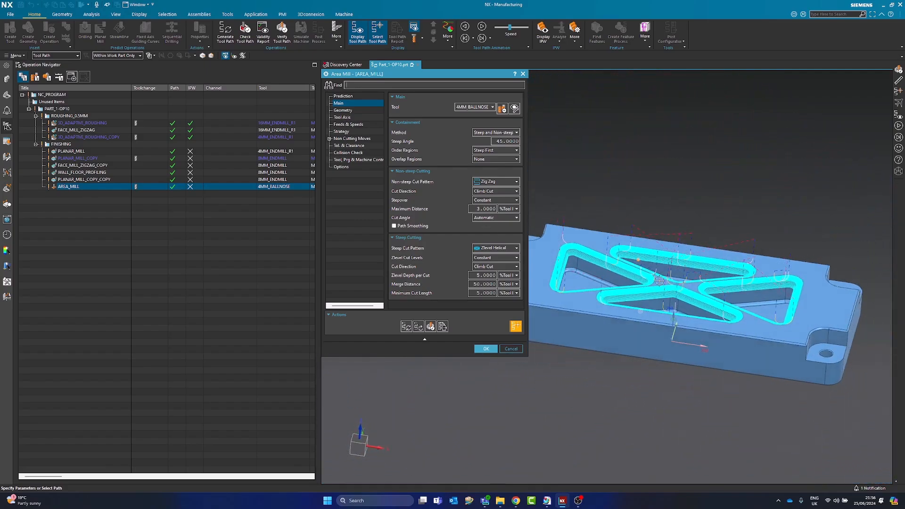
Switch the containment method to Steep with a 0° steep angle, regenerate the tool path and inspect the engage and retract moves
click(488, 153)
click(490, 153)
click(490, 134)
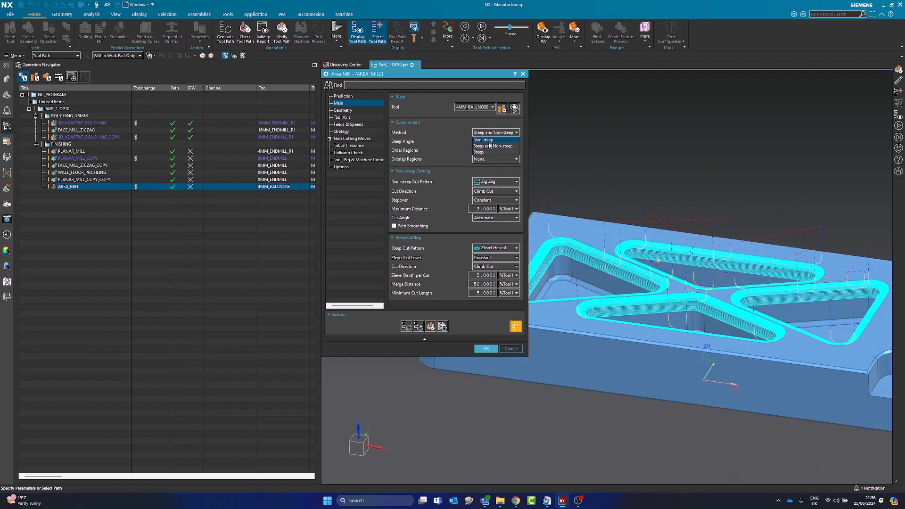
click(488, 152)
click(504, 142)
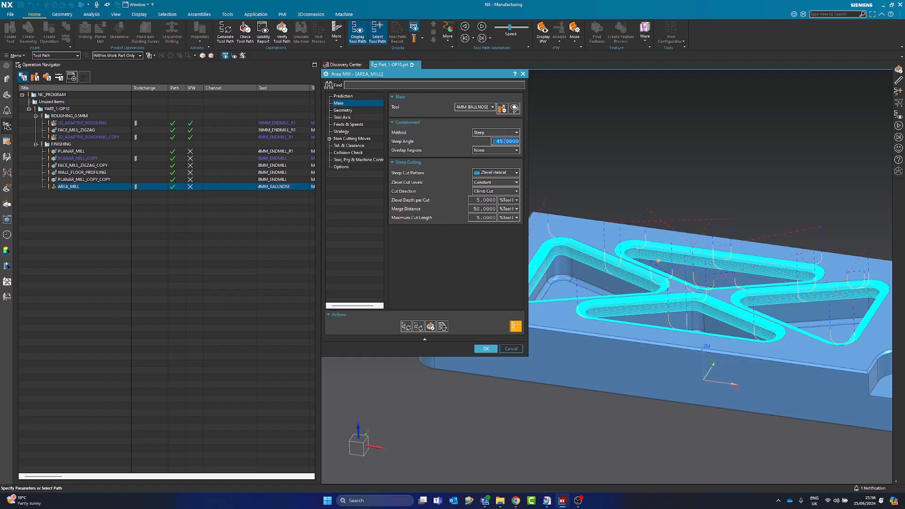
key(Tab)
click(411, 328)
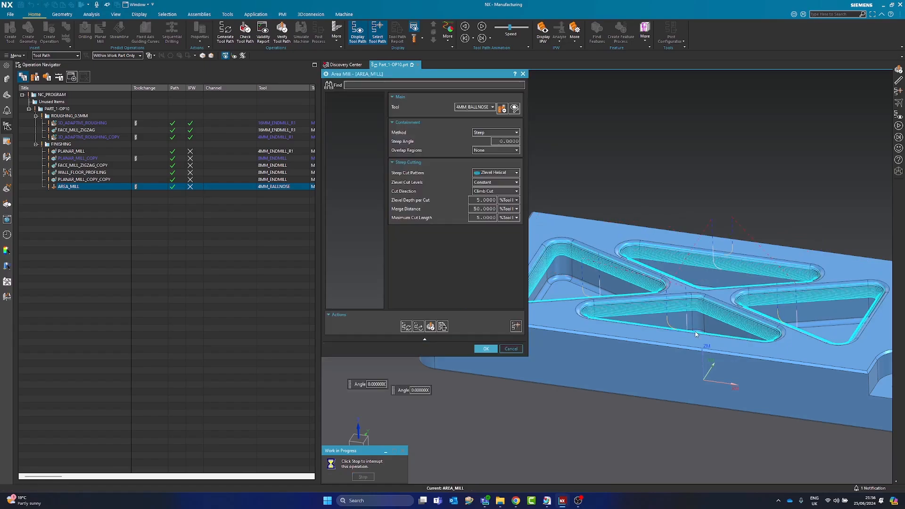
middle_drag(618, 298, 697, 260)
scroll(697, 260, up, 4)
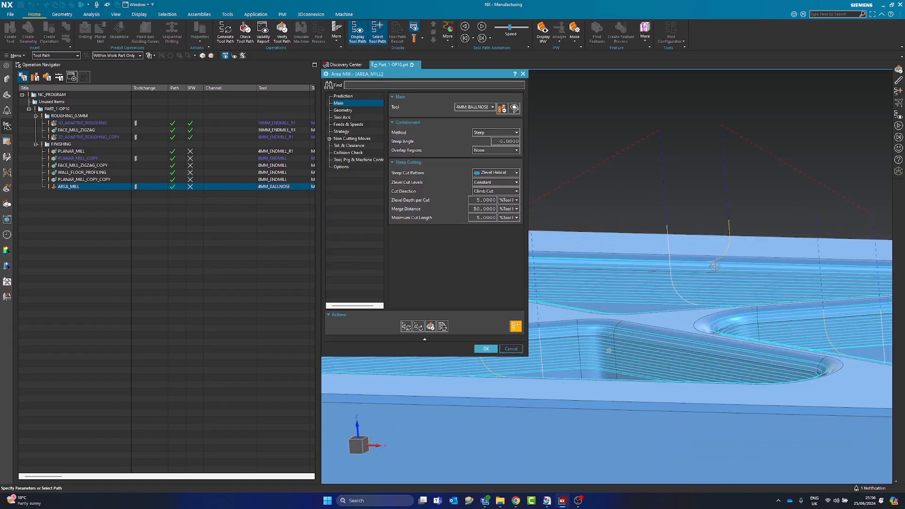
scroll(697, 259, up, 1)
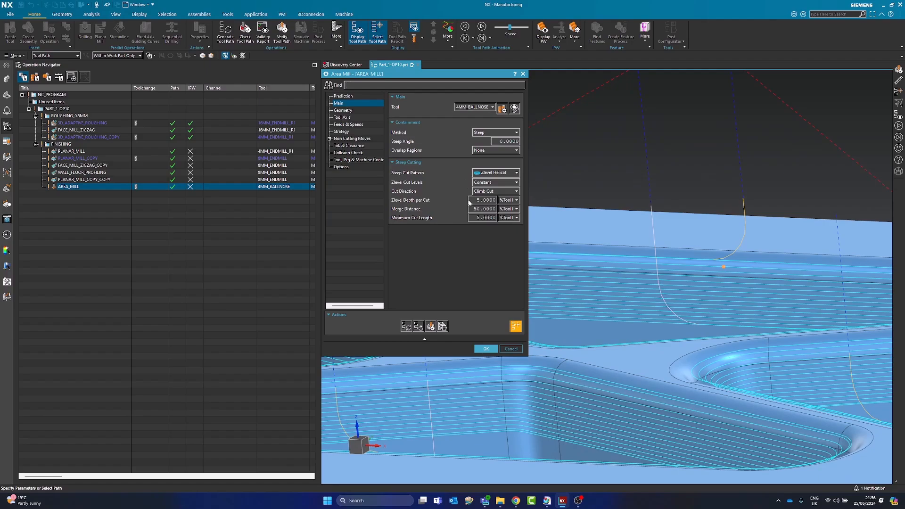
In the non-cutting transfer settings, set the common clearance option to Automatic Plane with a safe clearance distance of 5
click(347, 139)
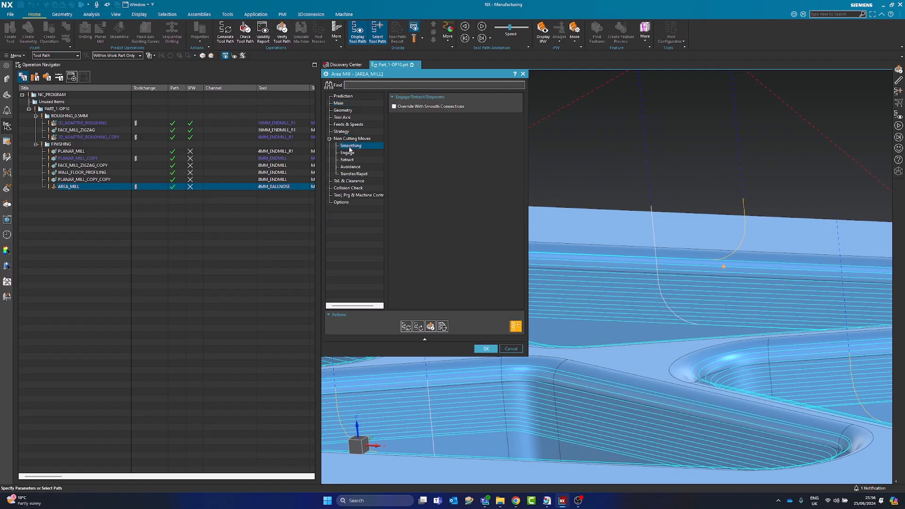
click(349, 152)
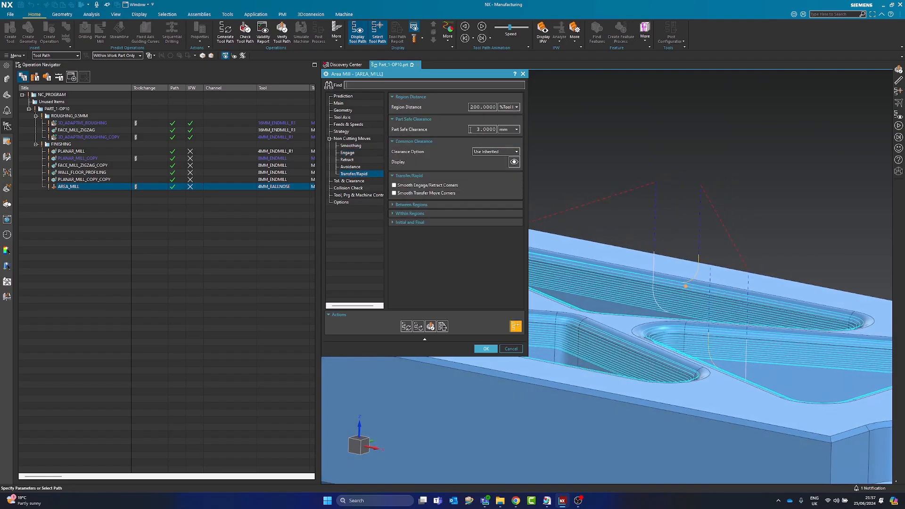
click(481, 151)
click(488, 170)
click(498, 161)
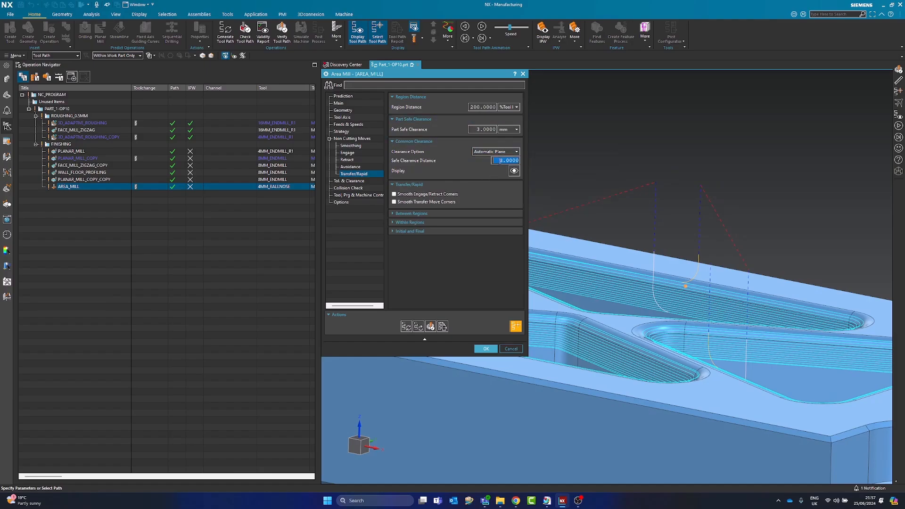
Enable smooth transfer move corners with a 5 mm smoothing radius and regenerate the area mill tool path
click(416, 202)
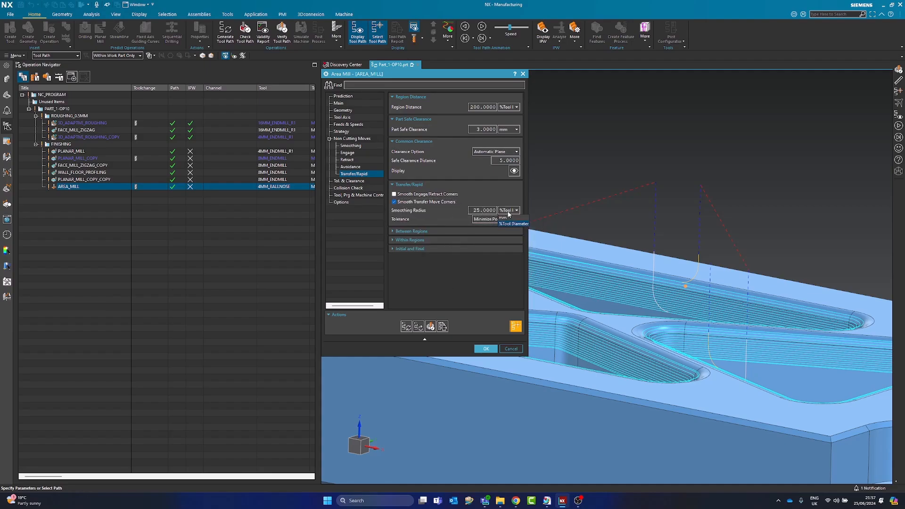
text(5)
key(Tab)
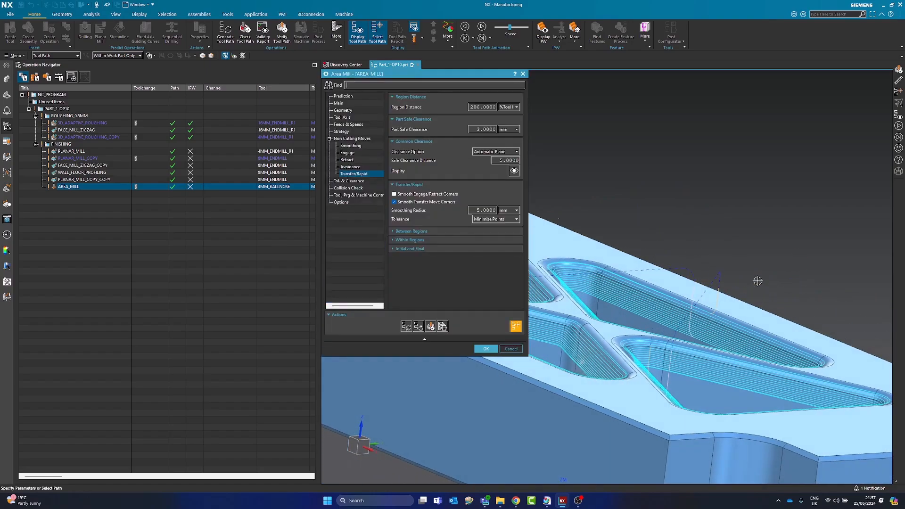
Open the tool path visualization for the area mill operation
click(430, 327)
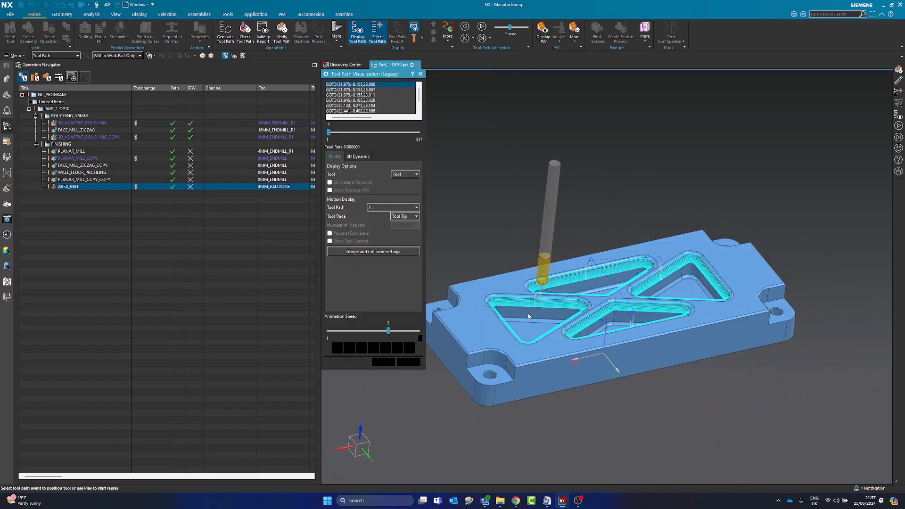
Replay the AREA_MILL tool path at animation speed 5, raise the speed to 8, and close the visualization
click(370, 330)
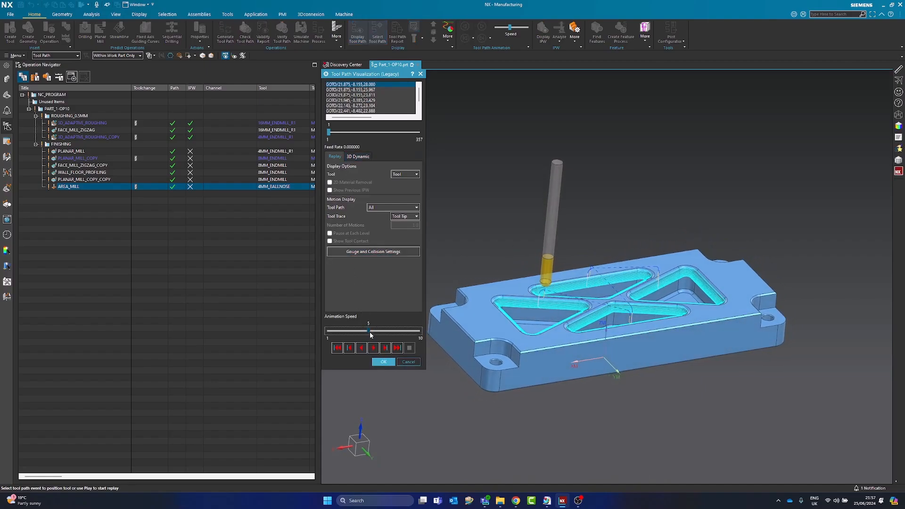
click(373, 348)
click(400, 331)
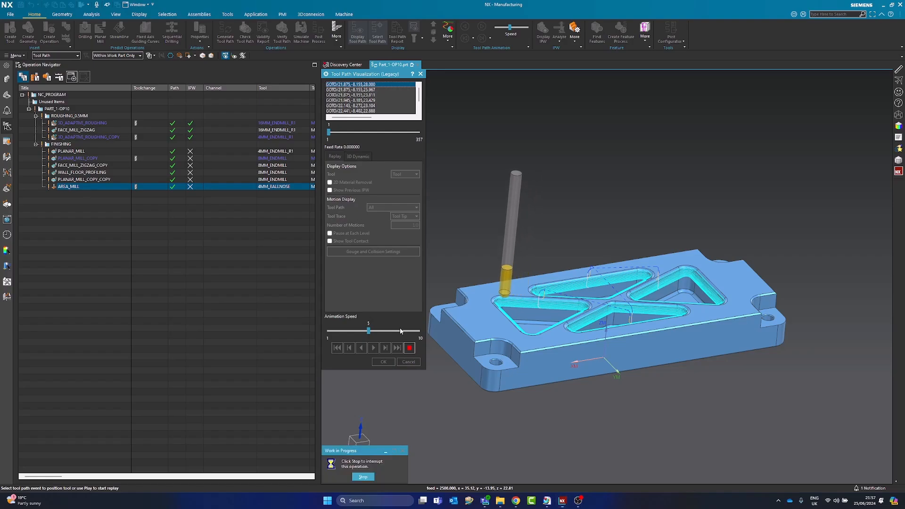
middle_drag(516, 306, 525, 297)
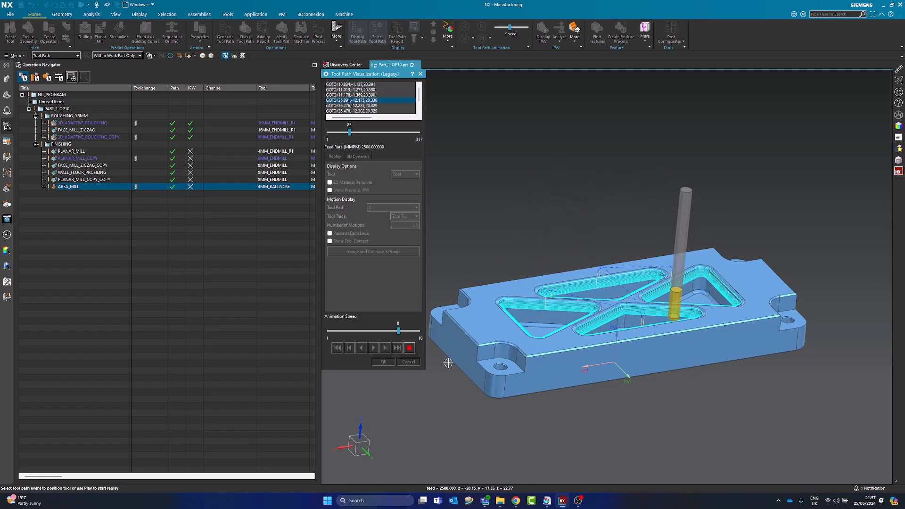
middle_drag(621, 336, 635, 336)
click(410, 349)
click(383, 362)
middle_drag(725, 319, 613, 340)
Examine the displayed tool paths of the PLANAR_MILL, PLANAR_MILL_COPY and AREA_MILL operations
click(486, 349)
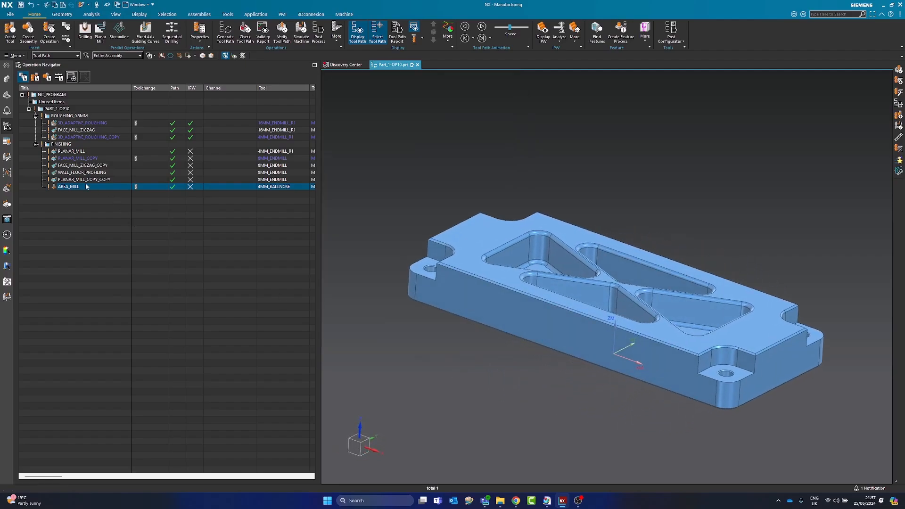
click(83, 152)
click(85, 158)
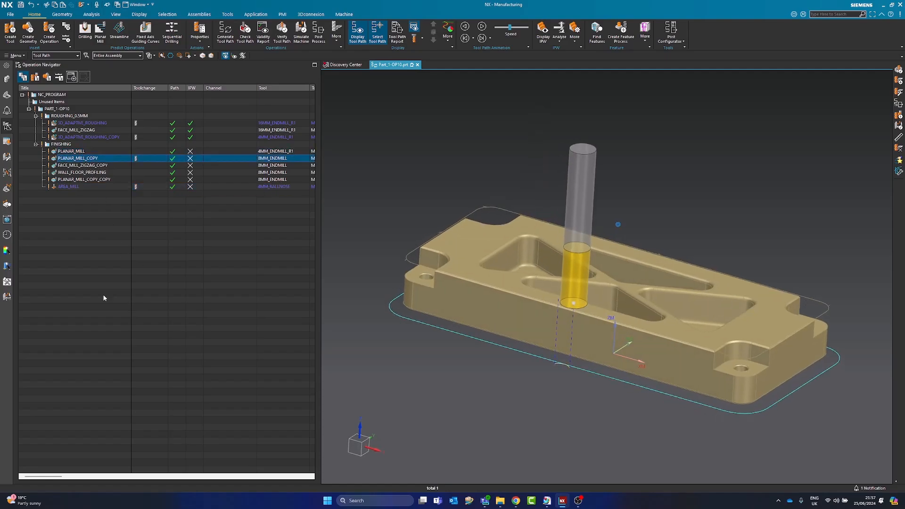
click(82, 231)
click(69, 187)
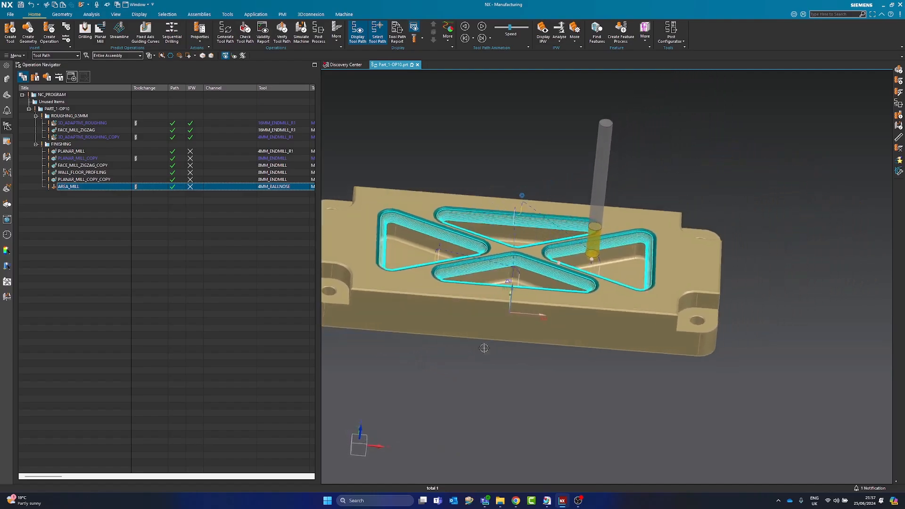
click(89, 220)
Verify the FINISHING program group by running its 3D Dynamic material removal simulation
click(59, 144)
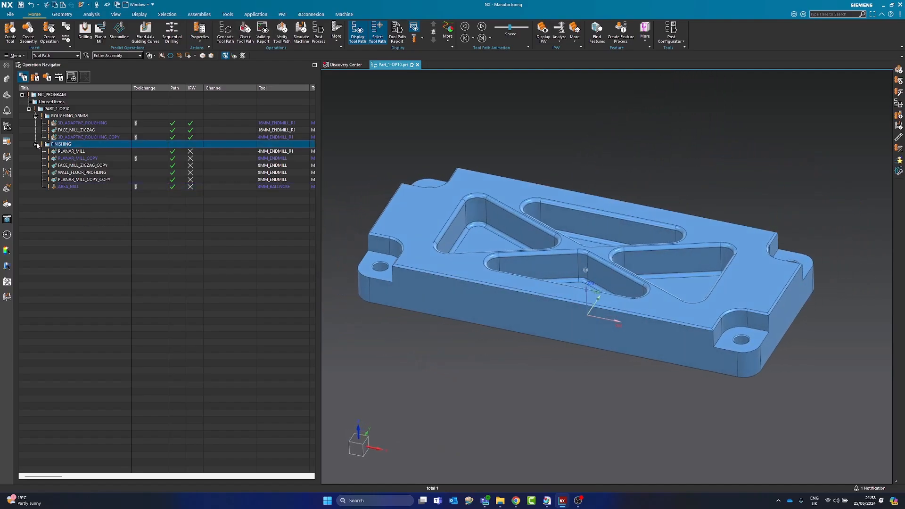
right_click(69, 146)
click(51, 200)
click(282, 32)
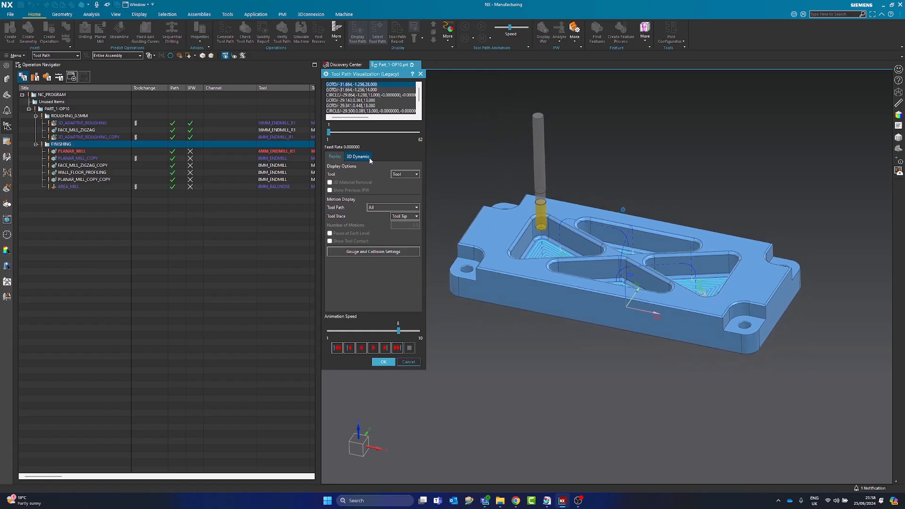
click(366, 157)
click(374, 331)
click(385, 348)
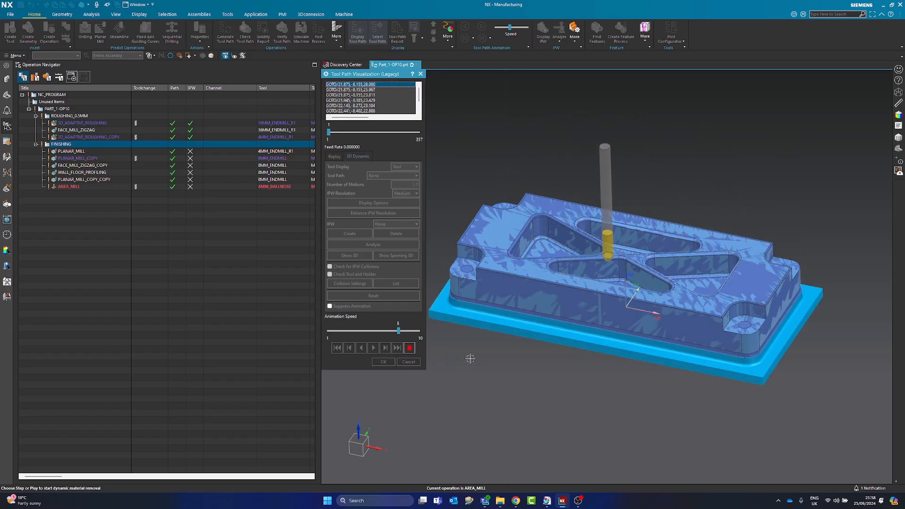
Examine the simulated part's pockets, corner steps and outer walls from several sides, and close the verification
middle_drag(684, 324, 639, 324)
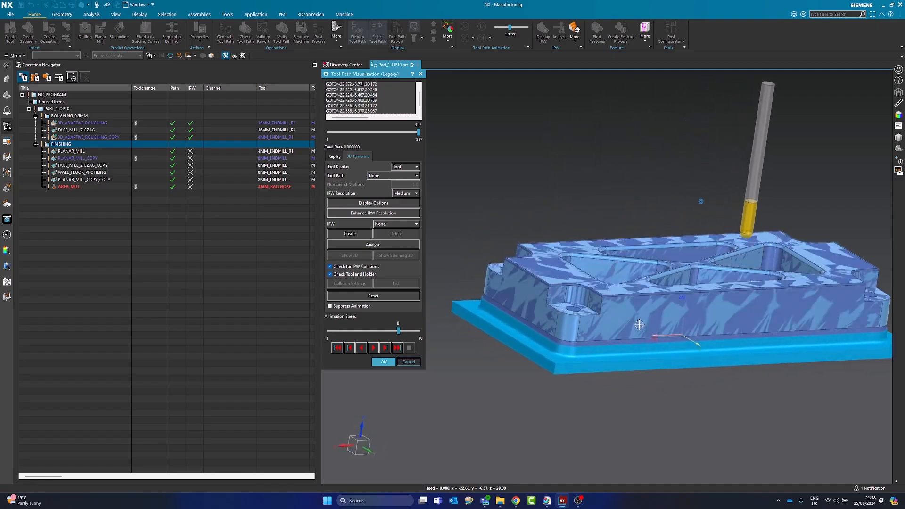
scroll(639, 324, up, 10)
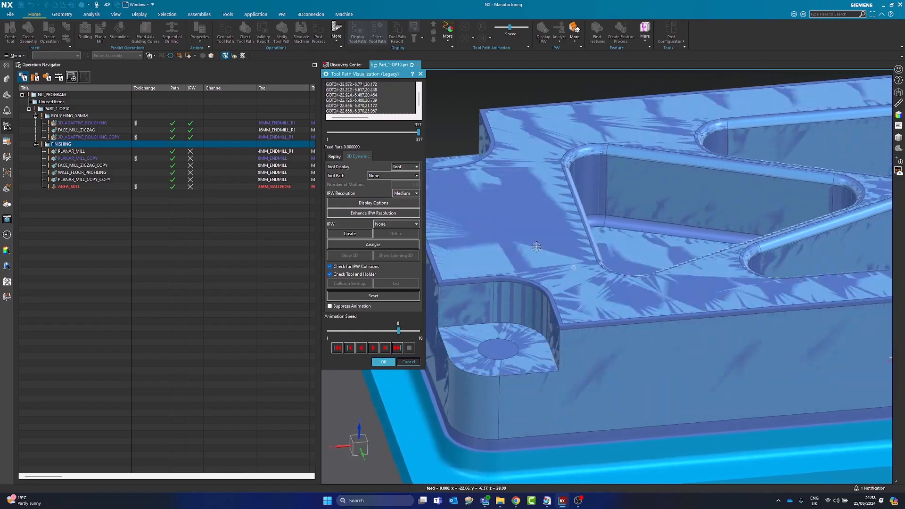
scroll(530, 243, down, 8)
middle_drag(796, 325, 736, 335)
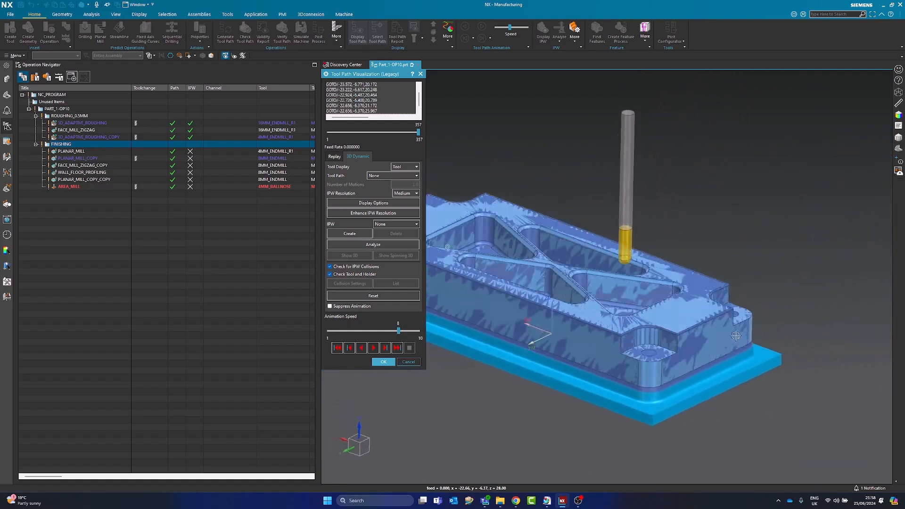
scroll(655, 320, up, 5)
scroll(664, 316, down, 6)
middle_drag(664, 316, 745, 336)
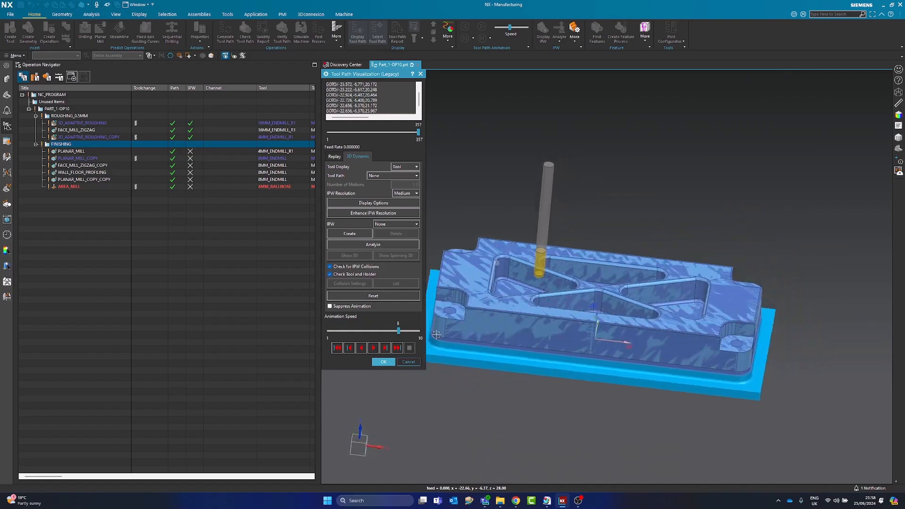
click(383, 363)
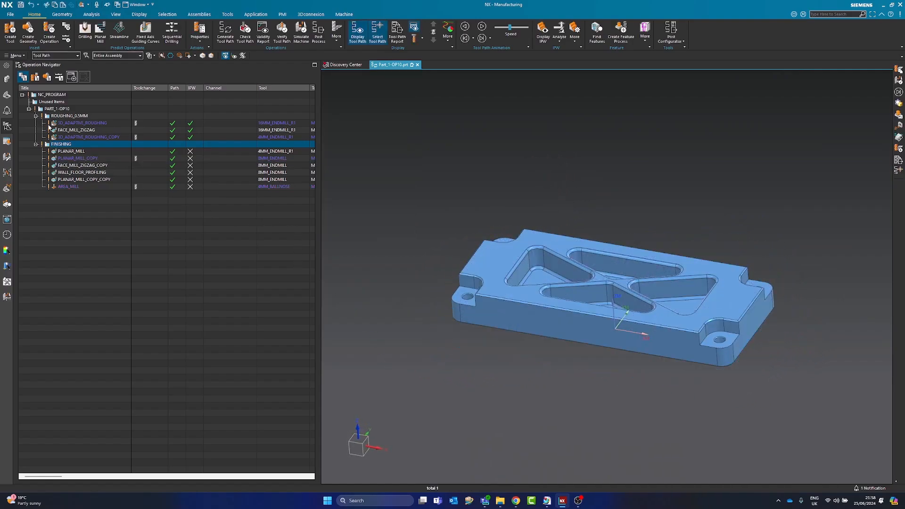
Collapse the ROUGHING_0.5MM and FINISHING program groups in the Operation Navigator
click(36, 116)
click(36, 123)
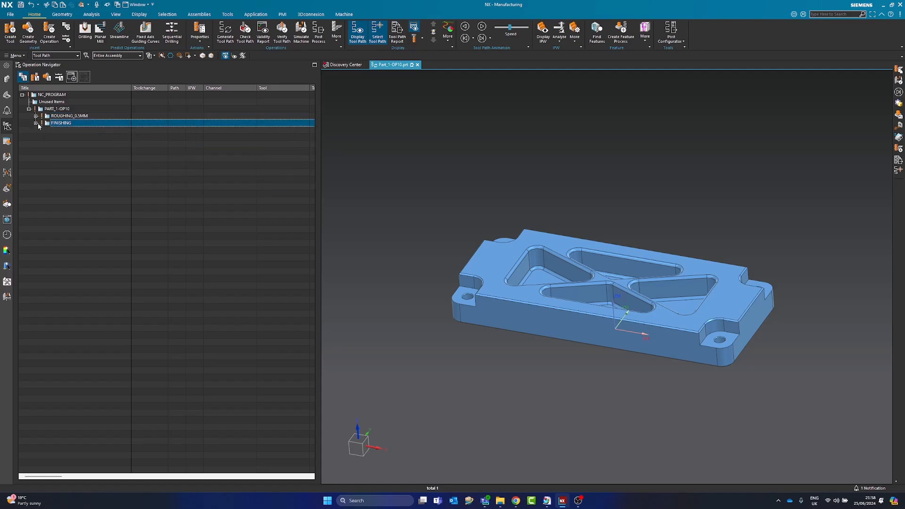
right_click(62, 123)
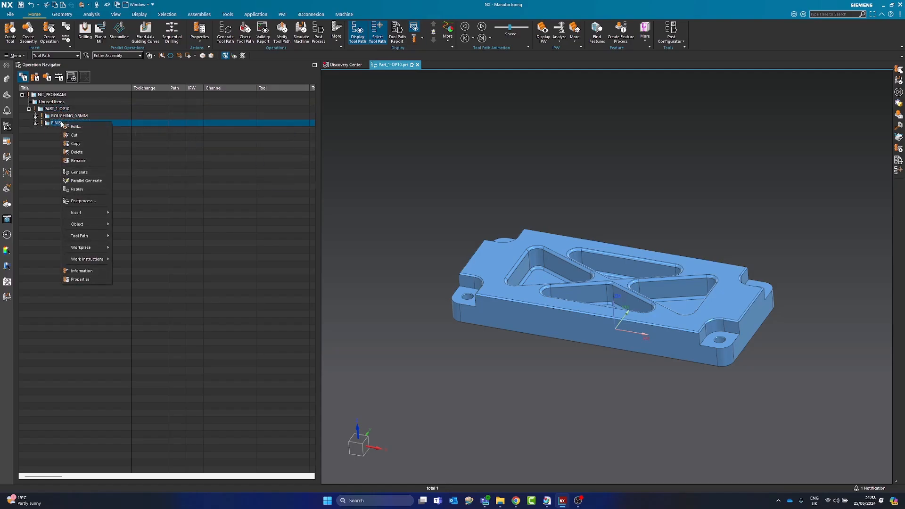
Insert a program group named HOLES_AND_CHAMFERS under PART_1-OP10, keeping the default program settings
click(55, 109)
right_click(57, 108)
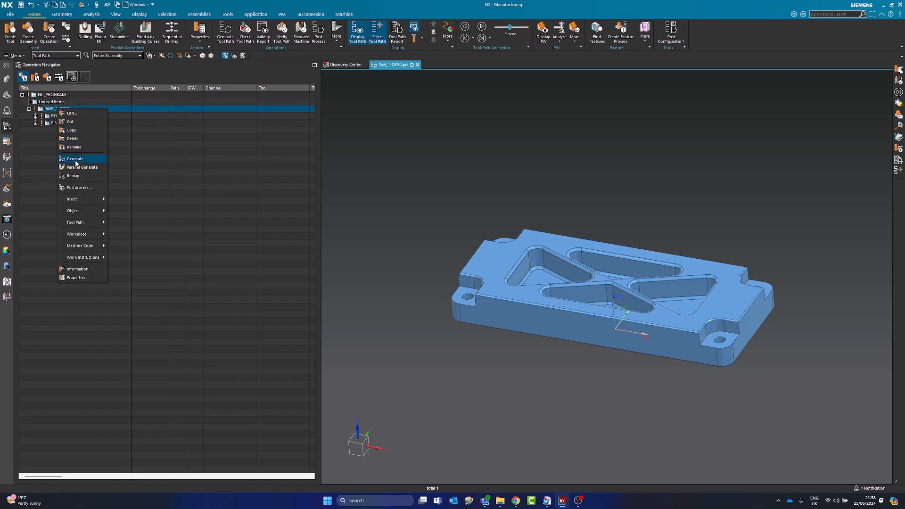
mouse_move(84, 199)
click(126, 201)
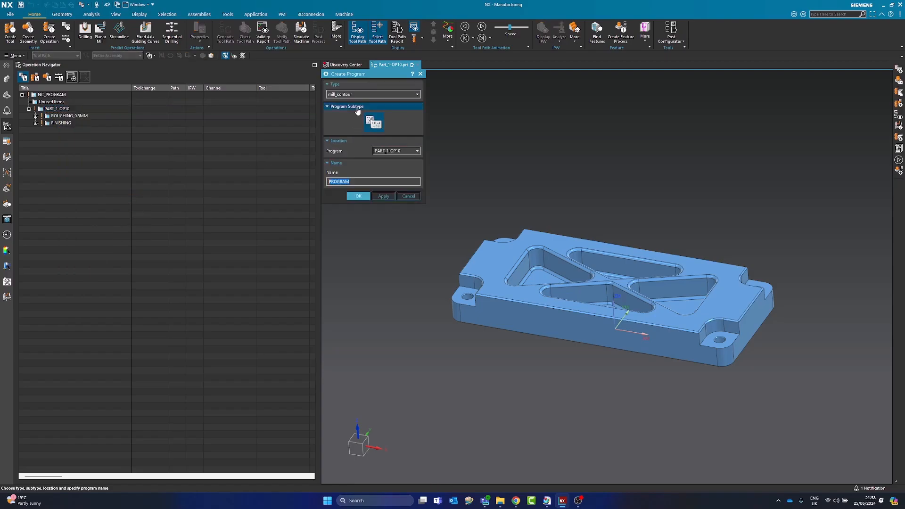
text(hO)
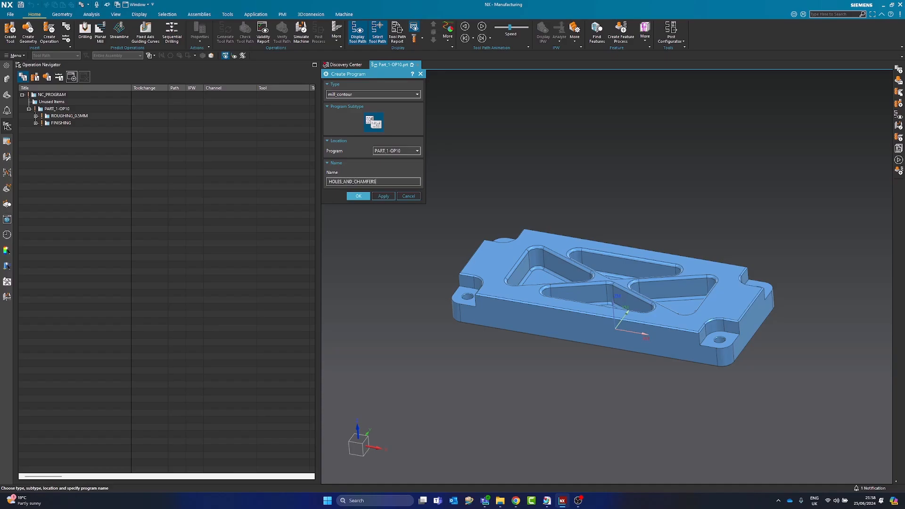
click(359, 196)
scroll(556, 282, up, 3)
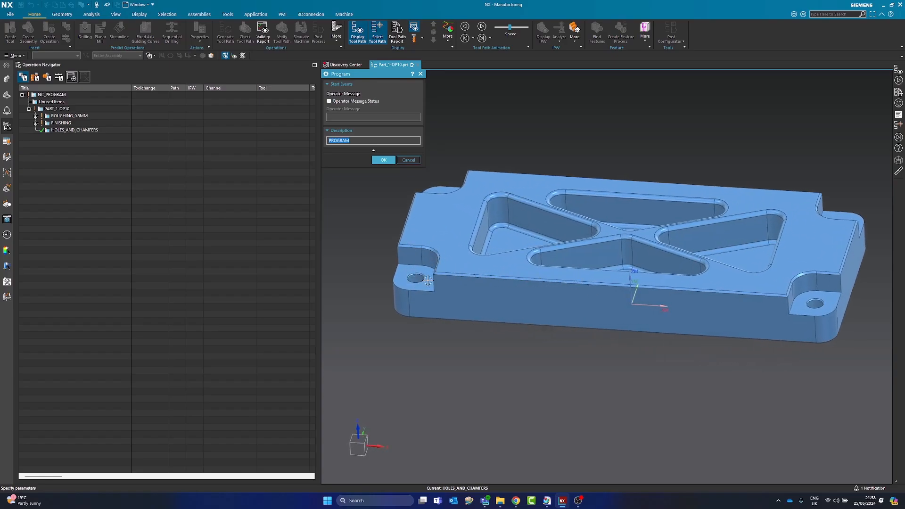
click(382, 160)
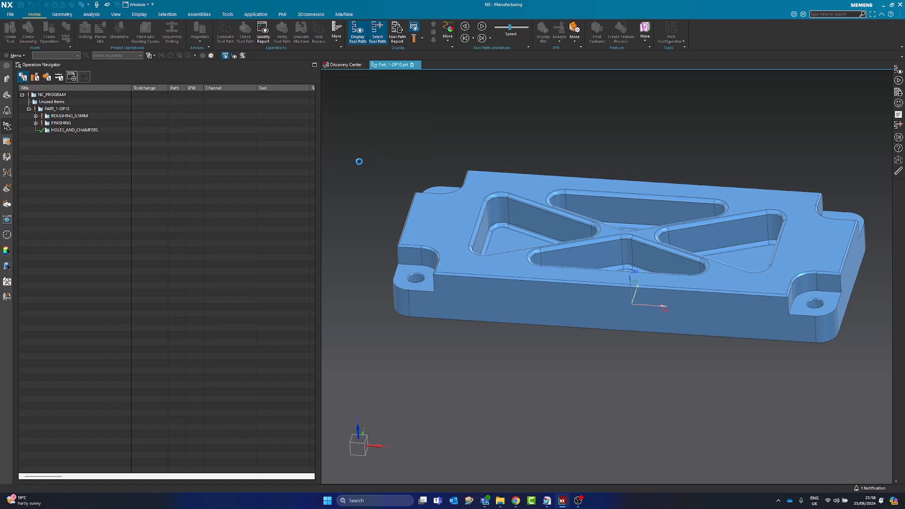
click(66, 148)
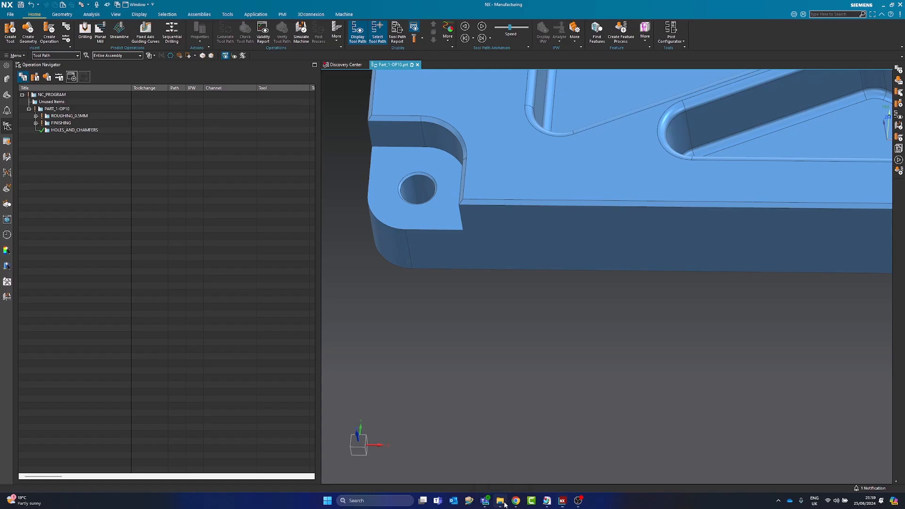
Open Drawing.pdf from the Part_1 folder in File Explorer, examine the corner hole dimensions, and close the drawing and folder
right_click(500, 501)
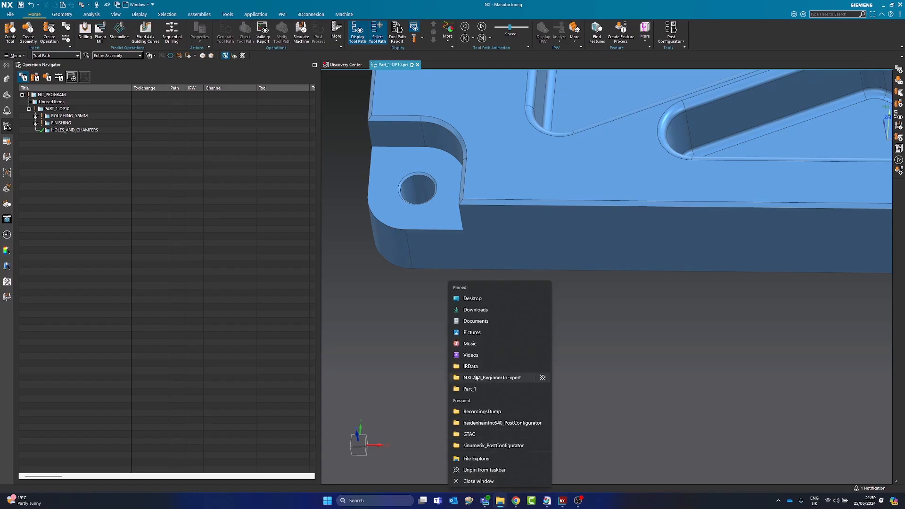
click(475, 377)
double_click(455, 235)
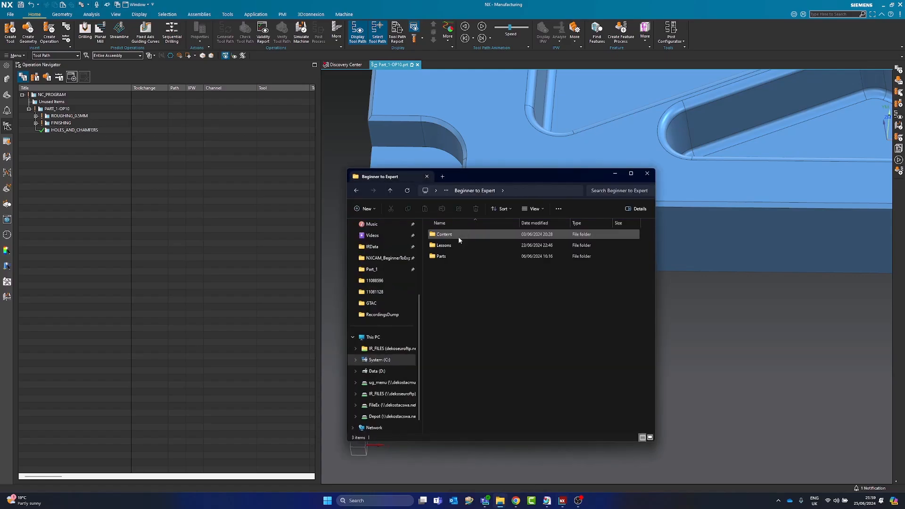
double_click(453, 257)
double_click(451, 234)
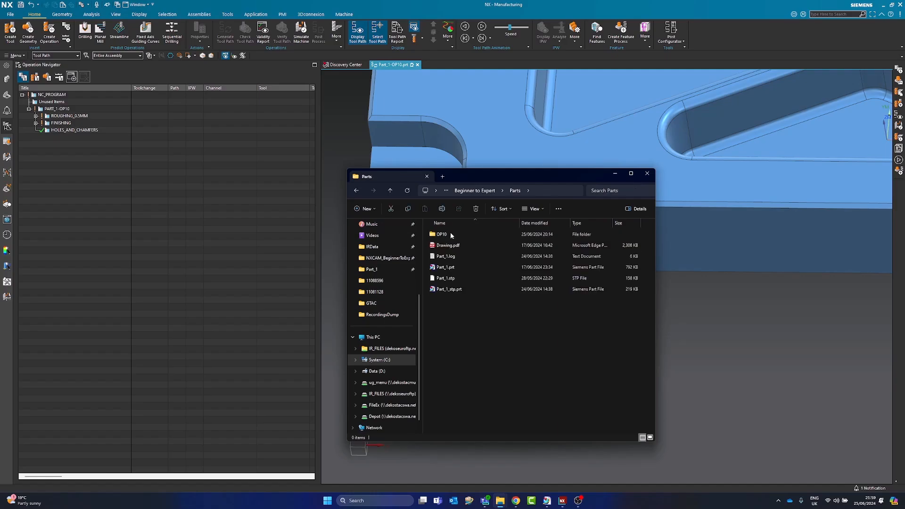
double_click(453, 247)
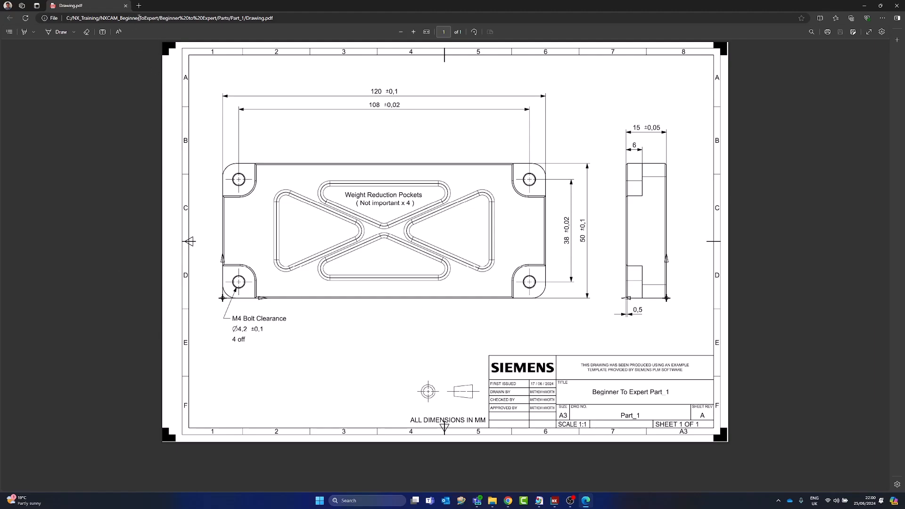
click(897, 5)
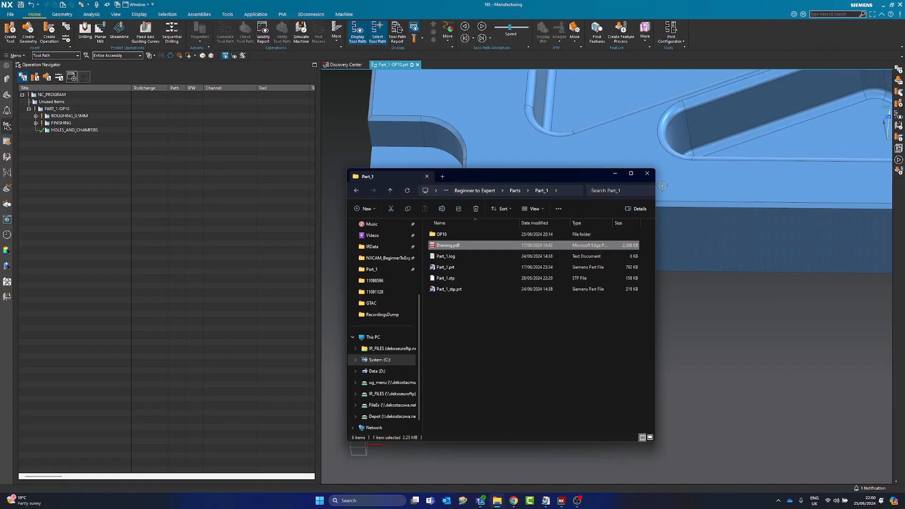
click(647, 173)
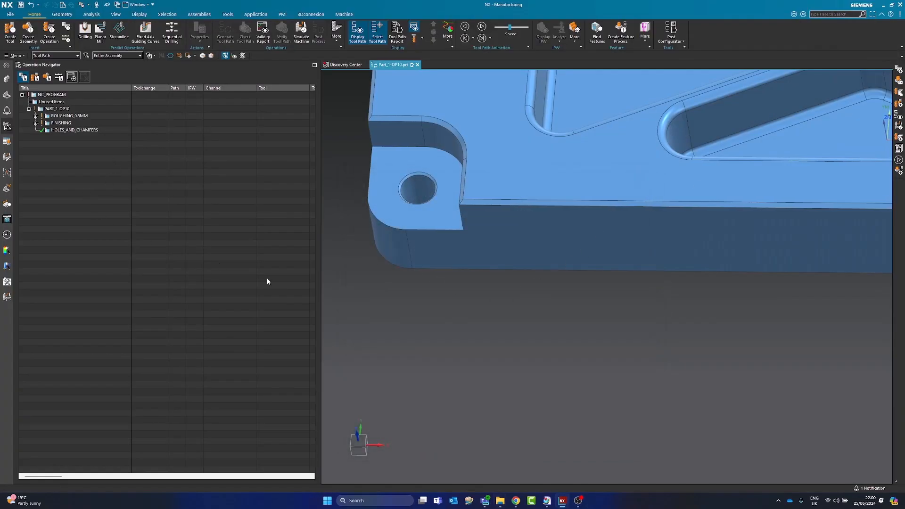
scroll(450, 311, down, 6)
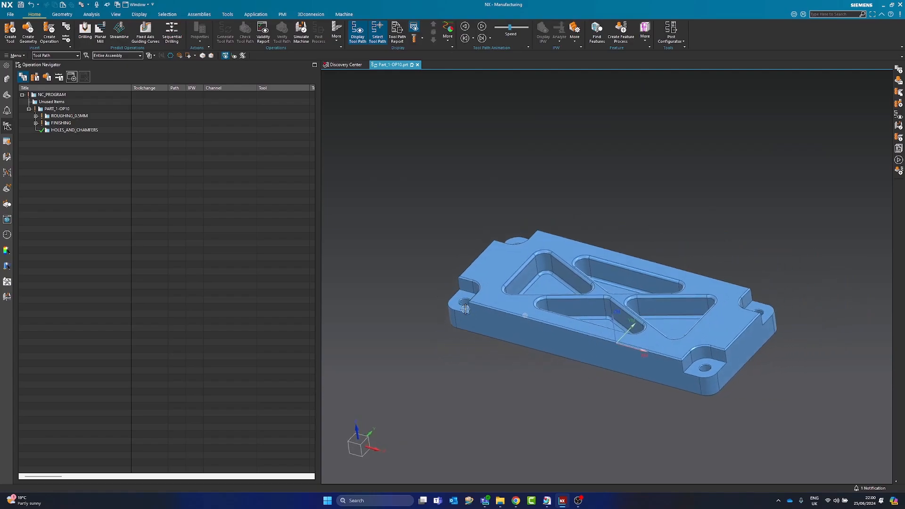
middle_drag(478, 346, 482, 367)
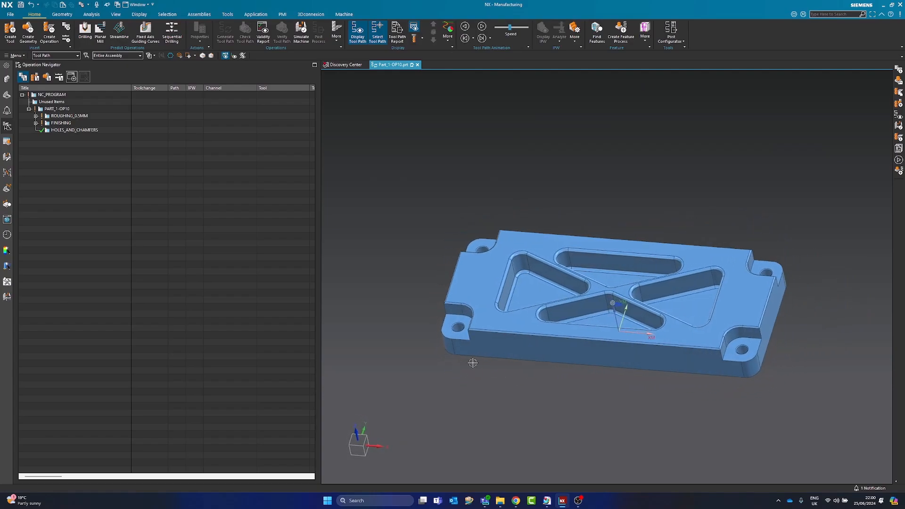
scroll(482, 367, up, 3)
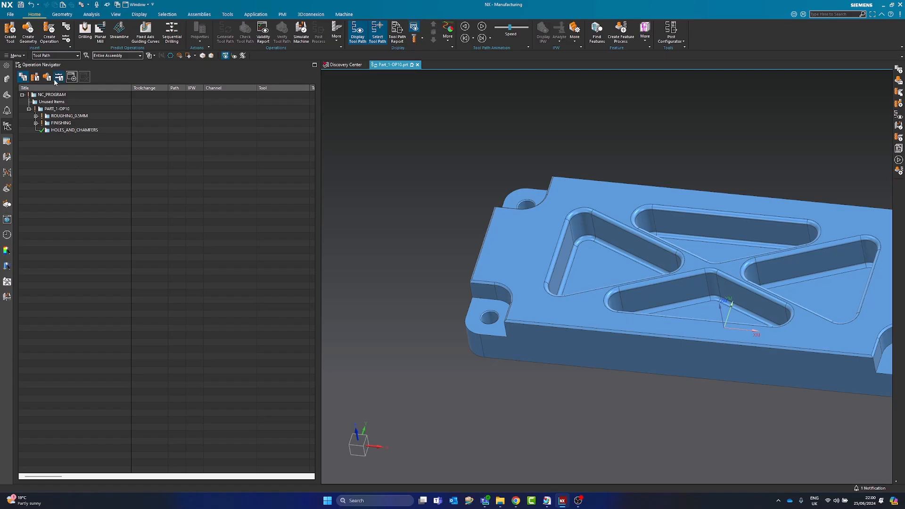
click(66, 131)
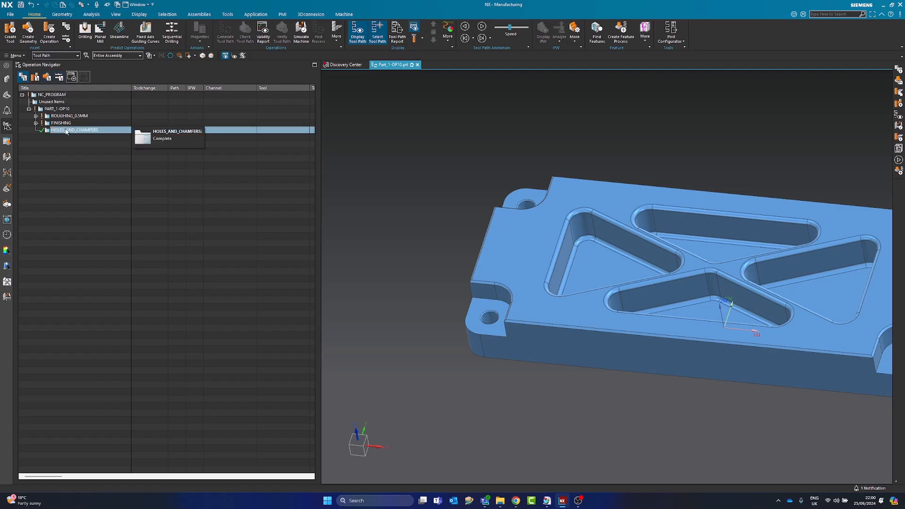
click(66, 132)
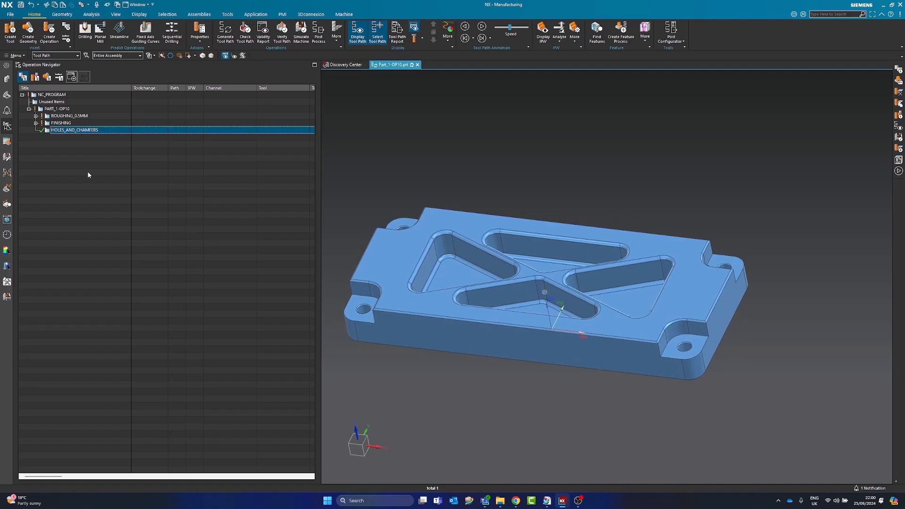
Insert a hole_making geometry of subtype HOLE_BOSS_GEOM named 4.2_HOLES under WORKPIECE in the geometry view
click(45, 78)
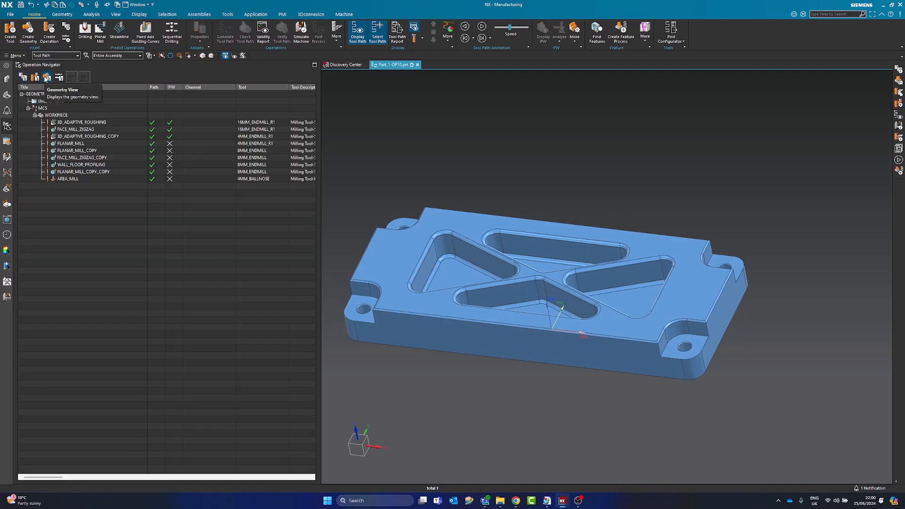
click(62, 116)
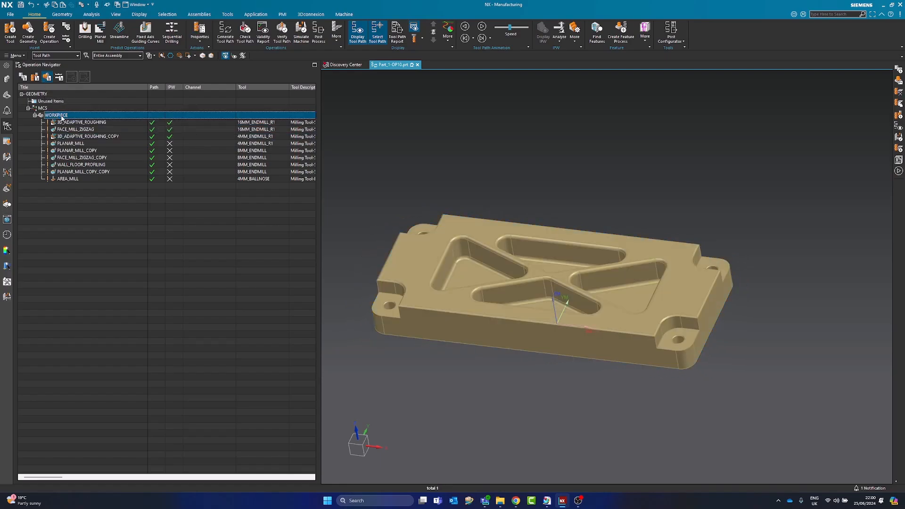
right_click(59, 117)
mouse_move(80, 207)
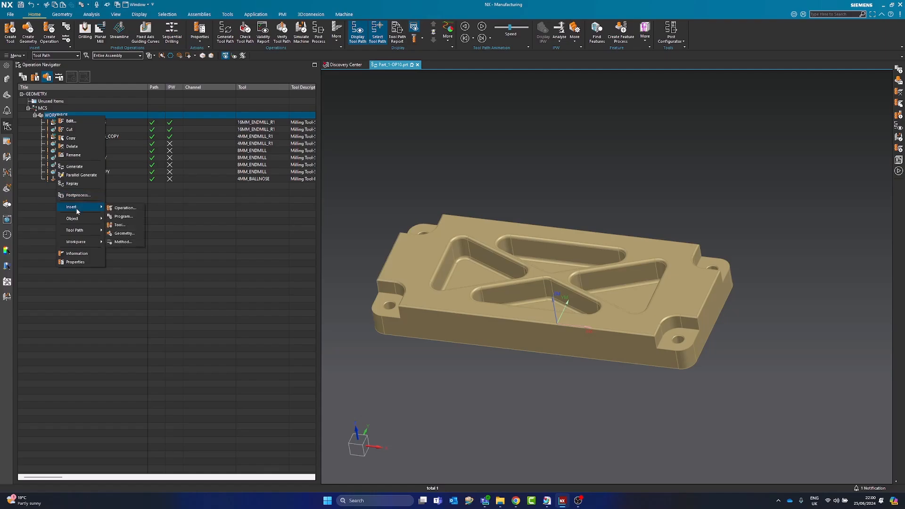
click(124, 234)
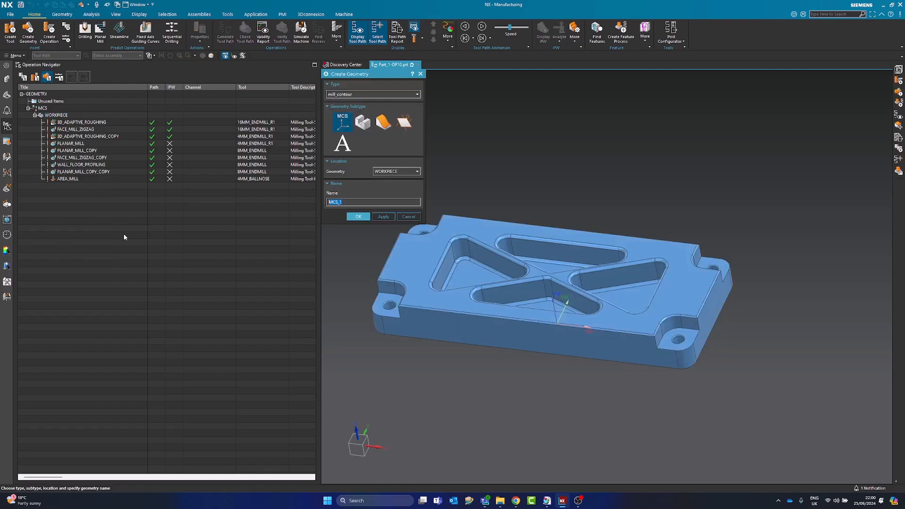
click(346, 95)
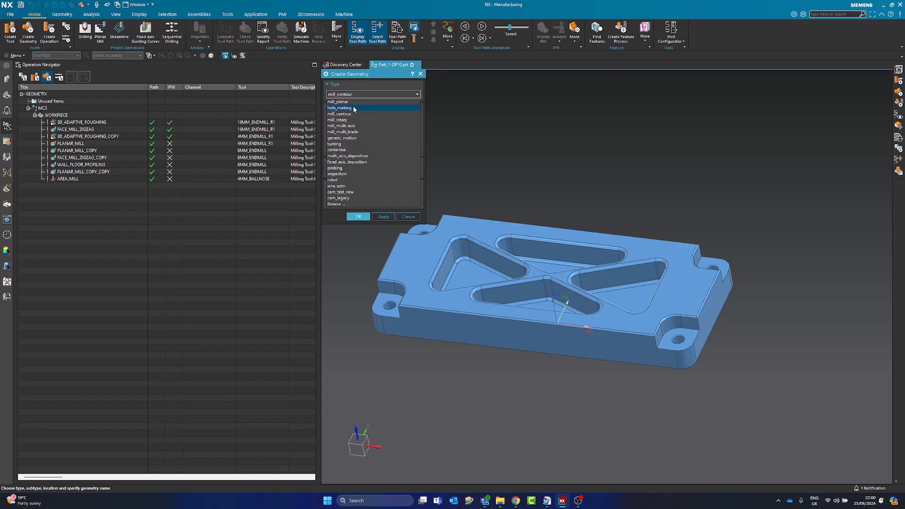
click(354, 108)
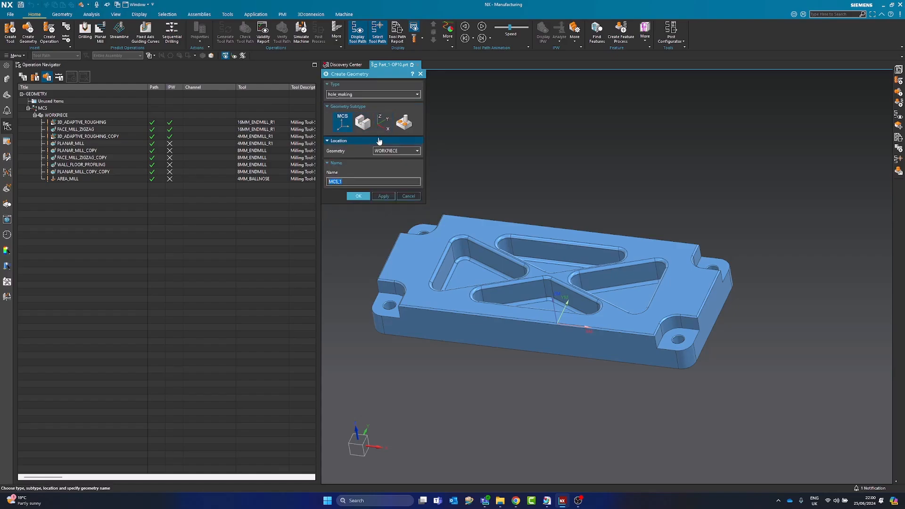
click(408, 125)
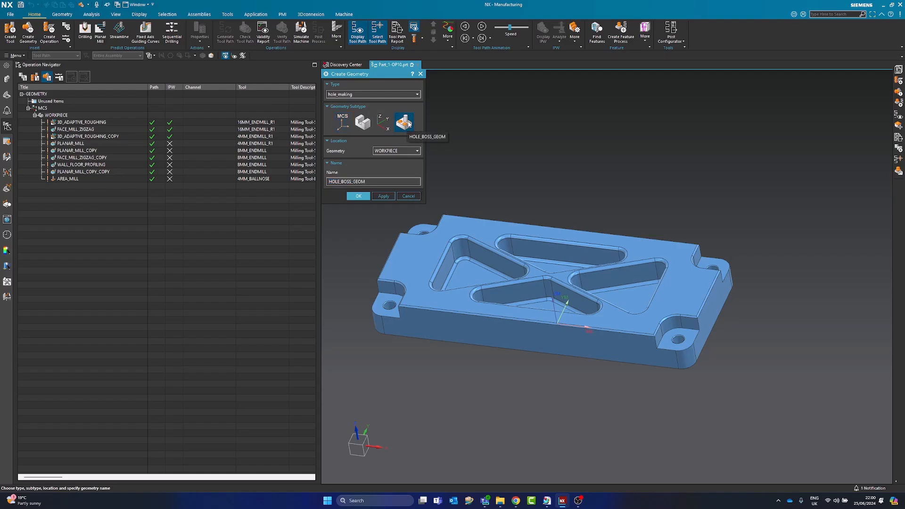
drag(377, 182, 321, 183)
text(4.2_HOLES)
click(359, 196)
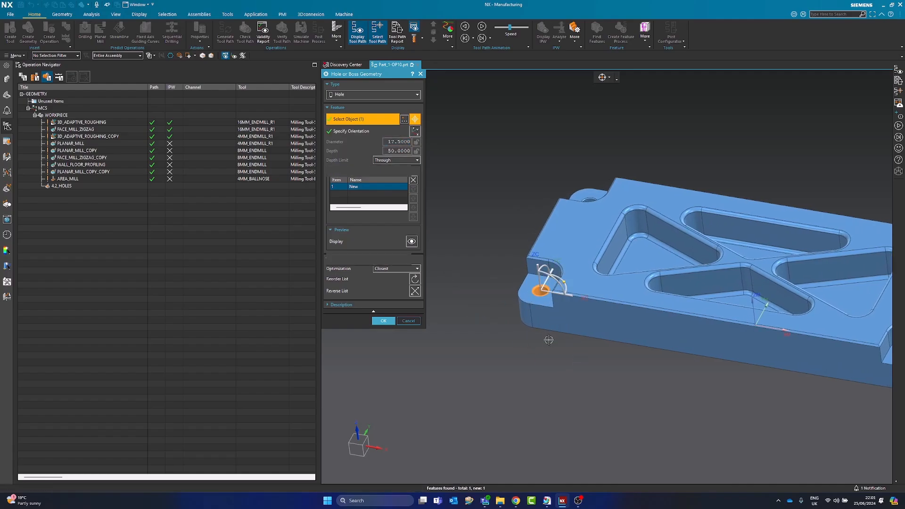
Add the part's corner through holes as hole features of the 4.2_HOLES geometry and accept it
click(720, 364)
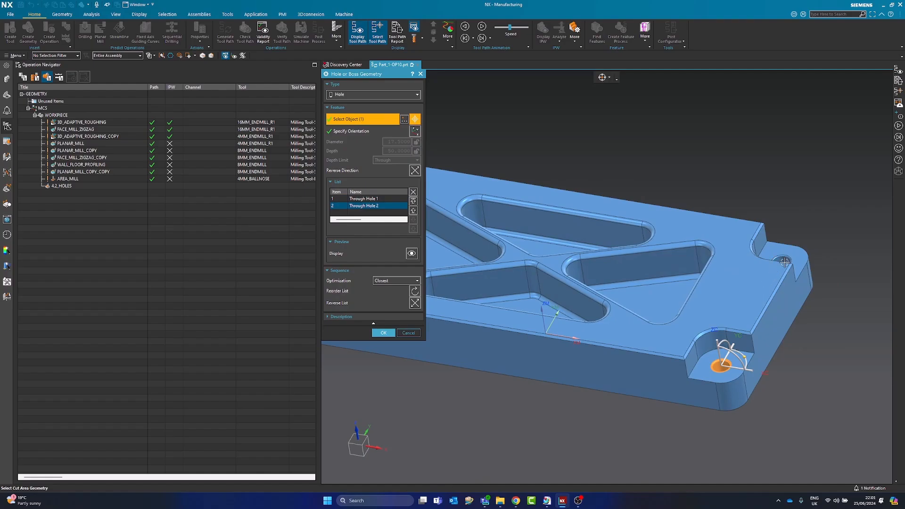
click(591, 282)
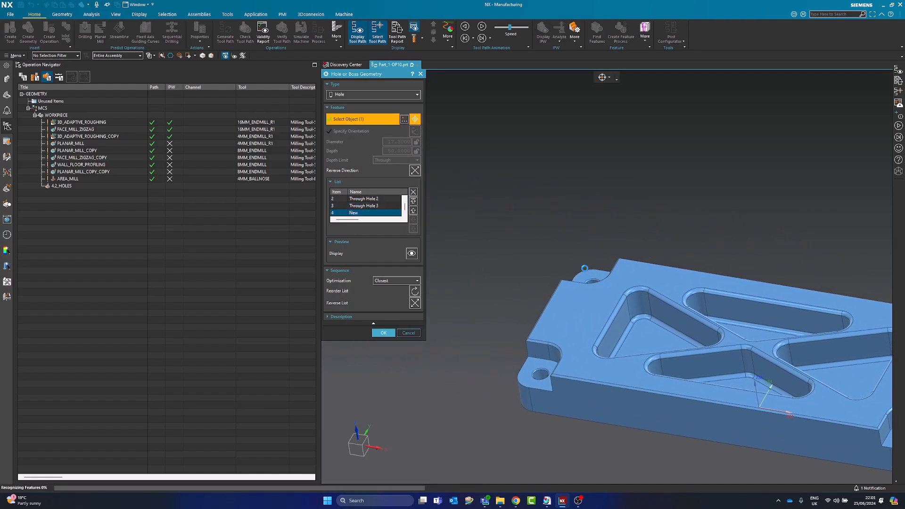
scroll(367, 208, up, 1)
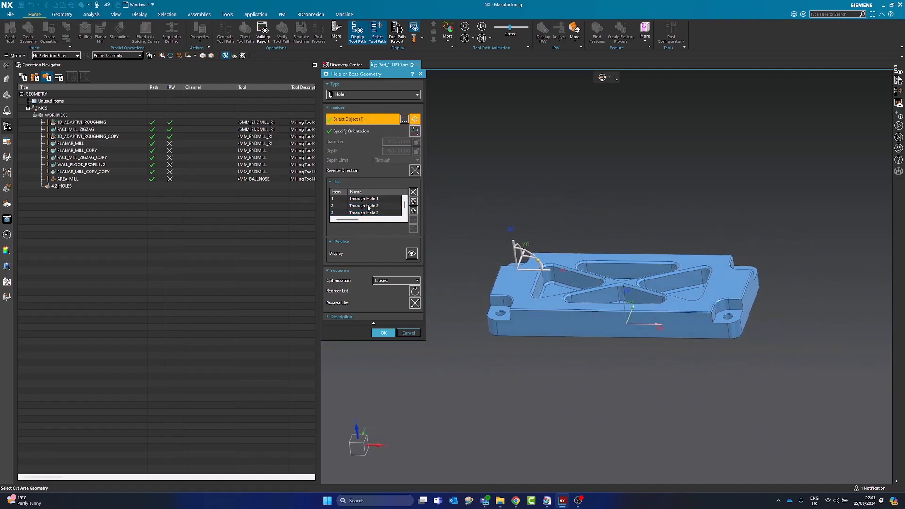
click(384, 331)
click(91, 214)
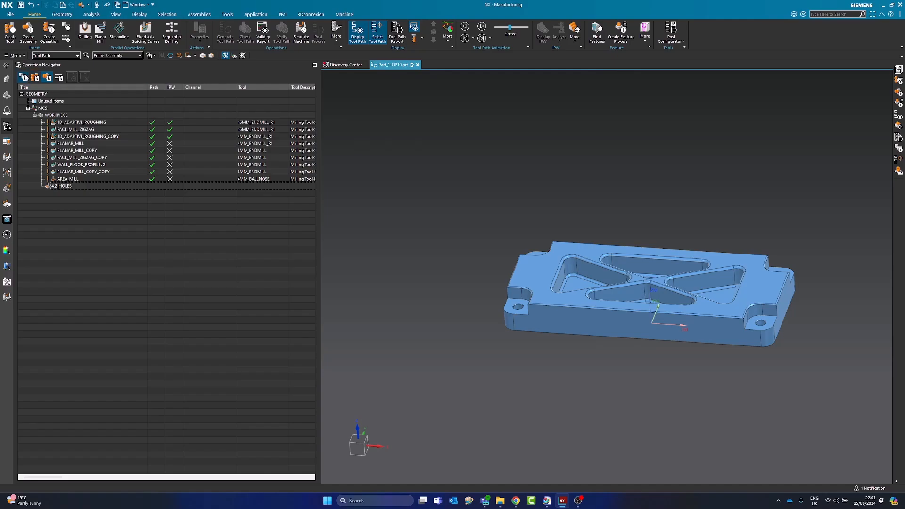
Show the machine tool view of the Operation Navigator and collapse the 4MM_ENDMILL_R1, 8MM_ENDMILL and 4MM_BALLNOSE tools
click(24, 77)
click(38, 78)
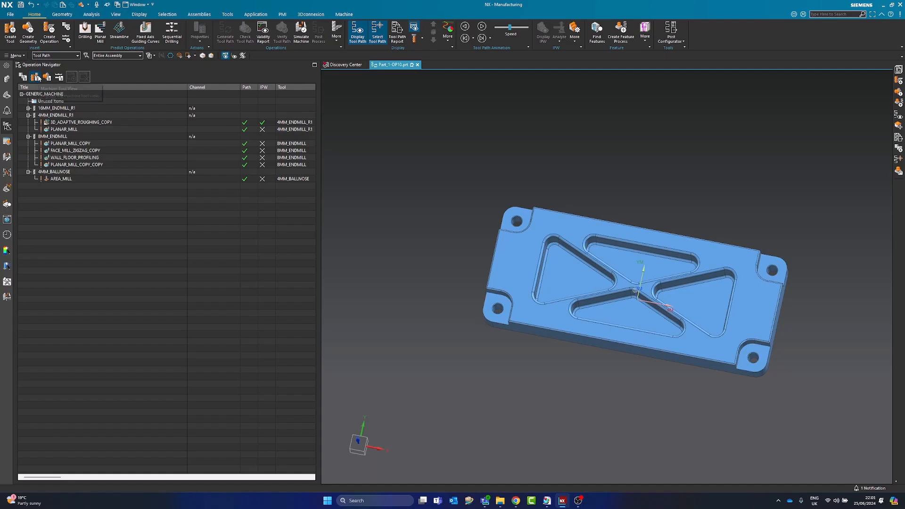
click(28, 115)
click(28, 122)
click(28, 129)
Insert a hole_making tool of subtype STD_DRILL named 4.00_DRILL under GENERIC_MACHINE
click(48, 94)
right_click(48, 93)
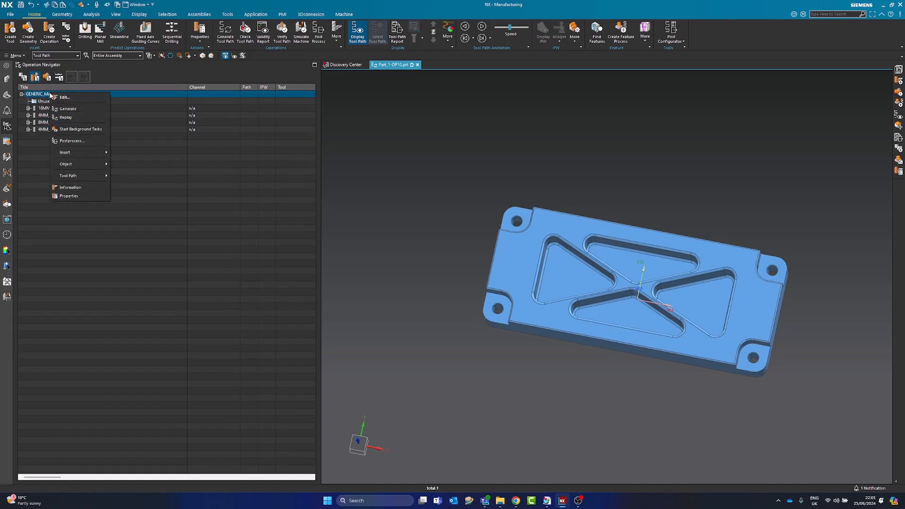
mouse_move(90, 153)
click(128, 172)
click(360, 94)
click(349, 113)
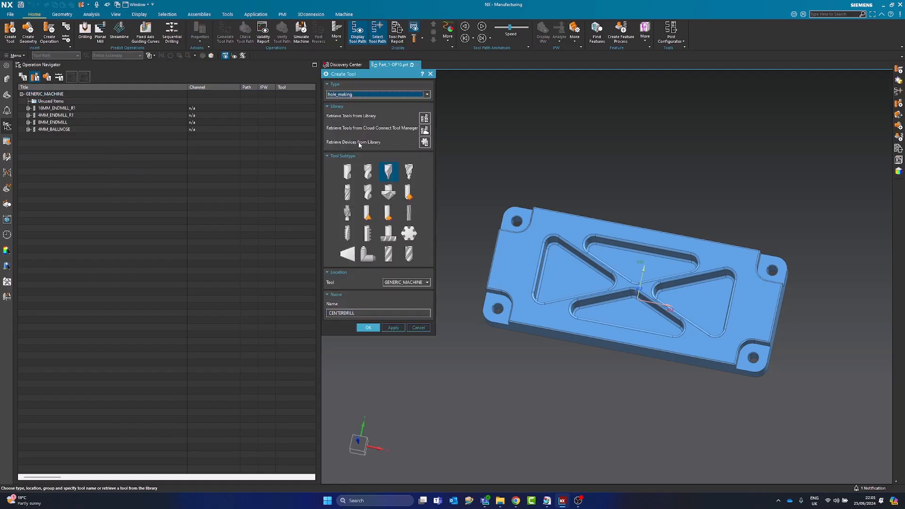
click(369, 174)
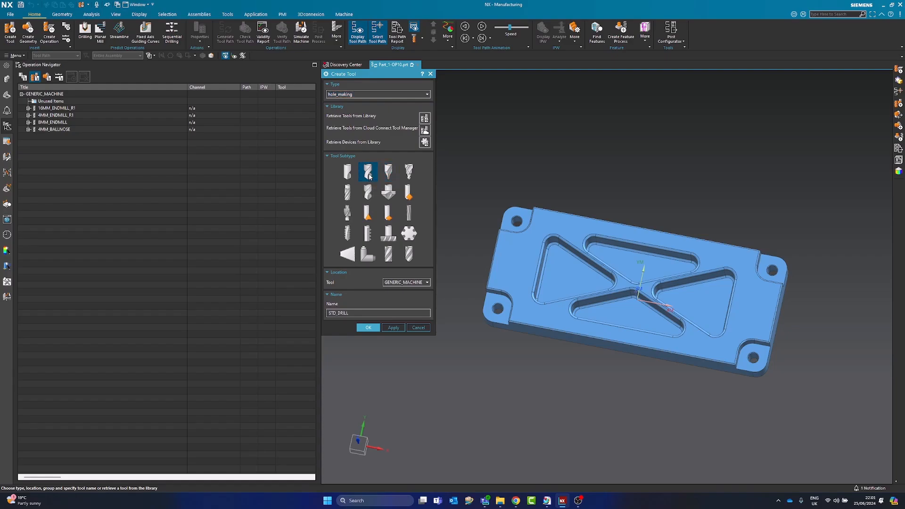
double_click(356, 313)
text(4.00_DR)
click(367, 327)
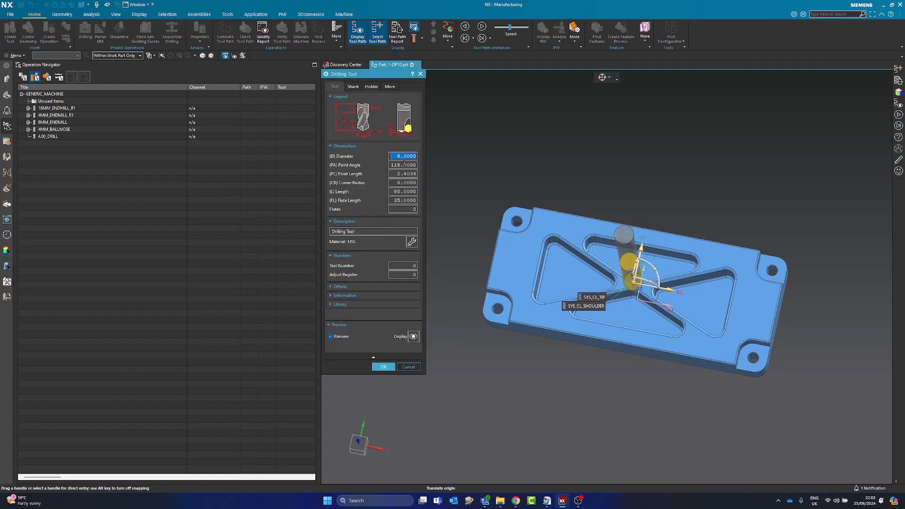
Set the drill's diameter to 4.2, point angle to 140, length to 50 and flute length to 20
text(4.2)
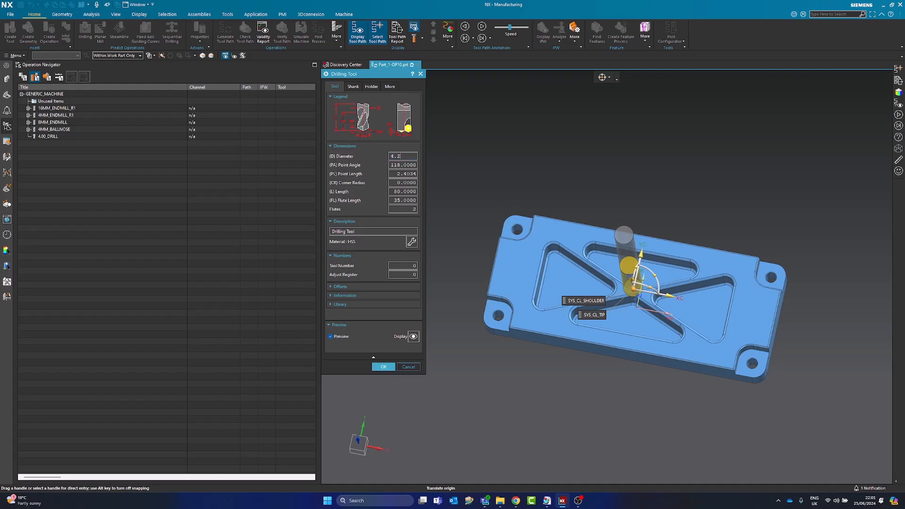
key(Tab)
text(140)
key(Tab)
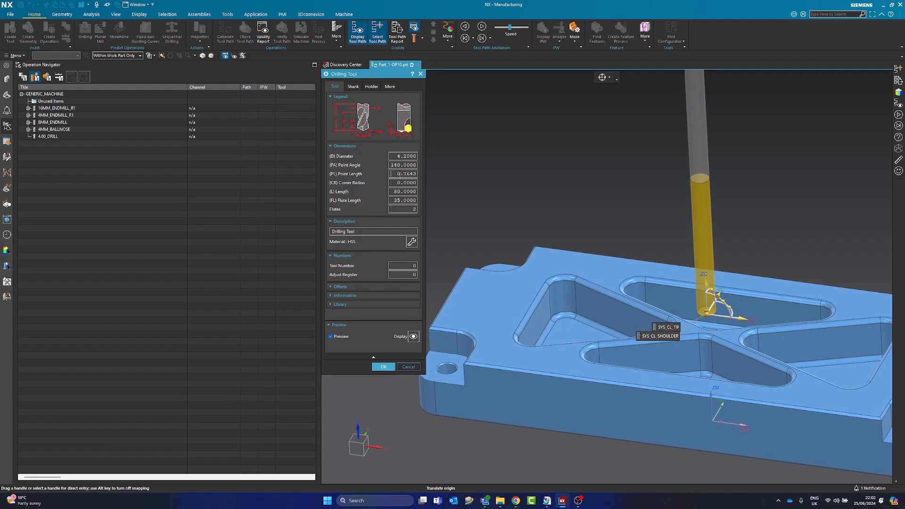
click(404, 190)
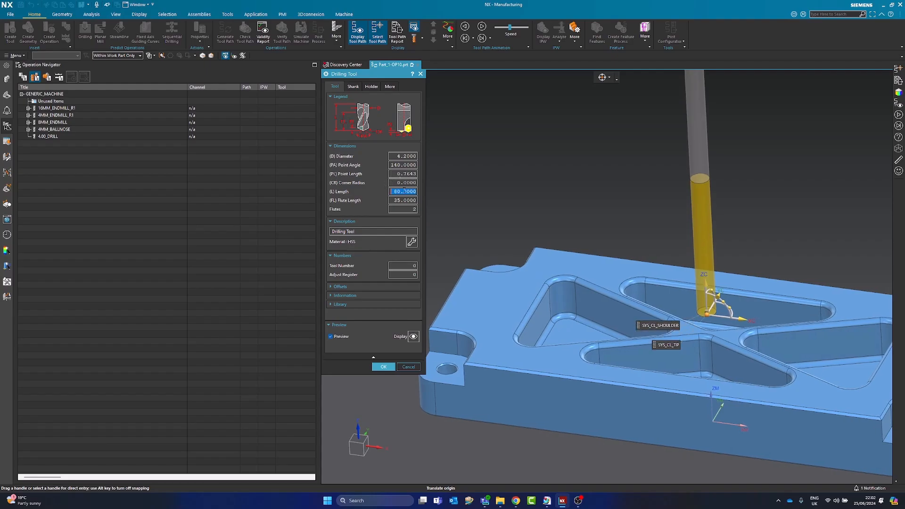
text(50)
click(414, 200)
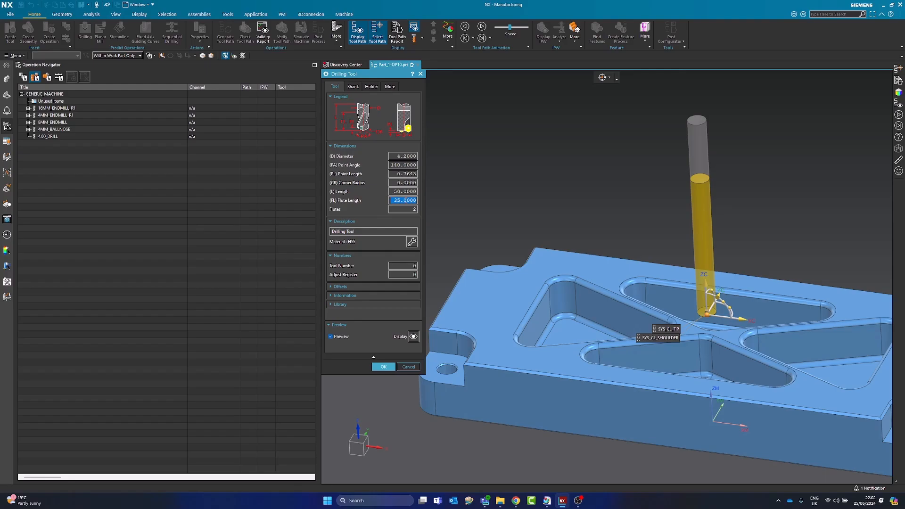
text(20)
key(Tab)
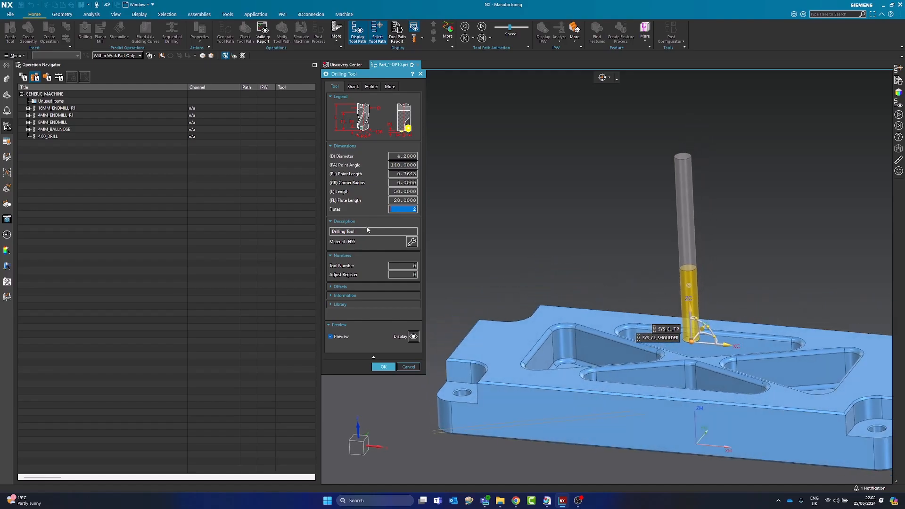
Assign tool number 5 to the drill and accept the tool definition
click(400, 266)
text(5)
key(Tab)
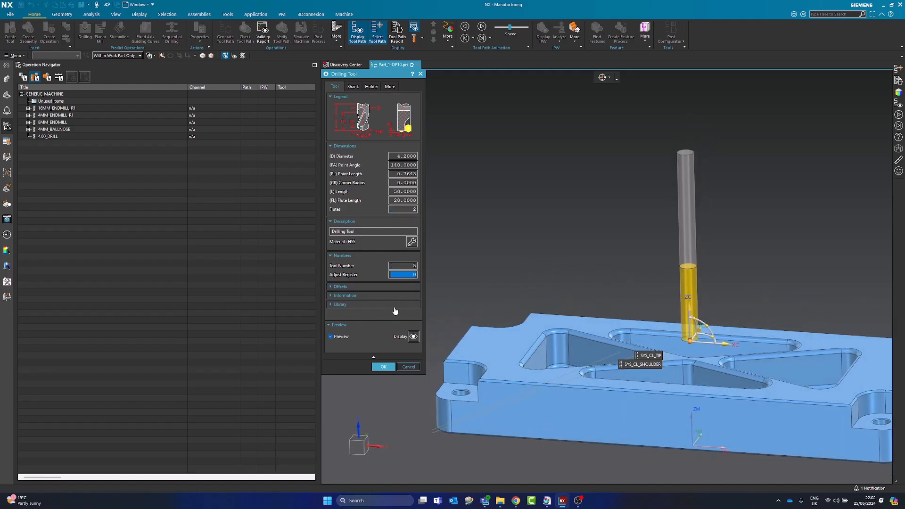
click(384, 367)
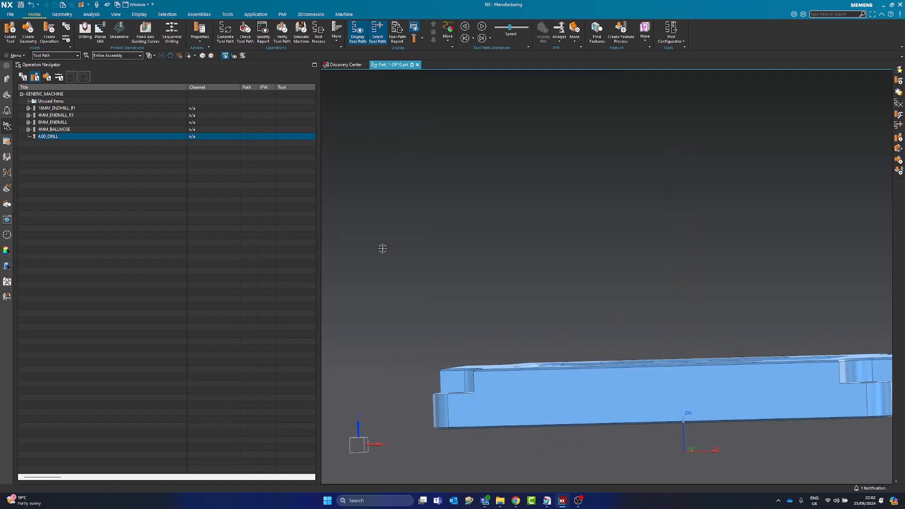
Insert a hole_making reamer tool named 4.20_REAMER under GENERIC_MACHINE
right_click(50, 94)
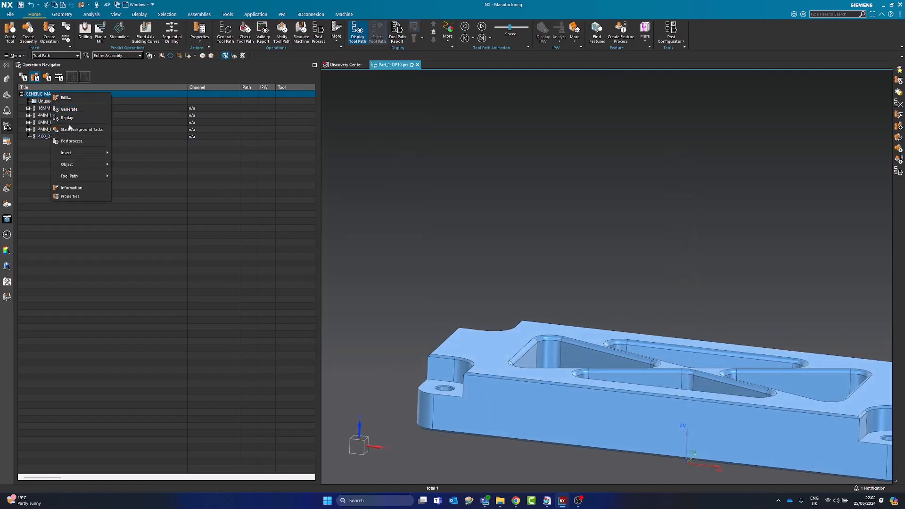
mouse_move(66, 152)
click(127, 170)
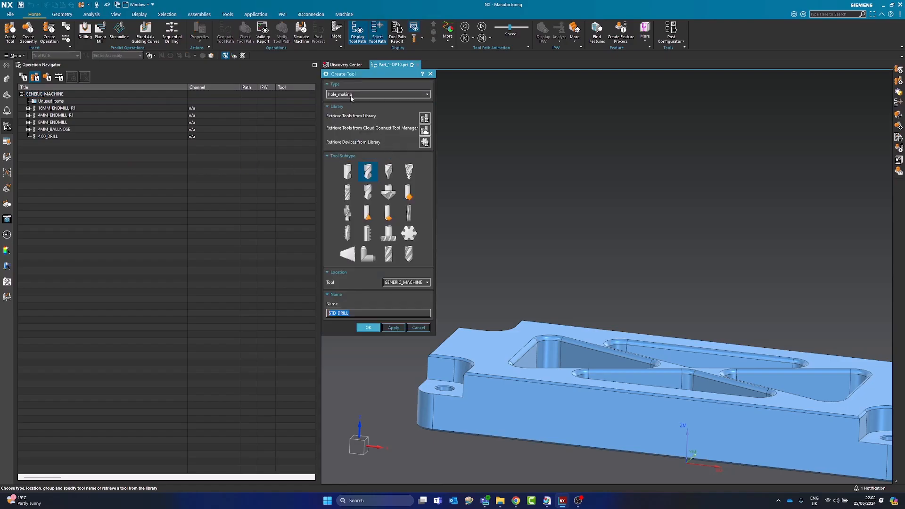
click(415, 216)
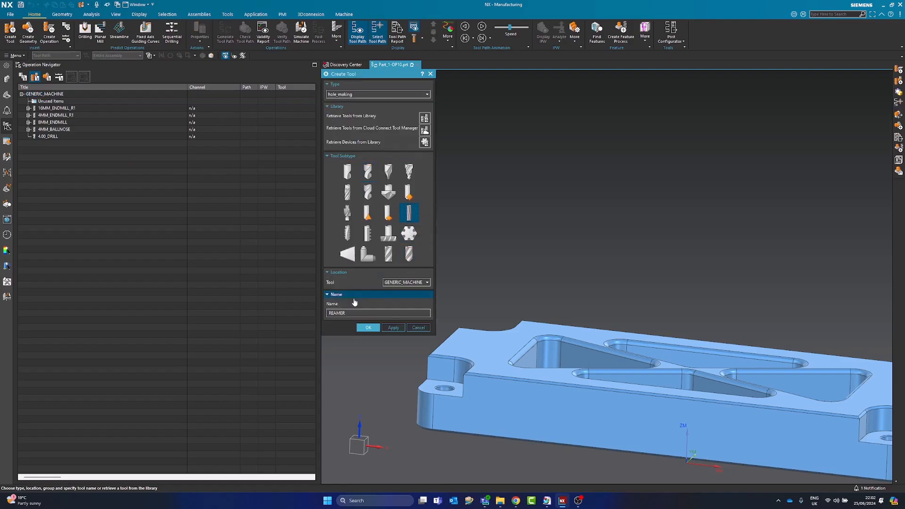
text(4.20_)
click(368, 327)
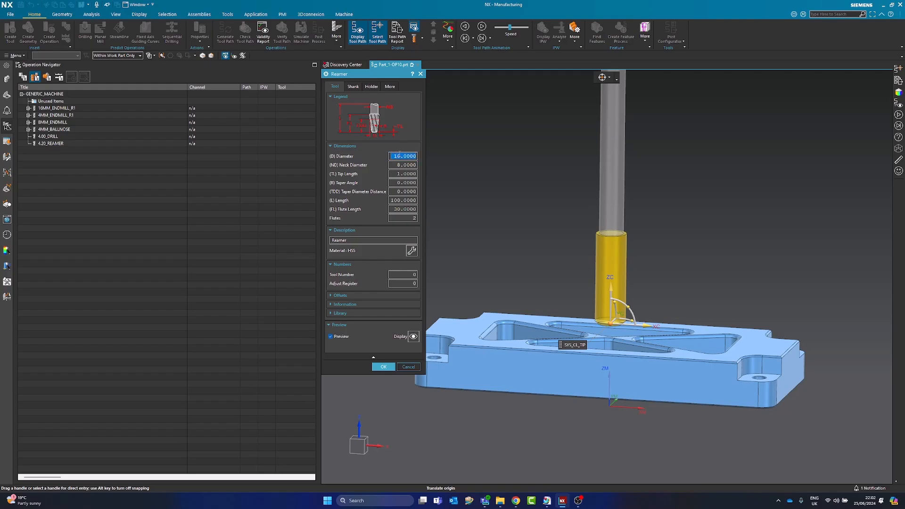
Set the reamer's diameter to 4.2, neck diameter to 4, flute length to 25 and length to 50
text(4.2)
key(Tab)
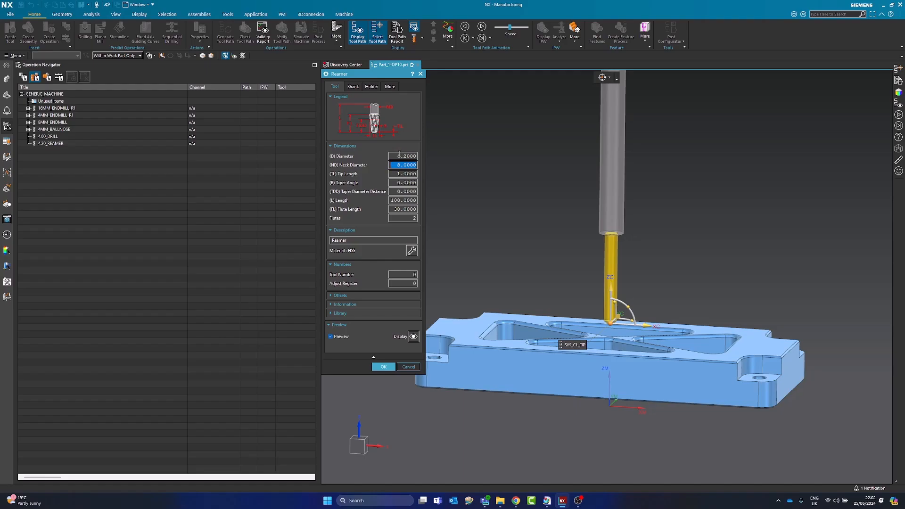
text(4)
key(Tab)
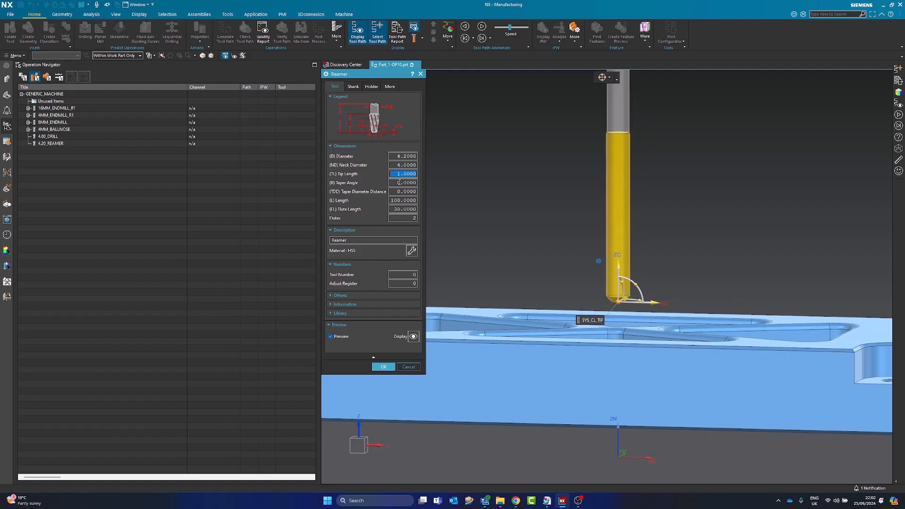
click(397, 201)
key(Tab)
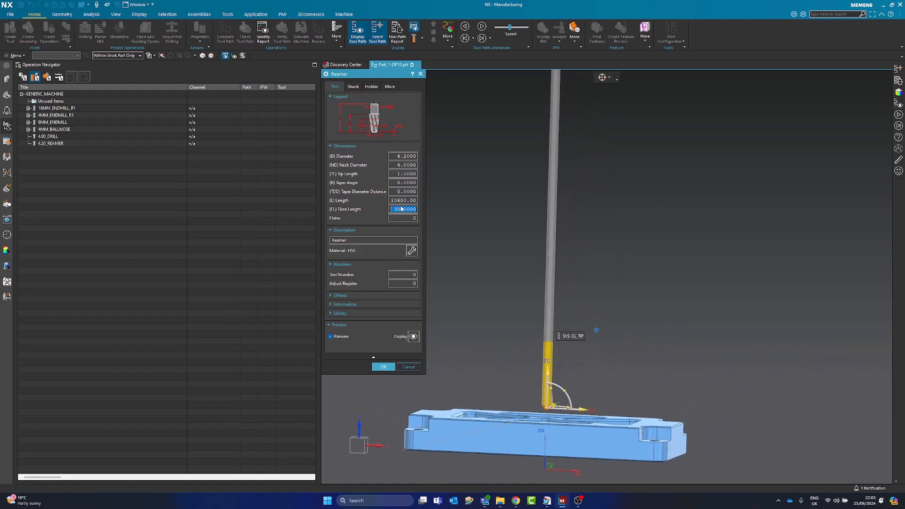
text(2)
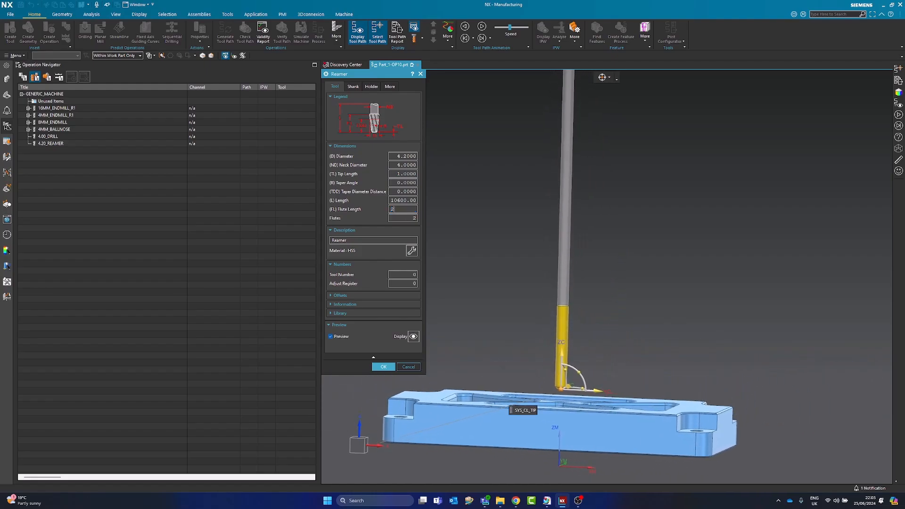
text(5)
key(Tab)
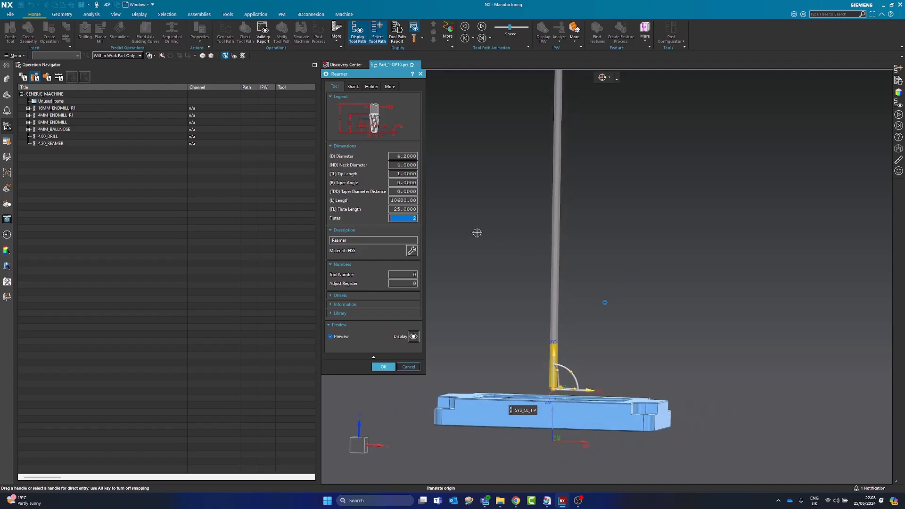
double_click(395, 200)
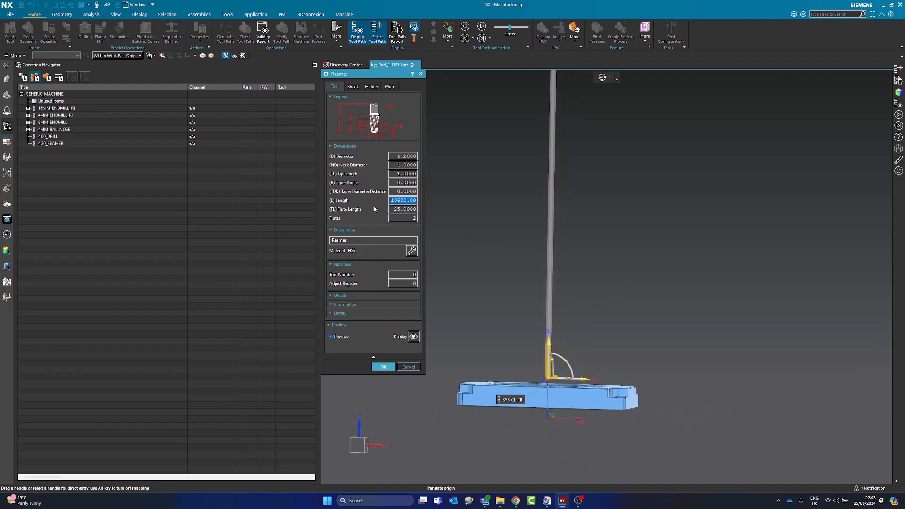
text(50)
key(Tab)
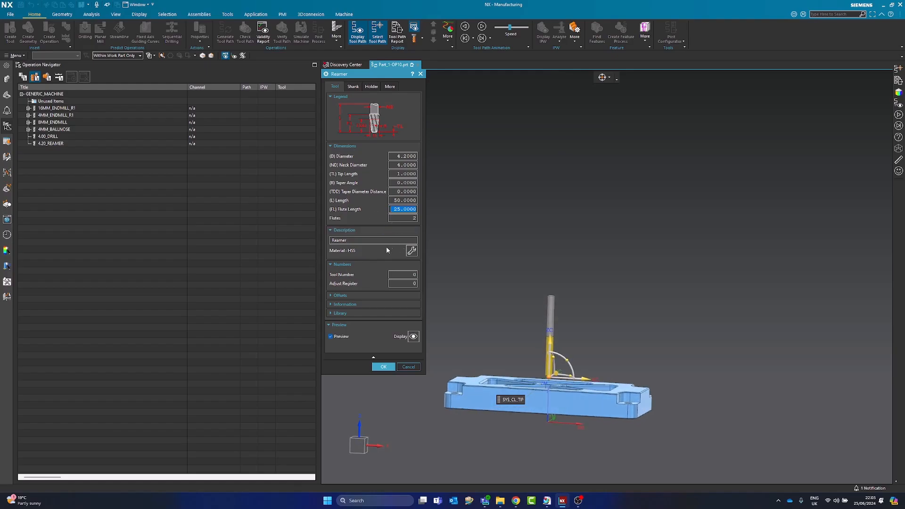
Assign tool number 6 to the reamer, accept its definition and preview the tool over the part
double_click(410, 275)
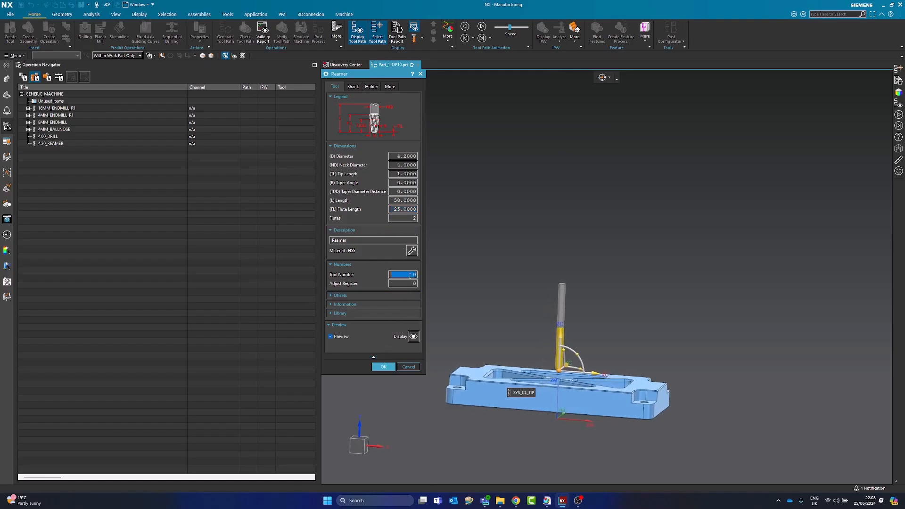
text(6)
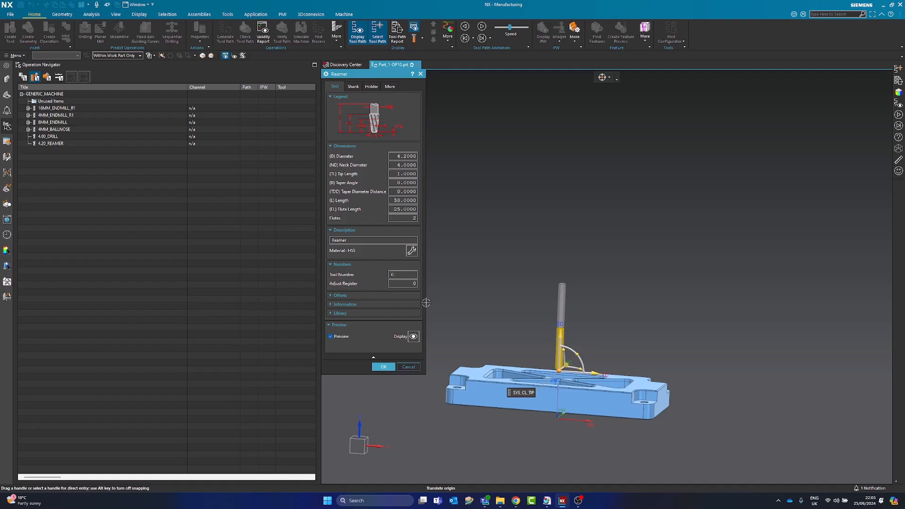
click(384, 367)
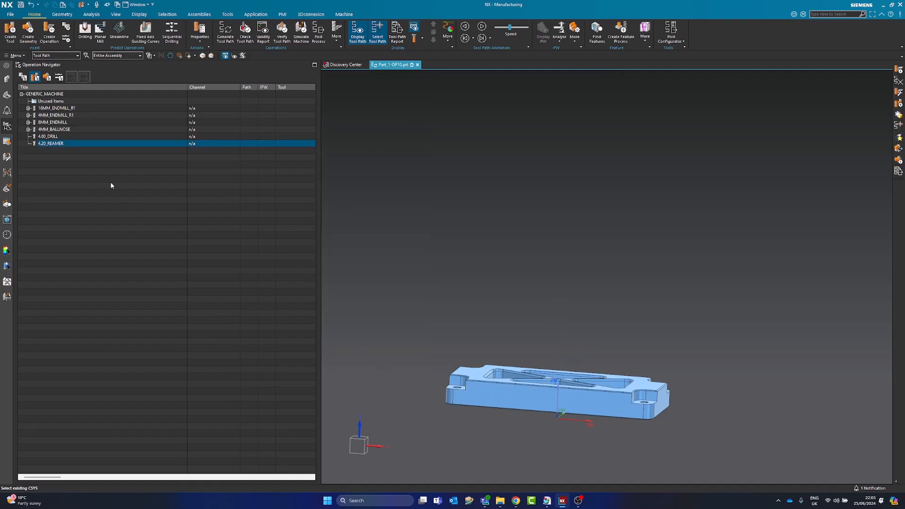
click(52, 136)
click(58, 144)
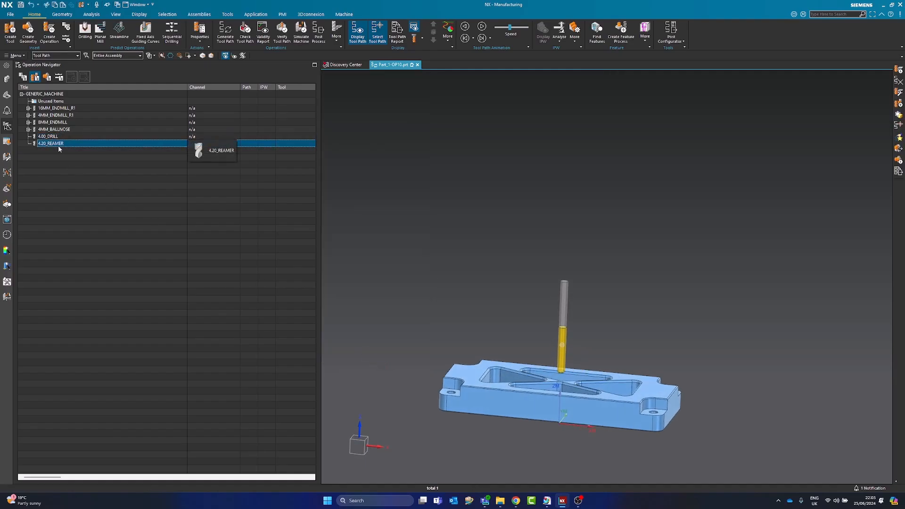
scroll(611, 351, up, 5)
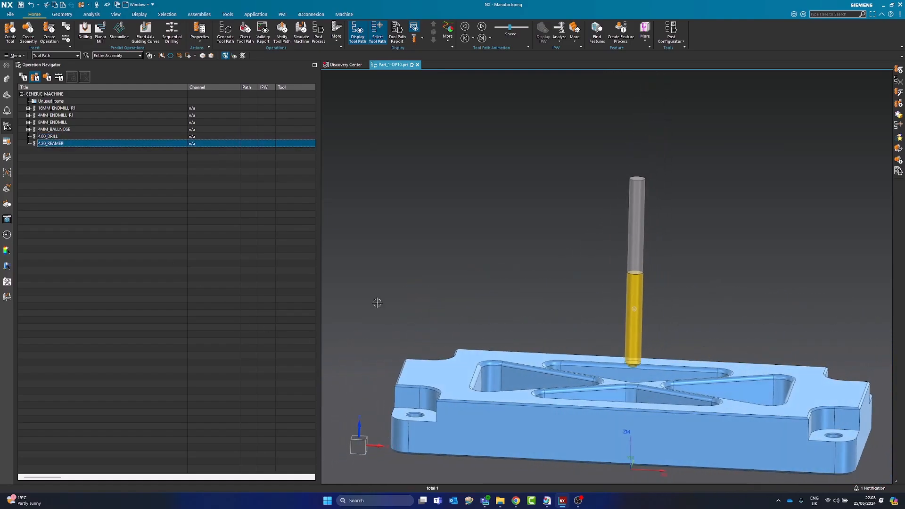
Insert a mill_planar chamfer mill tool named 6MM_45DEG_CHAMFER under GENERIC_MACHINE
right_click(54, 96)
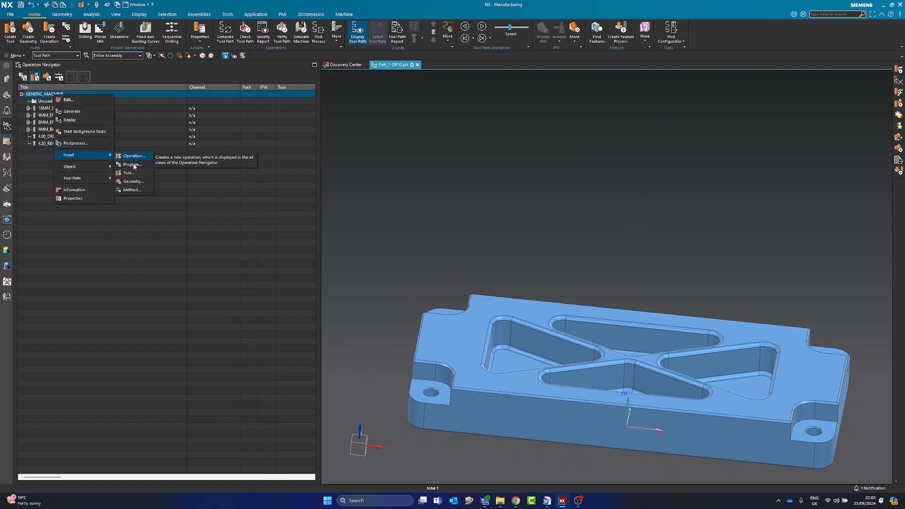
click(136, 172)
click(364, 94)
click(364, 94)
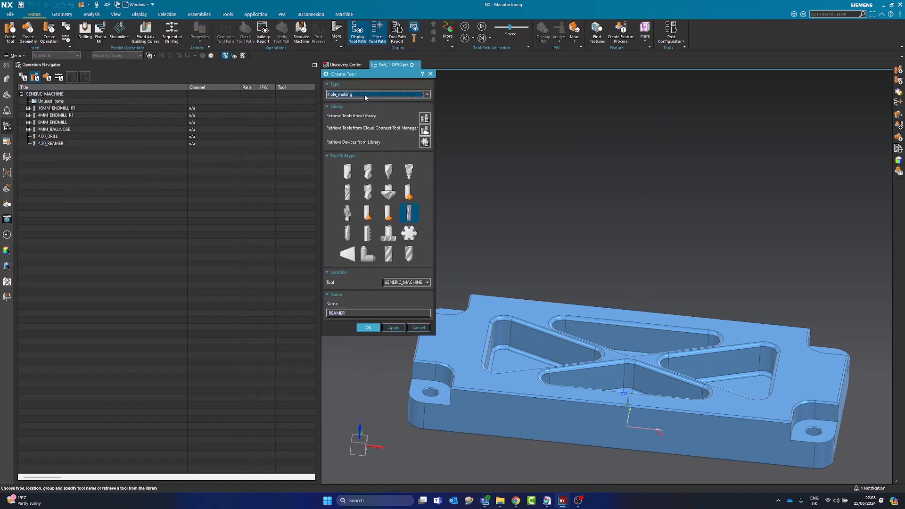
click(365, 94)
click(354, 106)
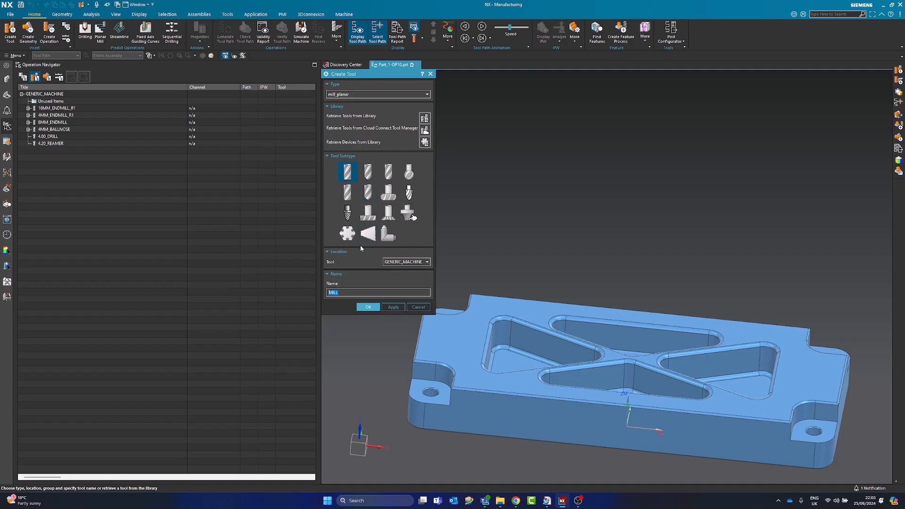
click(367, 173)
drag(367, 293, 320, 292)
text(6MM_45DEG_CHAMFER)
click(369, 307)
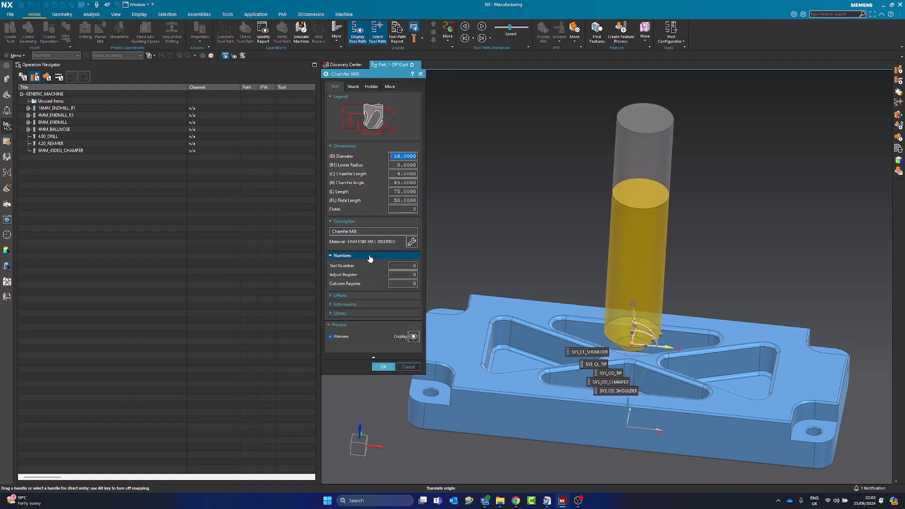
Set the chamfer mill's diameter to 6
click(394, 155)
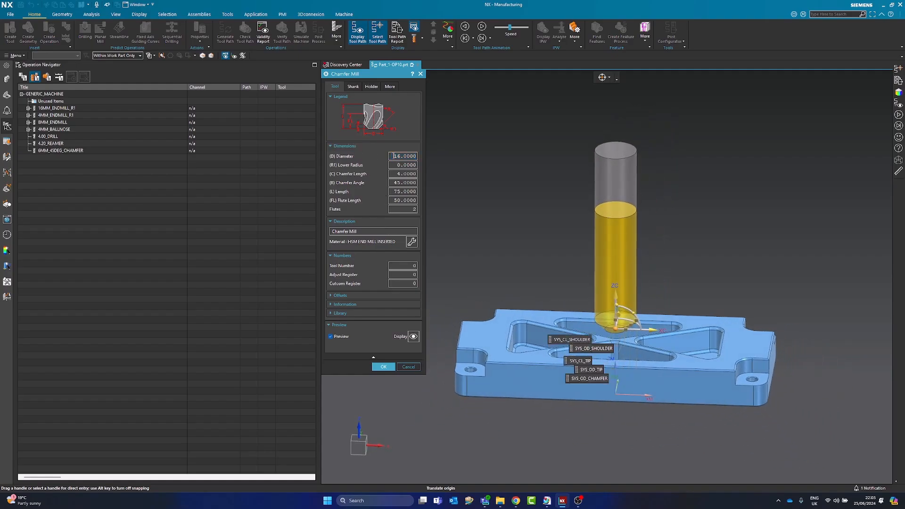
text(6)
key(Tab)
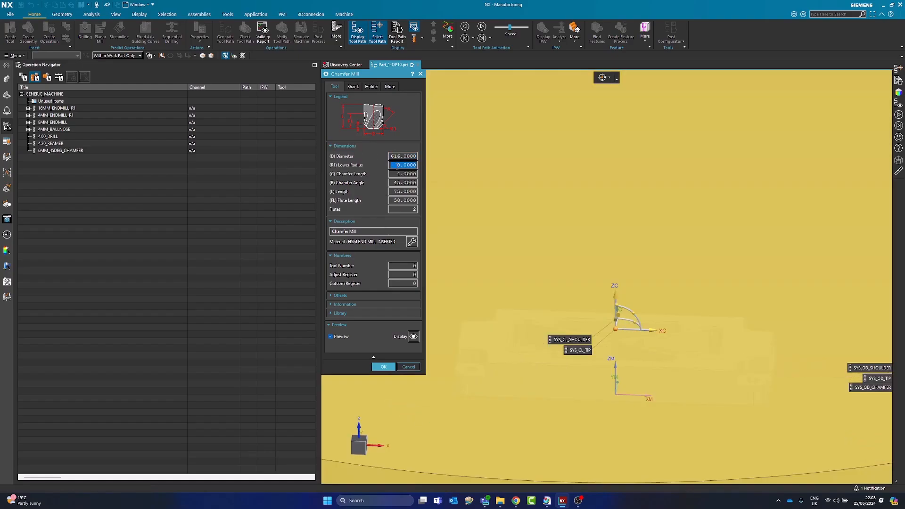
double_click(407, 156)
text(6)
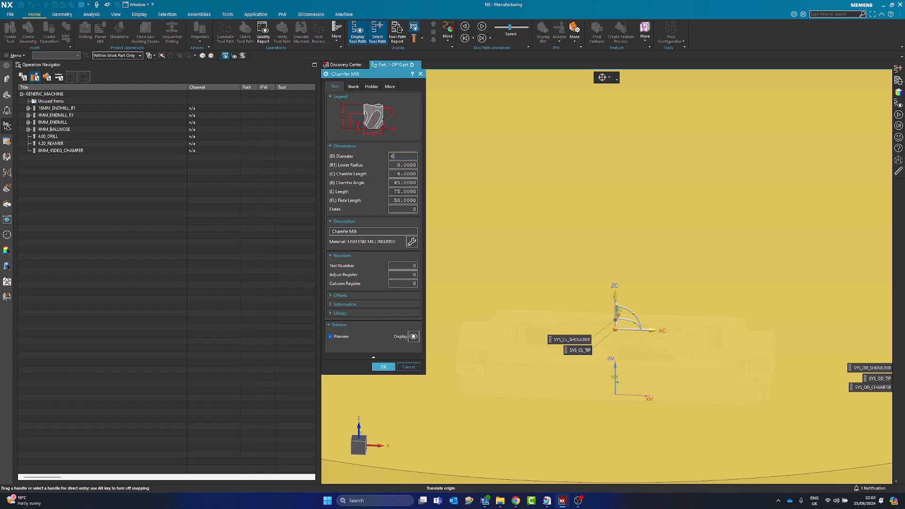
key(Tab)
Set both the chamfer length and the flute length of the chamfer mill to 3
double_click(401, 173)
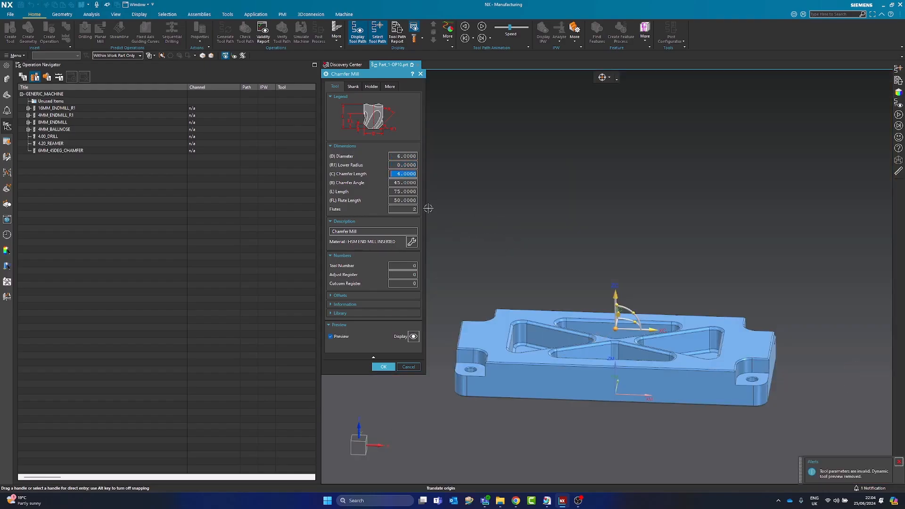
text(6)
key(Tab)
double_click(406, 200)
text(6)
key(Tab)
double_click(405, 174)
text(3)
key(Tab)
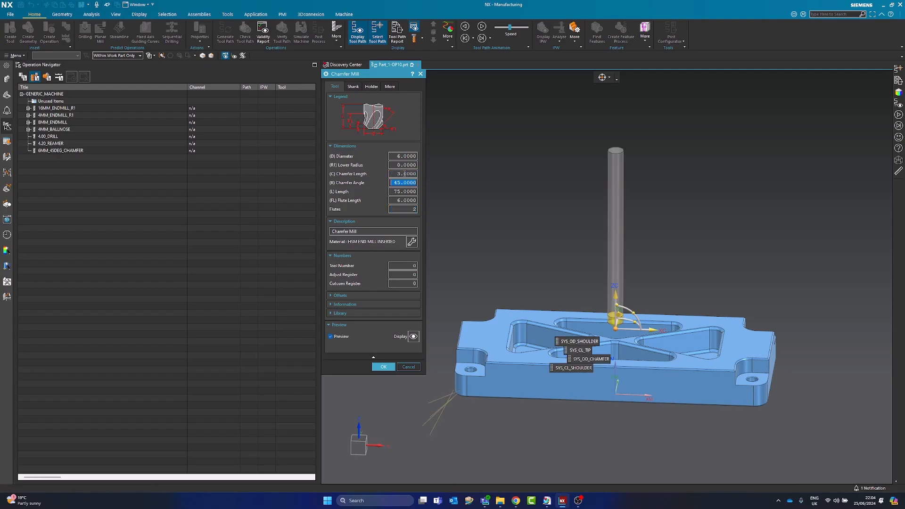
scroll(613, 268, up, 3)
scroll(613, 267, down, 2)
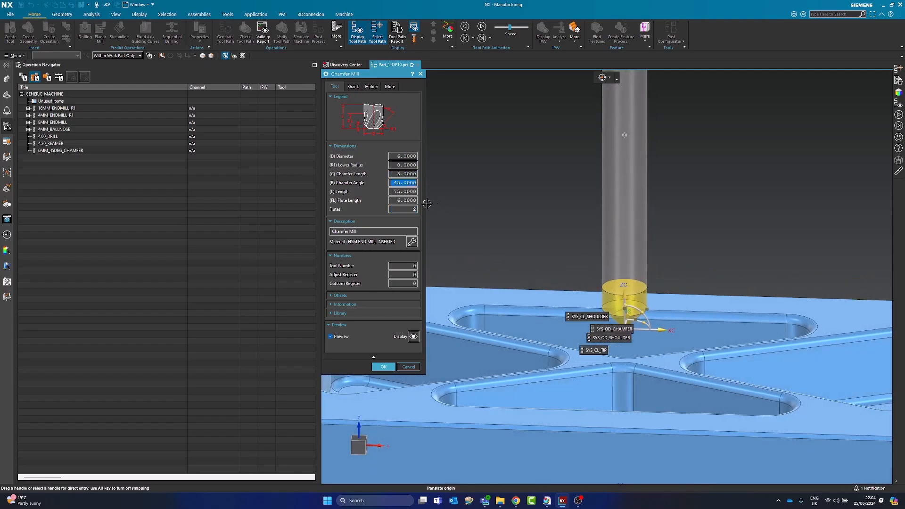
double_click(404, 201)
text(3)
key(Tab)
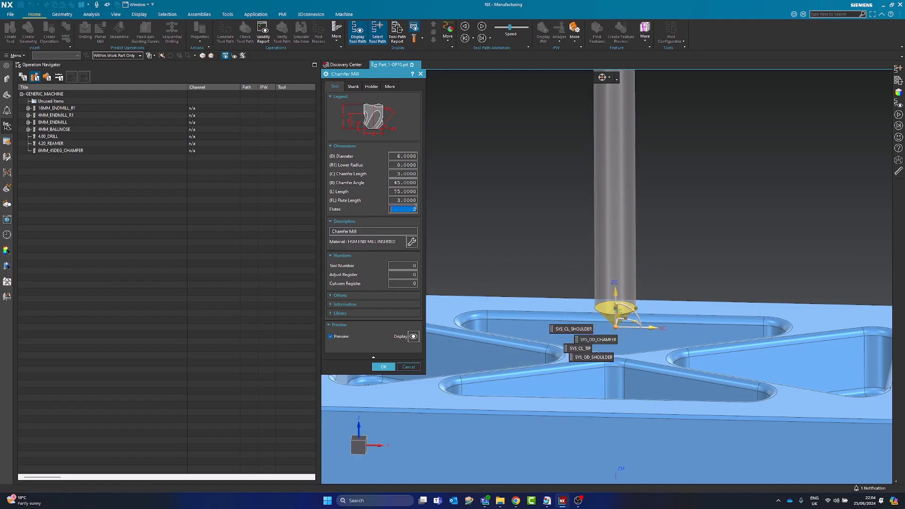
Set the chamfer mill's overall length to 50, accept its definition and preview the tool over the part
scroll(508, 203, down, 4)
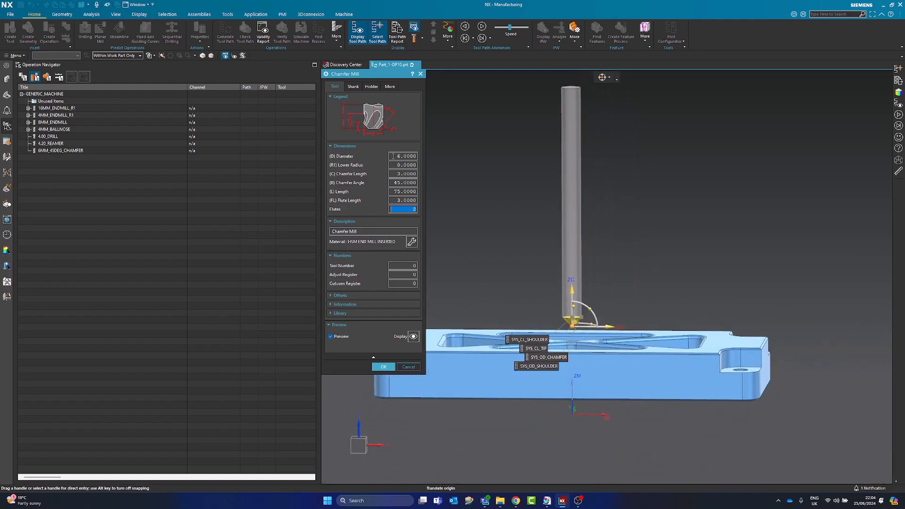
scroll(560, 276, up, 1)
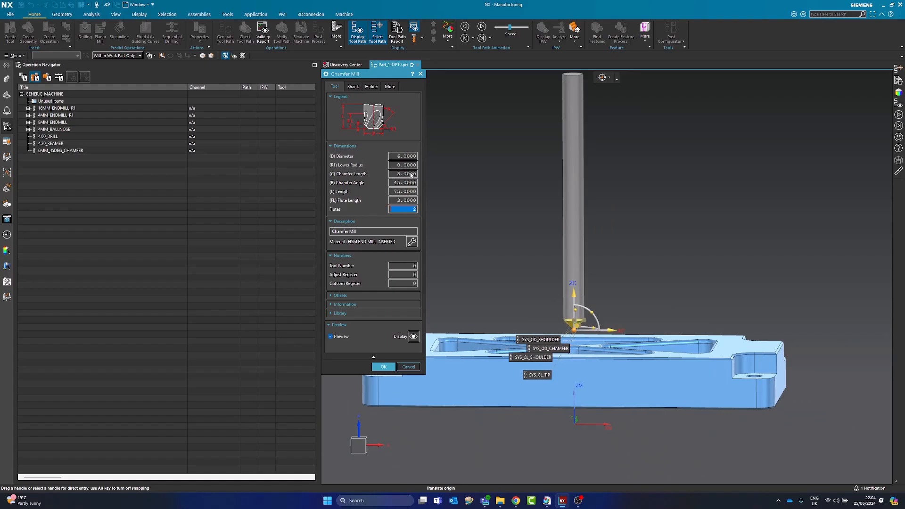
scroll(412, 173, up, 4)
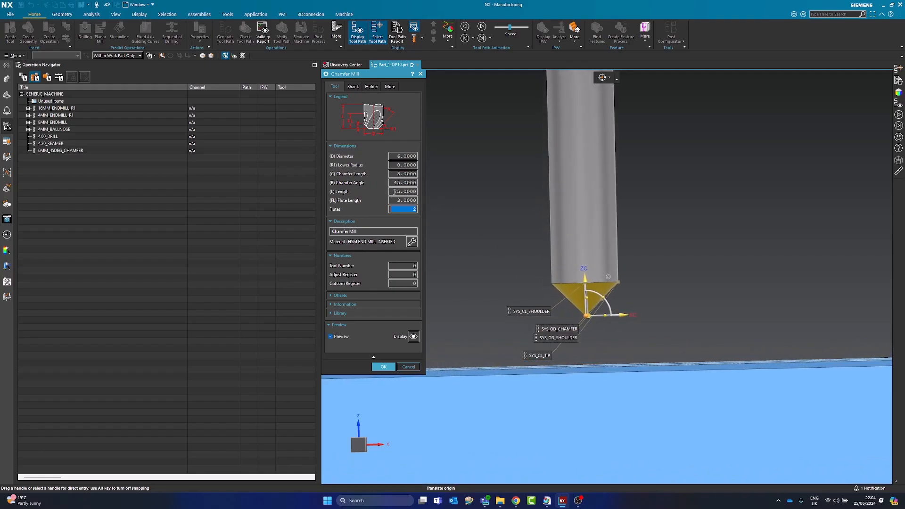
click(397, 192)
text(50)
key(Tab)
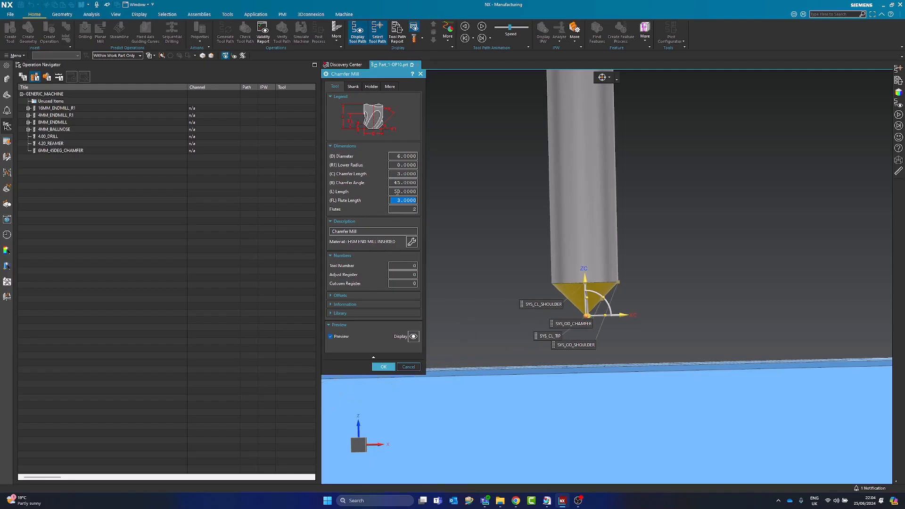
key(Tab)
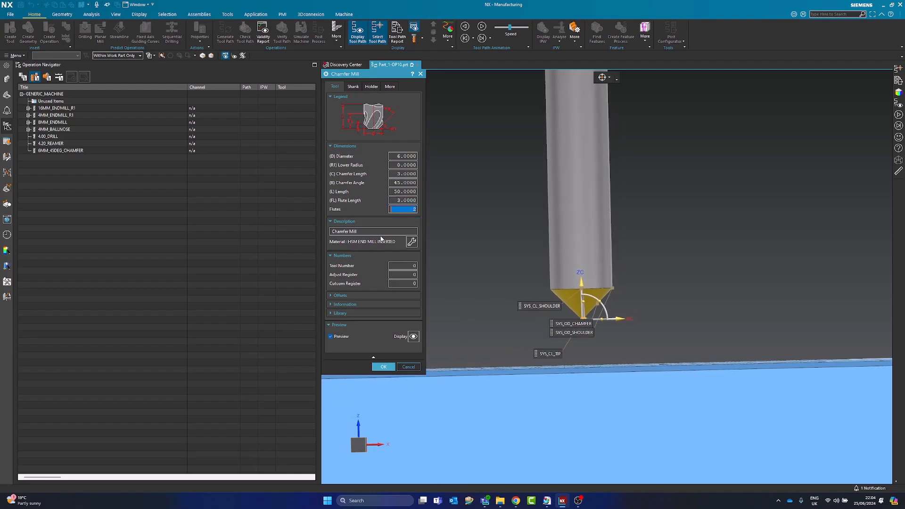
click(383, 367)
click(63, 148)
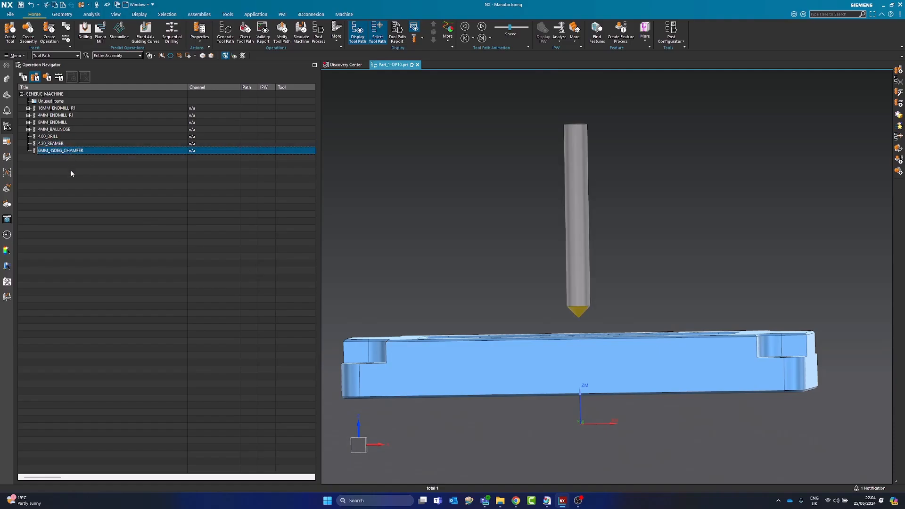
click(66, 161)
Start a new hole_making operation under the HOLES_AND_CHAMFERS program group
click(23, 77)
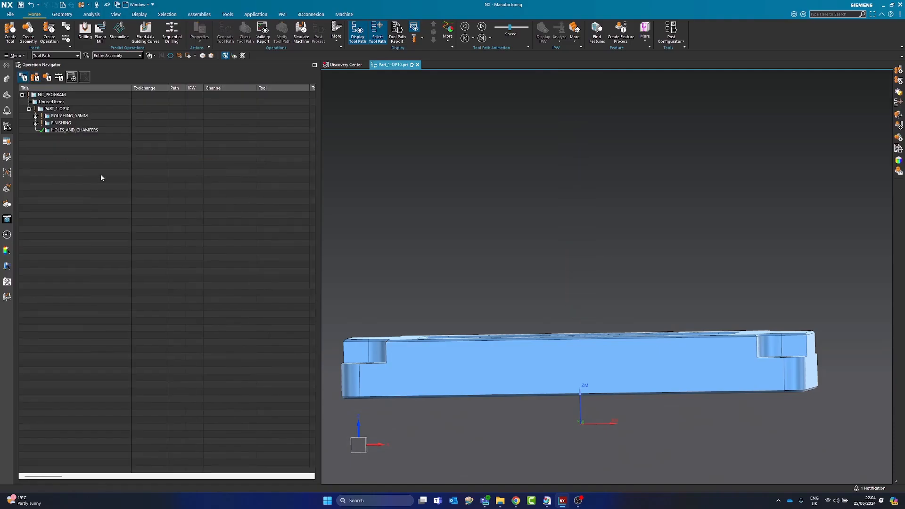
key(Home)
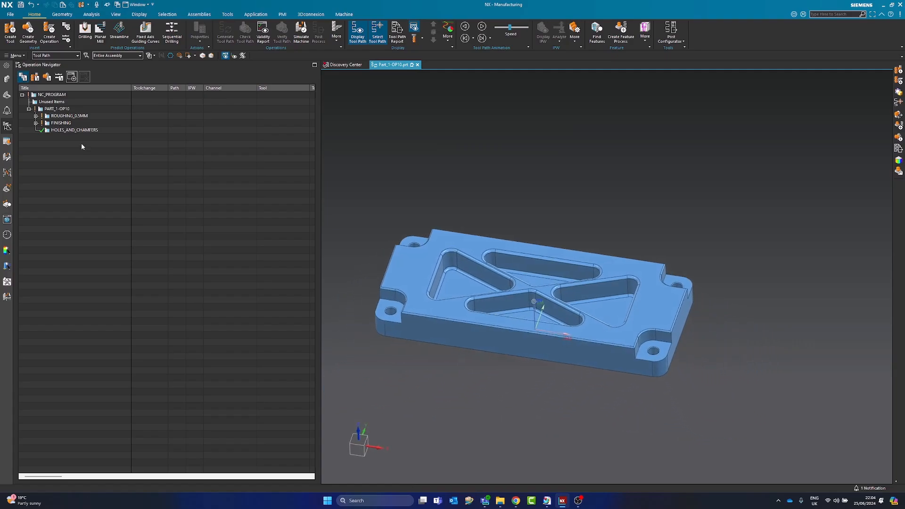
click(66, 131)
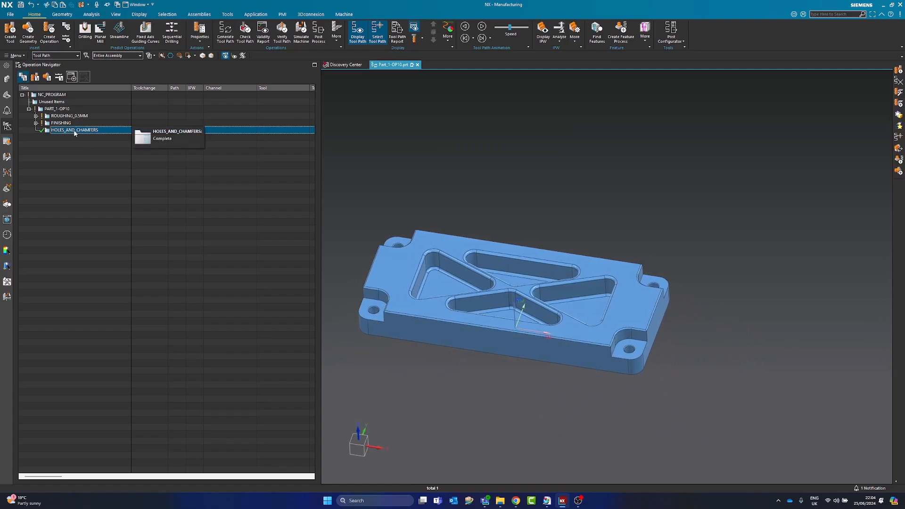
right_click(75, 133)
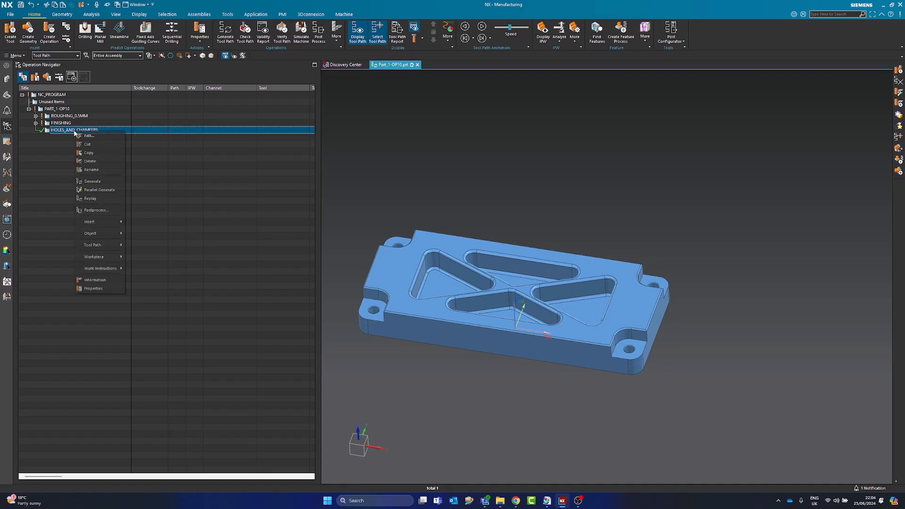
mouse_move(116, 221)
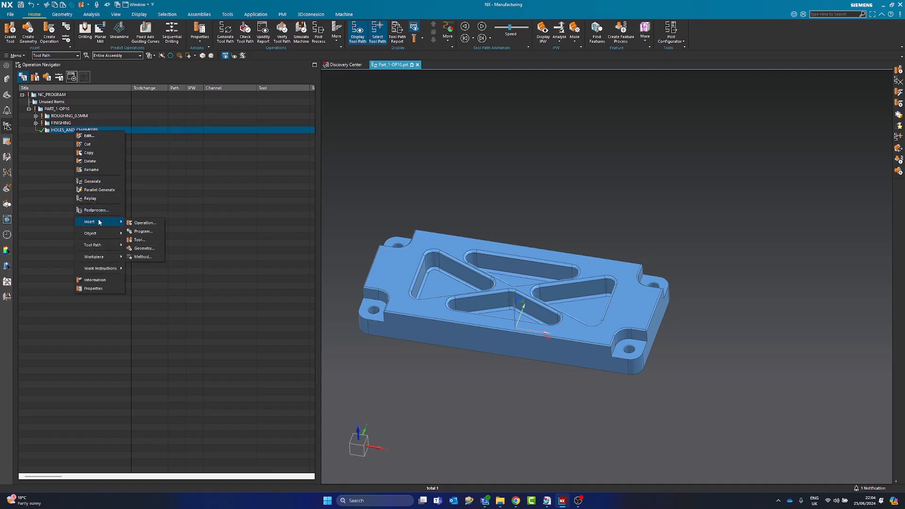
click(142, 224)
click(347, 94)
click(350, 109)
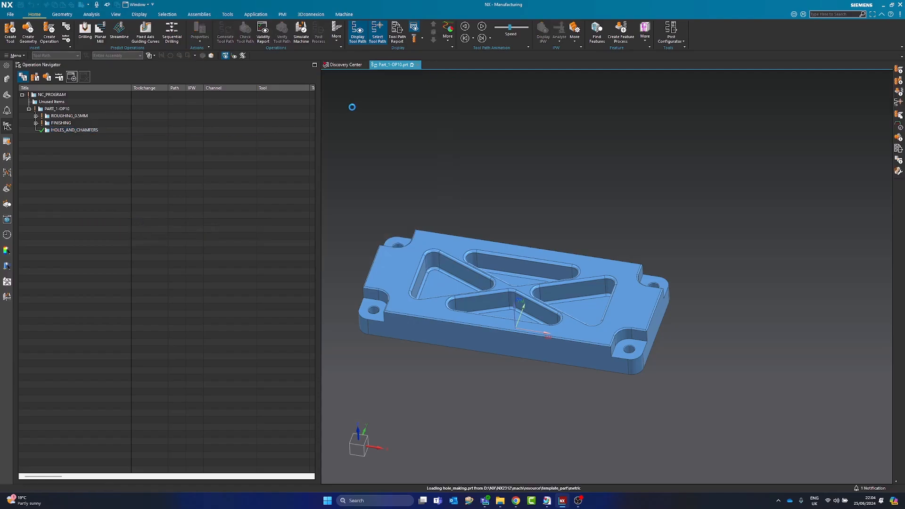
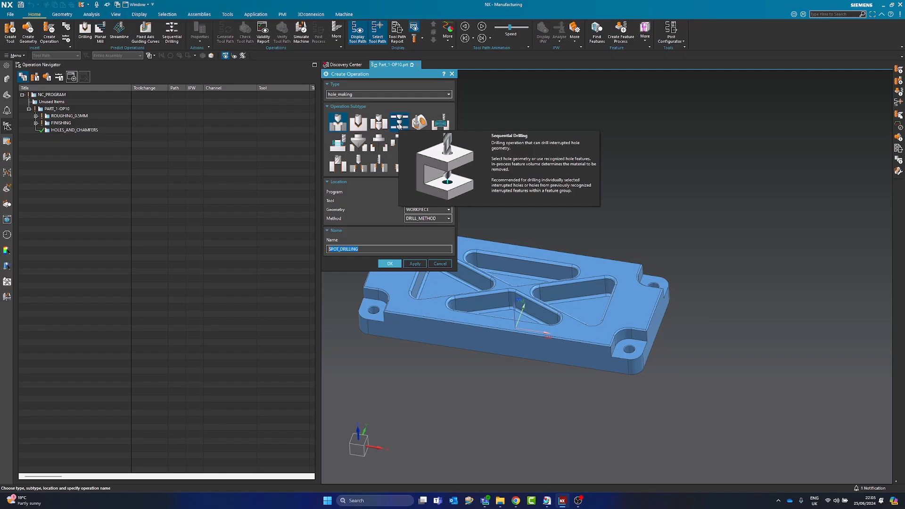
Choose the Drilling subtype for the new operation and assign the 4.00_DRILL tool
click(357, 124)
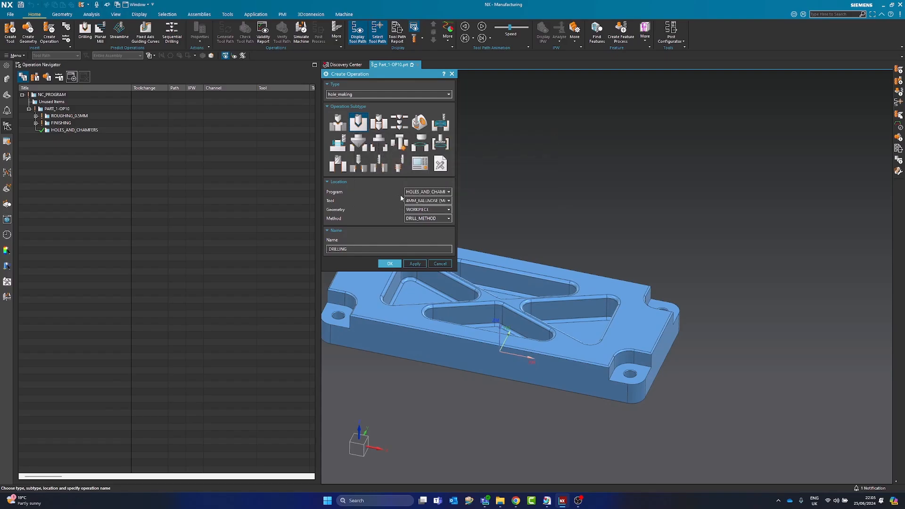
click(419, 200)
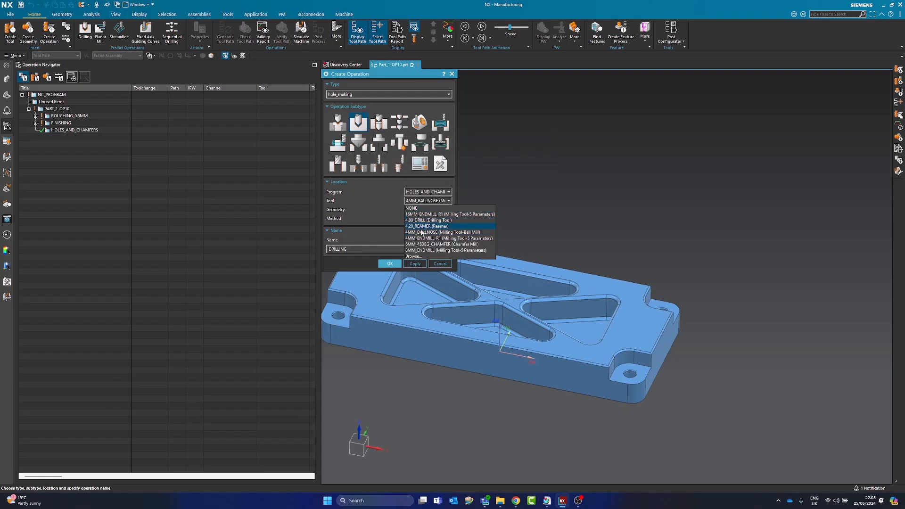
click(419, 220)
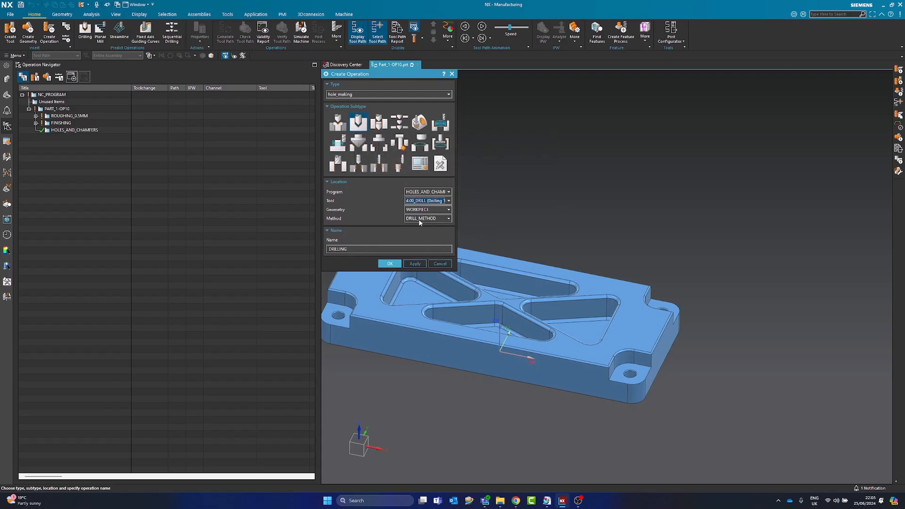
Assign the 4.2_HOLES geometry and DRILL_METHOD, keep the name DRILLING and create the operation
click(419, 209)
click(429, 221)
click(412, 210)
click(419, 217)
scroll(418, 237, down, 1)
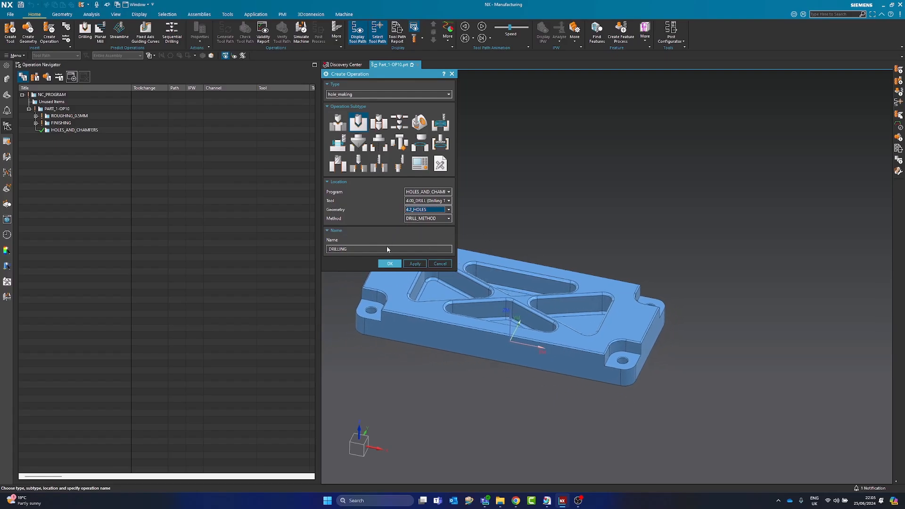
click(416, 219)
click(423, 226)
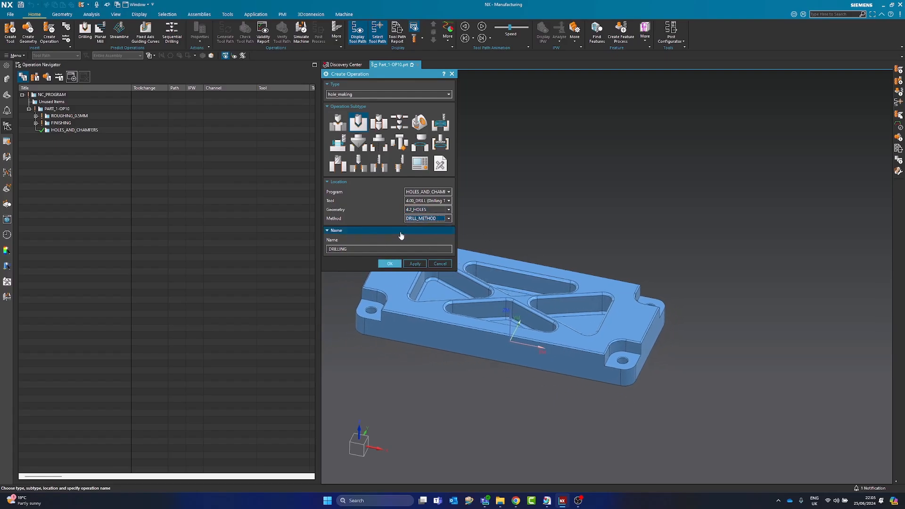
click(391, 263)
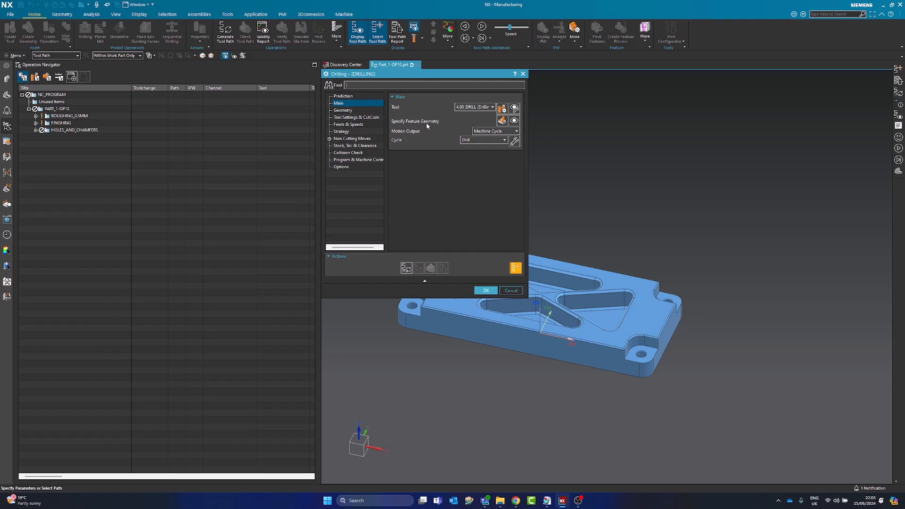
Display the drilling operation's feature geometry on the part and check the 4.2_HOLES group in the geometry view
click(515, 121)
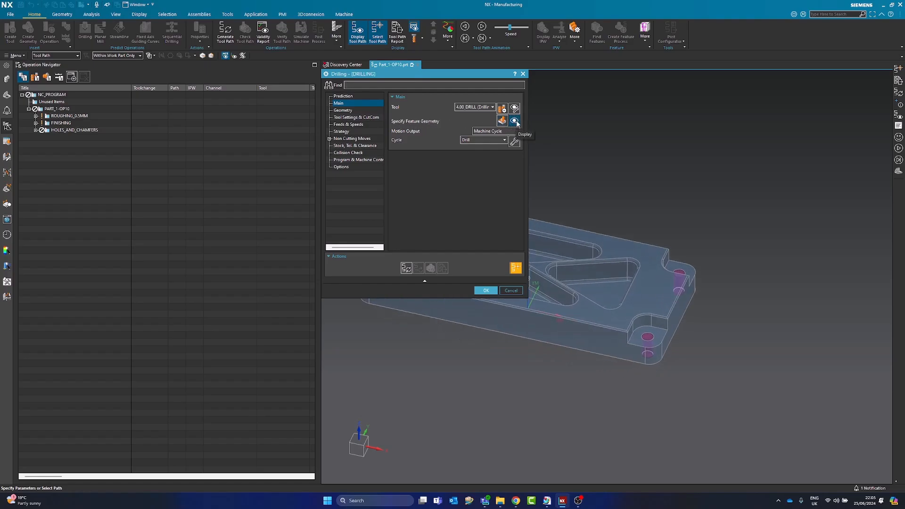
scroll(644, 349, down, 3)
middle_drag(695, 309, 659, 294)
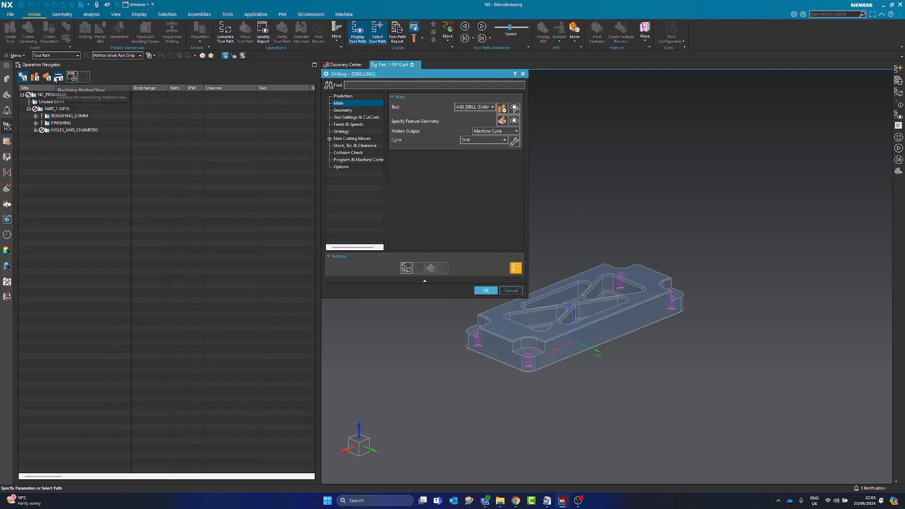
click(47, 77)
click(59, 187)
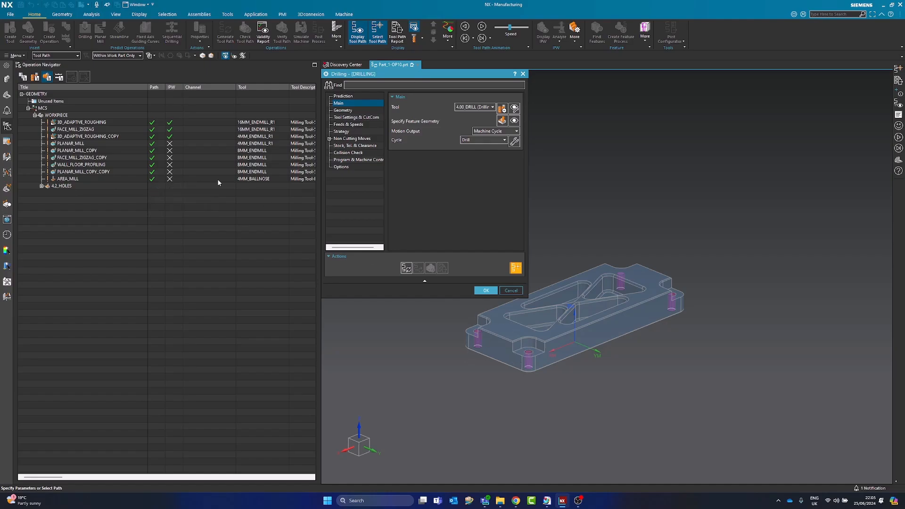
click(22, 77)
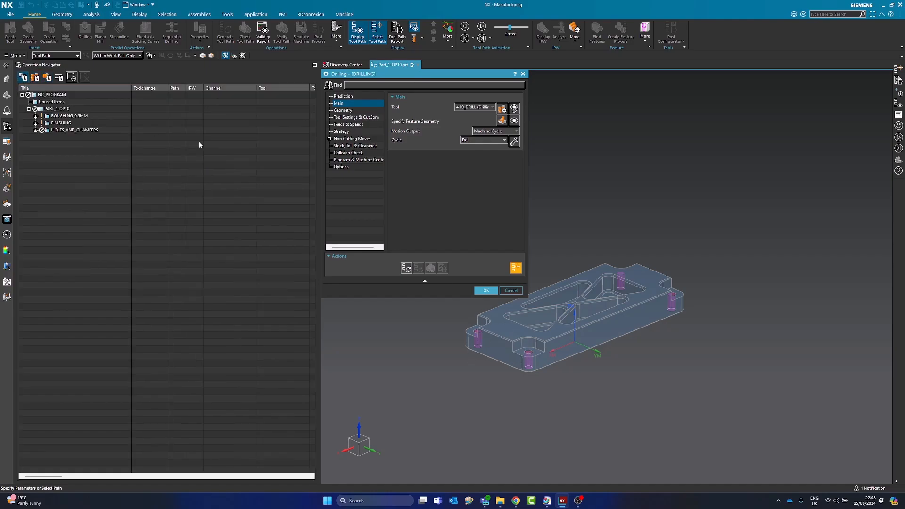
Open the operation's feature geometry and review the listed holes' diameters, depths, depth limits and tip angles
click(502, 121)
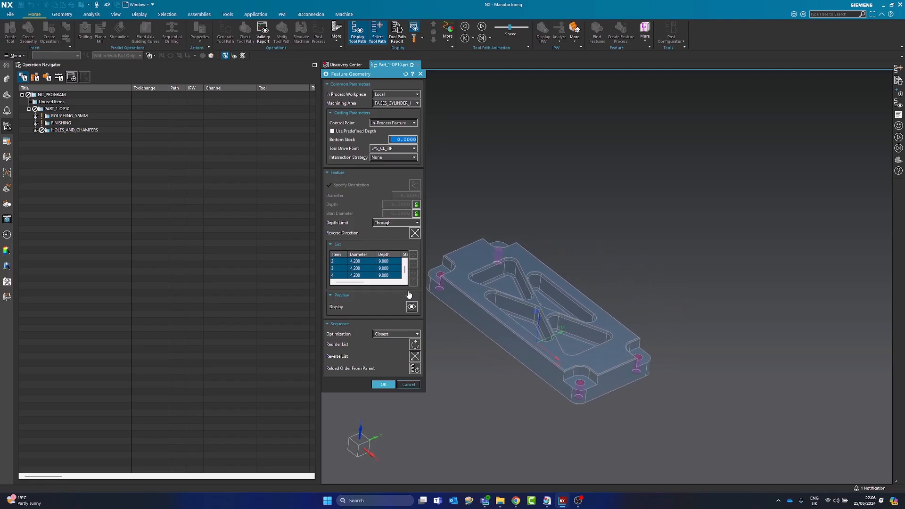
drag(426, 306, 456, 307)
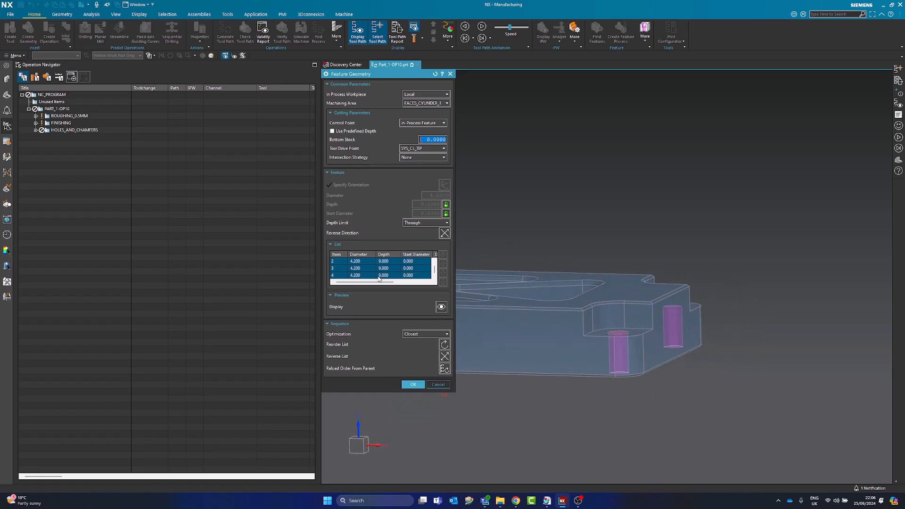
drag(379, 281, 397, 282)
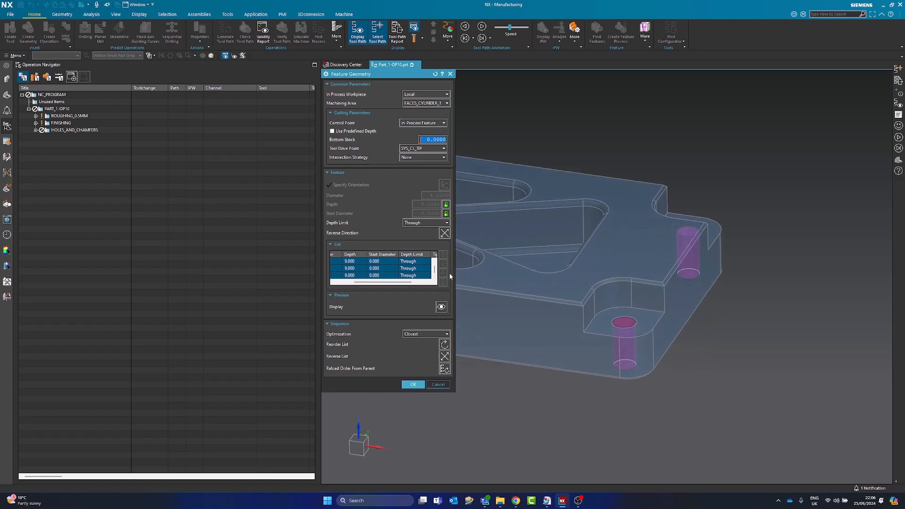
drag(401, 282, 415, 282)
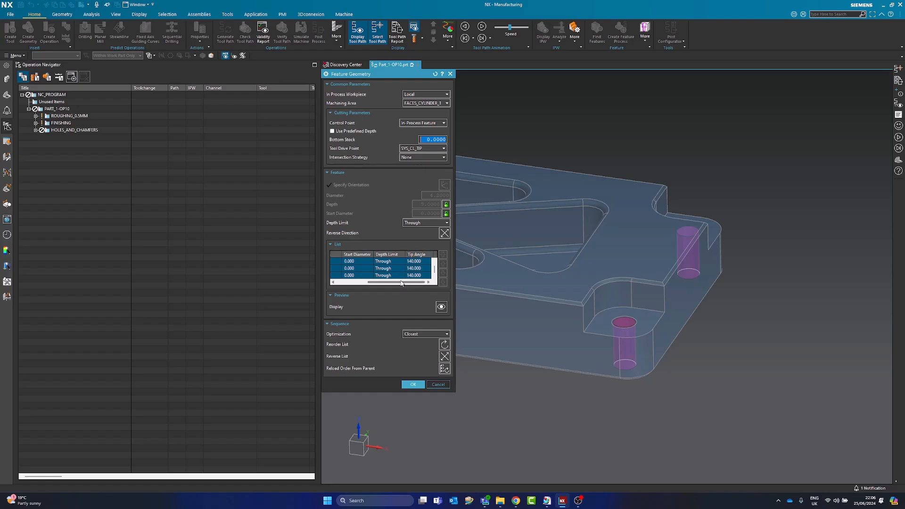
drag(387, 283, 355, 283)
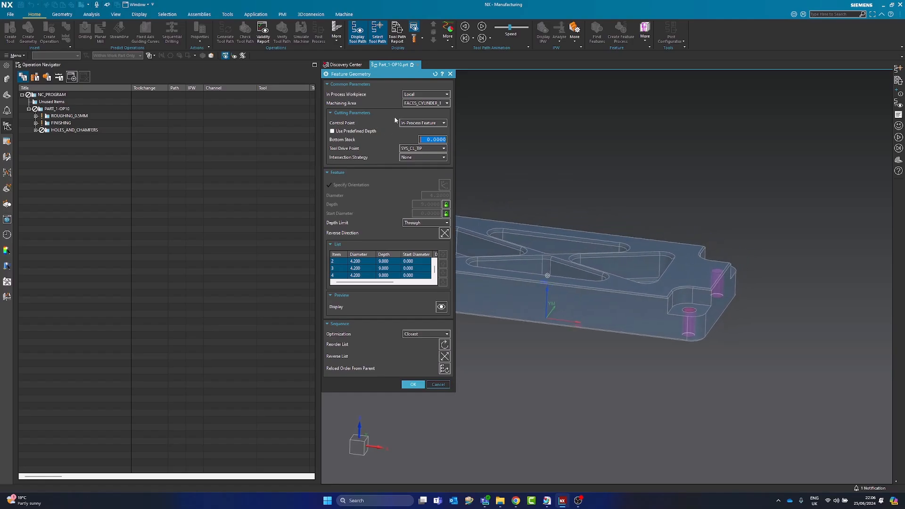
Choose FACES_CYLINDER_1 as the machining area, inspect the highlighted hole volumes and accept the feature geometry
click(425, 103)
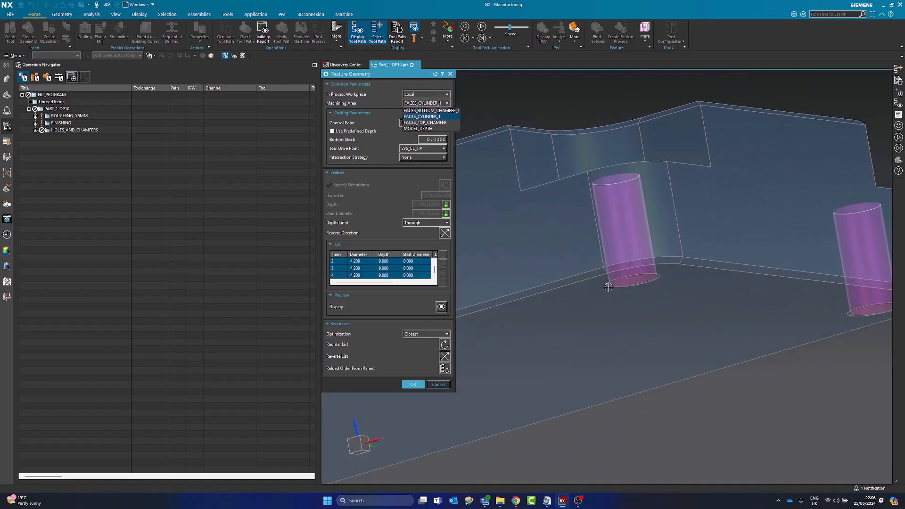
click(413, 116)
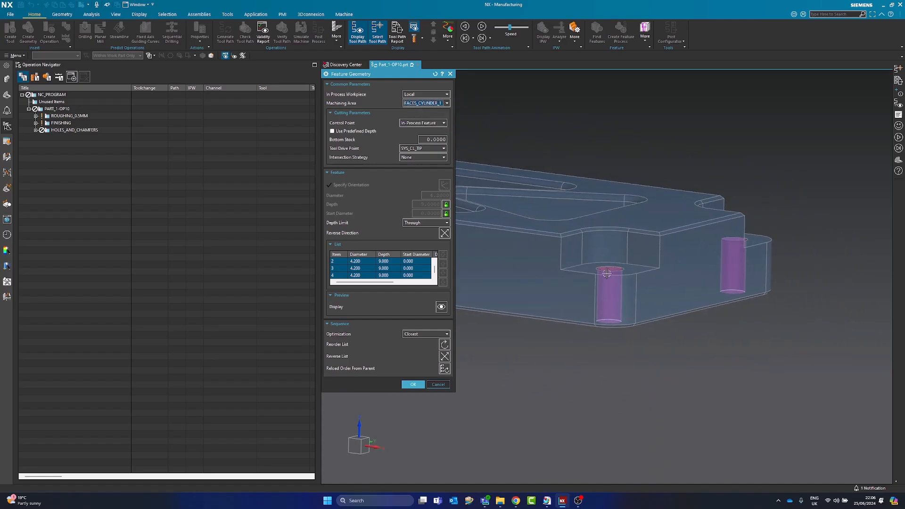
scroll(606, 274, up, 3)
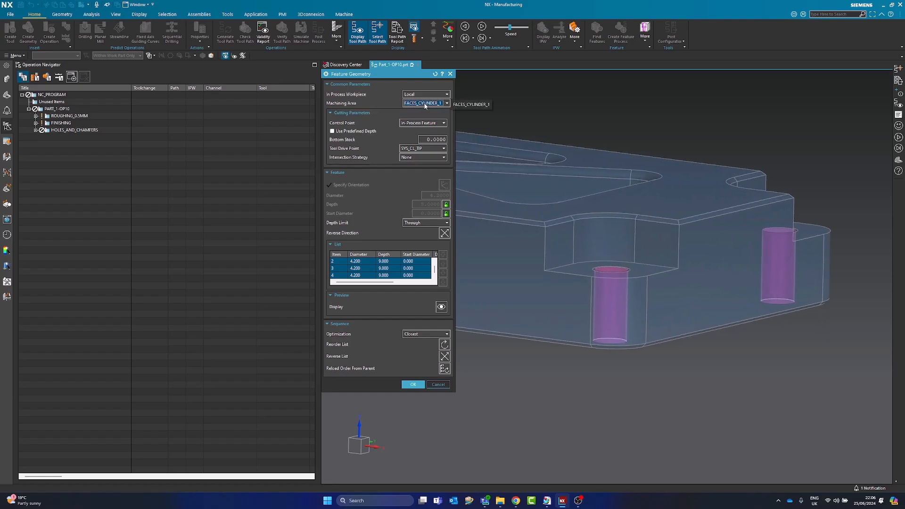
scroll(570, 285, up, 1)
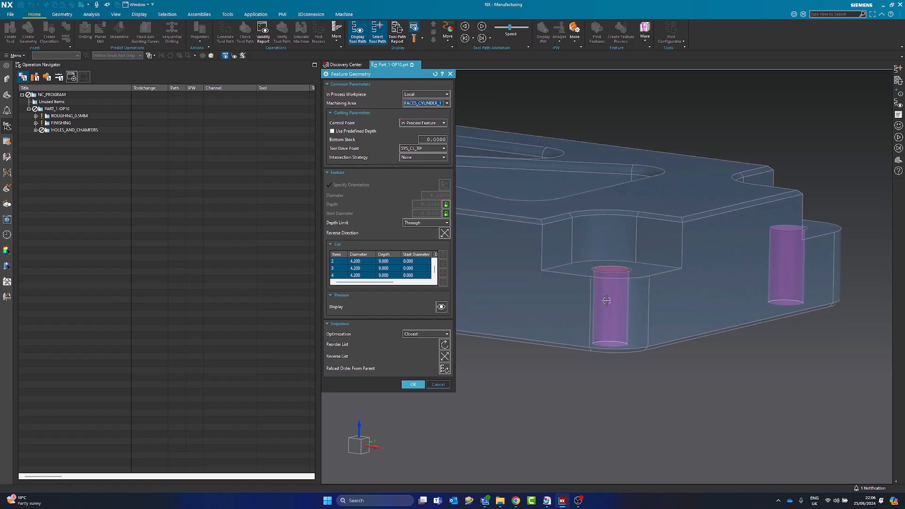
scroll(606, 298, down, 3)
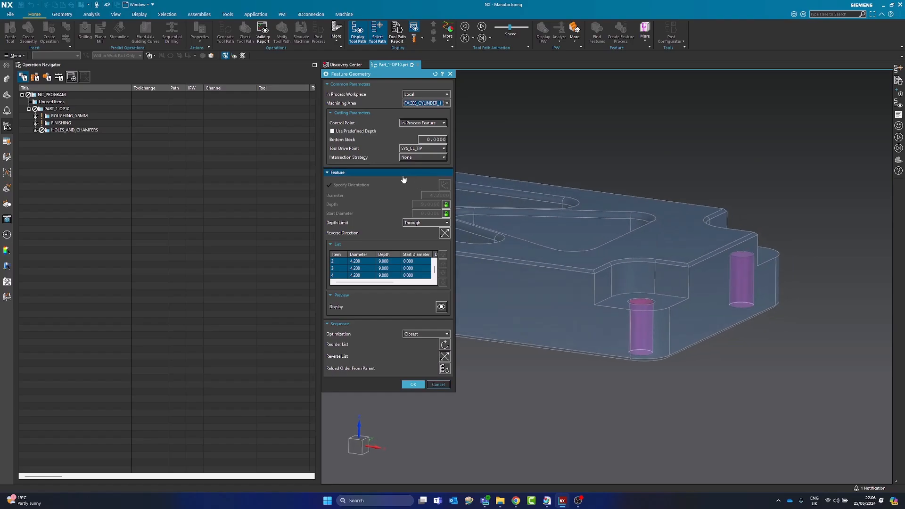
click(413, 385)
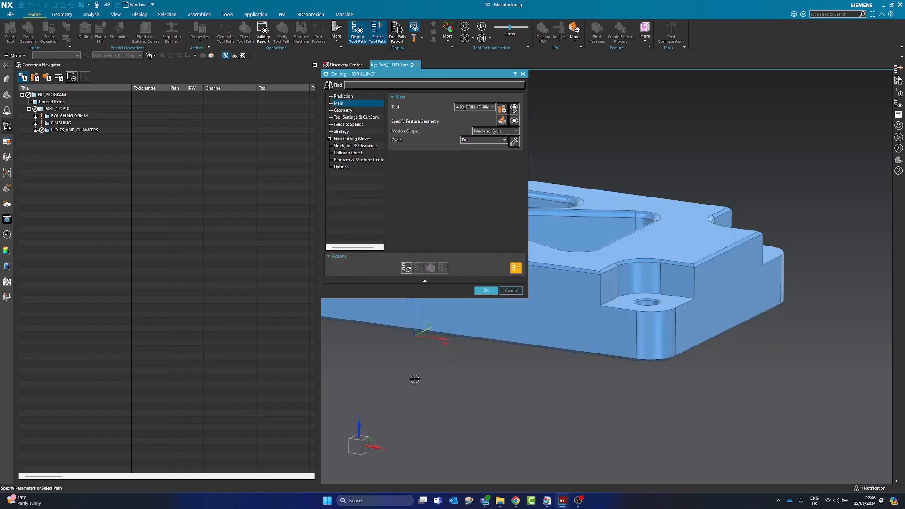
Set the drilling operation's motion output to Machine Cycle and its cycle to Drill
click(475, 140)
click(471, 147)
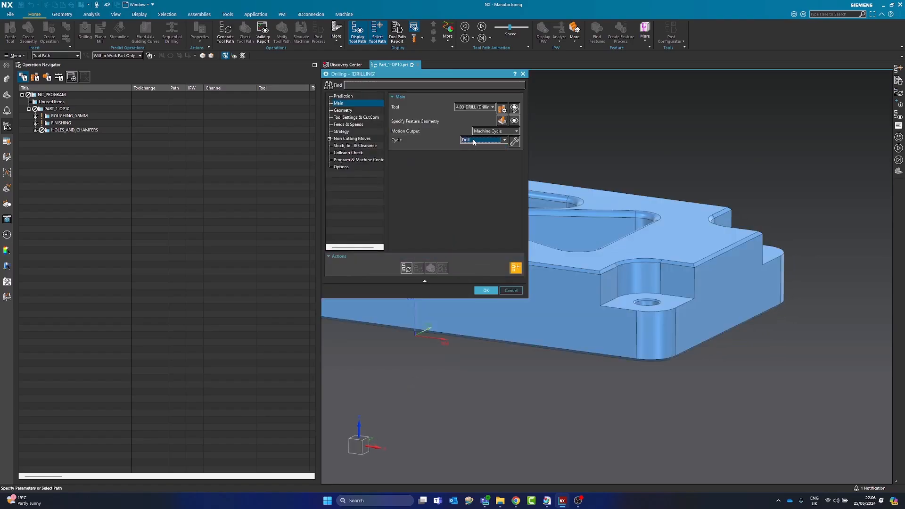
click(349, 111)
click(337, 104)
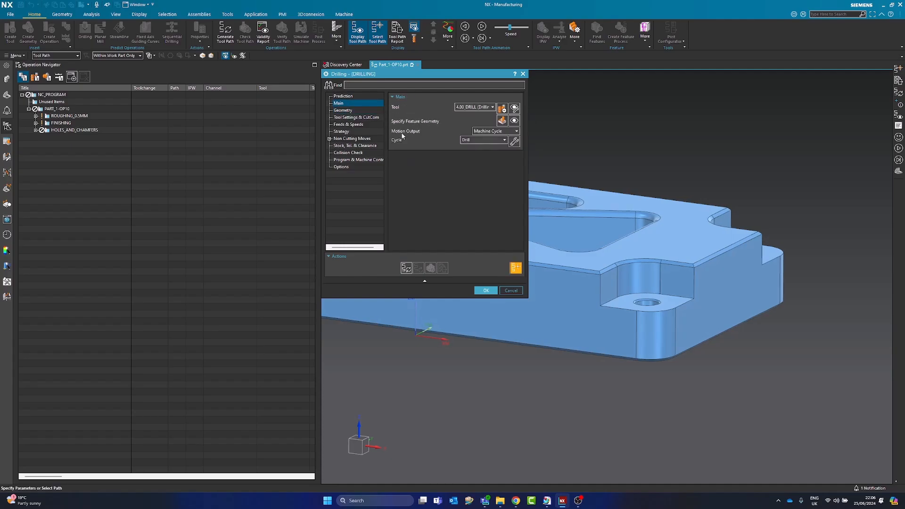
click(508, 132)
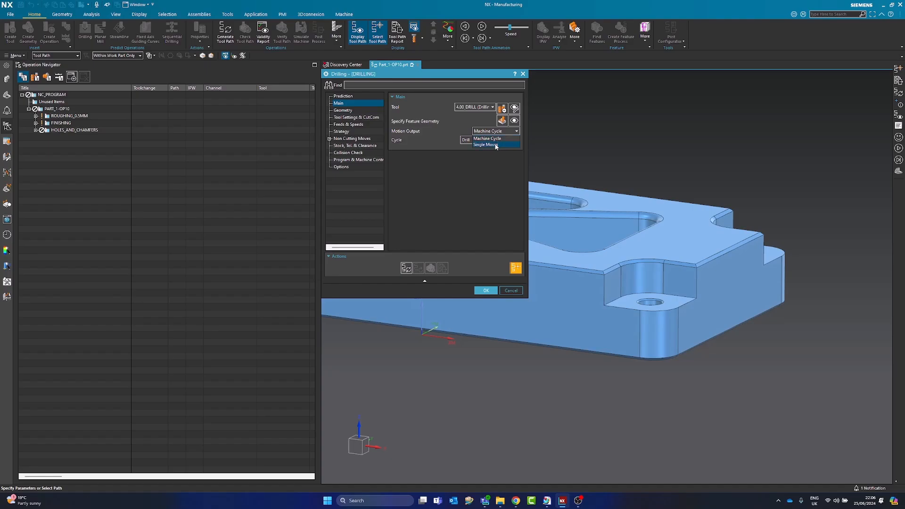
click(495, 139)
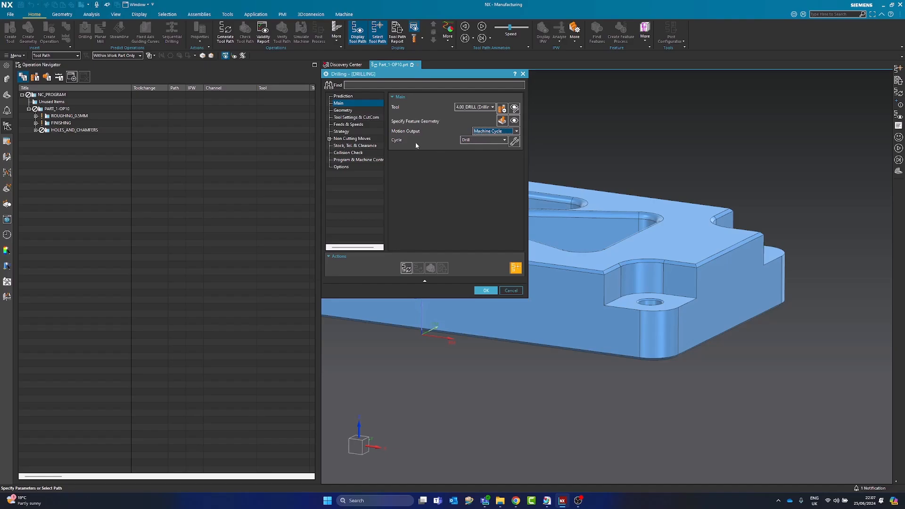
click(351, 111)
click(339, 103)
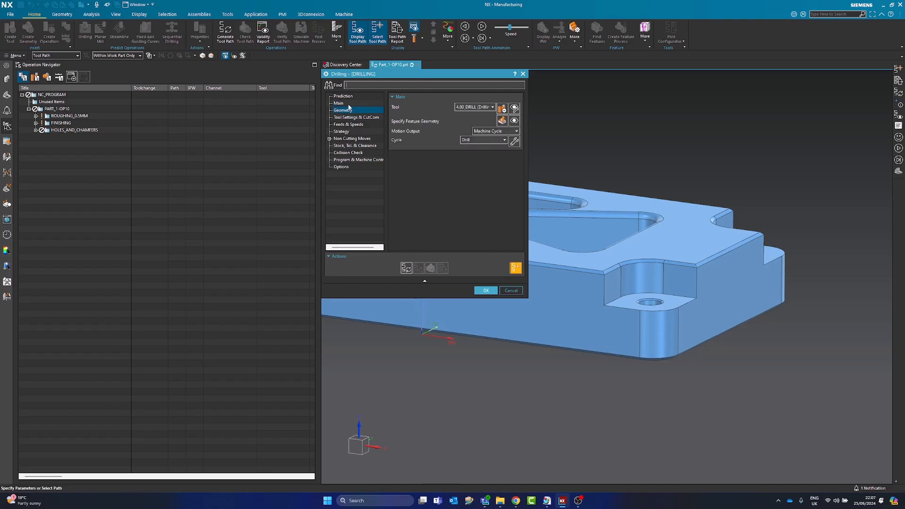
click(471, 142)
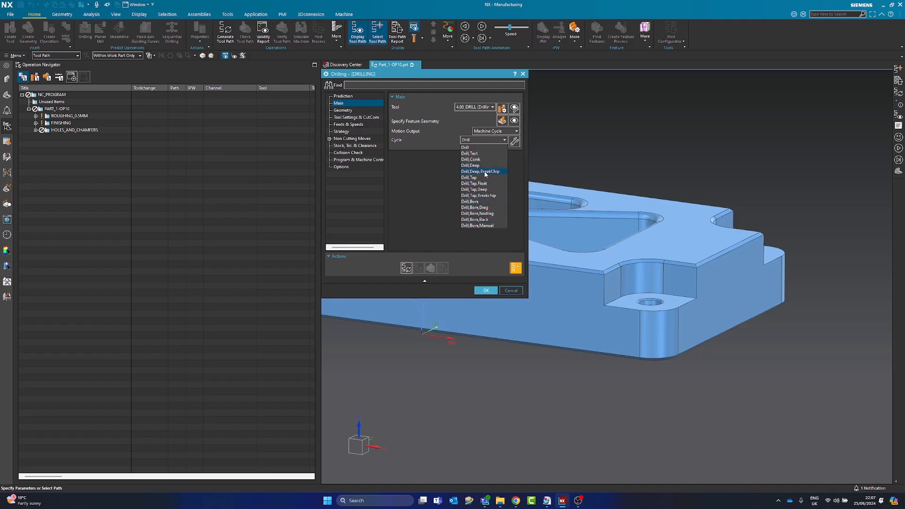
click(460, 153)
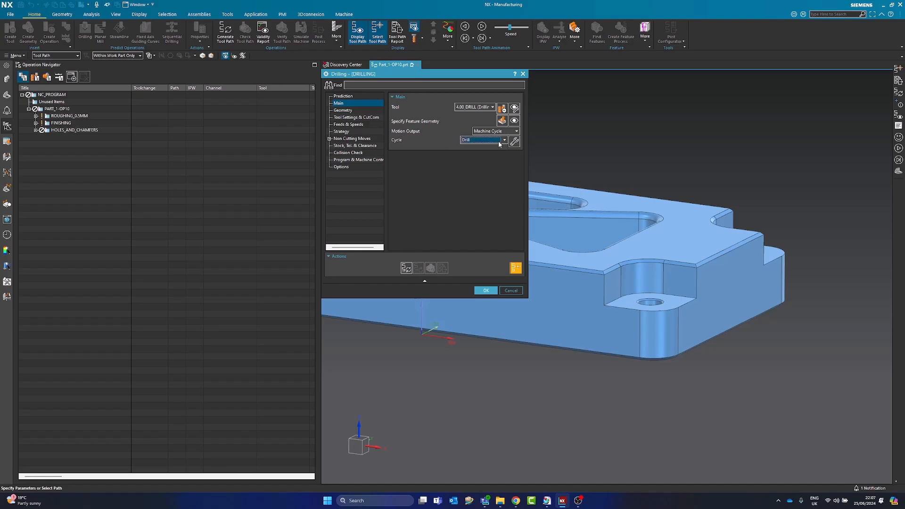
Compare the cycle parameters of Drill and Drill,Deep,BreakChip, and return the drilling operation's cycle to Drill
click(514, 140)
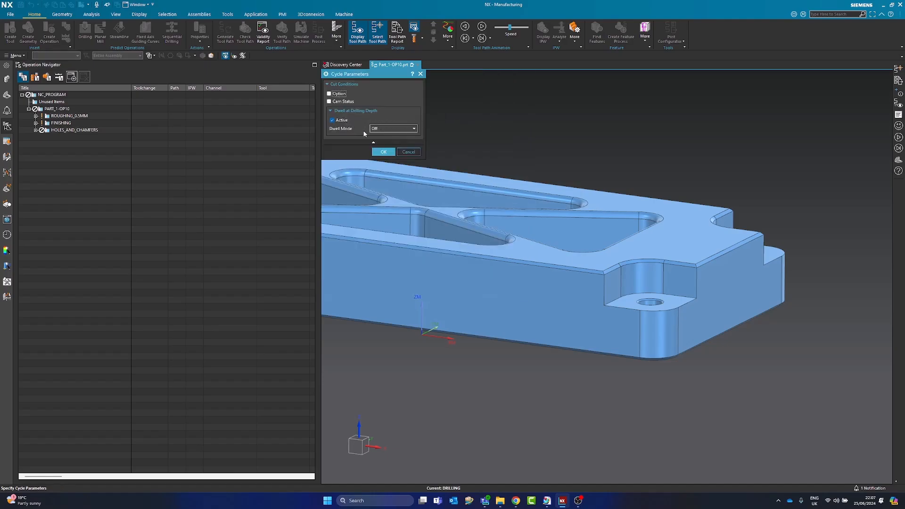
click(383, 152)
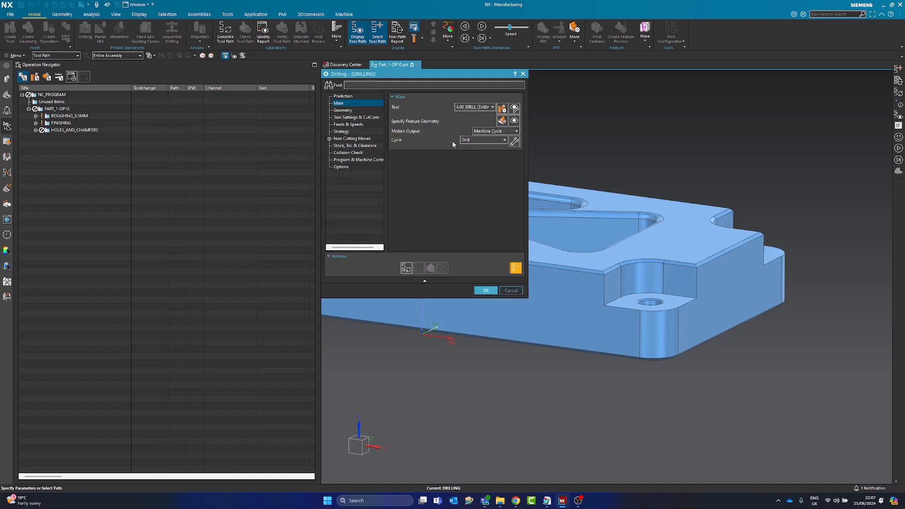
click(468, 140)
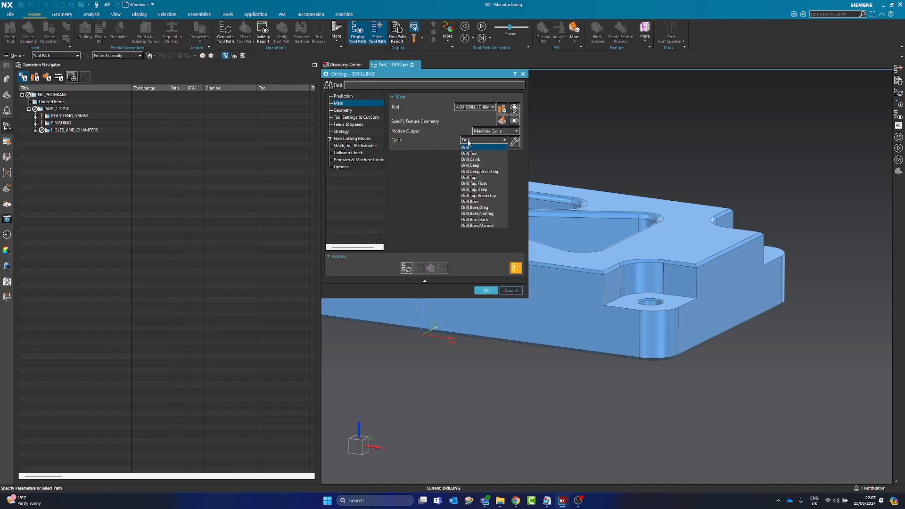
click(481, 172)
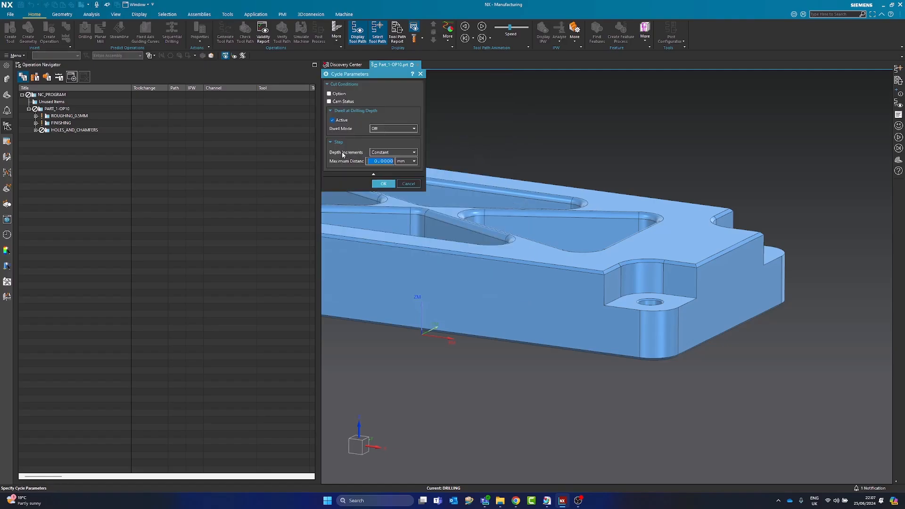
click(384, 185)
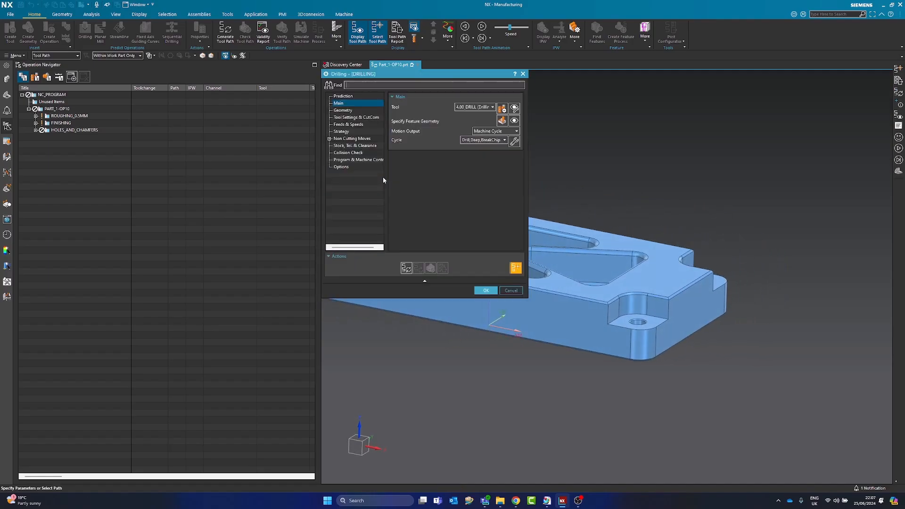
click(485, 140)
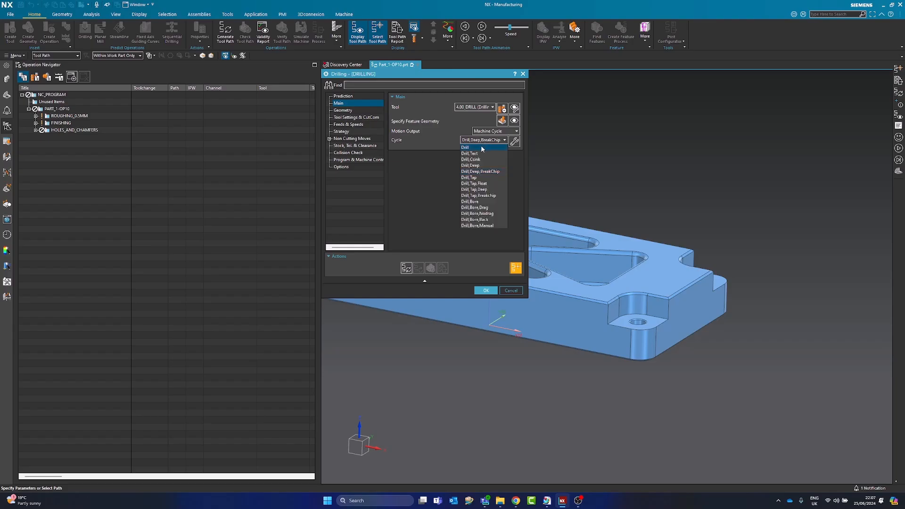
click(485, 146)
click(383, 152)
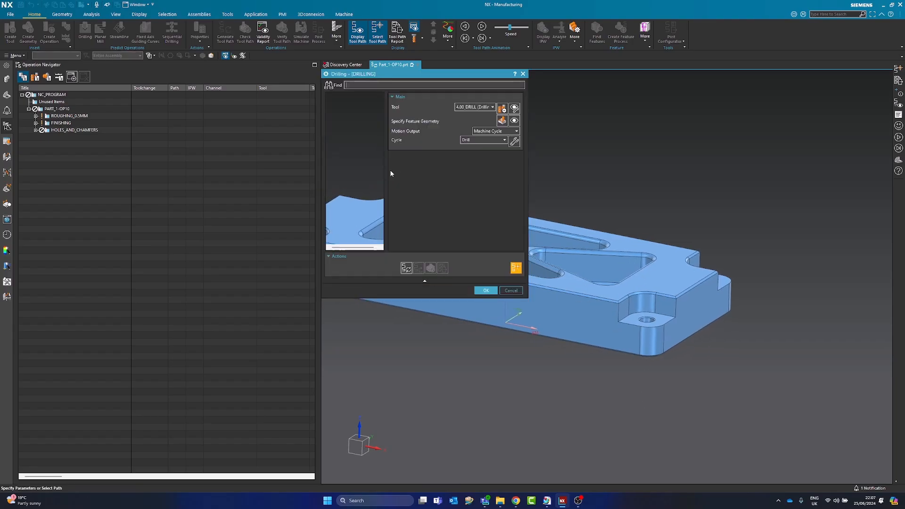
Set the drilling operation's surface speed to 100 smm and feed per tooth to 0.1, calculating the feeds and speeds from each value
click(343, 110)
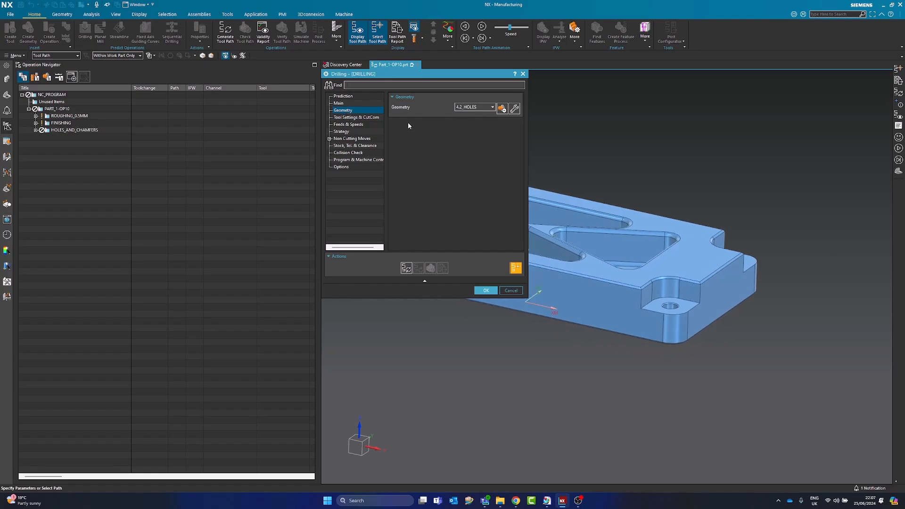
click(356, 117)
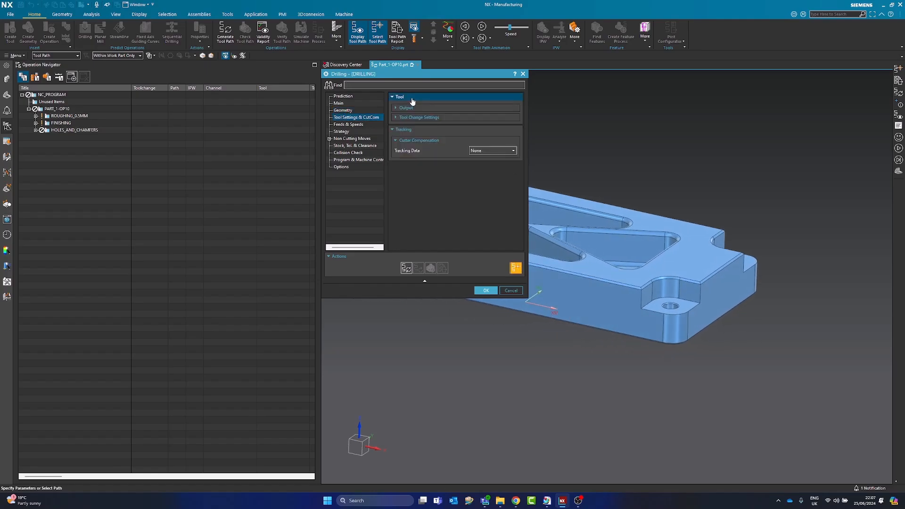
click(349, 124)
click(494, 120)
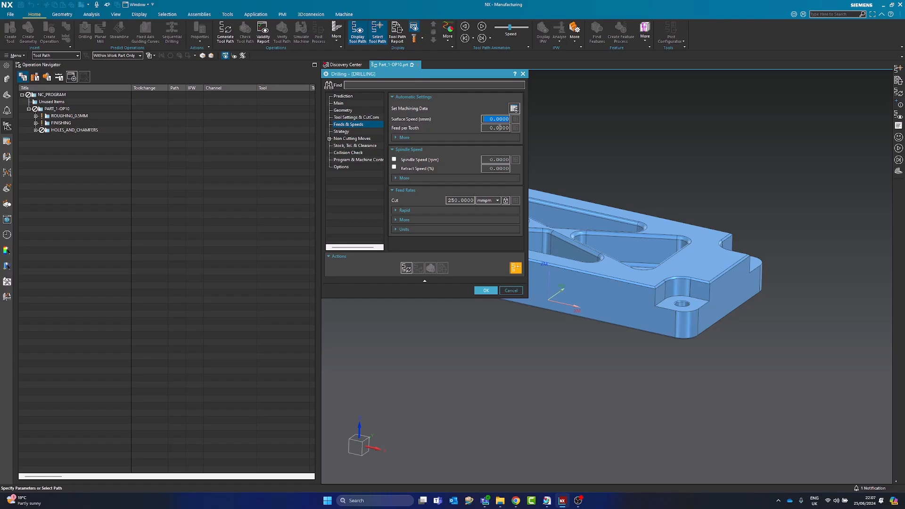
text(100)
key(Tab)
click(516, 119)
click(516, 120)
double_click(492, 128)
text(0.1)
key(Return)
click(516, 128)
Set the drilling path's top offset and bottom offset distances to 1 mm each and generate the tool path
click(347, 132)
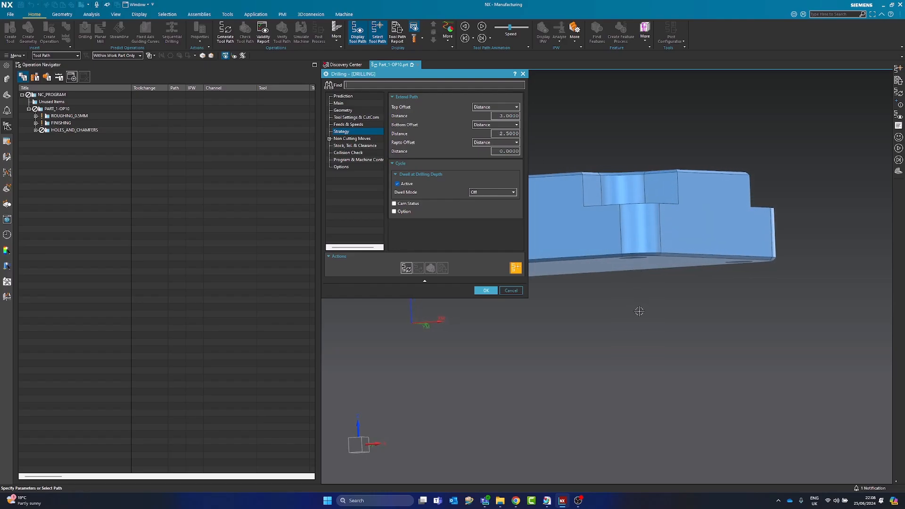
click(499, 116)
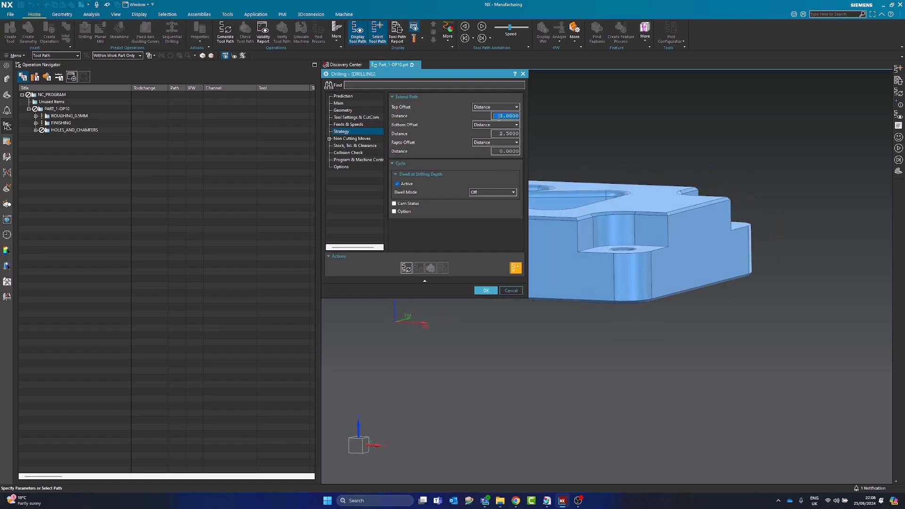
text(1)
key(Tab)
key(Tab)
text(1)
key(Tab)
click(405, 269)
Inspect the drill's position at the start and end of its cutting move in a corner hole
scroll(654, 240, up, 5)
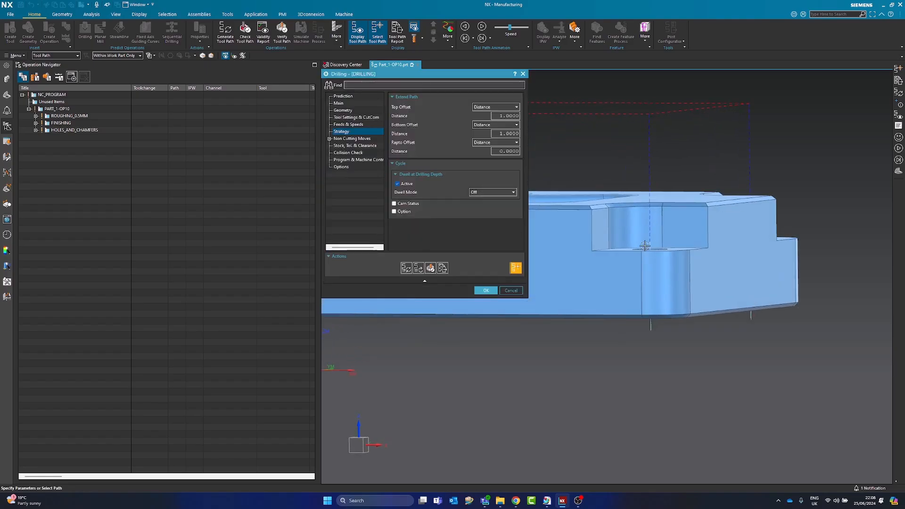
click(654, 241)
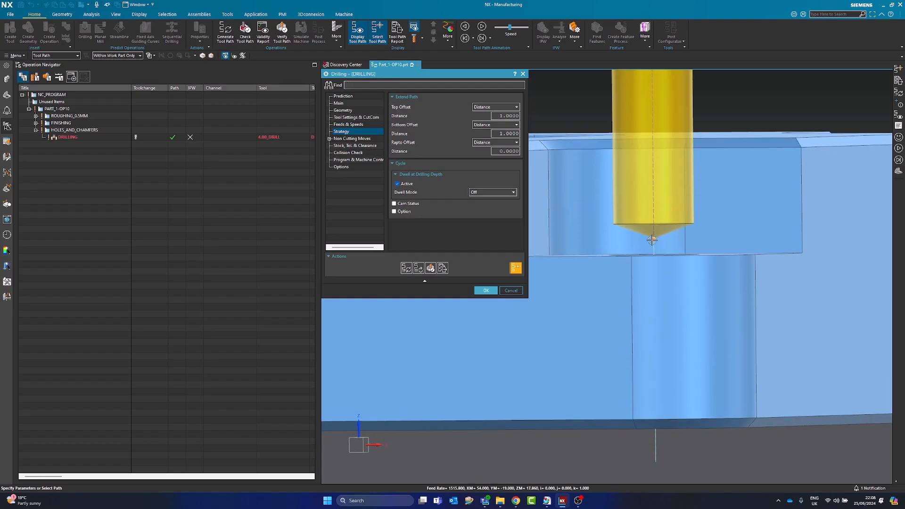
scroll(653, 245, down, 2)
click(634, 304)
scroll(608, 278, up, 4)
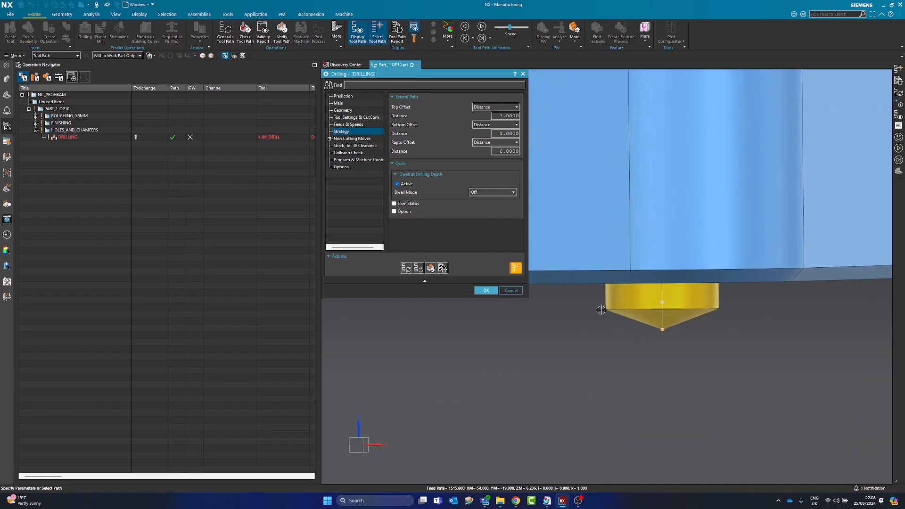
Change the tool drive point in the drilling operation's feature geometry to SYS_CL_SHOULDER and accept it
click(342, 109)
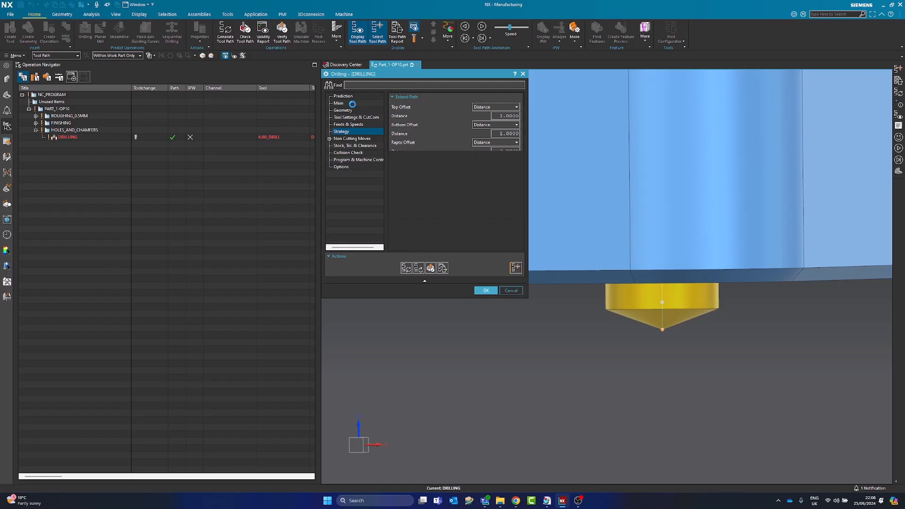
click(506, 117)
click(391, 149)
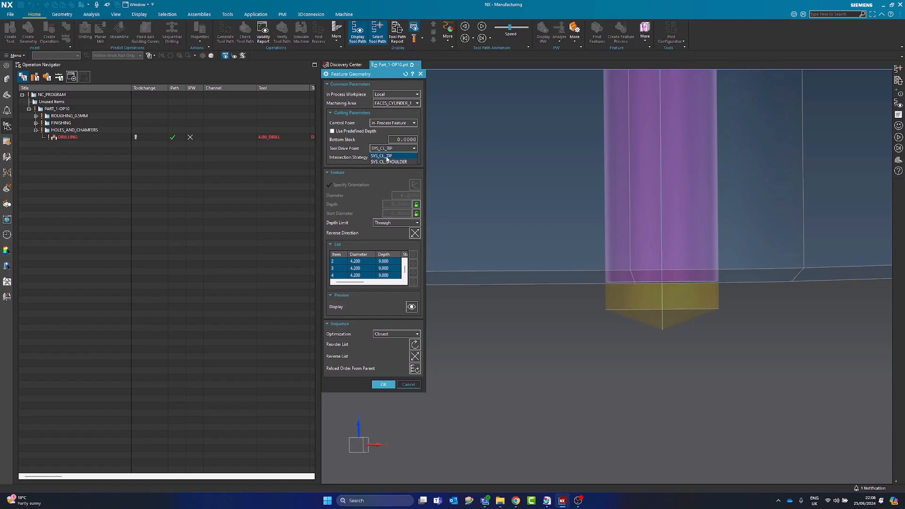
click(388, 162)
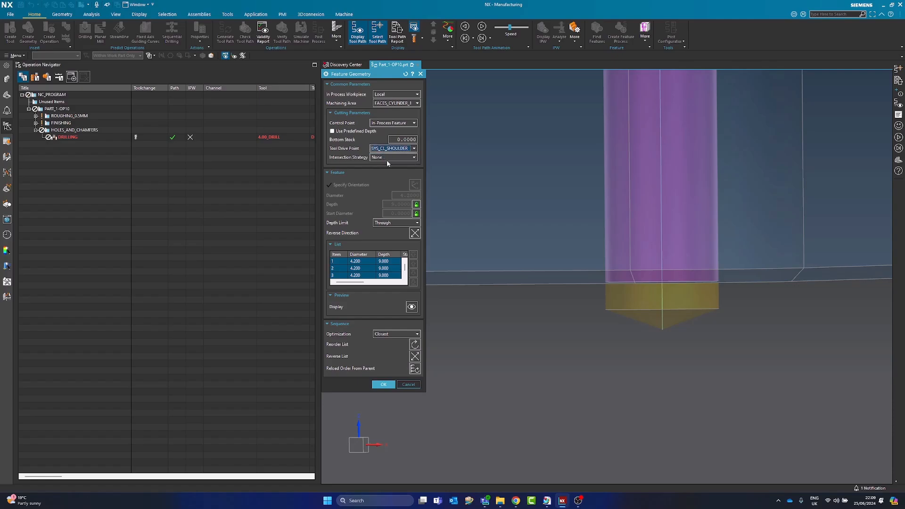
click(373, 385)
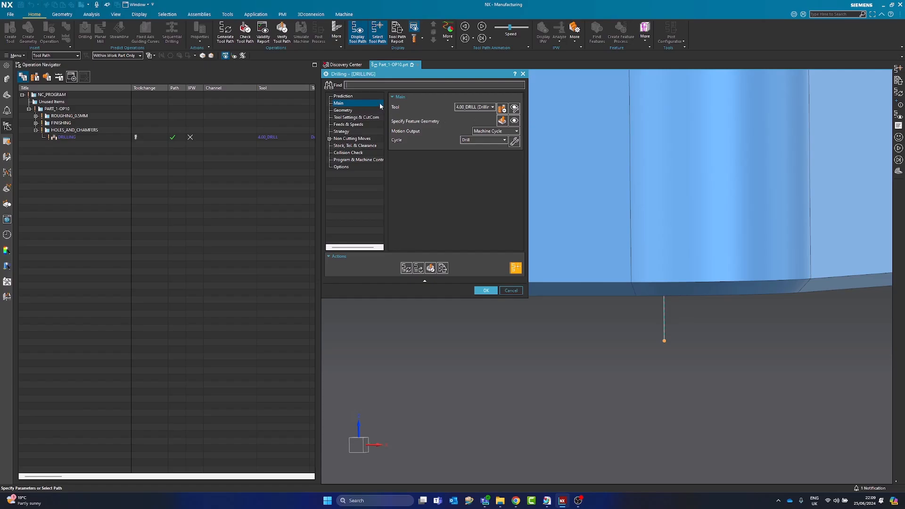
Return the feature geometry's tool drive point to SYS_CL_TIP, regenerate the drilling path and inspect it on the part
click(502, 121)
scroll(620, 347, down, 3)
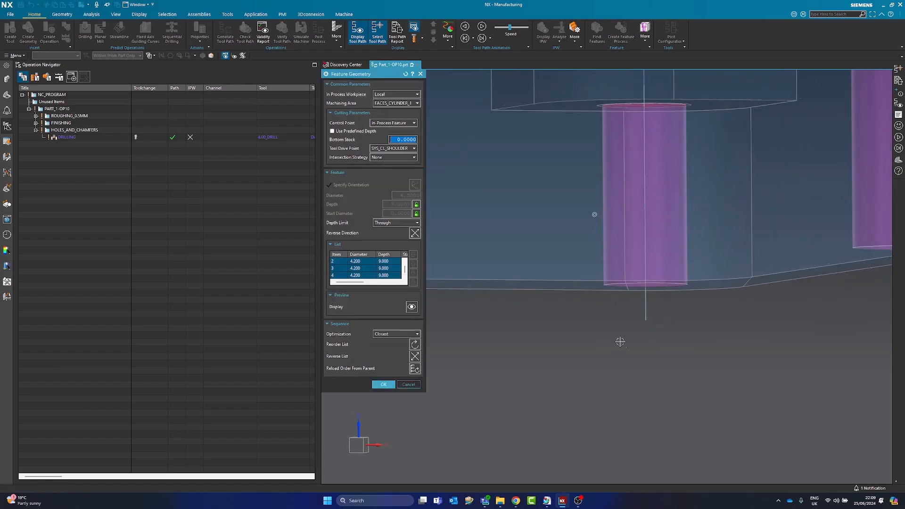
scroll(633, 301, down, 2)
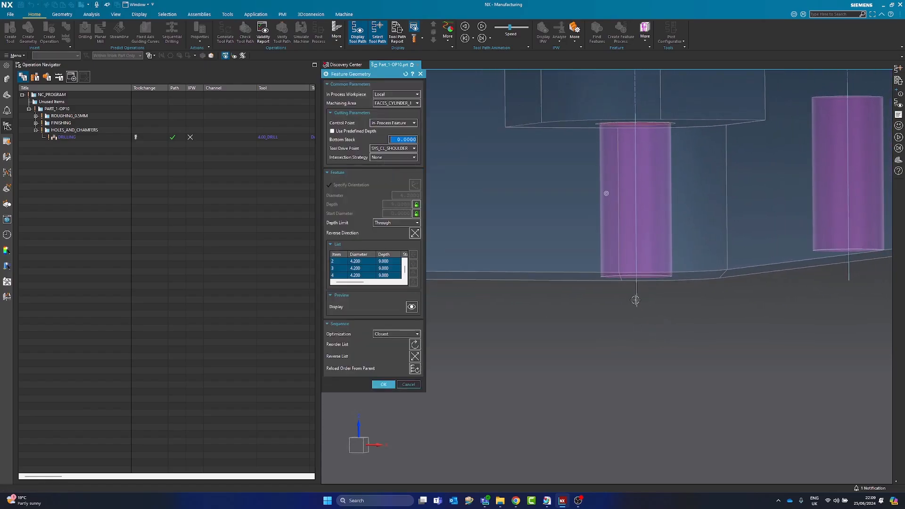
click(371, 150)
click(388, 156)
click(383, 384)
click(407, 268)
scroll(597, 301, down, 6)
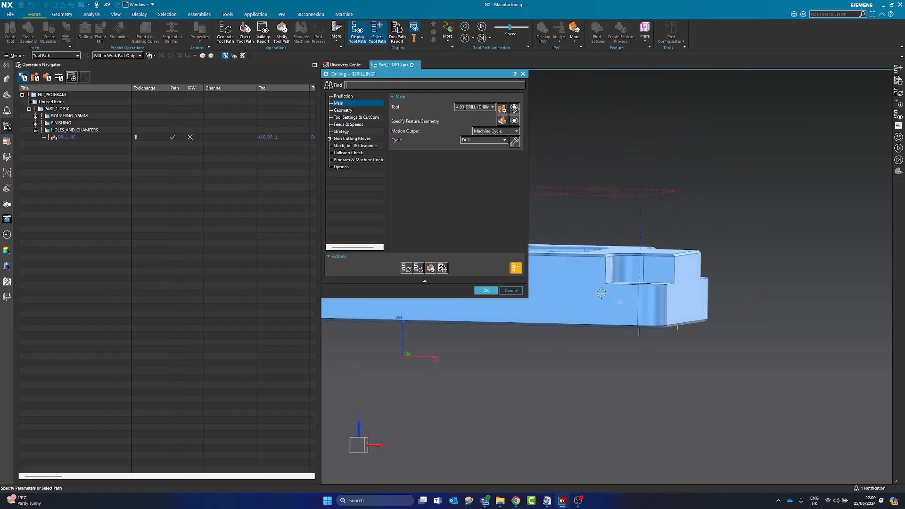
middle_drag(592, 300, 591, 313)
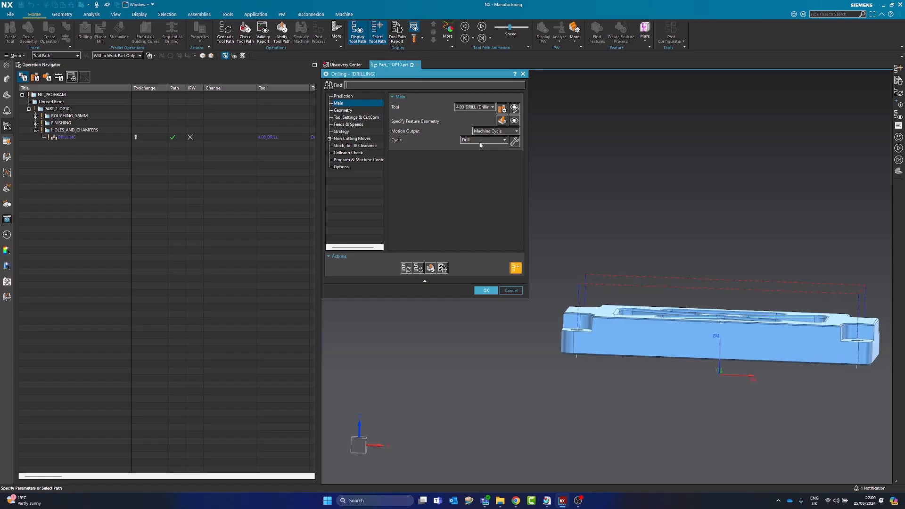
Set the drilling operation's transfer clearance option to Automatic Plane, keeping the transfer type between features as Clearance - Tool Axis
click(349, 139)
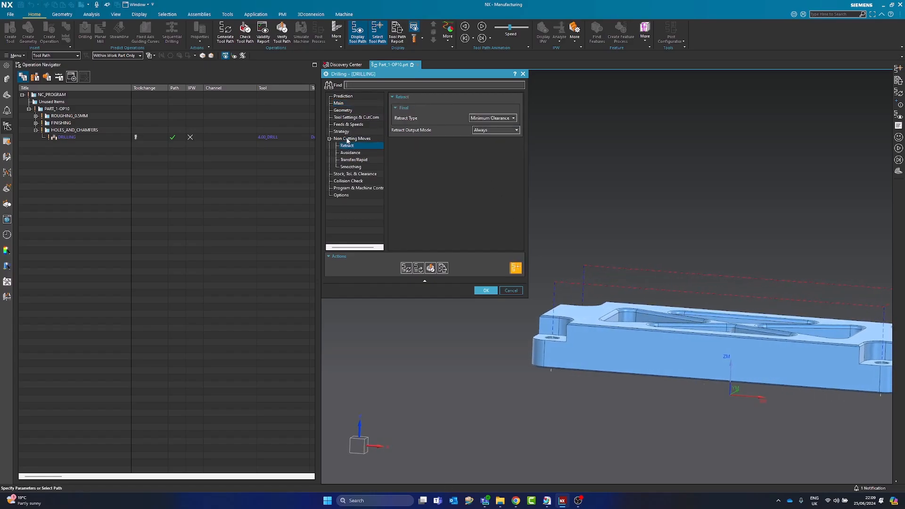
click(354, 159)
click(496, 107)
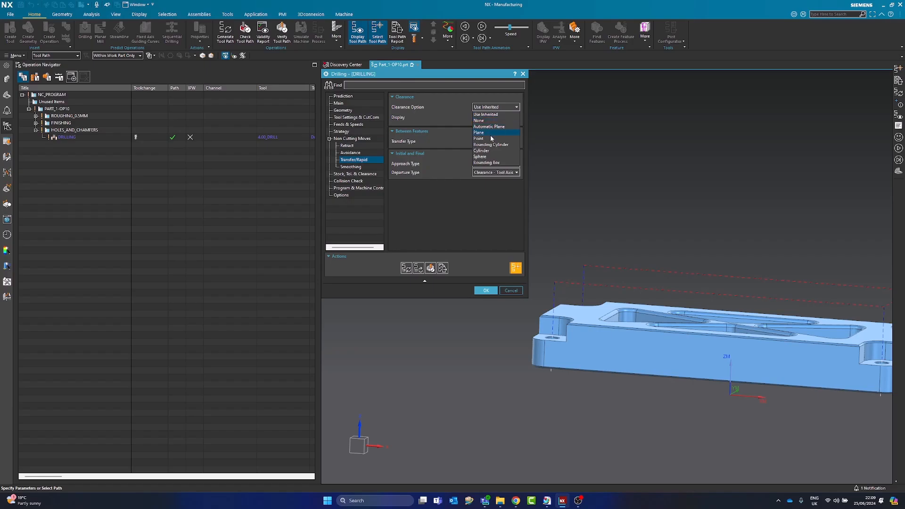
click(489, 126)
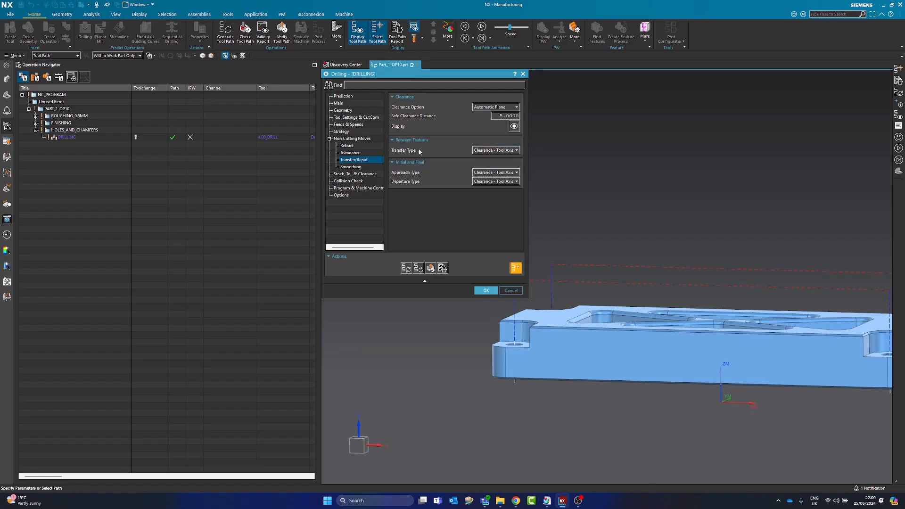
click(477, 151)
click(492, 157)
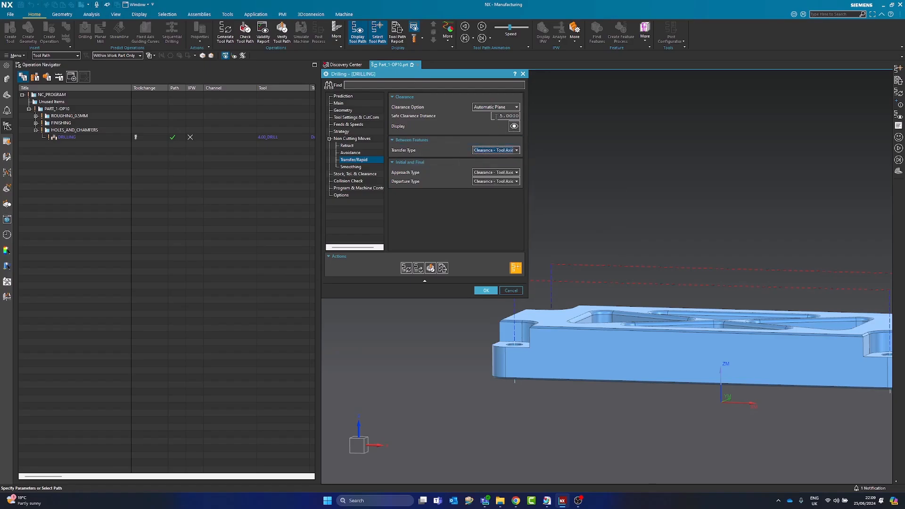
Turn on Smooth Transfer Move Corners for the drilling operation's non-cutting moves with a 5 mm smoothing radius
click(351, 146)
click(350, 132)
click(351, 138)
click(351, 166)
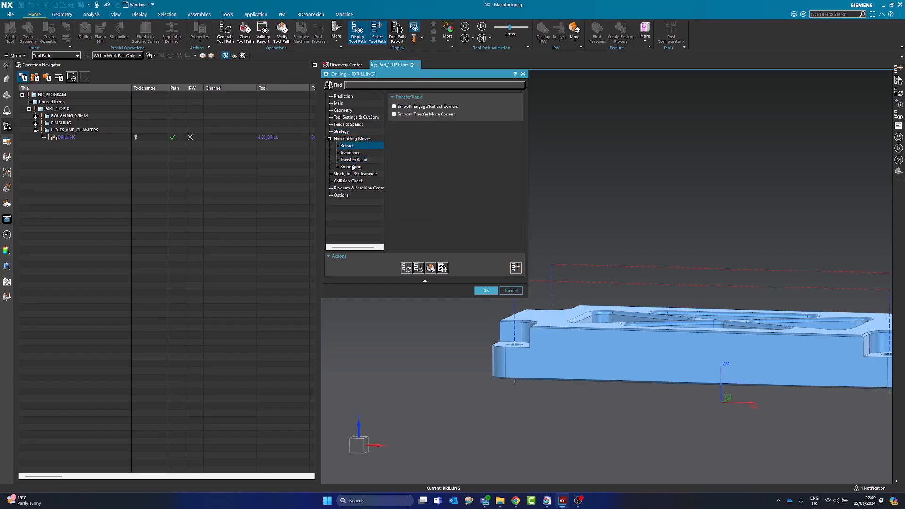
click(417, 116)
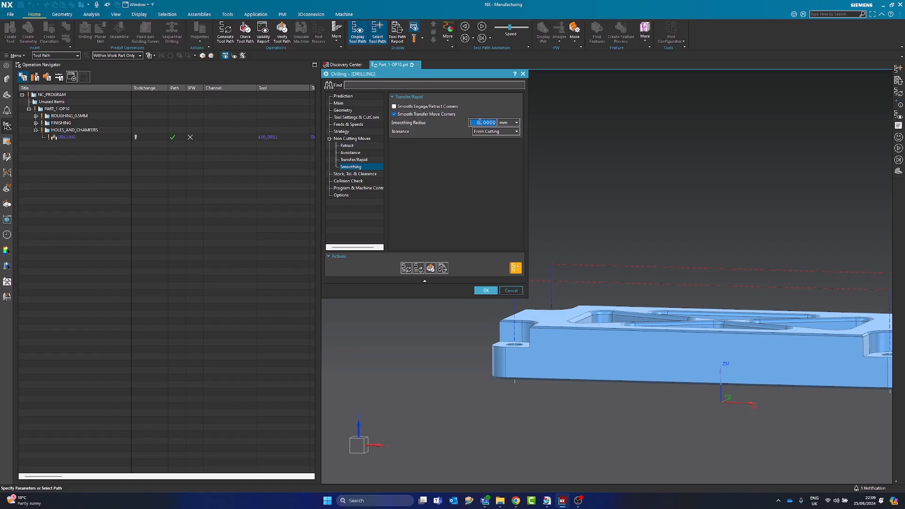
Regenerate the drilling tool path, check the tool at a corner hole and accept the operation
click(404, 270)
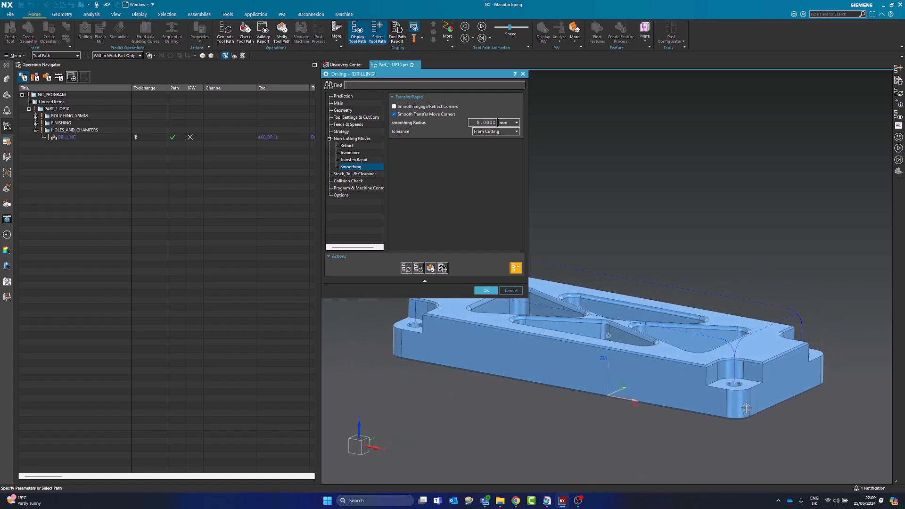
mouse_move(737, 400)
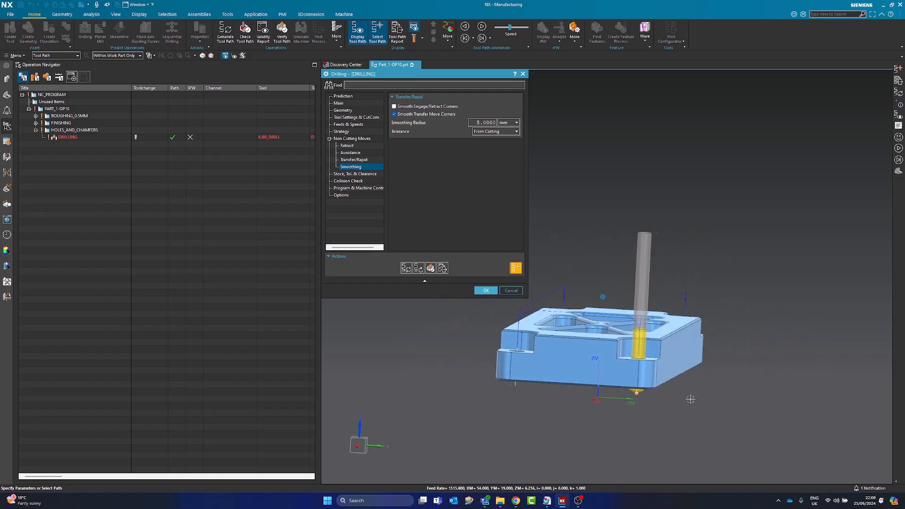
click(491, 290)
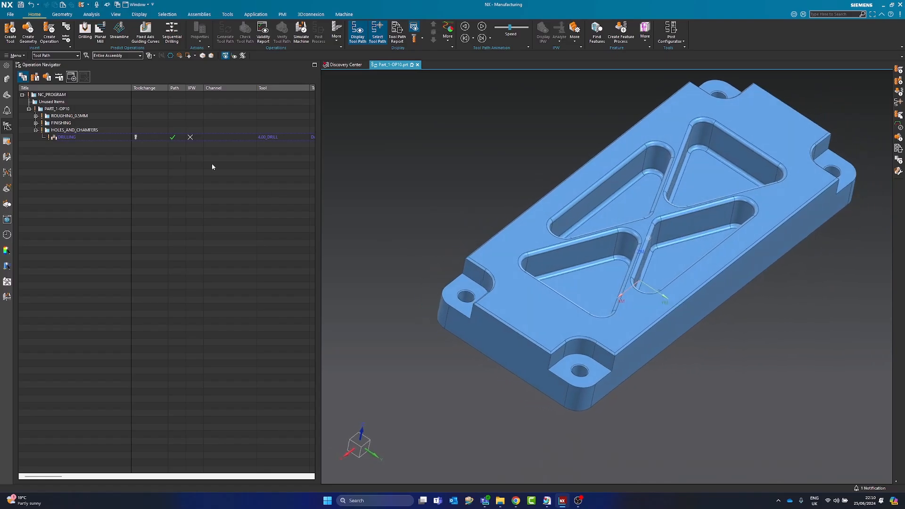
Begin inserting an operation after DRILLING and compare the mill_planar, mill_contour and cam_legacy subtypes for one suited to chamfers
click(61, 137)
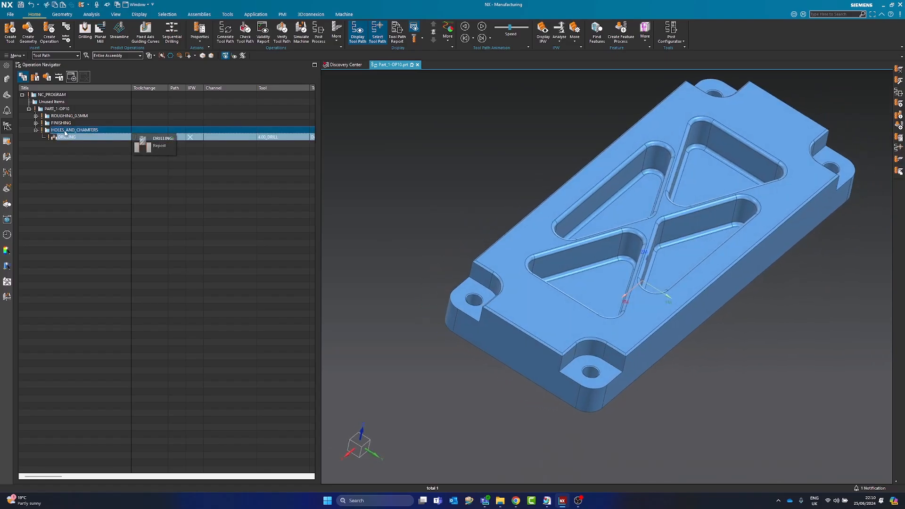
right_click(62, 136)
mouse_move(91, 226)
click(125, 224)
click(361, 94)
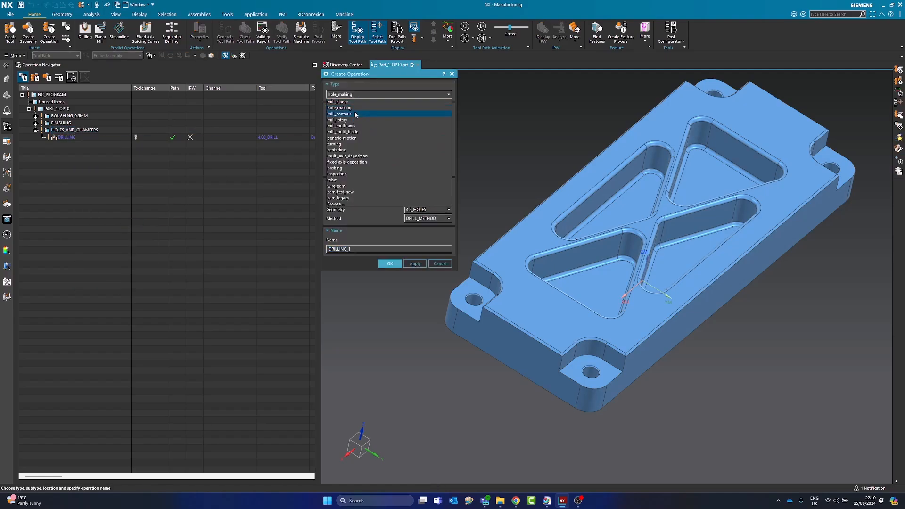
click(353, 102)
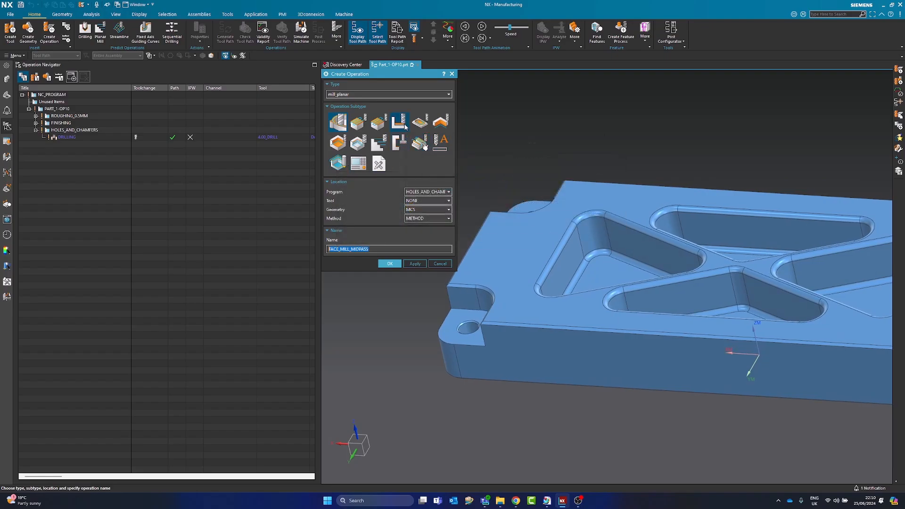
click(370, 94)
click(348, 113)
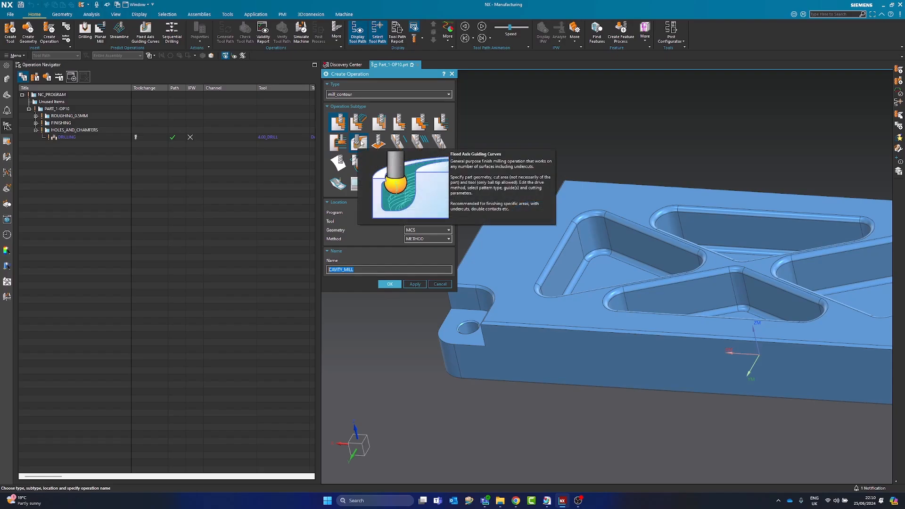
click(356, 94)
click(348, 199)
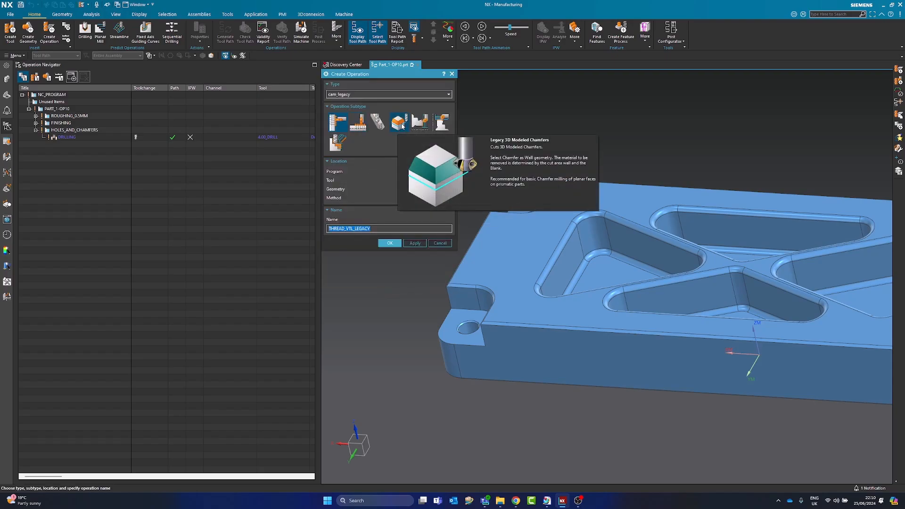
click(380, 95)
click(342, 110)
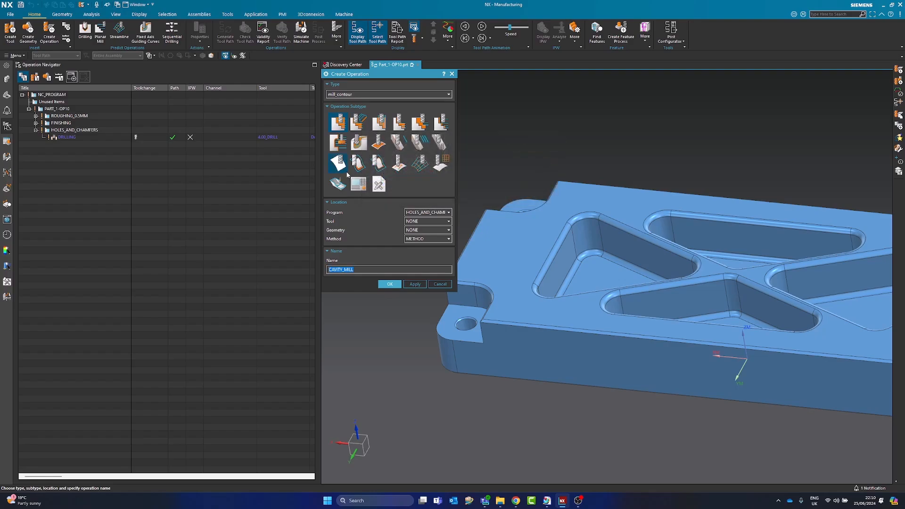
click(356, 94)
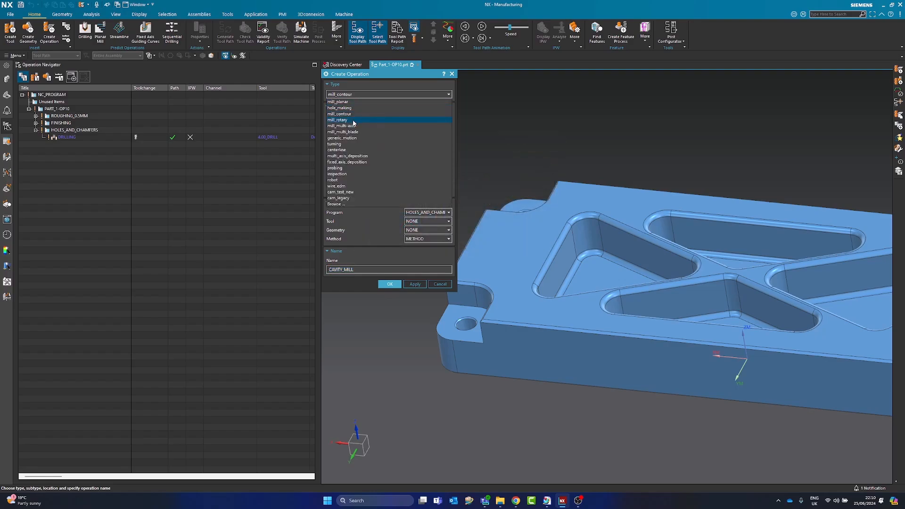
click(351, 102)
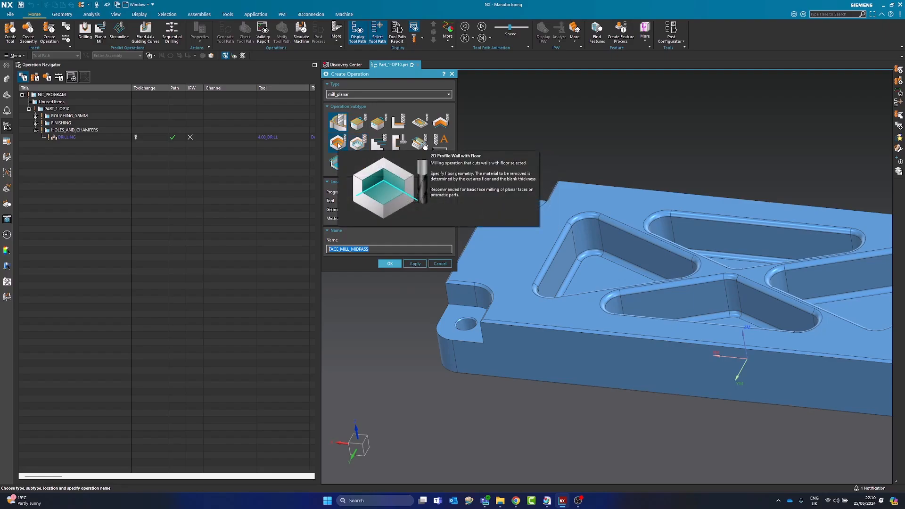
Create a hole_making Hole Chamfer Milling operation in HOLES_AND_CHAMFERS with the 6MM_45DEG_CHAMFER tool and 4.2_HOLES geometry
click(386, 94)
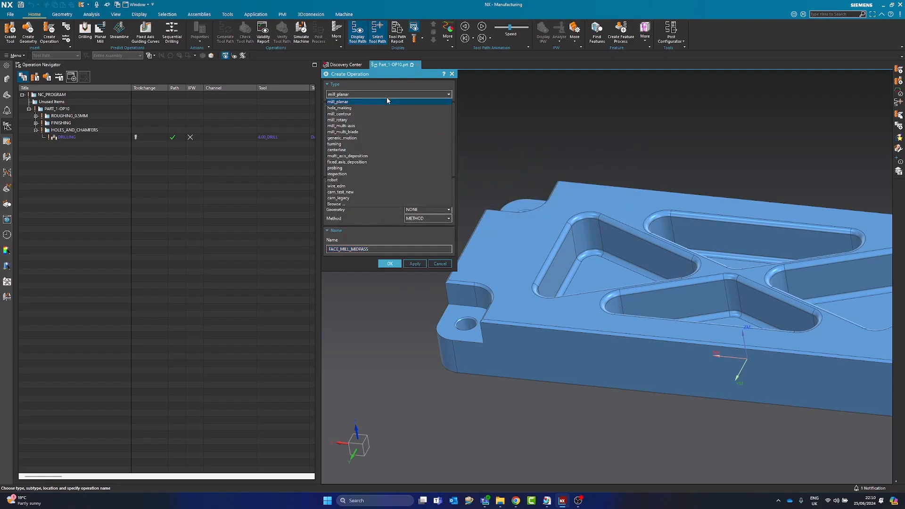
click(355, 108)
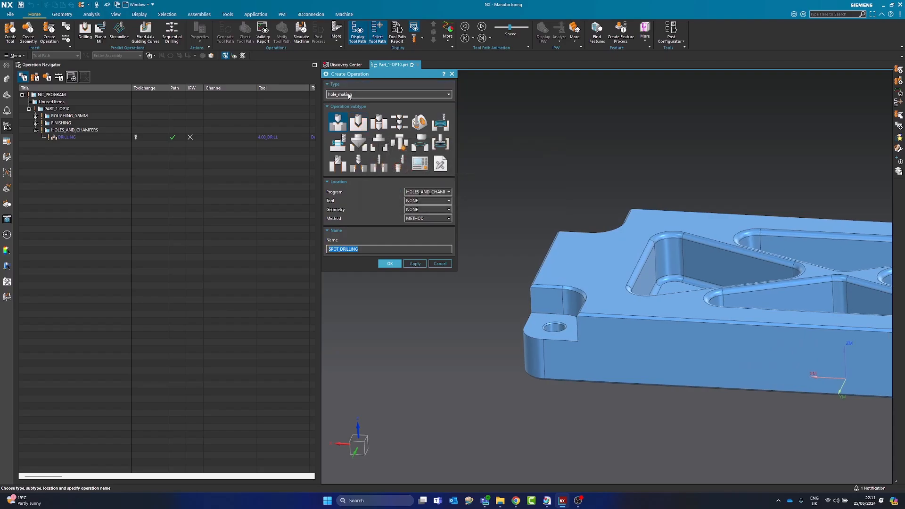
click(426, 148)
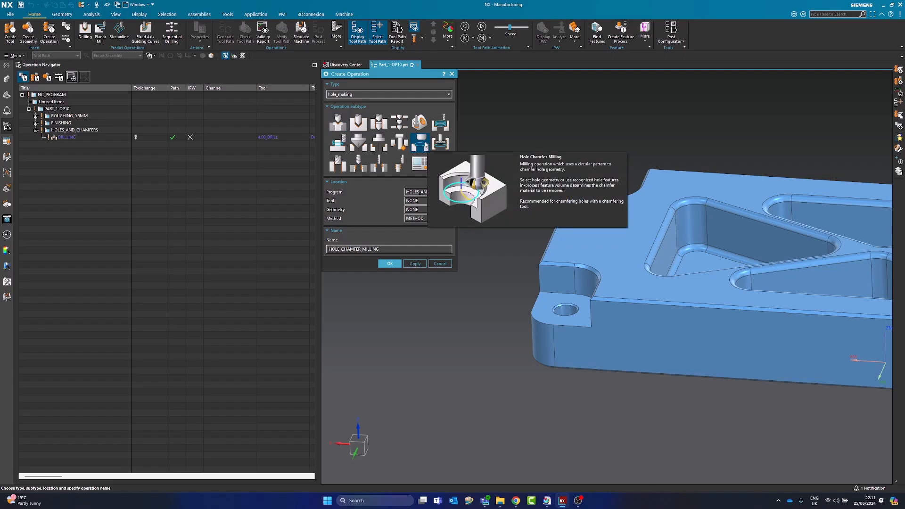
click(419, 201)
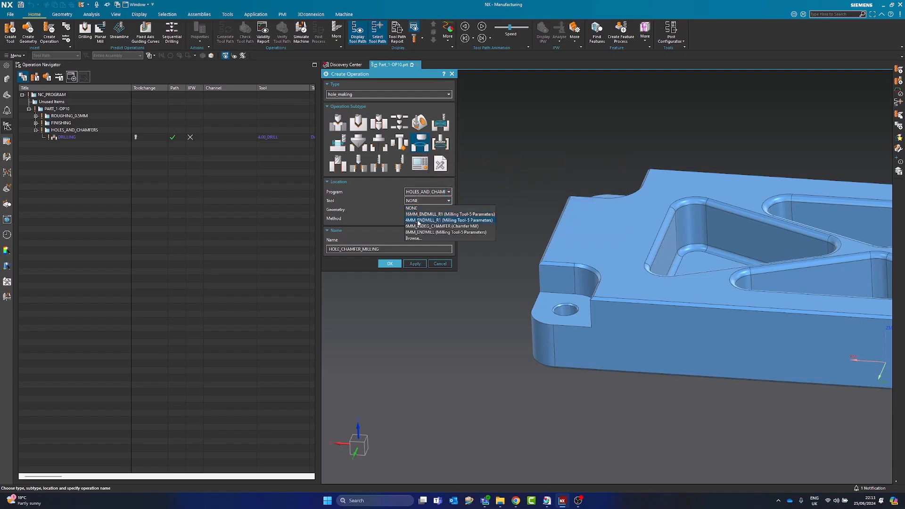
click(429, 227)
click(414, 210)
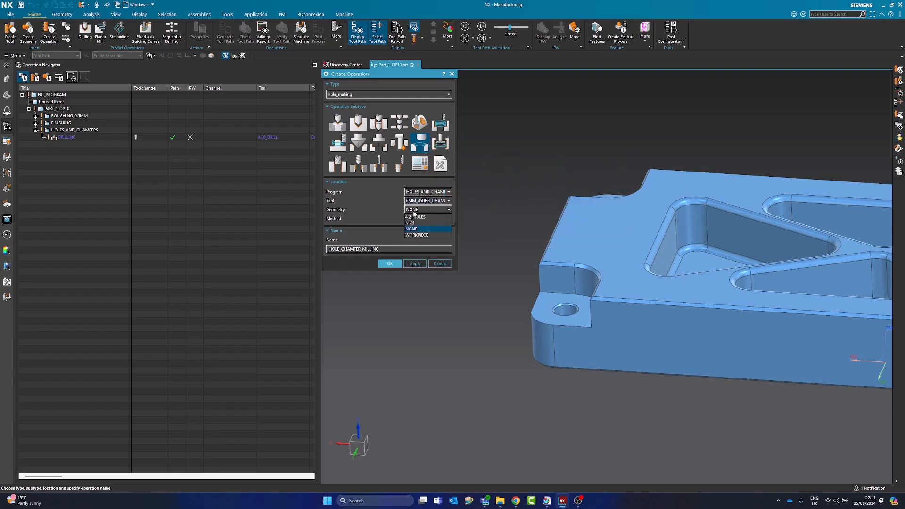
click(414, 217)
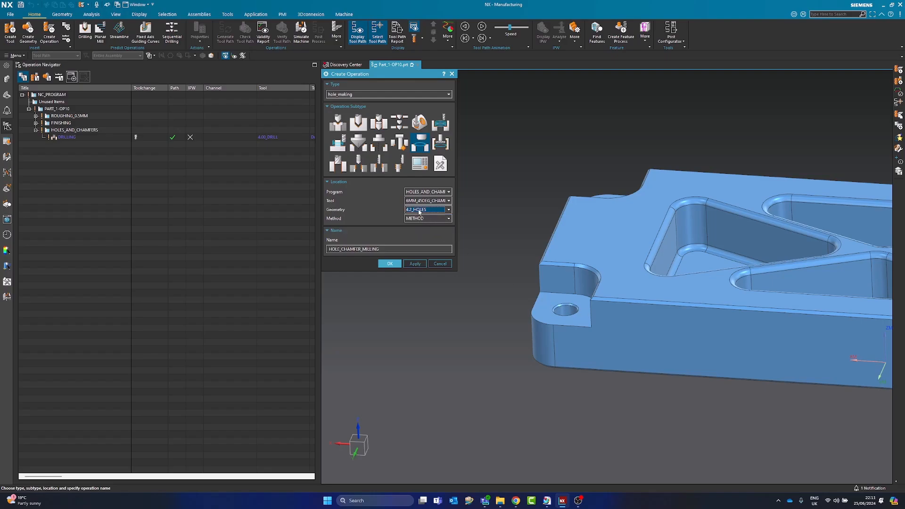
click(390, 263)
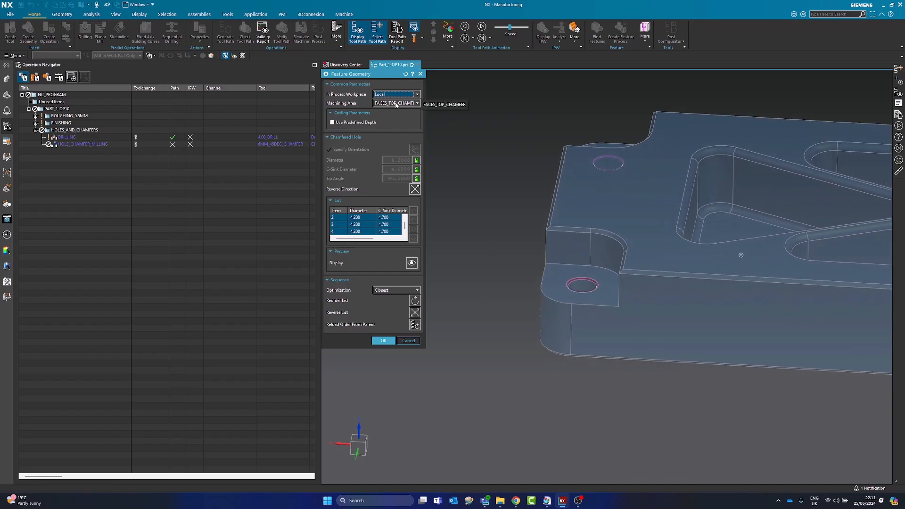
Review the feature geometry's machining area options, keep FACES_TOP_CHAMFER and accept the feature geometry
click(393, 104)
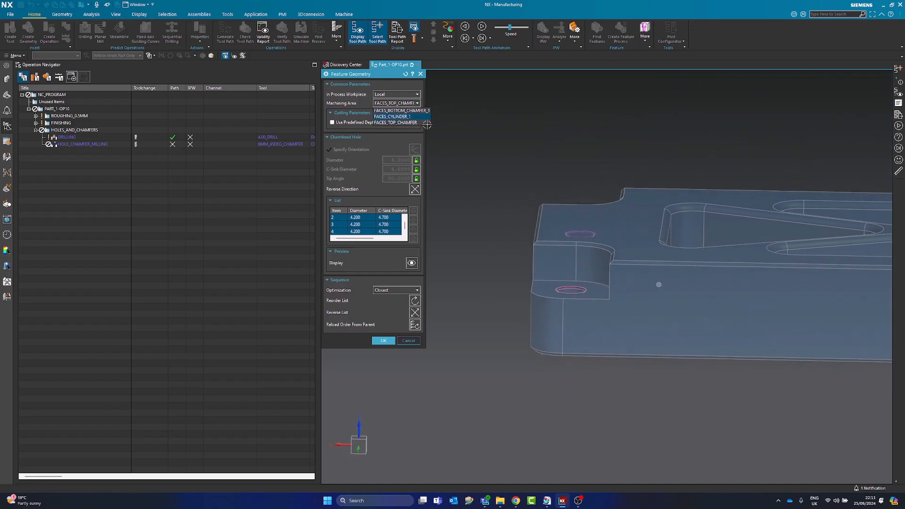
click(363, 104)
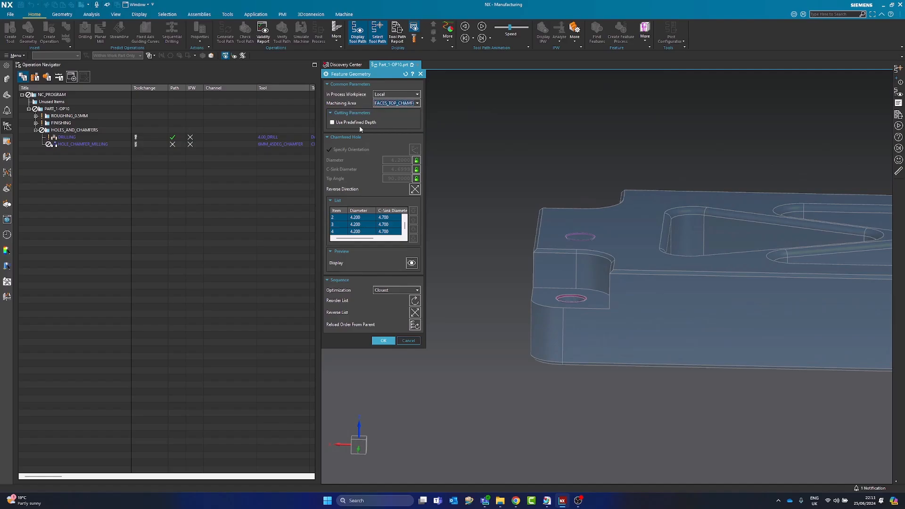
click(384, 341)
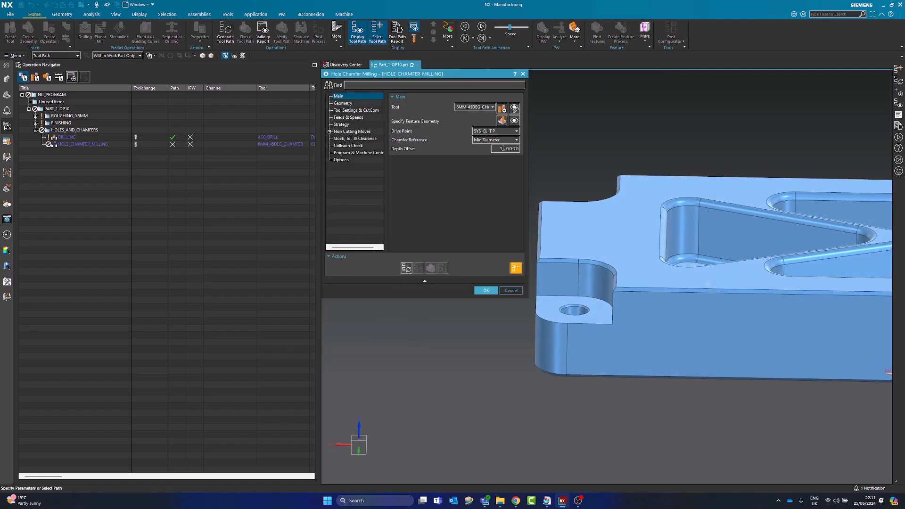
Generate the hole chamfer tool path and inspect the tool's position at the corner holes
click(406, 269)
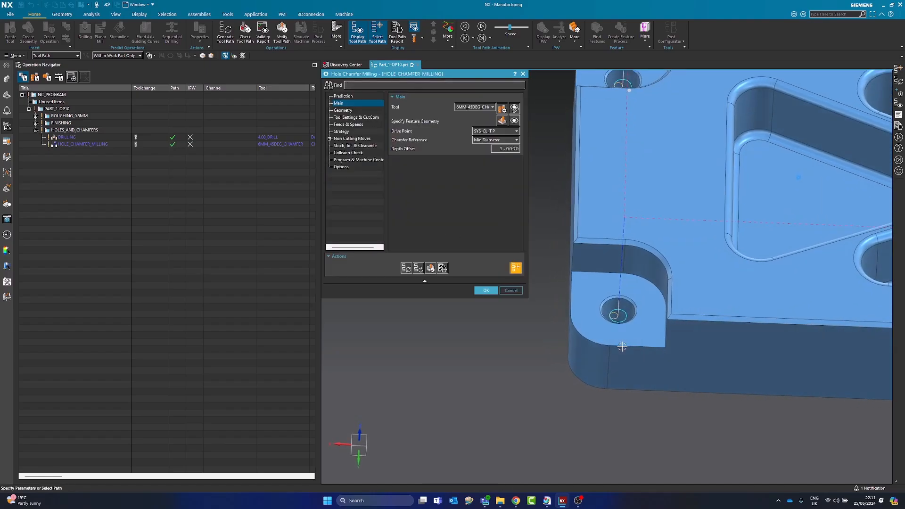
scroll(618, 322, up, 4)
drag(604, 289, 597, 260)
scroll(579, 344, down, 3)
middle_drag(579, 348, 606, 322)
scroll(558, 327, down, 5)
shift+middle_drag(872, 321, 673, 344)
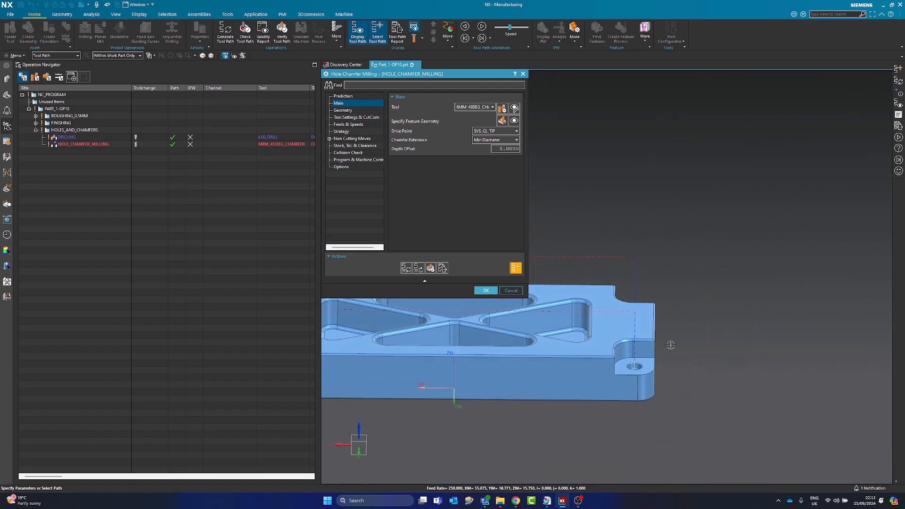
scroll(626, 369, up, 5)
scroll(627, 369, up, 3)
click(652, 380)
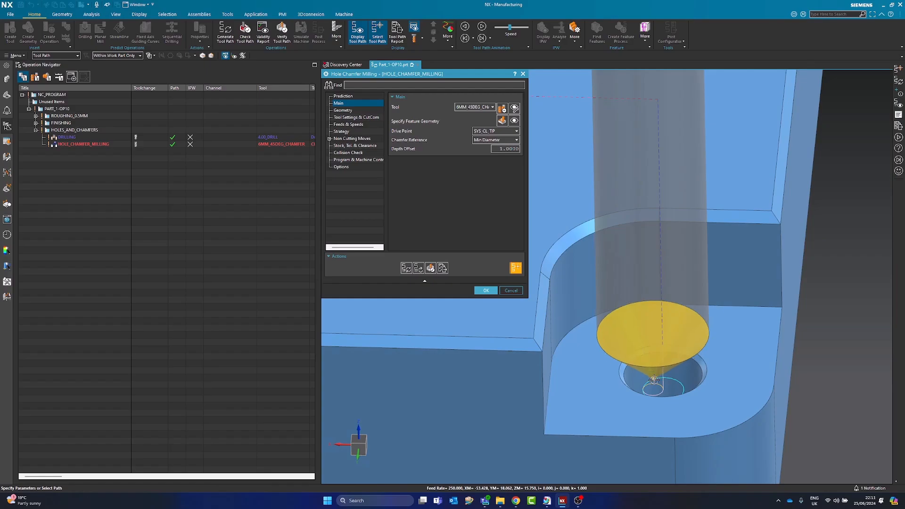
scroll(566, 265, down, 4)
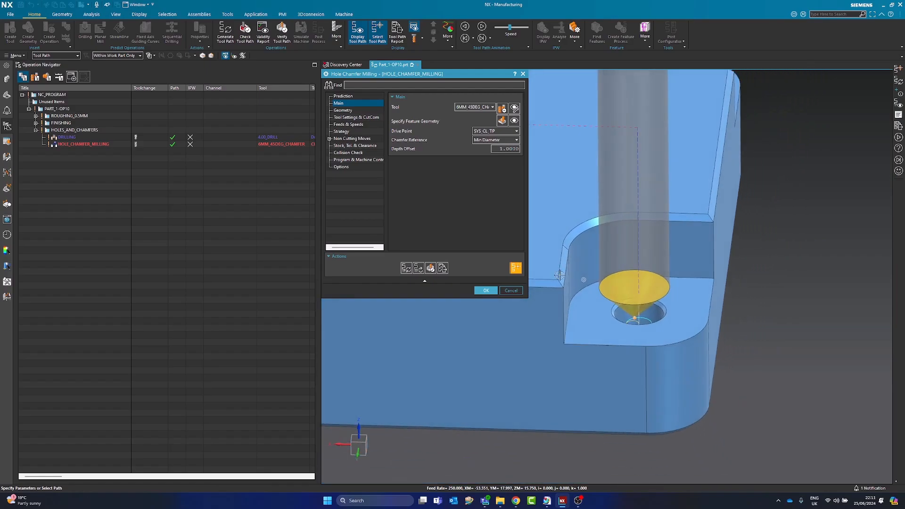
scroll(567, 266, down, 3)
middle_drag(567, 266, 589, 290)
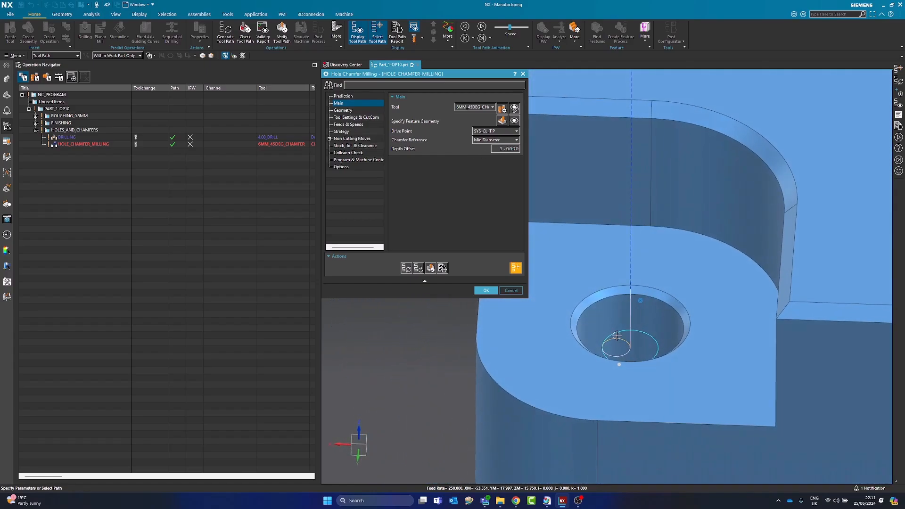
Set the chamfer operation's Depth Offset to 0.5, regenerate the path and check the tool at a corner hole
click(614, 350)
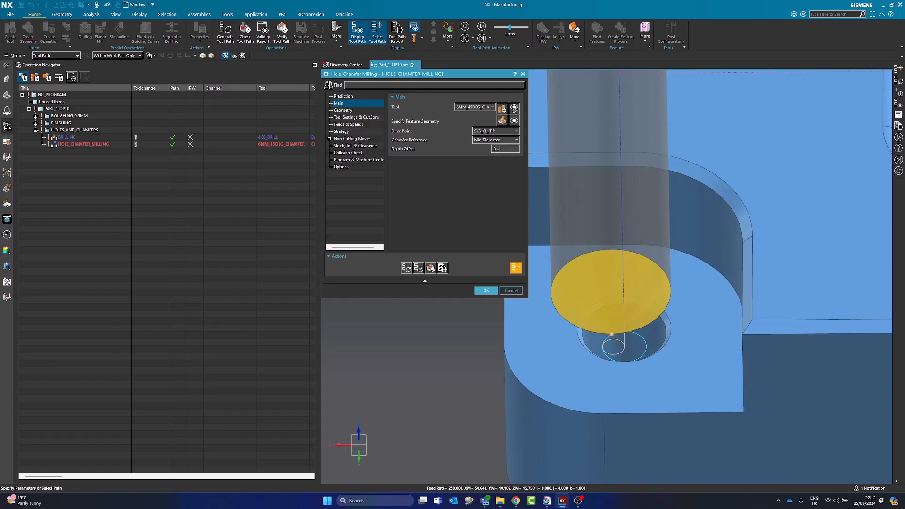
click(406, 269)
click(607, 342)
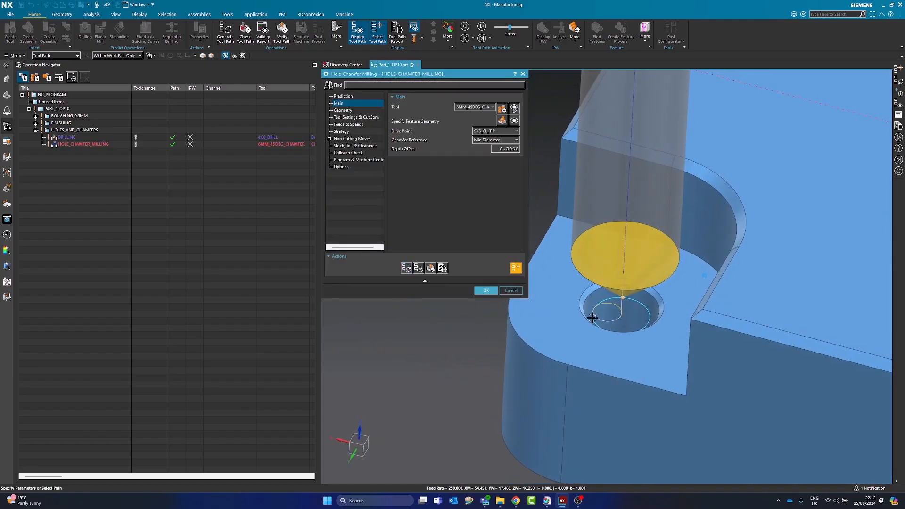
click(593, 318)
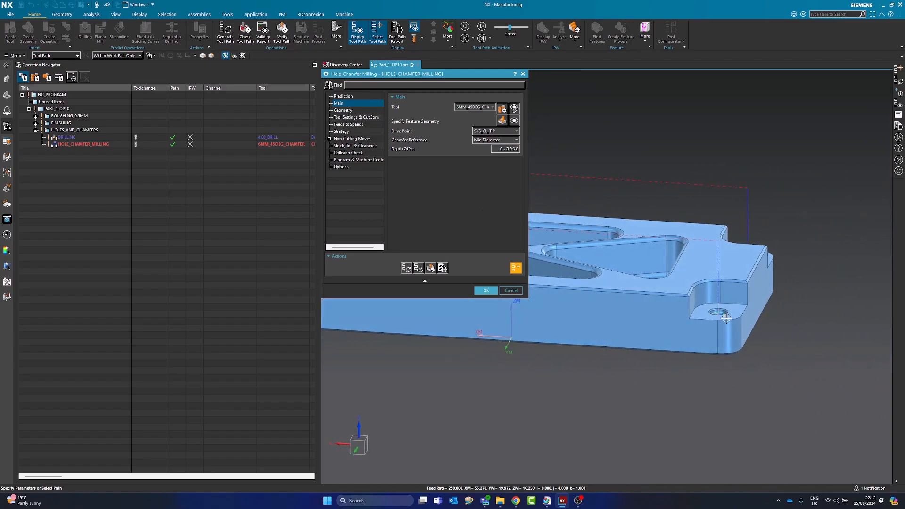
Set the hole chamfer operation's cut feed rate to 200 mmpm
click(352, 111)
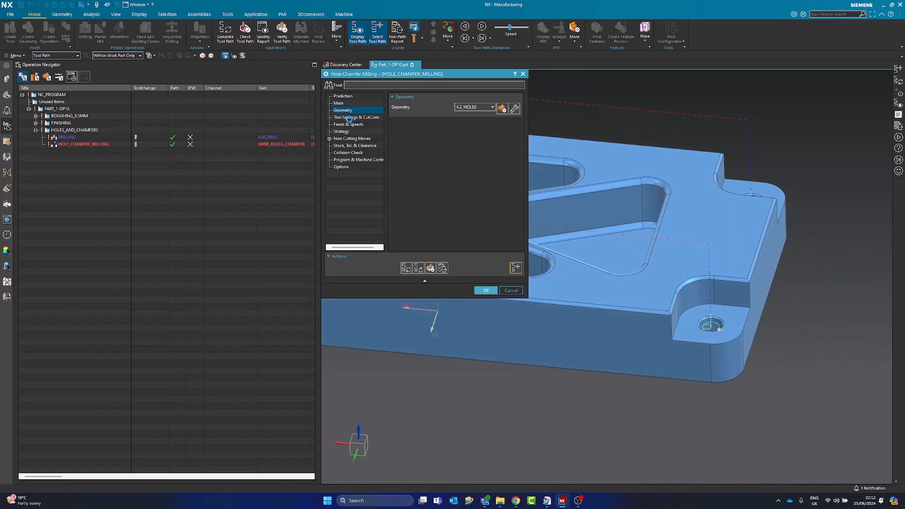
click(350, 124)
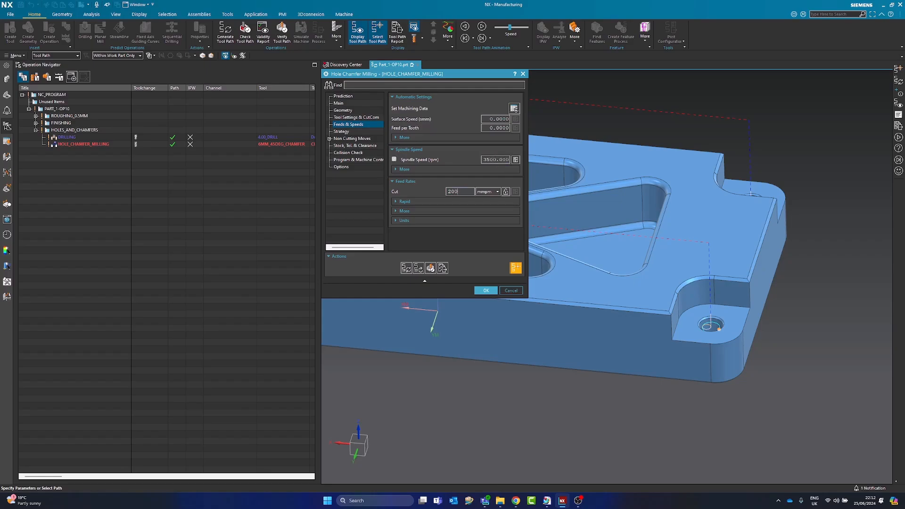
key(Tab)
middle_drag(728, 296, 663, 342)
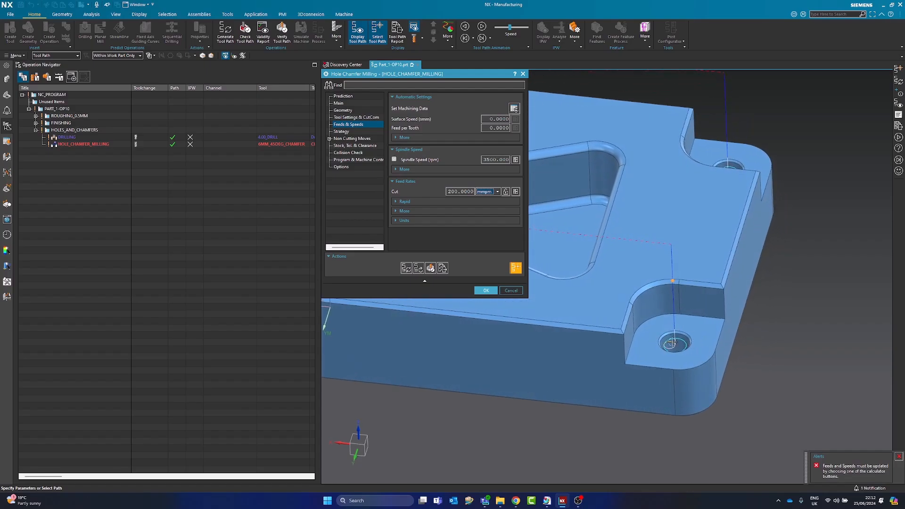
Set the hole chamfer operation's transfer clearance option to Automatic Plane
click(361, 139)
click(354, 174)
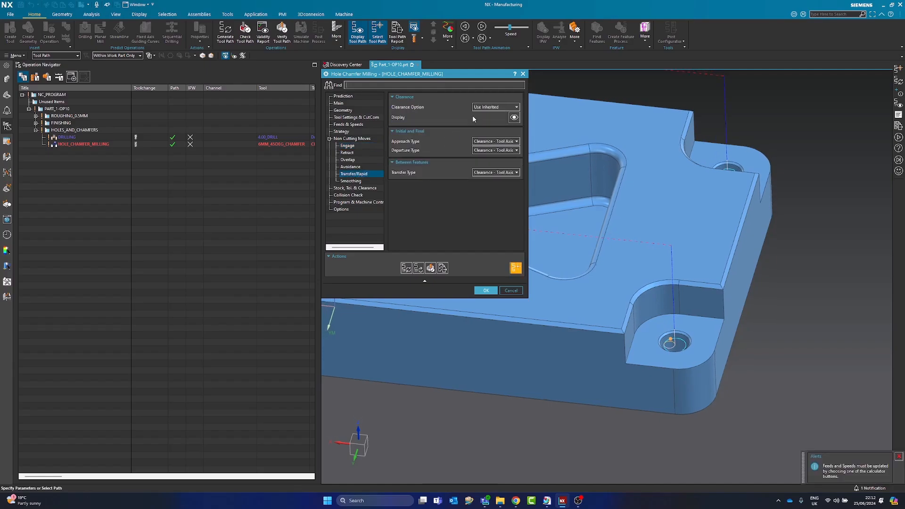
click(496, 107)
click(488, 127)
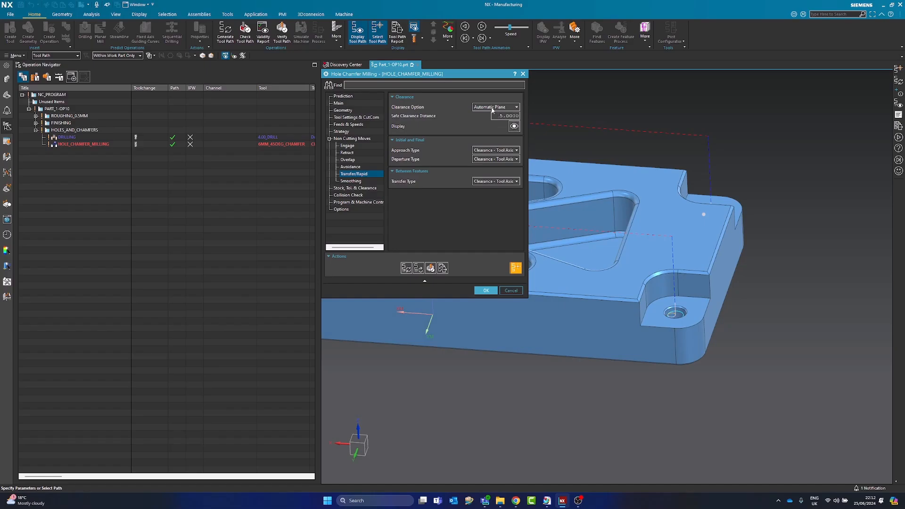
Turn on Smooth Transfer Move Corners with a 5 mm smoothing radius and regenerate the chamfer tool path
click(351, 181)
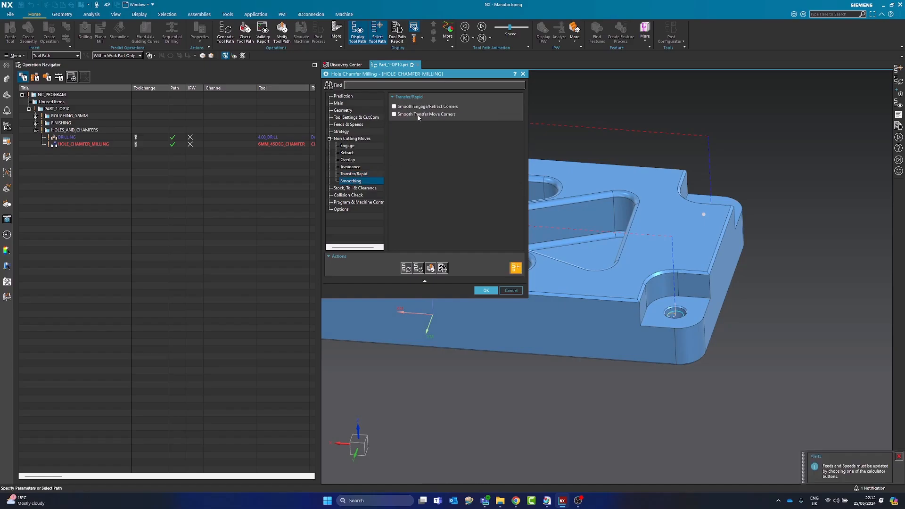
click(394, 115)
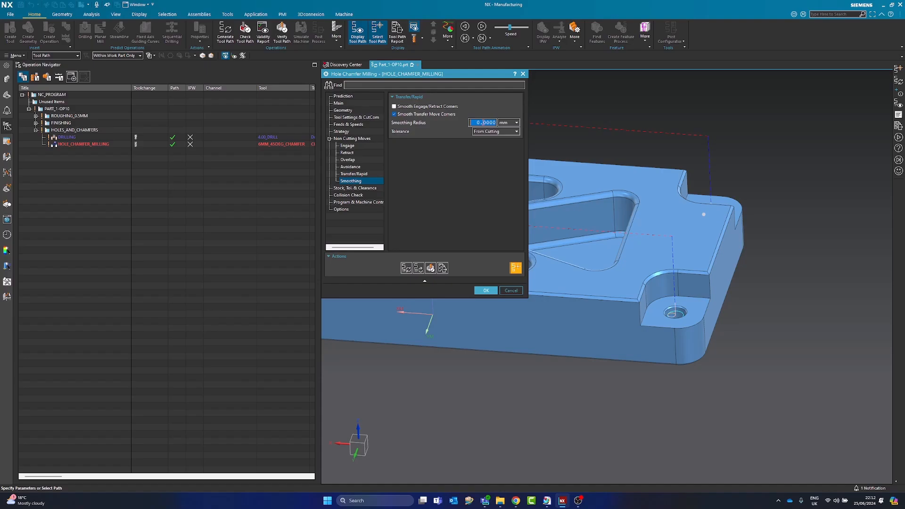
click(407, 267)
scroll(598, 313, down, 2)
middle_drag(660, 319, 486, 289)
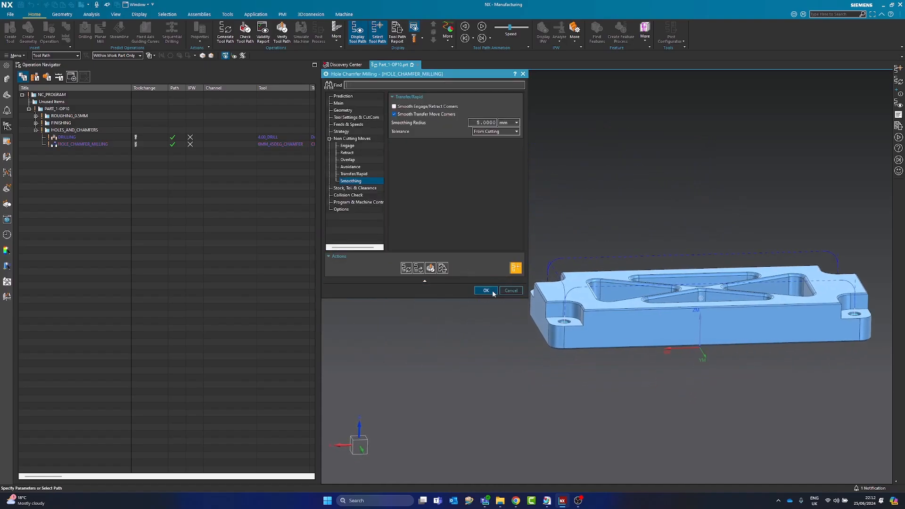
Accept the hole chamfer operation and review the DRILLING and HOLE_CHAMFER_MILLING tool paths on the part
click(486, 290)
click(68, 137)
click(69, 145)
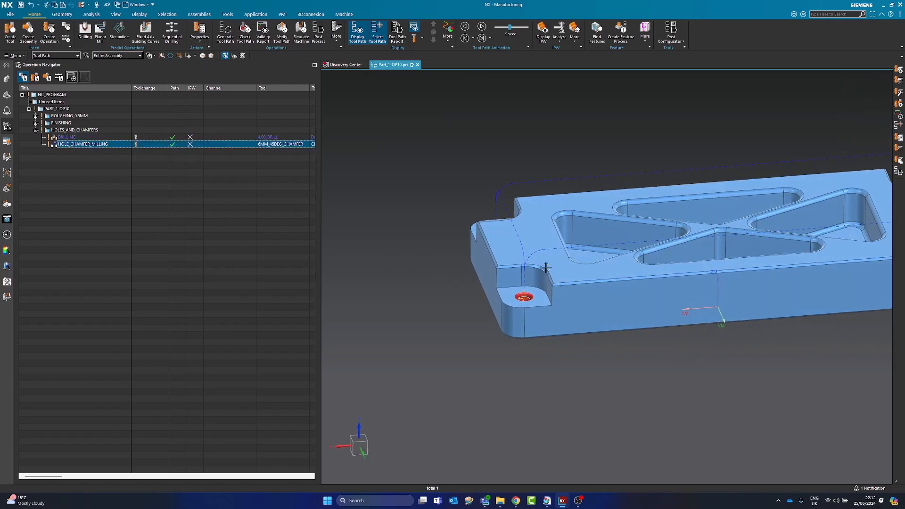
Insert a new operation into the HOLES_AND_CHAMFERS program, choosing type mill_planar with the Planar Mill subtype
right_click(69, 131)
mouse_move(90, 225)
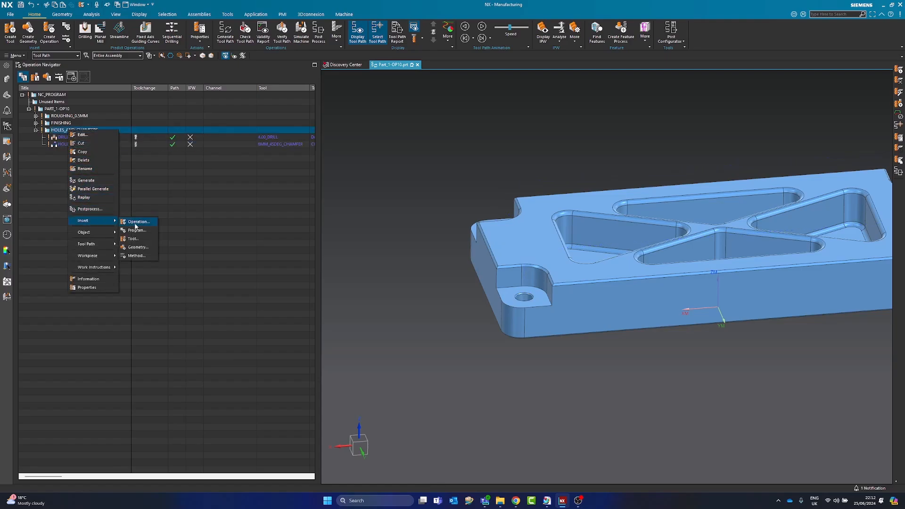
click(137, 221)
click(360, 94)
click(361, 114)
click(355, 95)
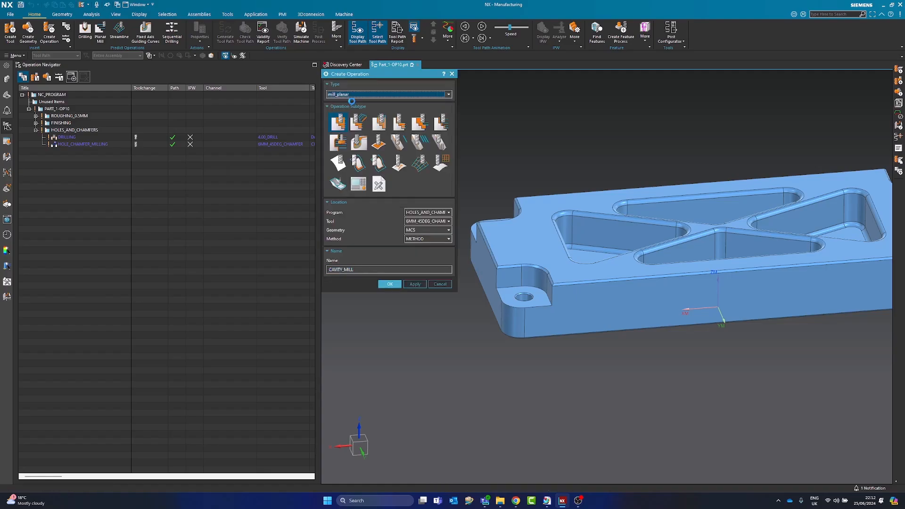
click(353, 102)
click(379, 143)
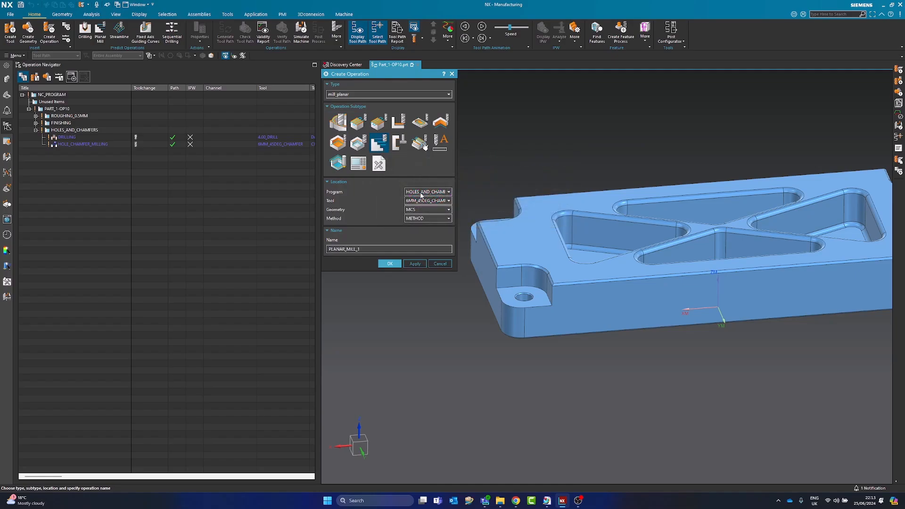
Create the planar mill operation with the 6MM_45DEG_CHAMFER tool, WORKPIECE geometry and MILL_FINISH method
click(418, 201)
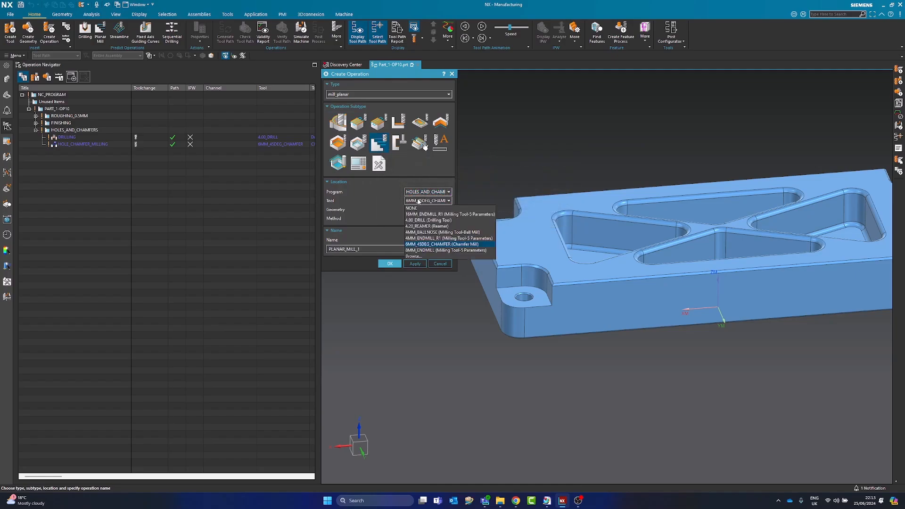
click(397, 202)
click(419, 209)
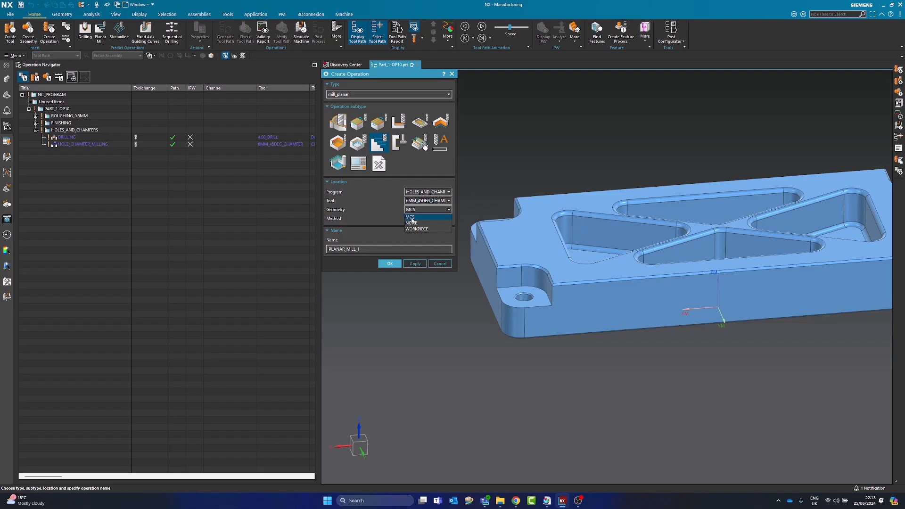
click(417, 229)
click(417, 220)
click(419, 235)
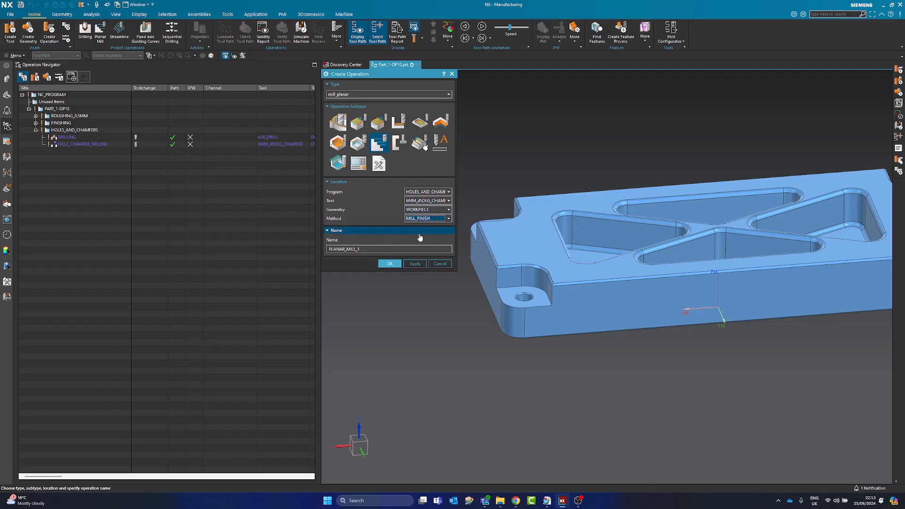
click(390, 264)
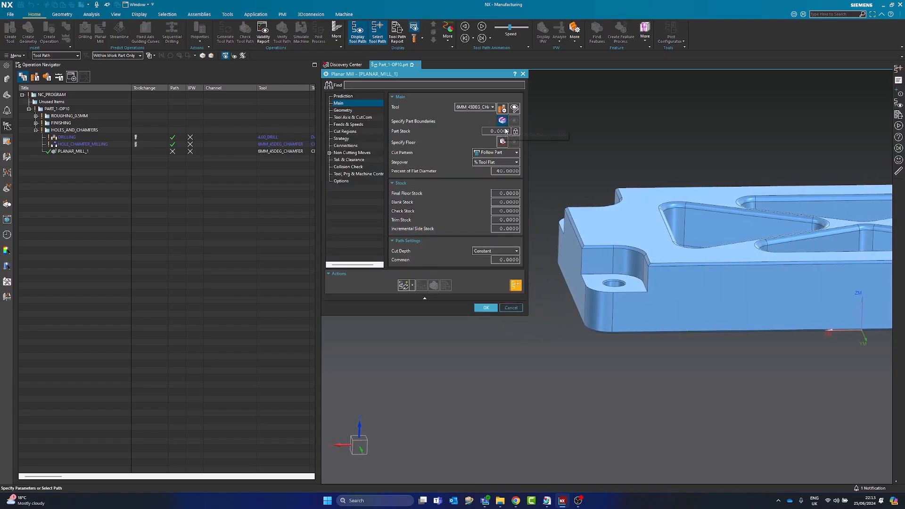
Define the part boundary by curves, using the Tangent Curves rule to select the closed outer chamfer edge loop around the part's top
click(502, 120)
click(397, 94)
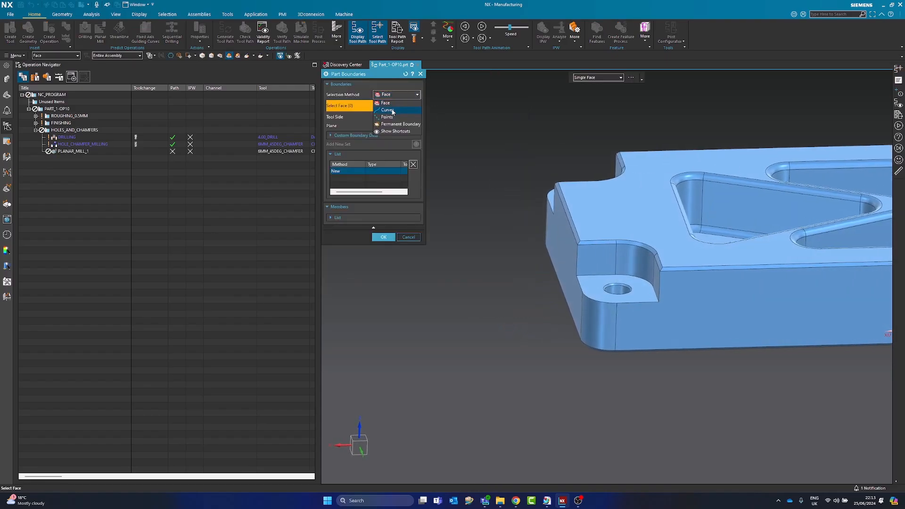
click(392, 111)
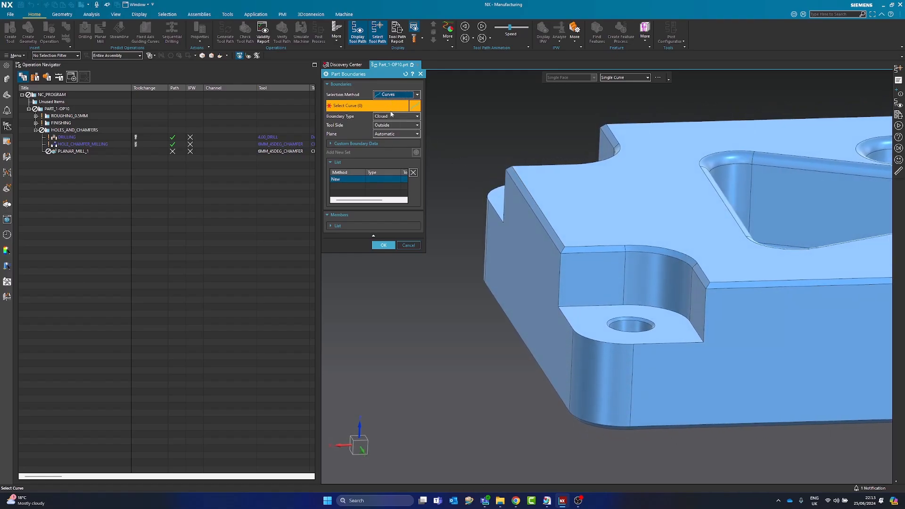
click(619, 80)
click(623, 98)
click(559, 235)
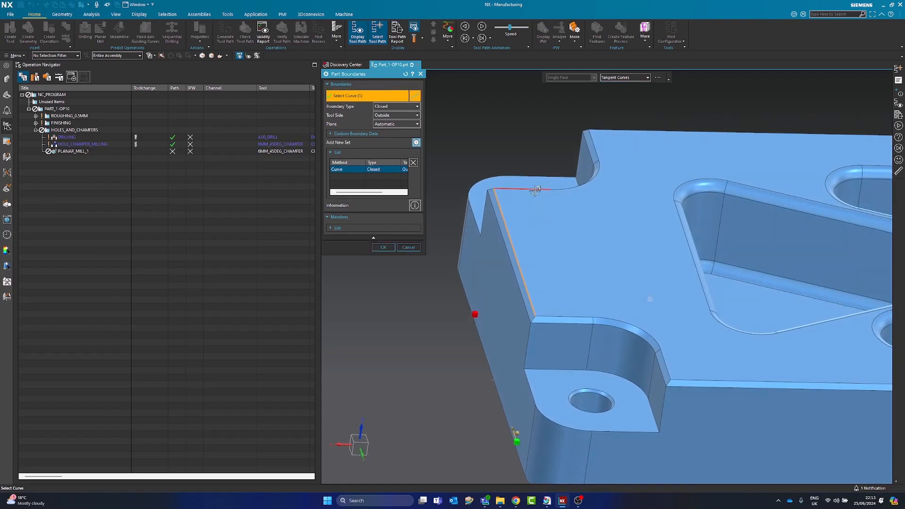
click(616, 134)
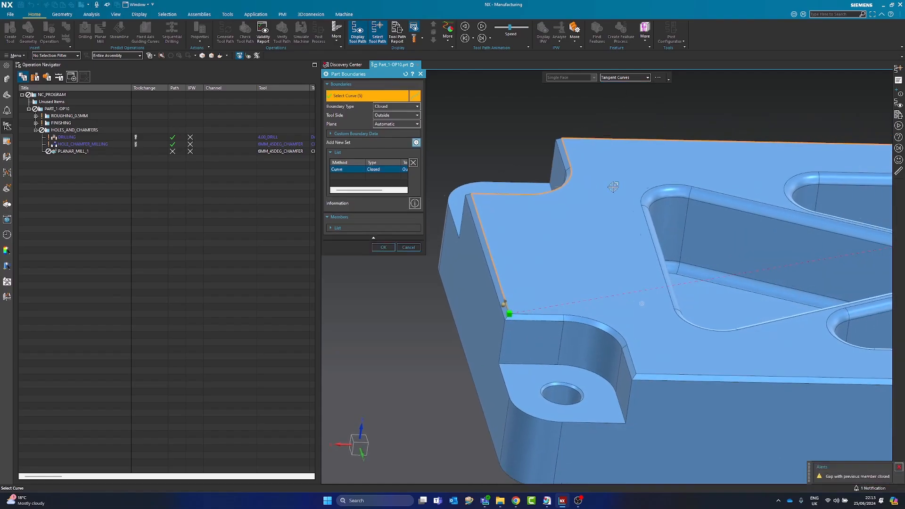
click(635, 260)
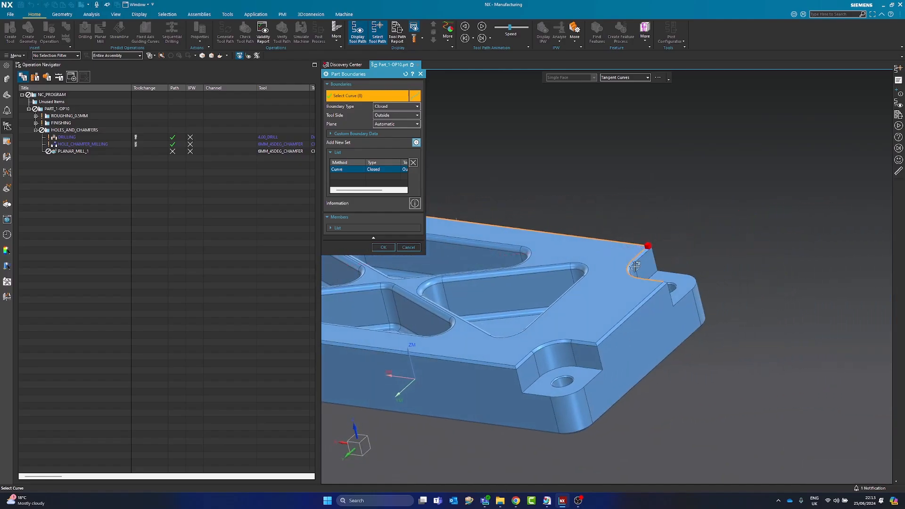
click(611, 326)
click(584, 341)
click(500, 363)
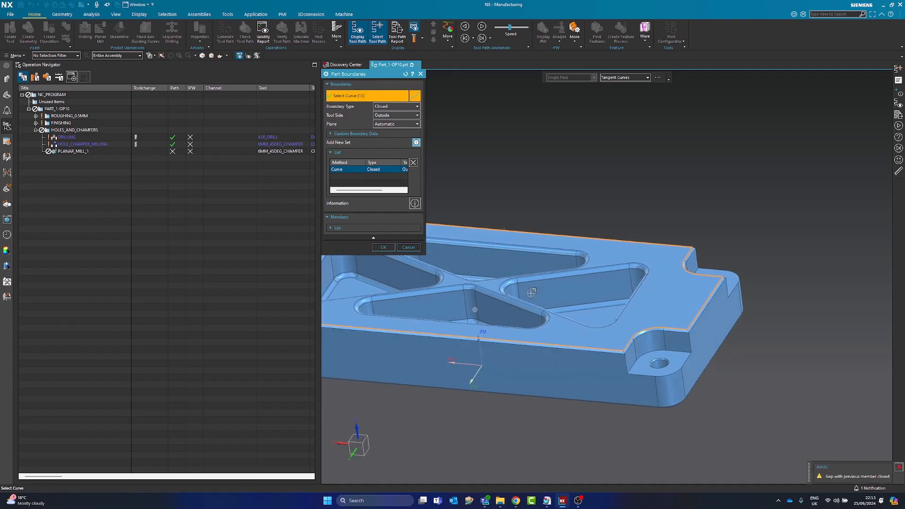
click(474, 295)
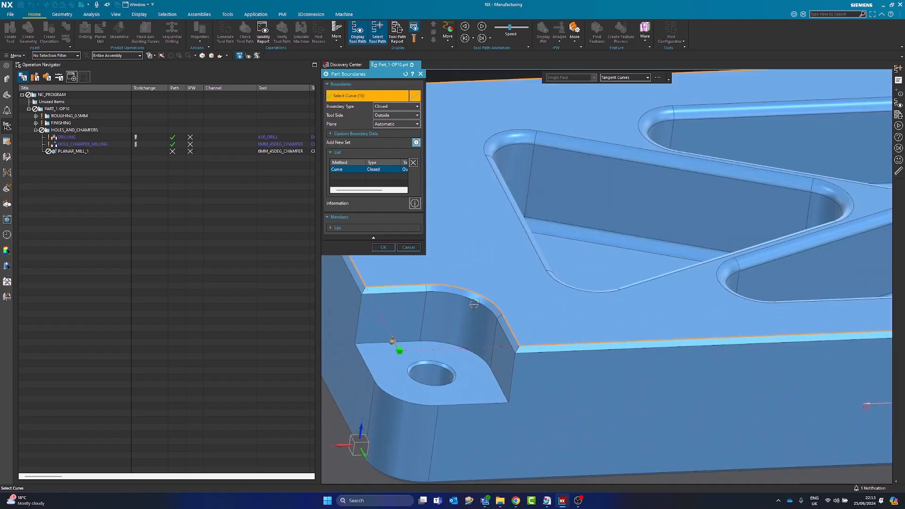
scroll(474, 304, down, 5)
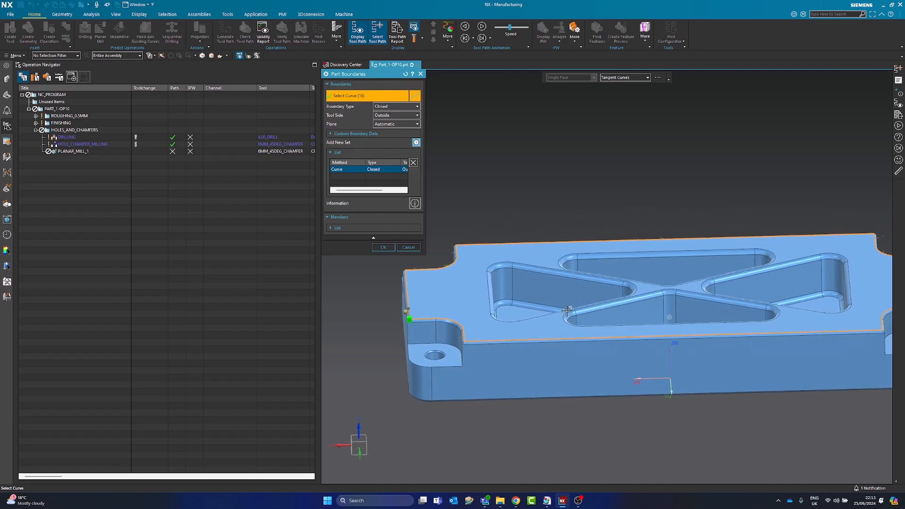
With the tool side on Outside, specify the part's top face as the boundary plane and accept the part boundary
click(381, 115)
click(383, 127)
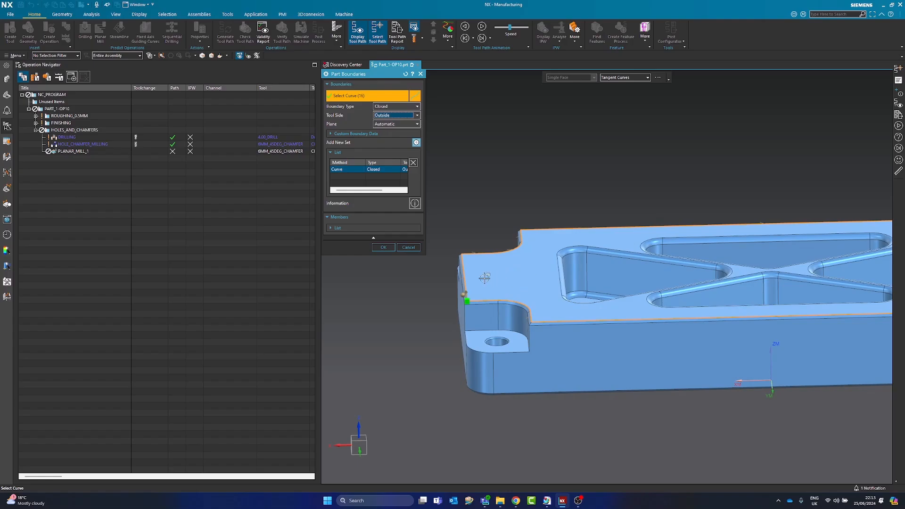
click(392, 124)
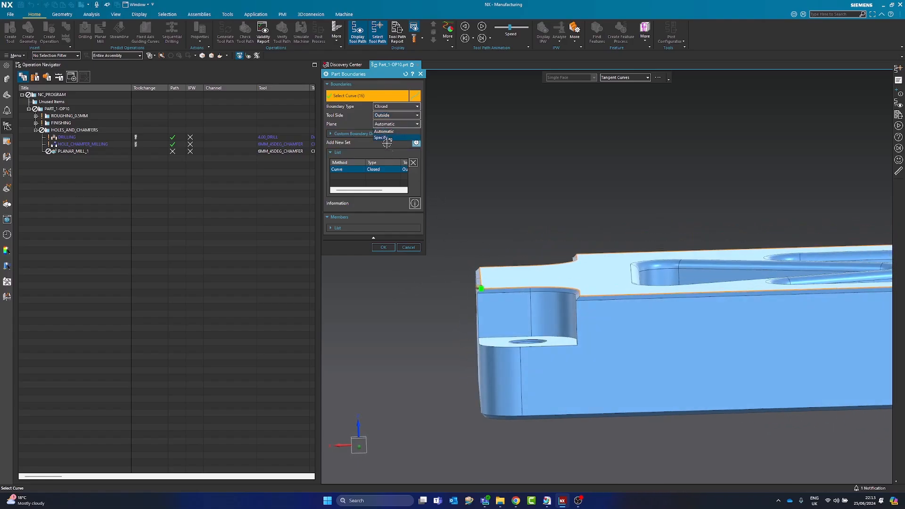
click(381, 137)
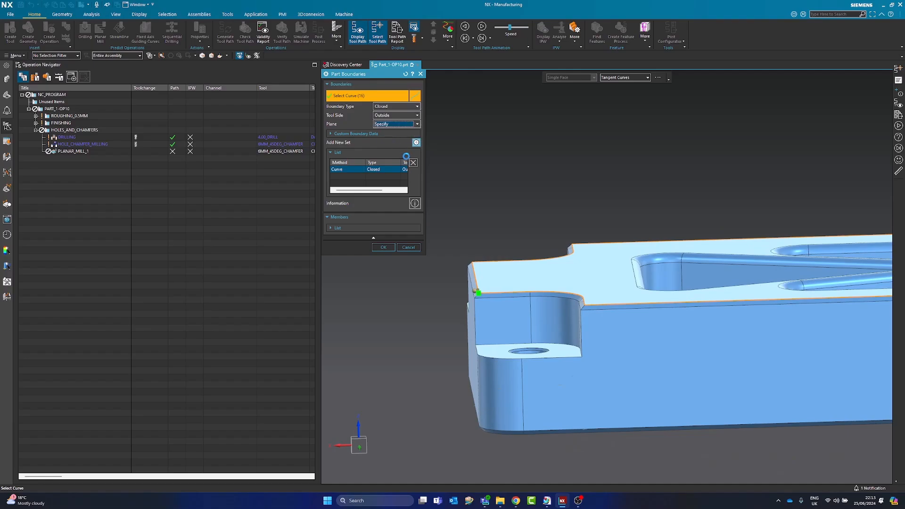
click(493, 268)
click(383, 260)
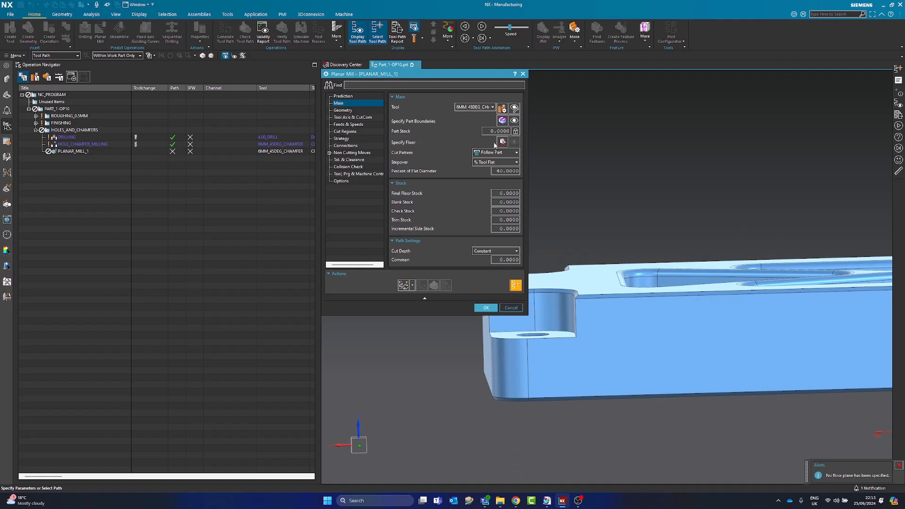
Specify the floor plane at a -1 mm offset from the part's top face
click(503, 141)
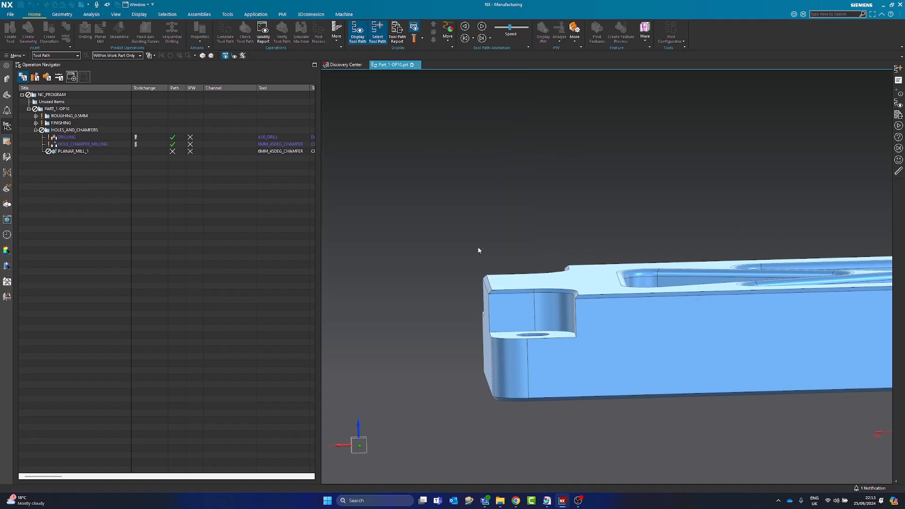
scroll(481, 247, down, 2)
click(522, 289)
middle_drag(522, 290, 527, 283)
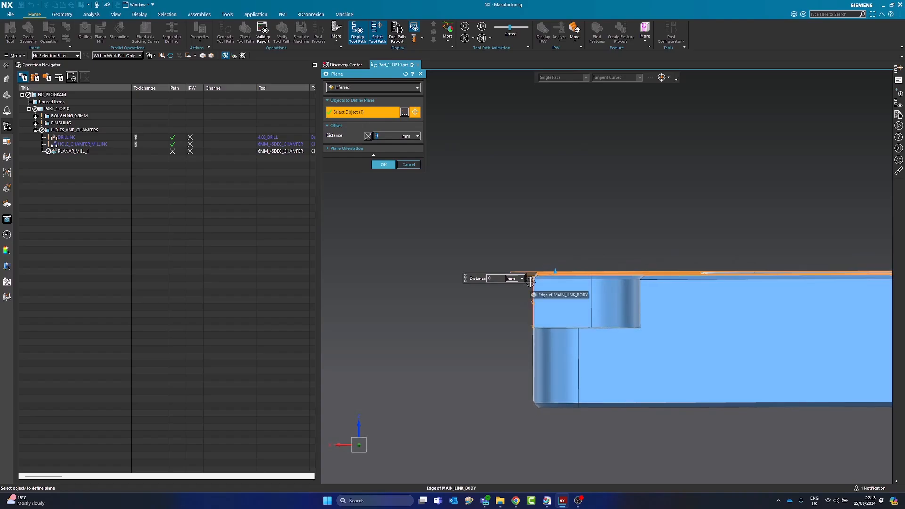
text(-1)
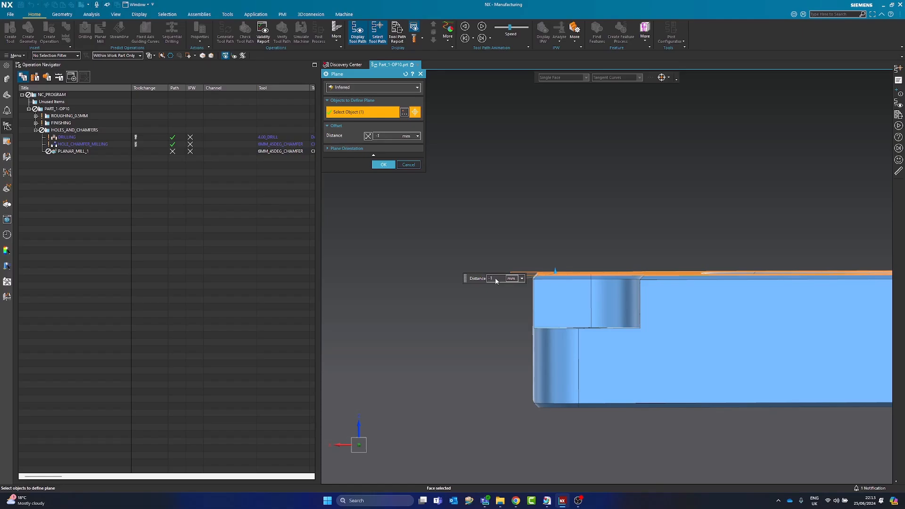
key(Return)
scroll(532, 282, up, 5)
mouse_move(415, 207)
middle_down()
mouse_move(414, 227)
mouse_move(418, 216)
middle_up()
scroll(443, 263, down, 1)
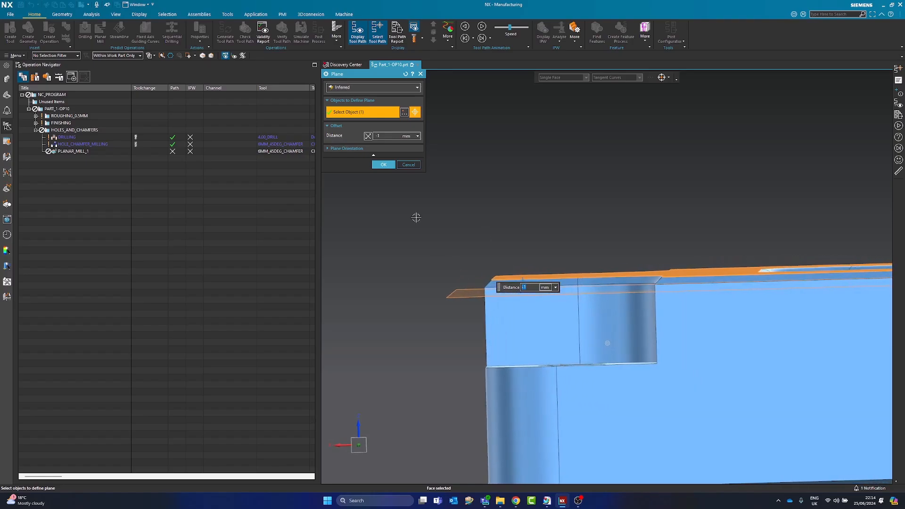
click(382, 165)
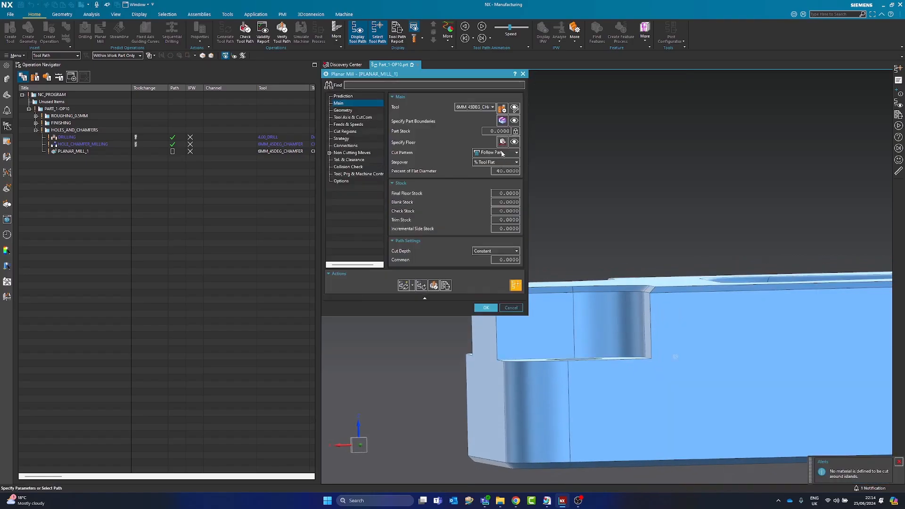
Set the planar mill cut pattern to Profile, generate the tool path and accept the operation
click(495, 152)
click(490, 175)
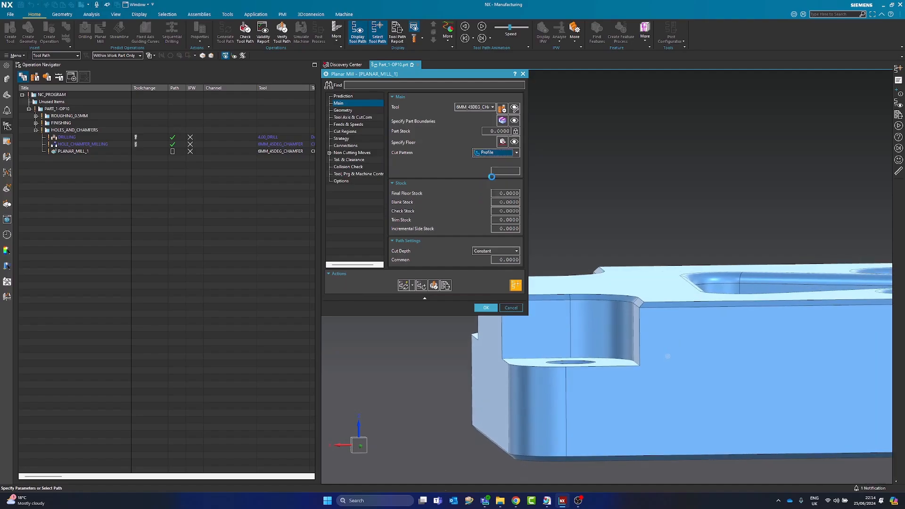
middle_drag(481, 297, 604, 325)
click(487, 308)
Display the chamfer tool on the PLANAR_MILL_1 path and examine how its tip and flank meet the part's top outer chamfer
scroll(596, 350, up, 6)
click(597, 343)
scroll(602, 320, up, 7)
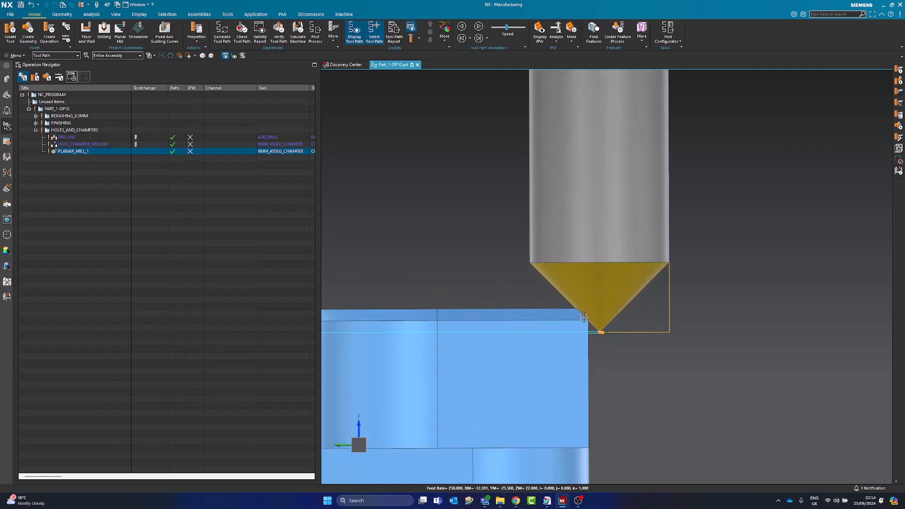
scroll(602, 320, down, 4)
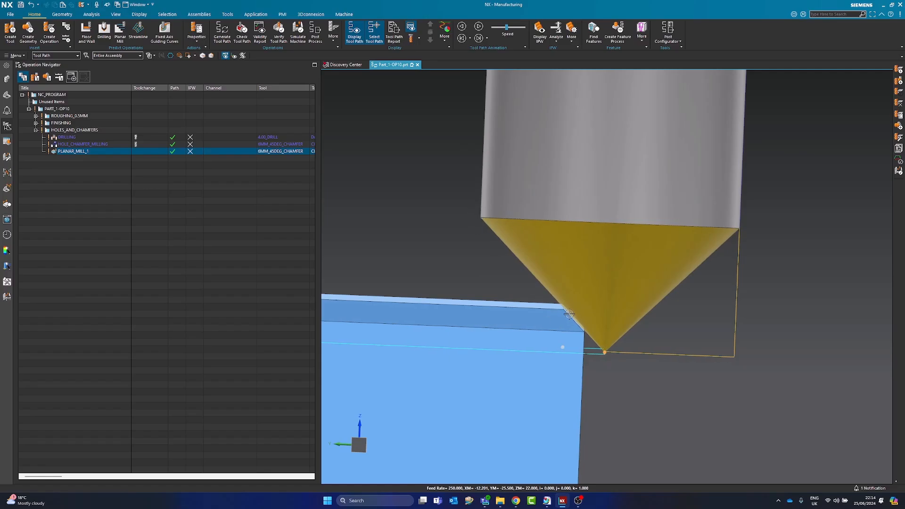
middle_drag(563, 306, 563, 331)
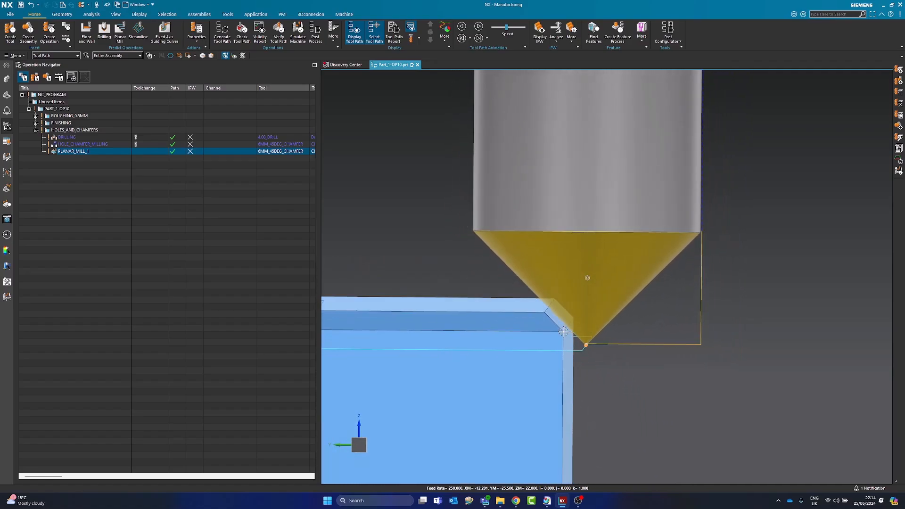
middle_drag(596, 374, 590, 321)
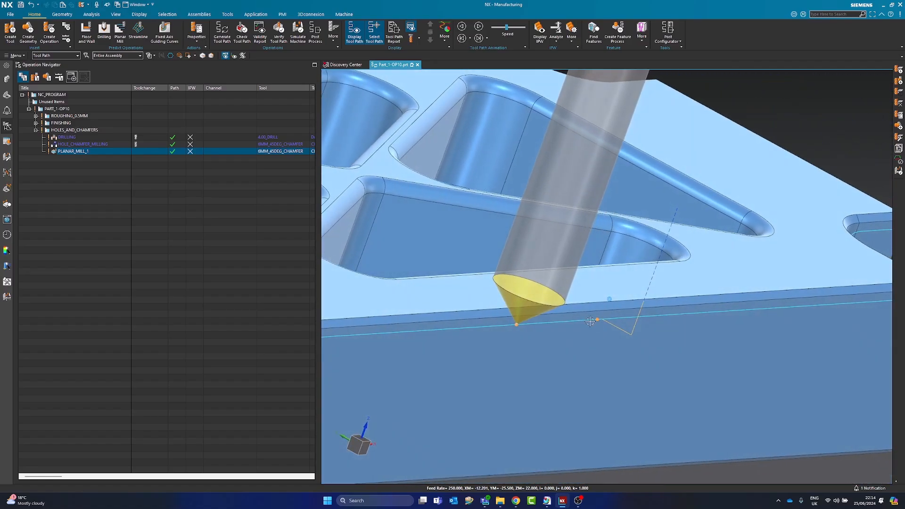
scroll(590, 322, down, 3)
Reopen PLANAR_MILL_1 and set its spindle speed to 3500 rpm and cut feed rate to 1000 mmpm
double_click(75, 151)
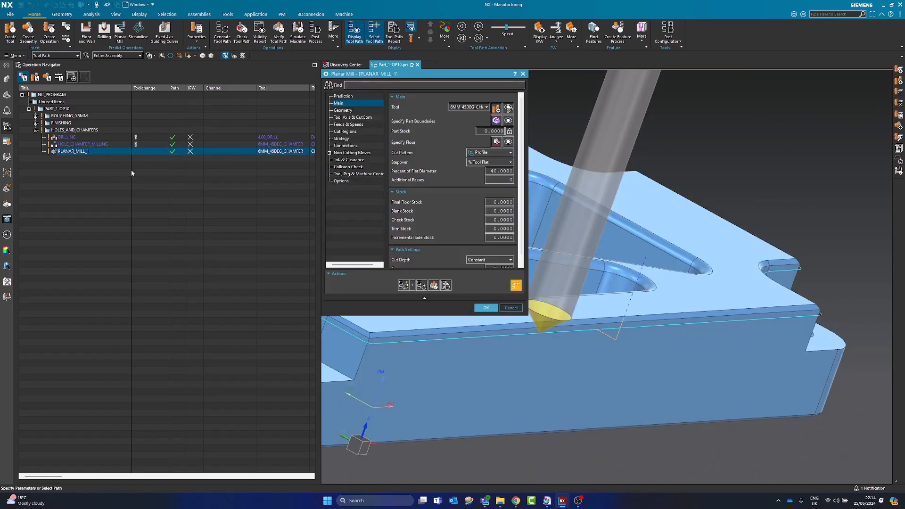
scroll(443, 208, down, 1)
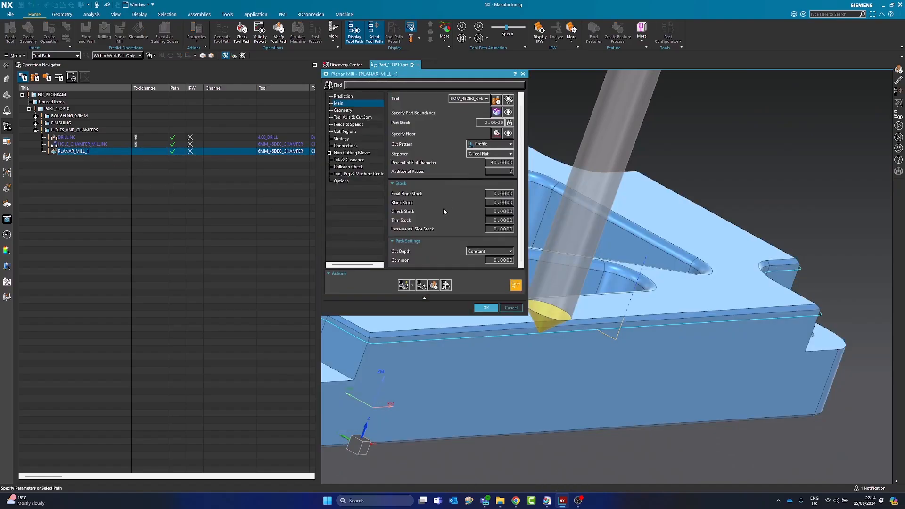
click(352, 125)
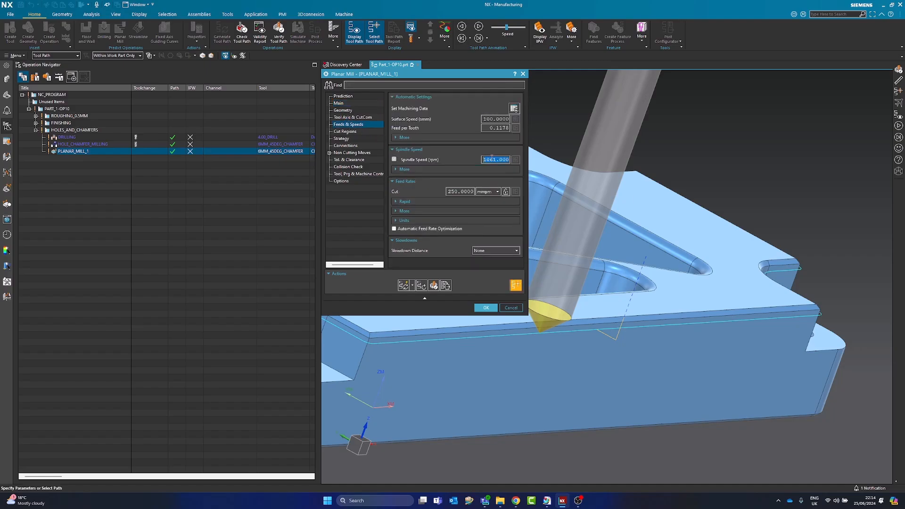
text(3500)
key(Tab)
text(100)
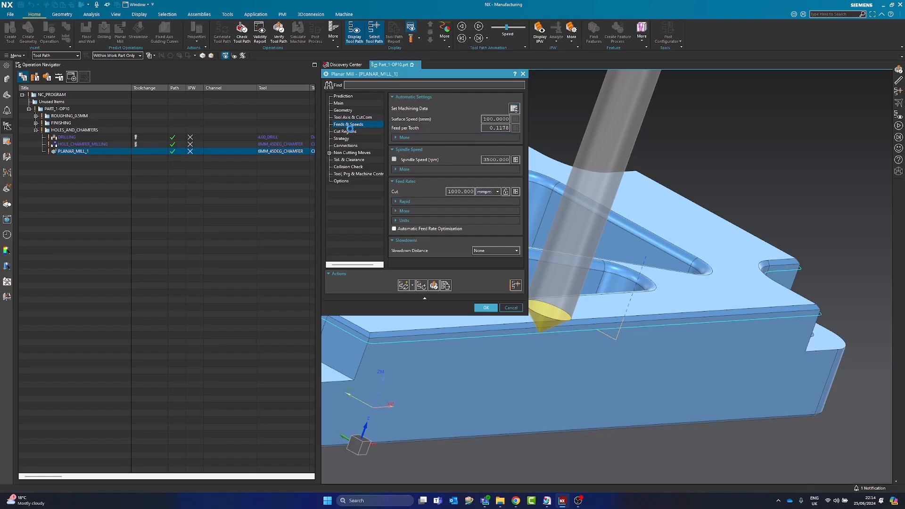
Set PLANAR_MILL_1's open-area engage to an arc of 2 mm radius, 0 mm height and no minimum clearance, and accept the operation
click(347, 132)
click(350, 140)
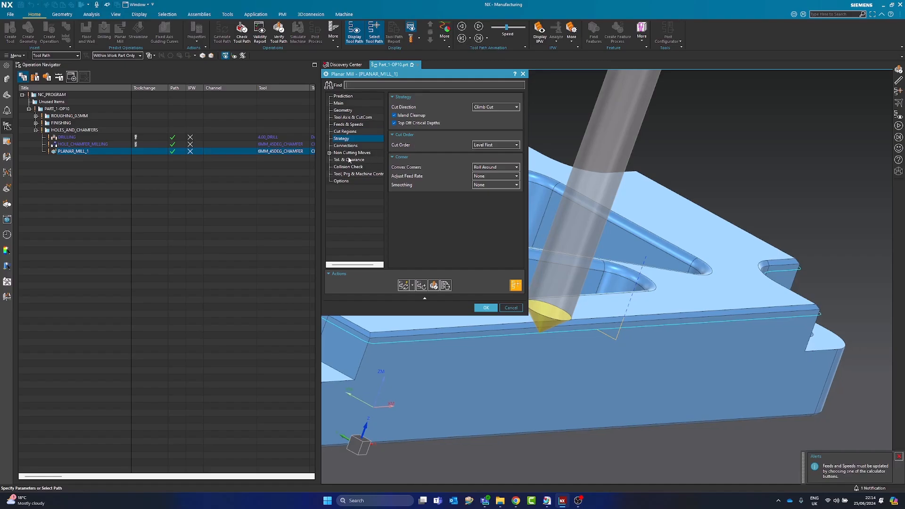
click(352, 153)
click(495, 107)
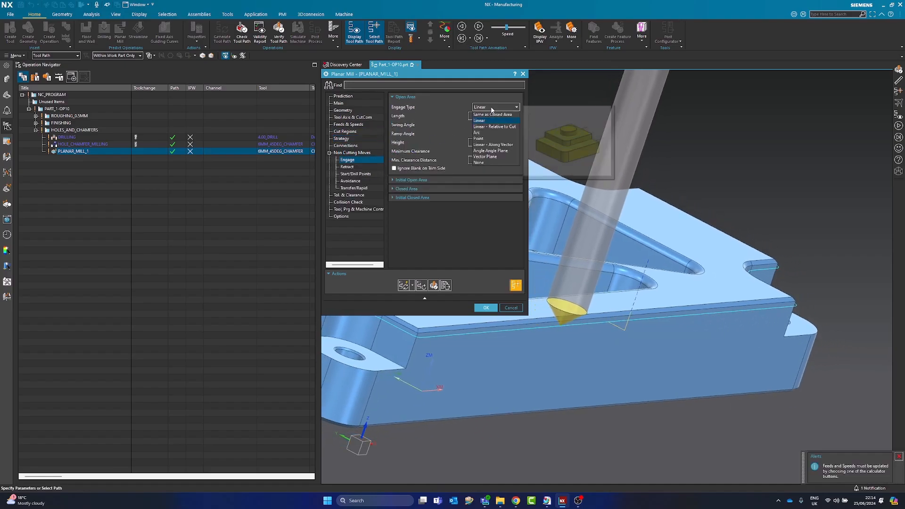
click(484, 132)
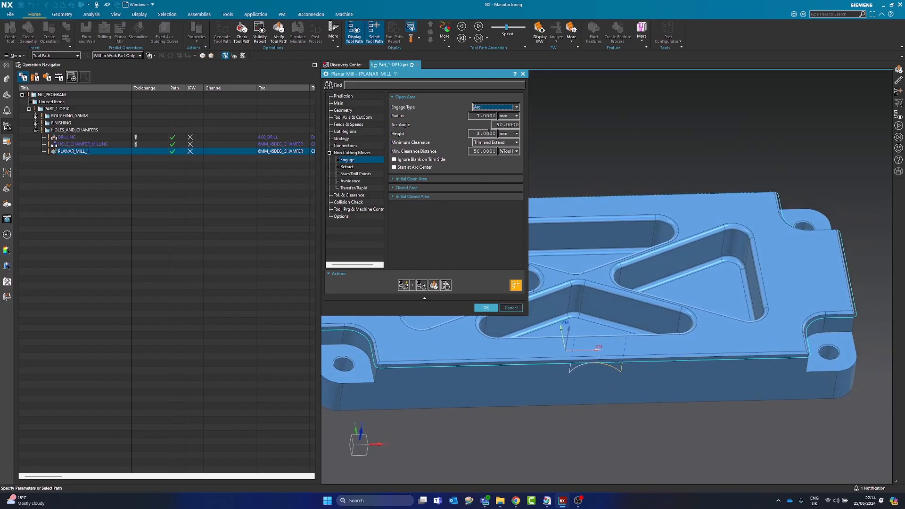
click(491, 143)
click(491, 150)
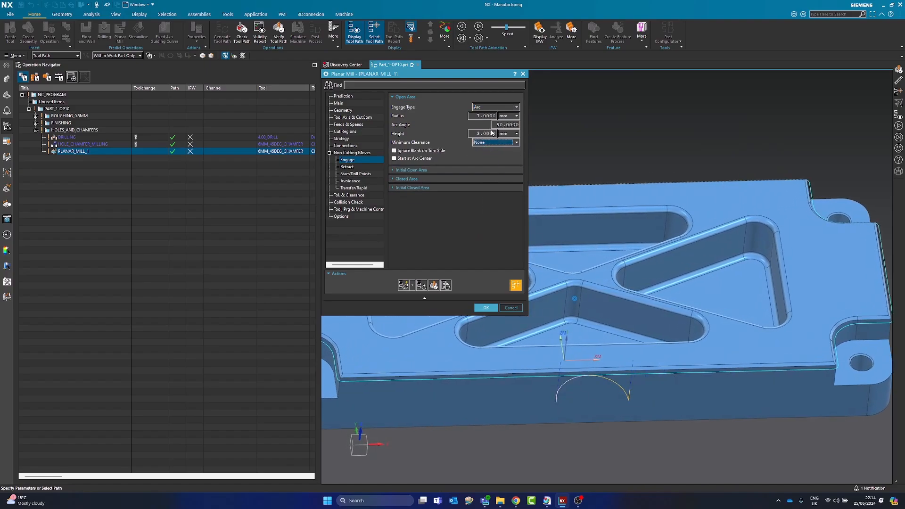
click(490, 115)
text(2)
key(Tab)
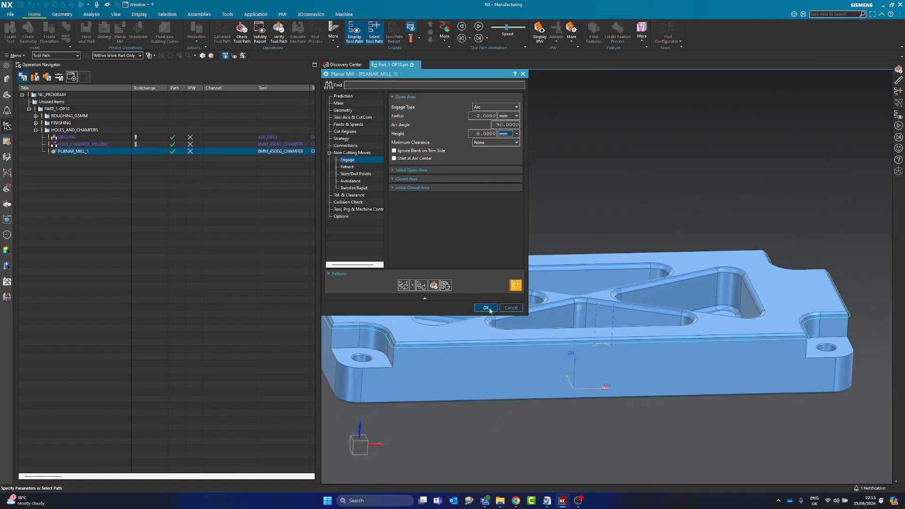
click(486, 308)
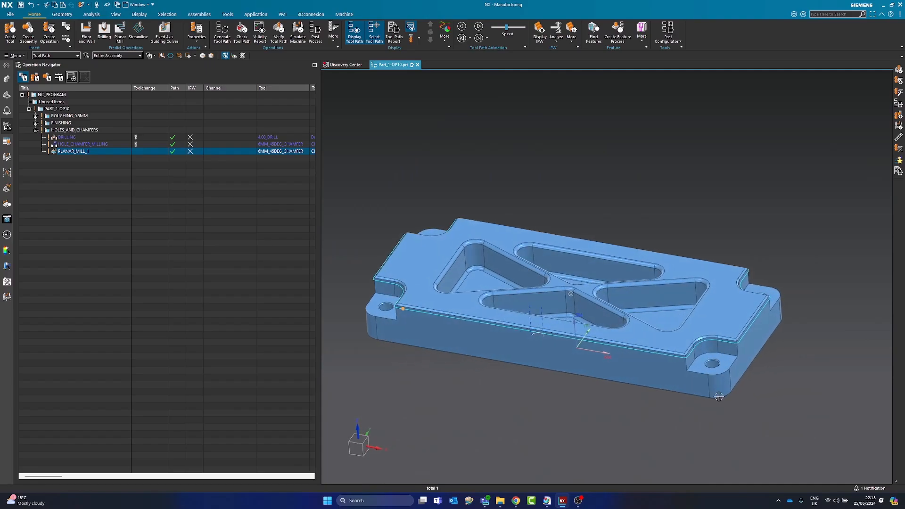
Start a new hole_making operation of subtype BORING_REAMING in the HOLES_AND_CHAMFERS program group
click(83, 163)
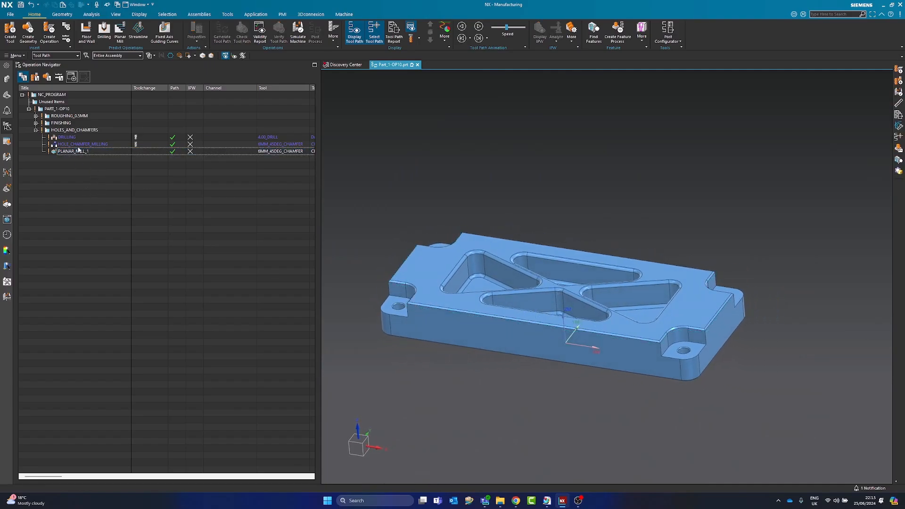
click(70, 131)
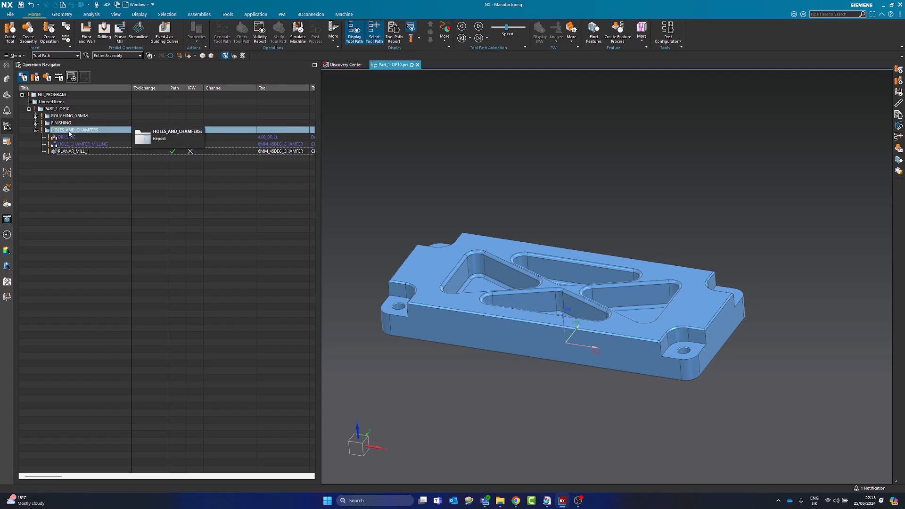
right_click(70, 132)
mouse_move(92, 221)
click(137, 222)
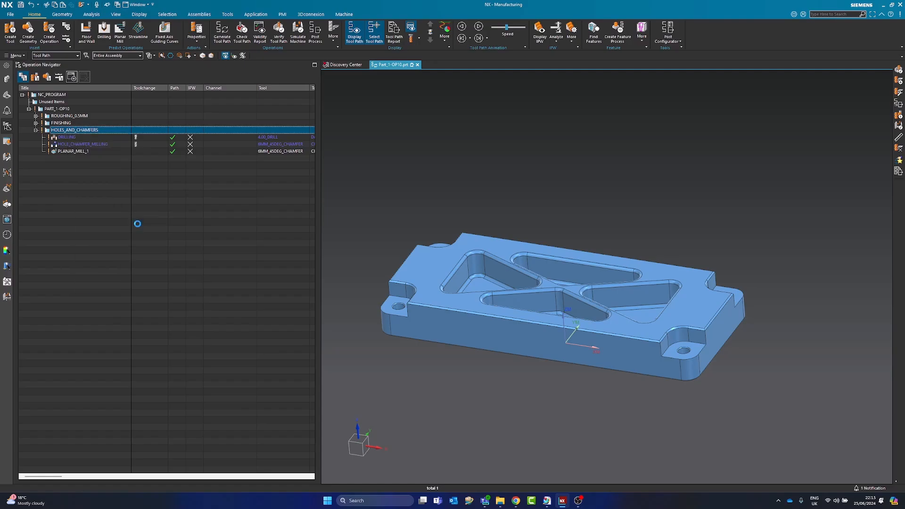
click(357, 95)
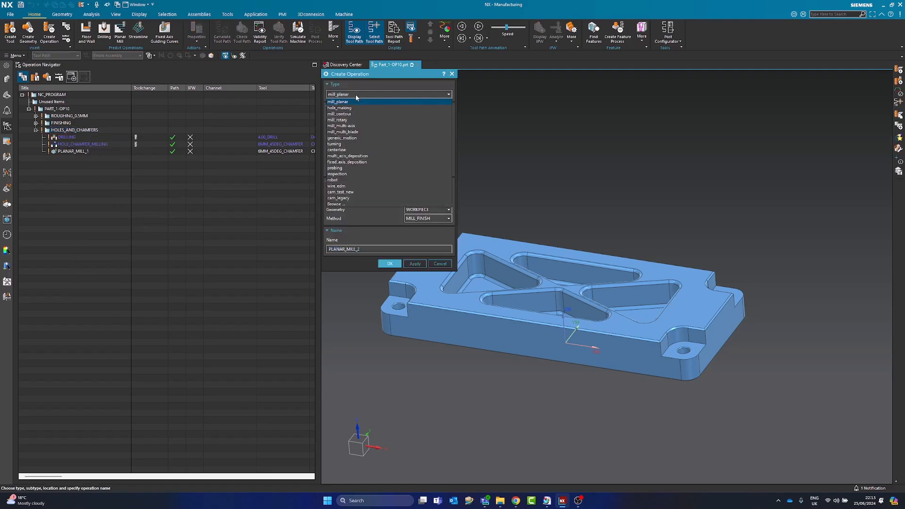
click(342, 107)
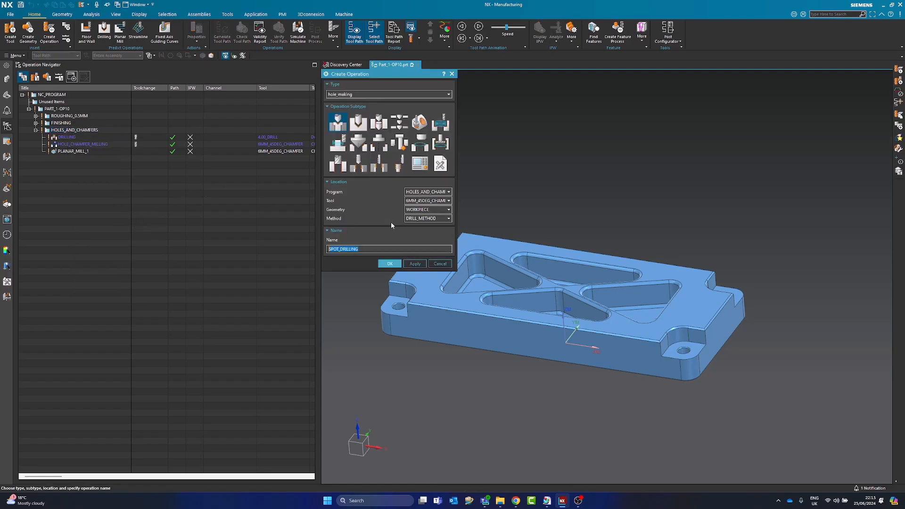
click(338, 165)
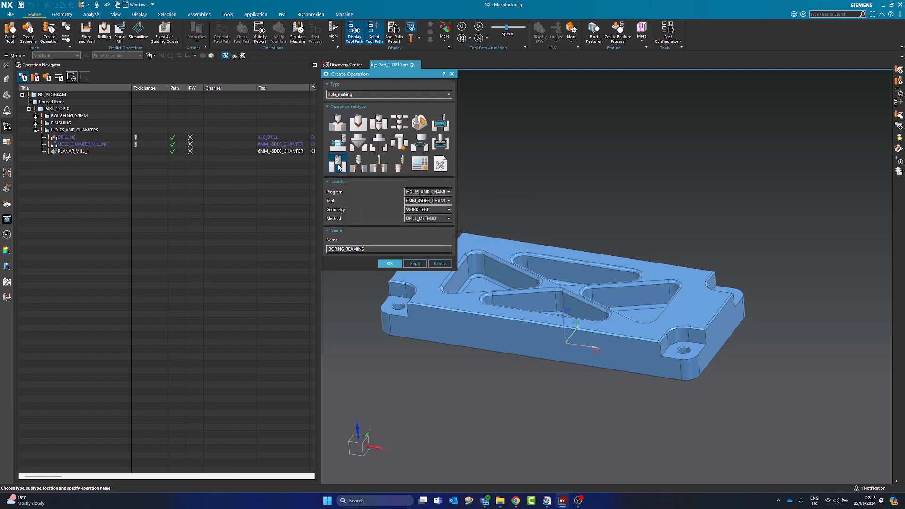
Assign the 4.20_REAMER tool and the 4.2_HOLES geometry to the reaming operation and create it
click(421, 201)
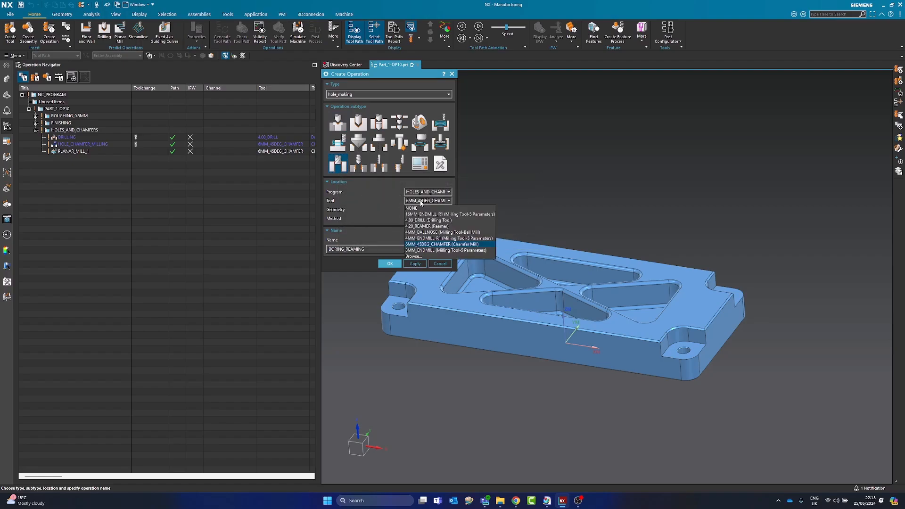
click(423, 227)
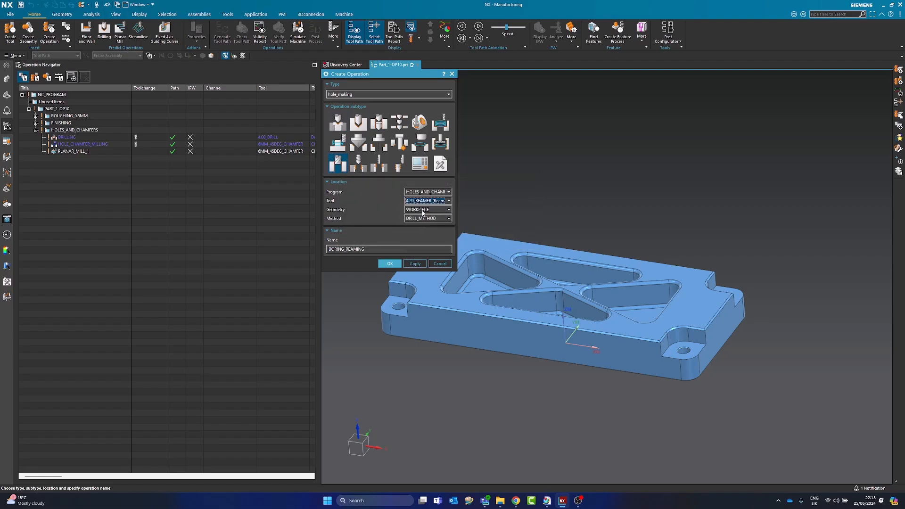
click(423, 210)
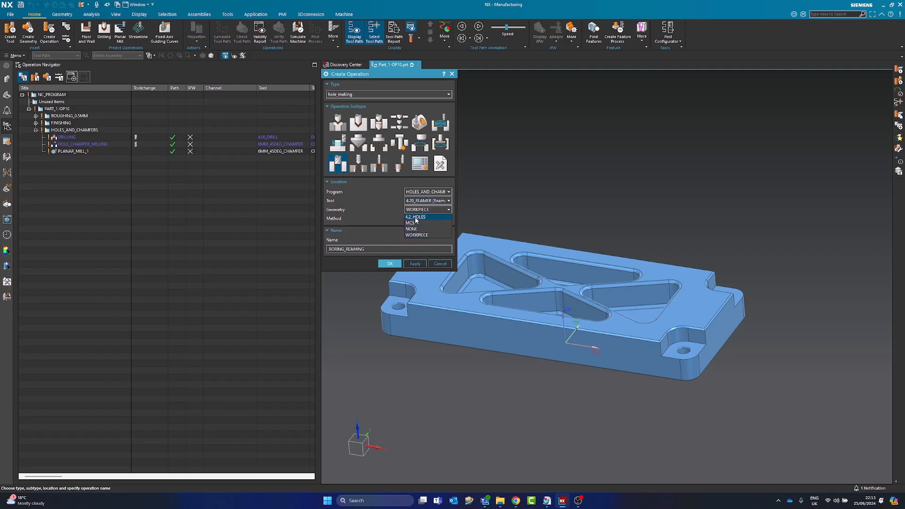
click(415, 217)
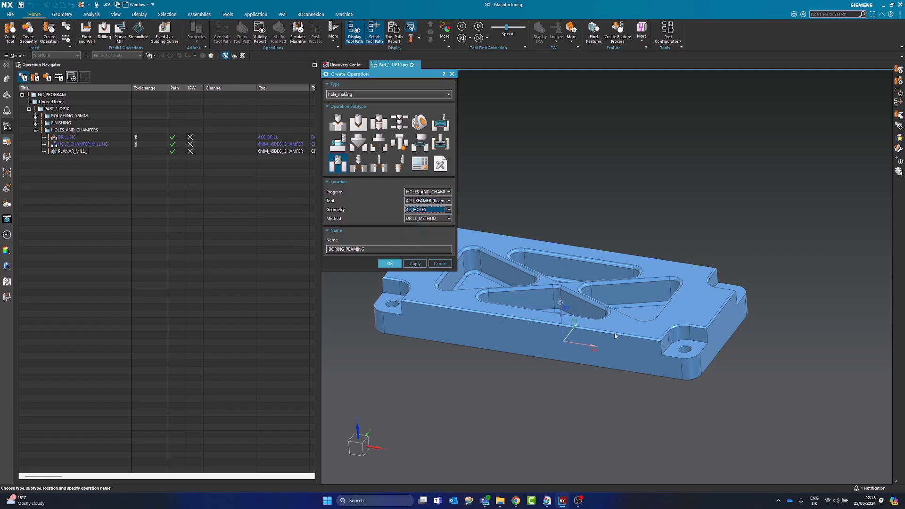
click(390, 263)
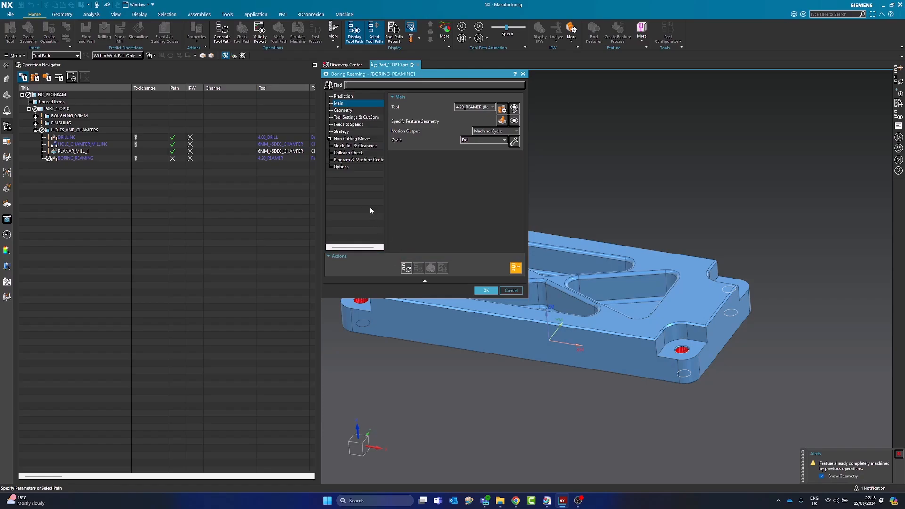
Set the reaming motion output to Single Moves with the Drilling cycle, and check the feature geometry of the holes
click(492, 132)
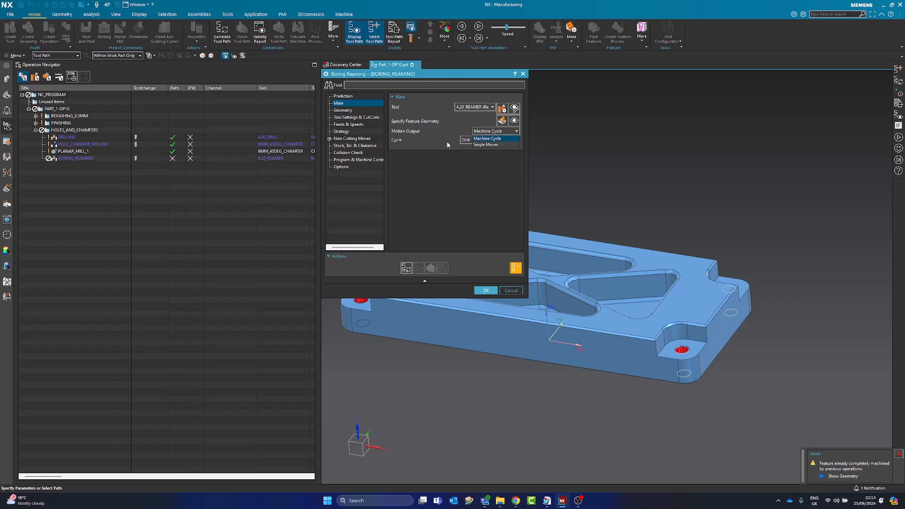
click(485, 145)
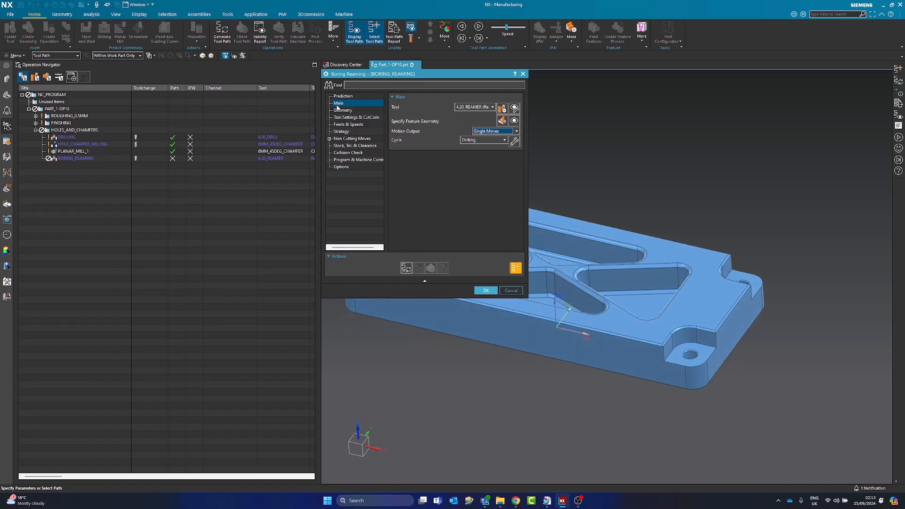
click(502, 121)
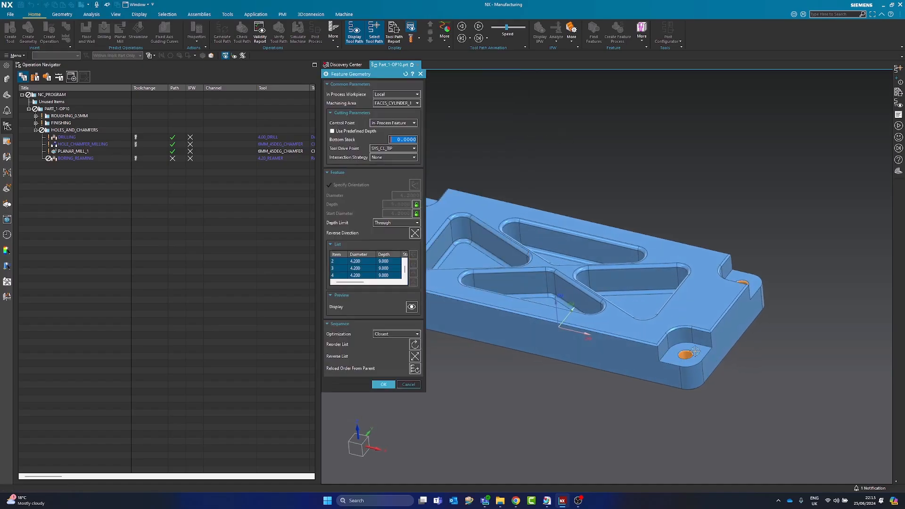
click(383, 384)
click(483, 140)
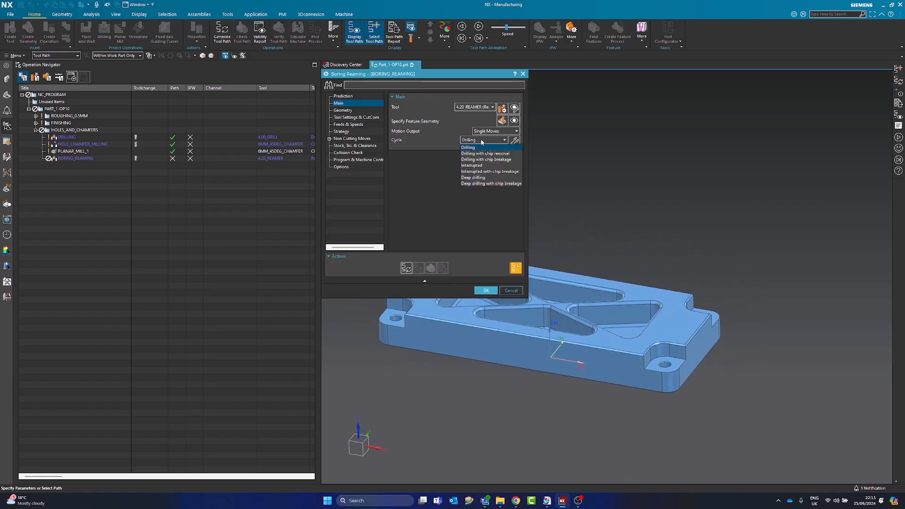
click(475, 148)
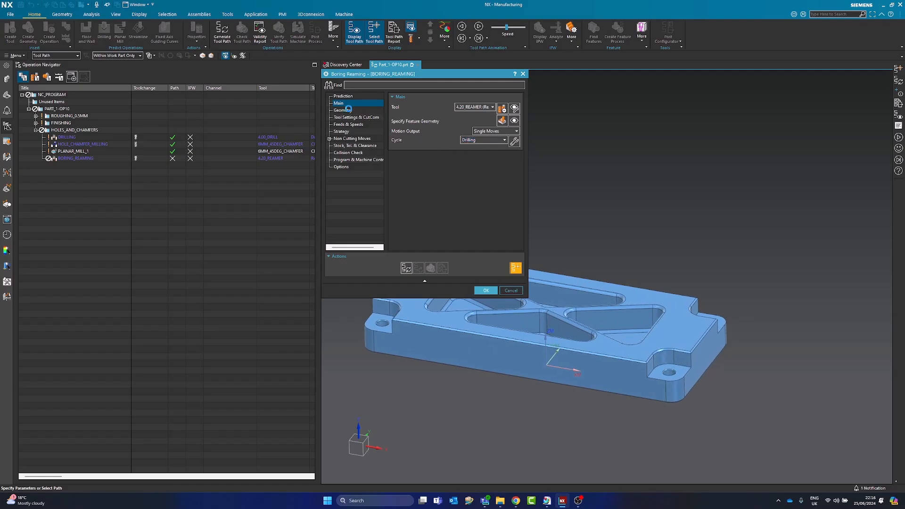
Set the reaming spindle speed to 3500 rpm and the cut feed rate to 150 mmpm
click(350, 111)
middle_drag(627, 355, 676, 389)
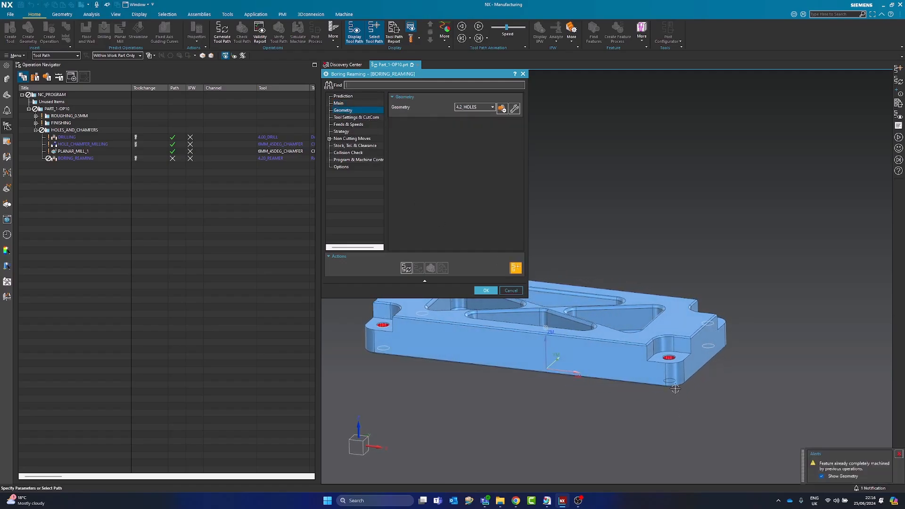
click(353, 117)
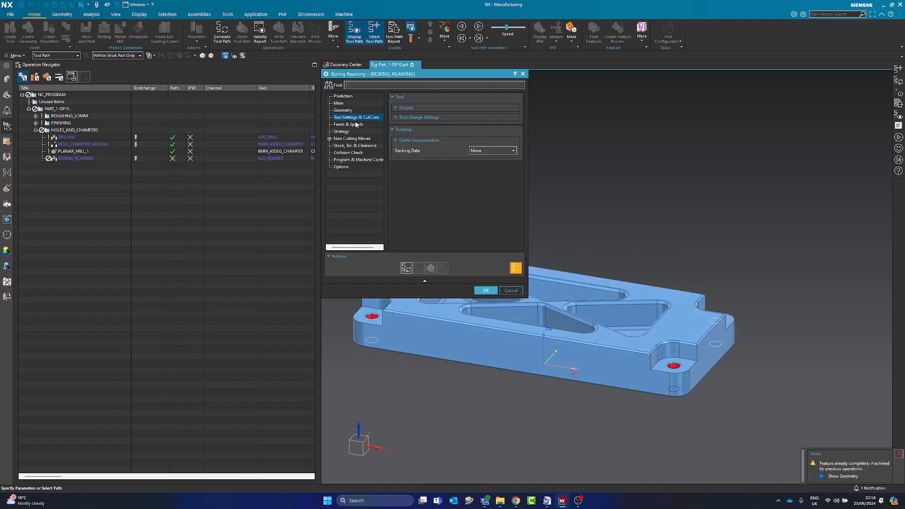
click(357, 125)
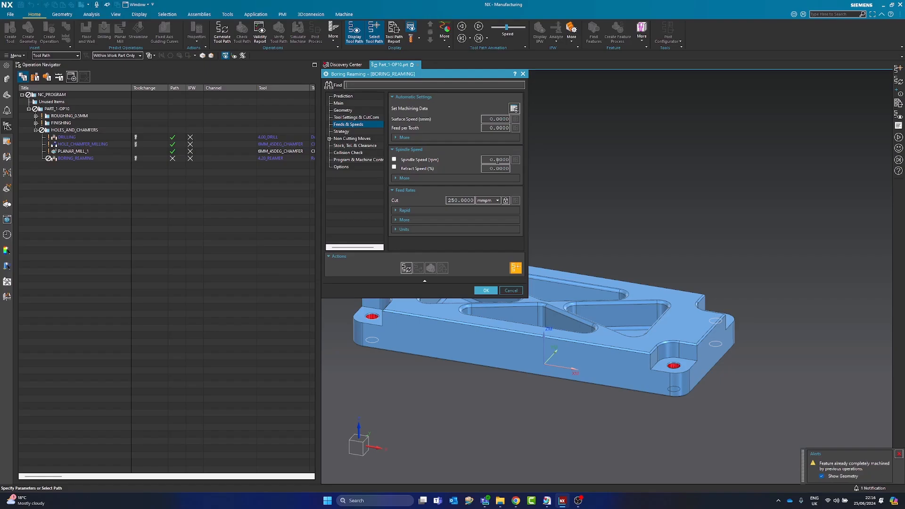
click(490, 159)
text(3500)
key(Tab)
key(Tab)
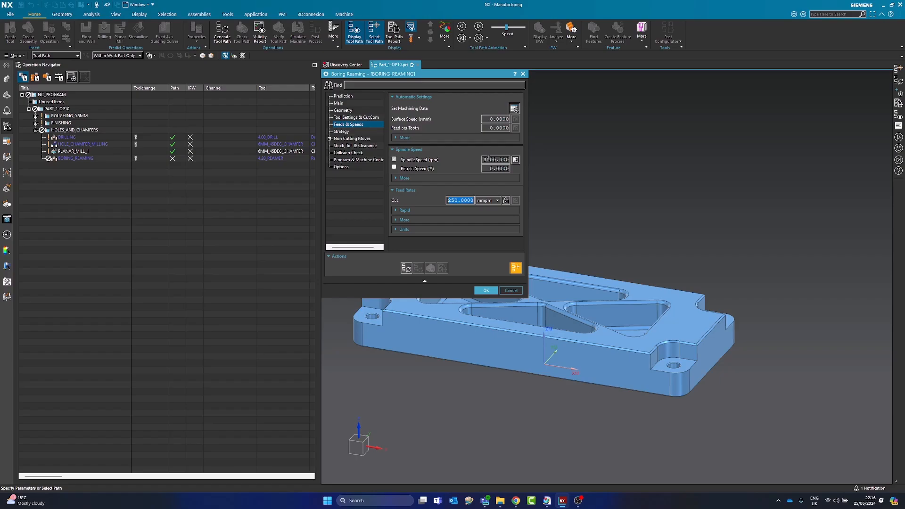
text(150)
key(Tab)
Set the reaming path's top offset distance to 1 and bottom offset distance to 2, and accept the operation
click(345, 131)
click(503, 115)
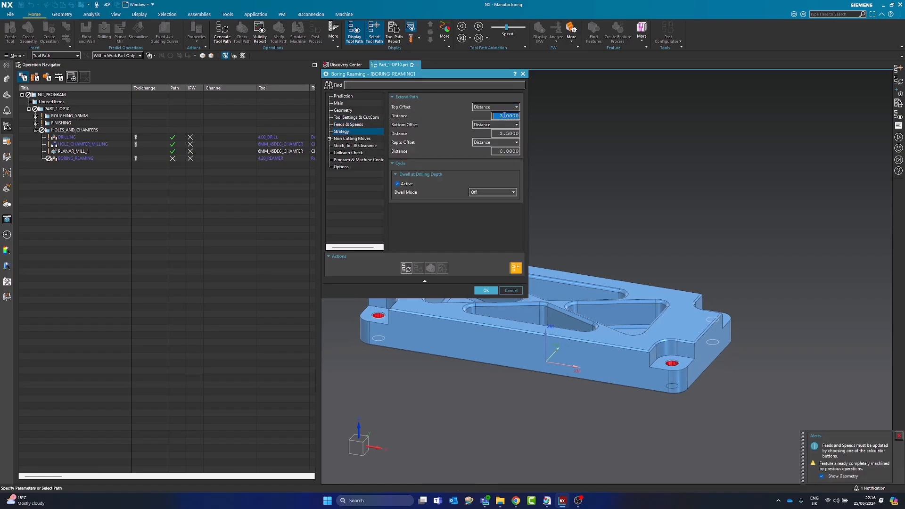
text(1)
scroll(634, 271, up, 5)
click(505, 133)
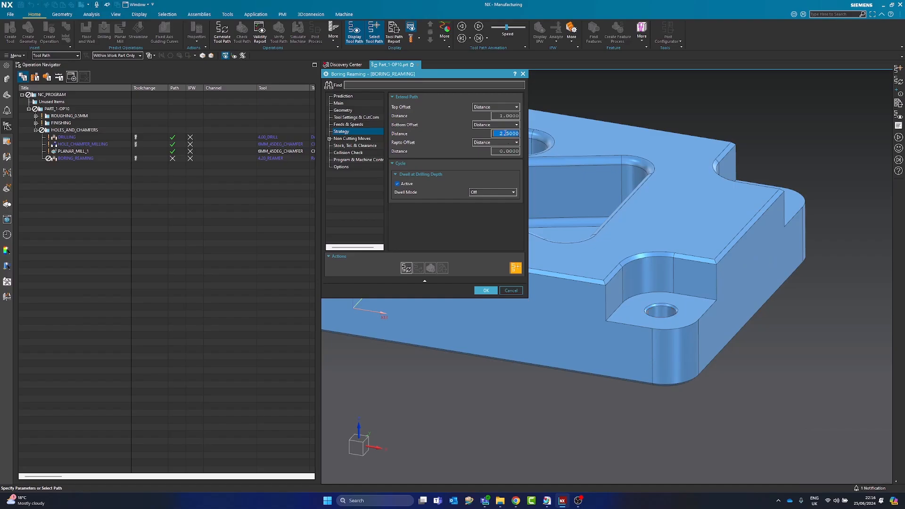
text(2)
middle_drag(749, 345, 563, 293)
click(486, 290)
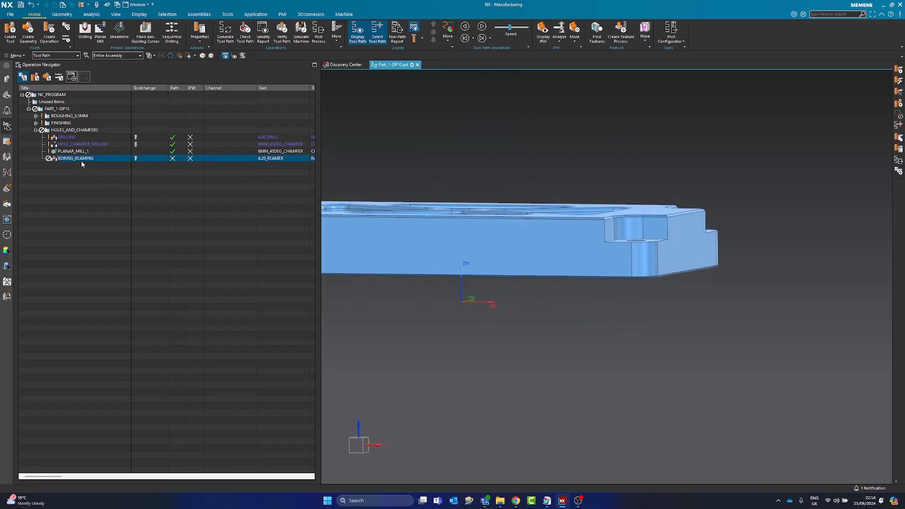
Generate the BORING_REAMING tool path and dismiss the warnings without viewing them
right_click(81, 163)
click(101, 213)
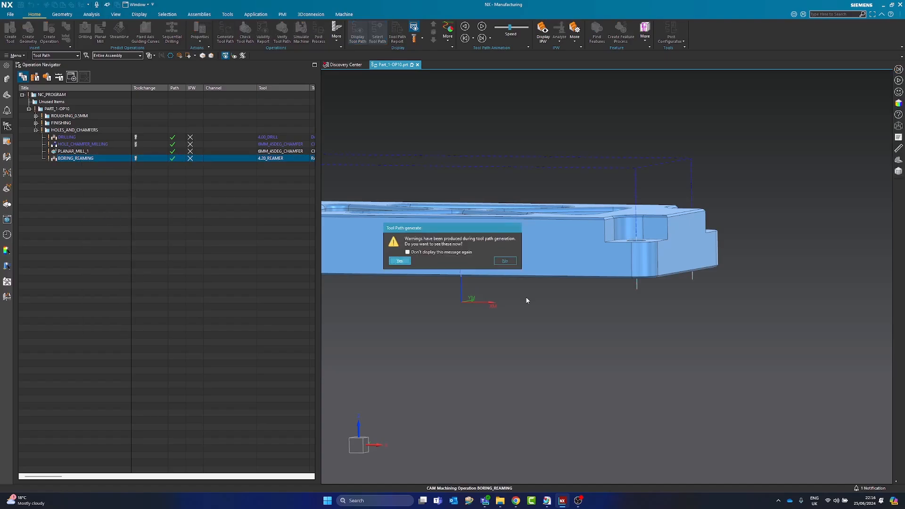
click(505, 261)
Show the CAM_WORKPIECE stock and examine the drilling and hole chamfer tool paths against the part and stock
click(97, 151)
click(87, 137)
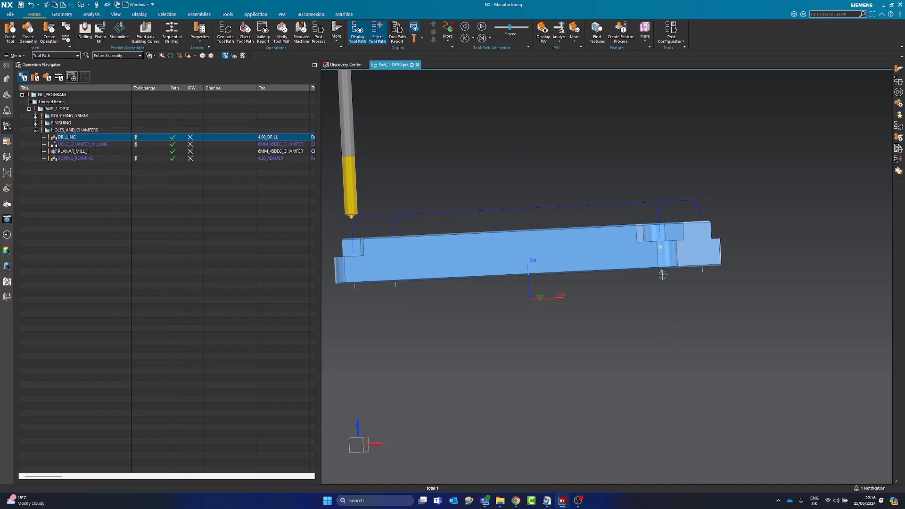
click(6, 94)
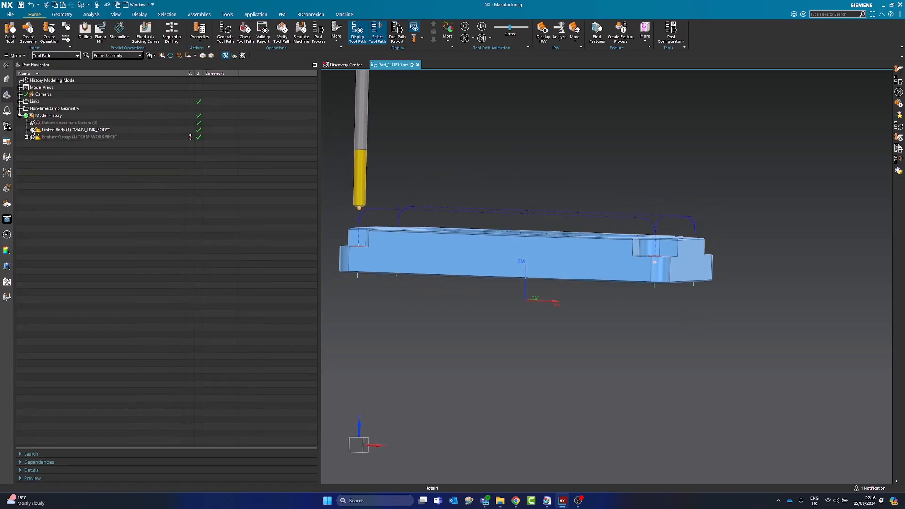
click(34, 137)
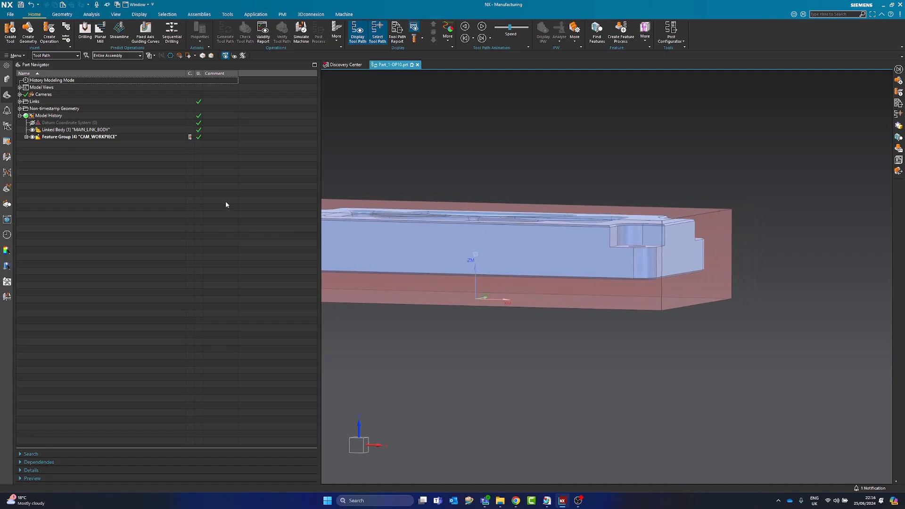
click(7, 125)
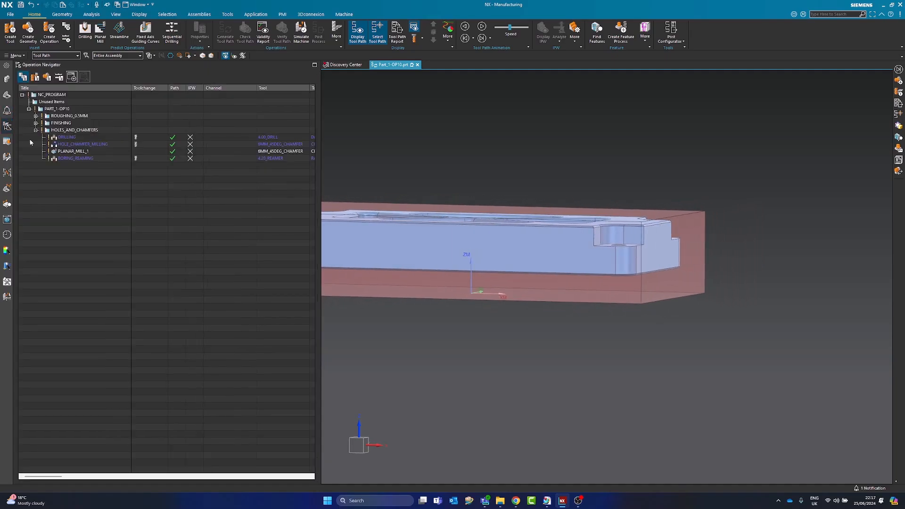
click(71, 144)
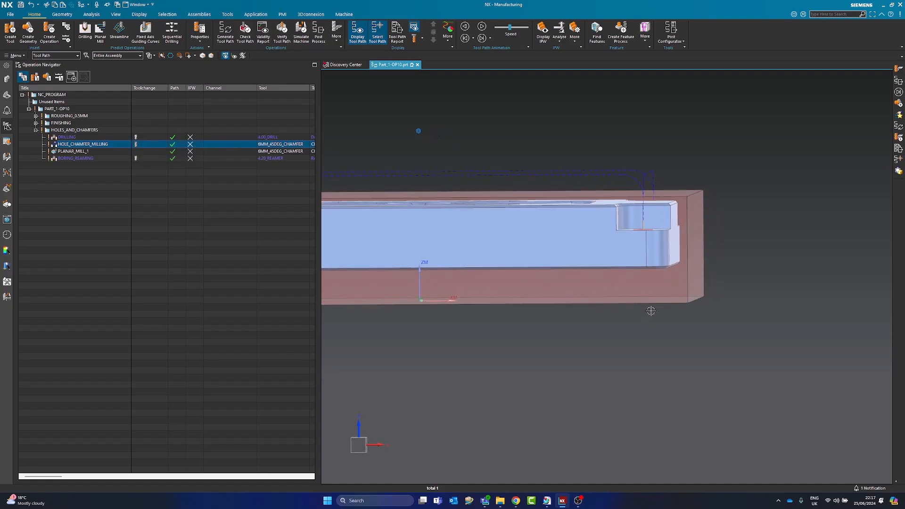
Open the DRILLING operation for editing and review its feature geometry, keeping the listed holes
click(67, 136)
double_click(67, 136)
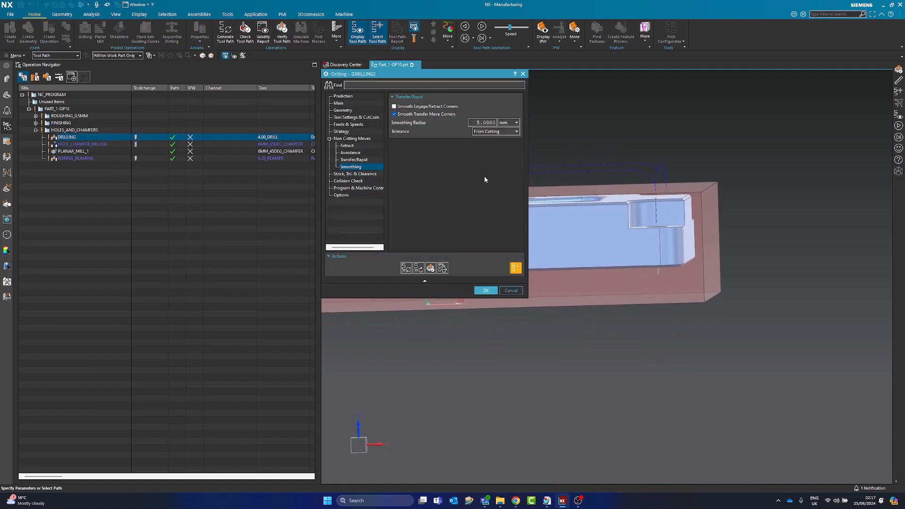
click(341, 103)
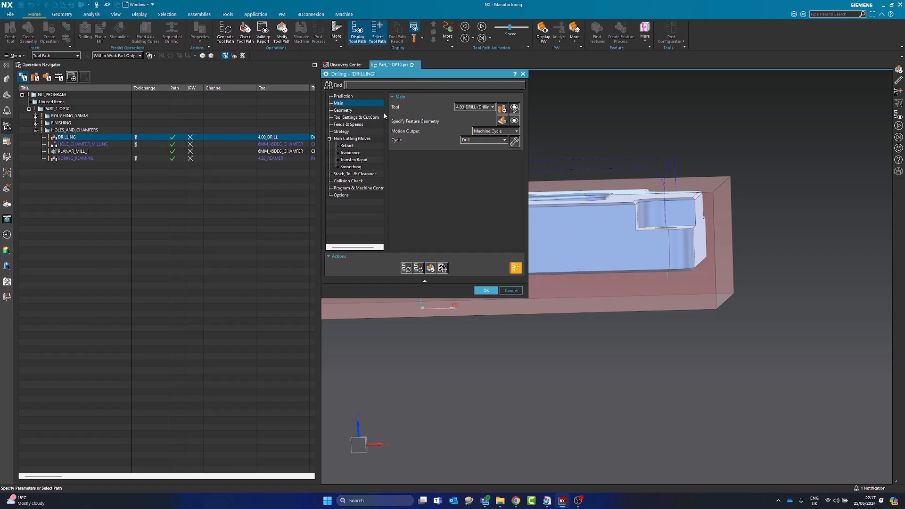
click(502, 120)
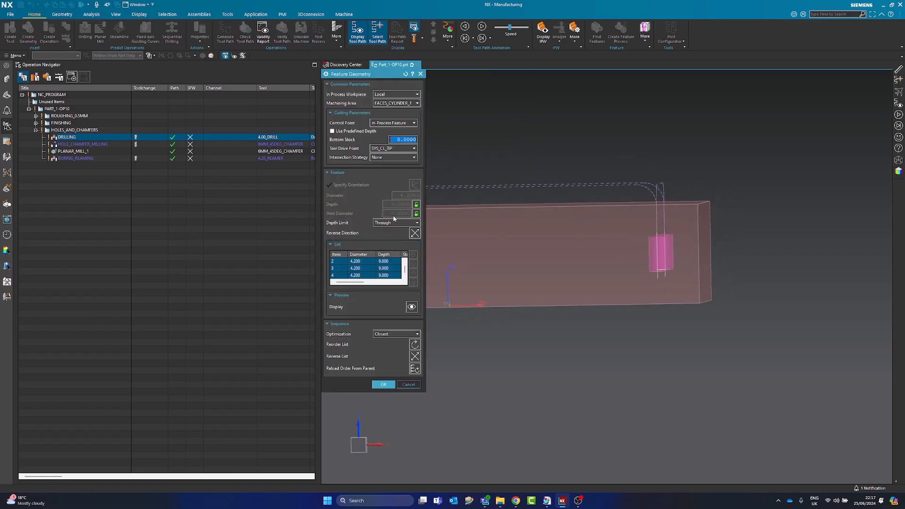
click(383, 385)
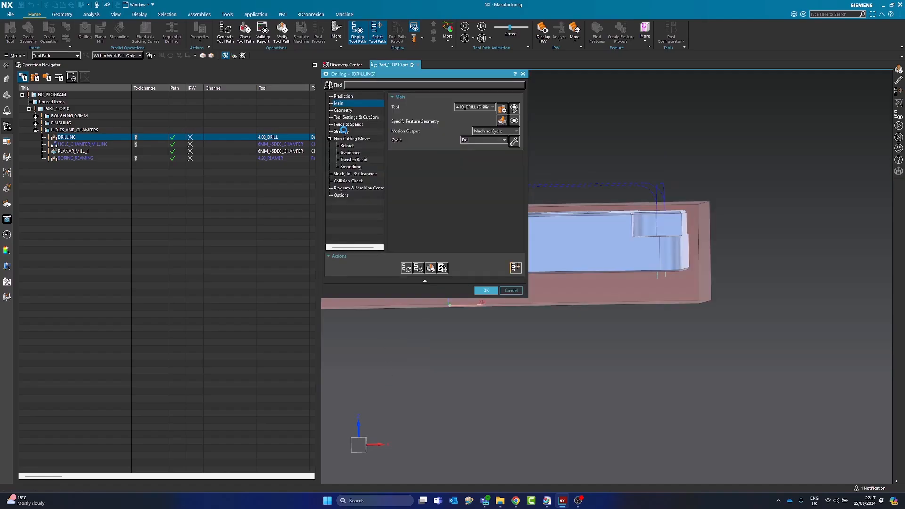
Try drilling bottom offset distances of 10 and 8, updating the path each time to compare the drill tip with the stock underside
click(341, 132)
double_click(500, 134)
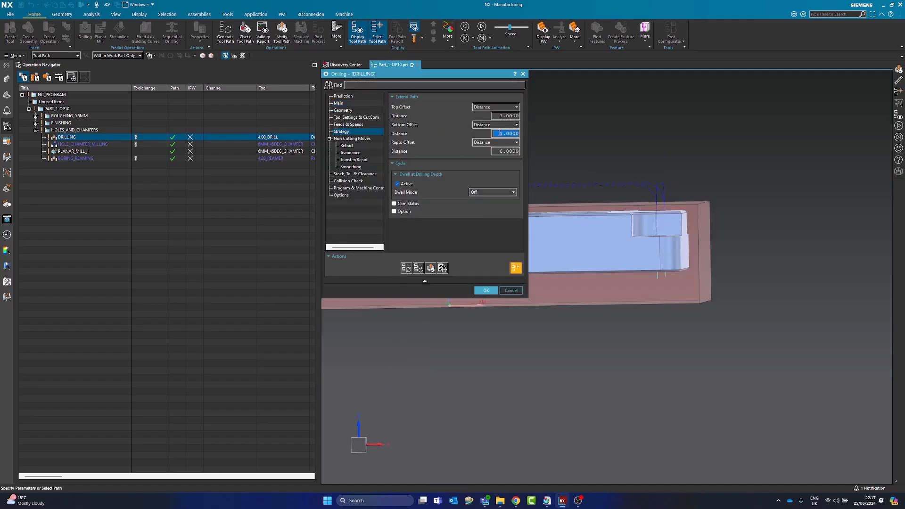
text(10)
click(417, 268)
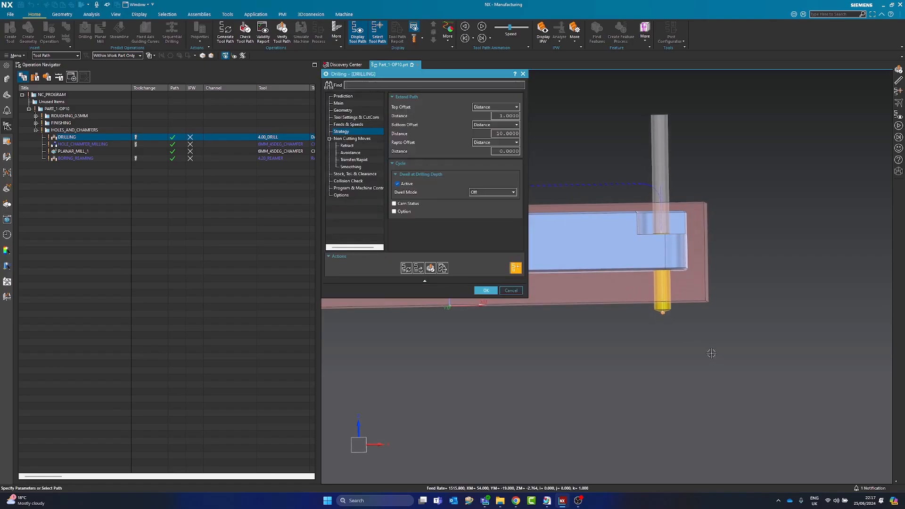
scroll(711, 353, up, 2)
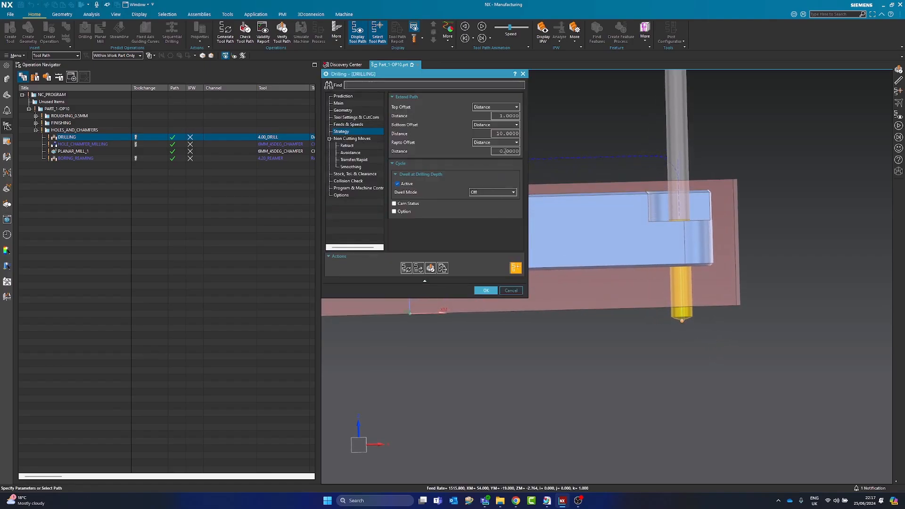
double_click(504, 133)
text(8)
click(413, 268)
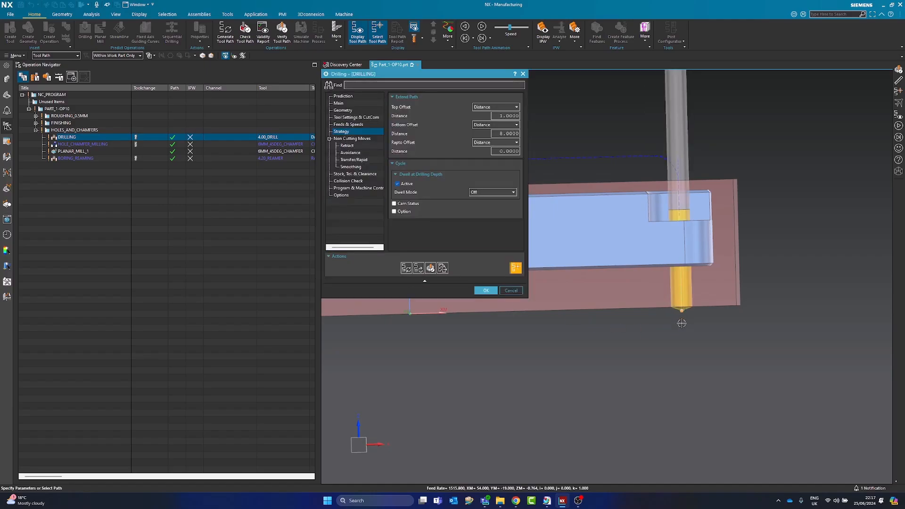
scroll(686, 333, up, 3)
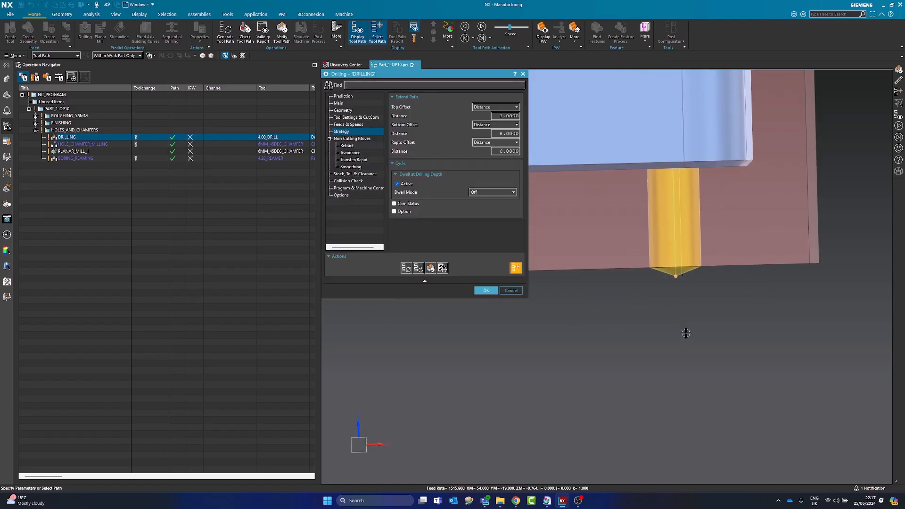
Set the drilling path's bottom offset distance to 9, regenerate it, check the drill depth and accept the operation
double_click(500, 134)
text(9)
click(407, 268)
click(675, 288)
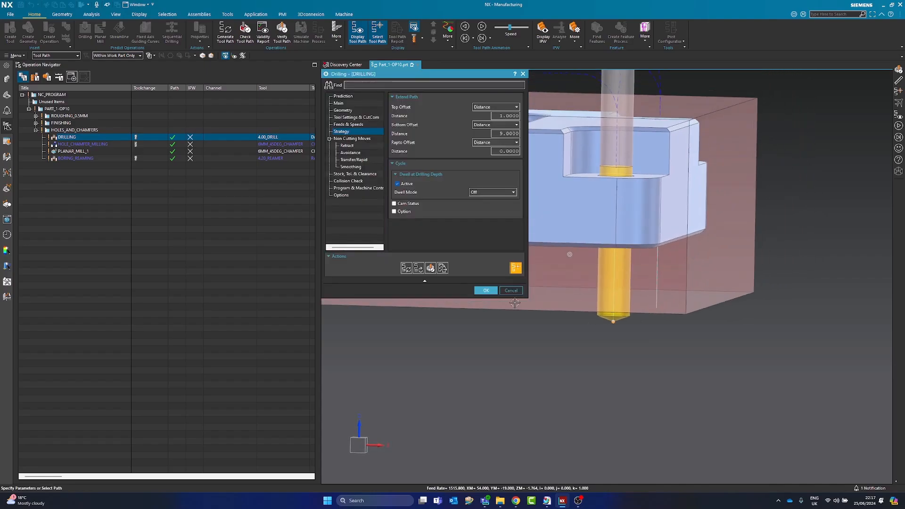
click(484, 290)
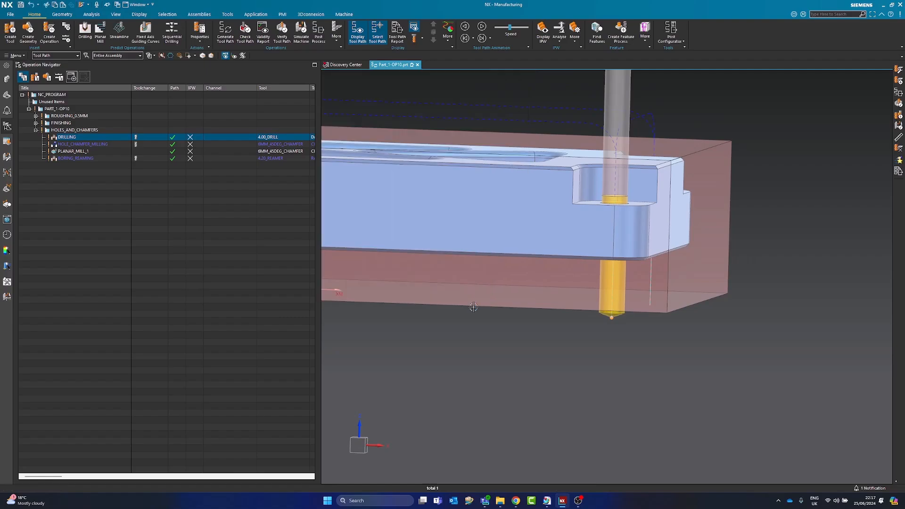
Examine the HOLE_CHAMFER_MILLING, PLANAR_MILL_1 and BORING_REAMING tool paths, checking the reamer's depth through the corner hole
click(81, 144)
click(79, 152)
click(80, 159)
scroll(588, 267, up, 1)
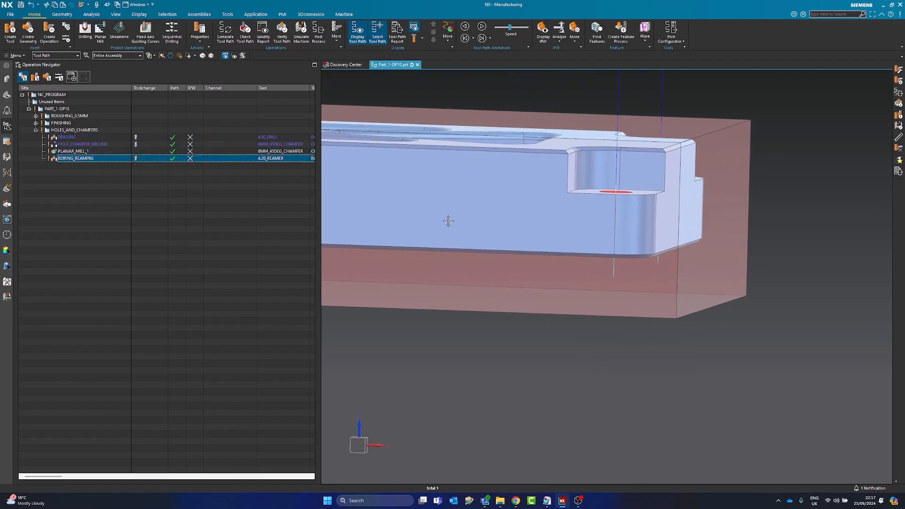
click(614, 279)
middle_drag(608, 104, 625, 201)
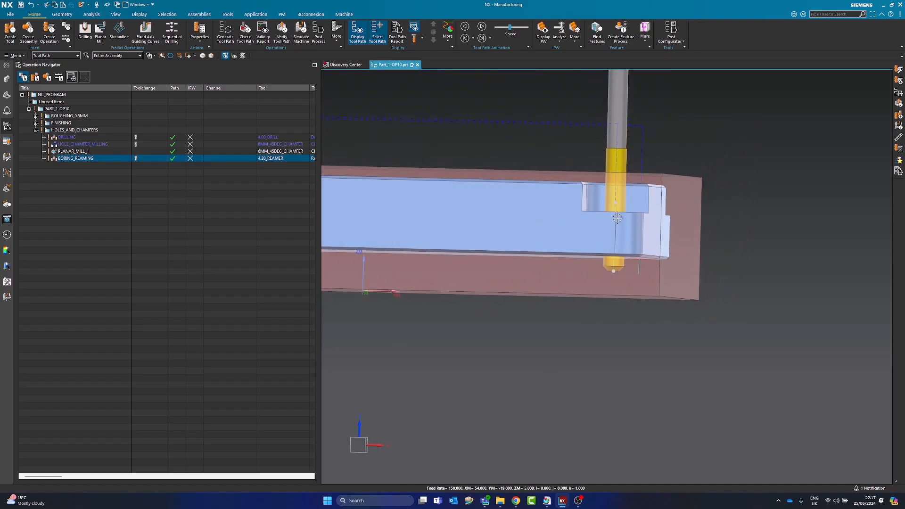
middle_drag(618, 333, 637, 343)
Set the BORING_REAMING transfer clearance to Automatic Plane with a safe clearance distance of 5
double_click(75, 159)
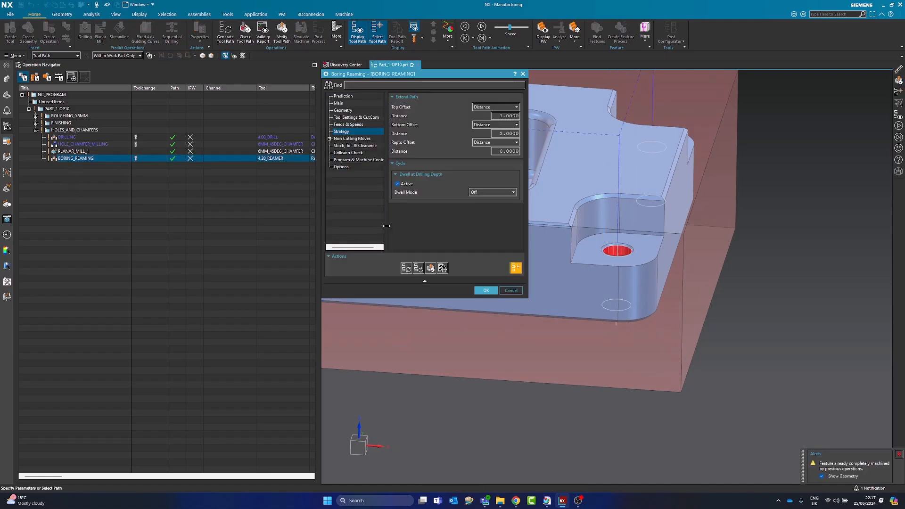
click(363, 139)
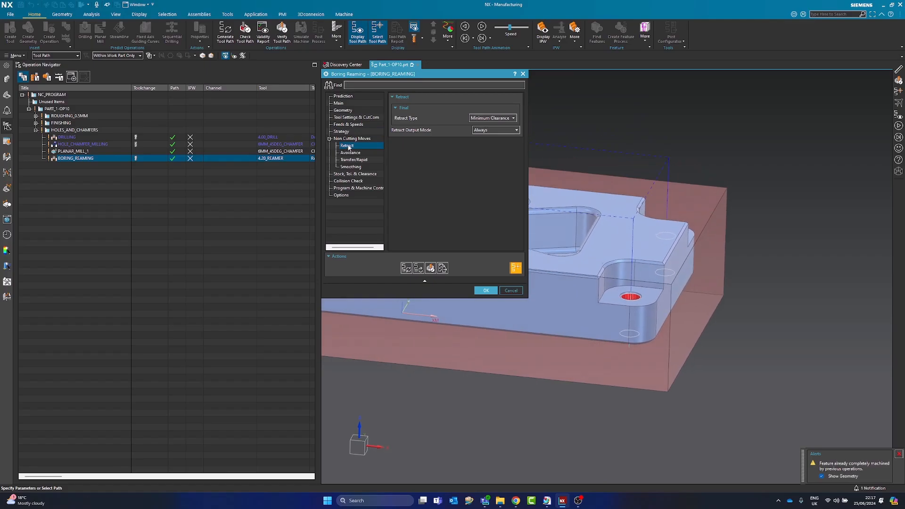
click(351, 160)
click(490, 108)
click(488, 127)
double_click(498, 114)
text(5)
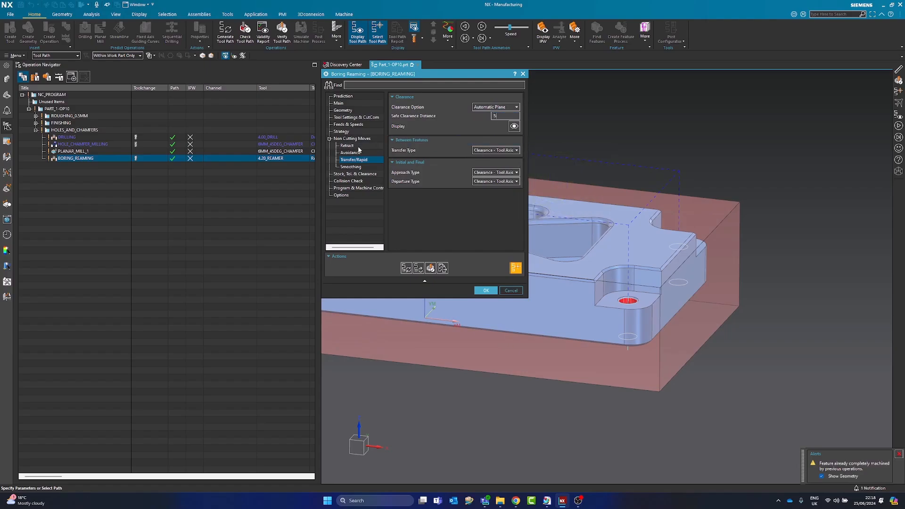
Enable smoothing of the reaming path's transfer move corners with a 5 mm smoothing radius
click(351, 167)
click(394, 114)
double_click(484, 122)
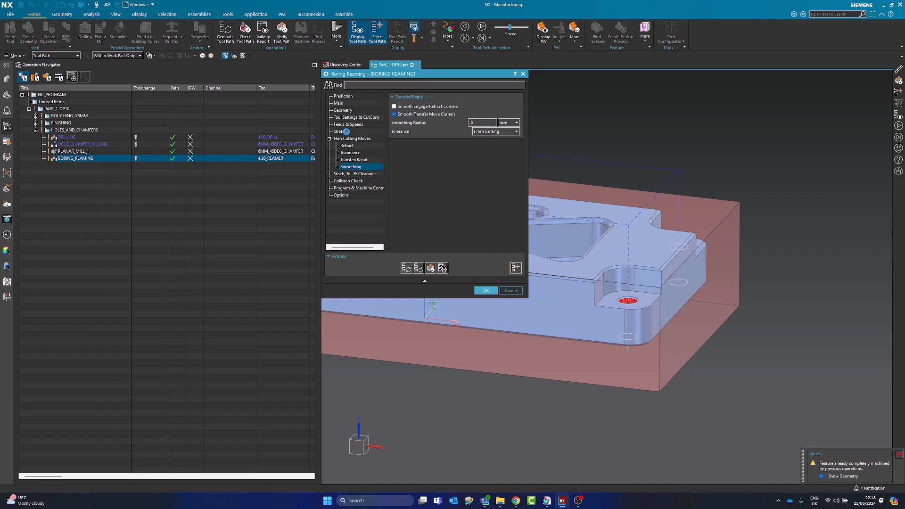
Set the reaming operation's retract feed rate to 300 %Cut
click(342, 132)
click(349, 125)
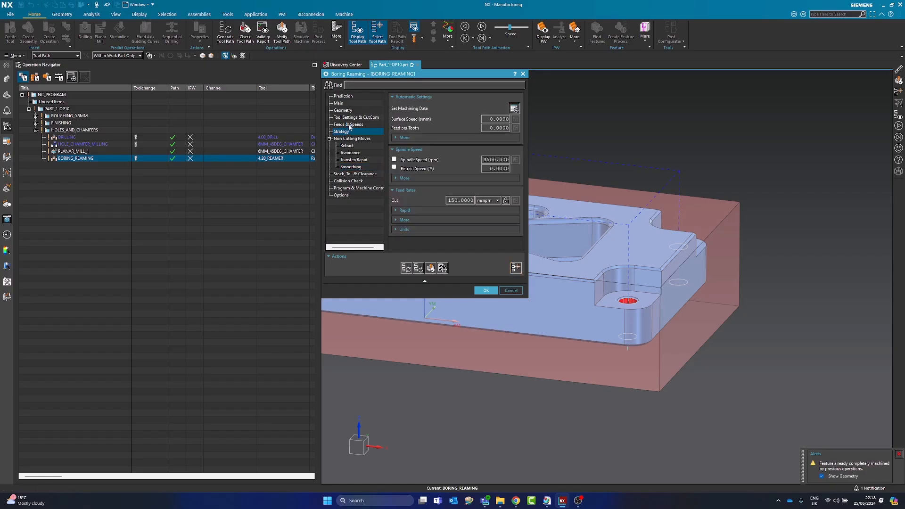
click(405, 219)
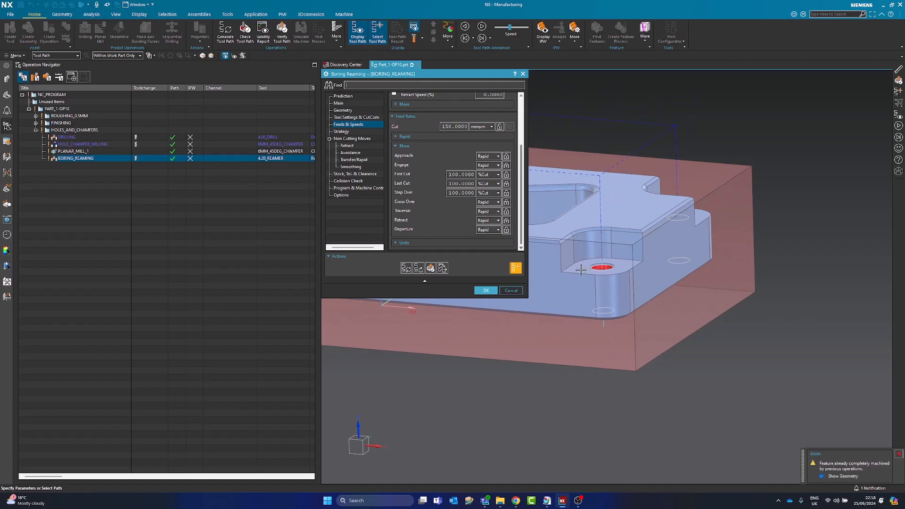
click(488, 220)
click(487, 253)
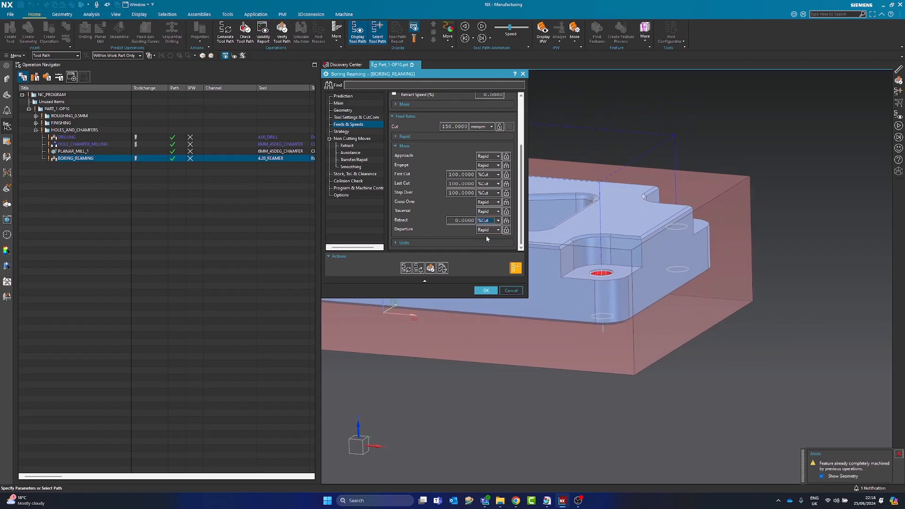
click(464, 220)
text(200)
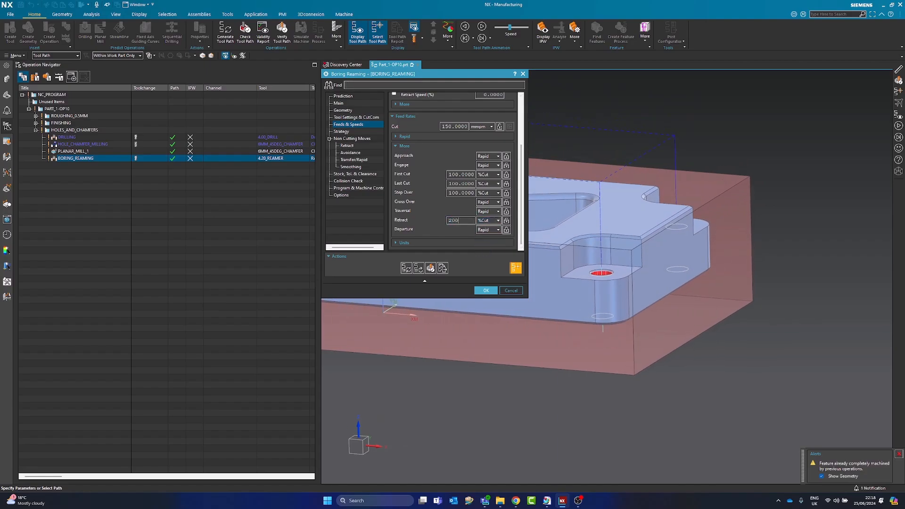
key(Tab)
middle_drag(537, 224, 545, 174)
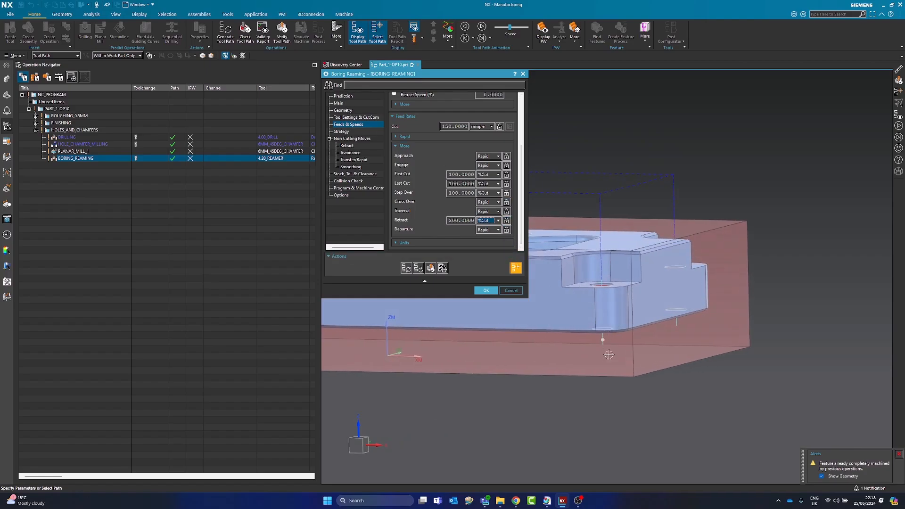
middle_drag(593, 276, 577, 300)
Generate the BORING_REAMING tool path, inspect it at the corner hole and accept the operation
click(406, 269)
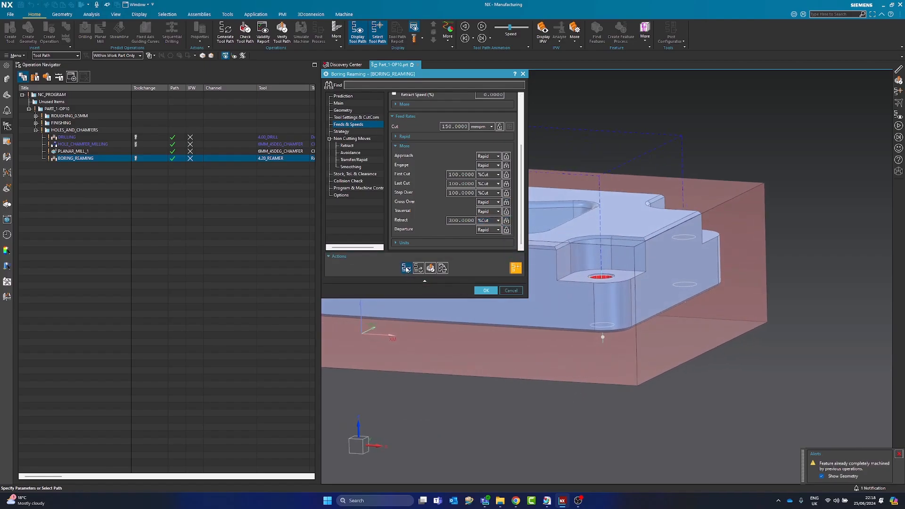
scroll(609, 302, up, 5)
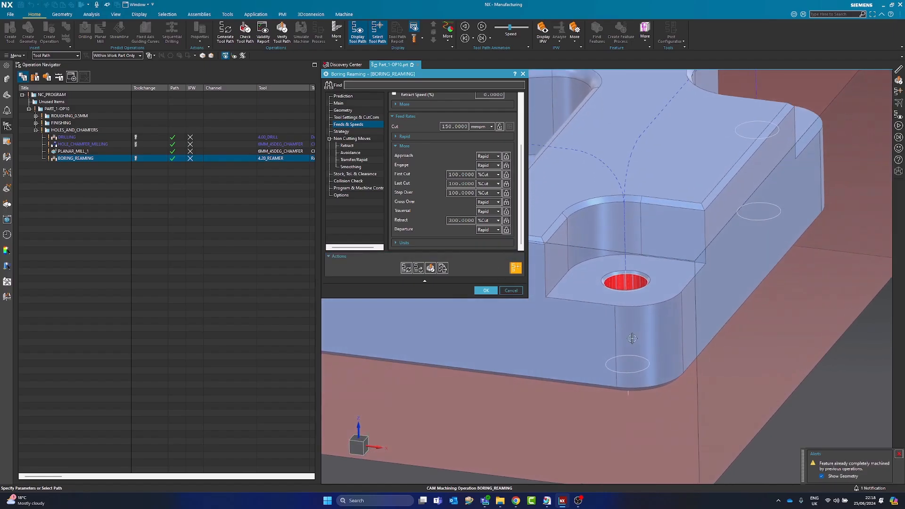
scroll(632, 330, up, 3)
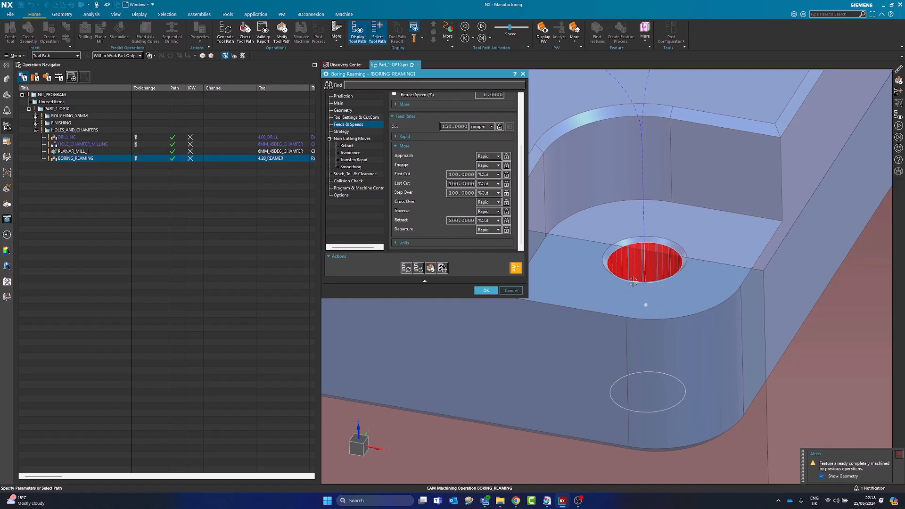
scroll(645, 373, up, 1)
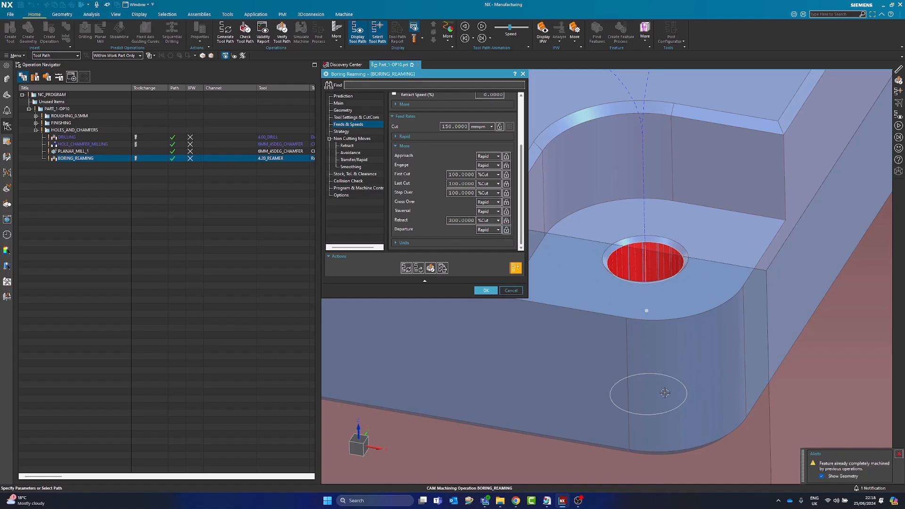
scroll(526, 249, down, 4)
scroll(605, 321, up, 2)
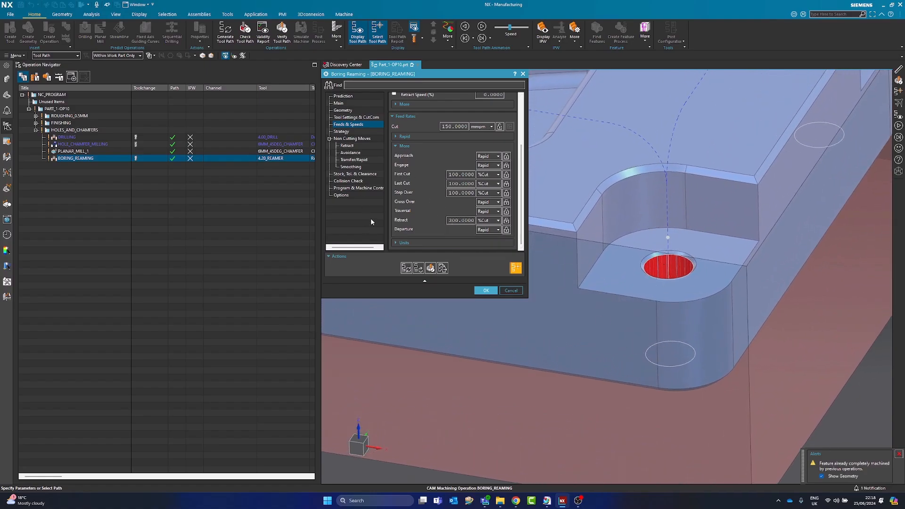
click(486, 290)
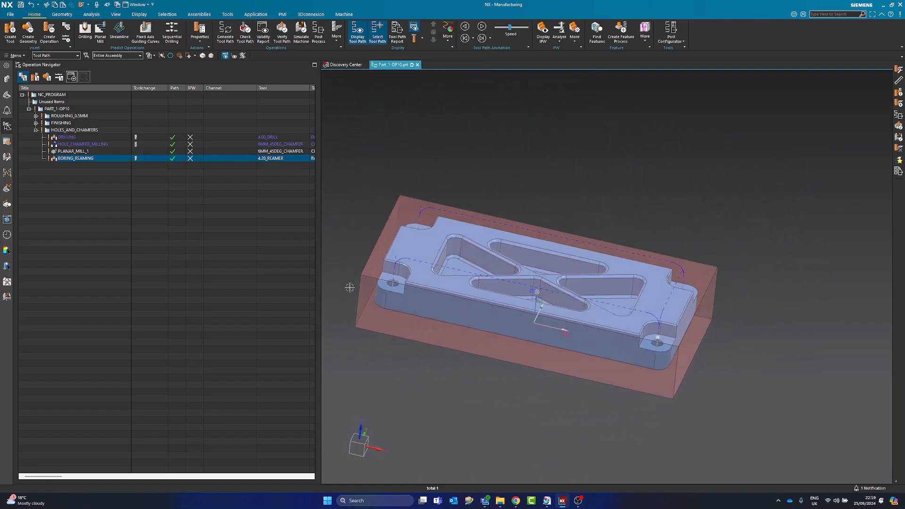
Start a new operation in the HOLES_AND_CHAMFERS group using the mill_contour type and the 3_AXIS_DEBURRING subtype
scroll(512, 324, up, 6)
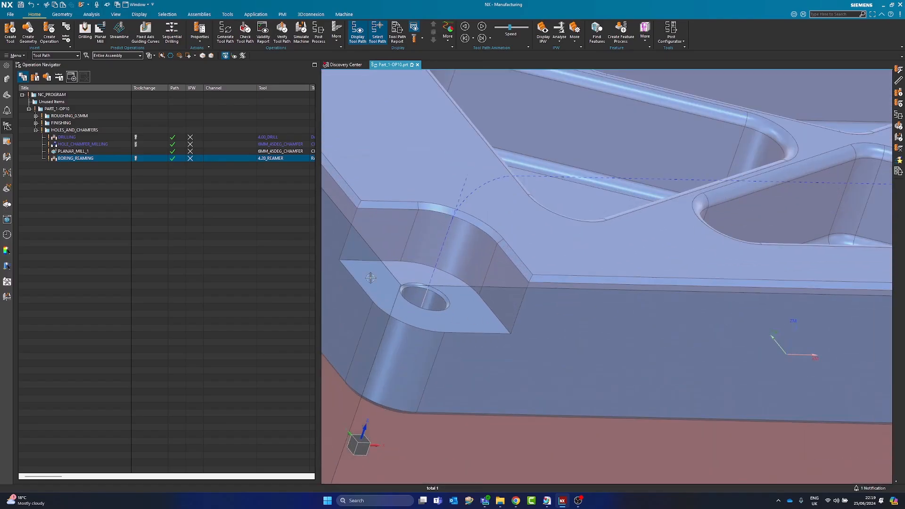
click(56, 132)
right_click(56, 132)
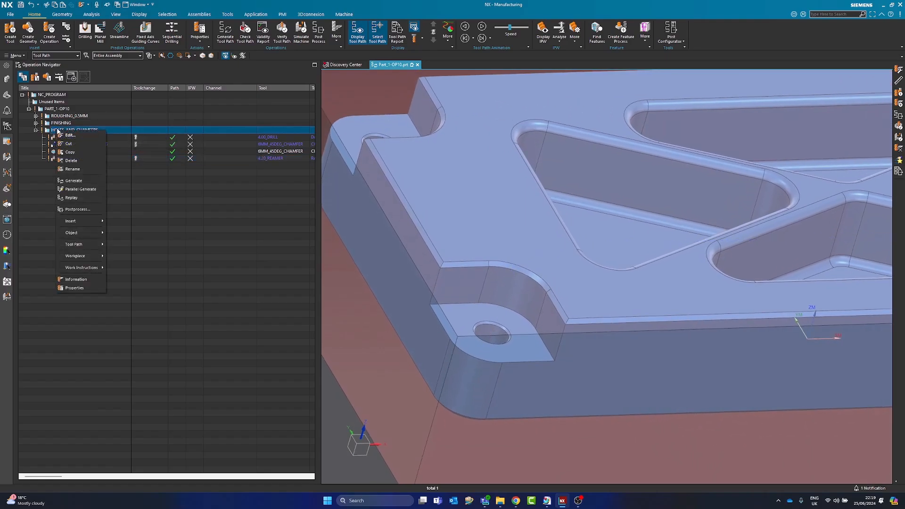
mouse_move(94, 221)
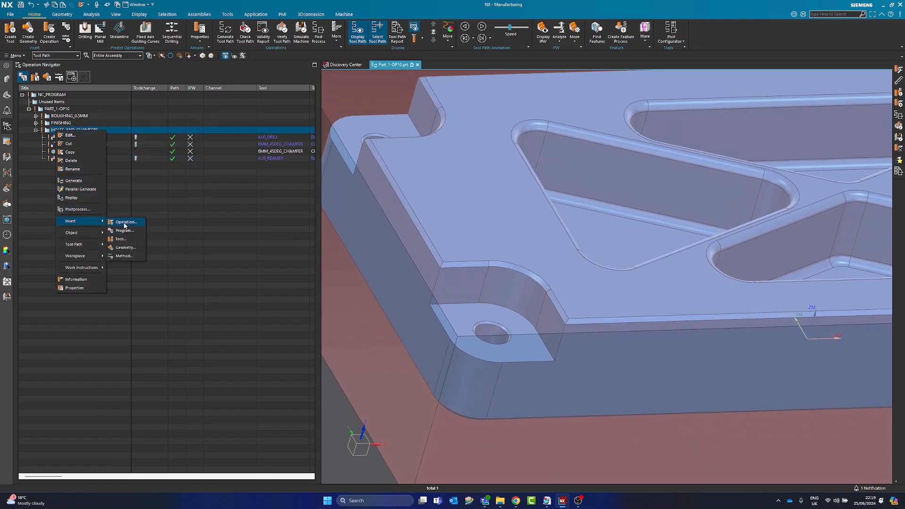
click(125, 223)
click(350, 95)
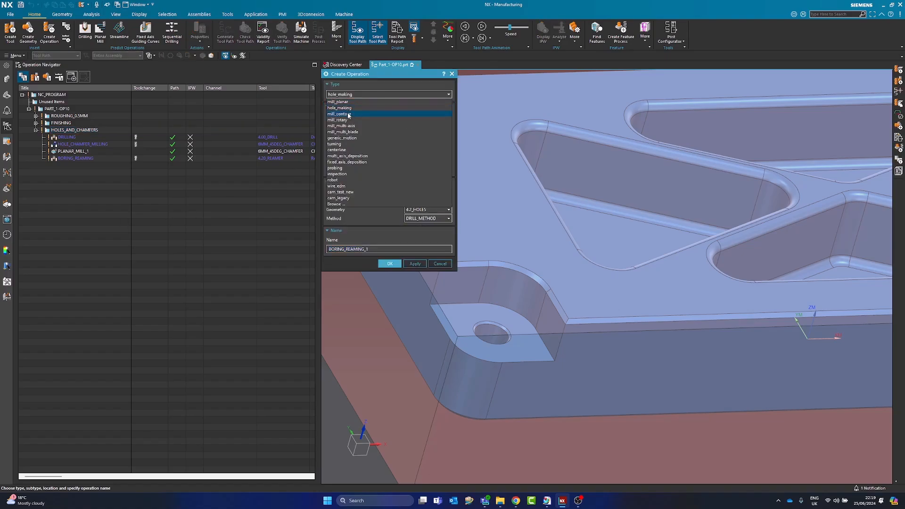
click(345, 115)
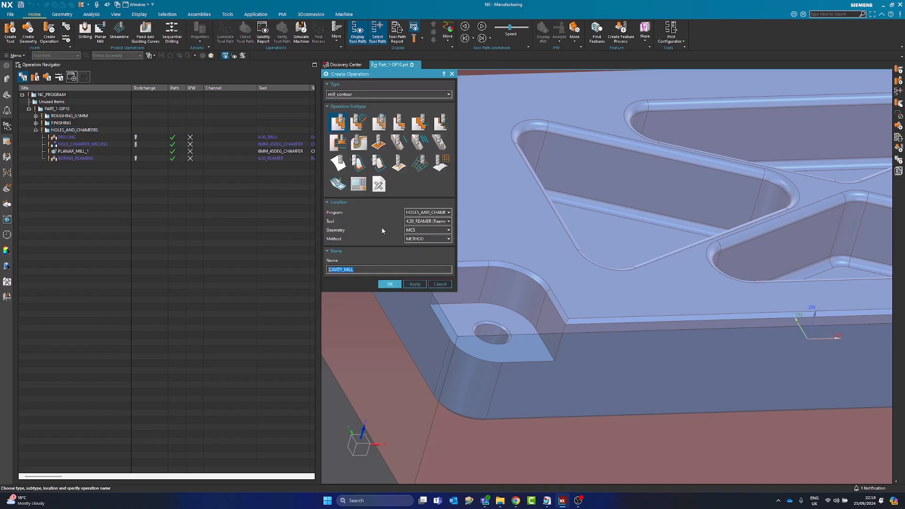
click(337, 186)
Assign the 4MM_BALLNOSE tool, WORKPIECE geometry and MILL_FINISH method to the new deburring operation
click(418, 222)
click(419, 236)
click(419, 230)
click(420, 251)
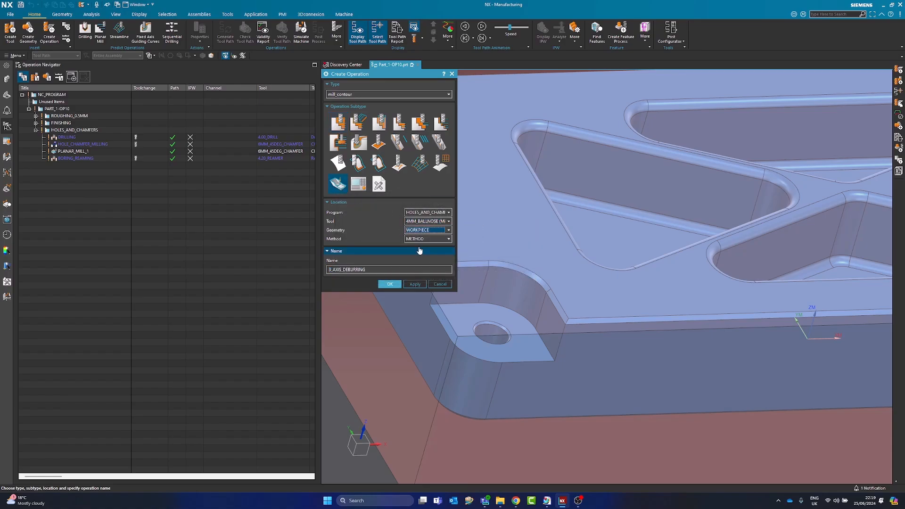
click(419, 240)
click(420, 253)
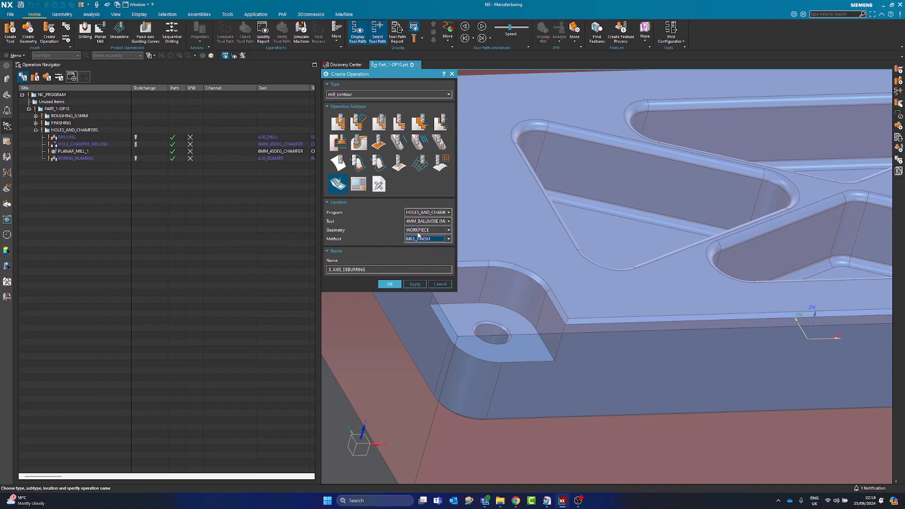
Confirm the MILL_FINISH method and 4MM_BALLNOSE tool, and create the 3_AXIS_DEBURRING operation
click(413, 239)
click(419, 253)
click(414, 222)
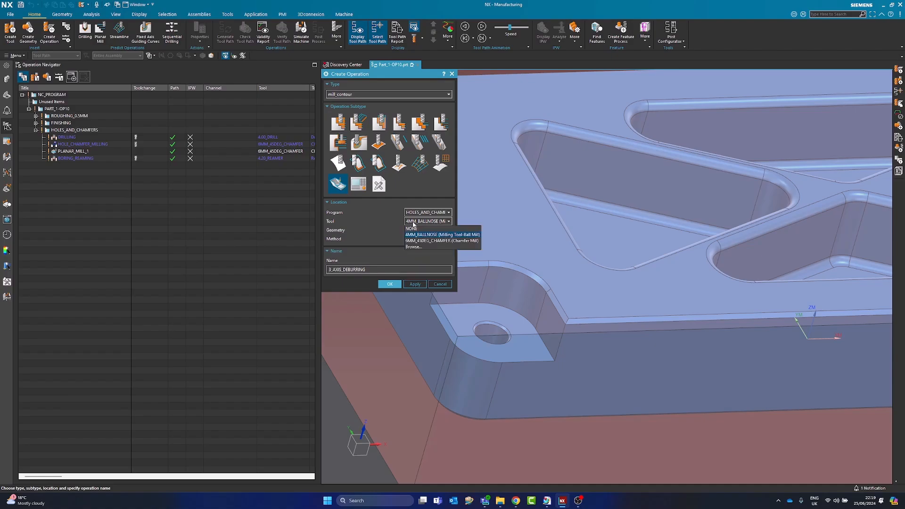
click(420, 235)
click(389, 283)
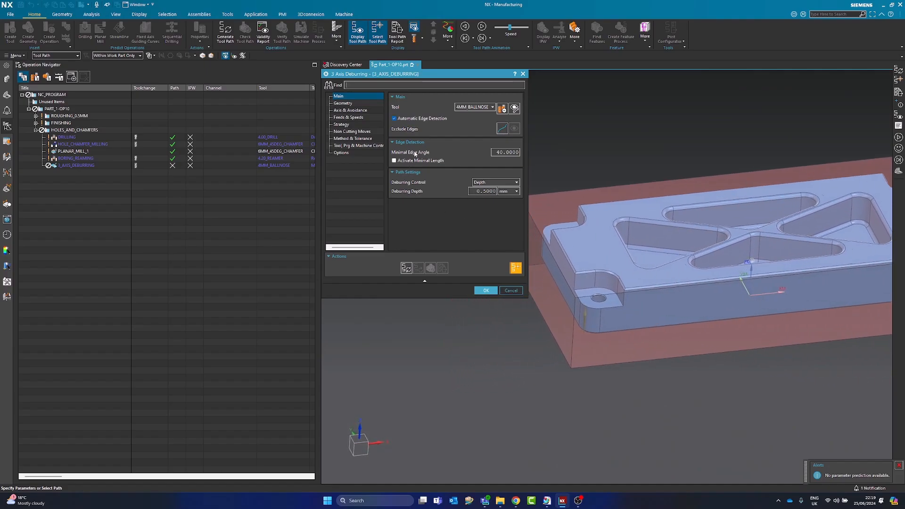
Turn off automatic edge detection and use the Tangent Curves rule for specifying the deburring edges
click(394, 119)
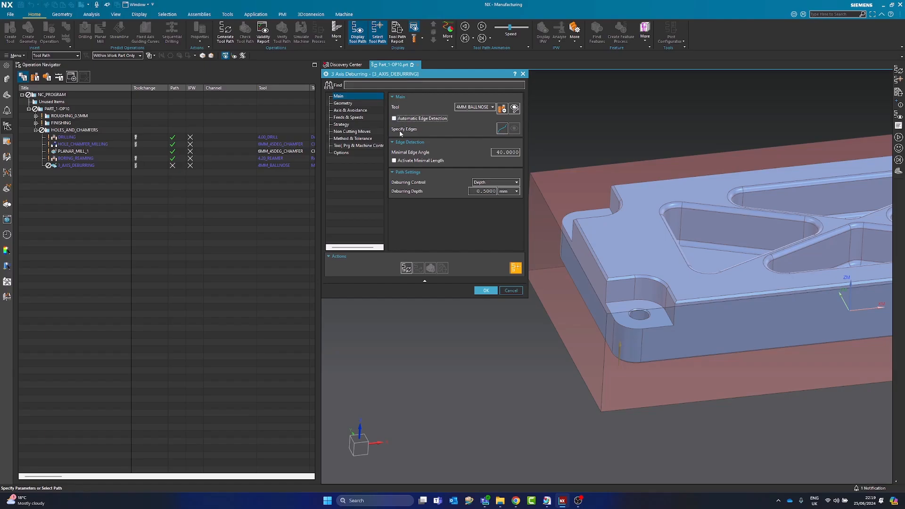
click(502, 128)
click(592, 78)
click(583, 101)
Specify the outer edges of the four corner ledges as separate sets, and set the deburring depth to 0.1 mm
click(632, 273)
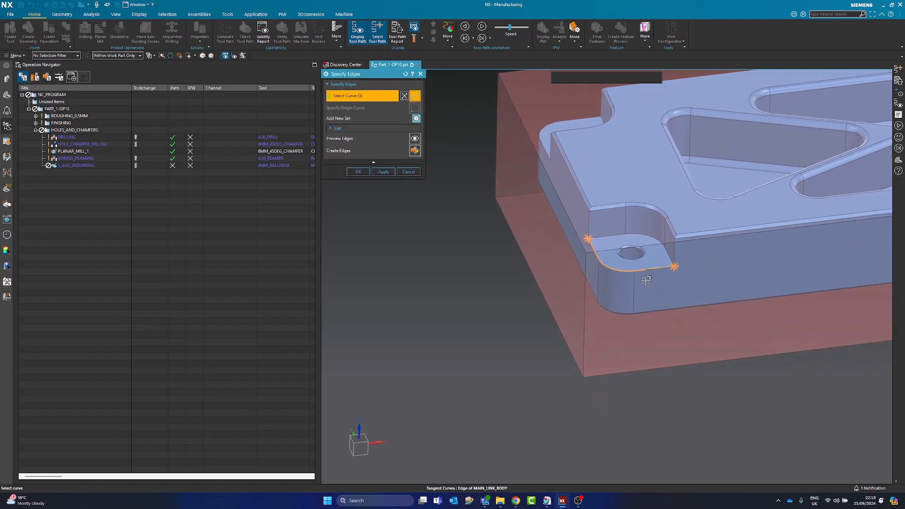
middle_click(660, 353)
click(641, 351)
middle_drag(702, 334, 691, 357)
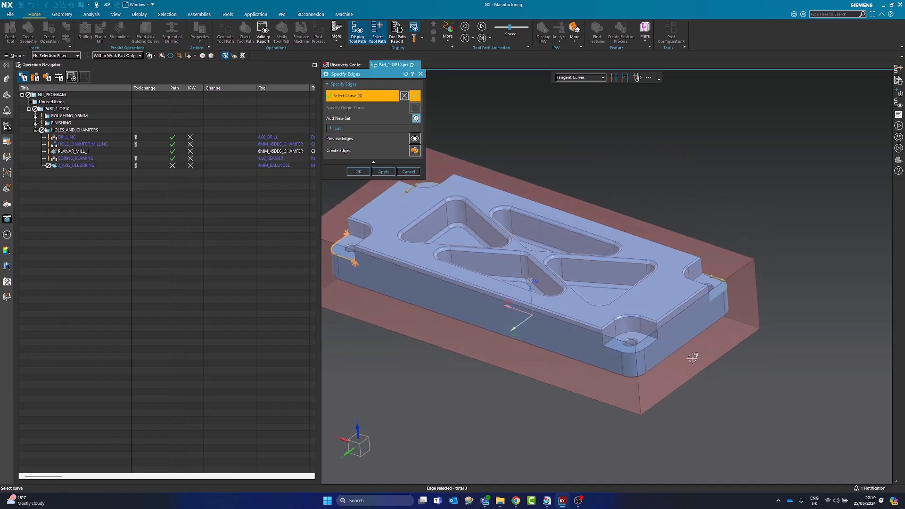
click(653, 343)
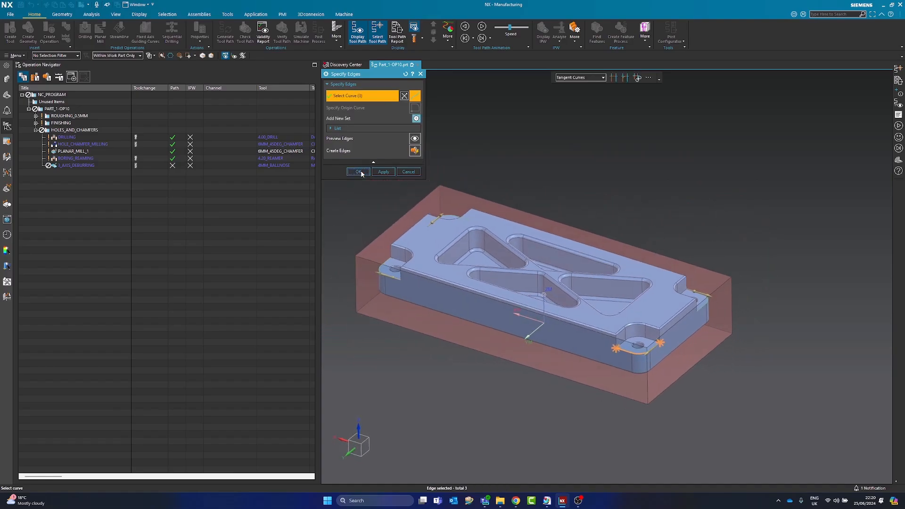
click(361, 171)
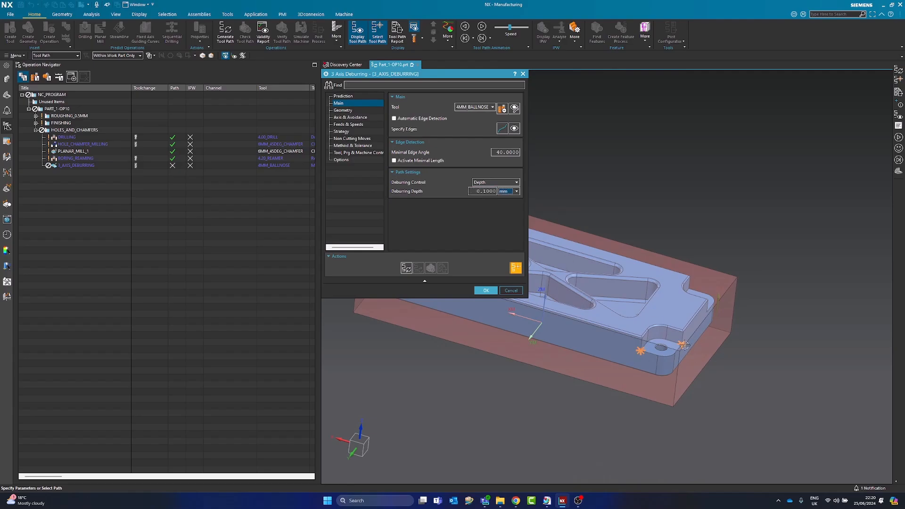
Set the tool neck clearance of the deburring operation to 0.25 mm
click(343, 110)
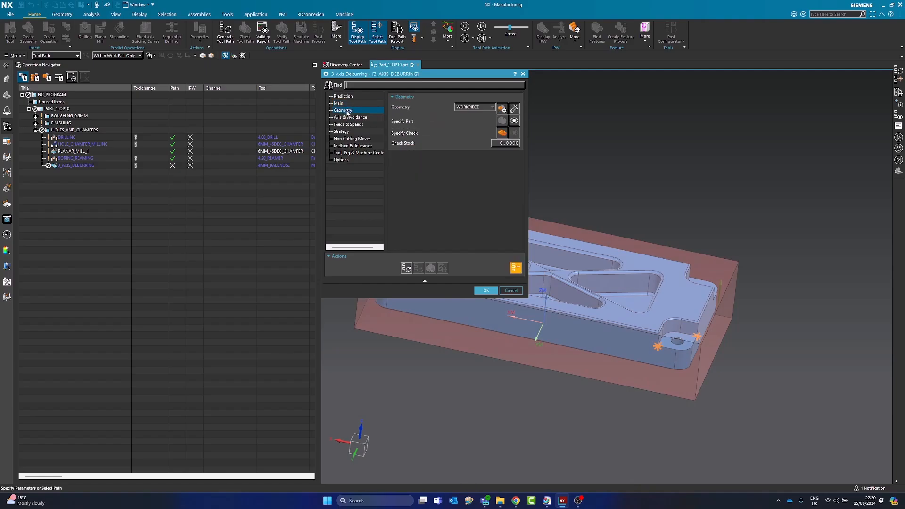
click(356, 117)
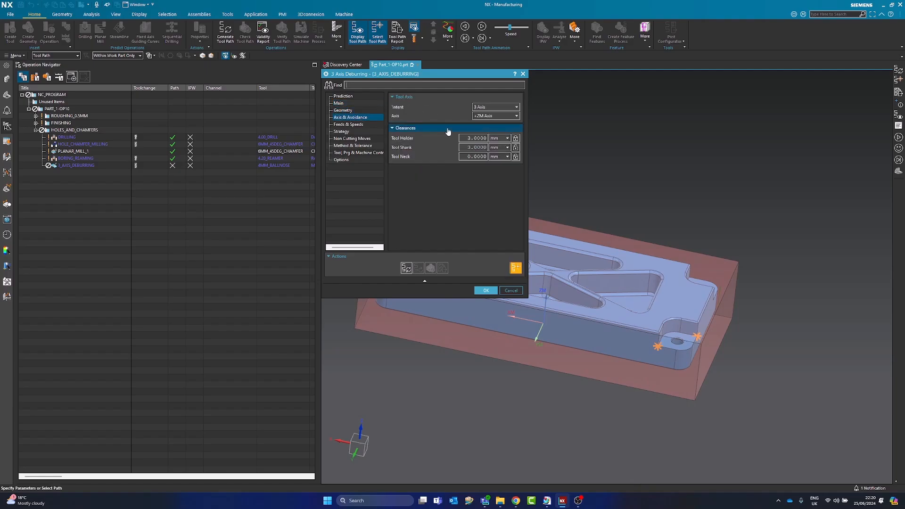
click(345, 126)
click(348, 118)
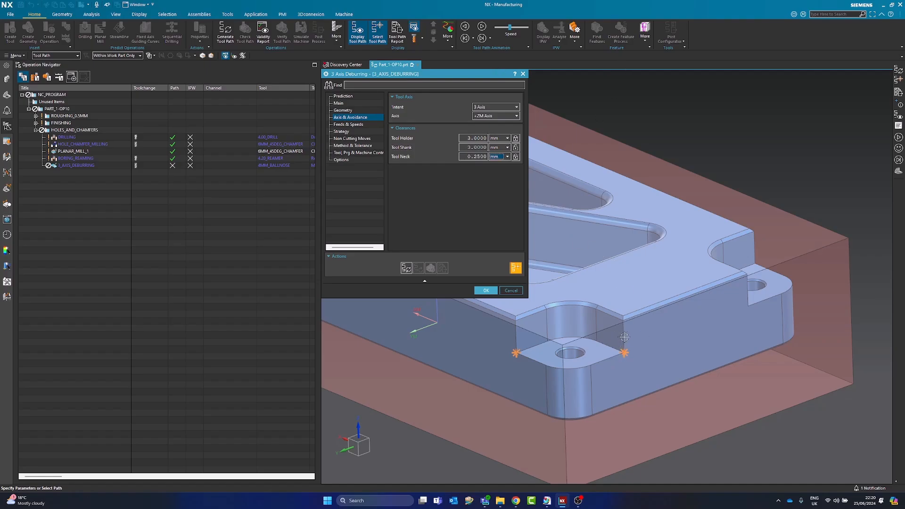
Set the spindle speed to 10000 rpm and the cut feed rate to 500 mmpm, and generate the deburring tool path
click(344, 125)
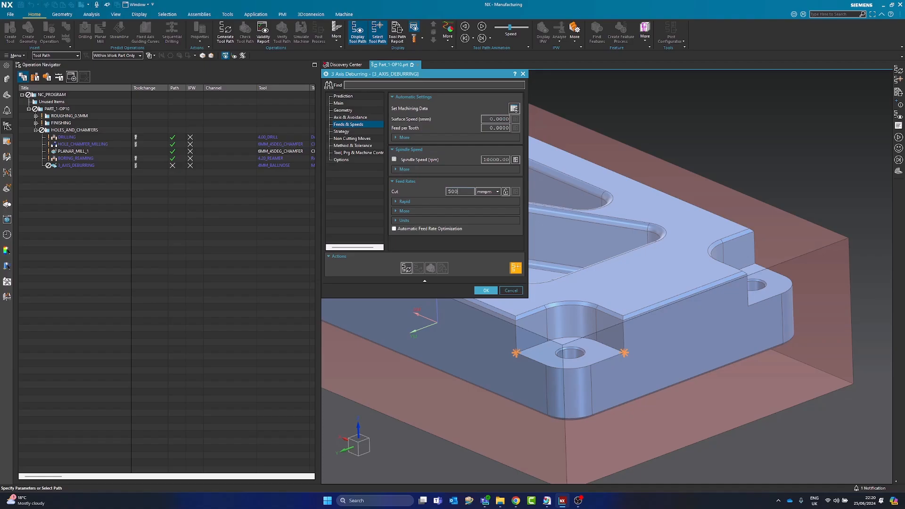
click(341, 132)
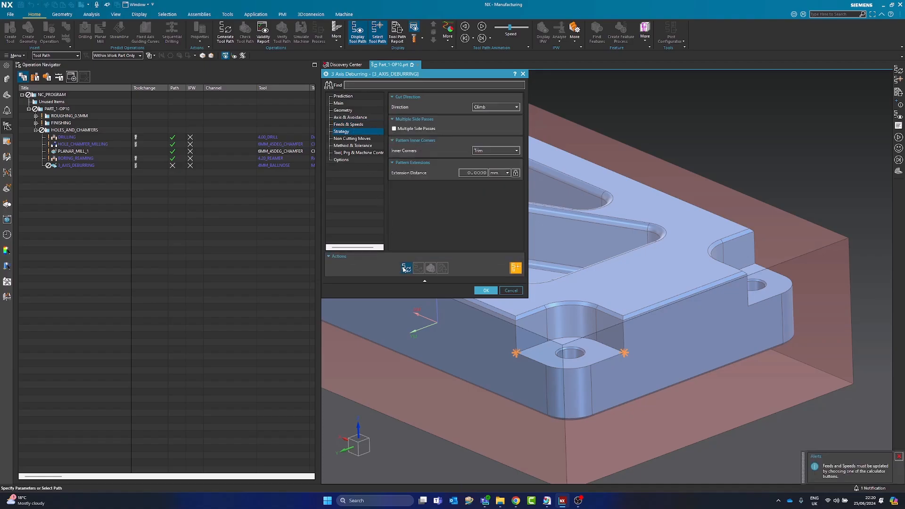
click(404, 269)
middle_drag(660, 396, 631, 314)
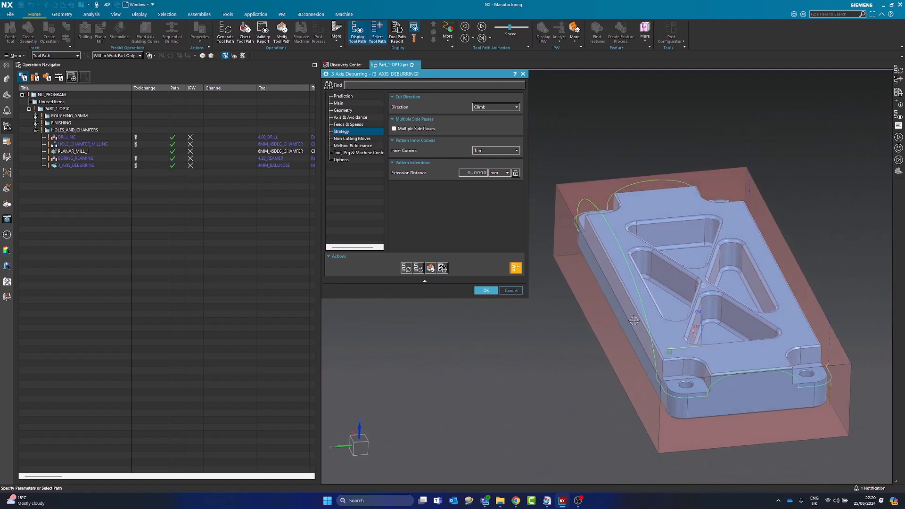
Try the Clearance transfer type for the non-cutting moves, and regenerate the tool path with Blend Spline again
click(339, 138)
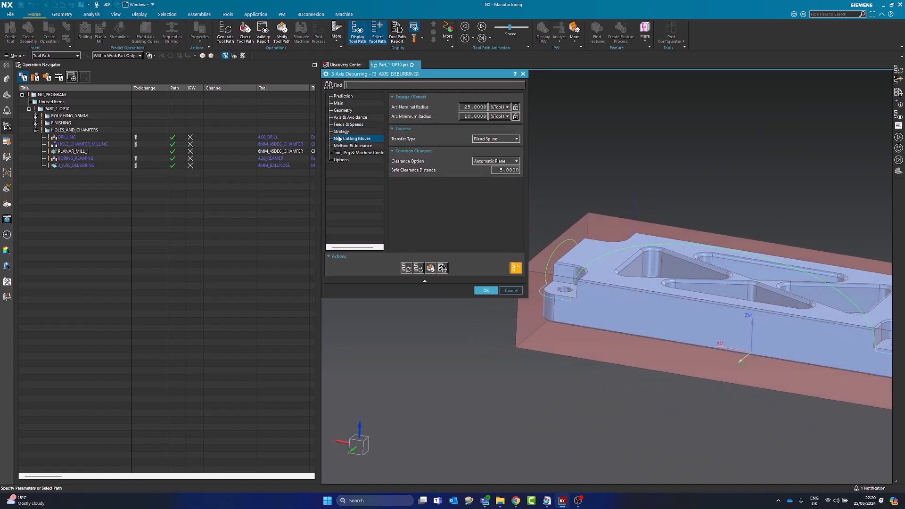
click(492, 139)
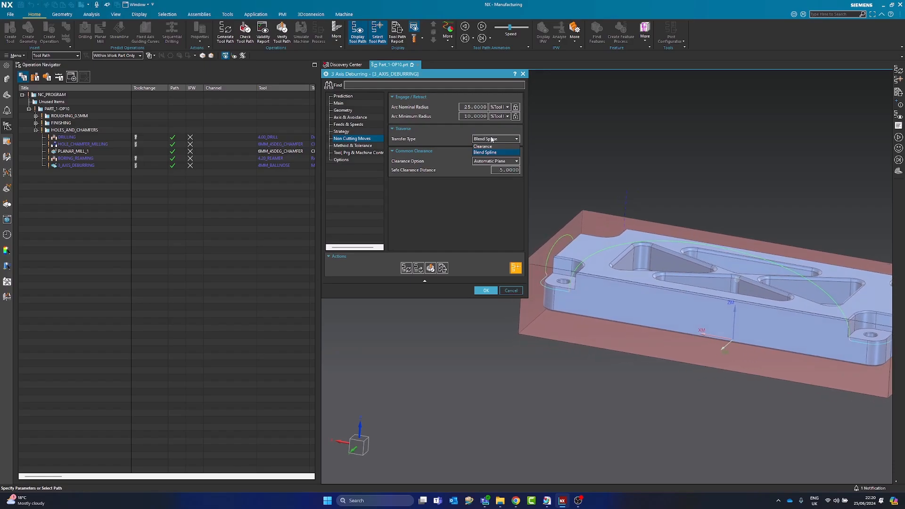
click(491, 141)
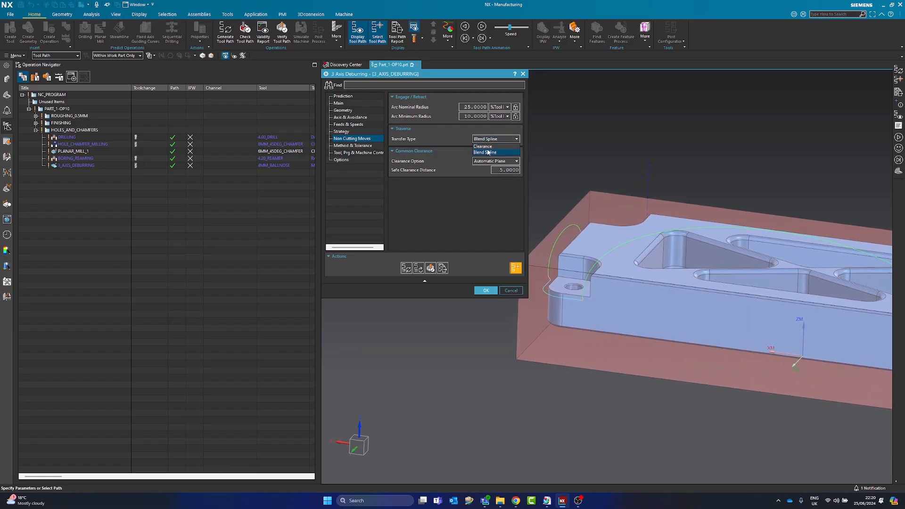
click(488, 146)
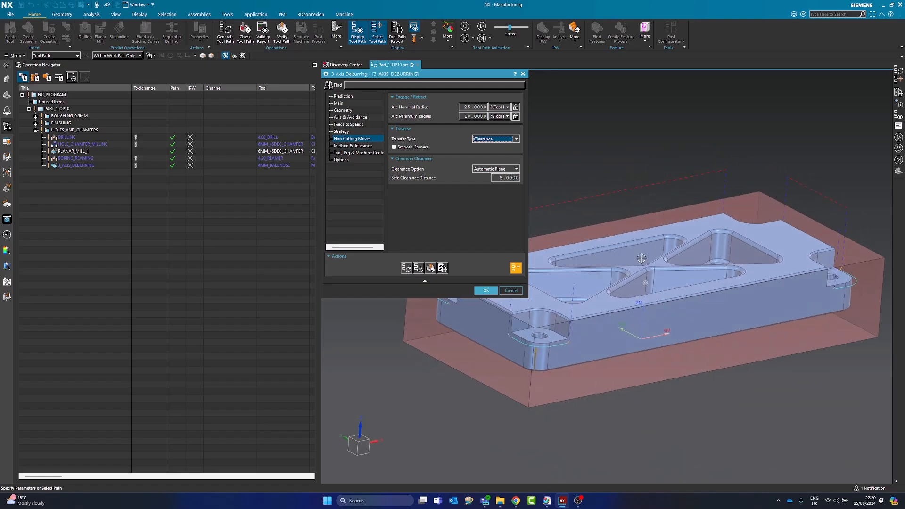
click(486, 153)
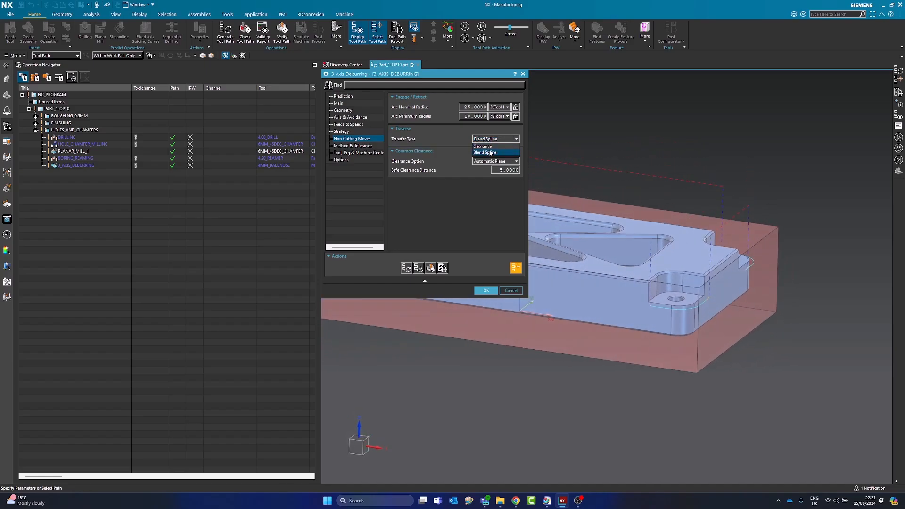
click(405, 269)
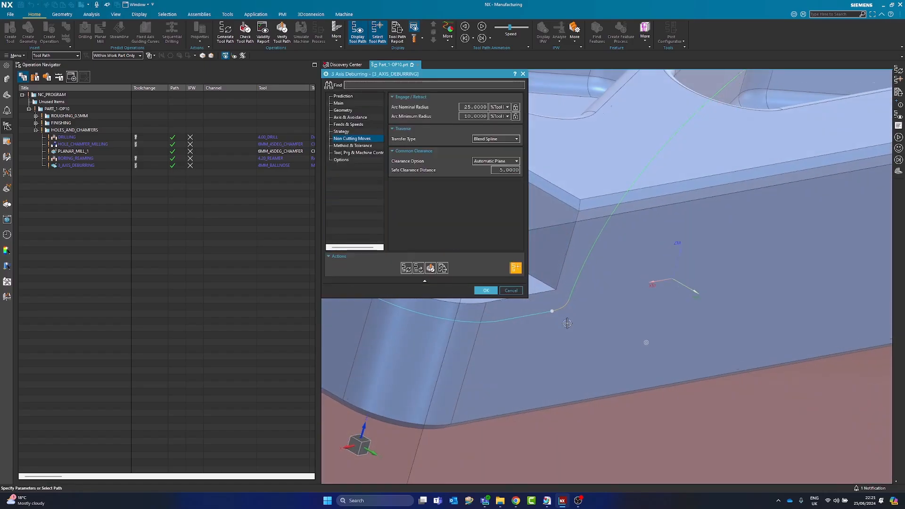
Check the ball nose tool's position along the deburring path at the corner ledges and accept the operation
mouse_move(583, 310)
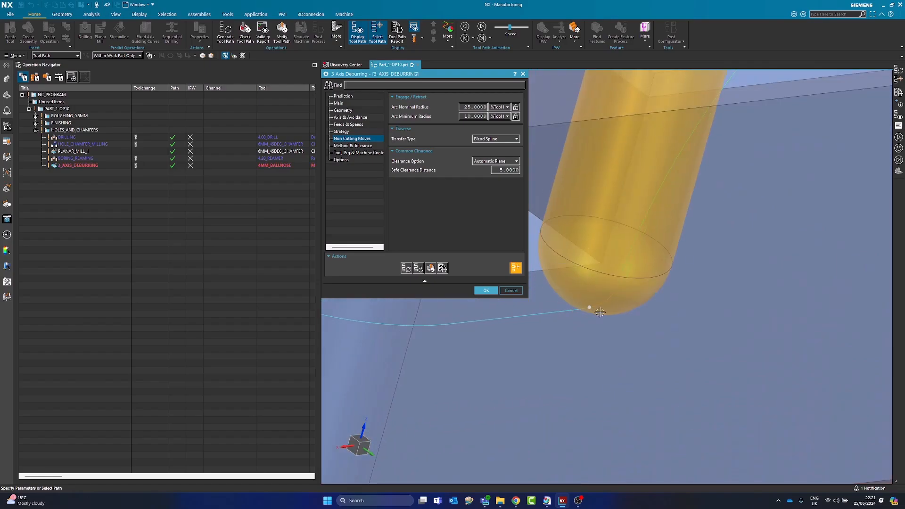
drag(596, 310, 607, 299)
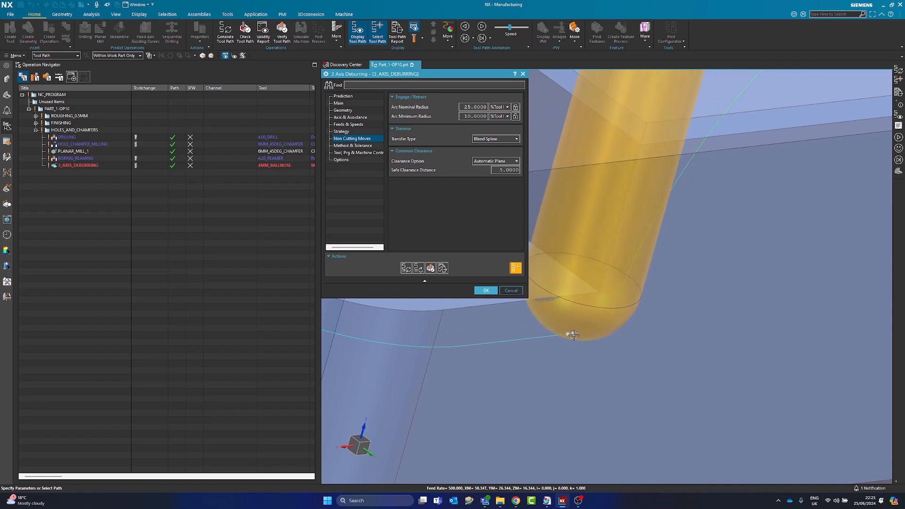
scroll(557, 298, down, 1)
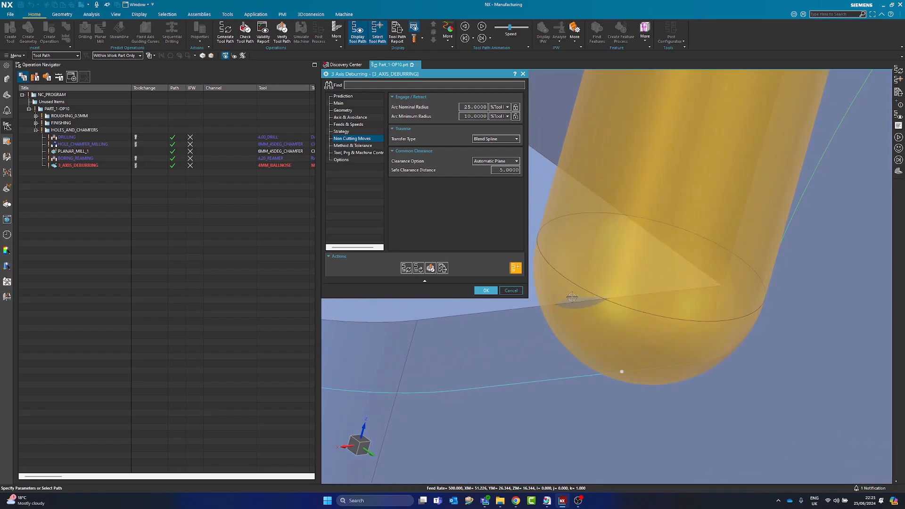
scroll(583, 317, down, 3)
scroll(616, 348, down, 3)
middle_drag(780, 380, 655, 394)
scroll(656, 394, up, 5)
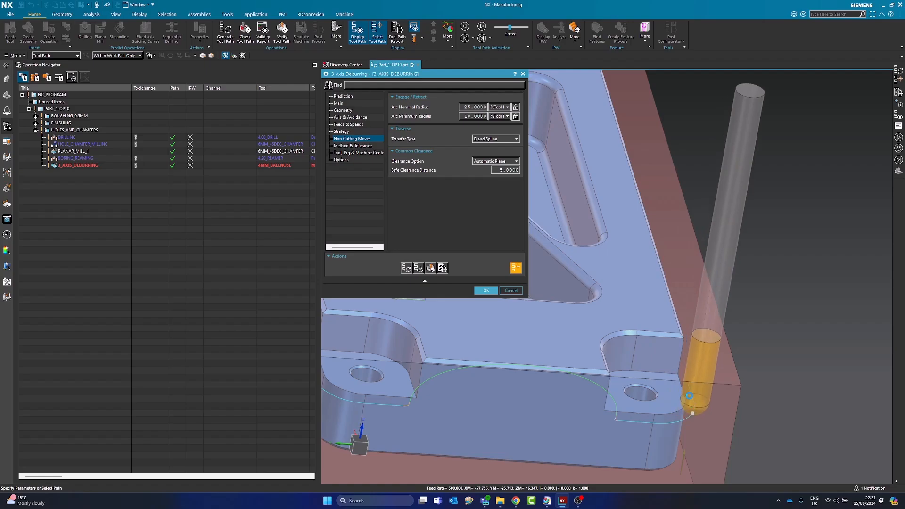
scroll(494, 301, down, 5)
middle_drag(494, 300, 519, 302)
click(485, 291)
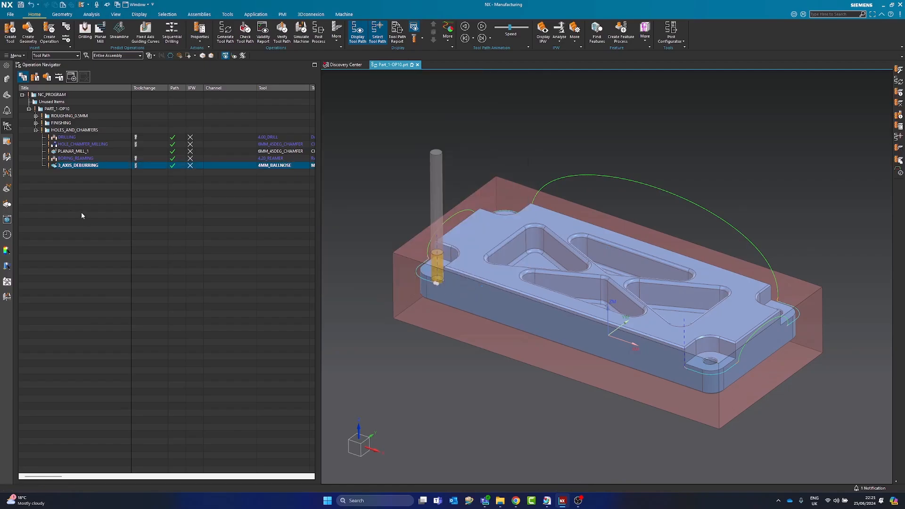
Select the whole PART_1-OP10 program and hide the CAM_WORKPIECE stock block
click(41, 130)
click(36, 130)
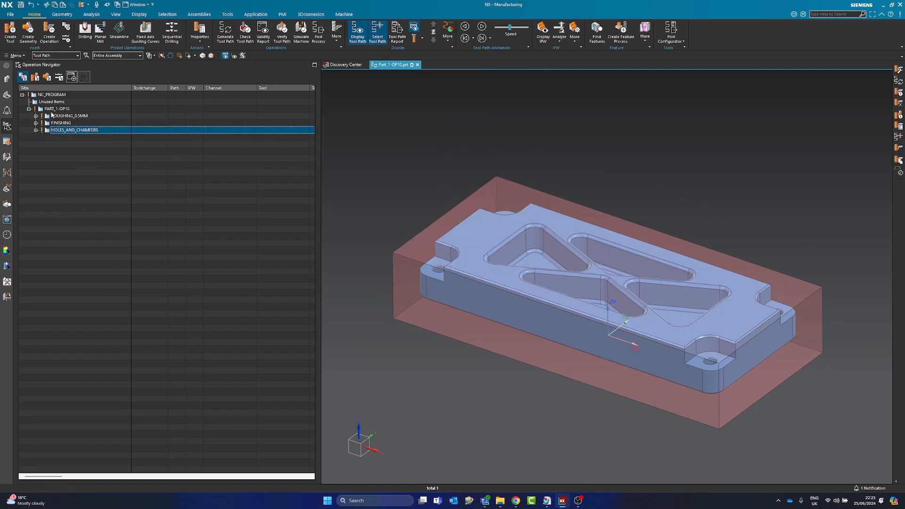
click(47, 108)
click(7, 95)
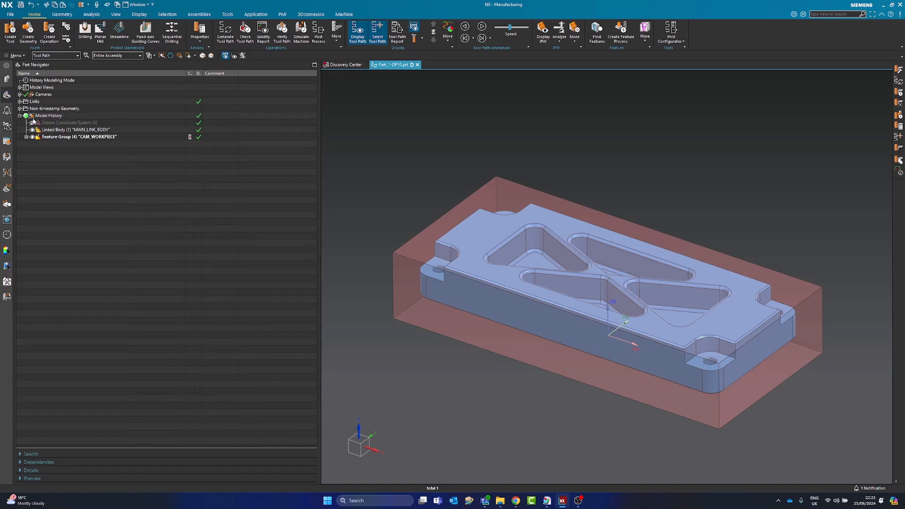
click(8, 126)
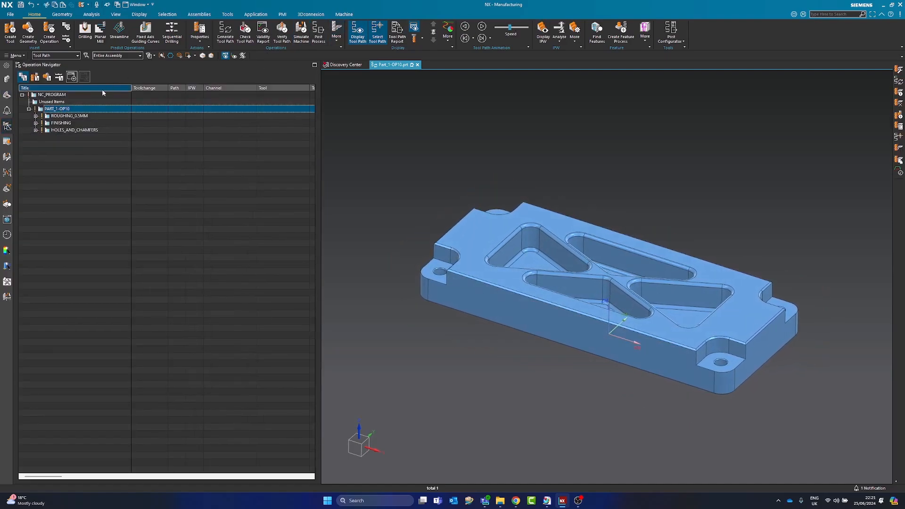
Verify the PART_1-OP10 program with a 3D Dynamic simulation, inspect the machined part and close the visualization
click(282, 32)
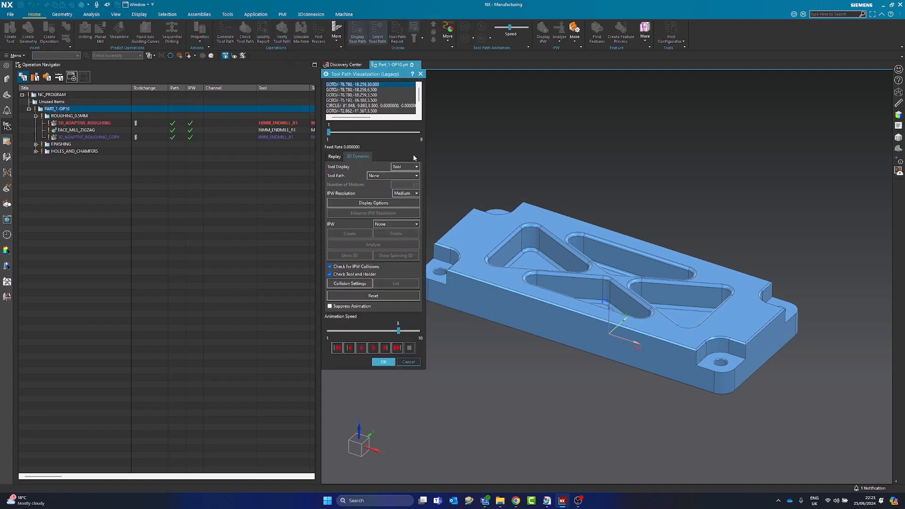
click(374, 348)
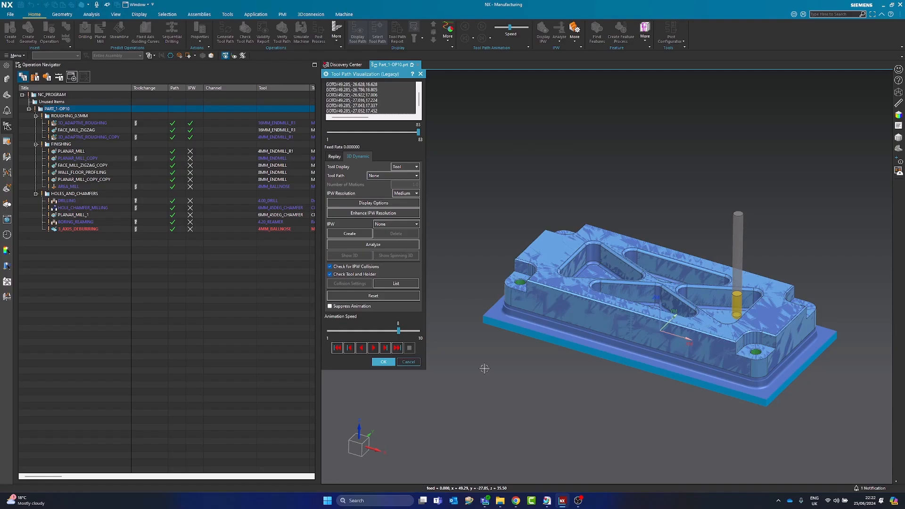
mouse_move(489, 358)
middle_down()
mouse_move(580, 349)
mouse_move(791, 364)
mouse_move(761, 383)
middle_up()
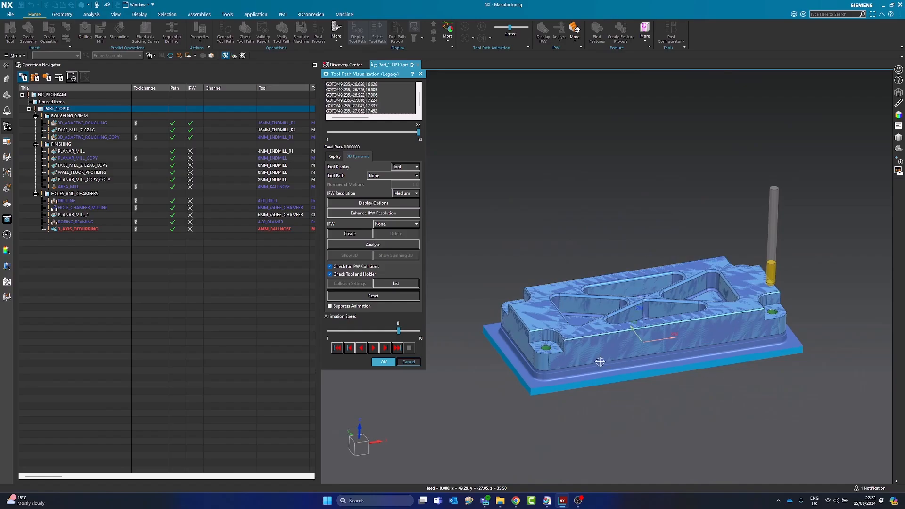
click(383, 362)
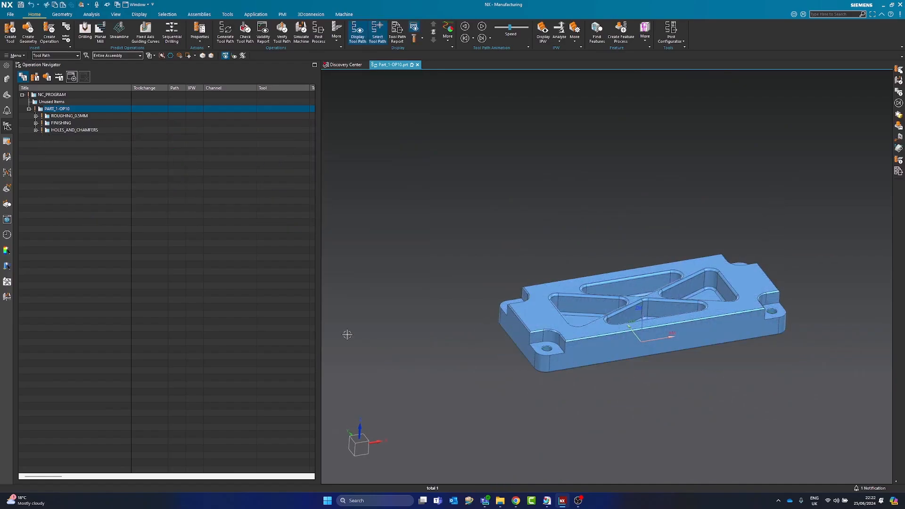